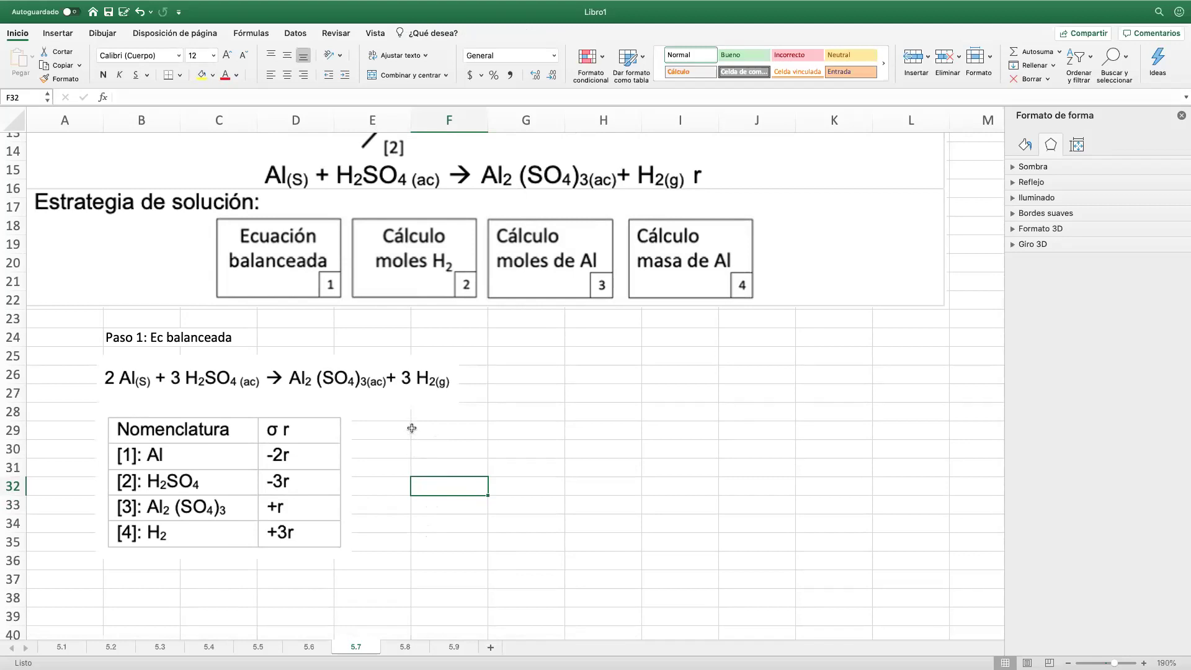
Step: Enter the heading "Paso 2Calculo de moles" in cell F29, beside the nomenclature table
click(437, 430)
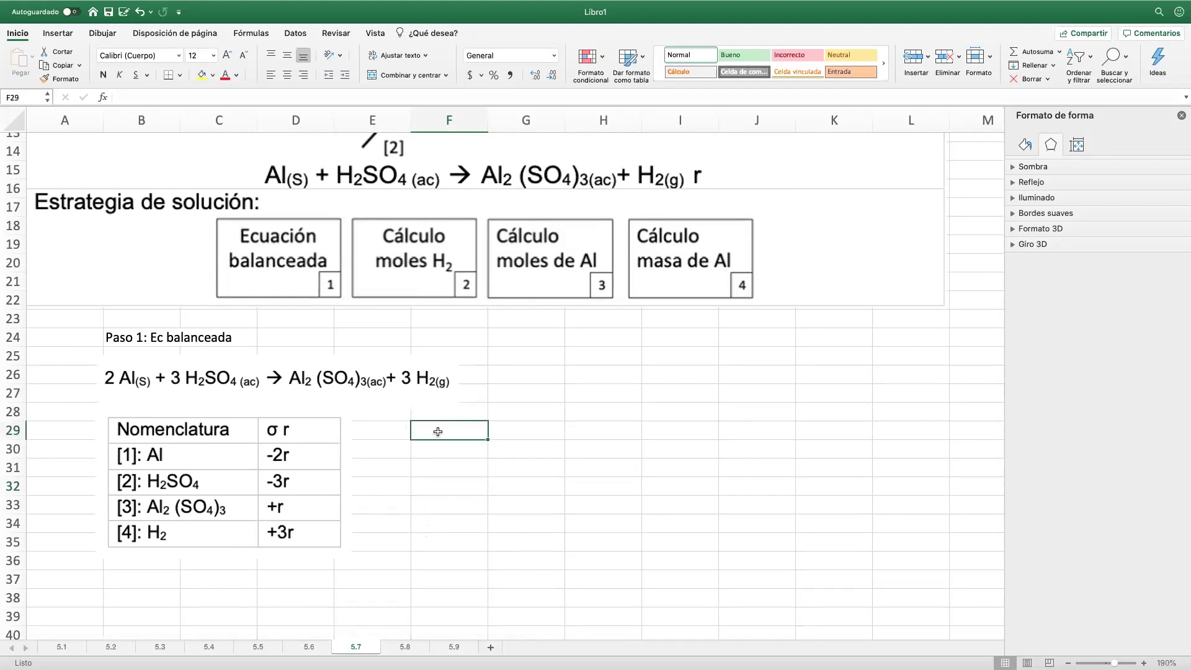
text(Paso 2Cla)
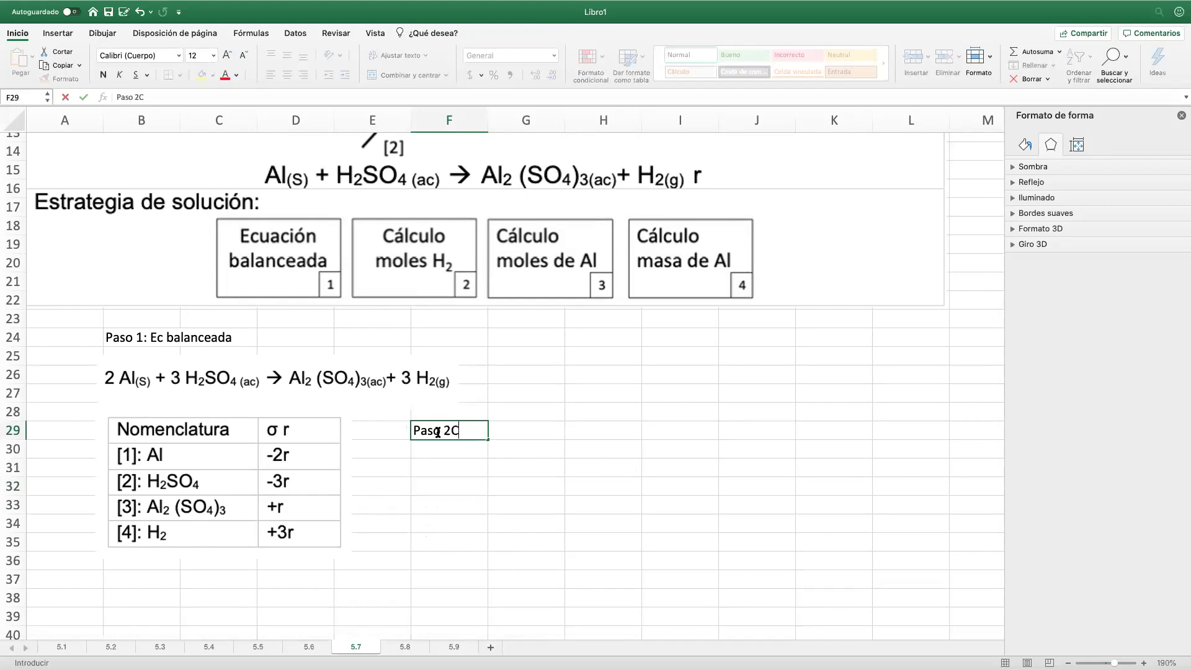
key(BackSpace)
key(BackSpace)
text(alculo de moles)
key(Return)
key(Return)
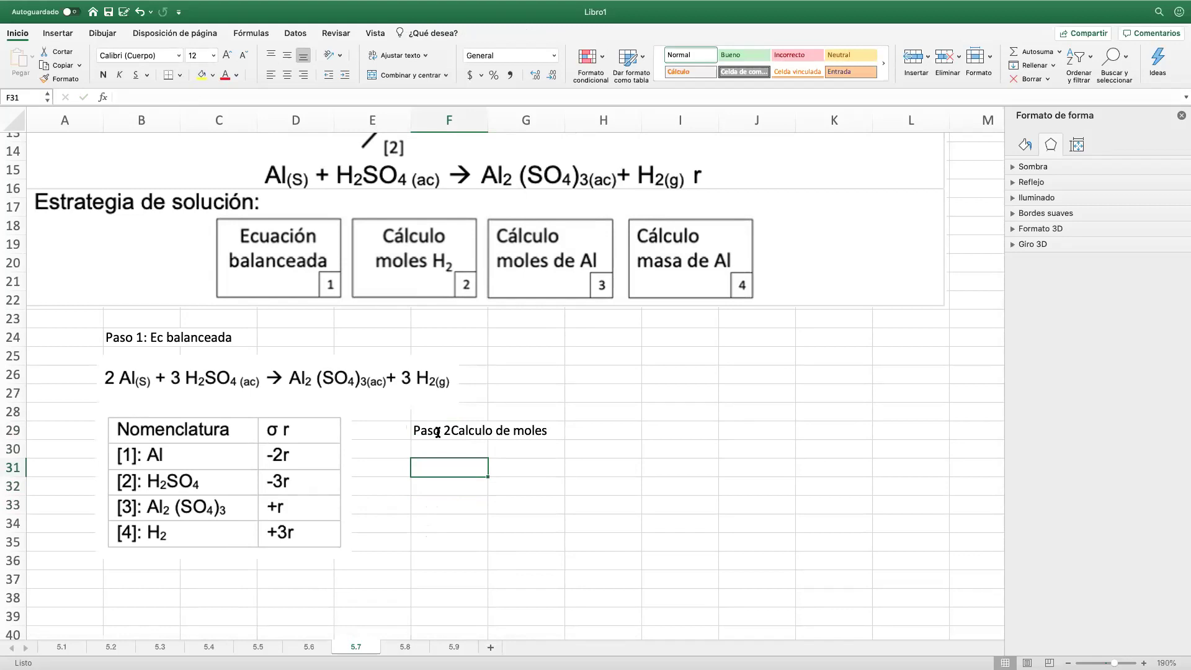
Step: Check the problem statement and flow diagram, and enter the hydrogen volume label "V43=" in cell F31
scroll(438, 432, up, 6)
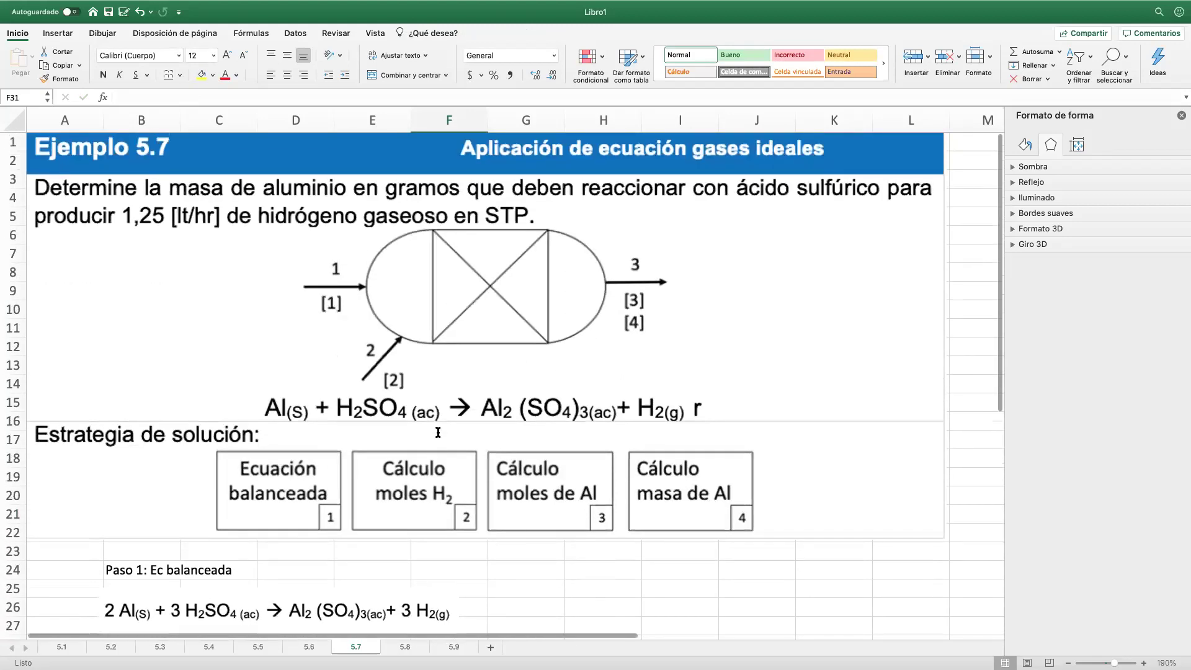
scroll(495, 273, down, 1)
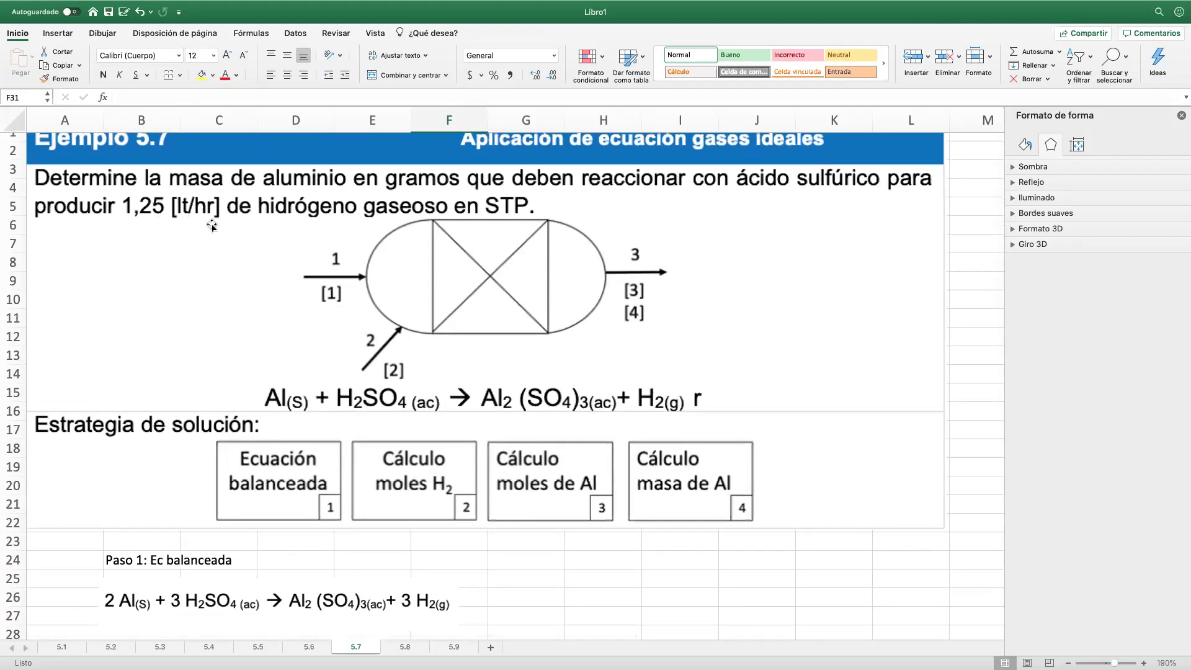
scroll(434, 372, down, 9)
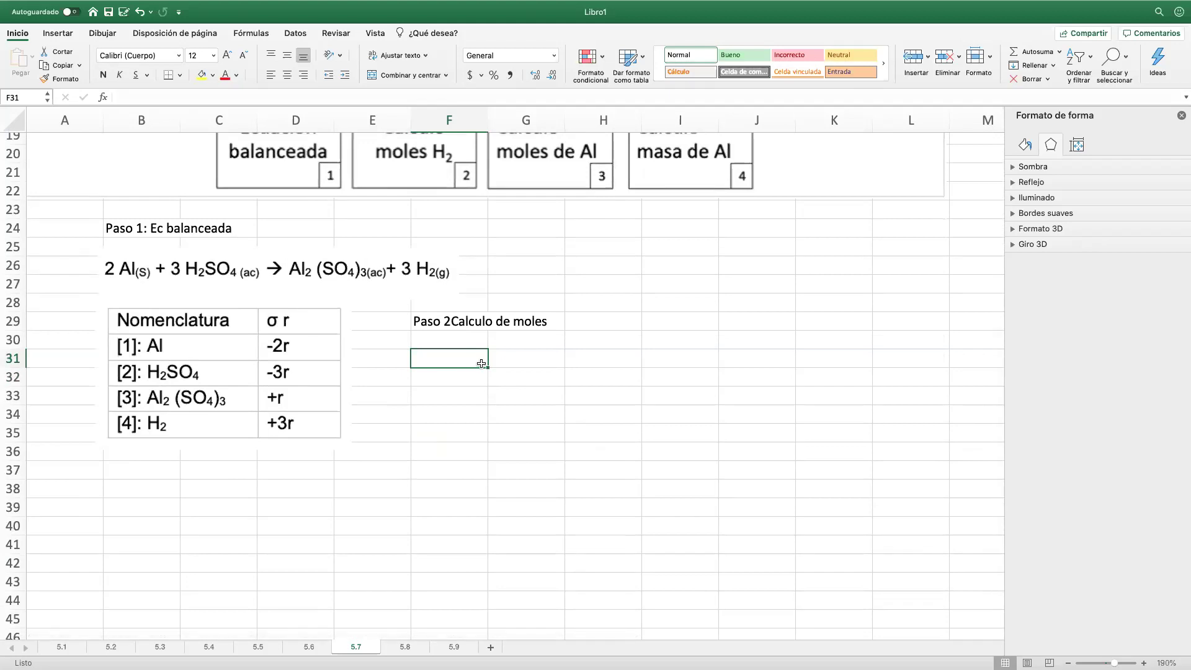
text(V)
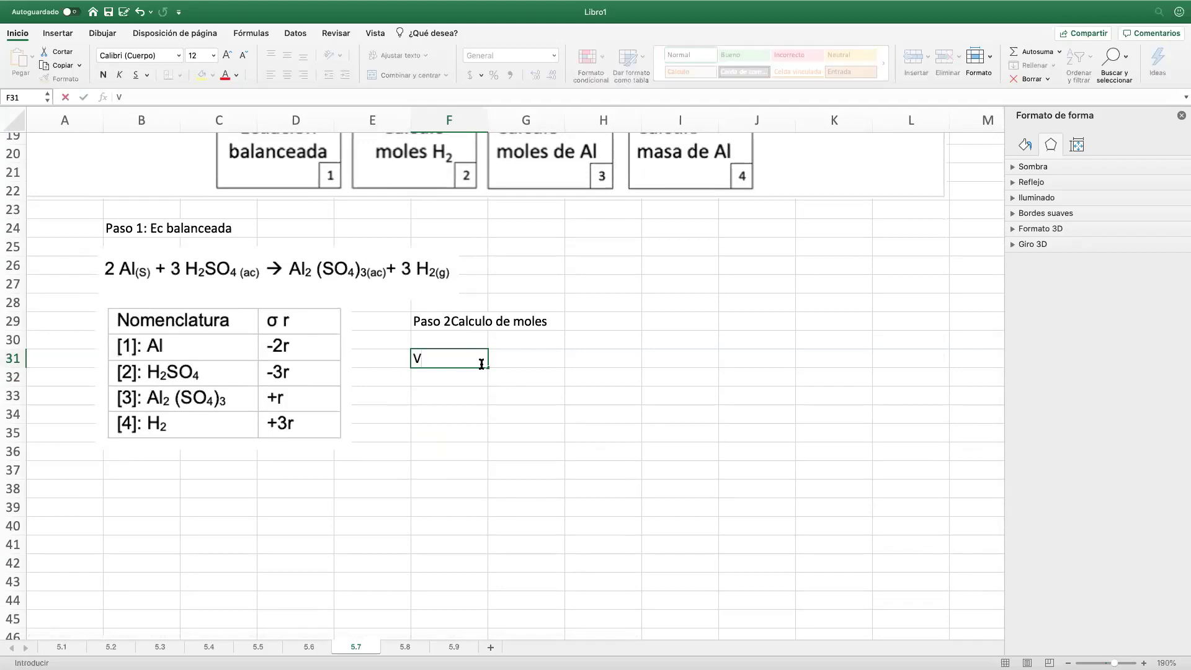
click(616, 412)
scroll(611, 392, up, 6)
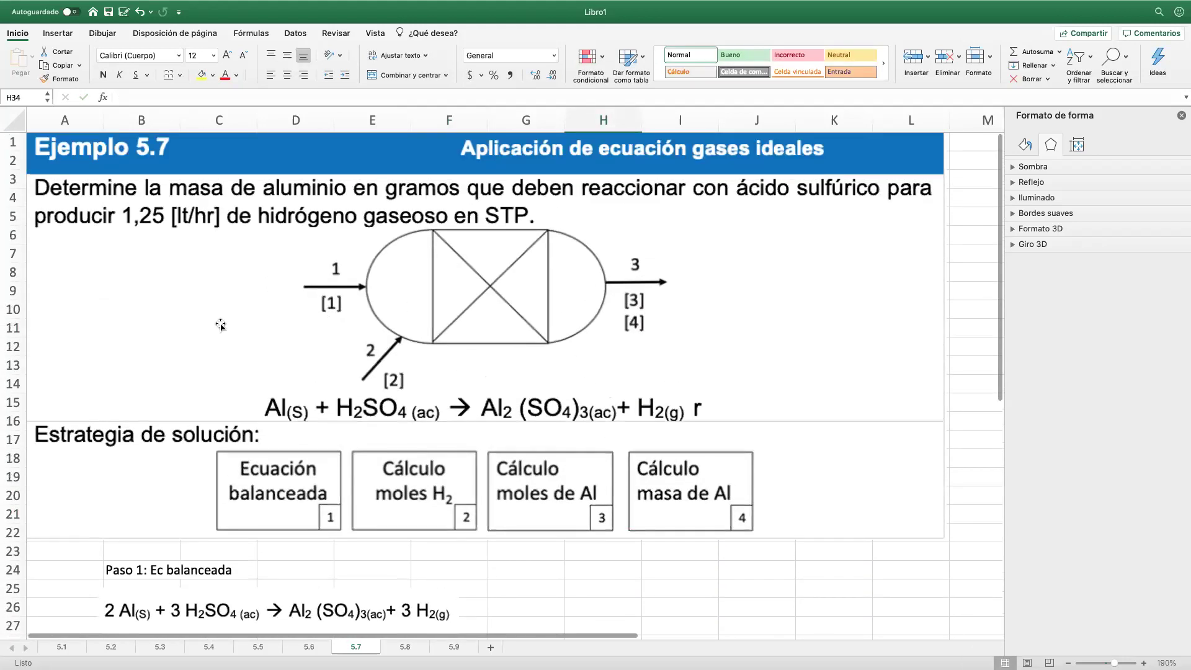
scroll(220, 325, down, 4)
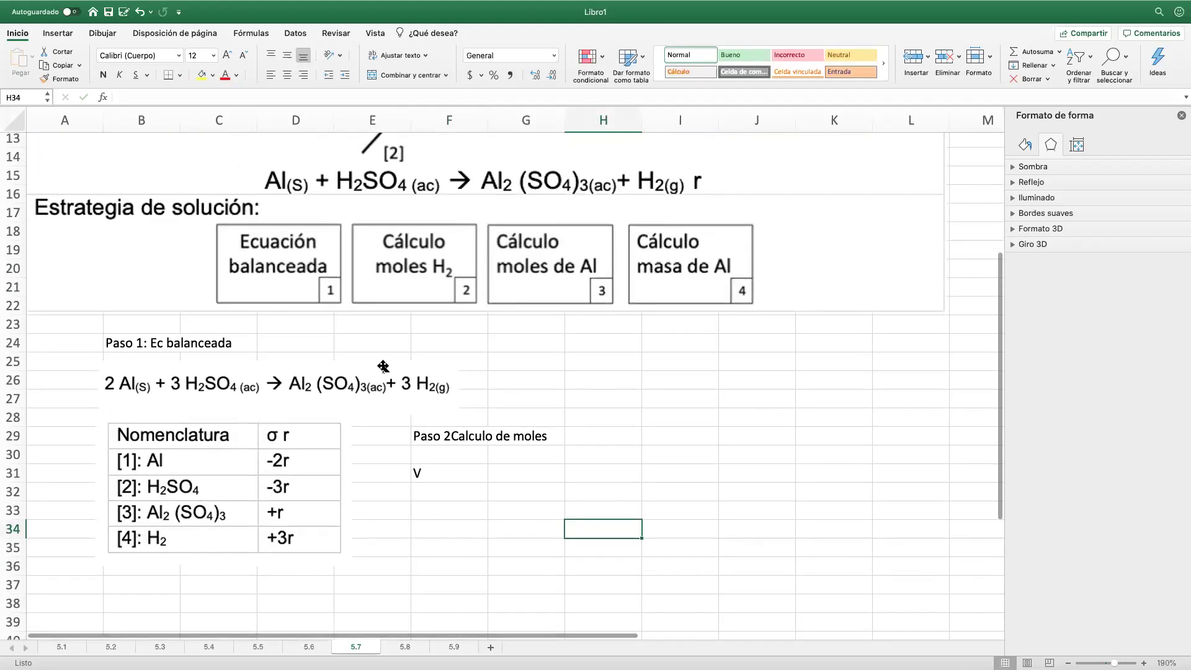
scroll(391, 360, up, 4)
scroll(395, 356, up, 1)
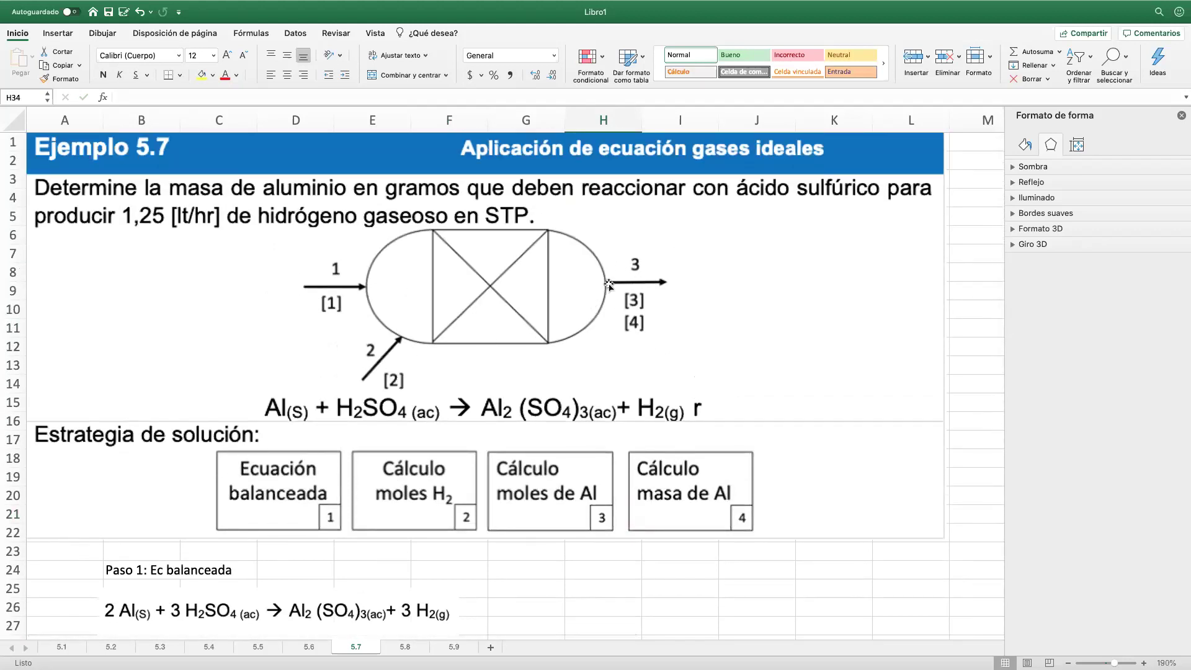
scroll(602, 309, down, 4)
scroll(600, 312, down, 3)
click(436, 360)
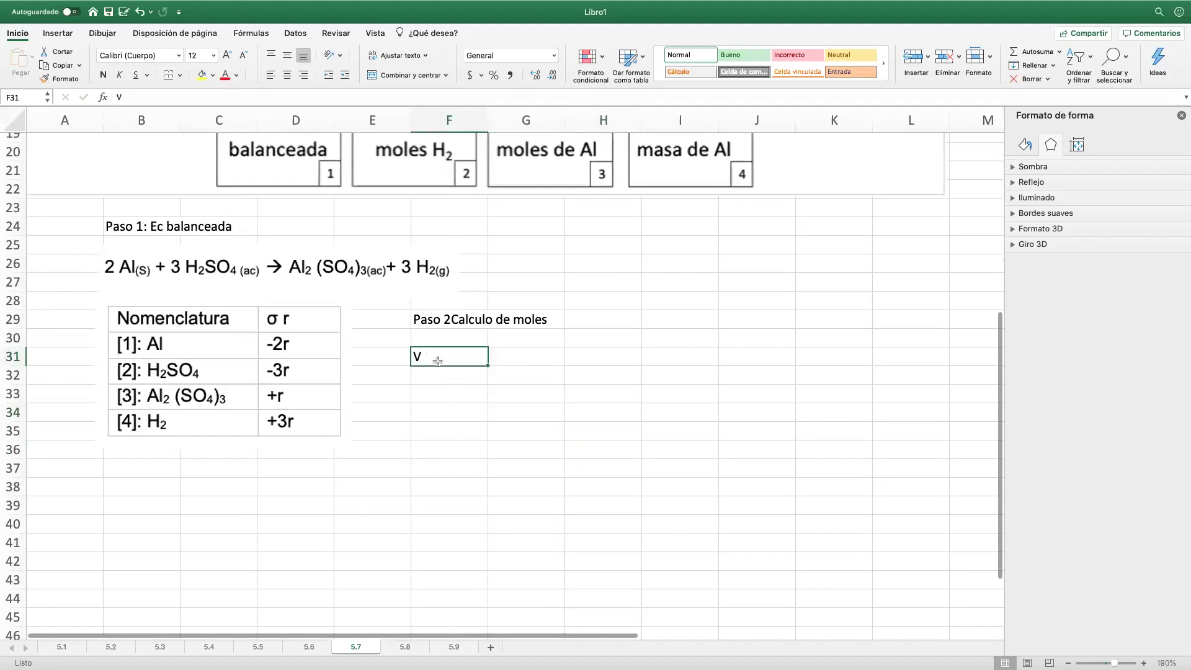
click(143, 98)
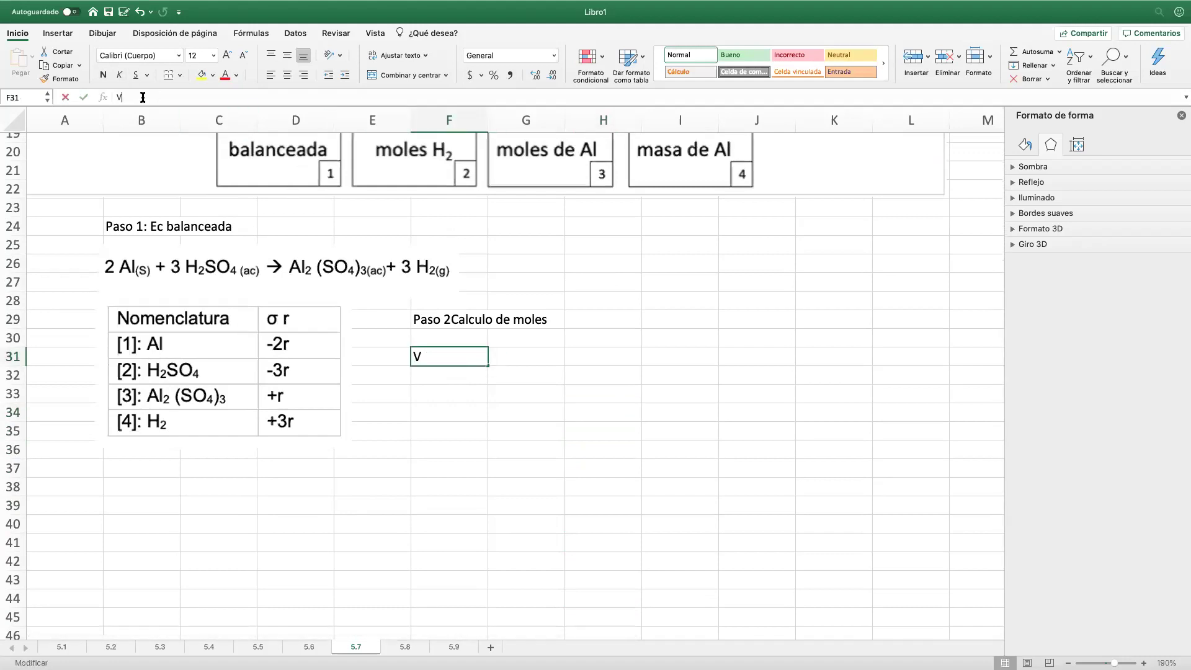
text(43=)
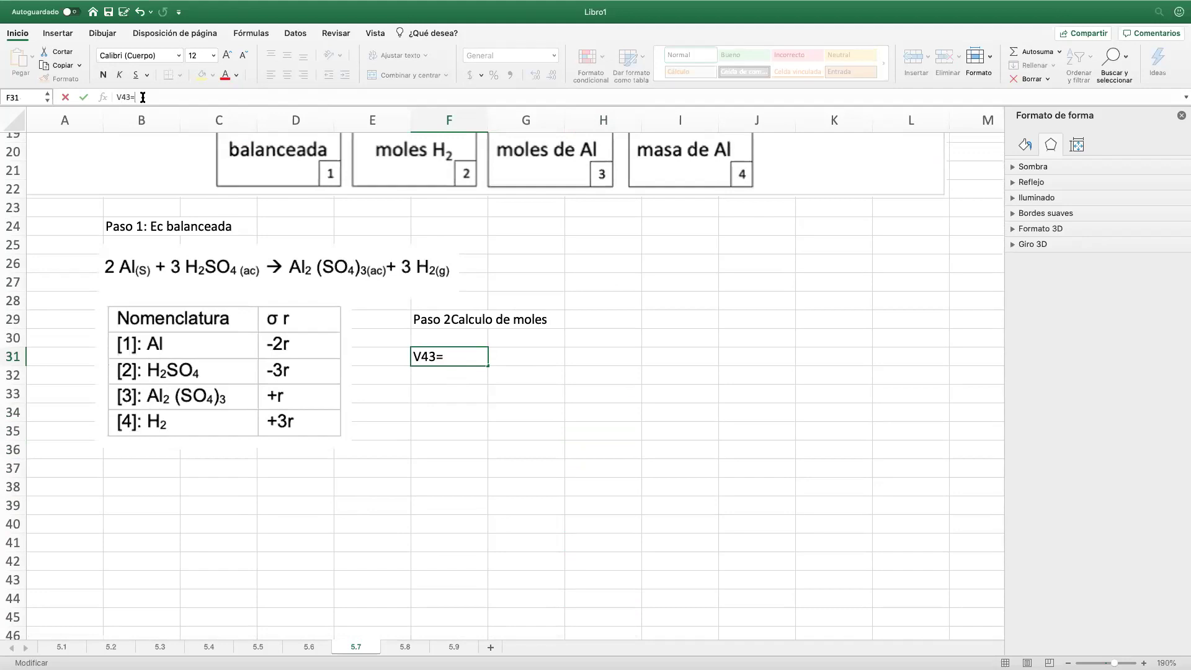
click(242, 417)
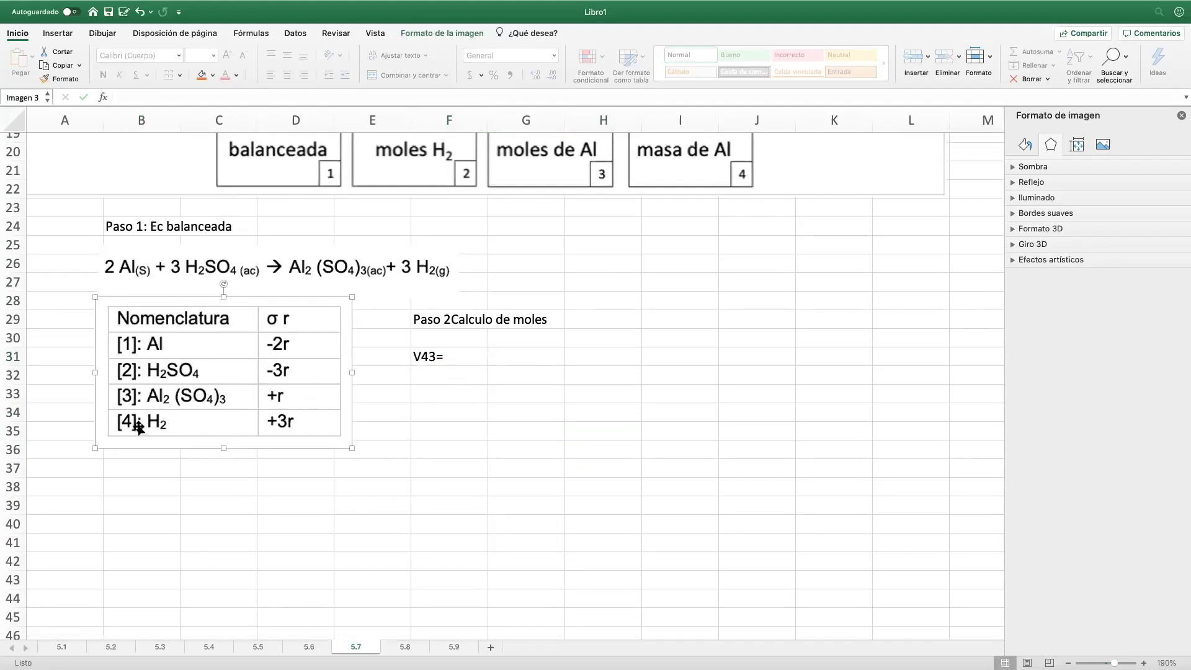
Step: Enter the hydrogen volume from the problem statement as 1,25 in G31, with the unit L in H31
click(634, 467)
scroll(614, 446, up, 5)
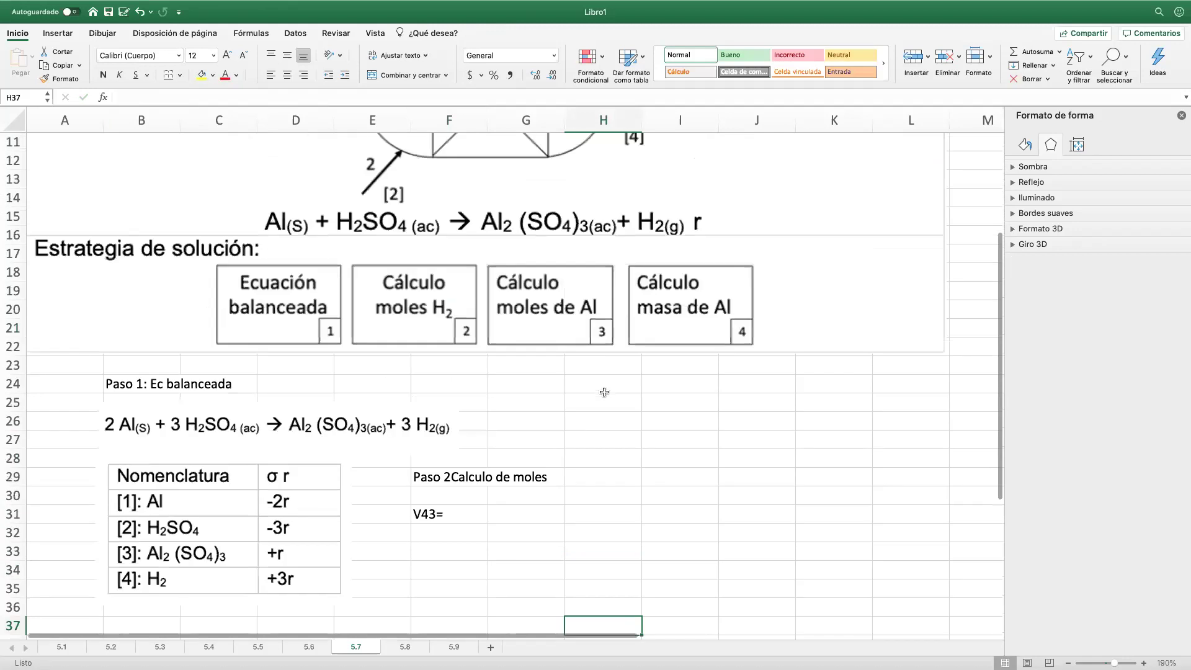
scroll(604, 392, up, 5)
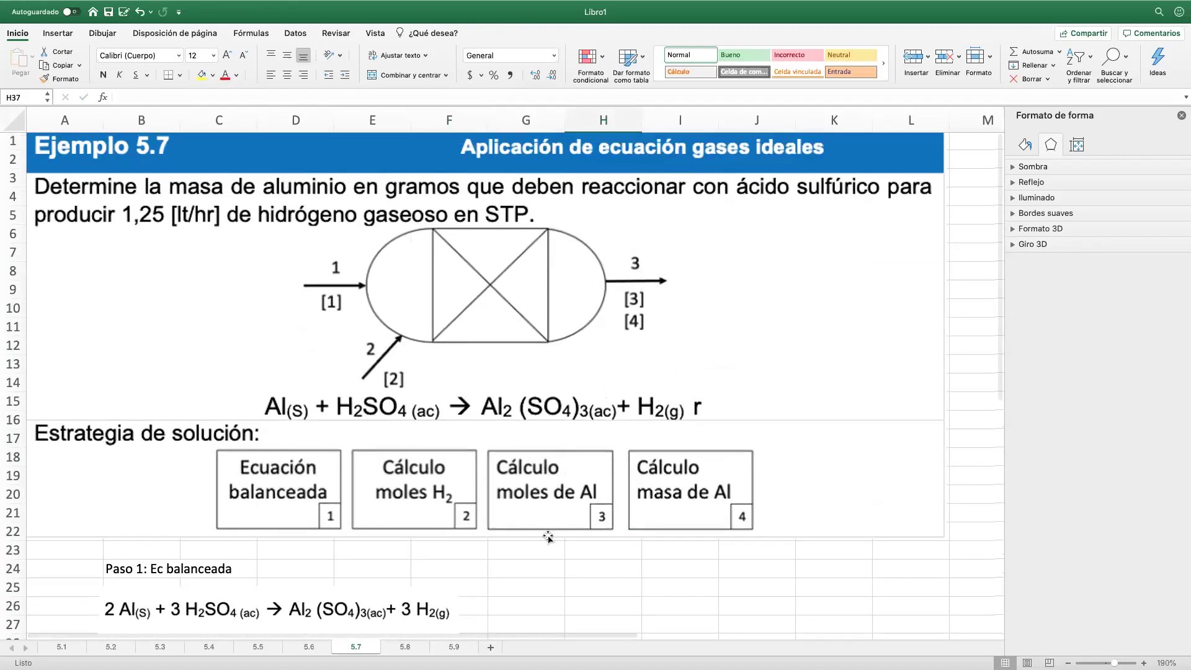
scroll(549, 537, down, 7)
click(514, 445)
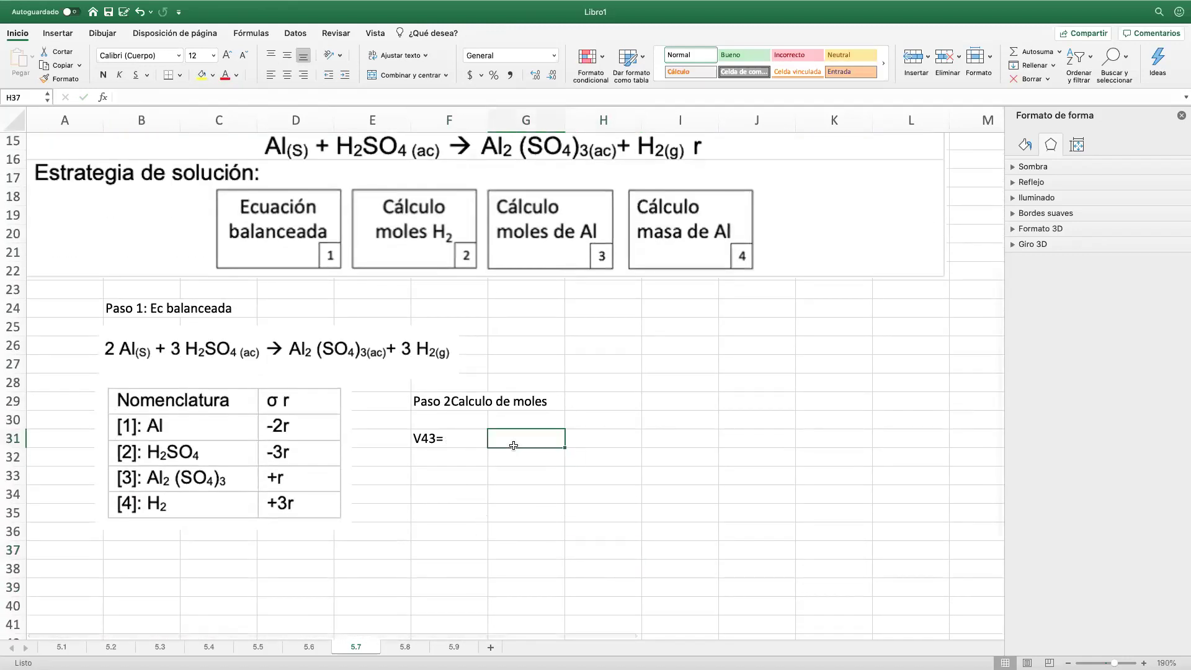
scroll(513, 445, up, 7)
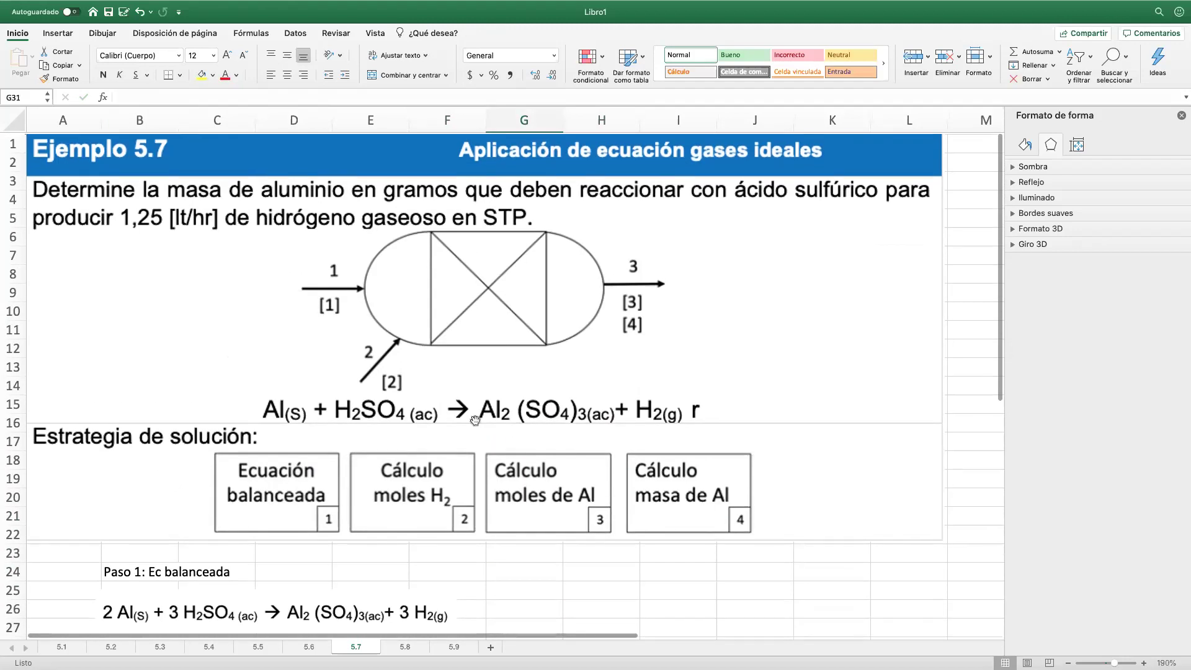
scroll(559, 459, down, 11)
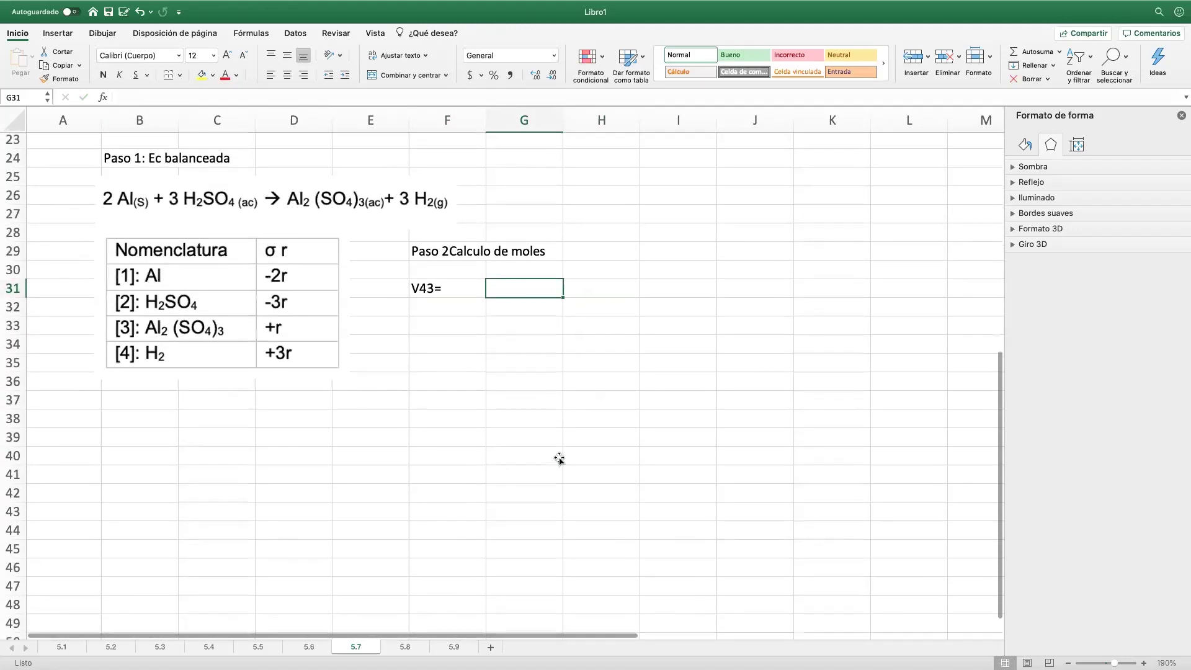
text(1,25)
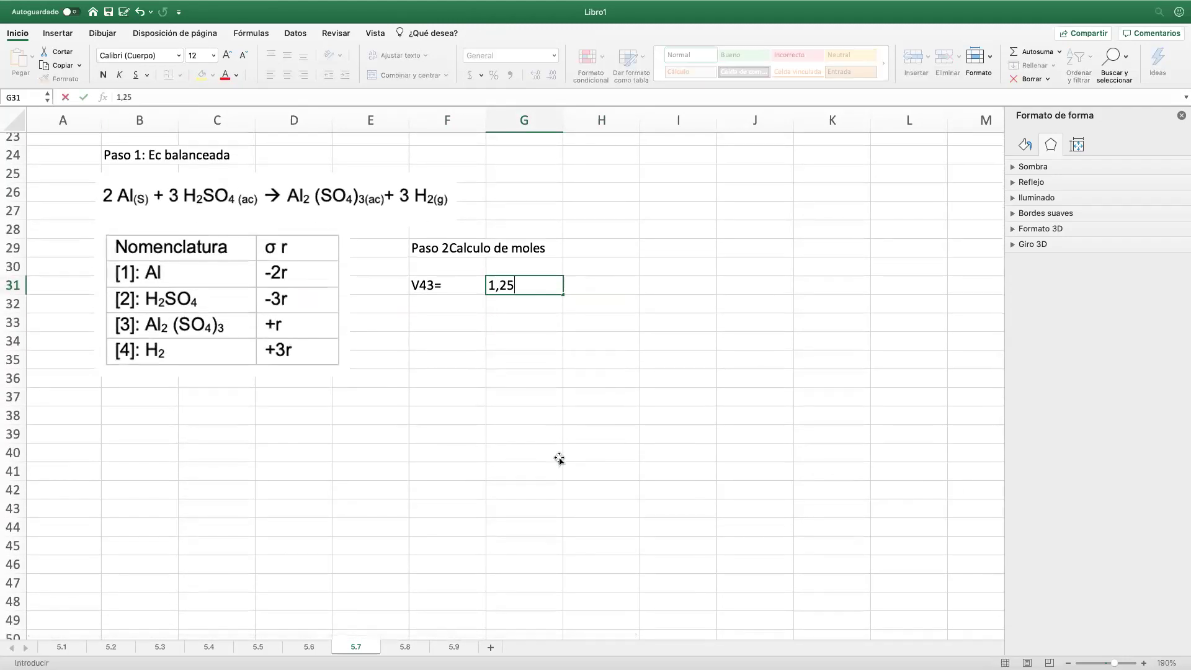
key(Tab)
text(L)
key(Return)
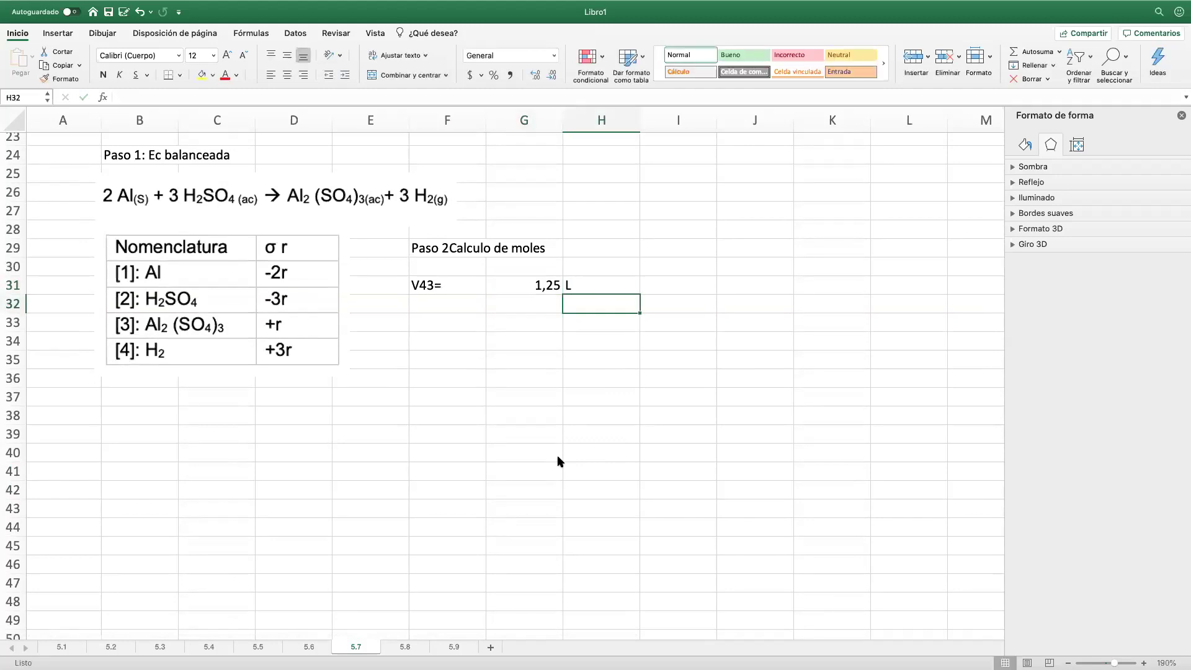
Step: Add the temperature in row 32 with the label "T=" in F32, 273,15 in G32 and the unit K in H32
click(456, 303)
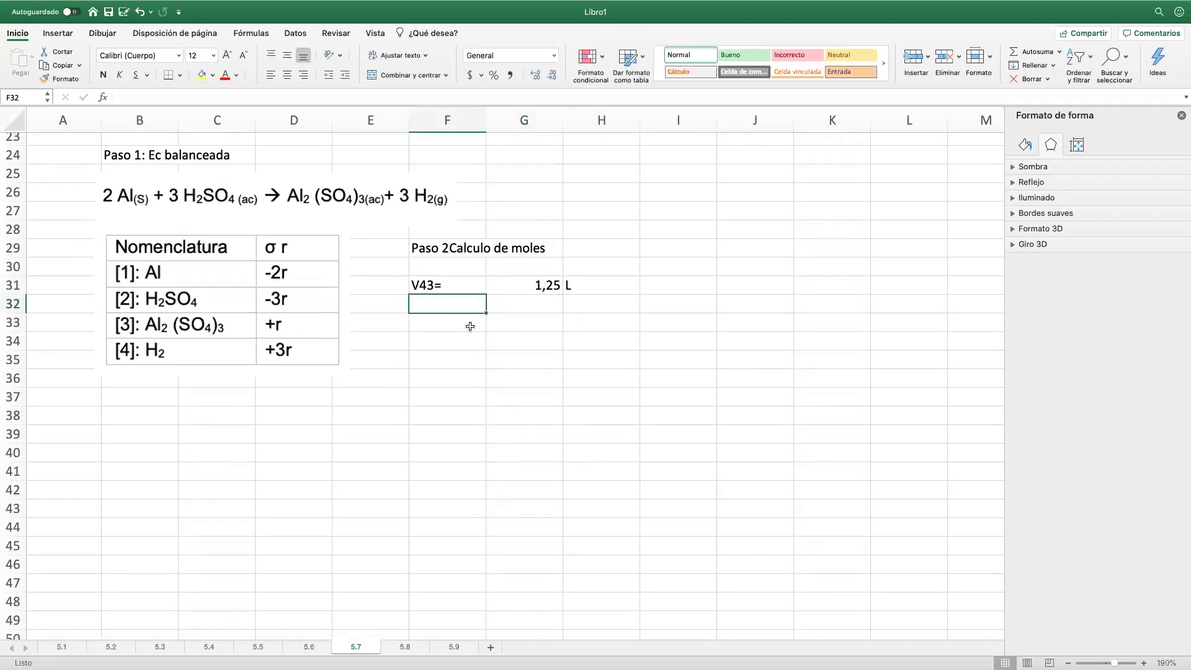
text(T=)
key(Tab)
text(273,15)
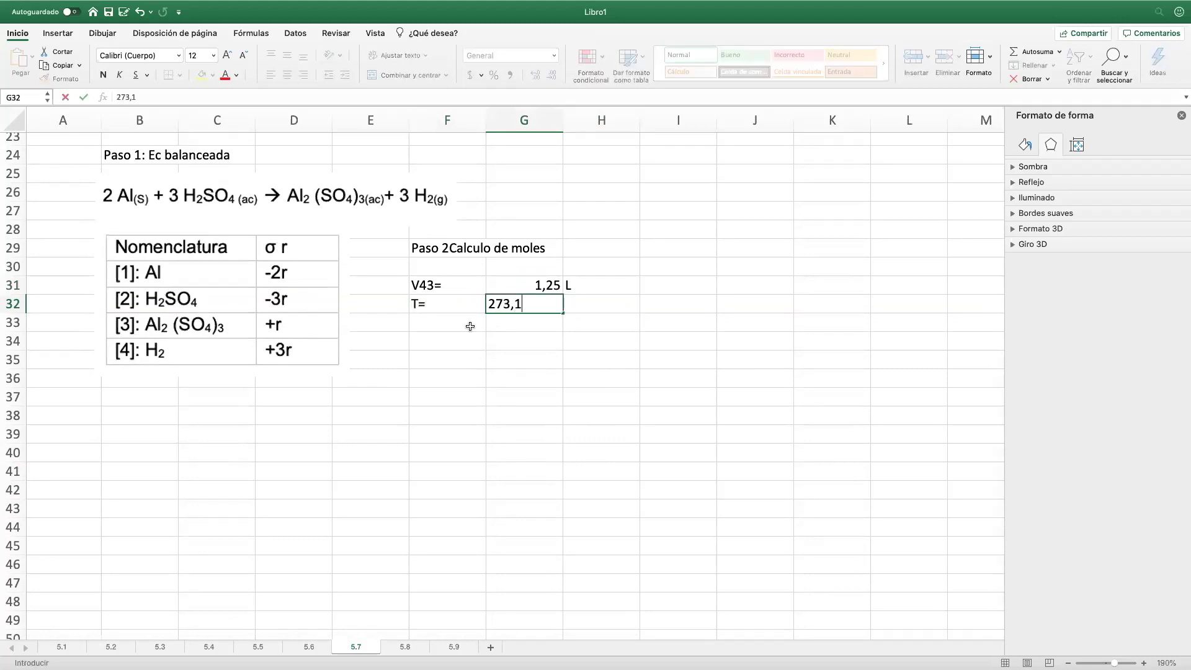
key(Return)
key(Up)
key(Right)
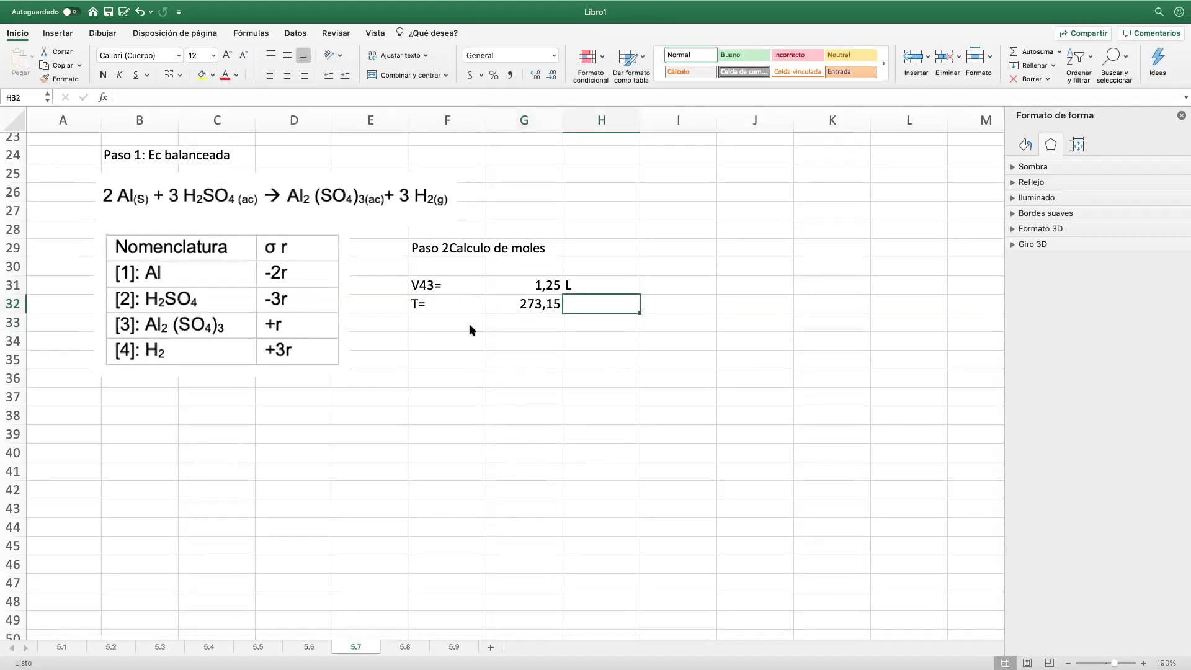
text(K)
key(Return)
key(Left)
Step: Add the pressure in row 33 with the label "P=" in F33, 1 in G33 and the unit atm in H33
click(469, 322)
text(P)
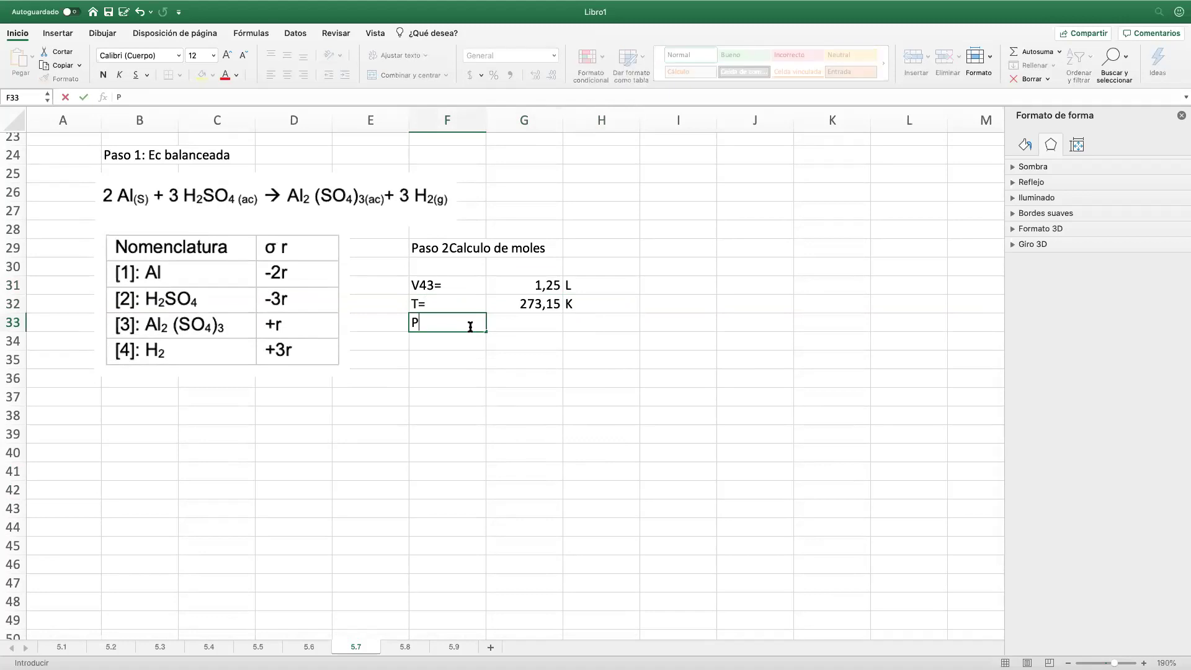
text(=)
key(Tab)
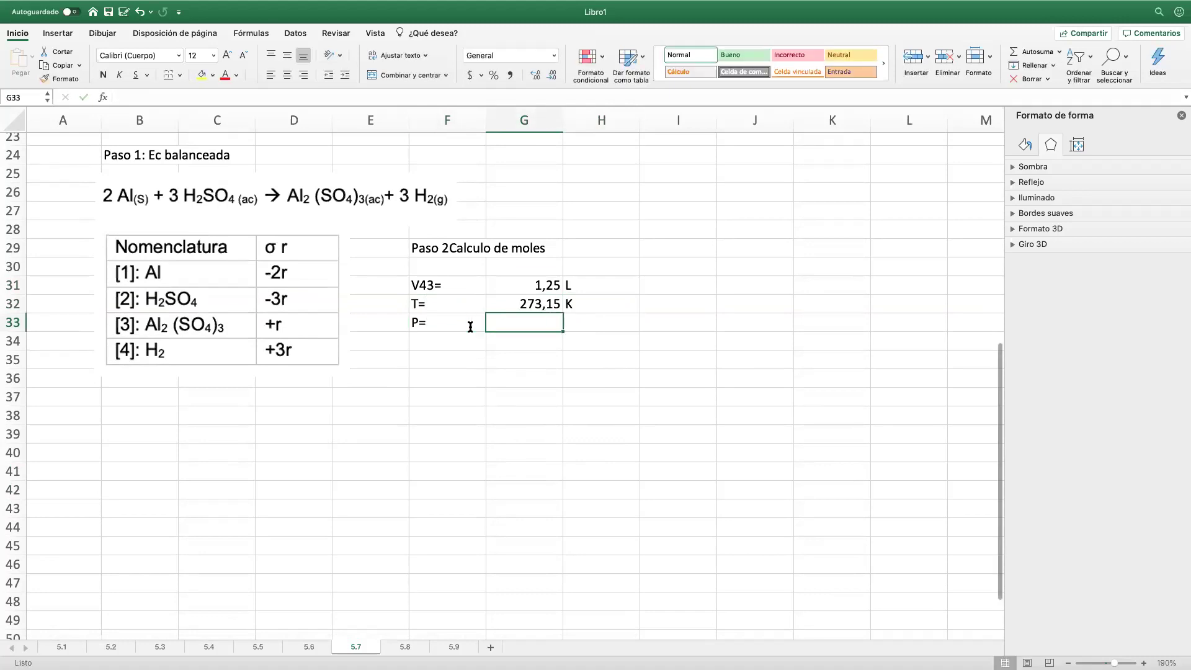
text(1)
key(Tab)
text(atm)
key(Return)
Step: Write the ideal gas equation "PV=nRT" in cell I31, beside the volume data
click(499, 382)
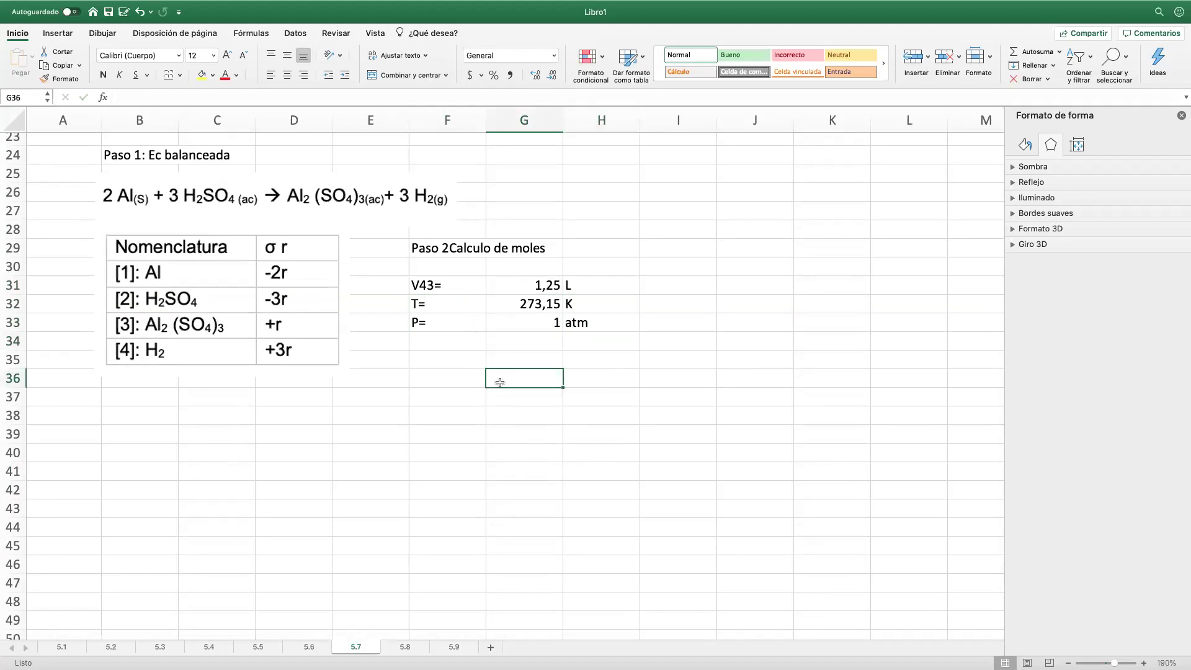
click(447, 360)
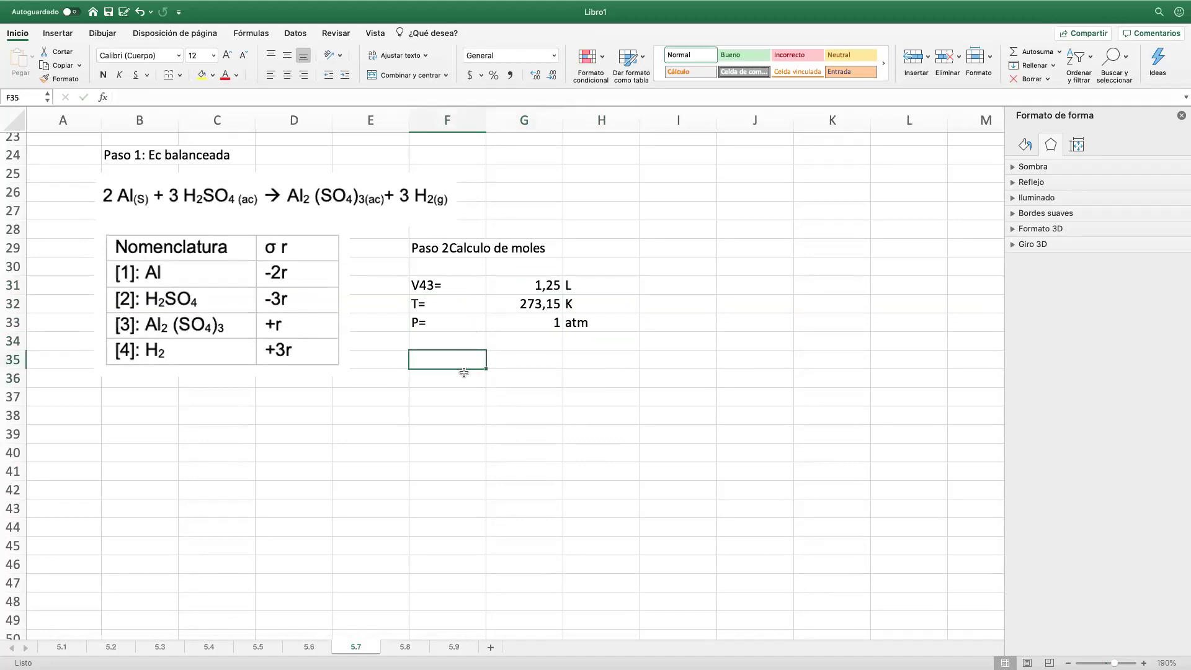
click(716, 287)
text(PV=nRT)
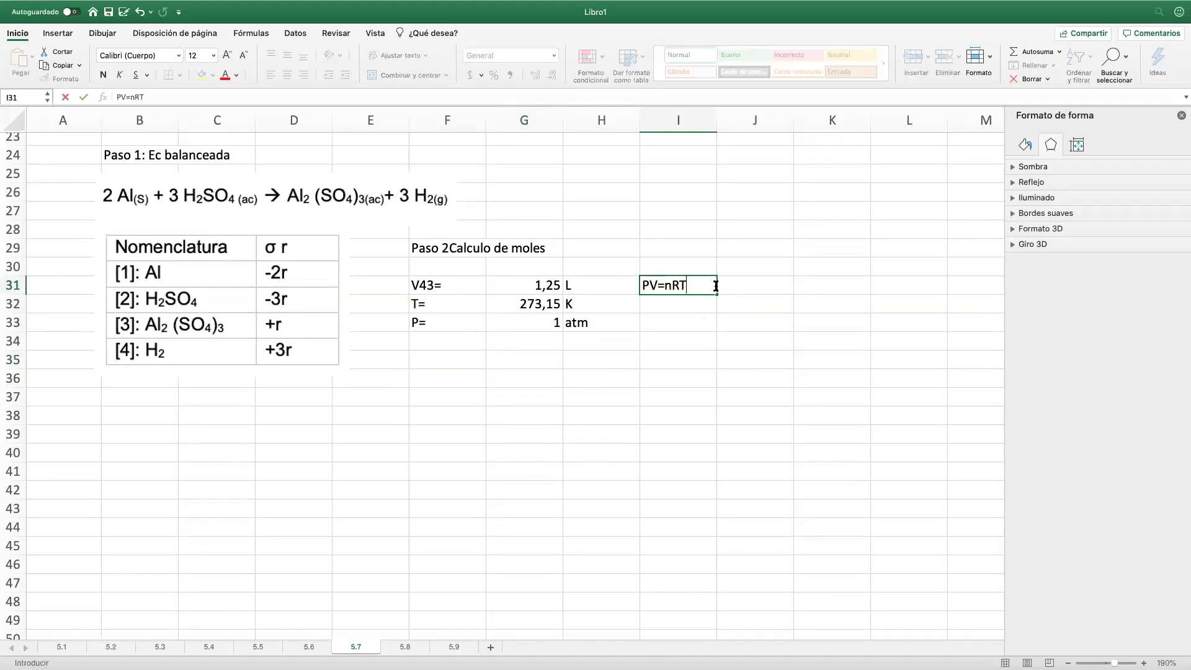
key(Return)
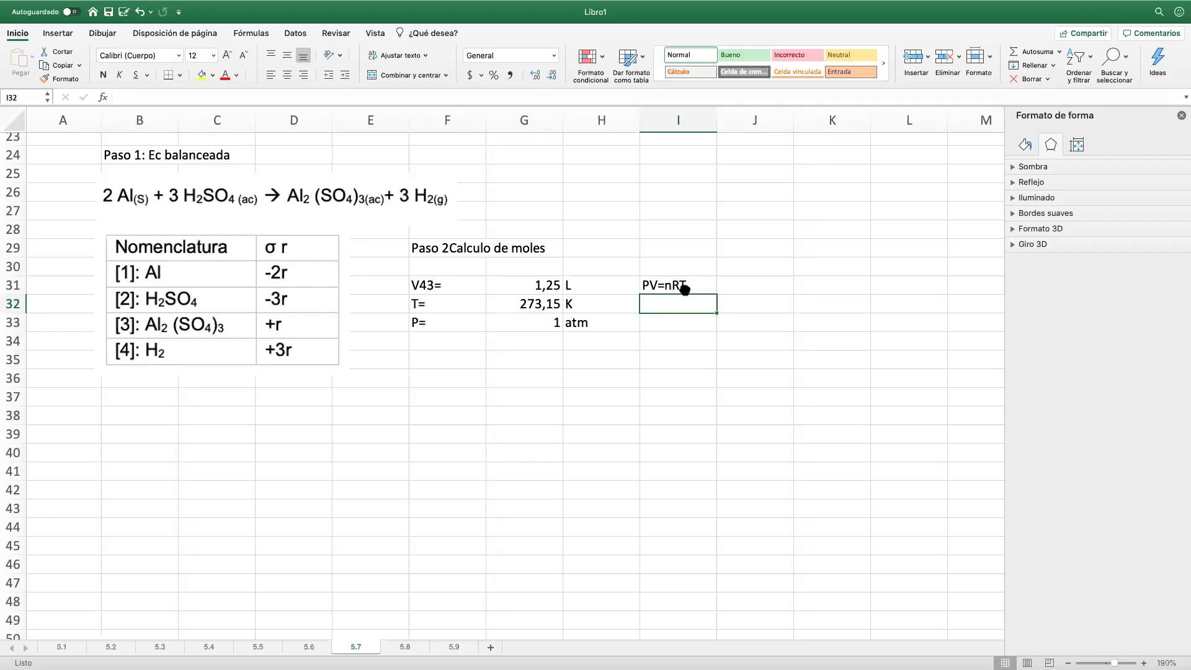
Step: Enter the hydrogen moles label "N43=" in cell F35, below the pressure row
click(454, 354)
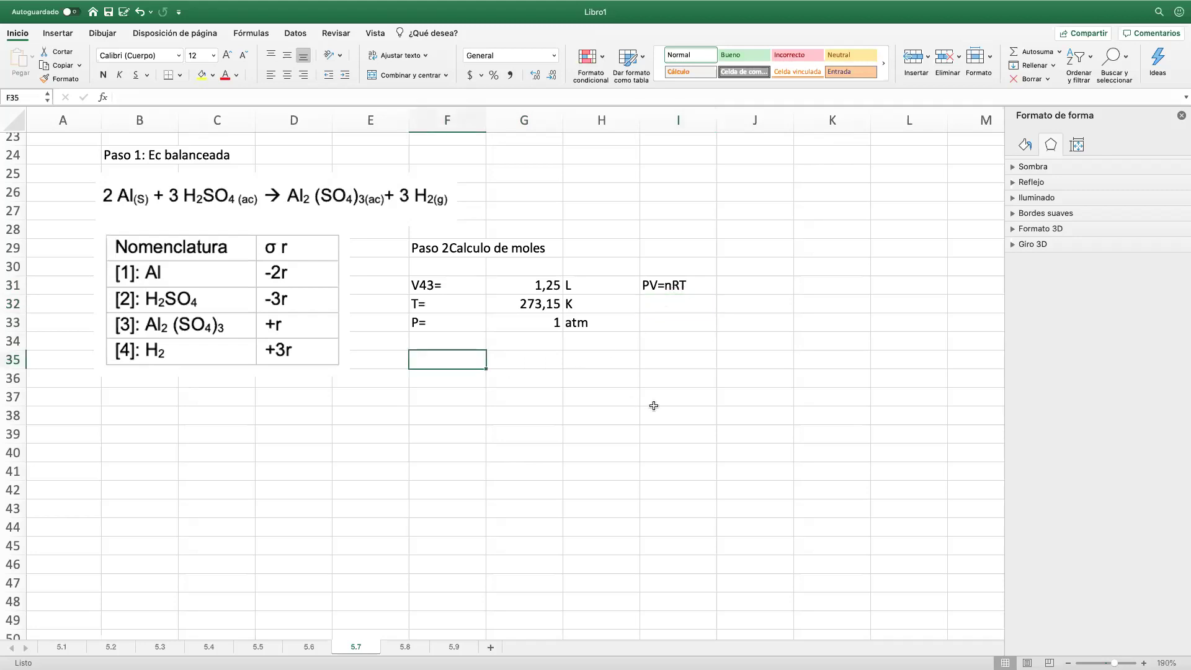
text(n)
key(BackSpace)
text(N43=)
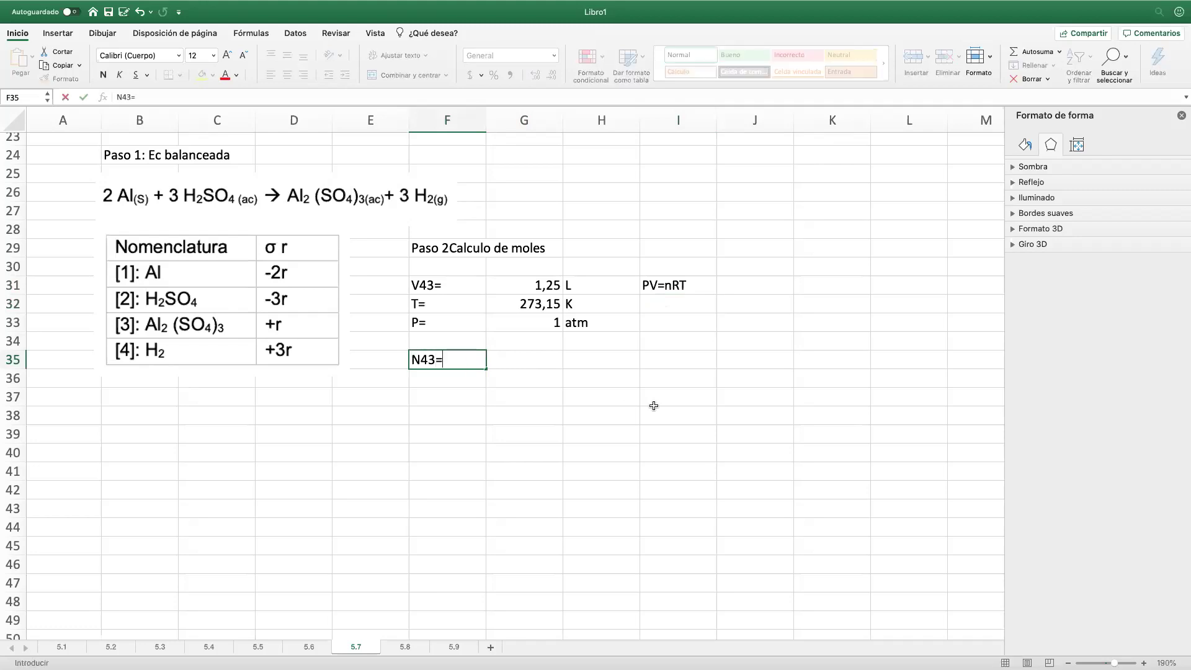
key(Tab)
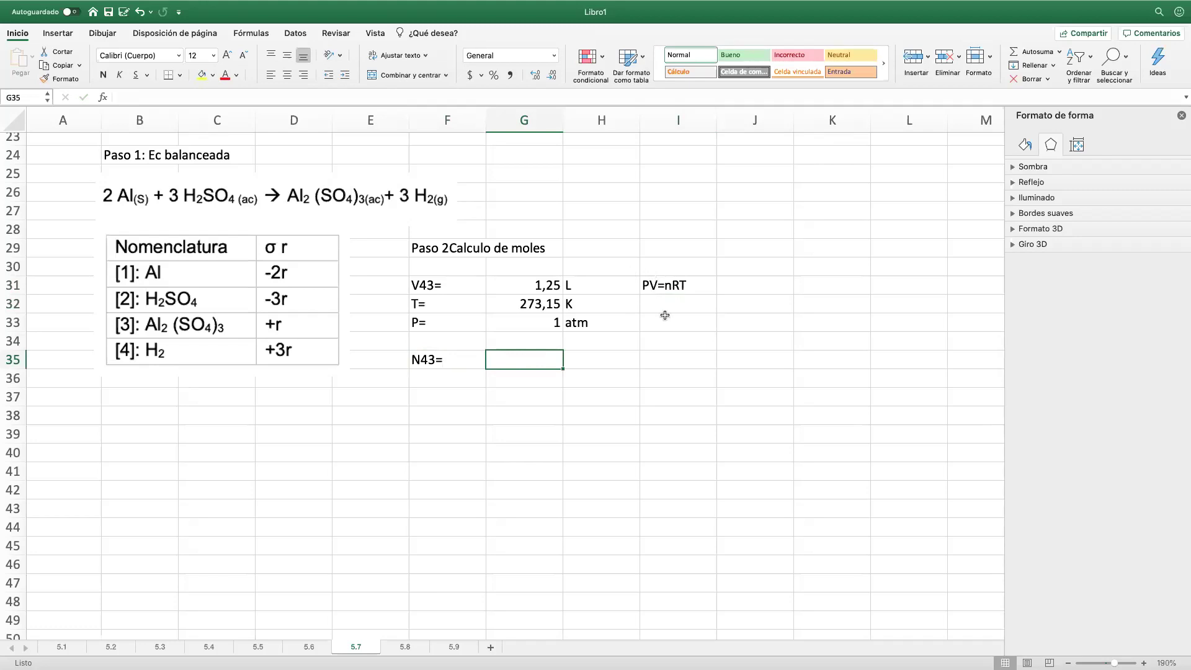
Step: Calculate the hydrogen moles in G35 as pressure G33 times volume G31 divided by 0,082 times temperature G32
text(+)
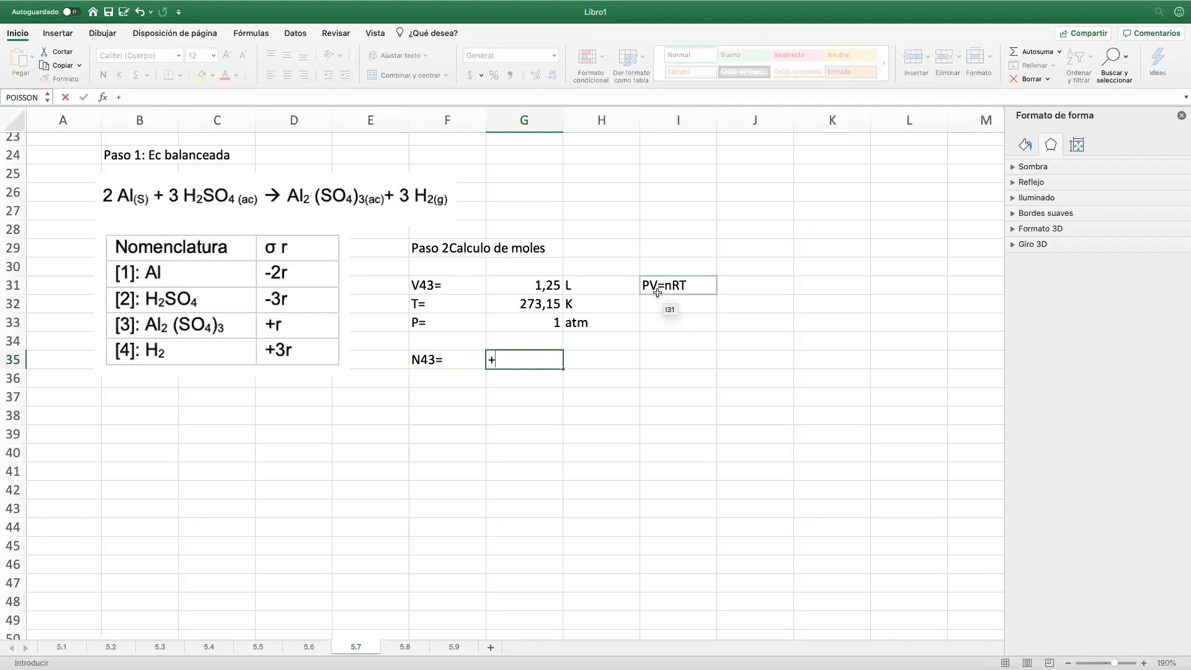
click(541, 325)
text(*)
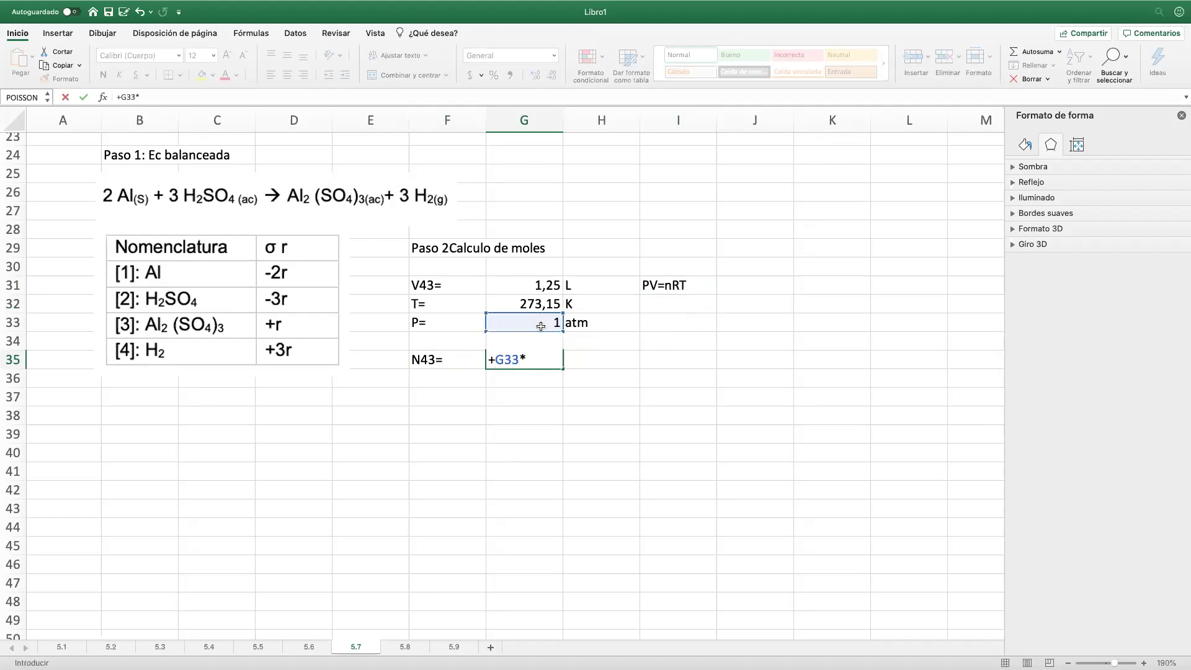
click(548, 283)
text(/()
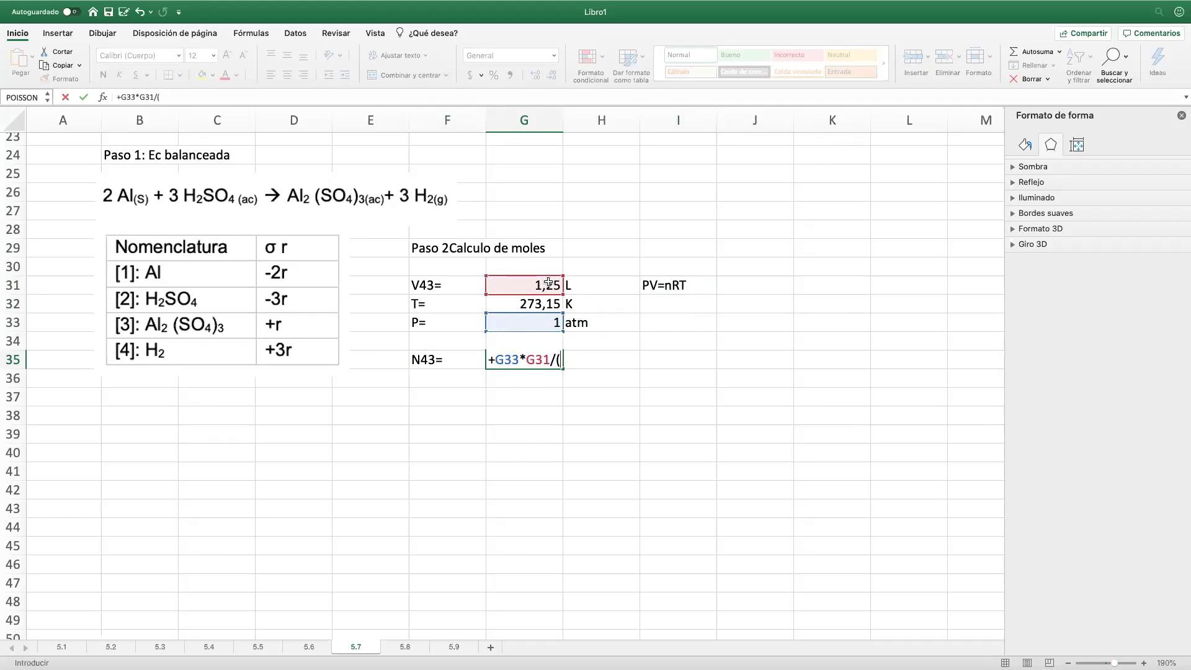
text(0,082*)
click(548, 303)
key(Return)
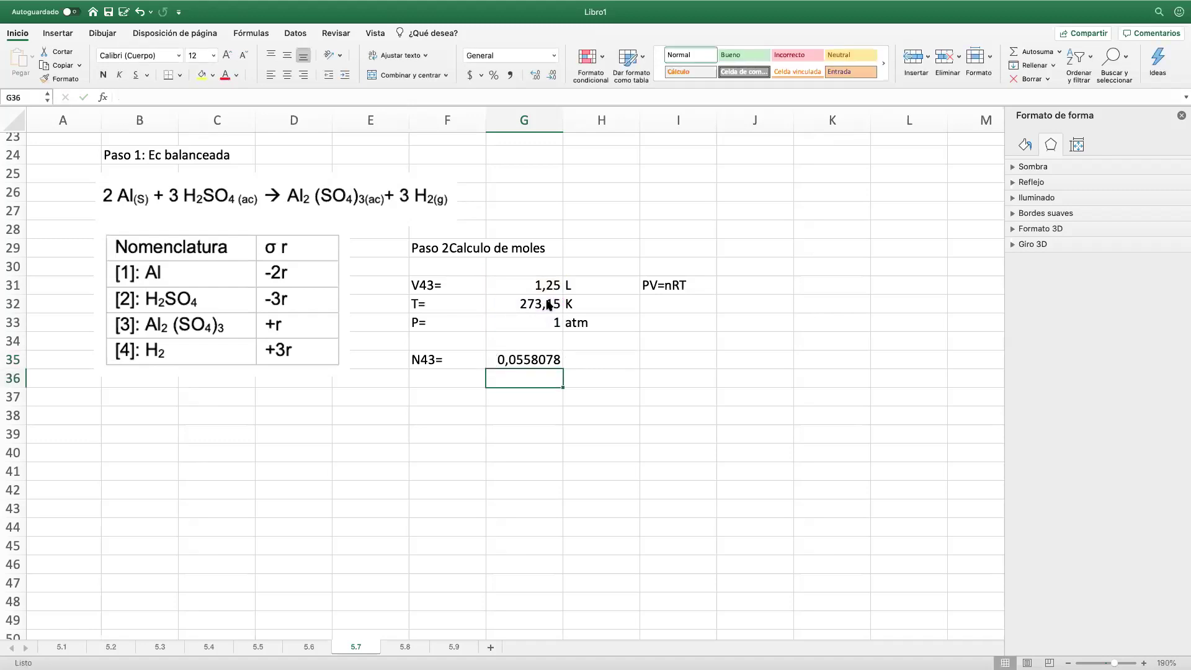
Step: Show the moles result in G35 with three decimals and add the unit mol/h in H35
click(542, 351)
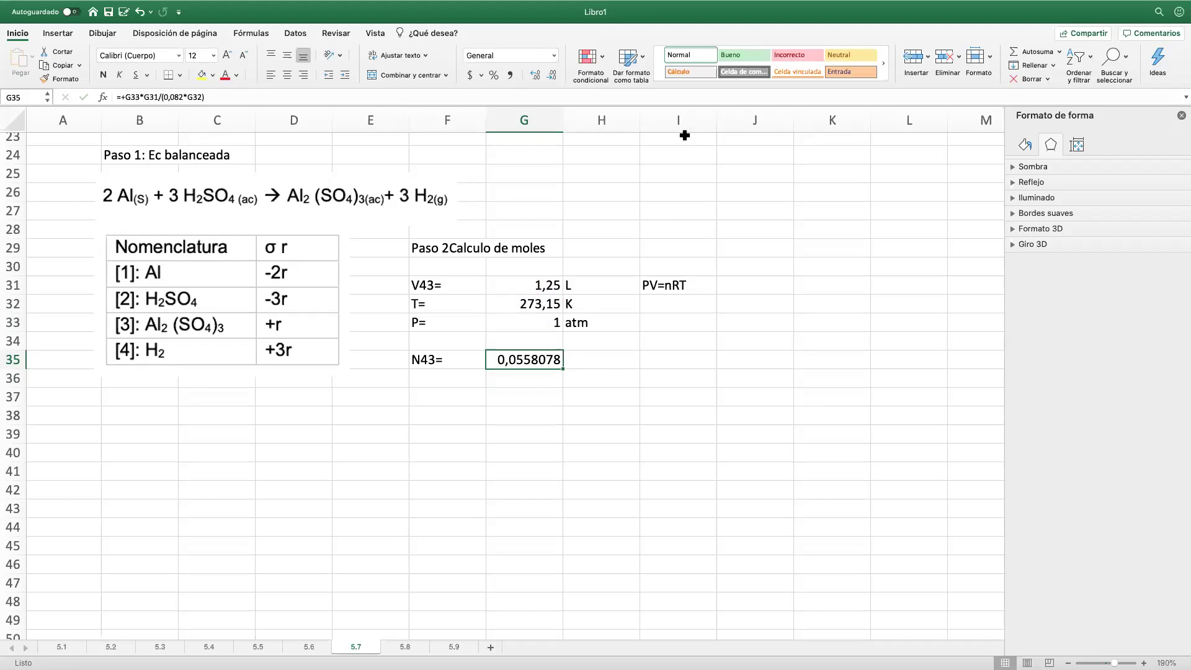
click(551, 75)
click(551, 75)
click(551, 75)
click(552, 75)
click(608, 358)
text(mol/h)
key(Return)
Step: Enter the section heading "Balances" in cell F37, below the moles row
key(Down)
key(Left)
key(Left)
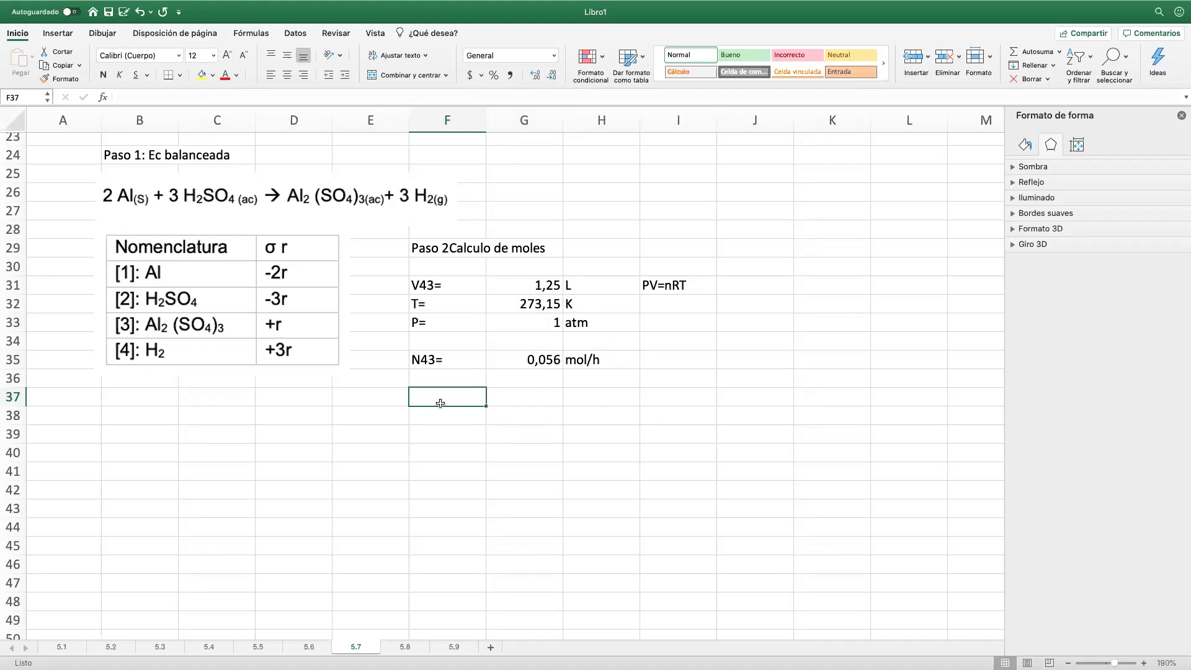
text(Paso)
key(BackSpace)
key(BackSpace)
key(BackSpace)
key(BackSpace)
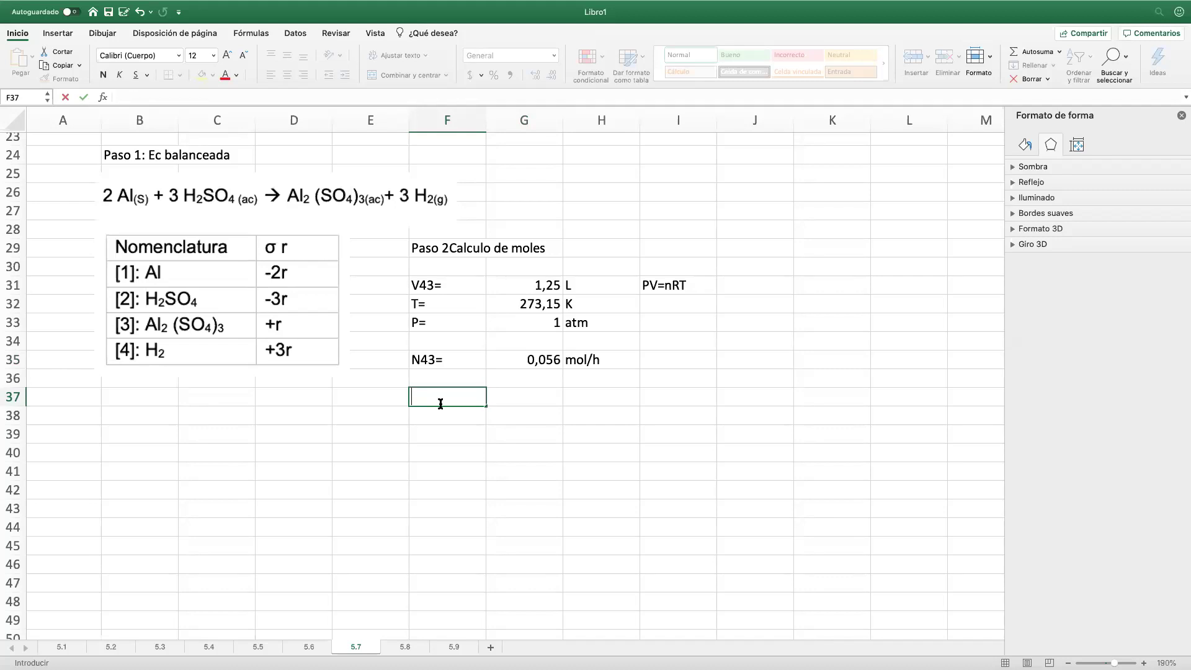
text(Balances)
key(Return)
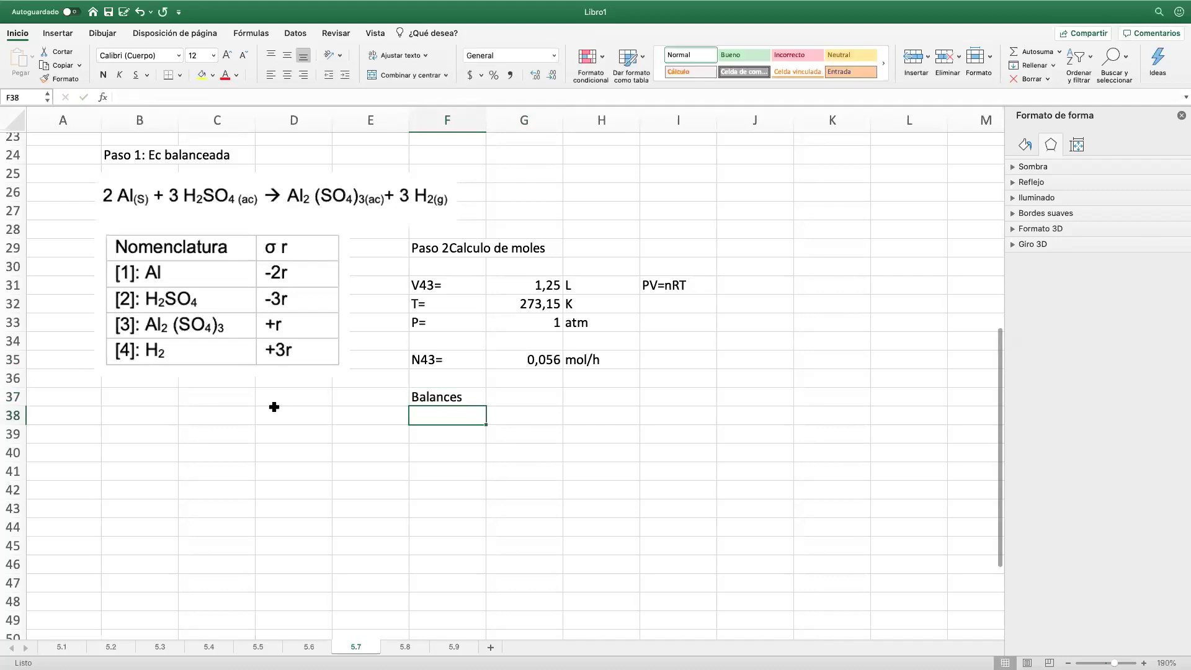
Step: Write the general balance equation "Ns= Ne + sigma r" in cell C37, below the nomenclature table
click(248, 397)
text(N)
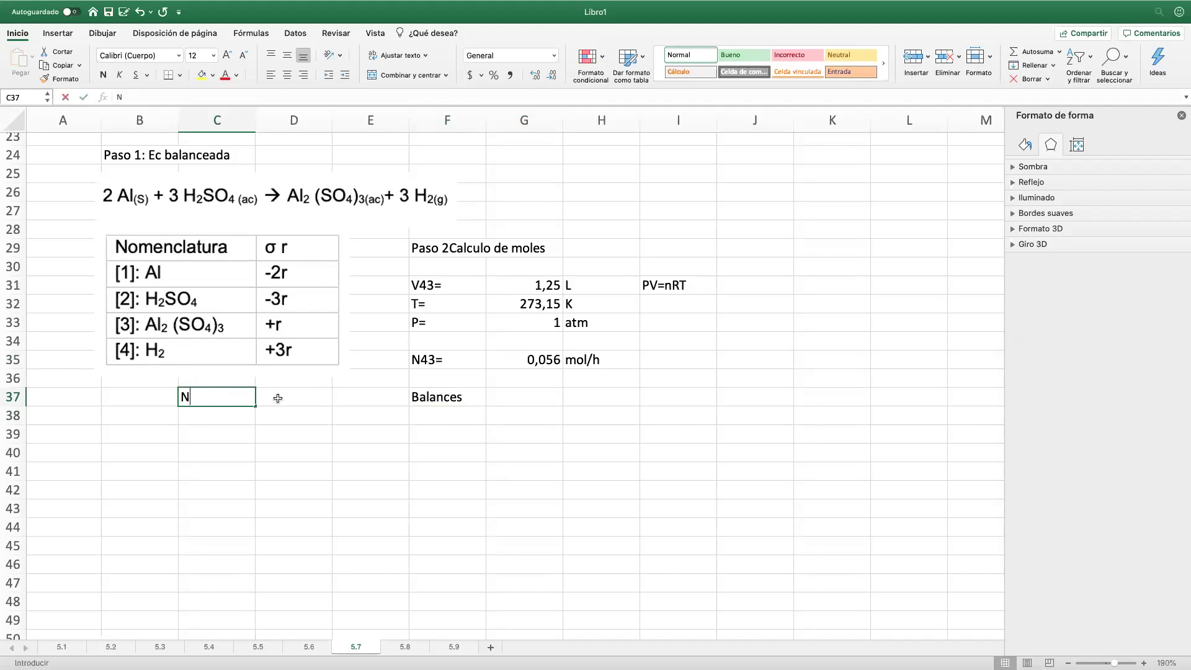
text(s= Ne)
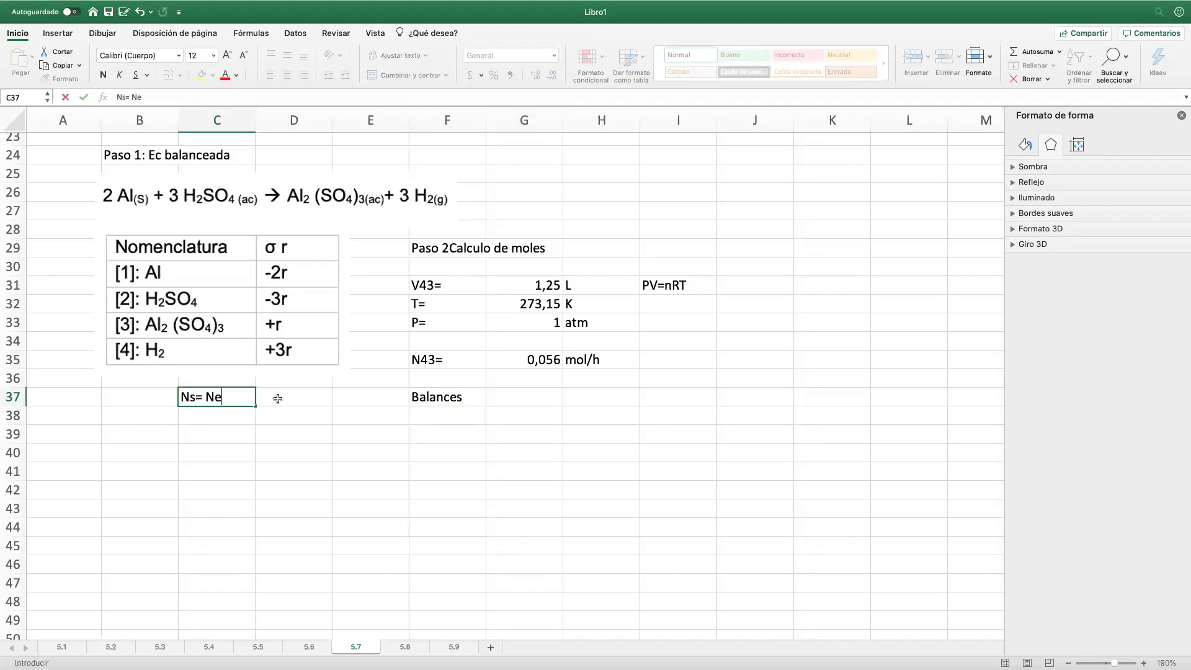
text( + sigma r)
key(Return)
Step: Enter the balance label "B al [1]" for aluminium in cell F39
click(445, 430)
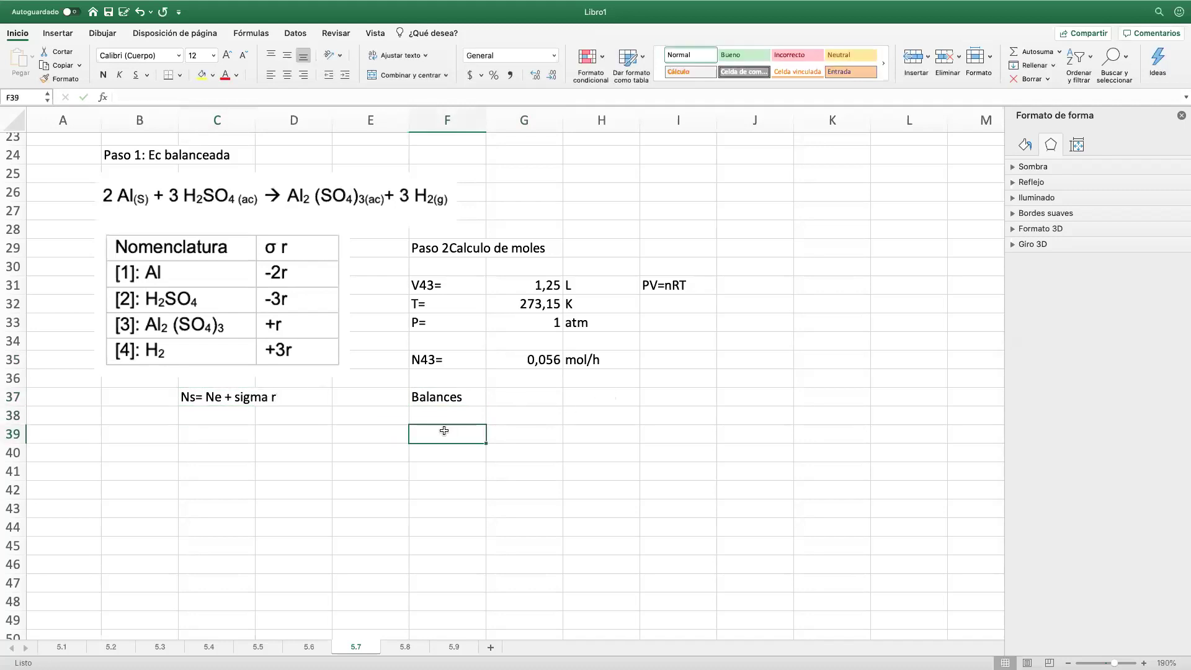
text(Ba)
key(BackSpace)
key(BackSpace)
text(B al)
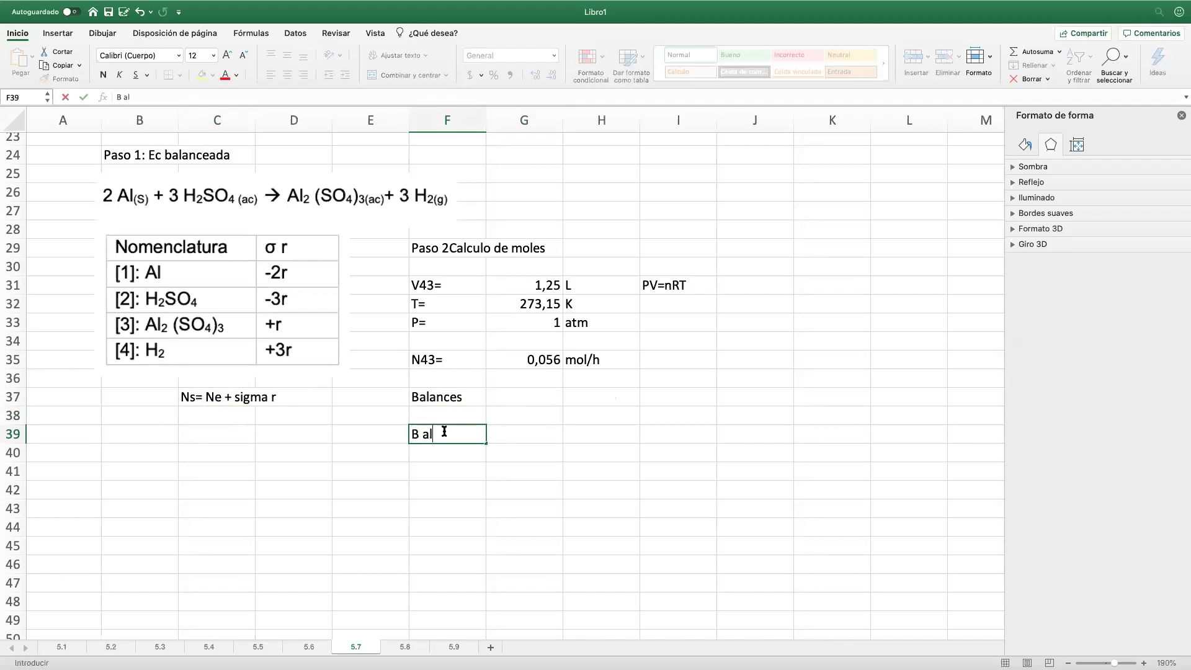
text( [1])
key(Return)
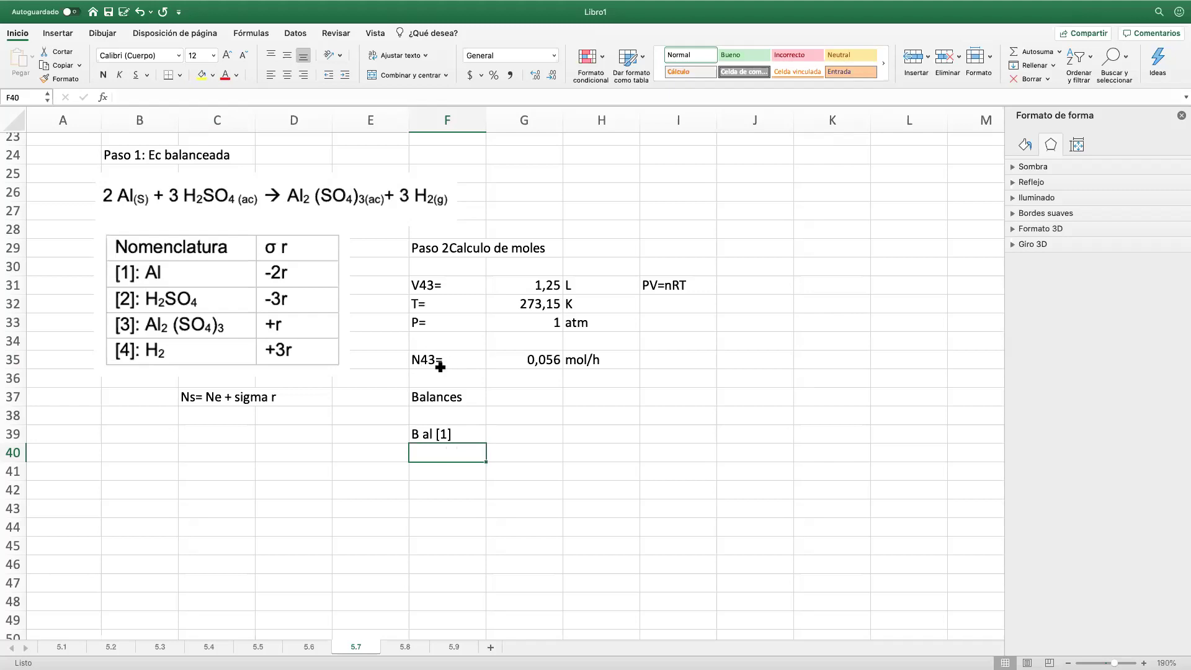
Step: Enter the balance label "B al [4]" for hydrogen in cell F40
text(B a)
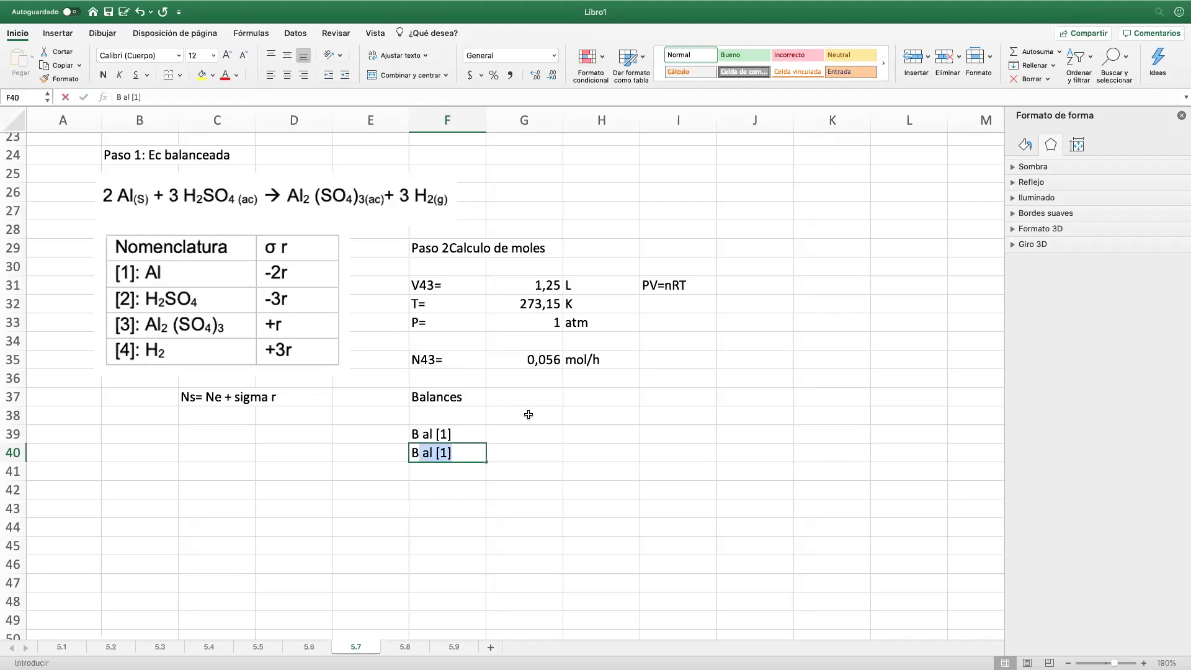
text(l)
click(137, 97)
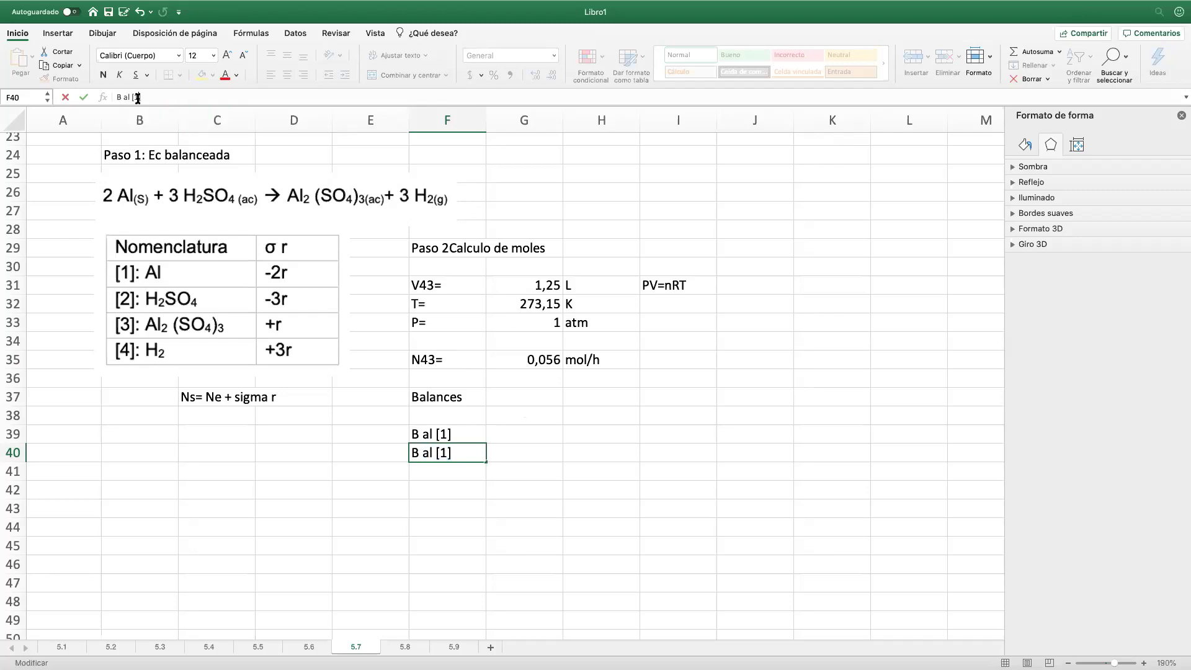
key(BackSpace)
text(4)
key(Return)
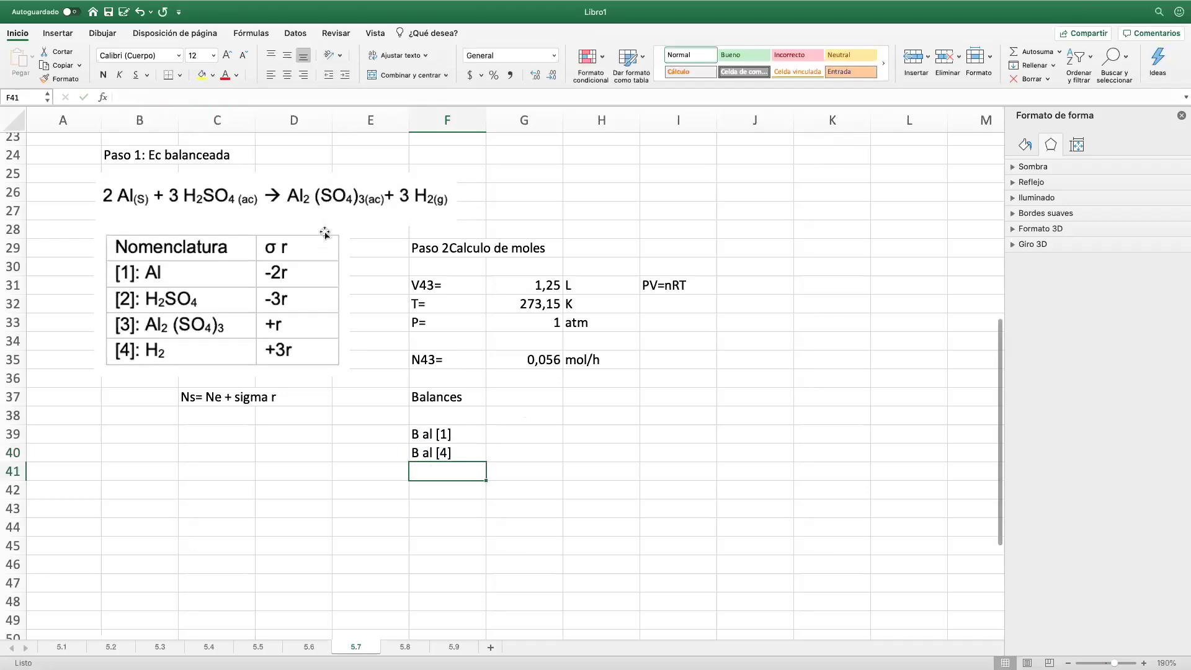
Step: Write the hydrogen balance "0,056= 0 + 3 r" in G40, using the process diagram and the stoichiometric coefficient table
click(527, 452)
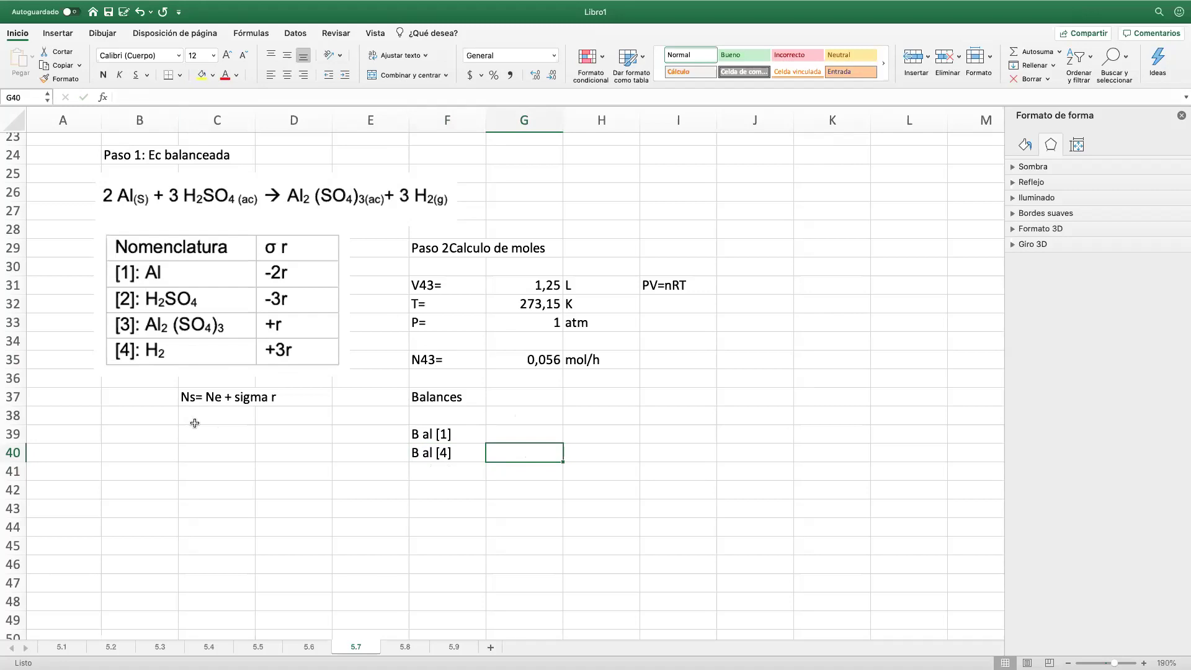
scroll(617, 297, up, 10)
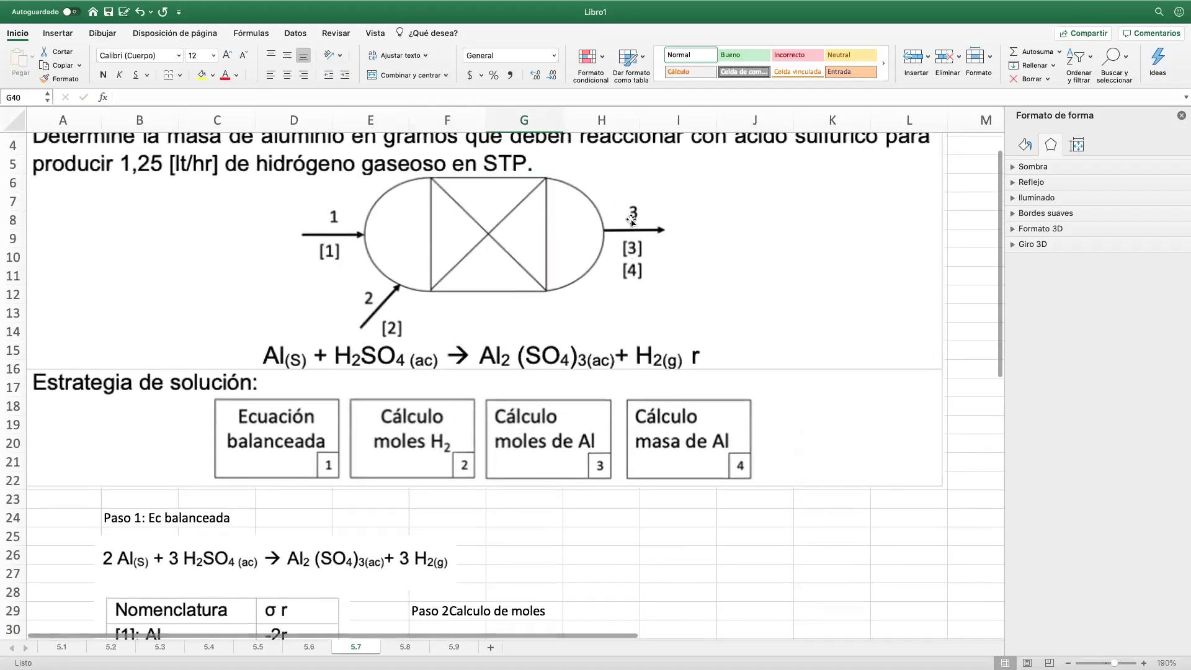
scroll(631, 324, down, 5)
scroll(632, 323, down, 10)
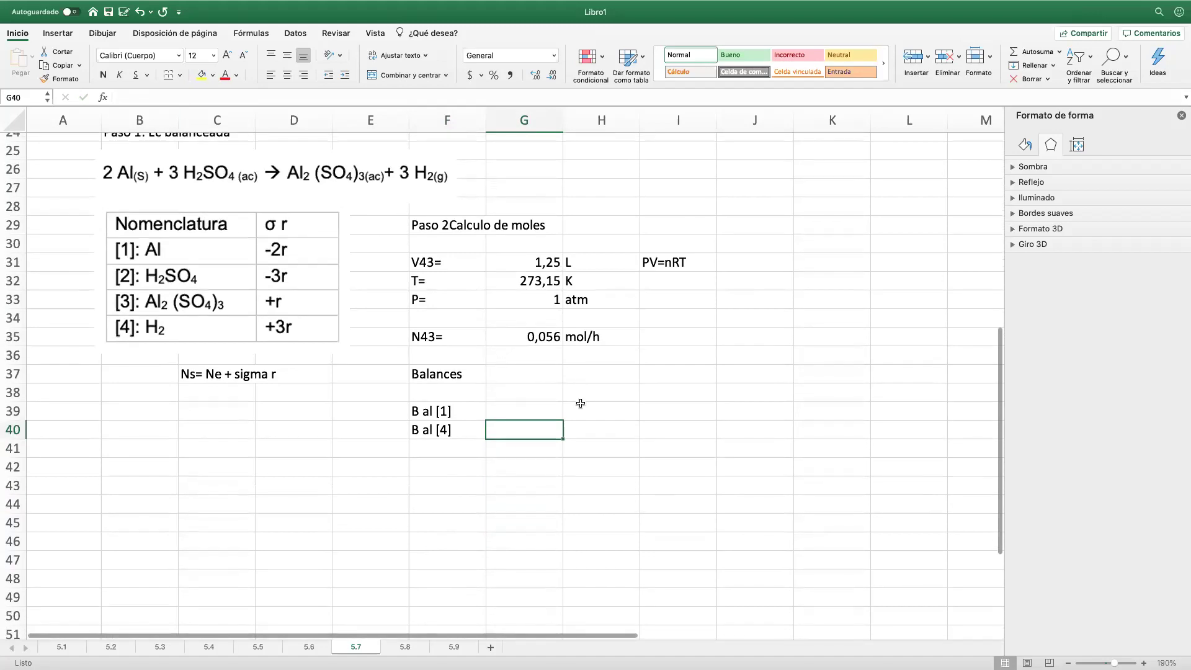
text(0,56=)
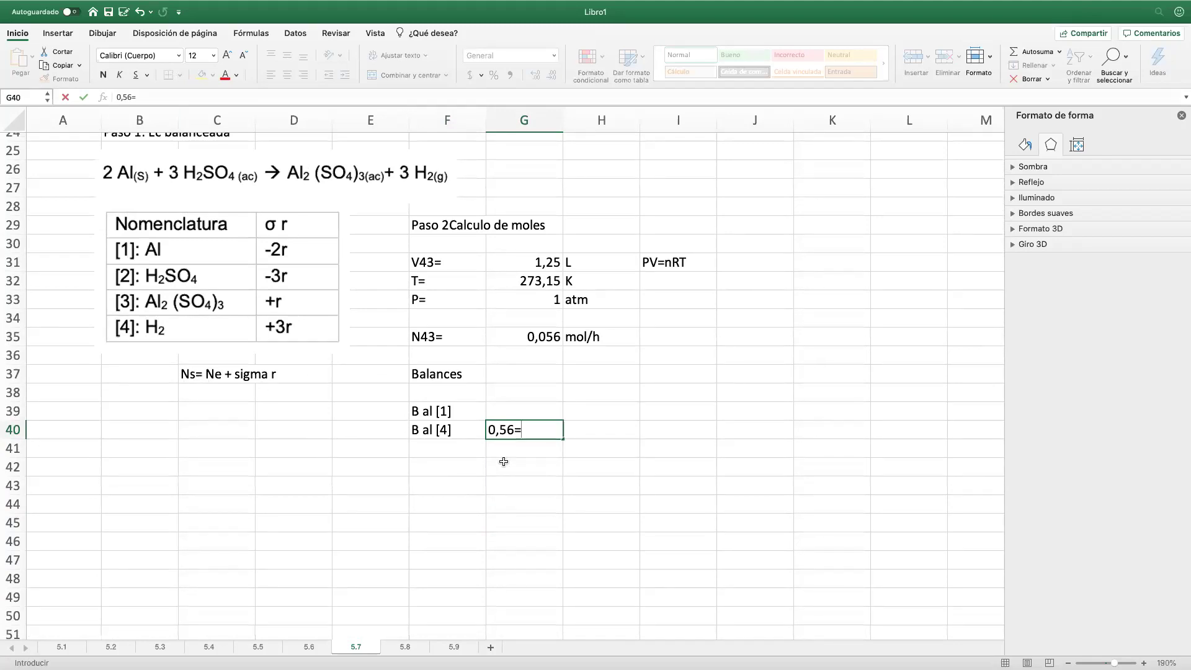
click(500, 430)
text(0)
scroll(331, 380, up, 10)
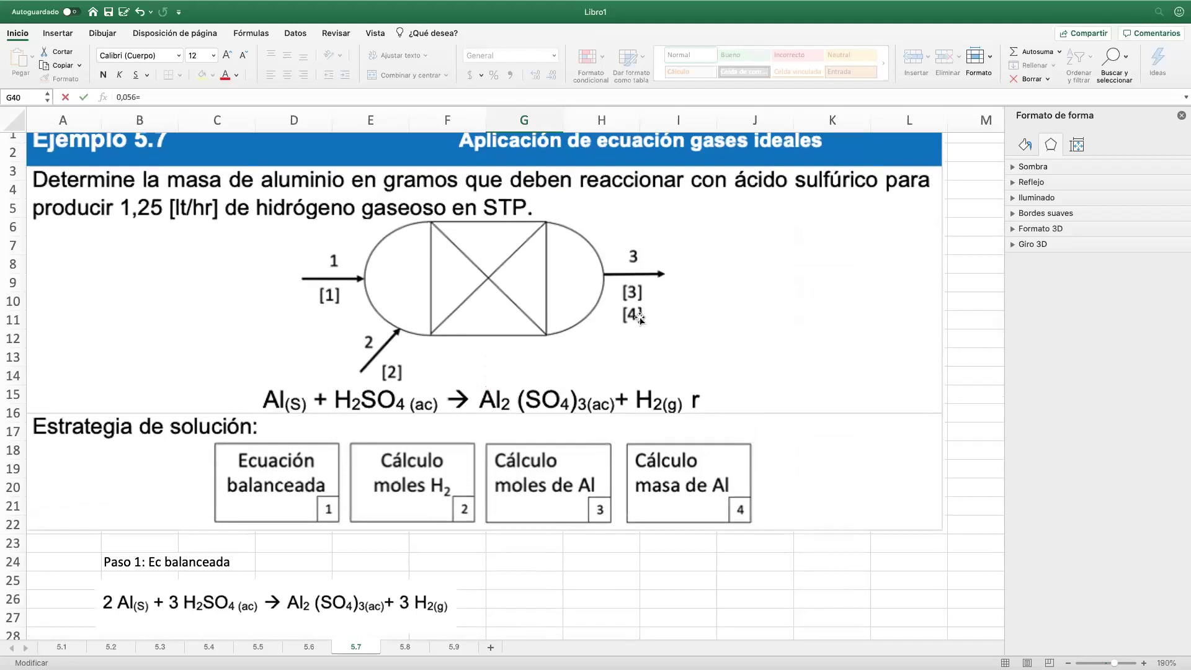
scroll(422, 357, down, 12)
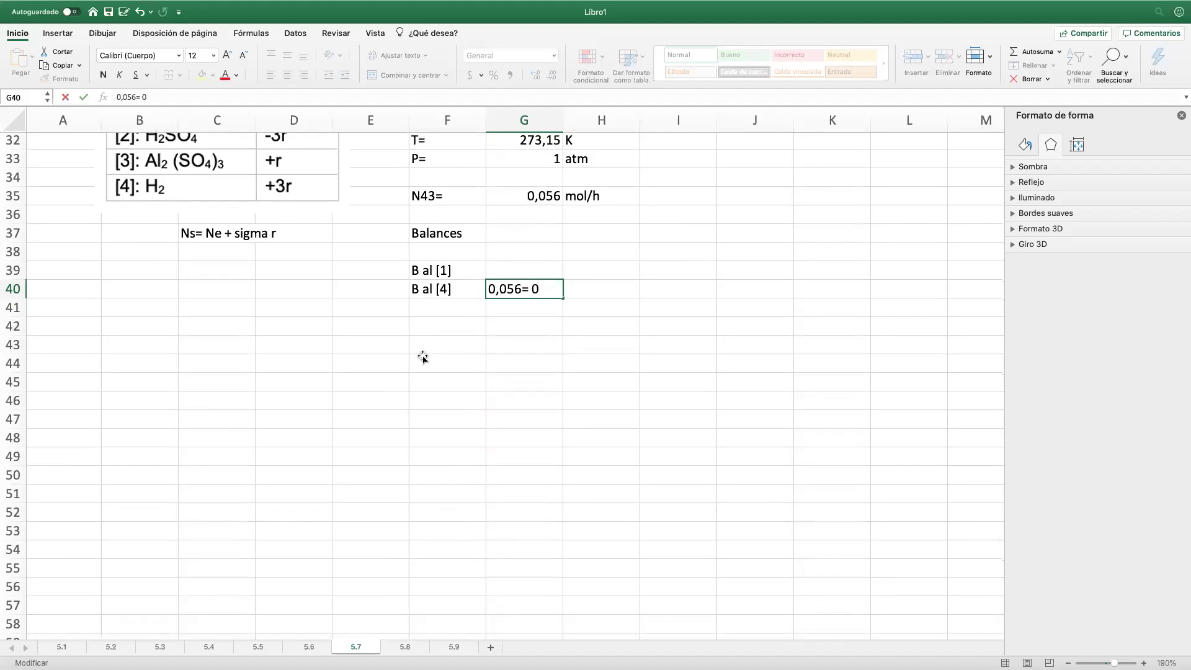
scroll(423, 357, up, 6)
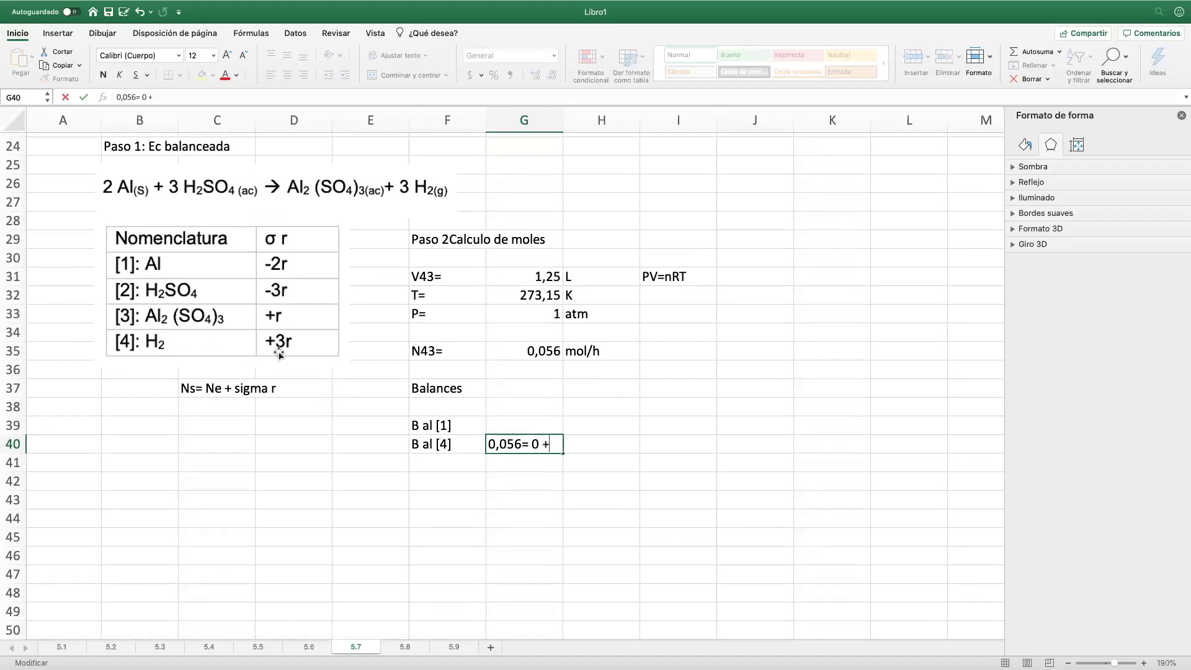
text(3 r)
key(Return)
Step: Tag the hydrogen balance as "ec-1" in cell I40
click(665, 447)
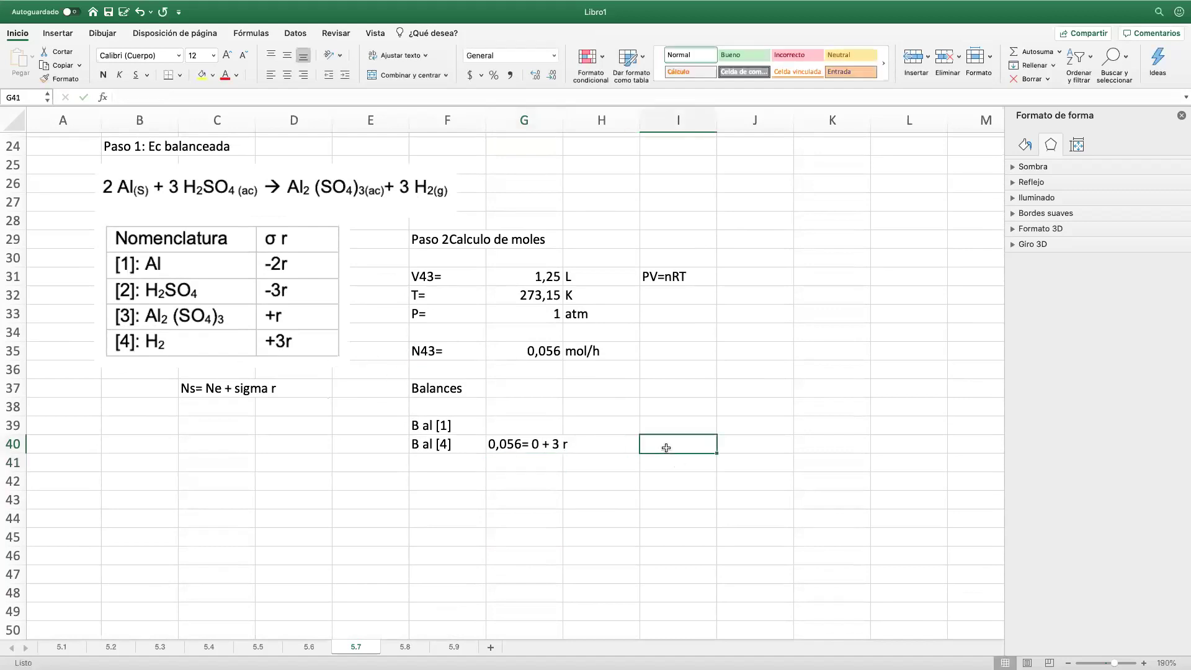
text(ec)
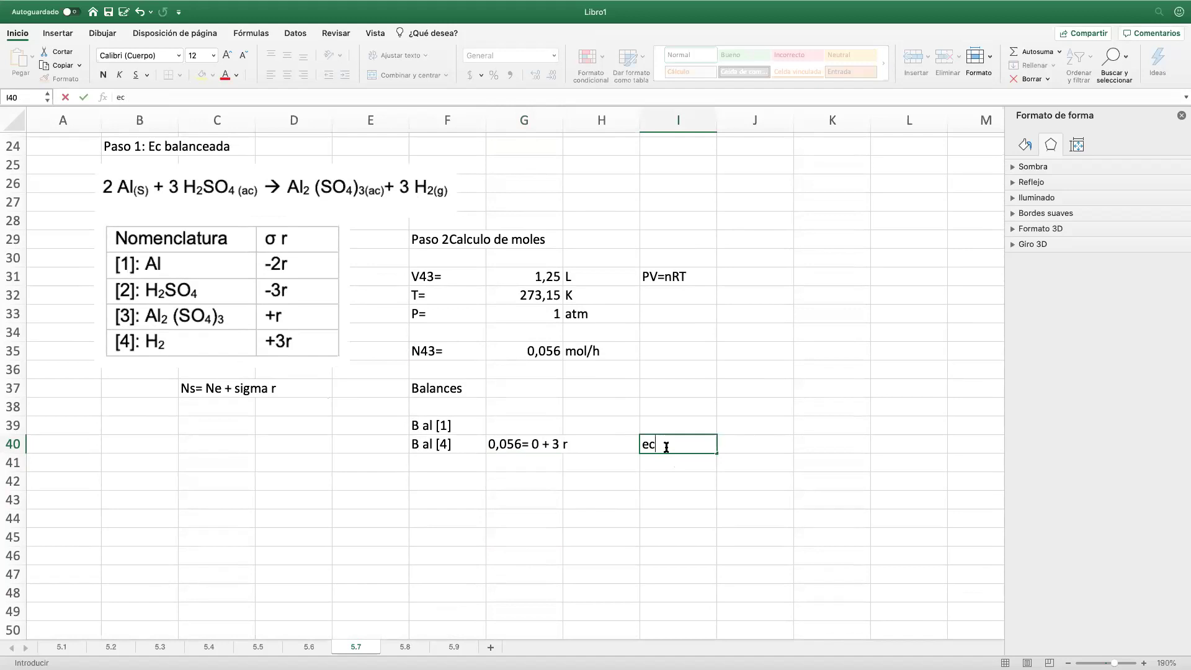
text(-1)
key(Return)
Step: Mark the hydrogen balance as "Dato" in E40 and the aluminium balance as "Incognita" in E39
click(608, 425)
click(521, 426)
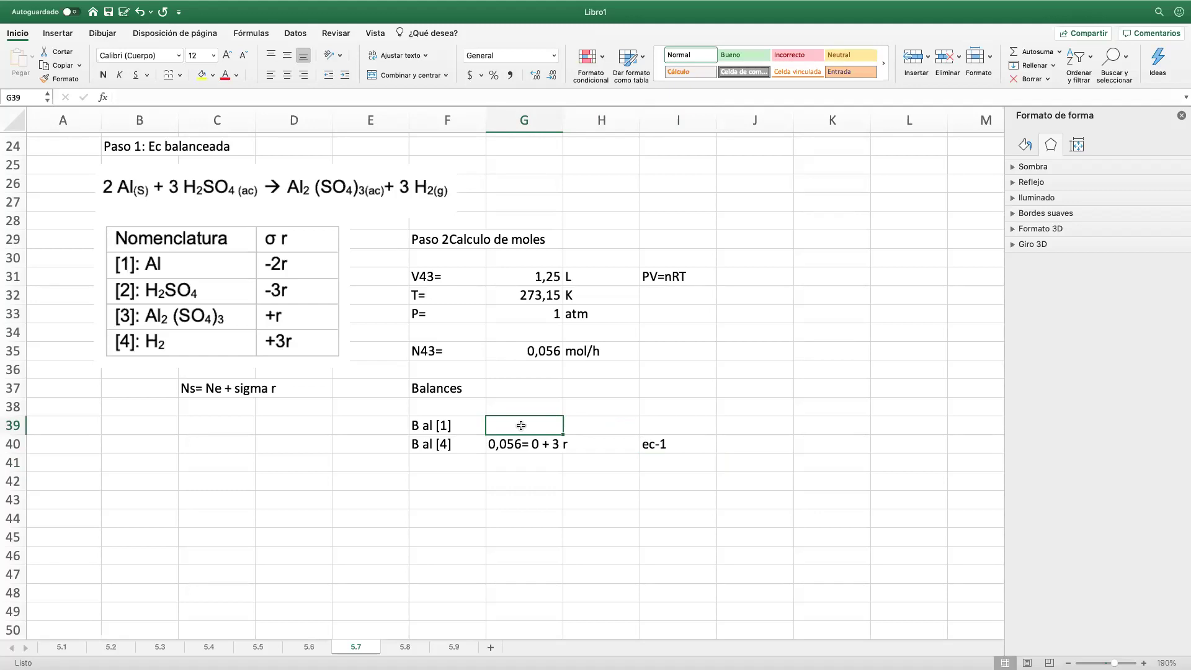
click(358, 443)
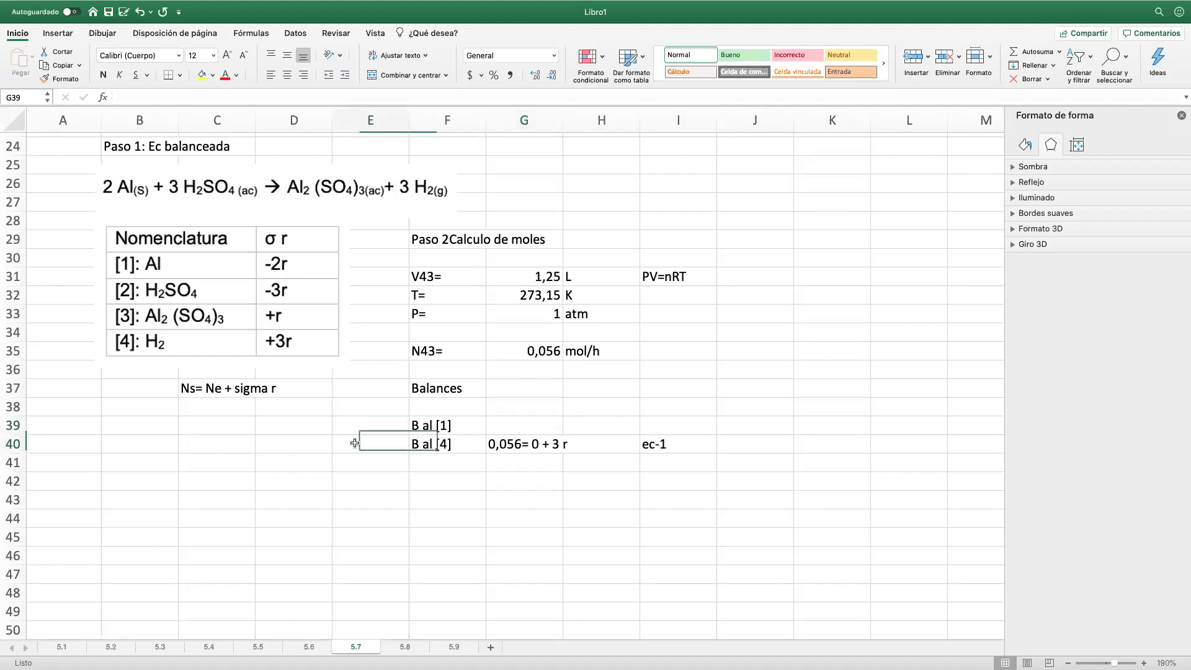
text(Dato)
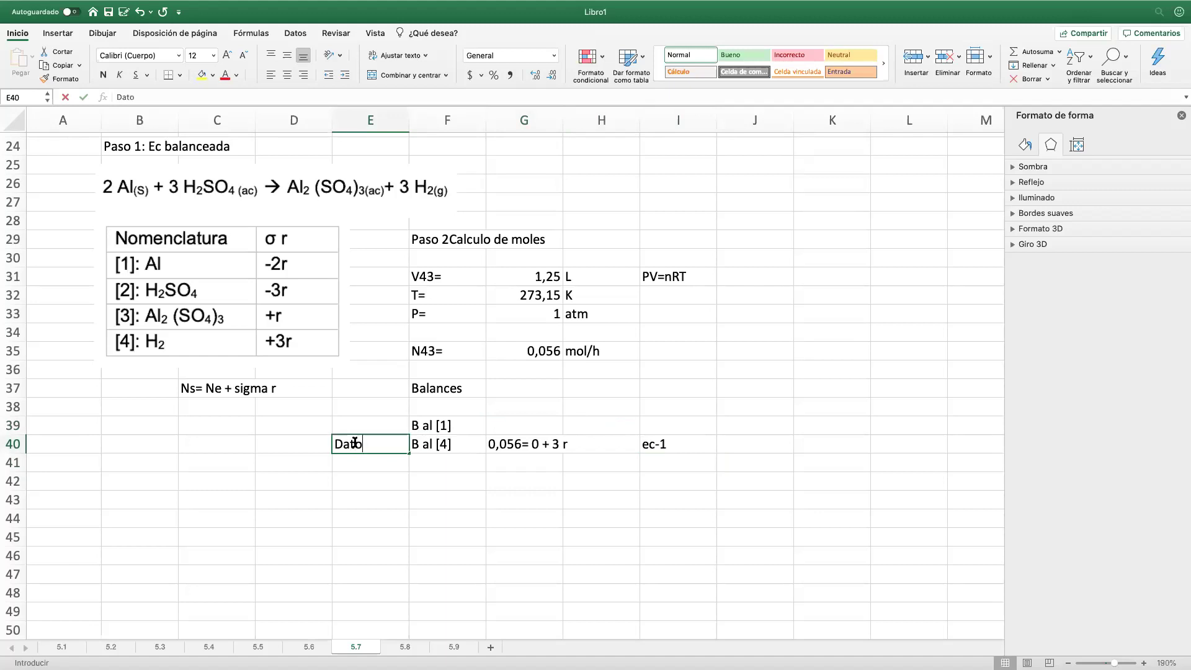
key(Up)
text(I)
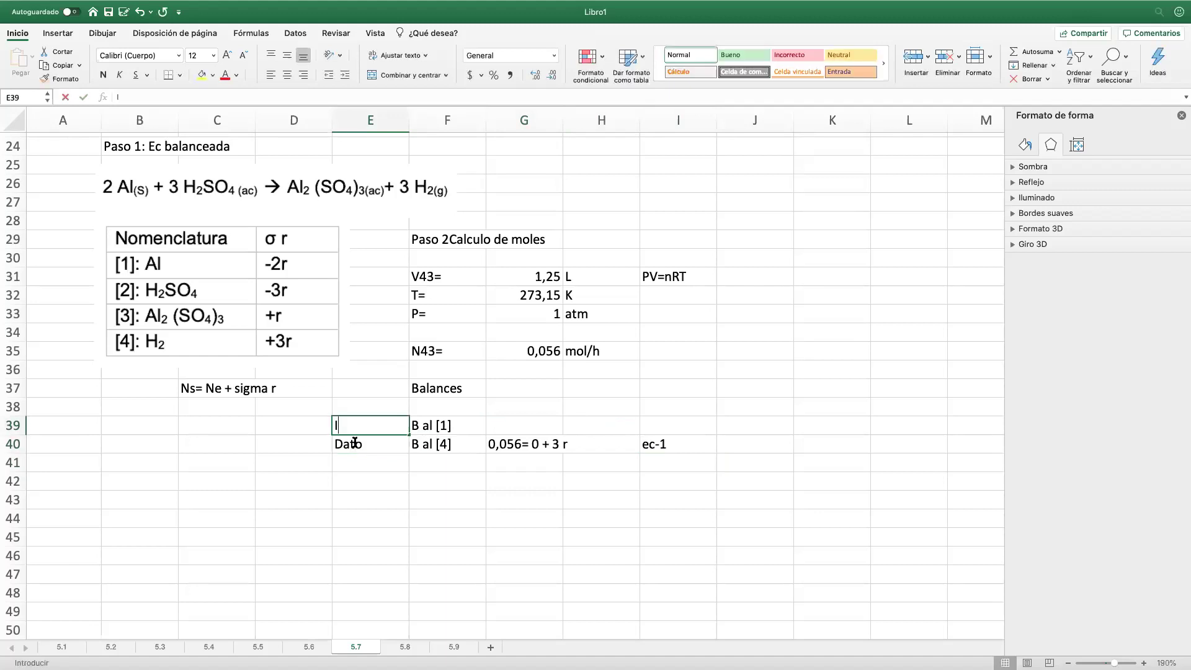
text(ncognita)
key(Return)
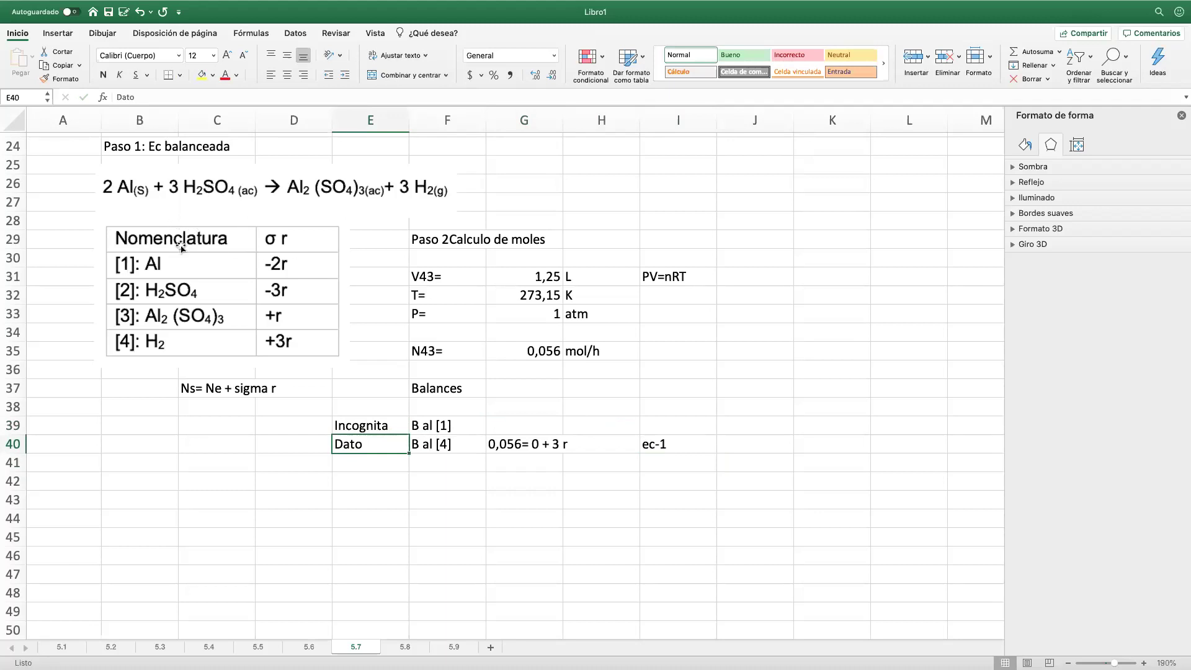
Step: Write the aluminium balance "0= N11 -2r" in G39, using the process diagram and the stoichiometric coefficient table
click(523, 424)
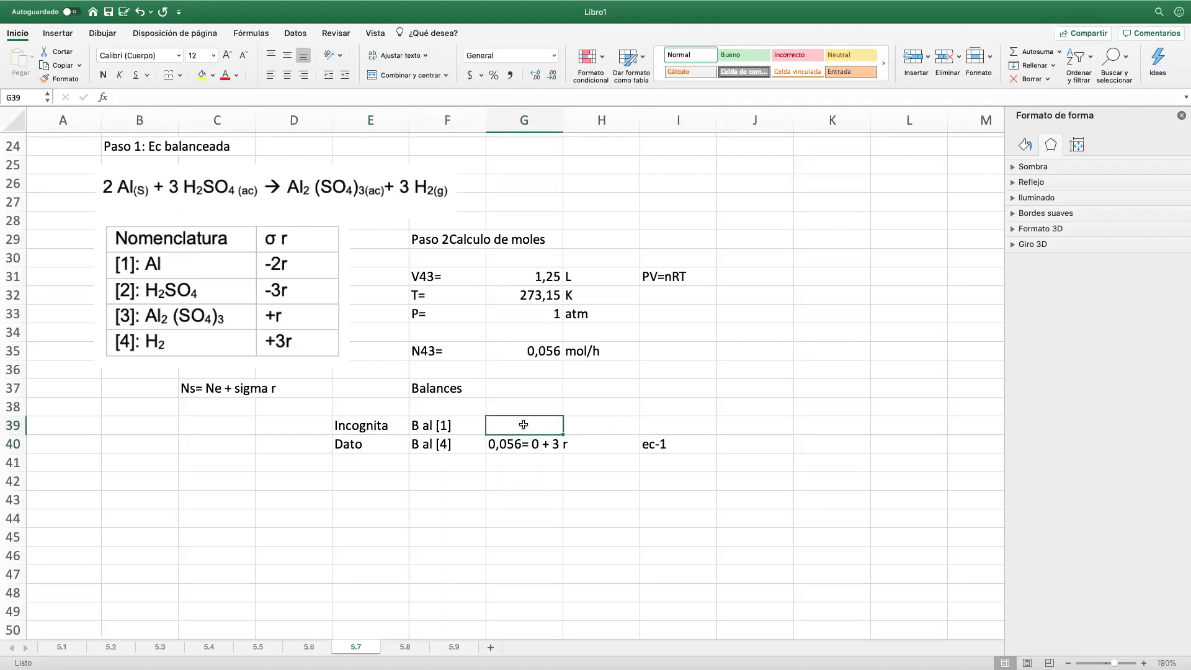
scroll(524, 425, up, 10)
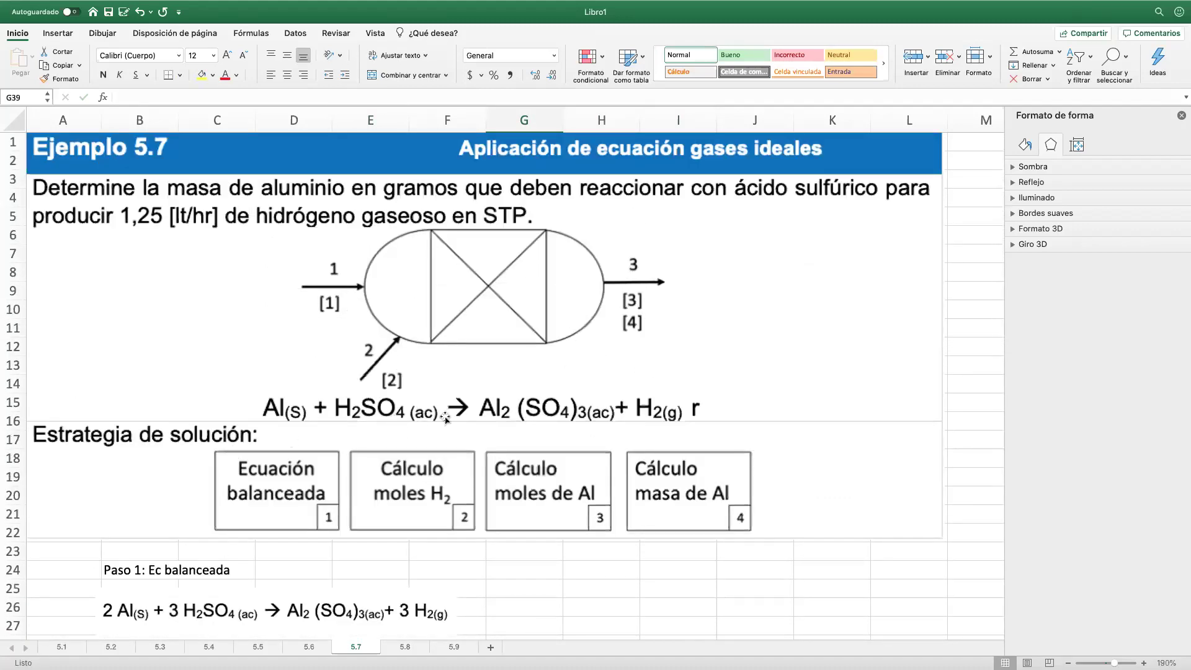
scroll(480, 453, down, 10)
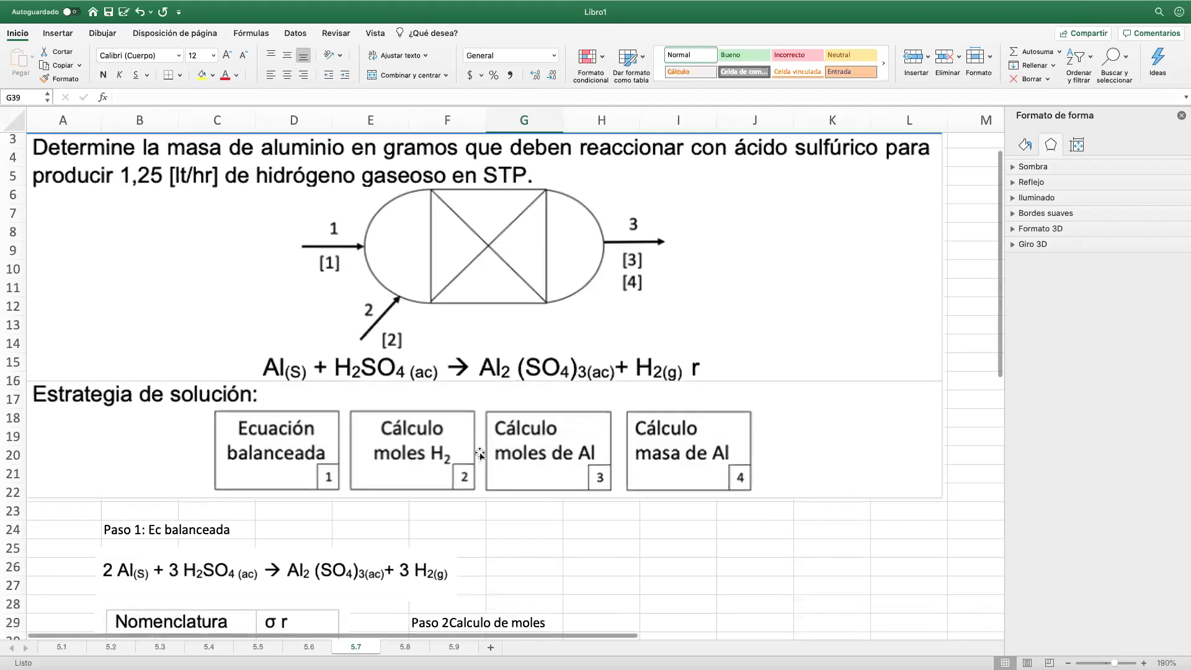
scroll(480, 453, down, 1)
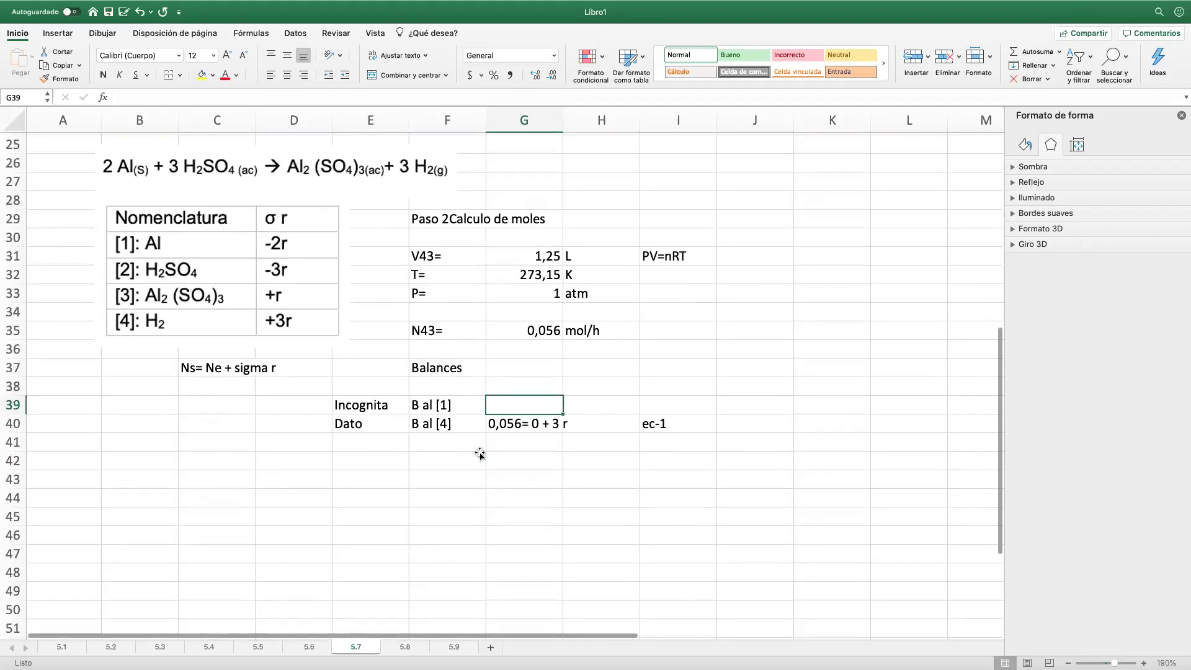
text(0=)
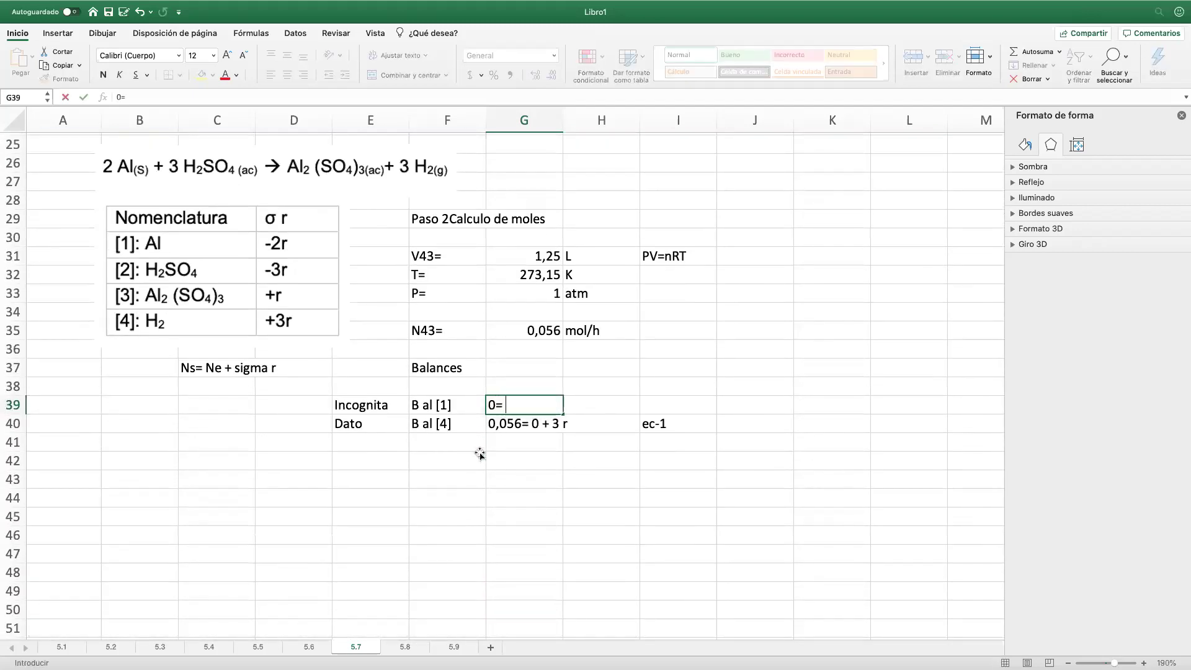
scroll(480, 454, up, 10)
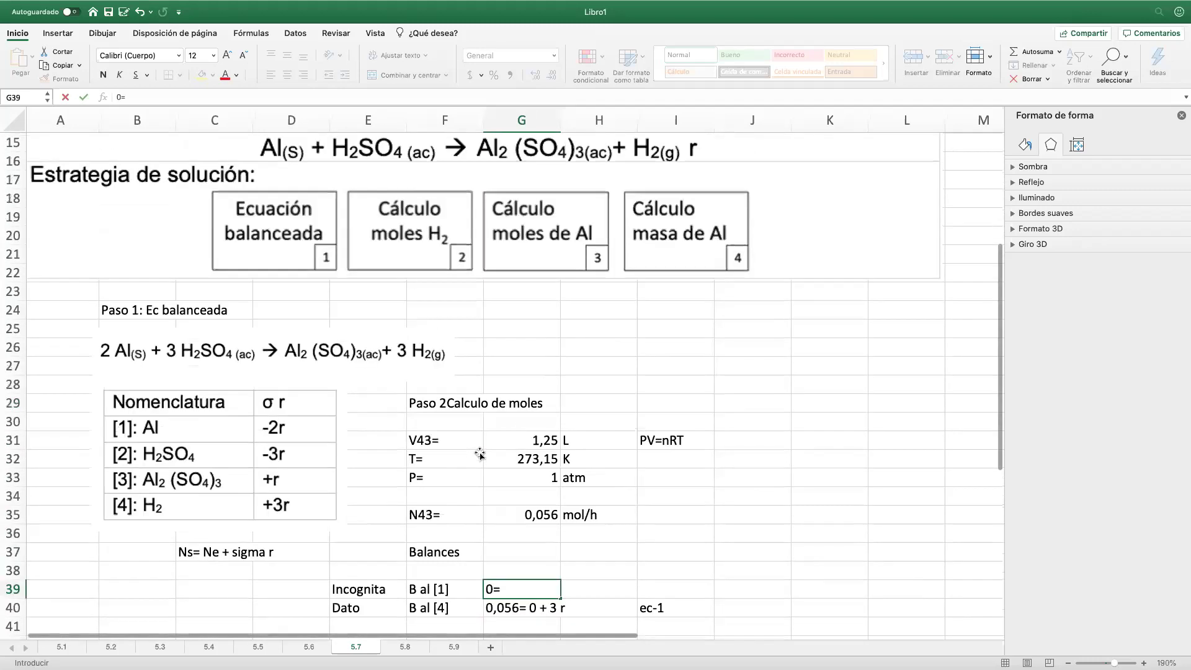
scroll(330, 308, left, 1)
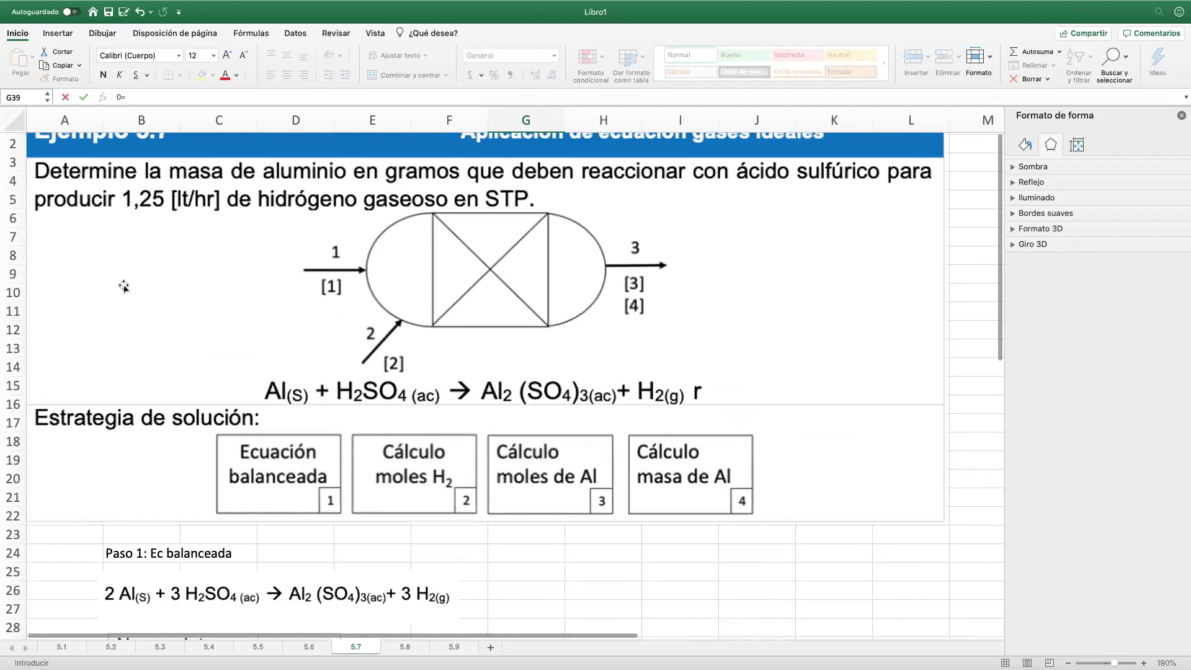
scroll(186, 381, down, 6)
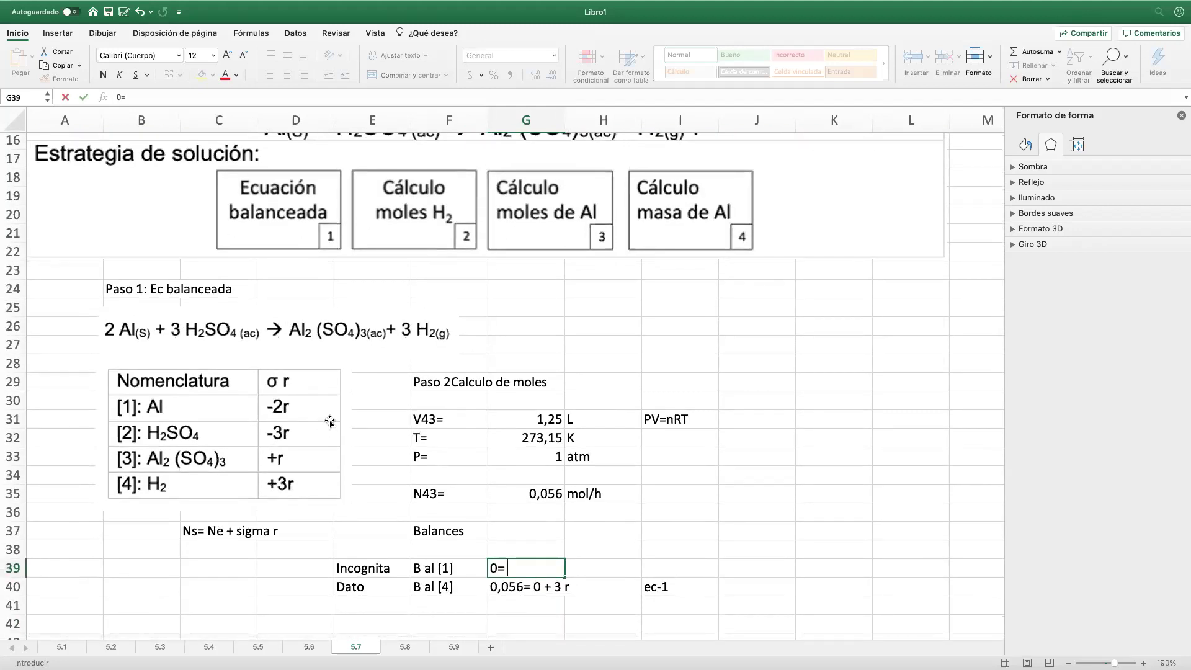
scroll(329, 421, up, 5)
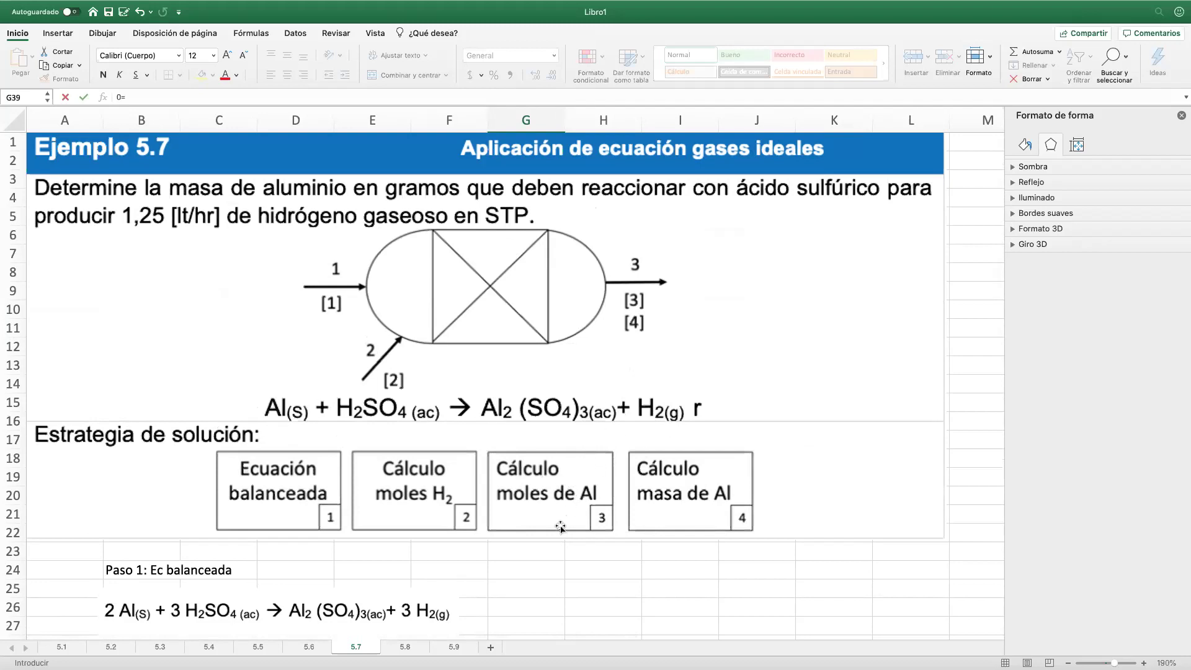
scroll(560, 527, down, 8)
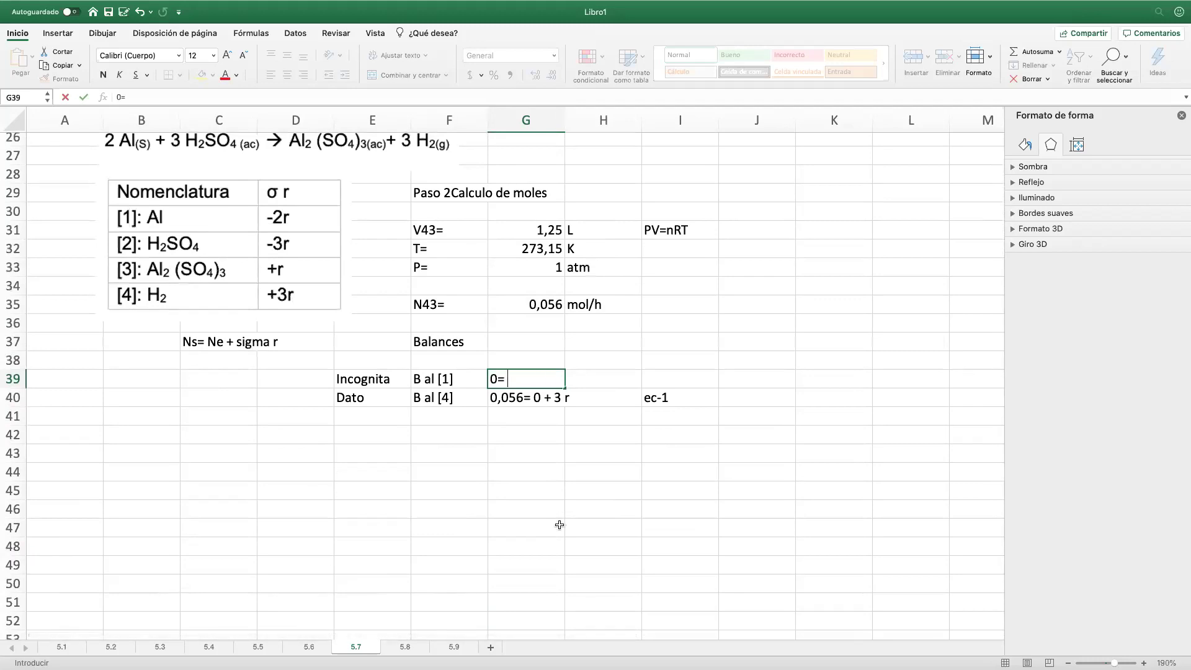
text(N1)
scroll(560, 525, up, 10)
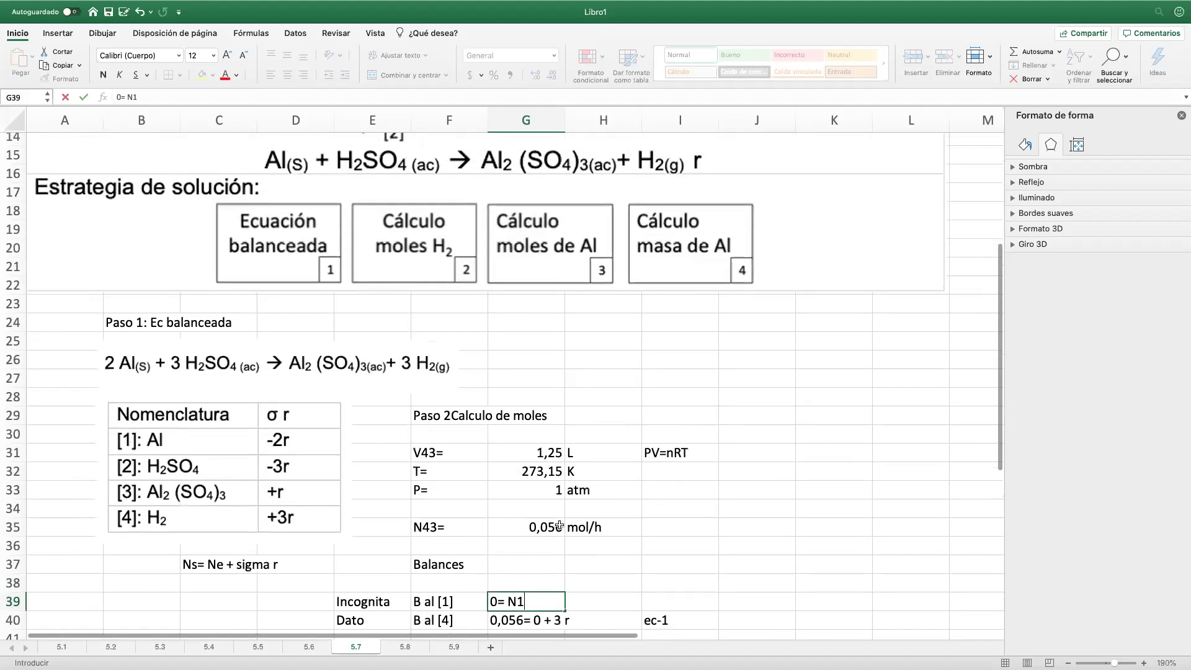
text(1)
scroll(560, 525, down, 10)
text(1)
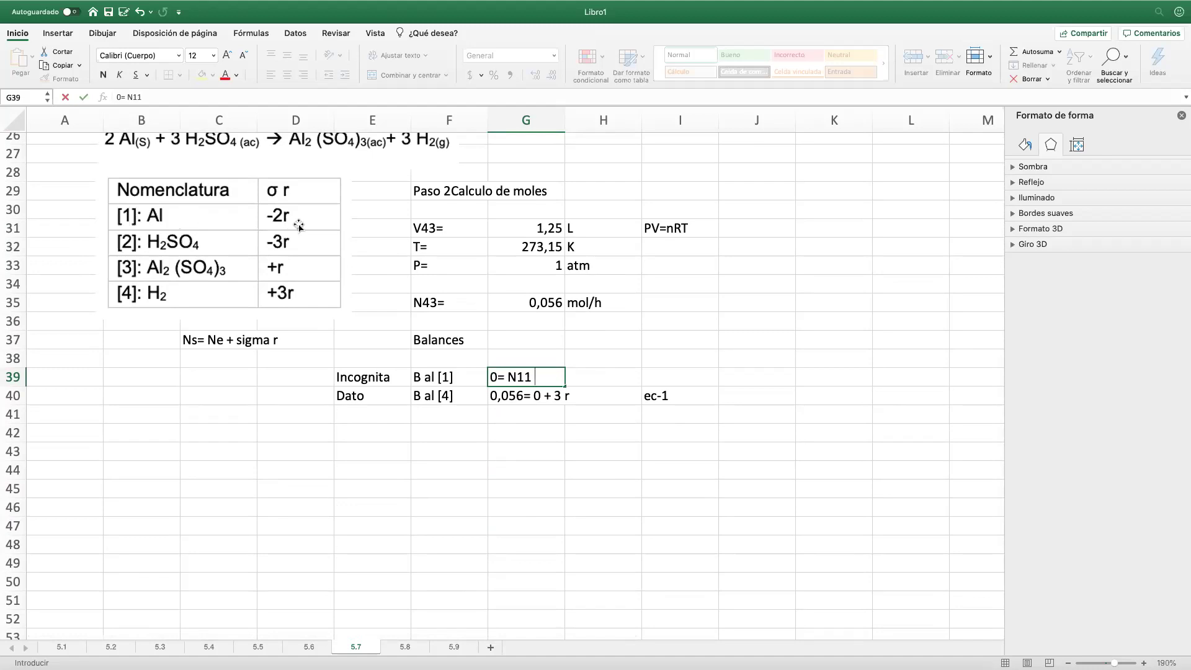
text(2r)
key(Tab)
Step: Tag the aluminium balance as "ec-2" in cell I39
scroll(298, 226, down, 1)
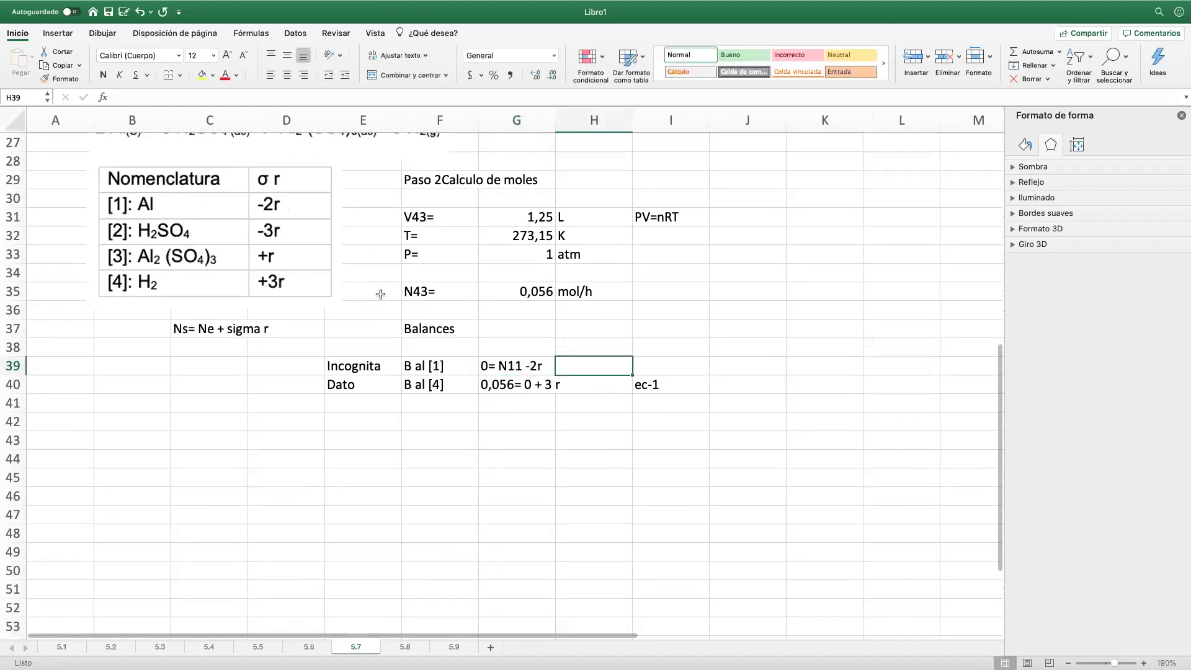
scroll(199, 214, up, 4)
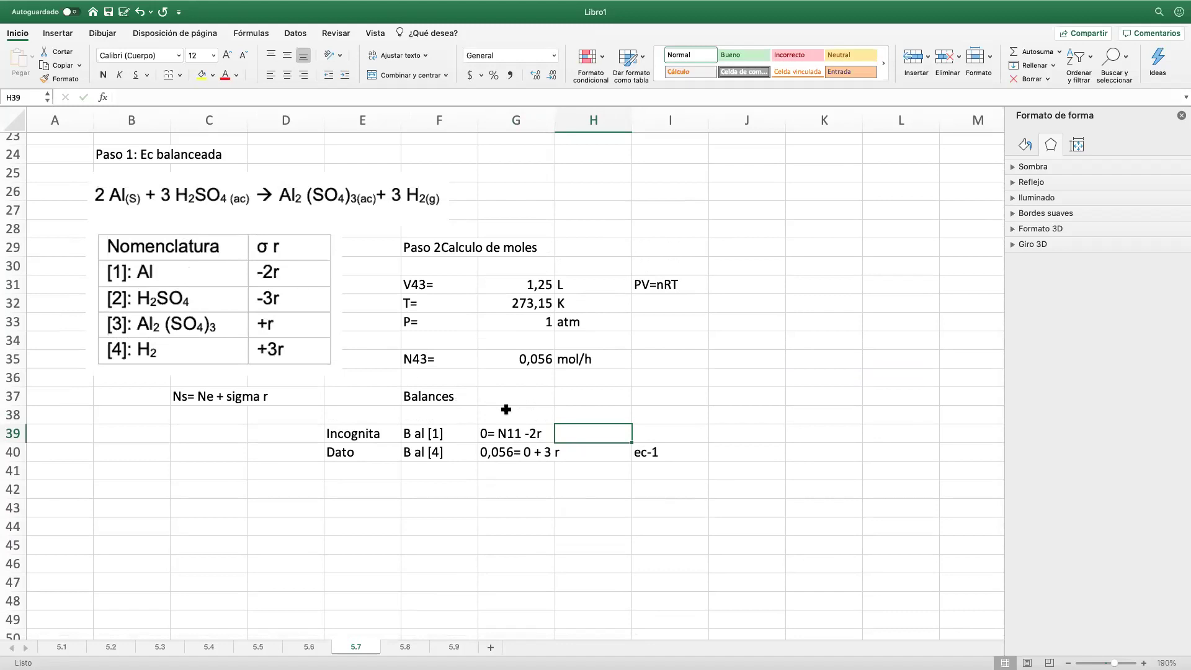
click(649, 437)
text(ec)
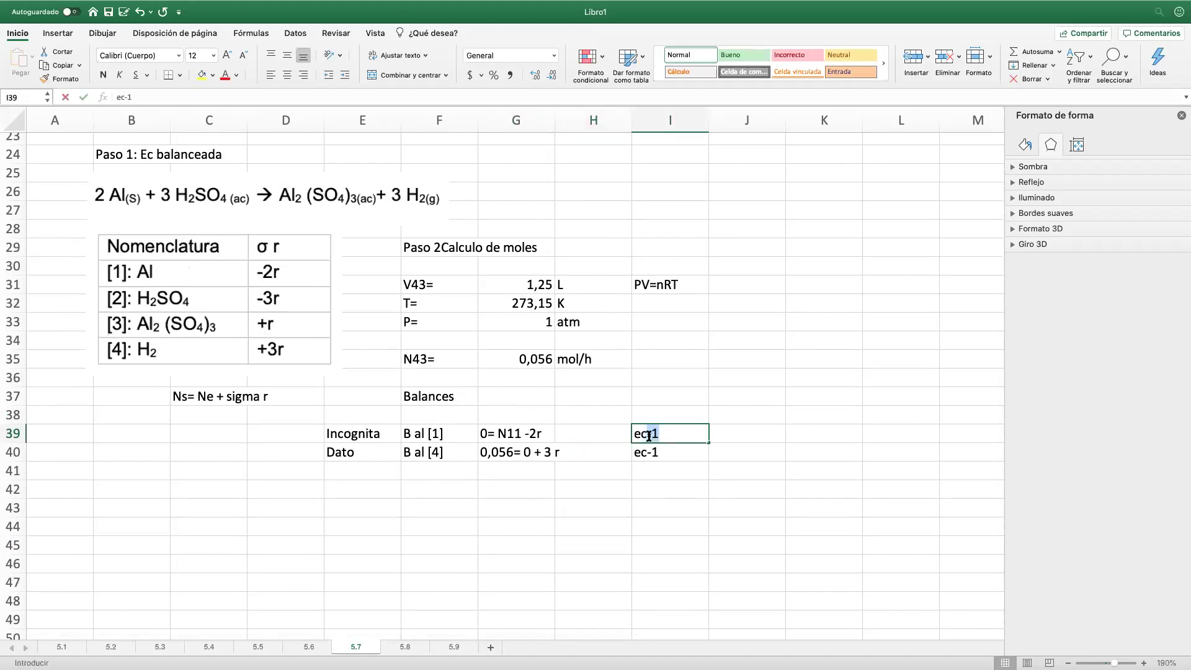
text(-2)
key(Return)
Step: Enter the label "de (1)" in E42 and "r=" in F42 for the reaction rate
click(570, 482)
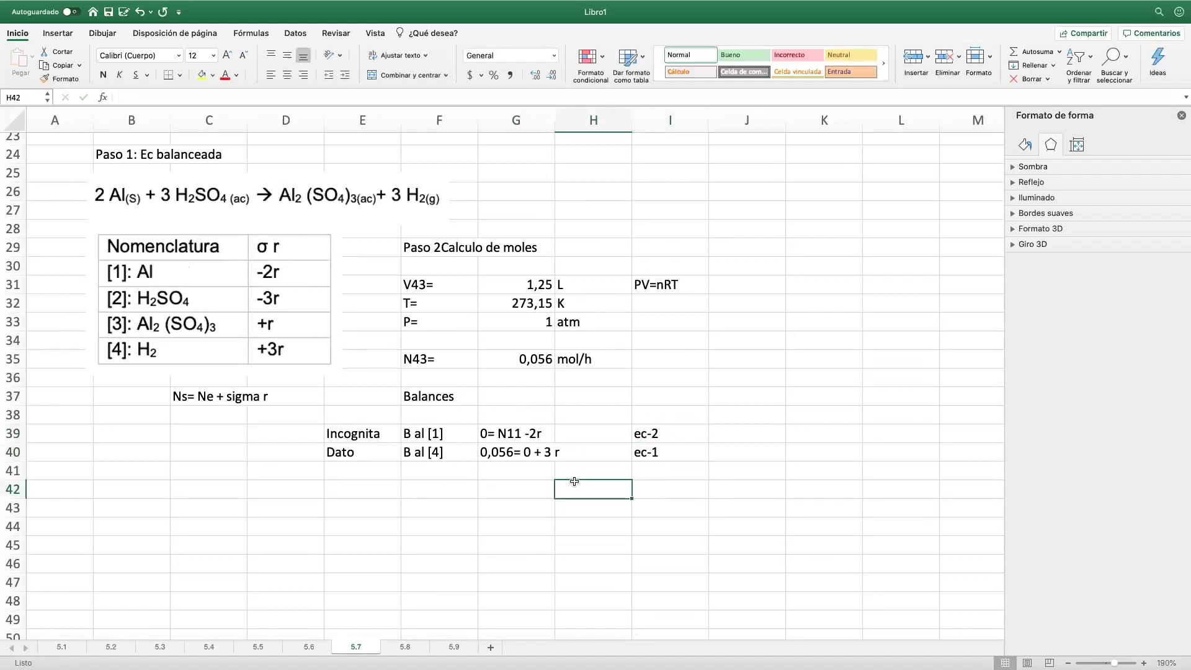
click(488, 494)
click(458, 493)
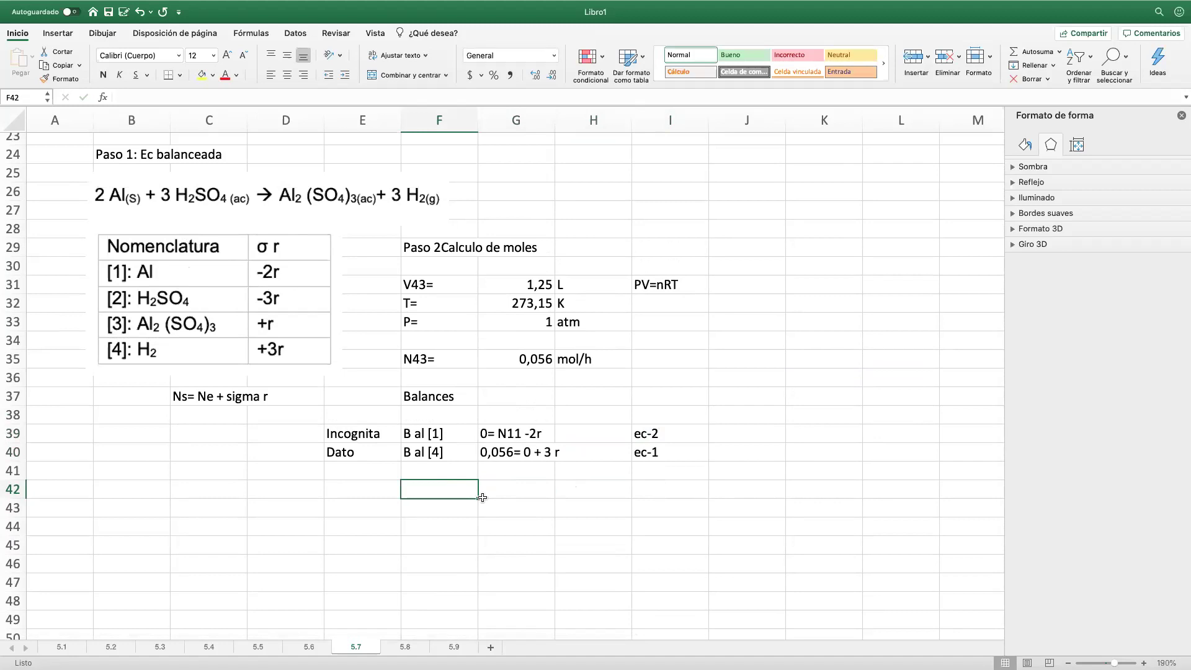
key(Left)
text(de)
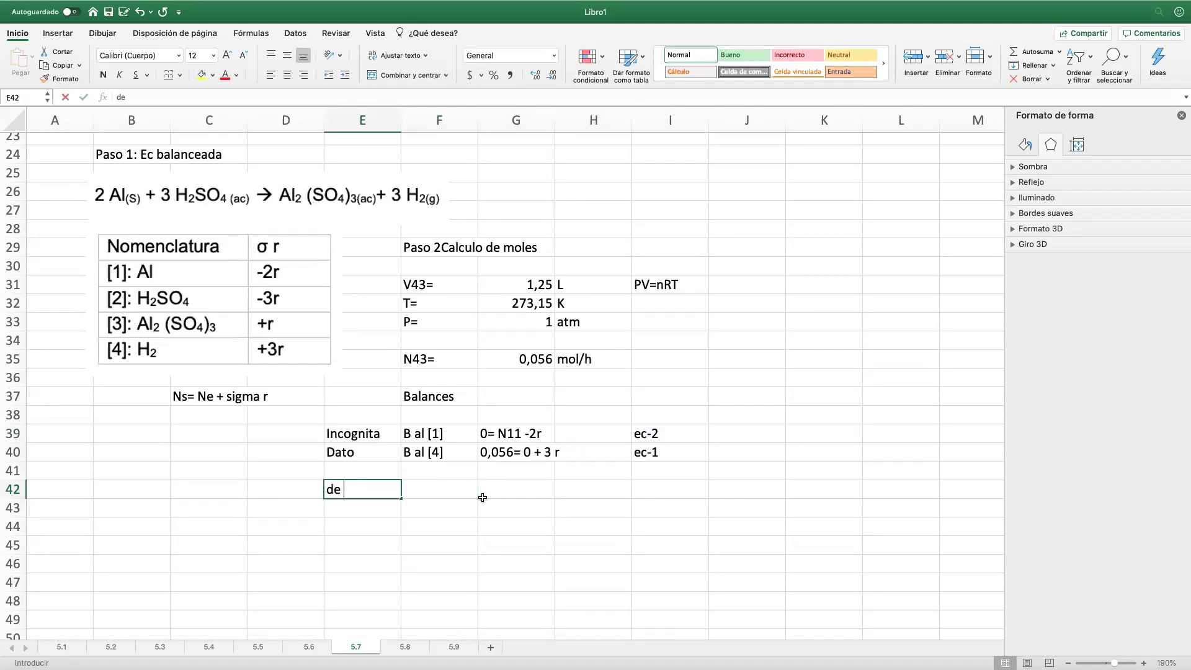
text( !)
key(BackSpace)
text((1)
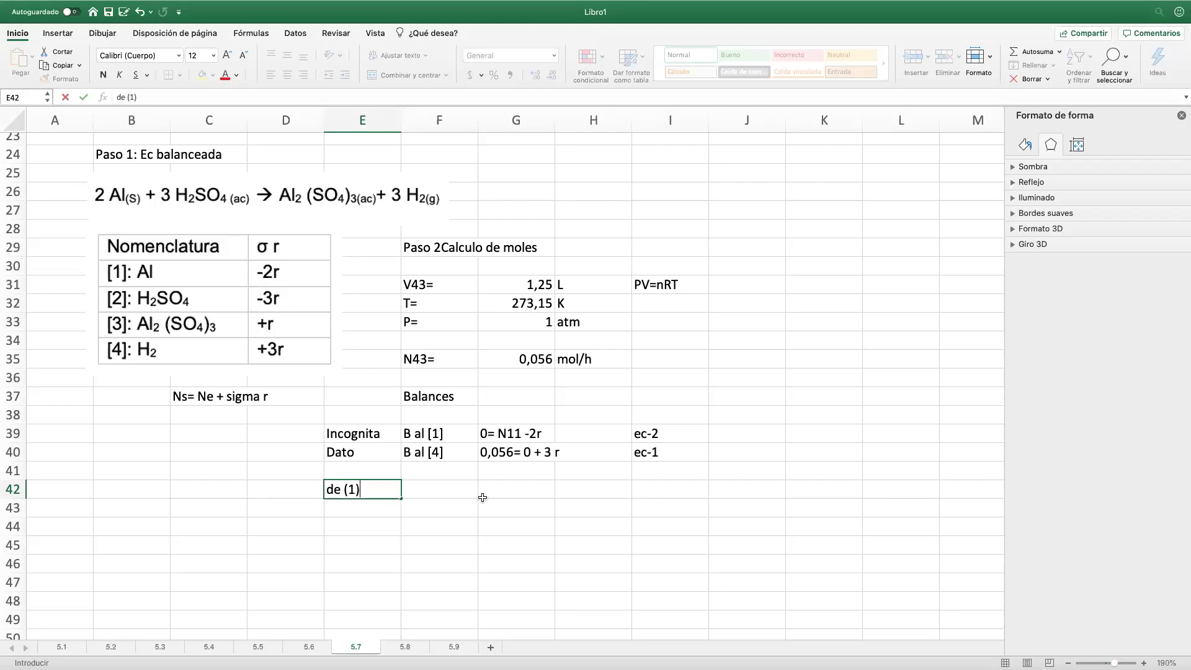
key(Tab)
text(r=)
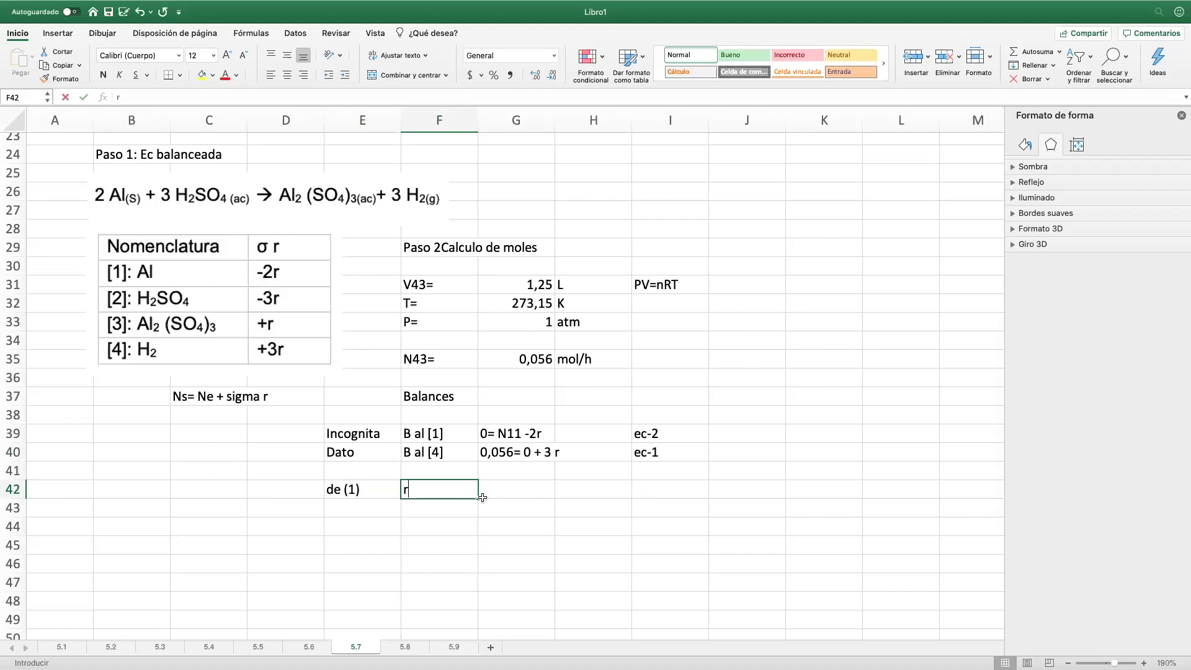
Step: Calculate r in G42 by dividing the hydrogen moles in G35 by 3
click(482, 497)
text(+)
click(526, 357)
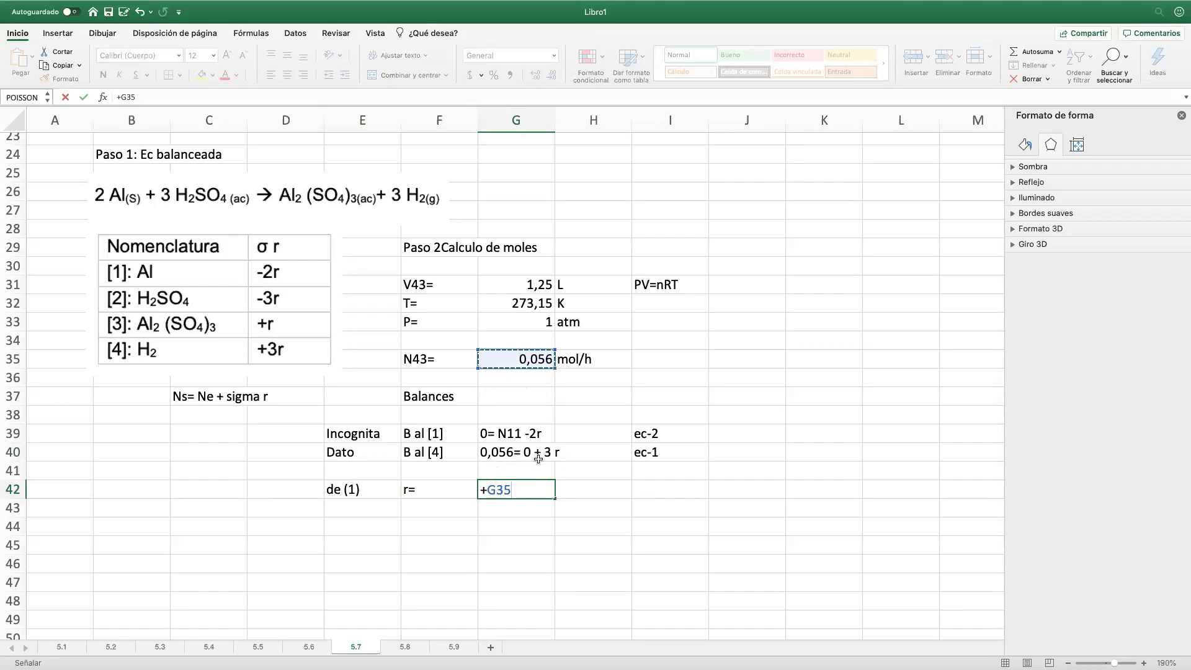
text(/3)
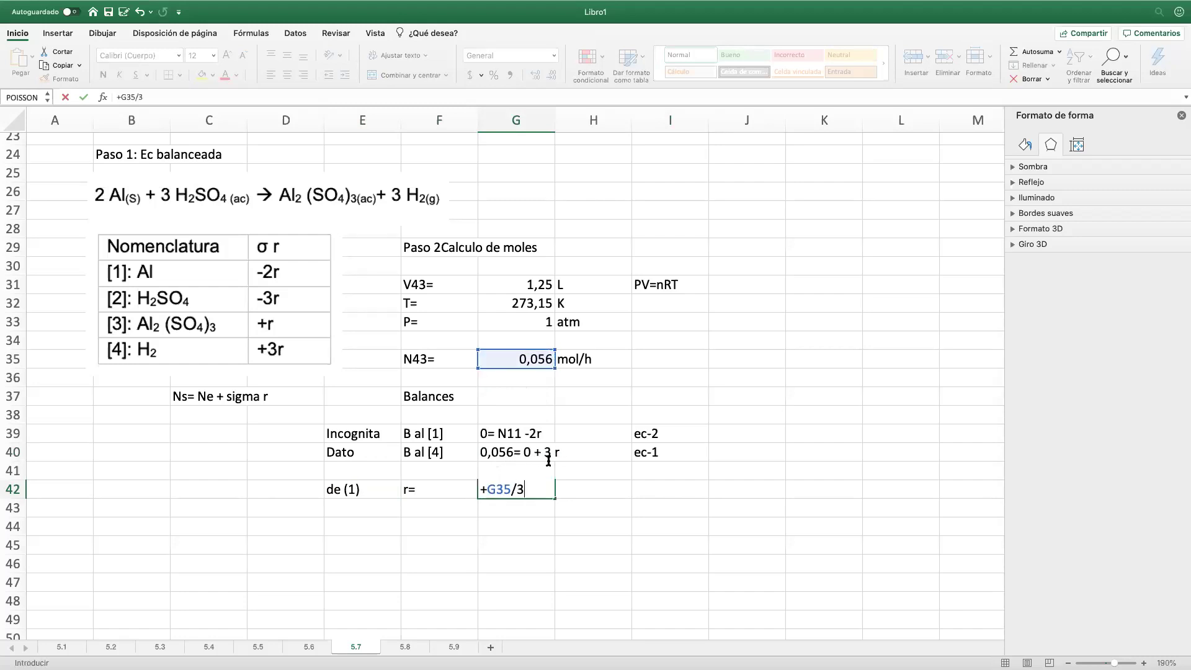
key(Return)
scroll(548, 464, down, 3)
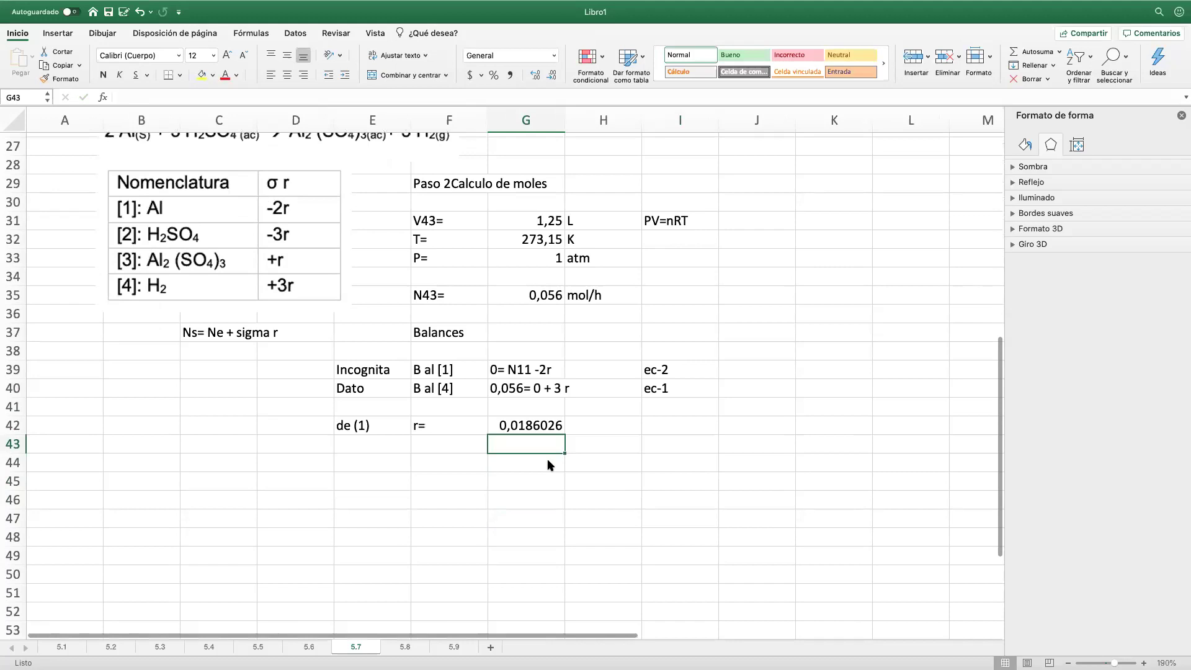
scroll(548, 464, up, 3)
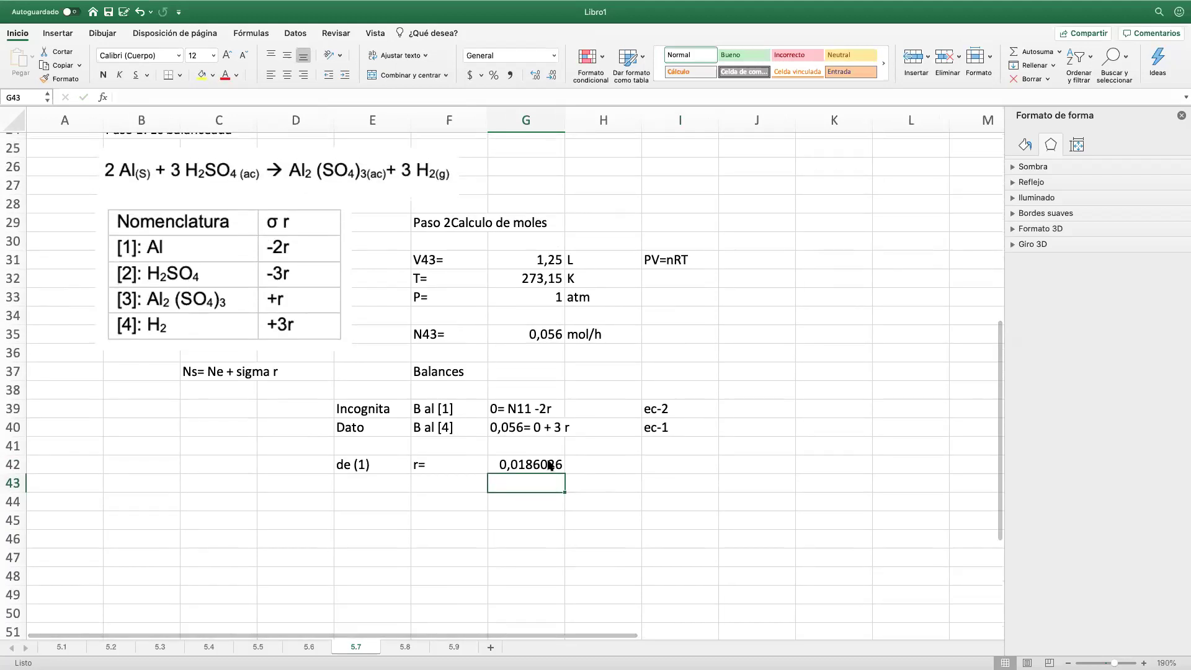
Step: Show the r value in G42 with four decimals and enter its unit "mol/h" in H42
click(553, 465)
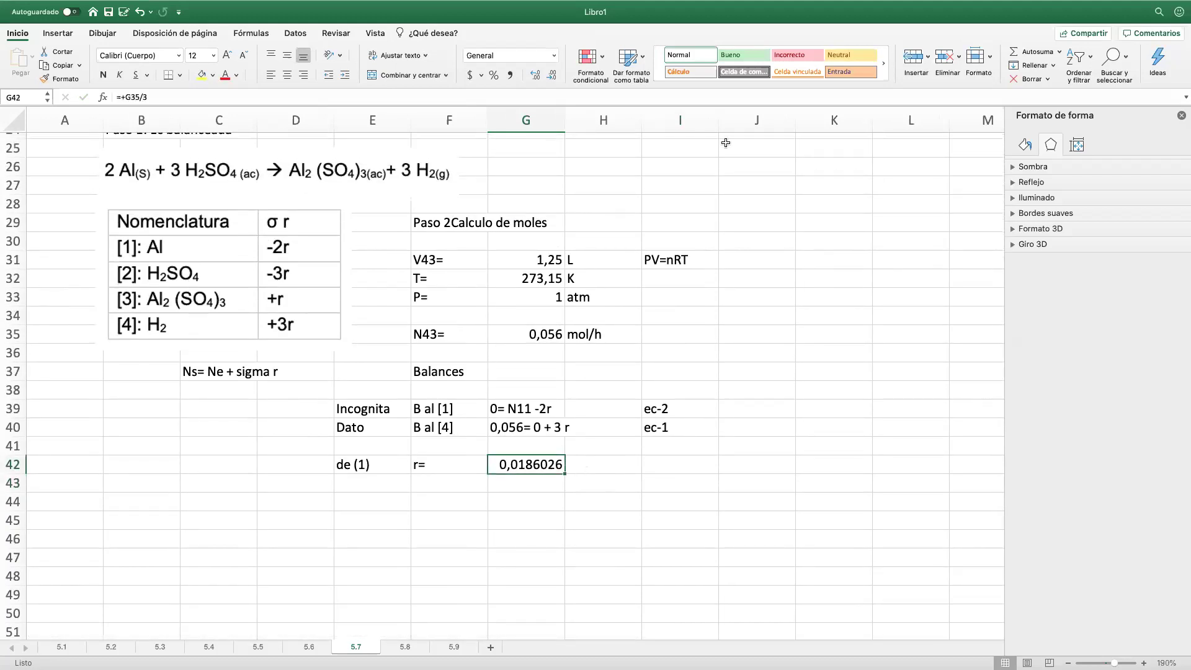
click(551, 75)
click(552, 75)
click(551, 75)
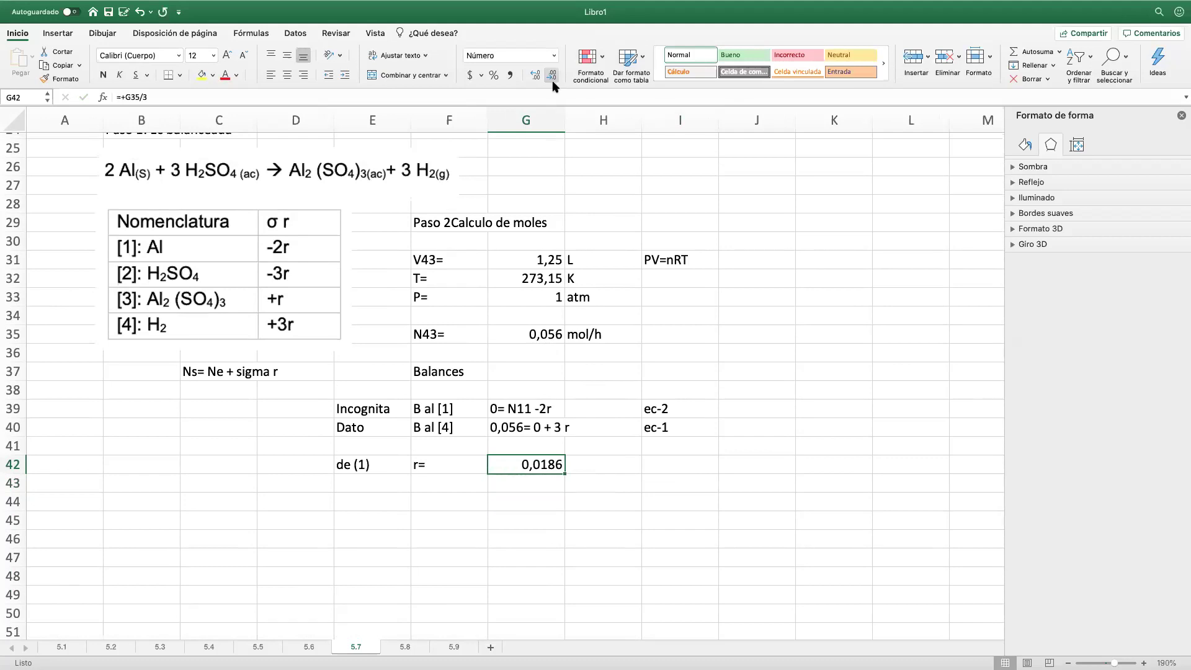
click(605, 466)
text(mol/h)
key(Return)
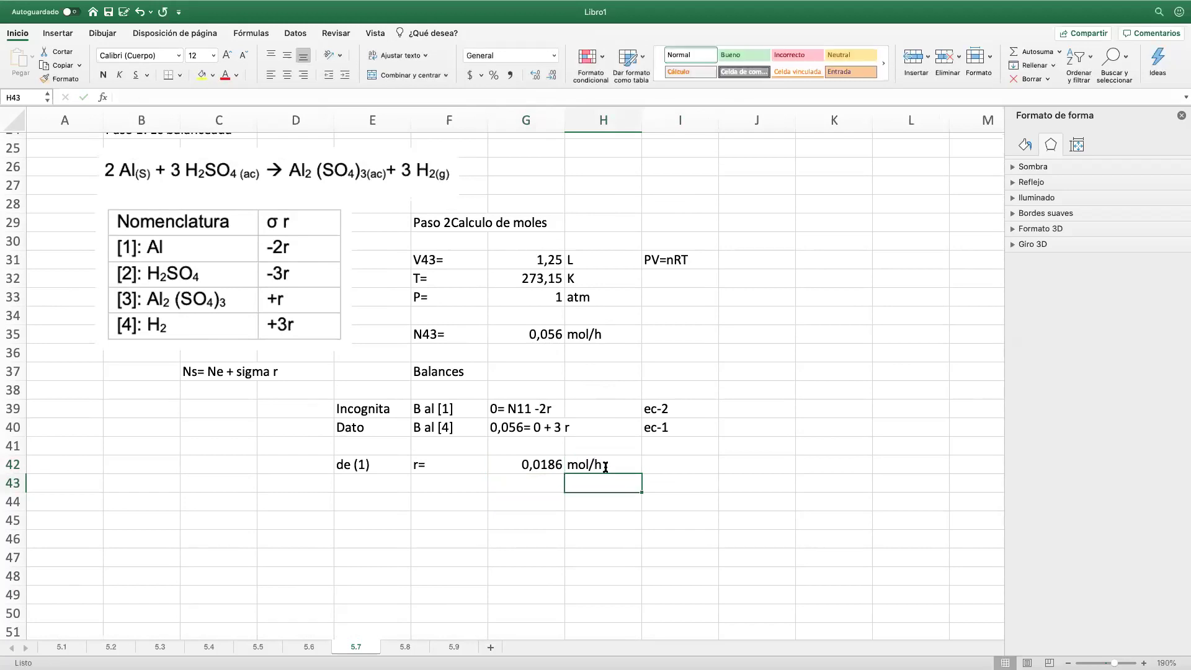
Step: Enter the label "de (2)" in E44 and "N11=" in F44 for the aluminium moles
click(482, 500)
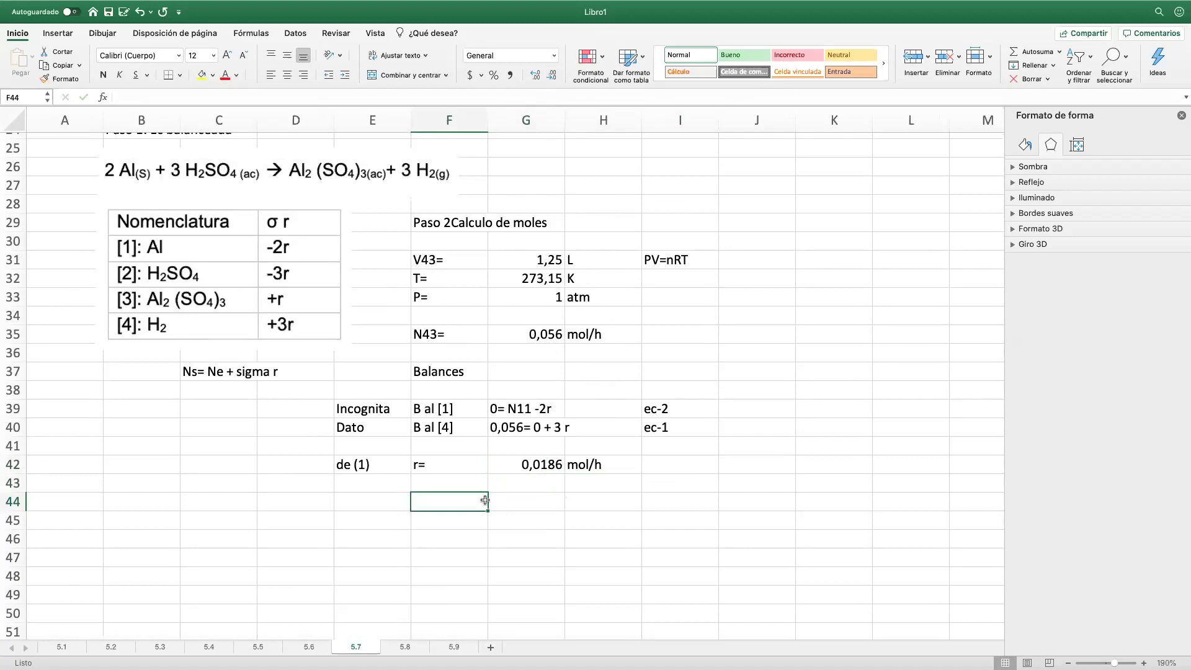
scroll(483, 500, up, 1)
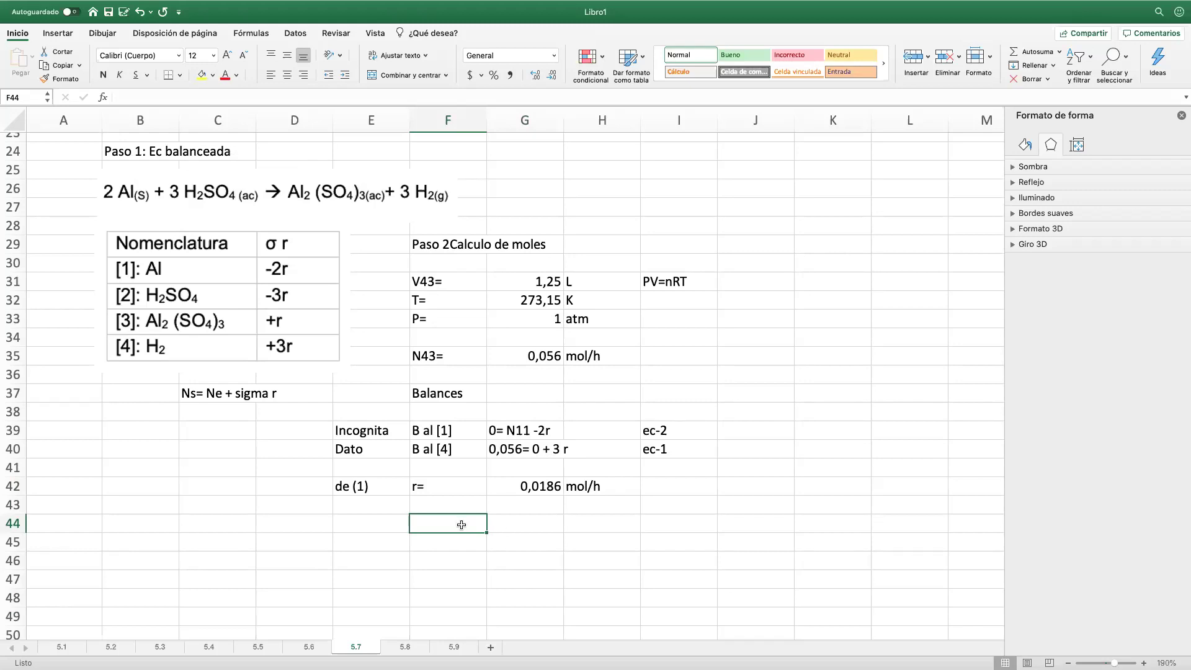
click(371, 519)
text(de )
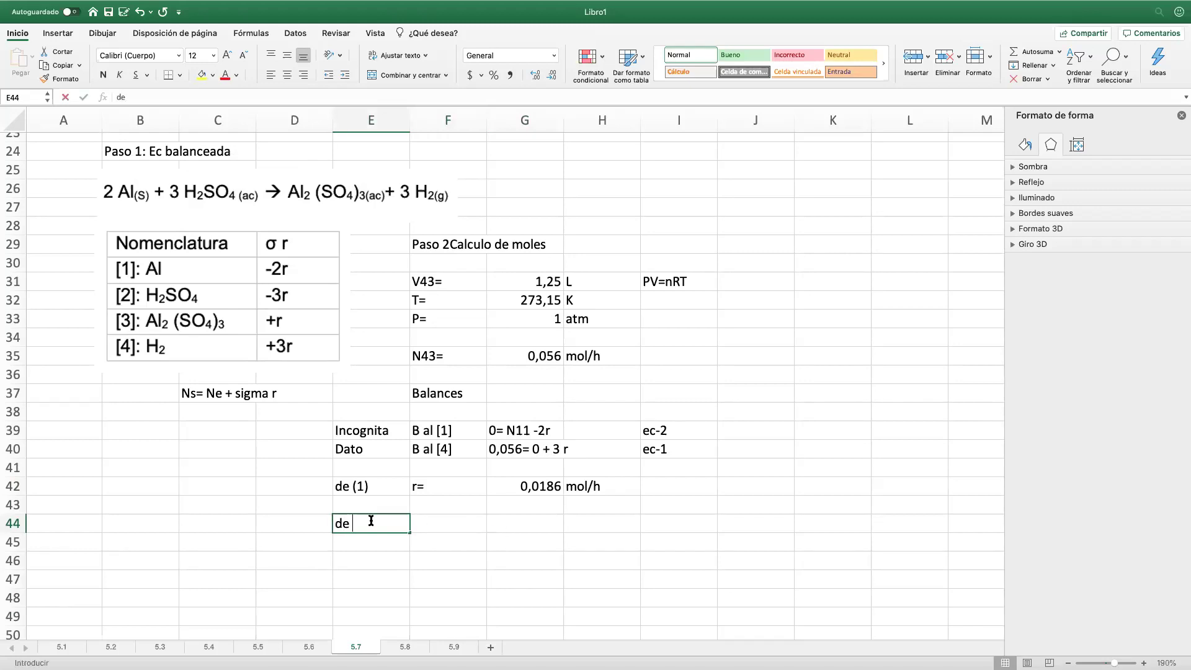
text((2))
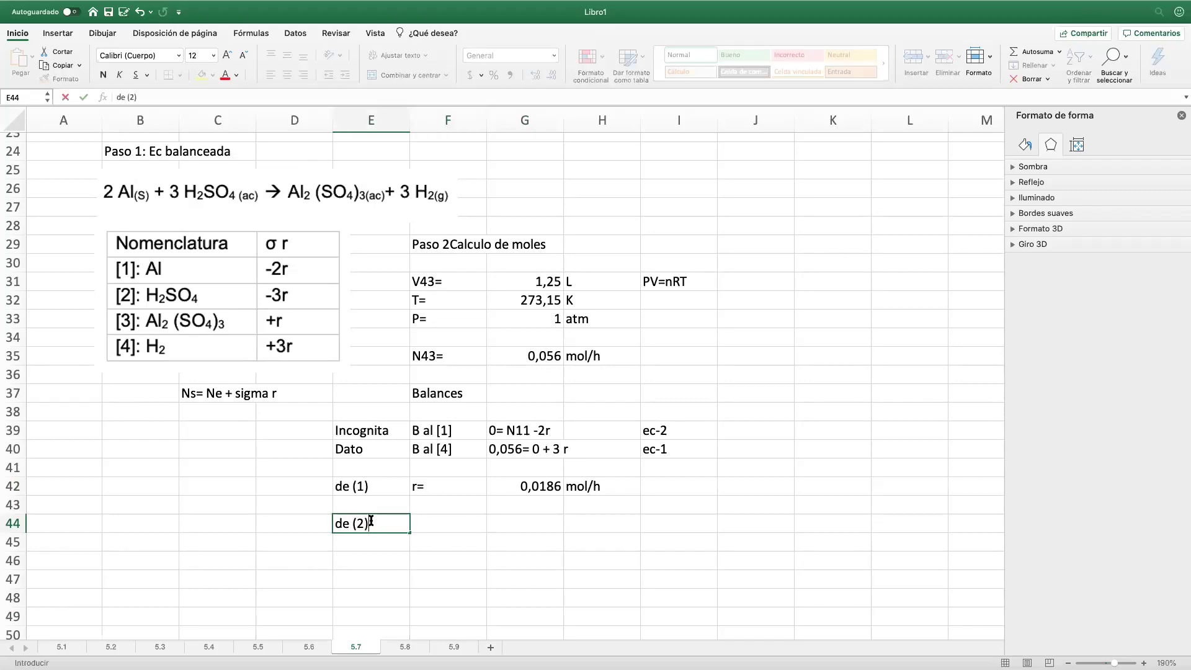
key(Tab)
text(N11=)
key(Tab)
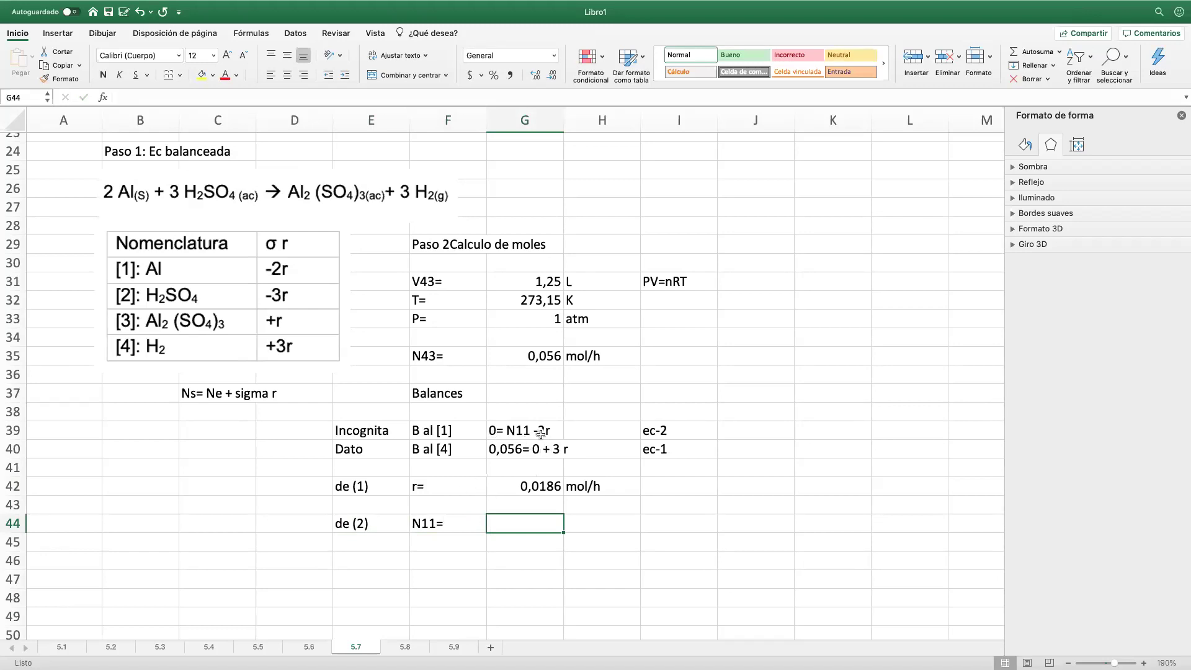
Step: Calculate the aluminium moles in G44 as 2 times the r value in G42
text(+)
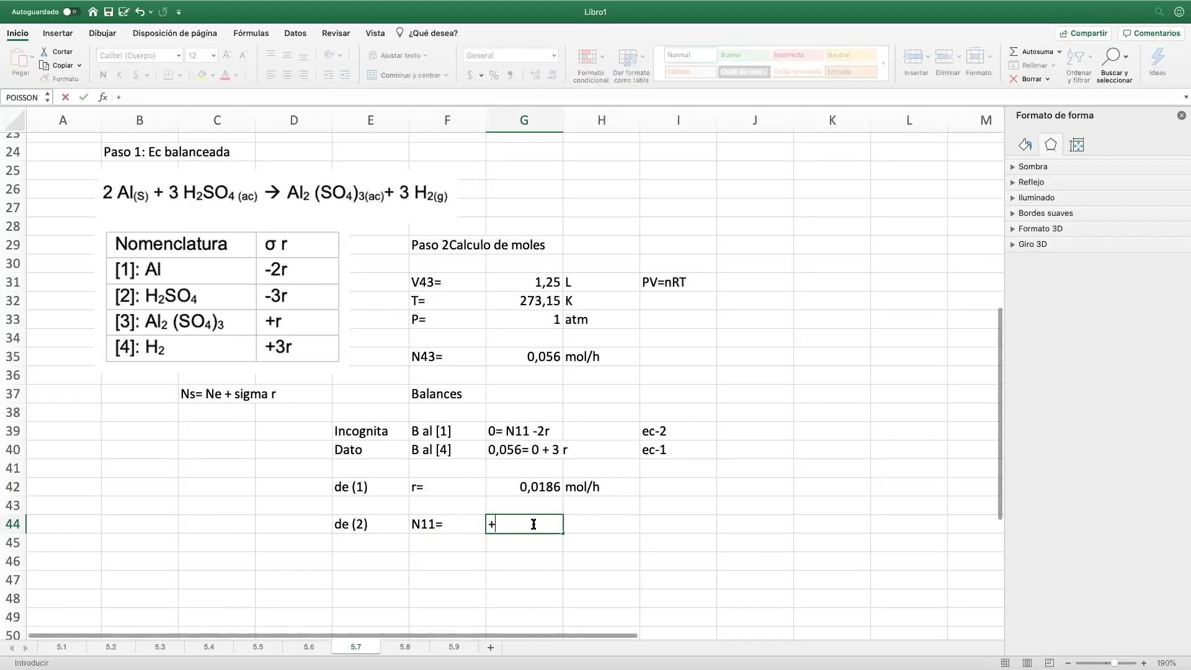
text(")
key(BackSpace)
text(2*)
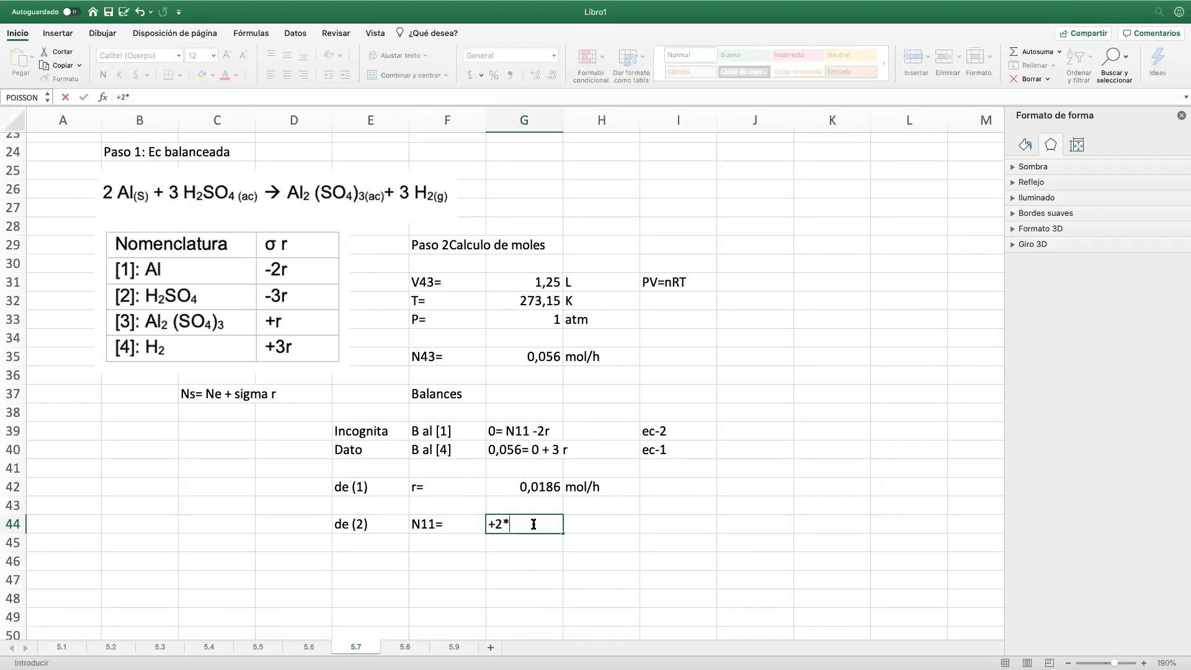
click(542, 490)
key(Return)
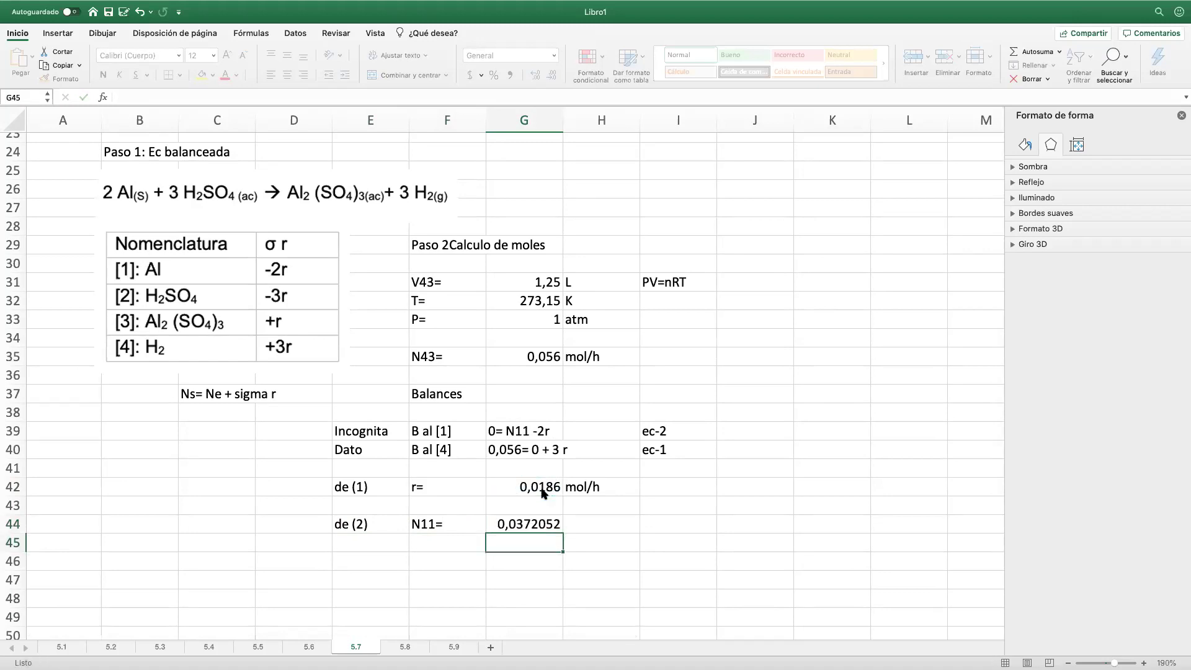
Step: Show the aluminium moles in G44 with four decimals and enter their unit "mol/h" in H44
click(537, 524)
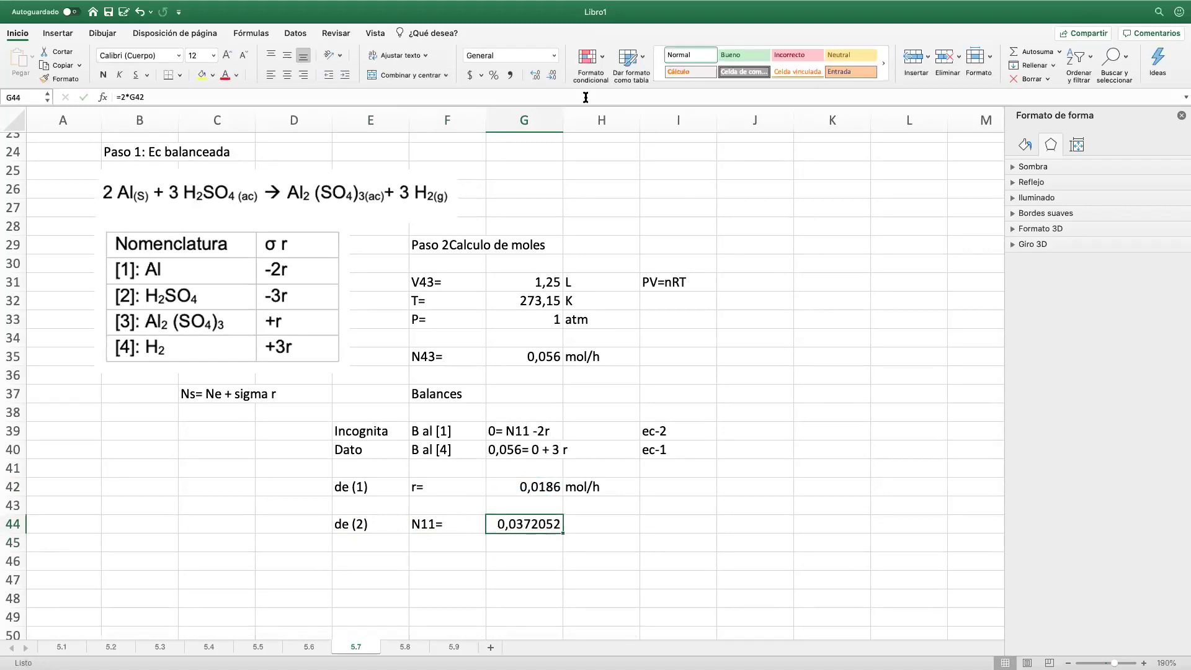
click(550, 75)
click(549, 77)
click(549, 77)
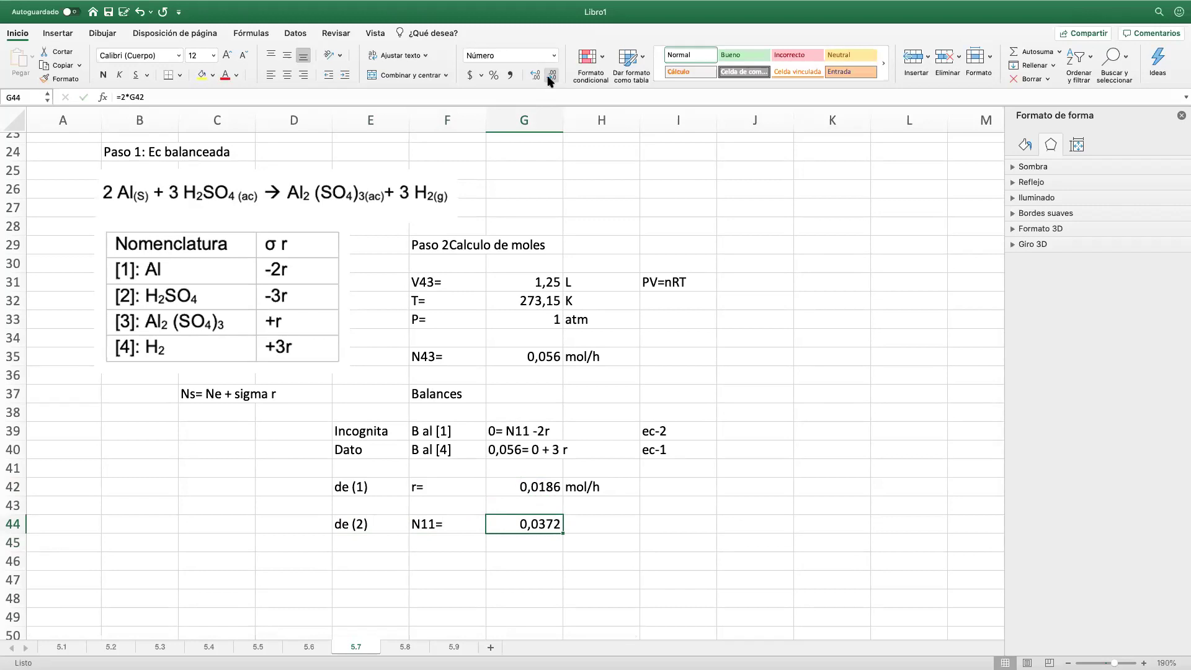
click(549, 79)
click(532, 77)
click(607, 527)
text(mol)
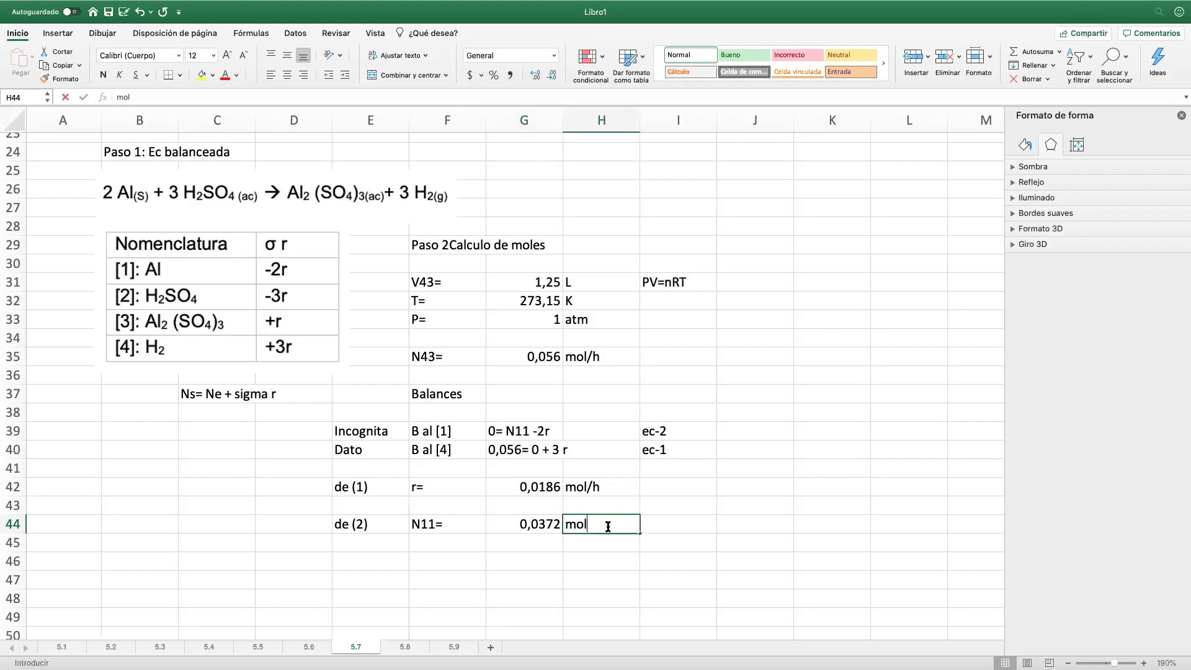
text(/h)
key(Return)
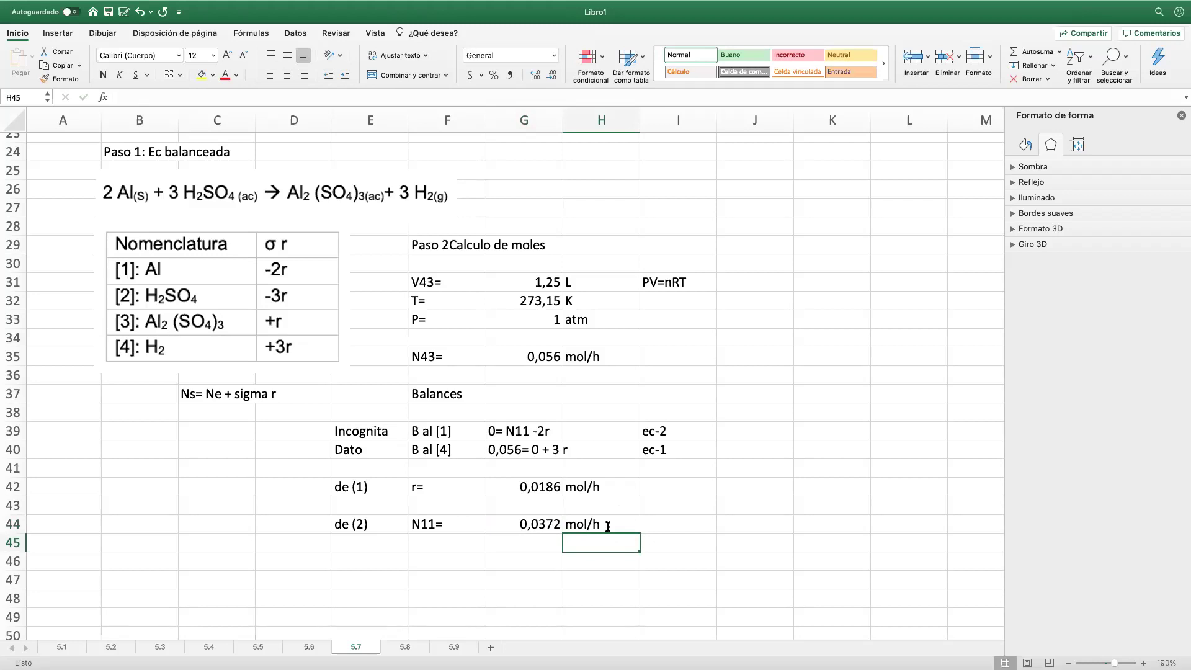
Step: Enter the heading "Paso 4: Calculo de masa de Al" in E46
click(517, 571)
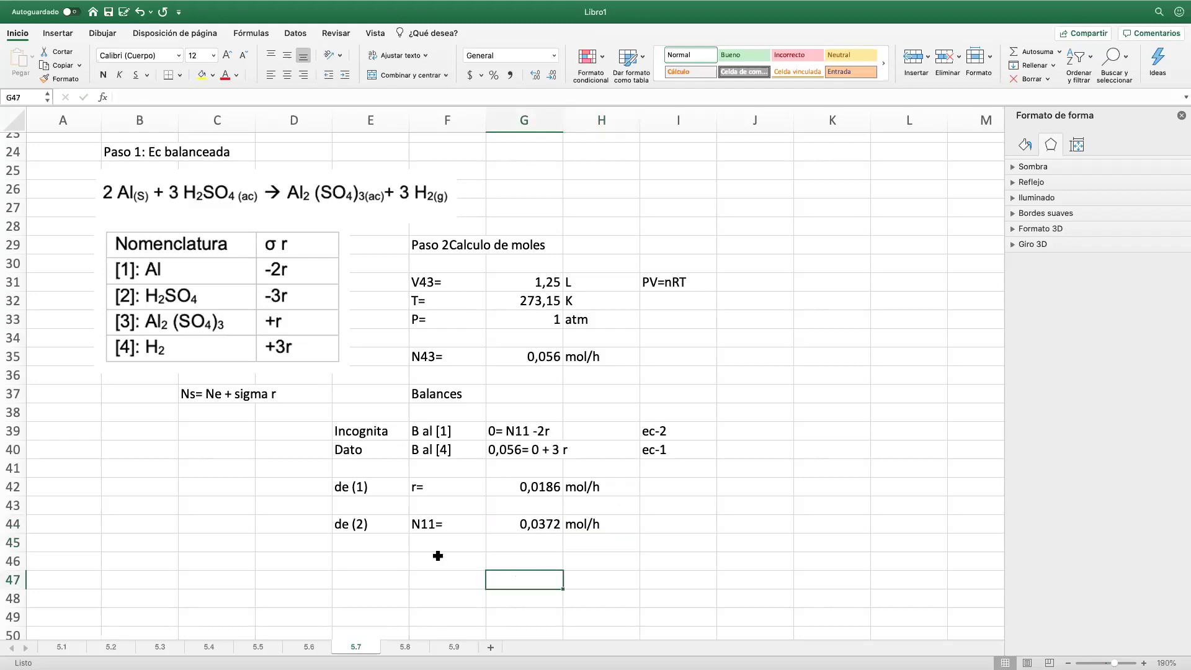
scroll(438, 556, down, 3)
click(377, 521)
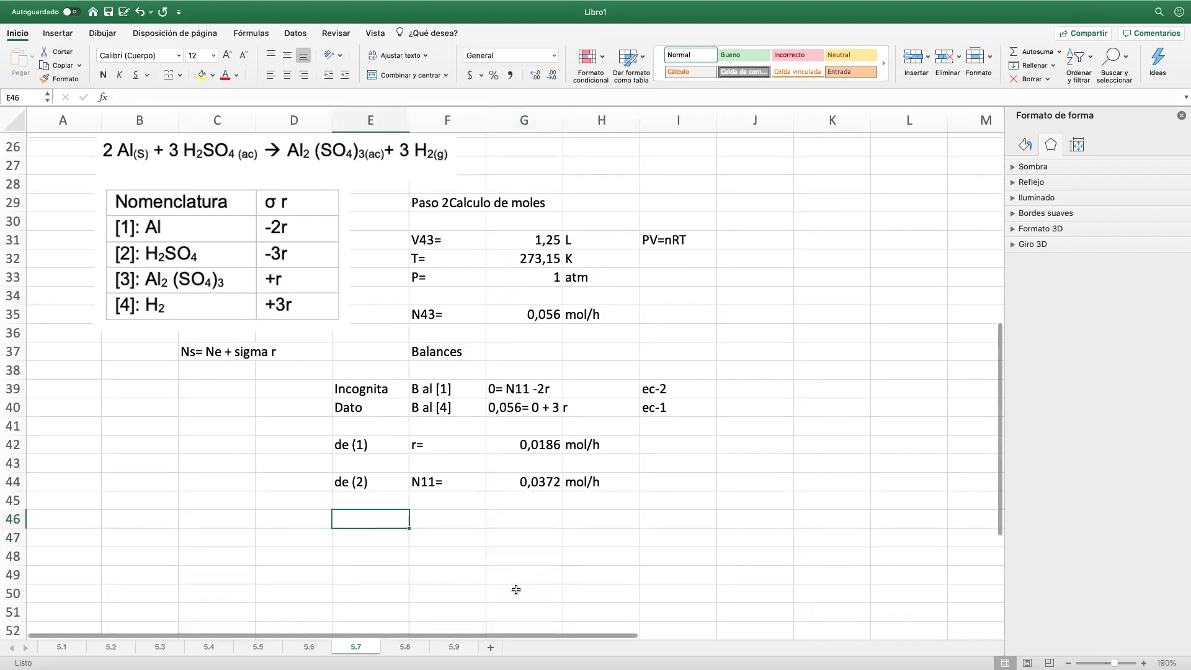
text(Paso)
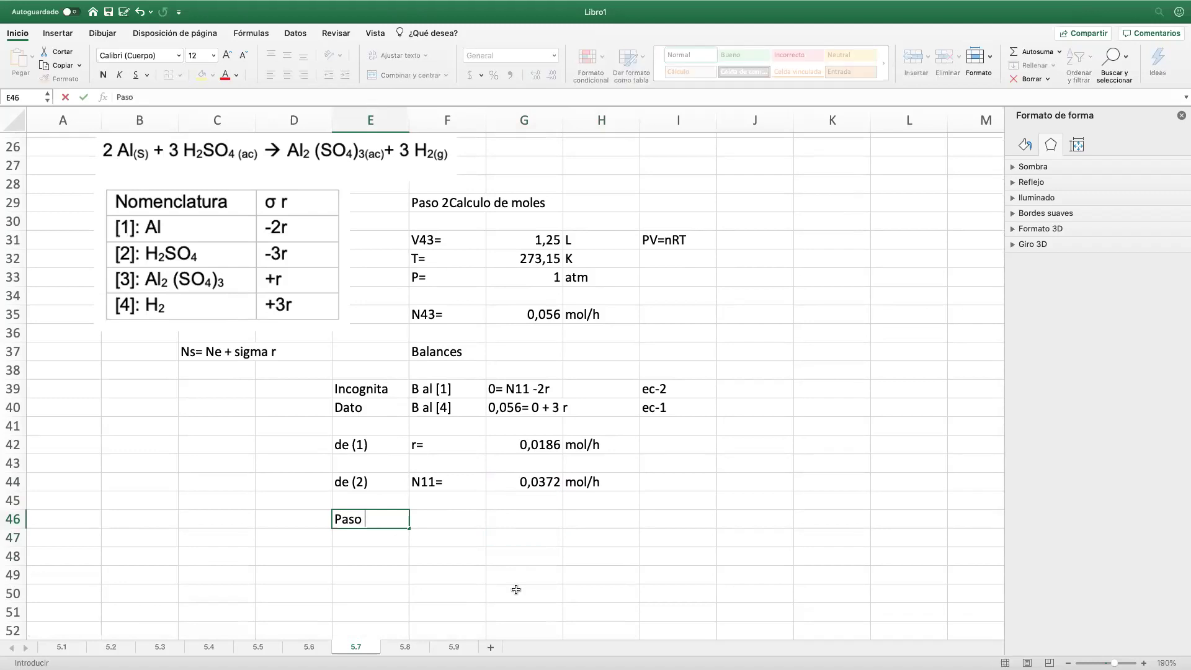
scroll(516, 589, up, 10)
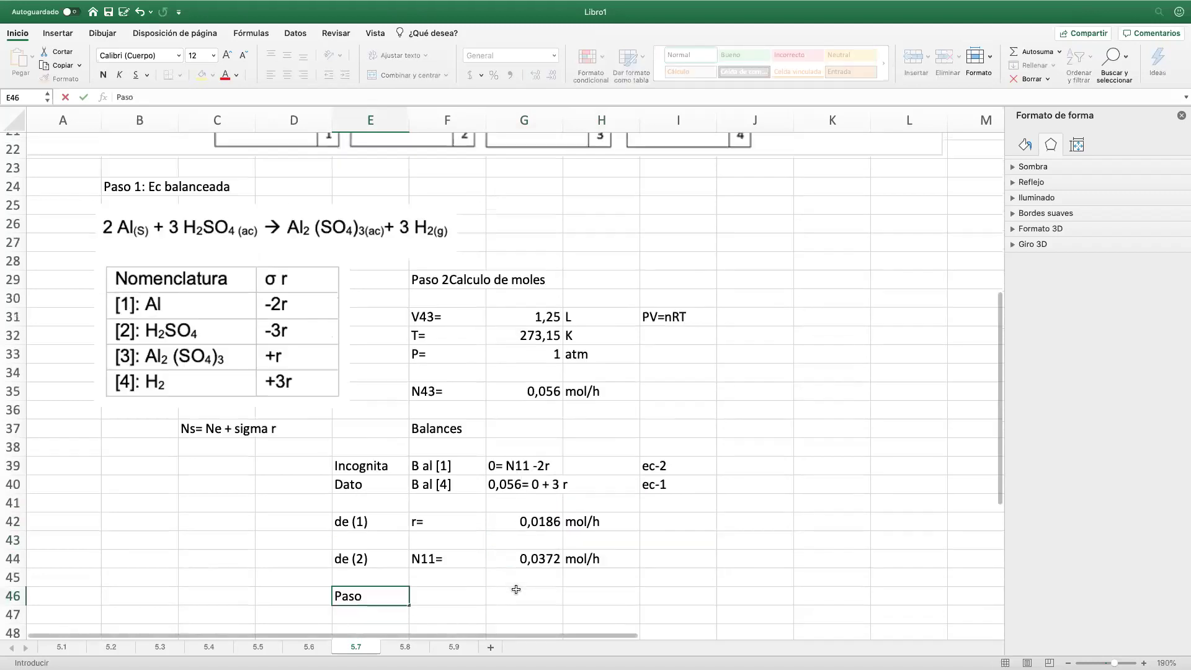
scroll(516, 590, down, 12)
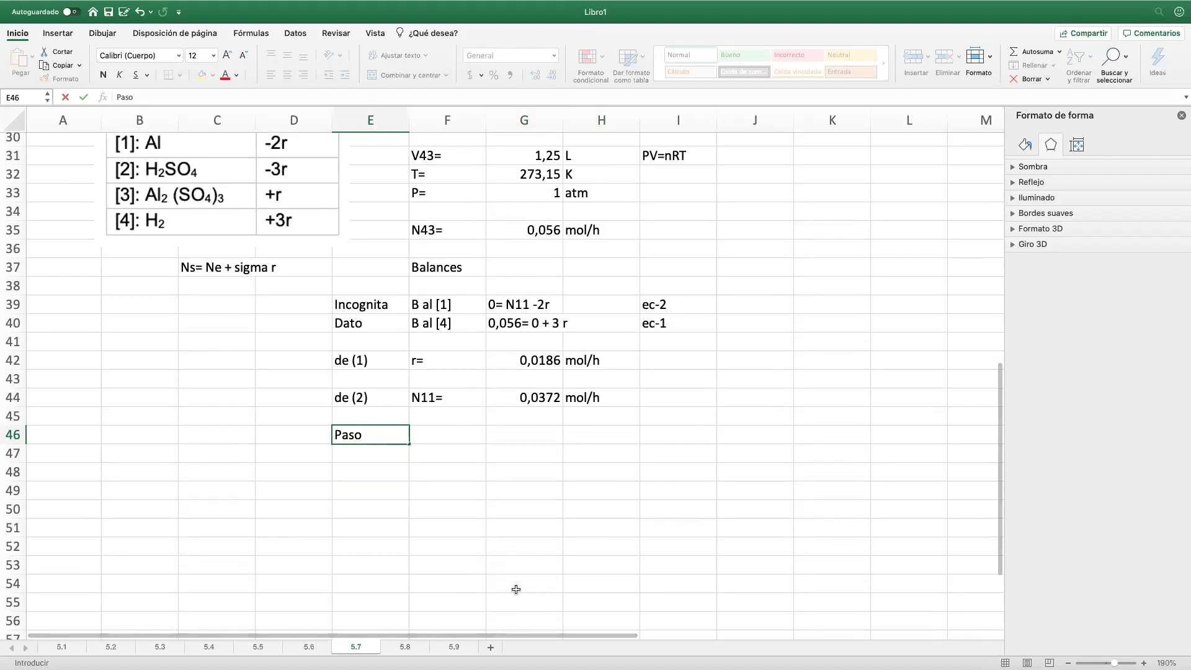
text(4: Ca)
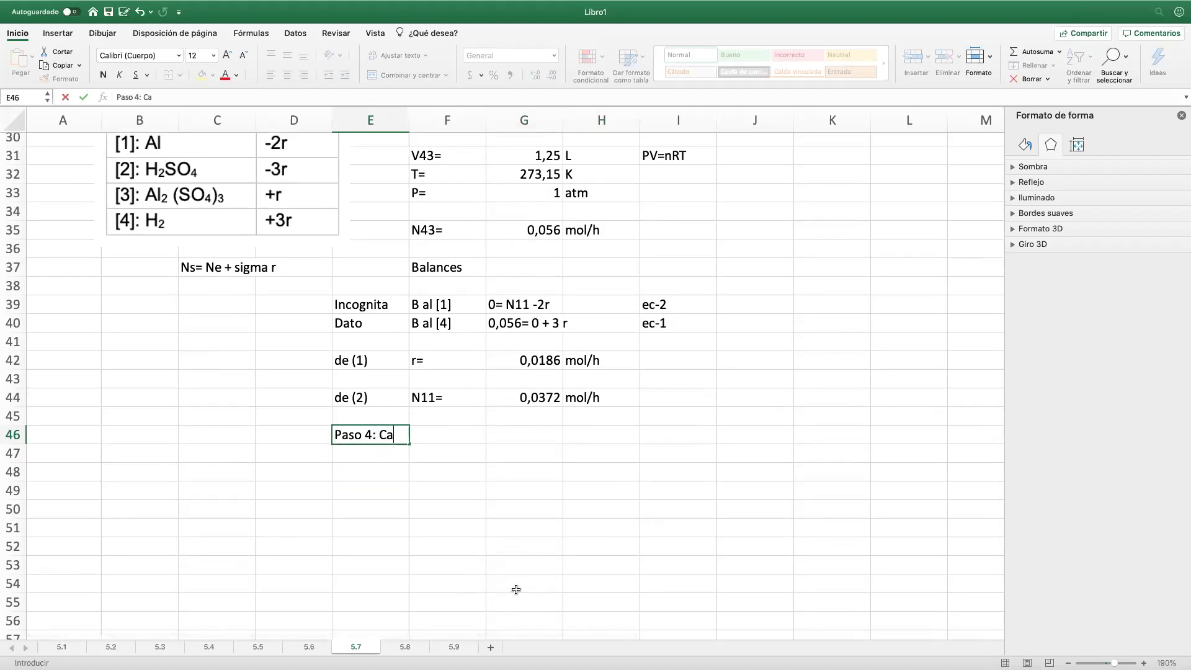
text(lculo de masa de Al)
key(Return)
key(Return)
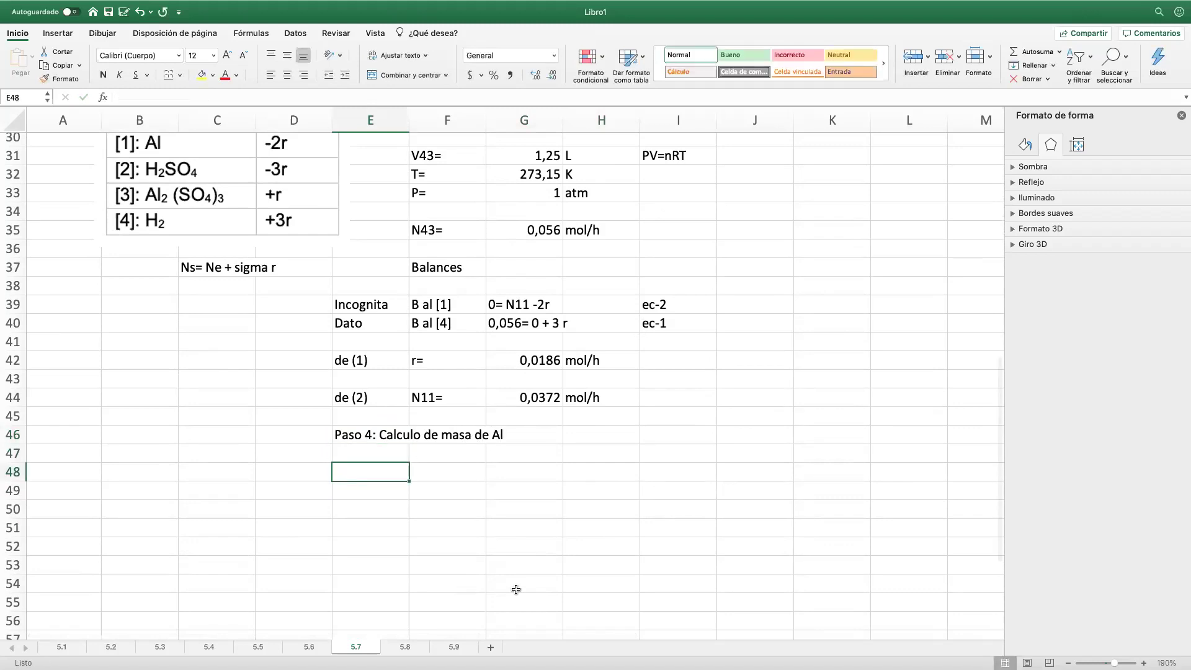
Step: Write the relation "n=m/PM" in E48 and the aluminium mass label "m11=" in E50
text(n=)
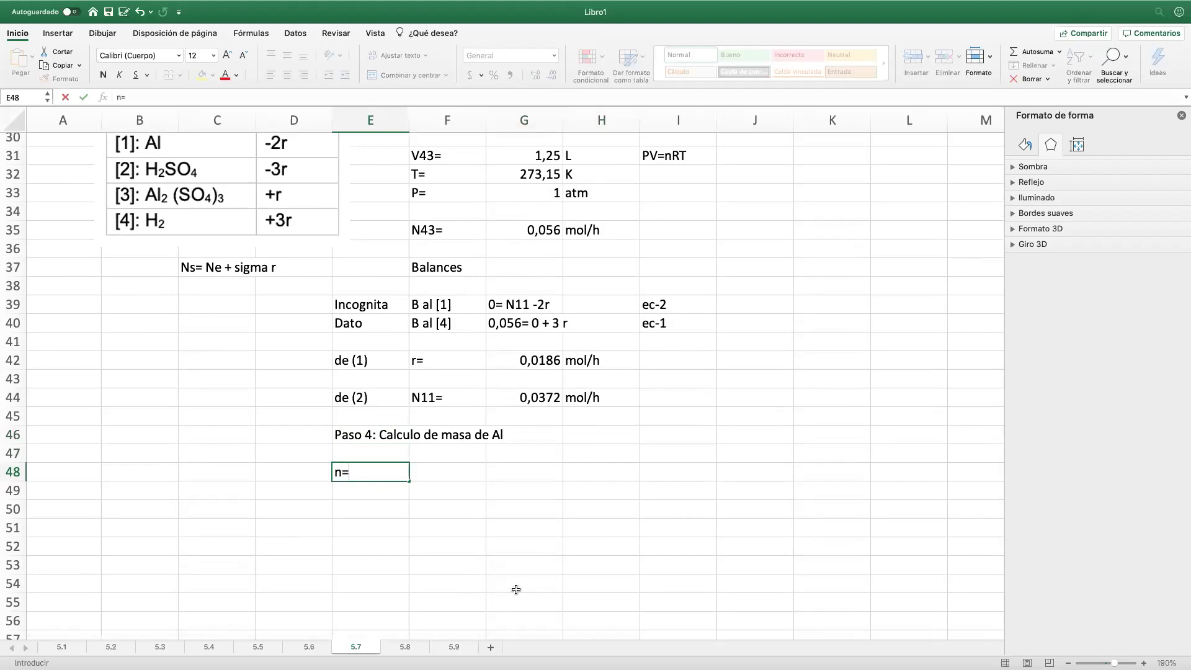
text(m/PM)
key(Return)
key(Return)
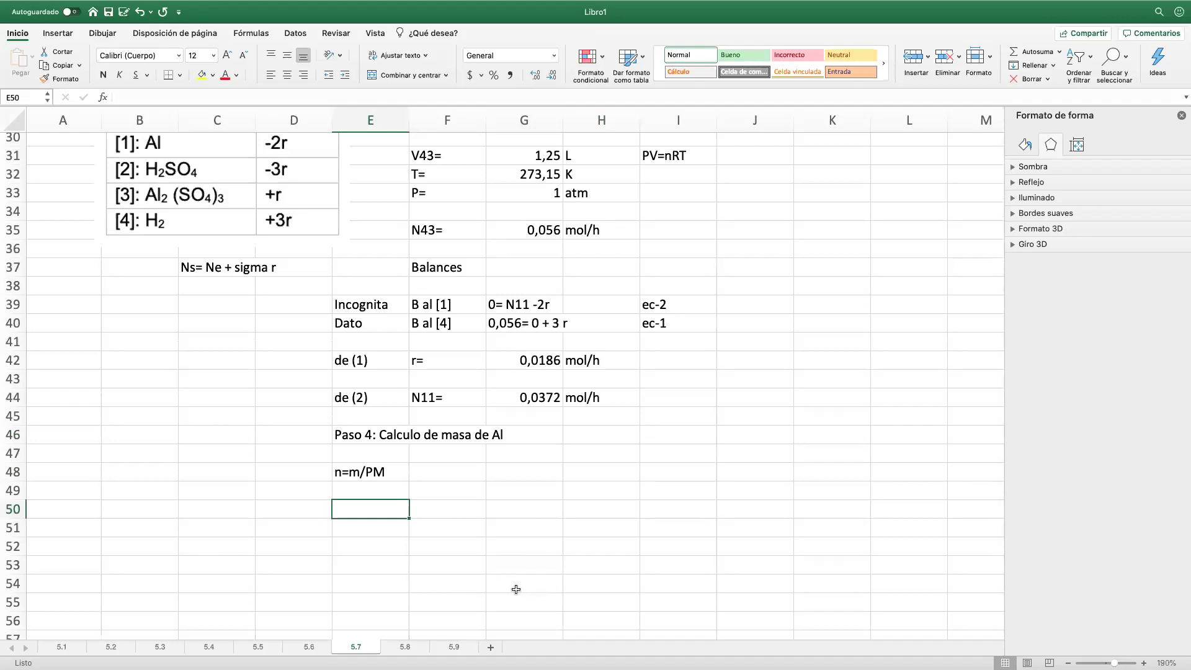
text(m)
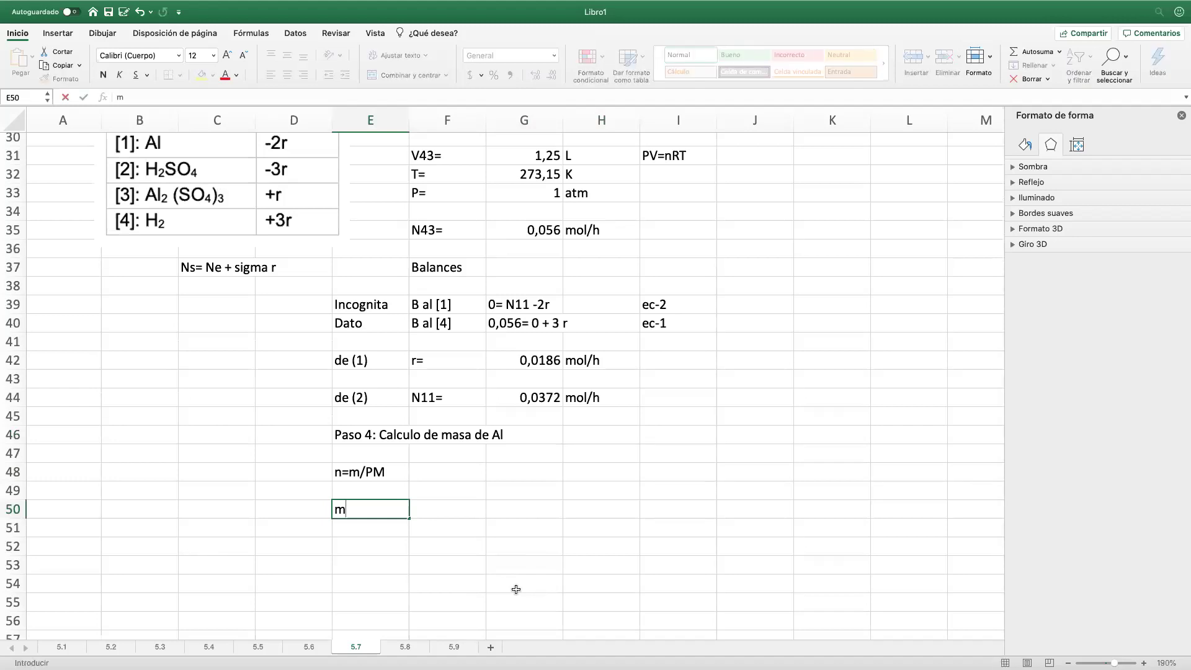
text(11=)
key(Tab)
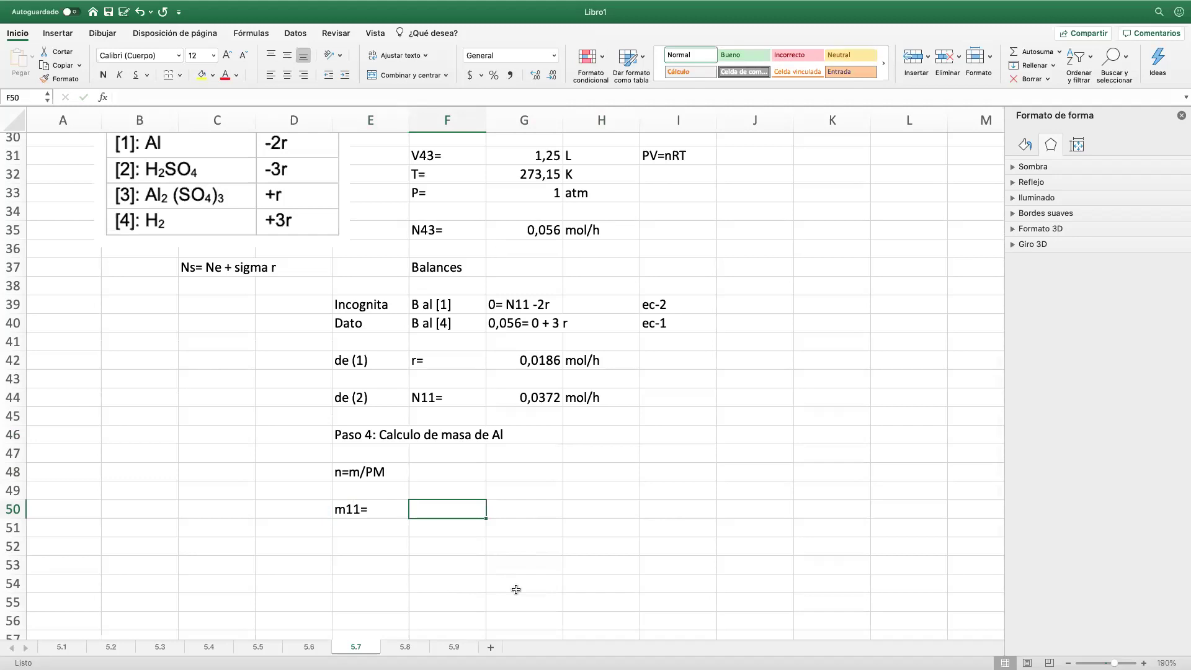
Step: Calculate the aluminium mass in F50 as the moles in G44 times the molecular weight cell F52
text(+)
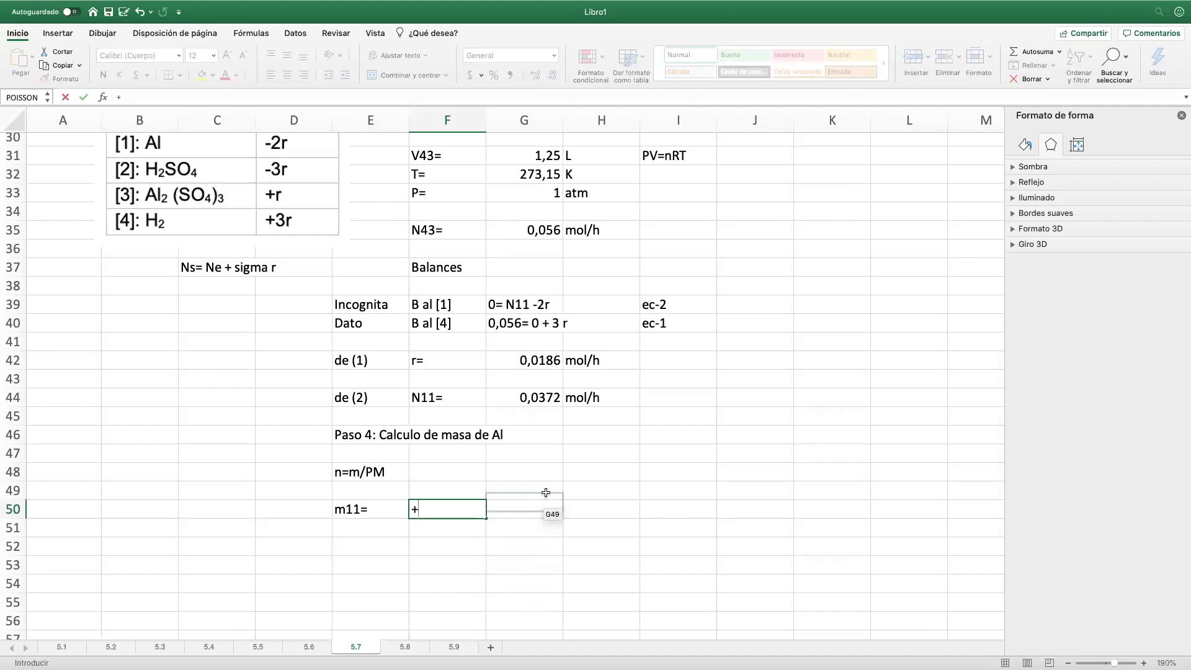
click(544, 398)
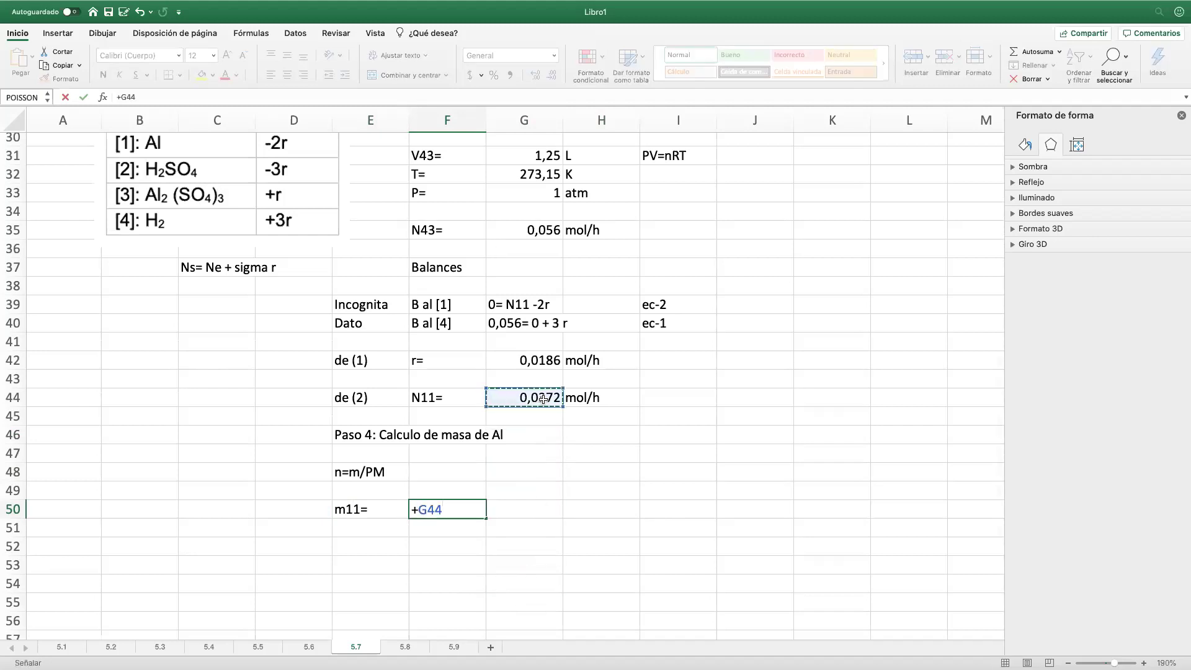
text(*)
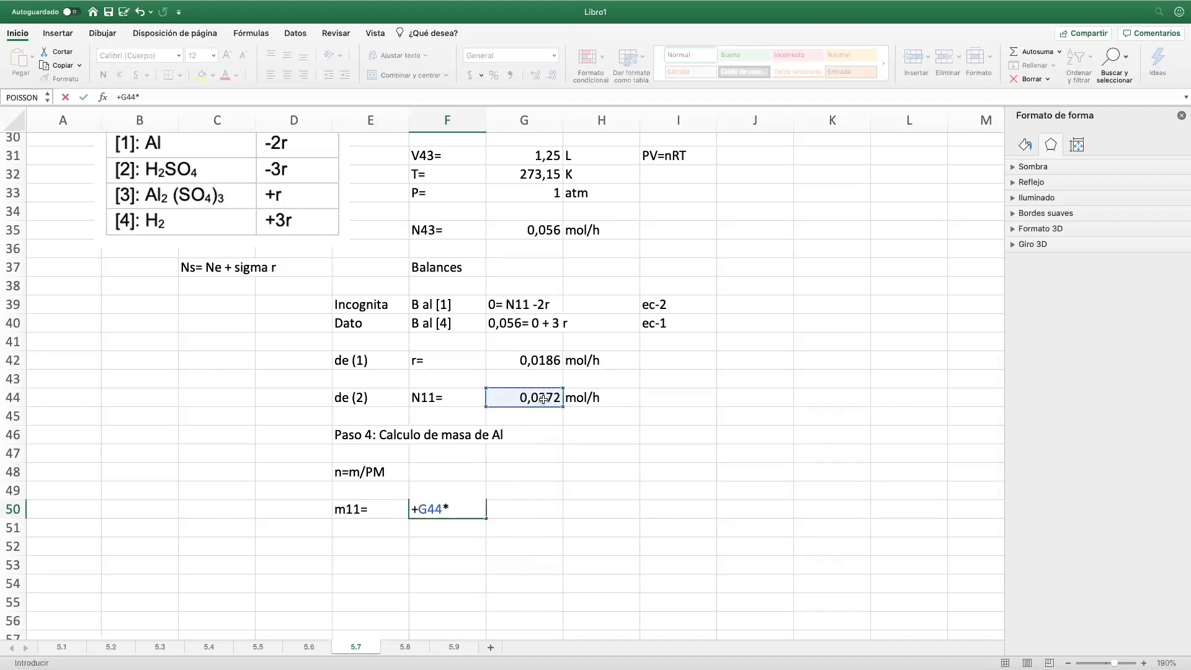
click(441, 549)
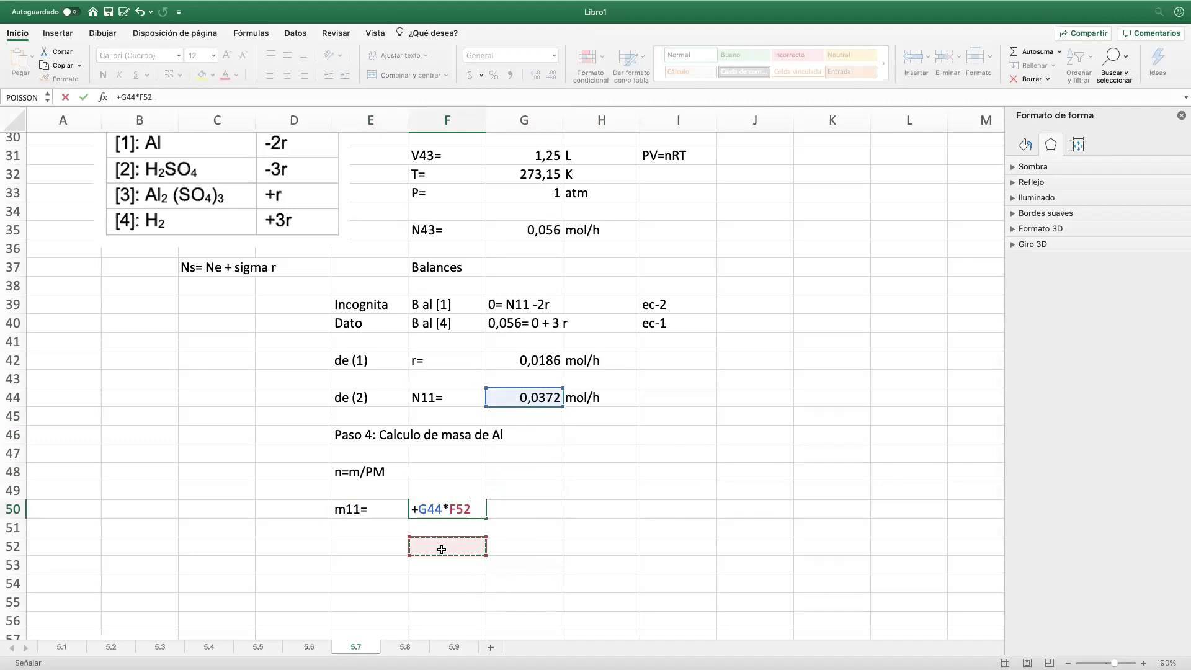
key(Return)
Step: Enter the label "PM Al" in E52 for the aluminium molecular weight
click(442, 549)
click(374, 549)
text(P)
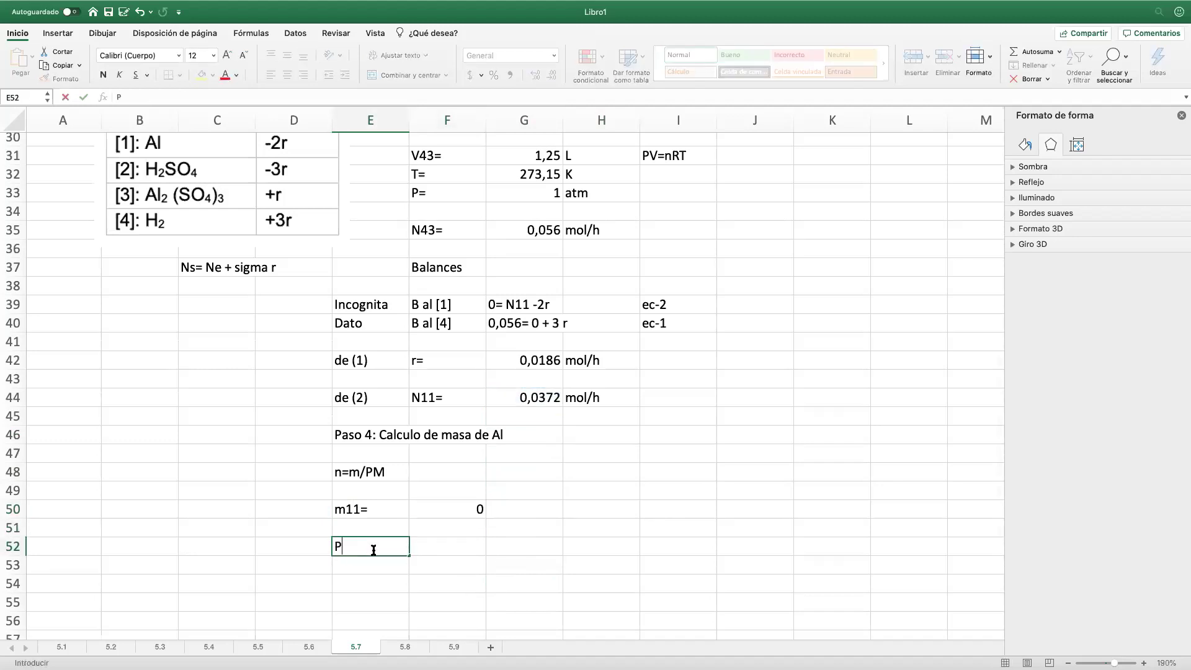
text(M)
text(Al)
key(Tab)
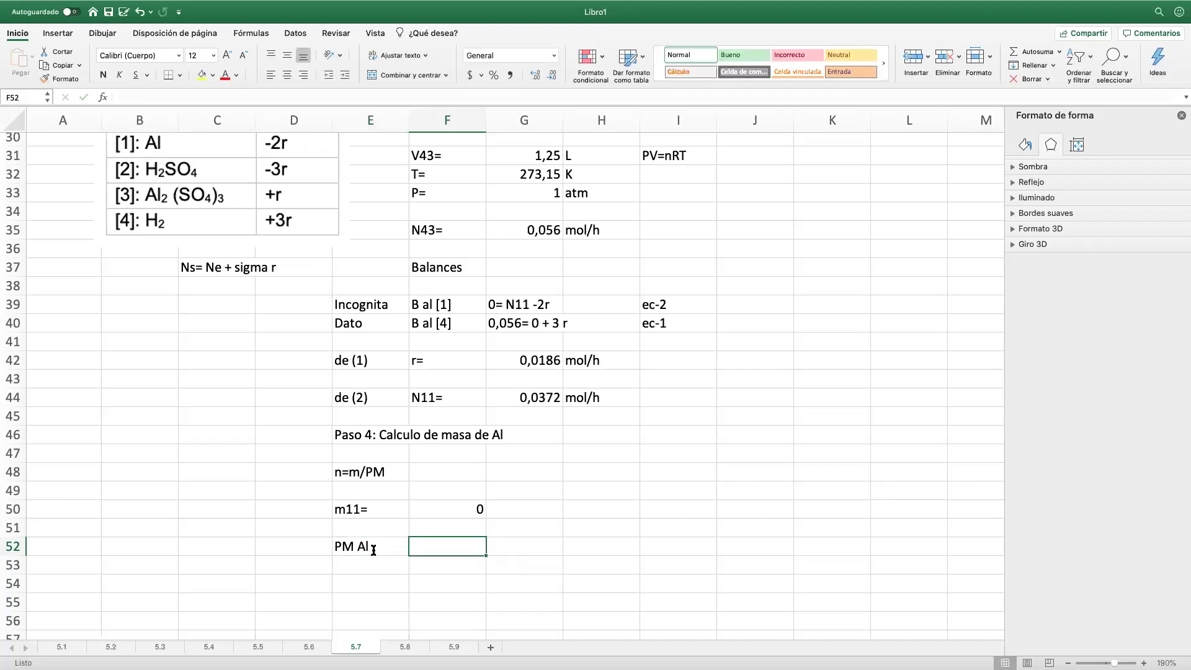
Step: Enter the unit "g/h" in G50 beside the aluminium mass
click(526, 510)
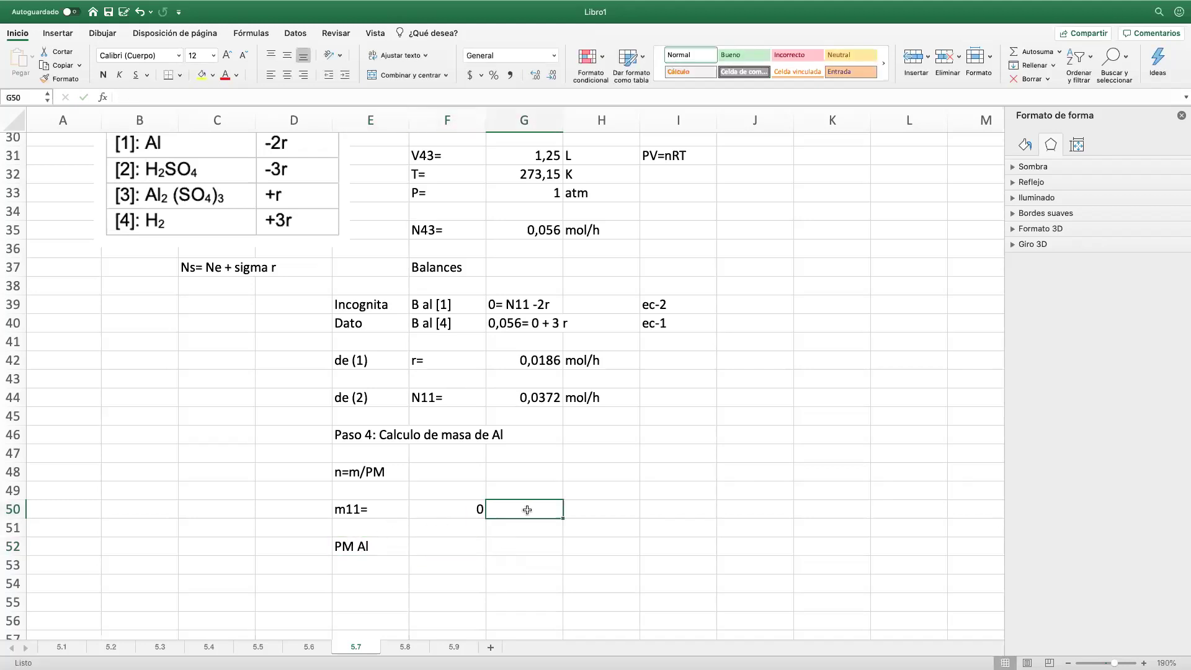
text(g/h)
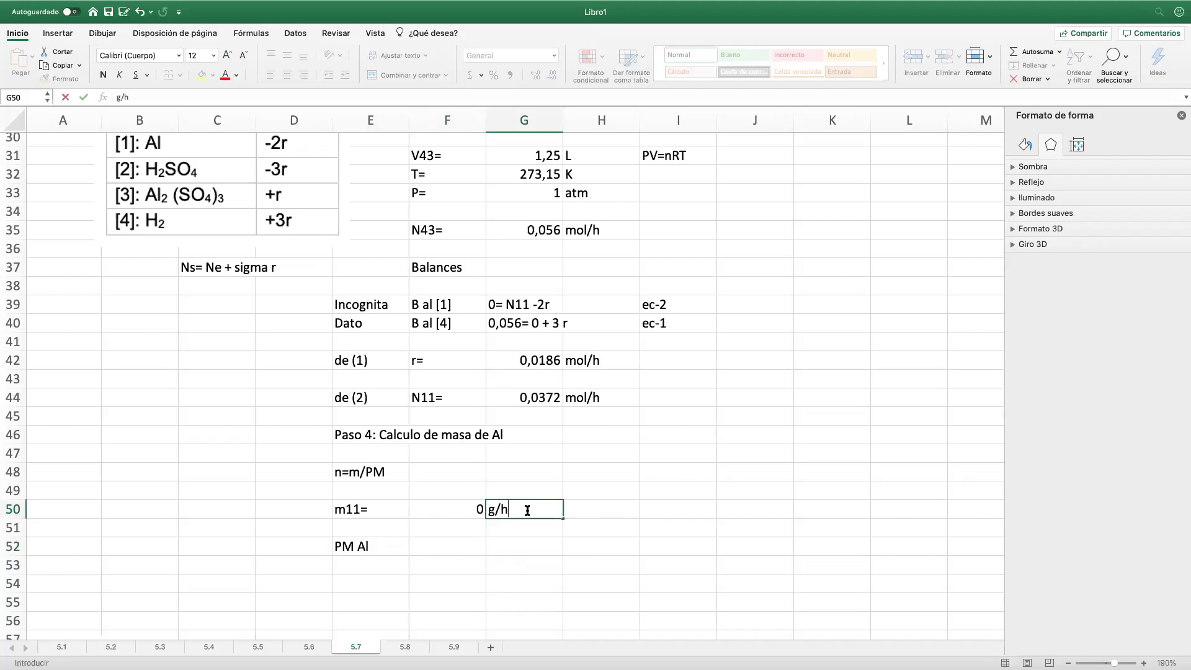
key(Return)
Step: Enter 26,98 in F52 as the molecular weight of aluminium
click(456, 548)
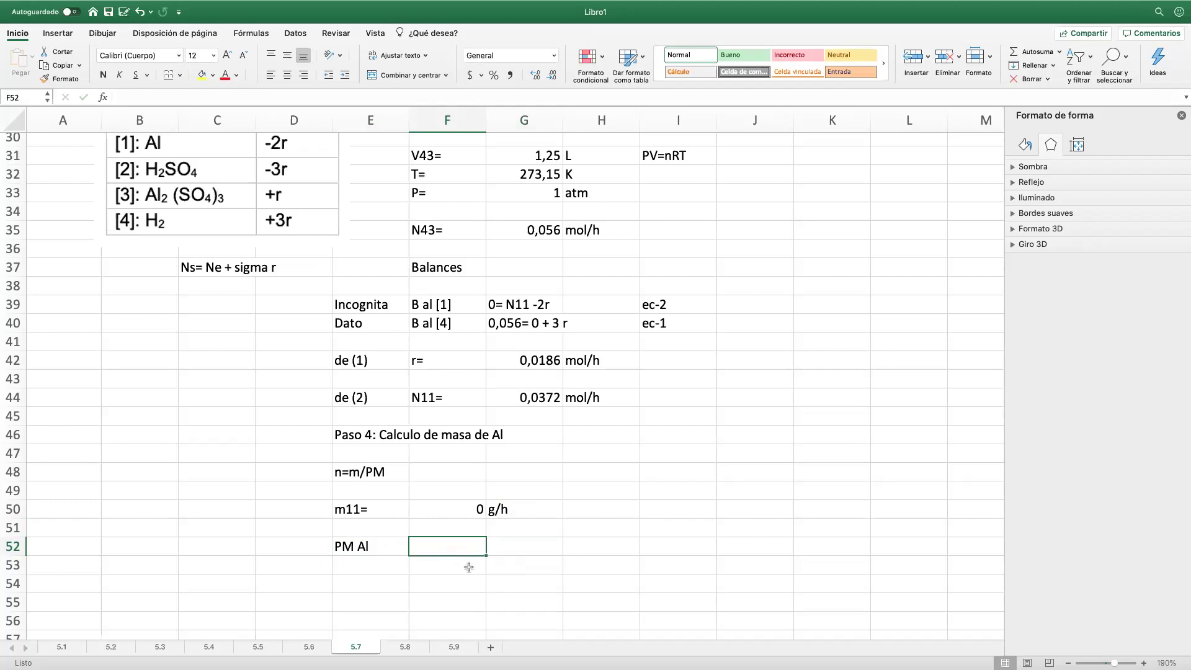
text(26,98)
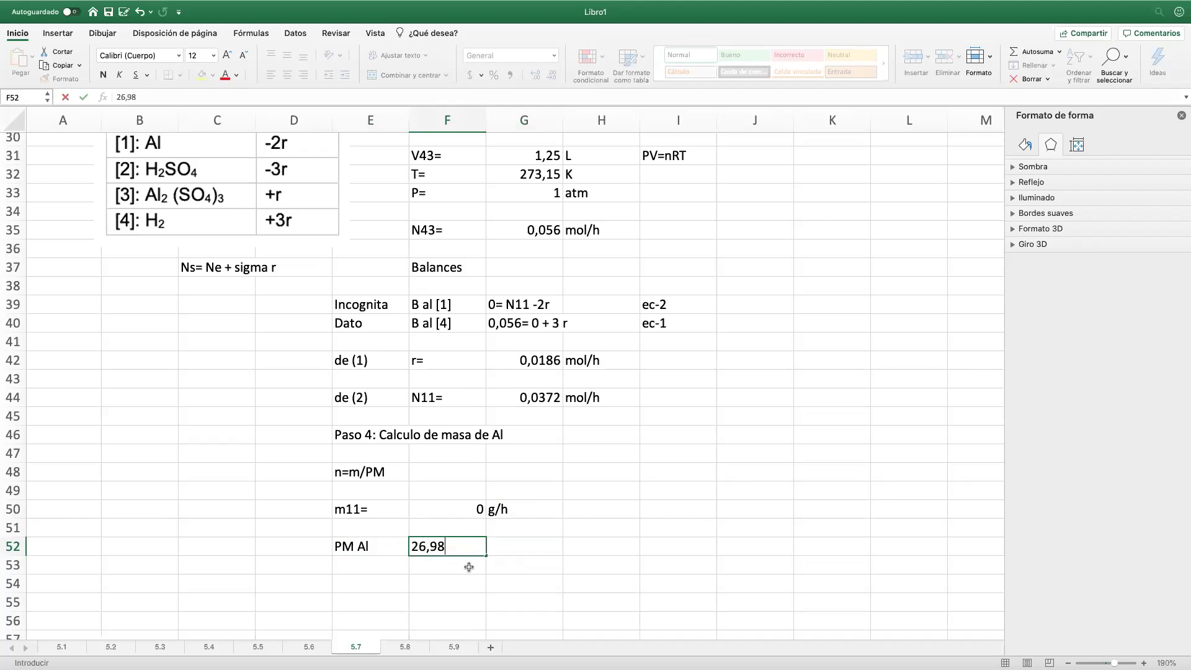
key(Return)
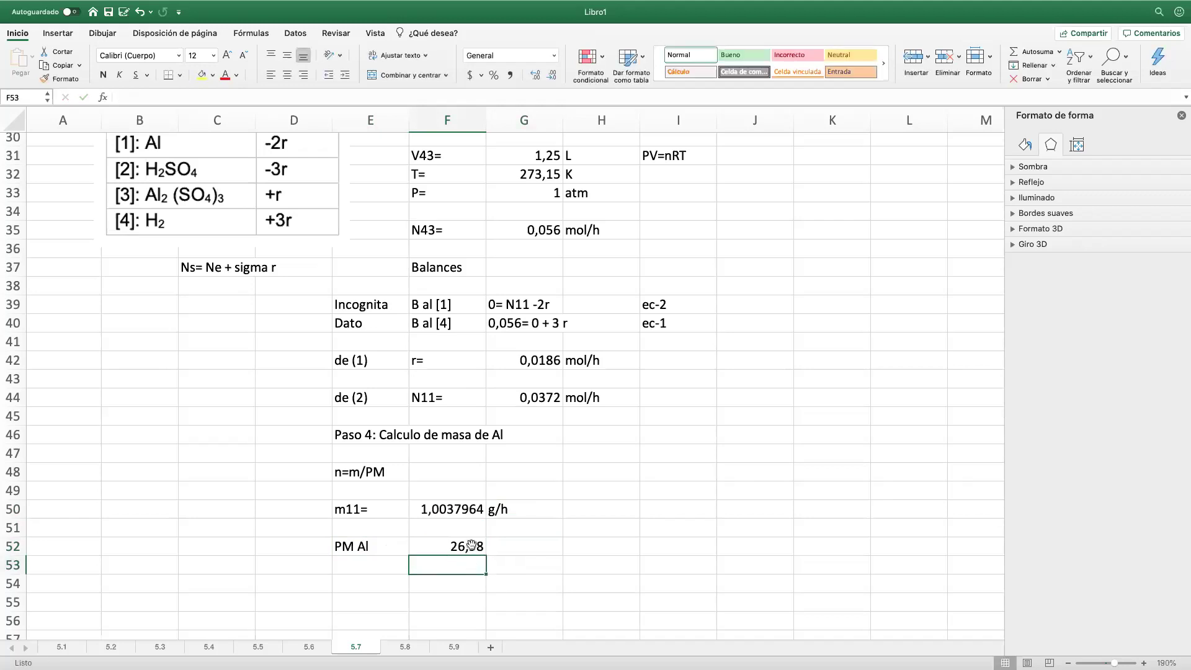
Step: Show the aluminium mass in F50 with two decimals
click(443, 510)
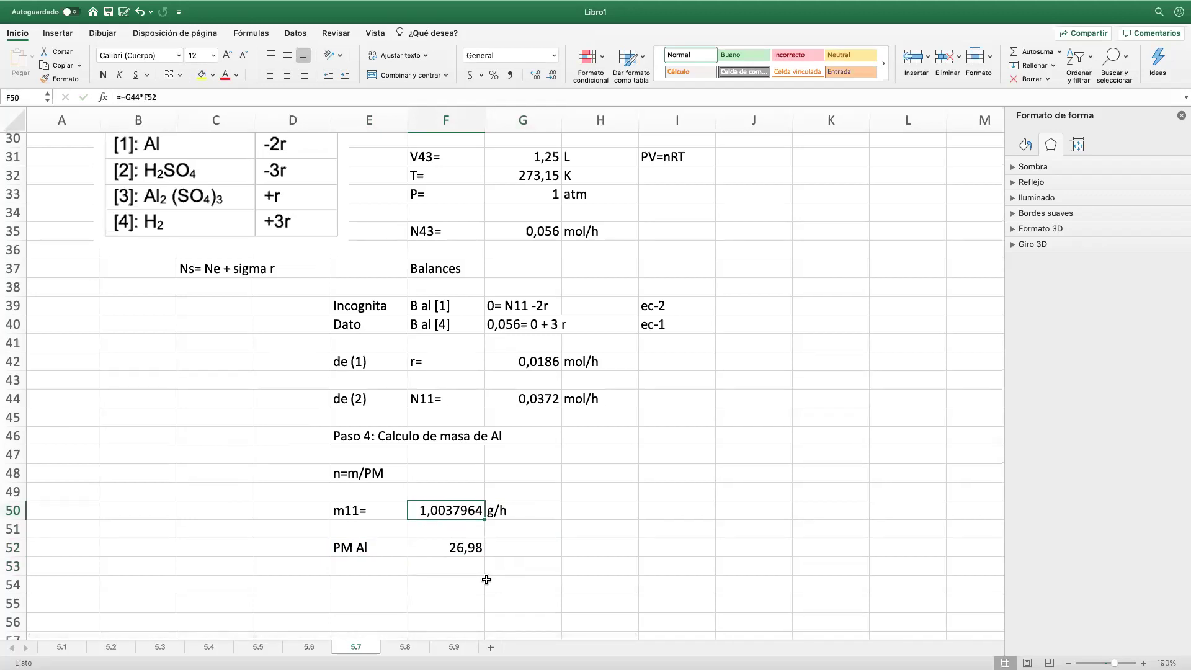
scroll(580, 274, down, 1)
click(550, 76)
click(550, 75)
click(550, 76)
click(550, 76)
click(550, 76)
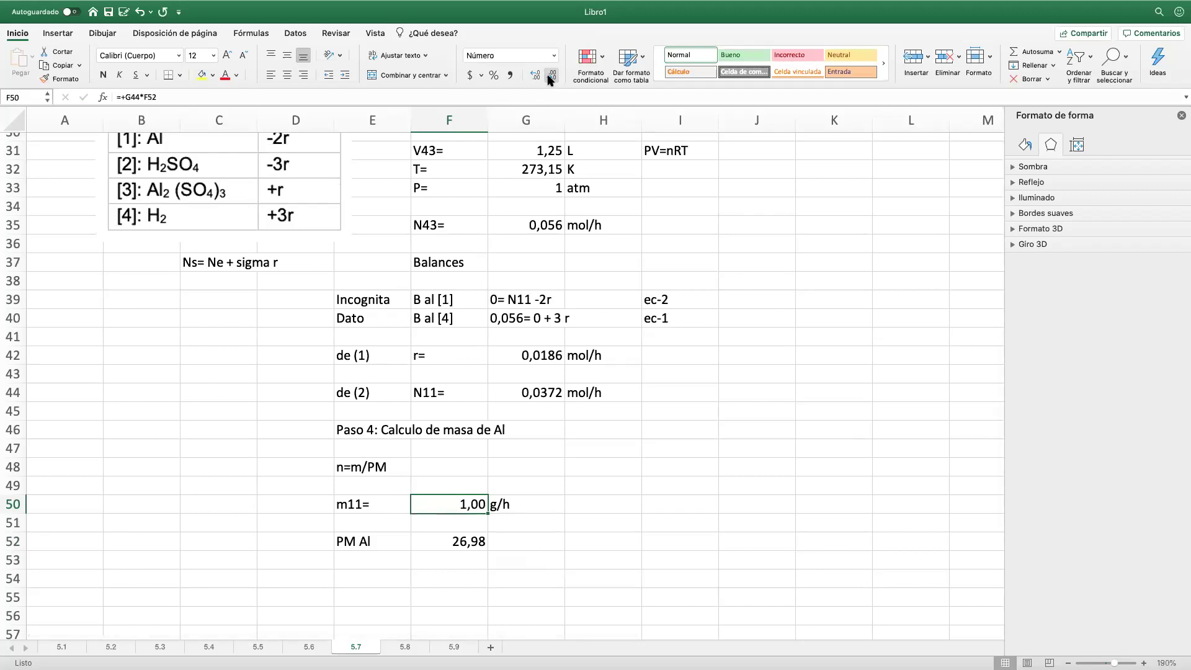
click(588, 522)
scroll(588, 524, up, 1)
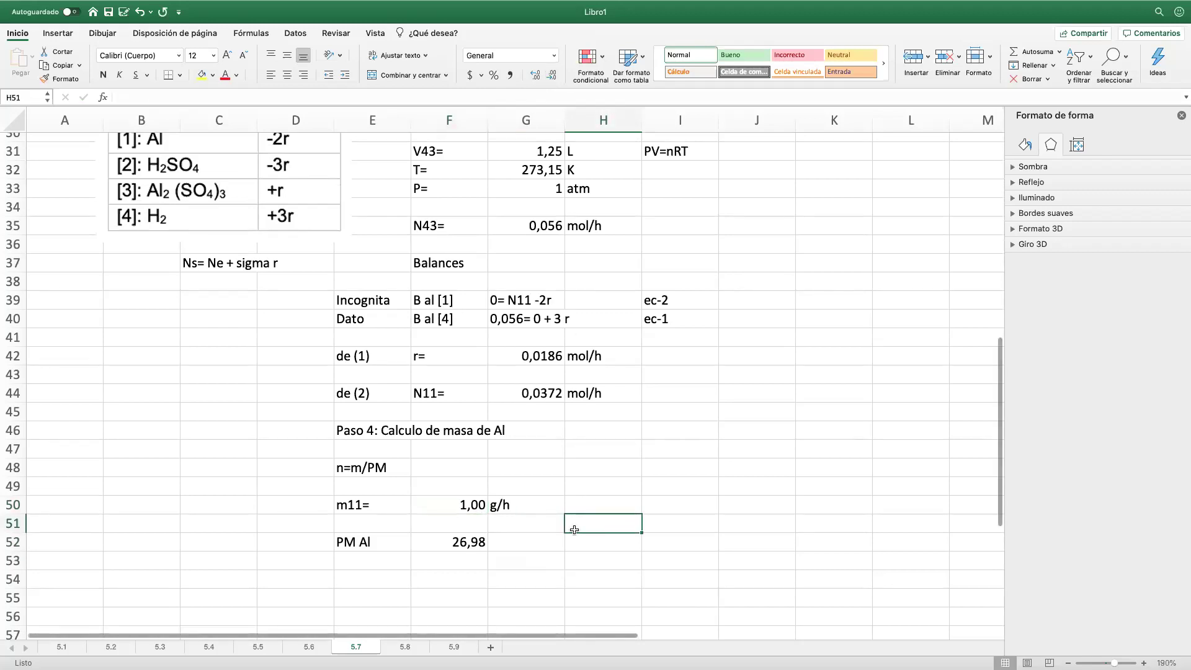
Step: Review the worked solution on sheet 5.7 and the formula behind the hydrogen moles in G35
click(557, 577)
scroll(571, 514, up, 1)
scroll(571, 513, up, 8)
scroll(564, 512, down, 8)
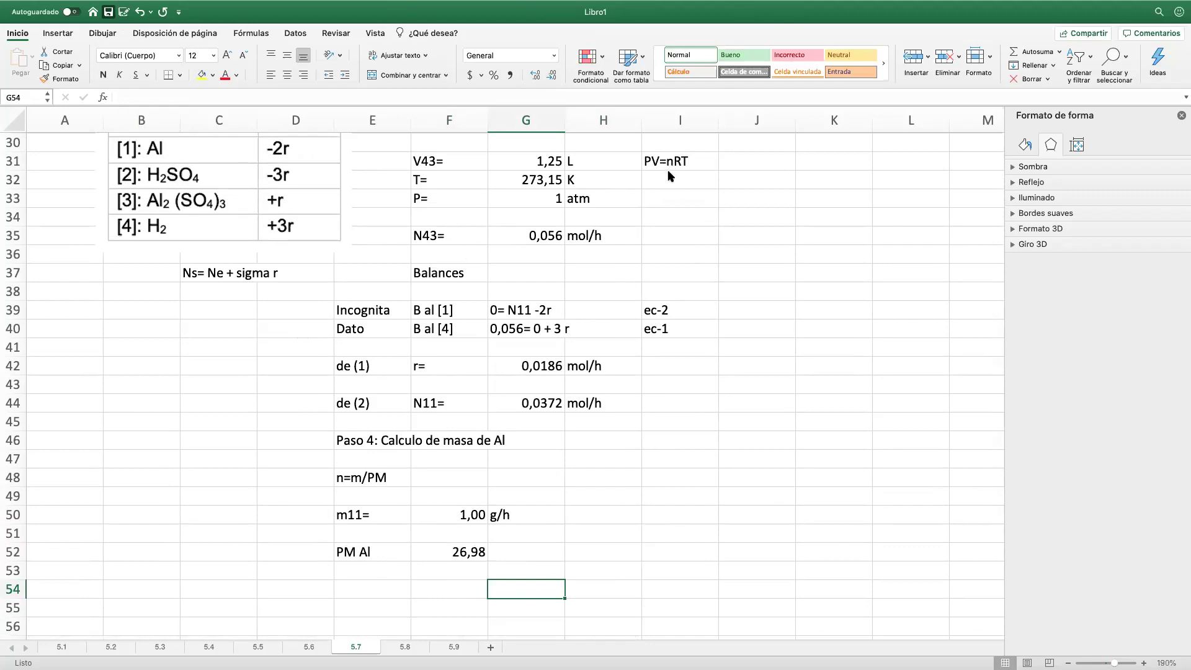
key(super+s)
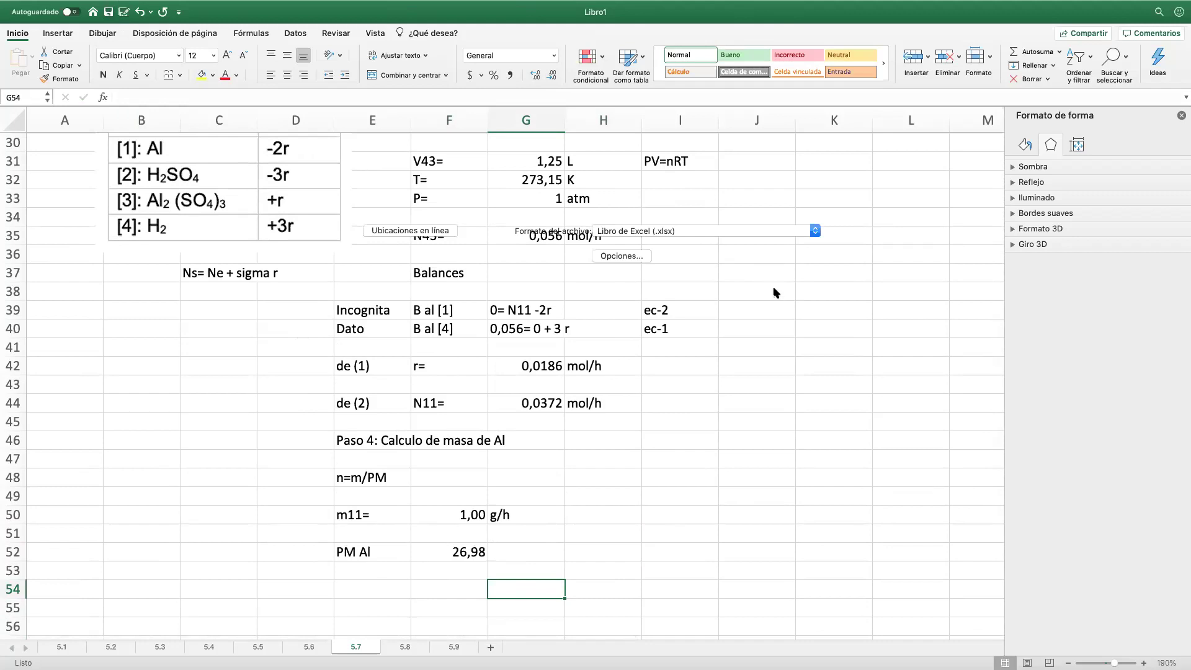
key(Escape)
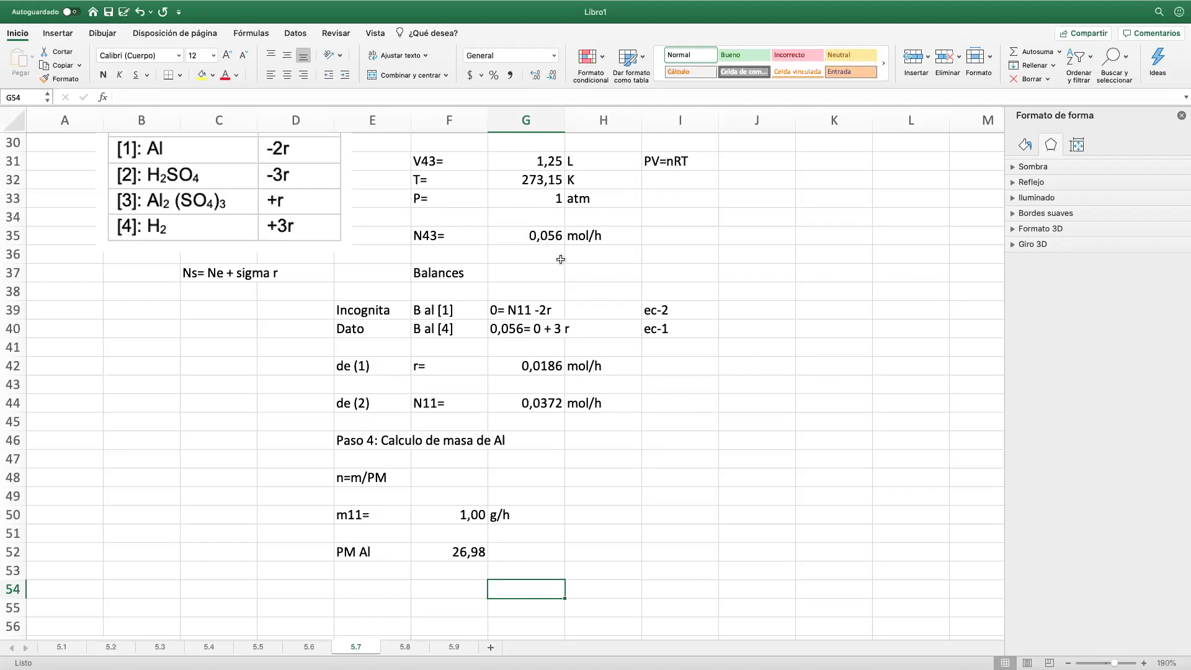
click(548, 241)
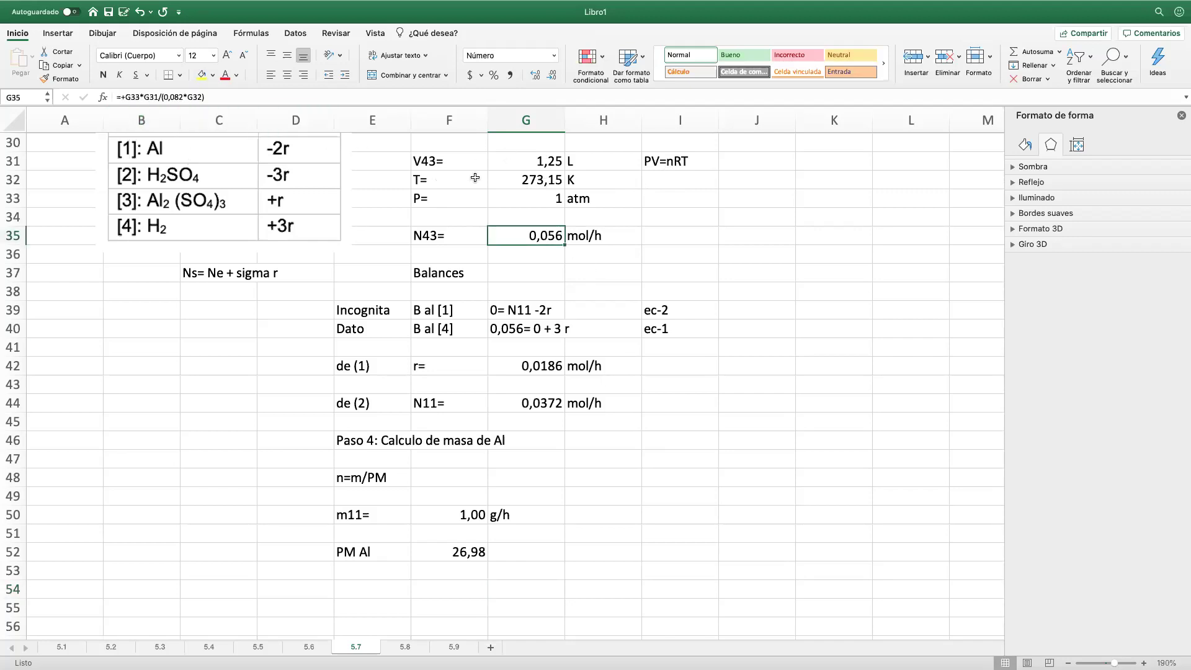
click(599, 277)
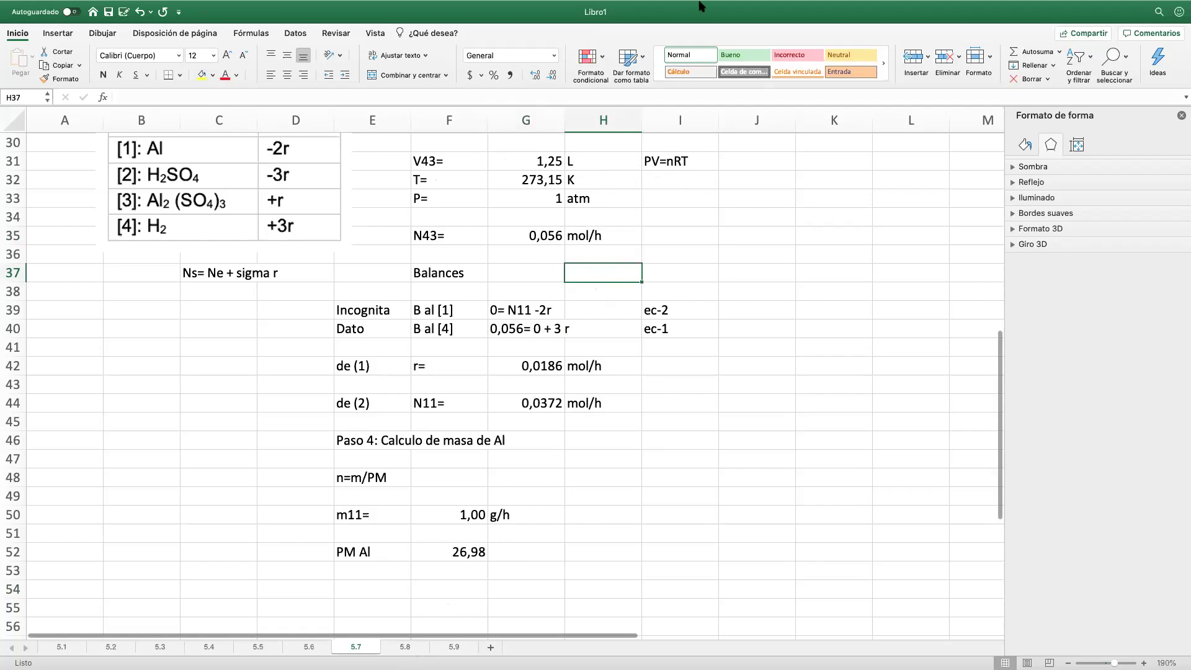
mouse_move(699, 6)
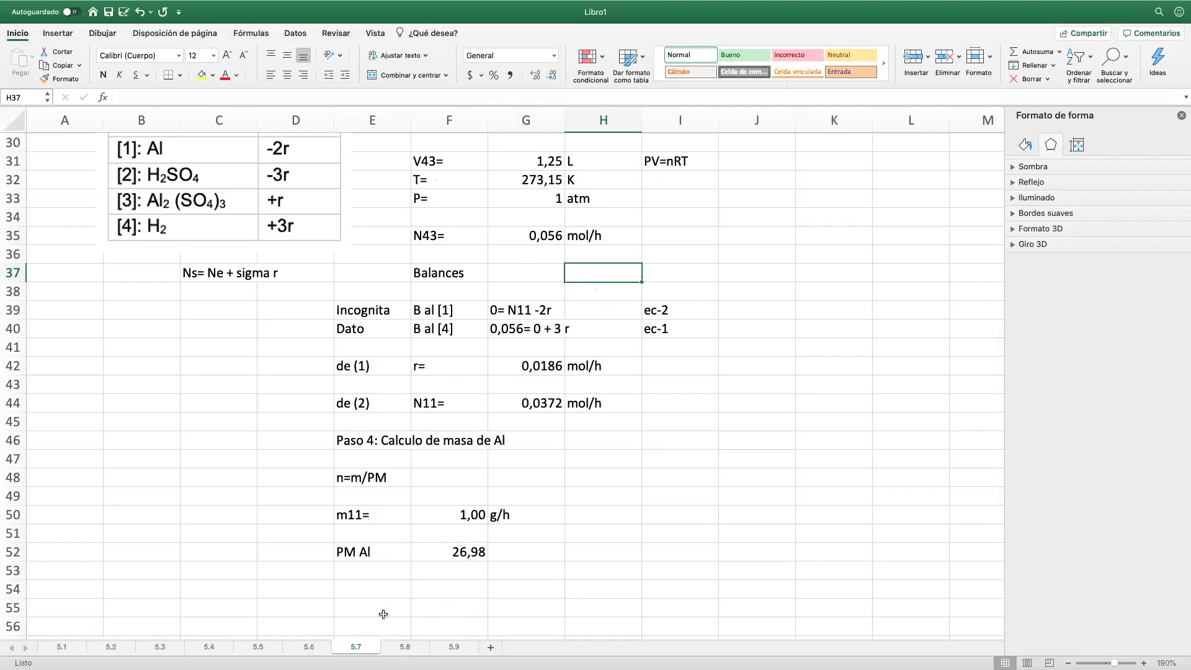
Step: On sheet 5.8, shrink the Nomenclatura table image and place it beside the balanced equation, around columns G to J
click(424, 648)
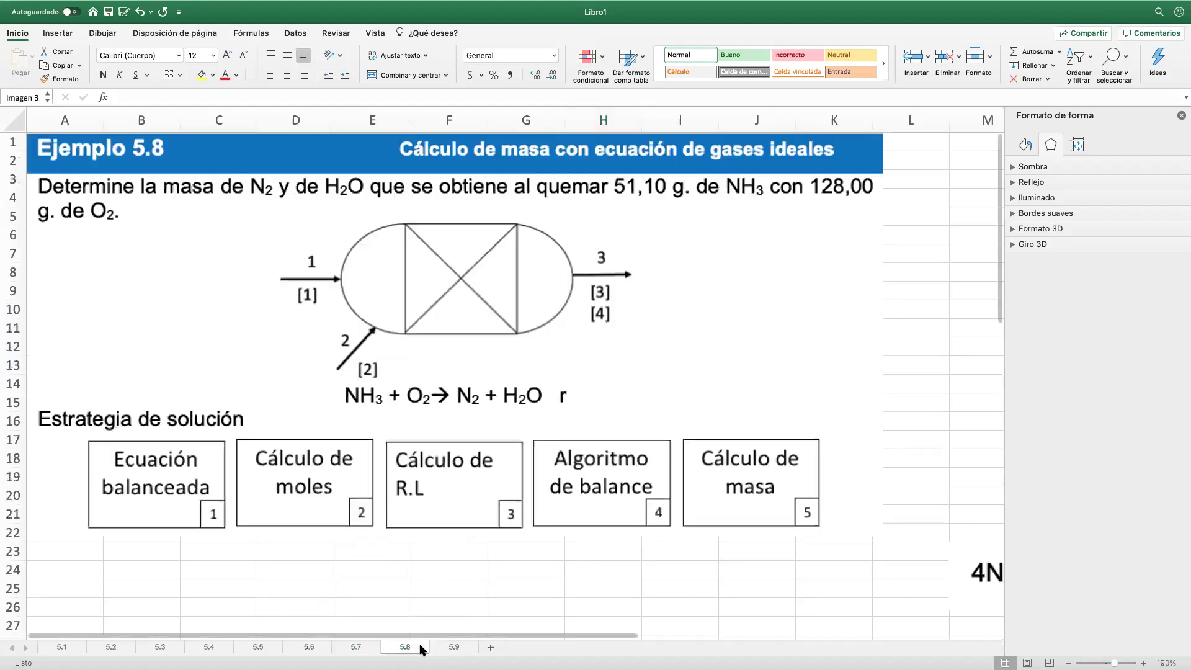
click(399, 573)
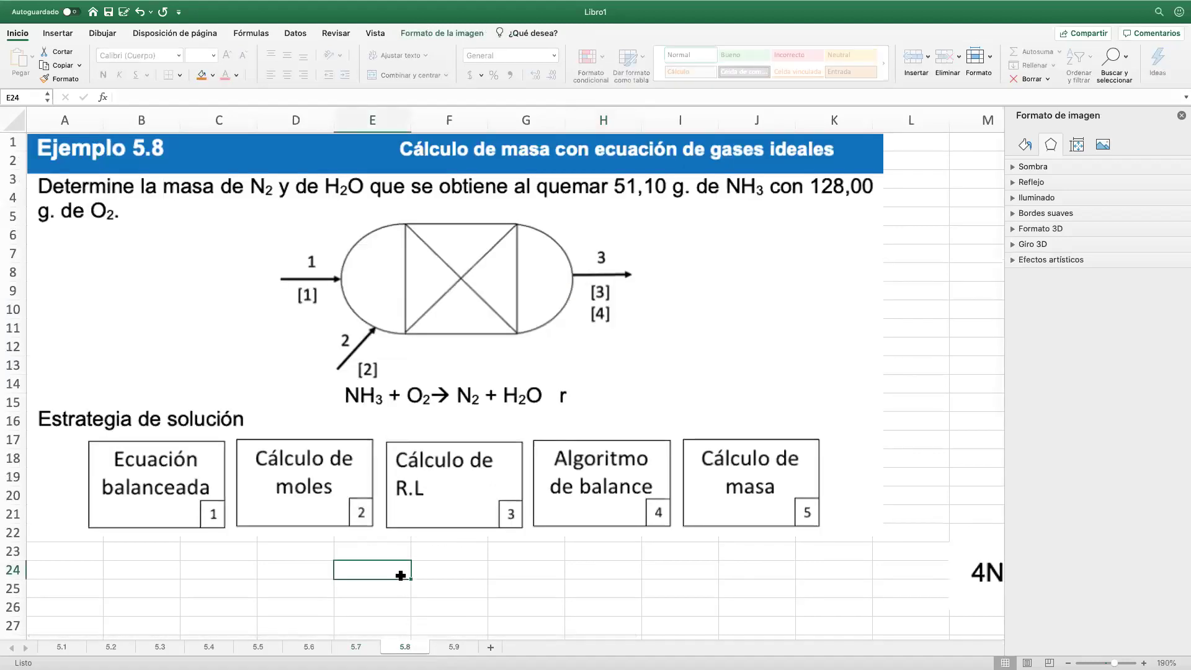
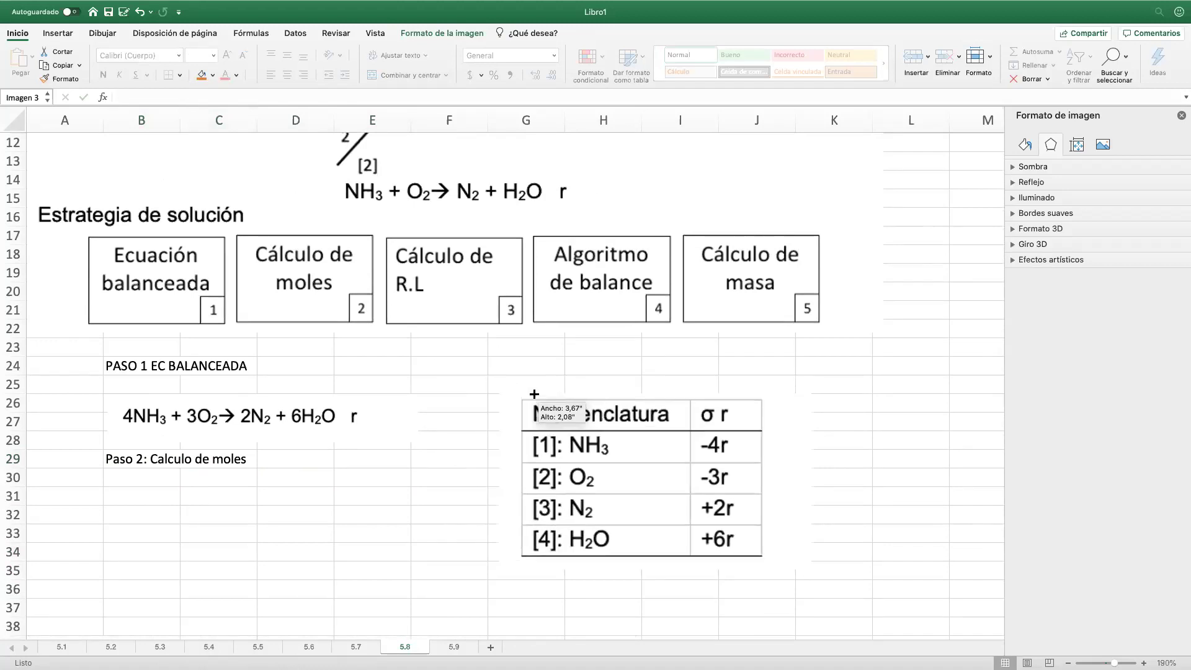
drag(598, 412, 494, 420)
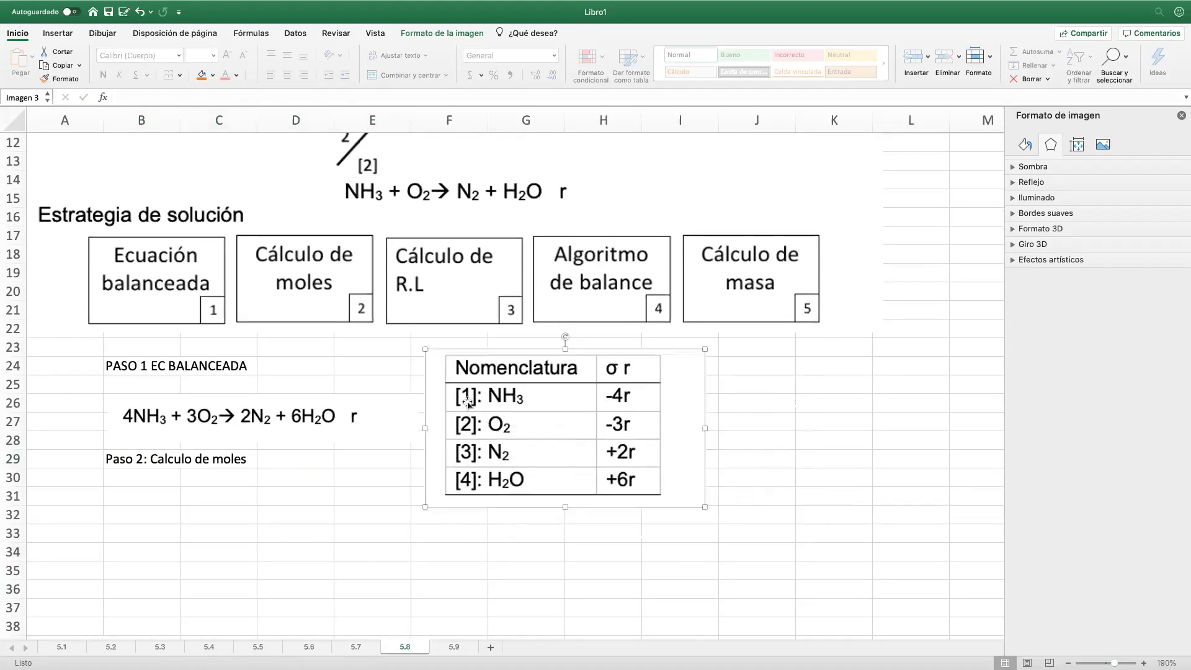
drag(428, 351, 452, 353)
drag(539, 417, 702, 409)
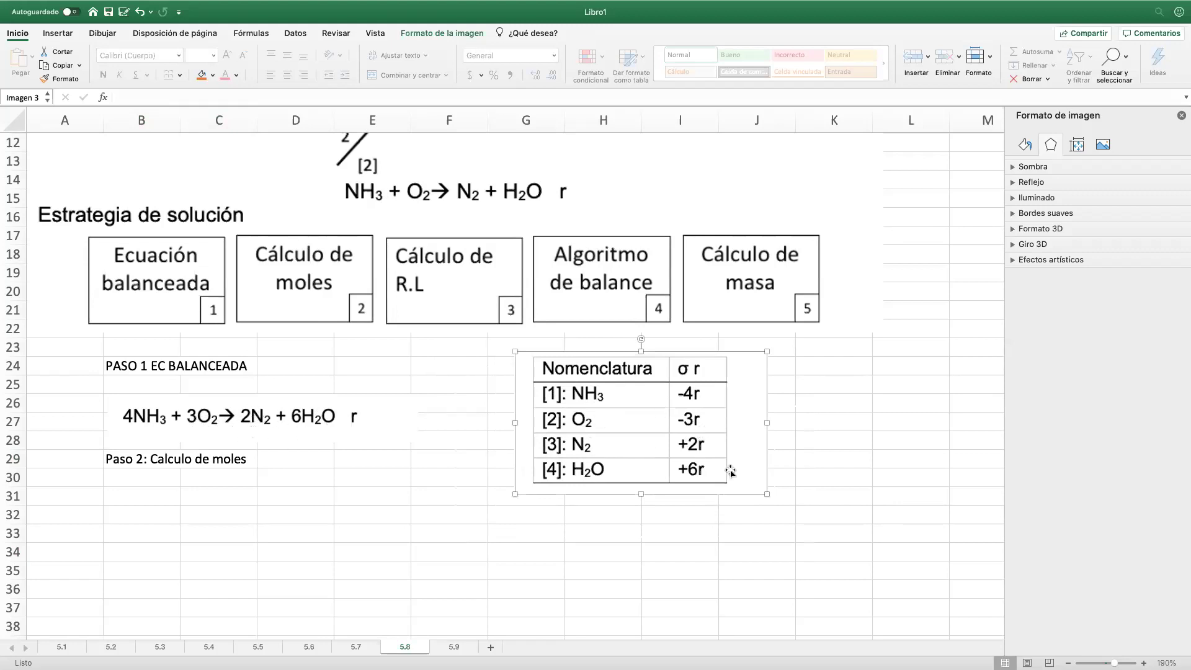
click(267, 521)
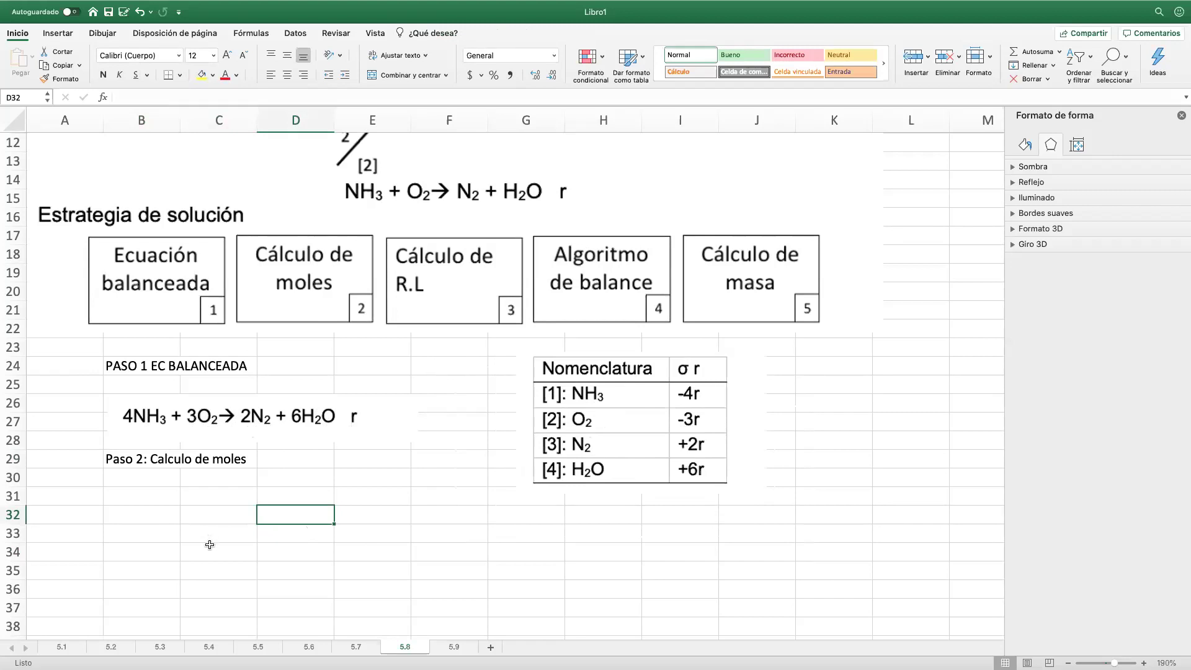
Step: Enter the label "M11=" in B33 under the mole calculation heading
click(139, 508)
scroll(165, 527, up, 5)
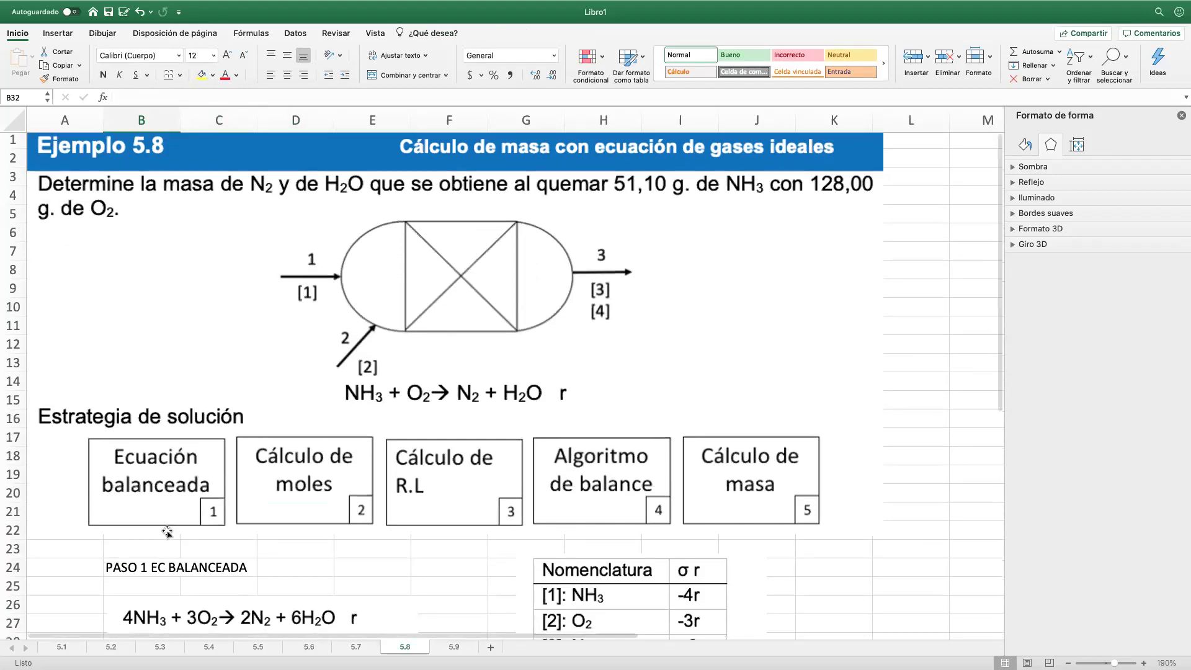
scroll(168, 532, down, 1)
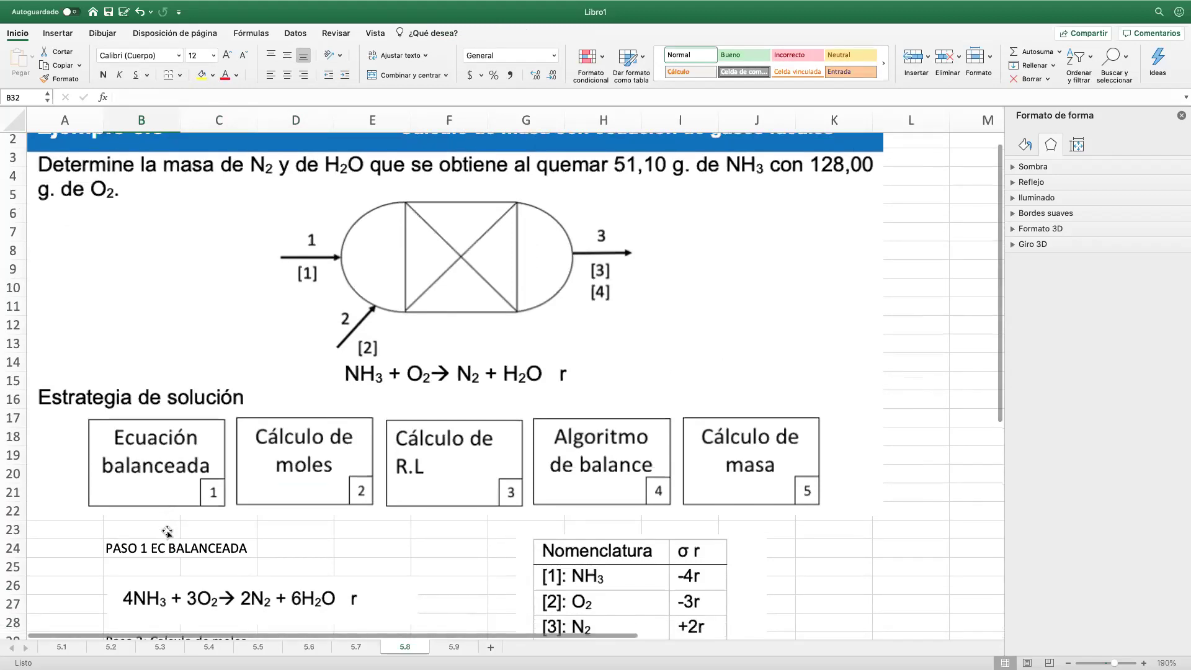
scroll(167, 532, down, 1)
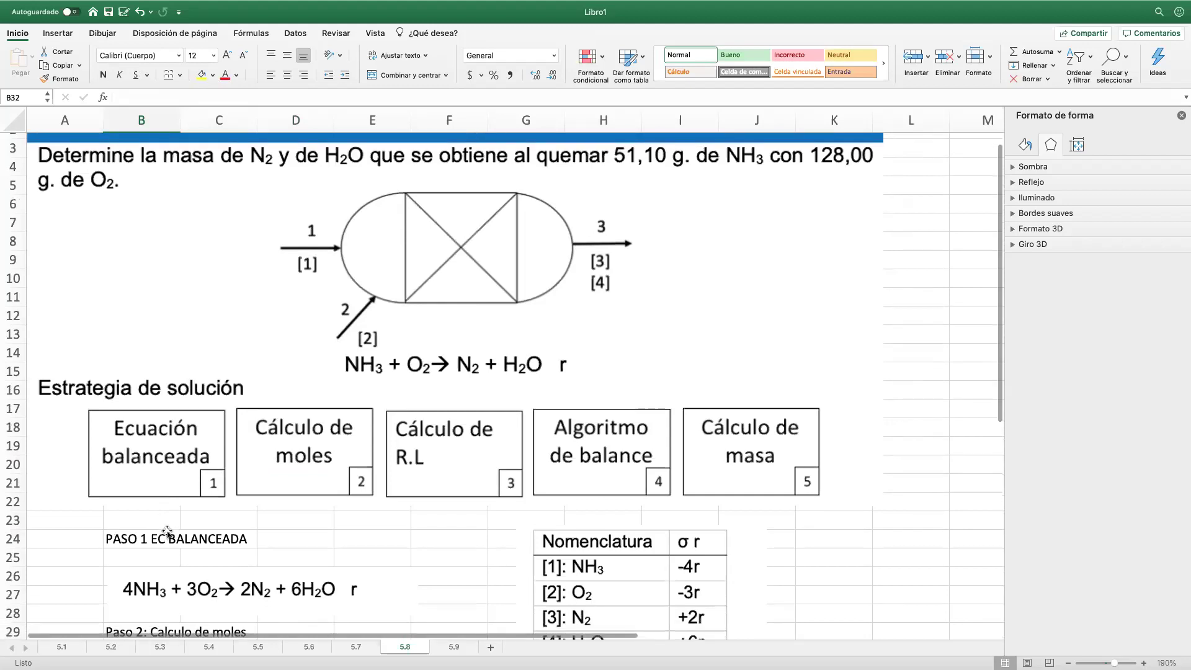
scroll(167, 532, down, 1)
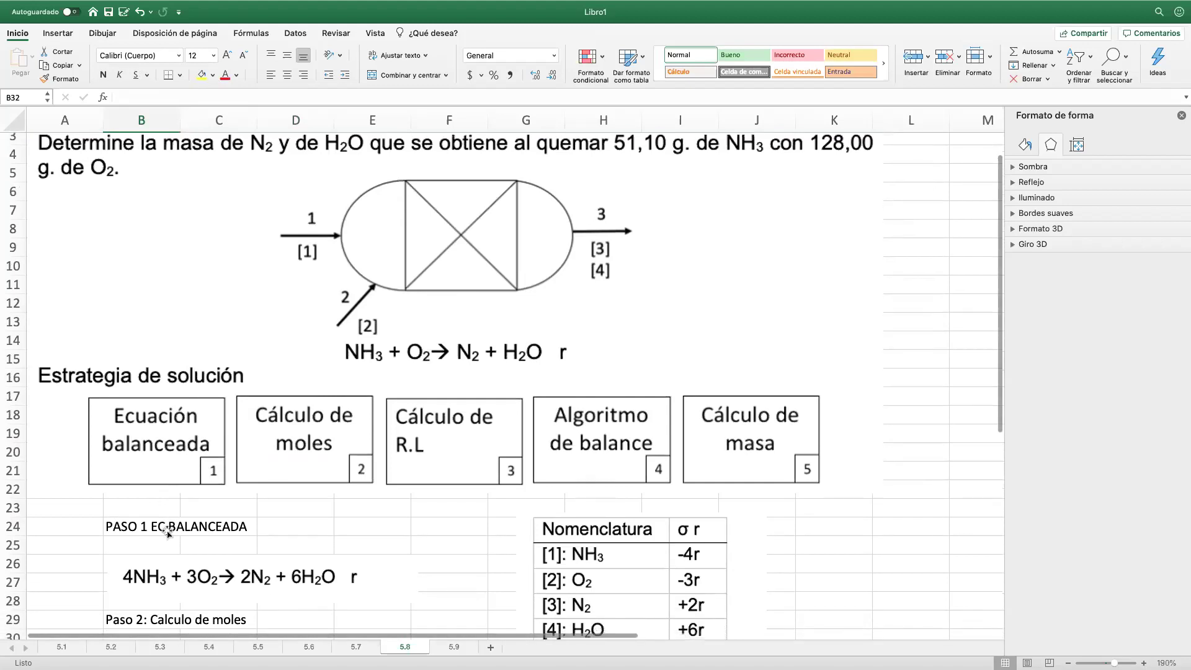
scroll(167, 532, down, 1)
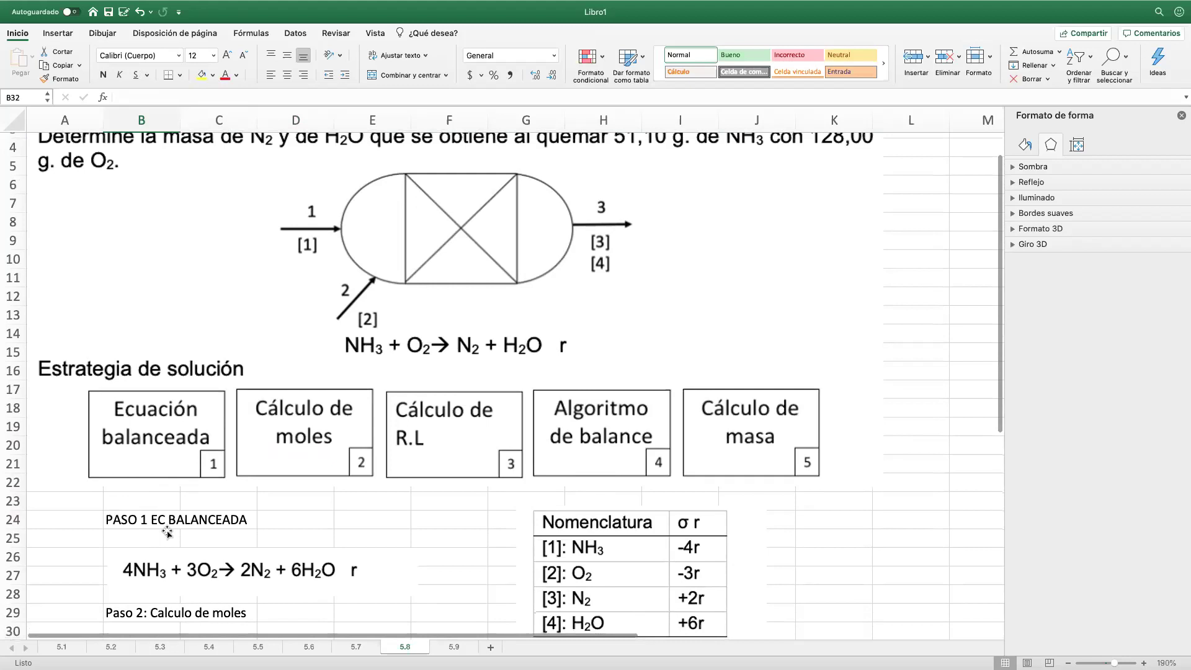
scroll(168, 532, down, 10)
click(163, 491)
text(M1)
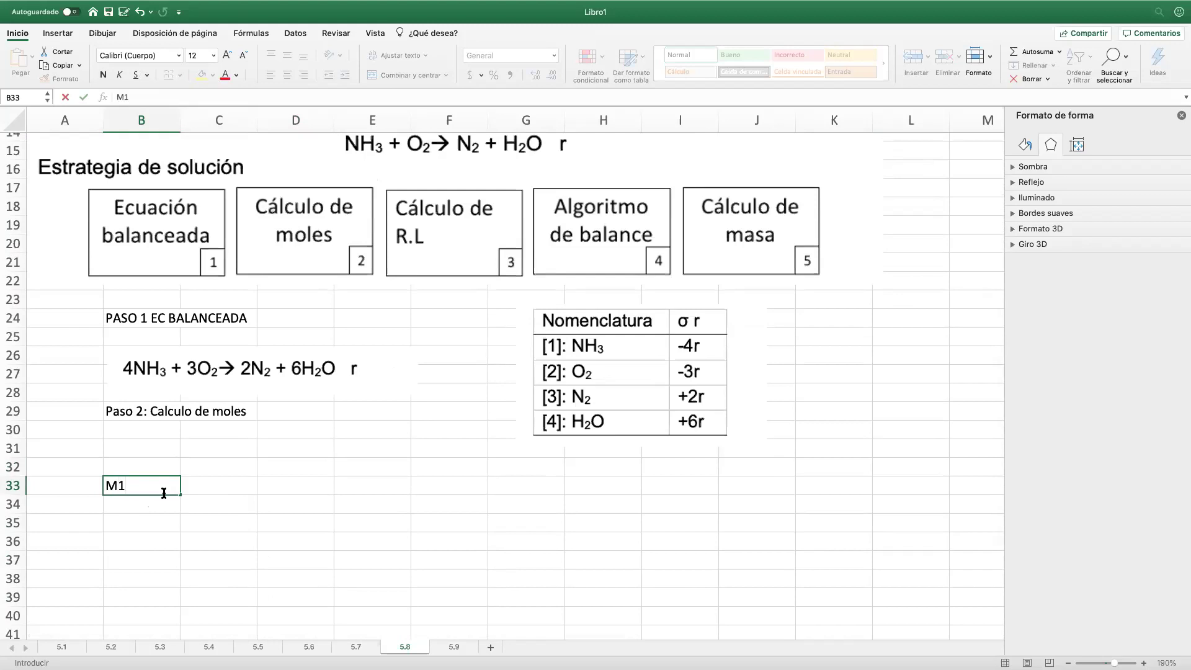
scroll(208, 453, up, 10)
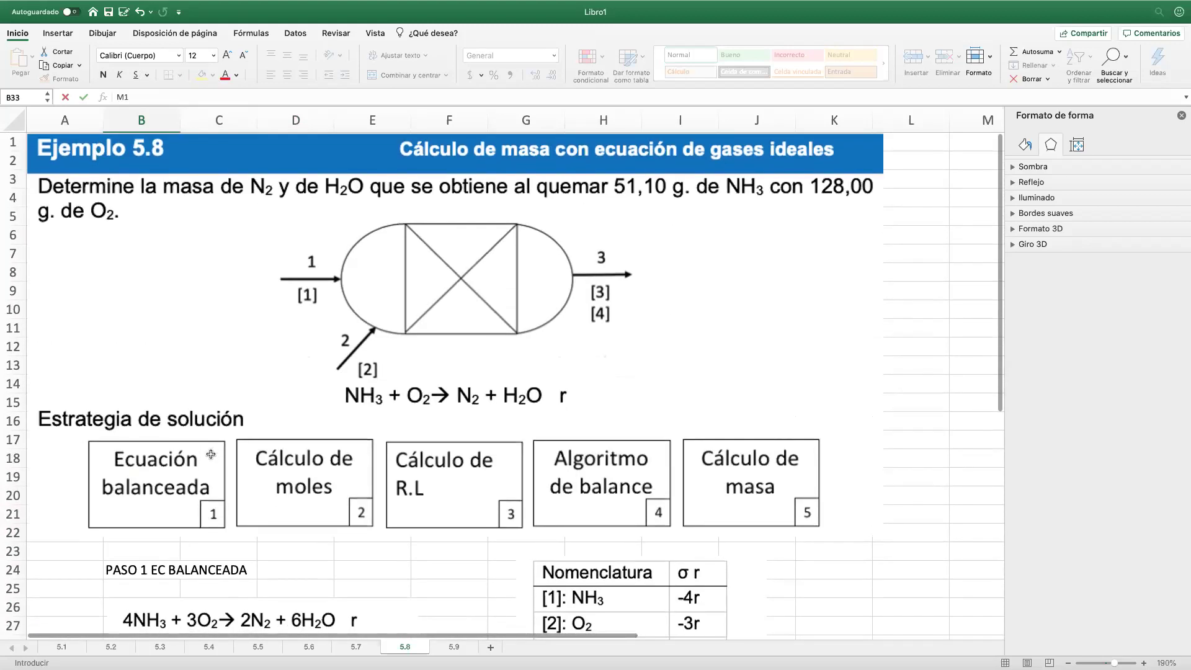
scroll(211, 456, down, 10)
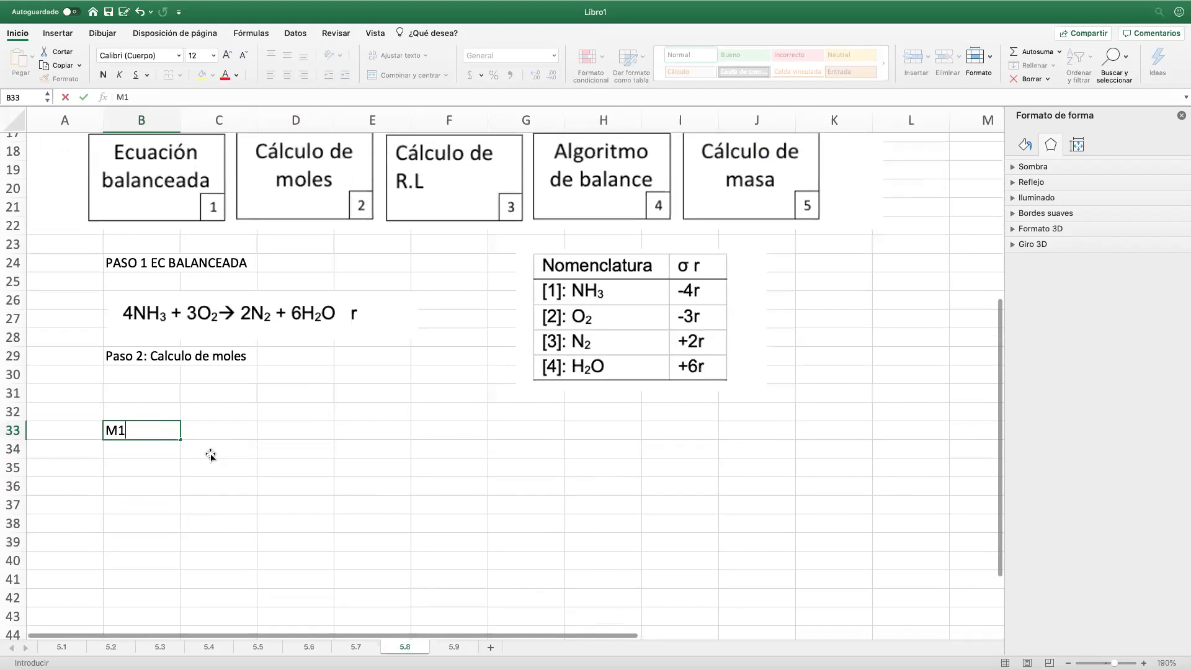
text(1=)
key(Tab)
Step: Enter 51,1 in C33 as the NH3 mass given in the problem statement
scroll(211, 456, up, 5)
scroll(211, 456, up, 4)
scroll(211, 456, left, 1)
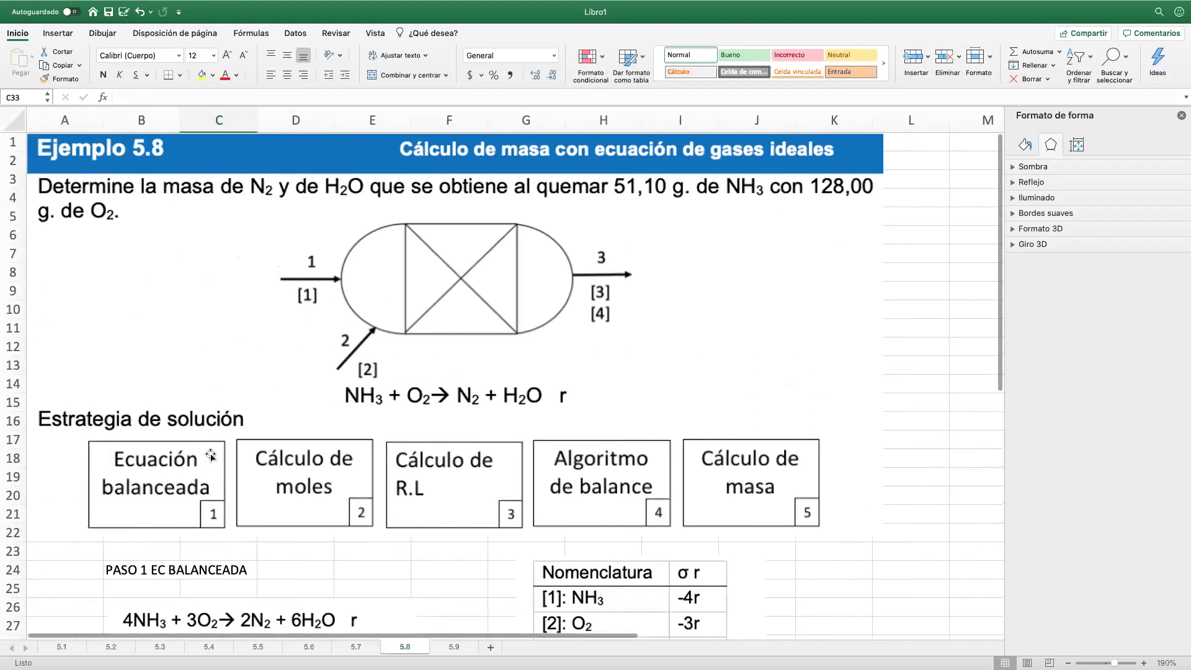
scroll(211, 456, down, 6)
text(5)
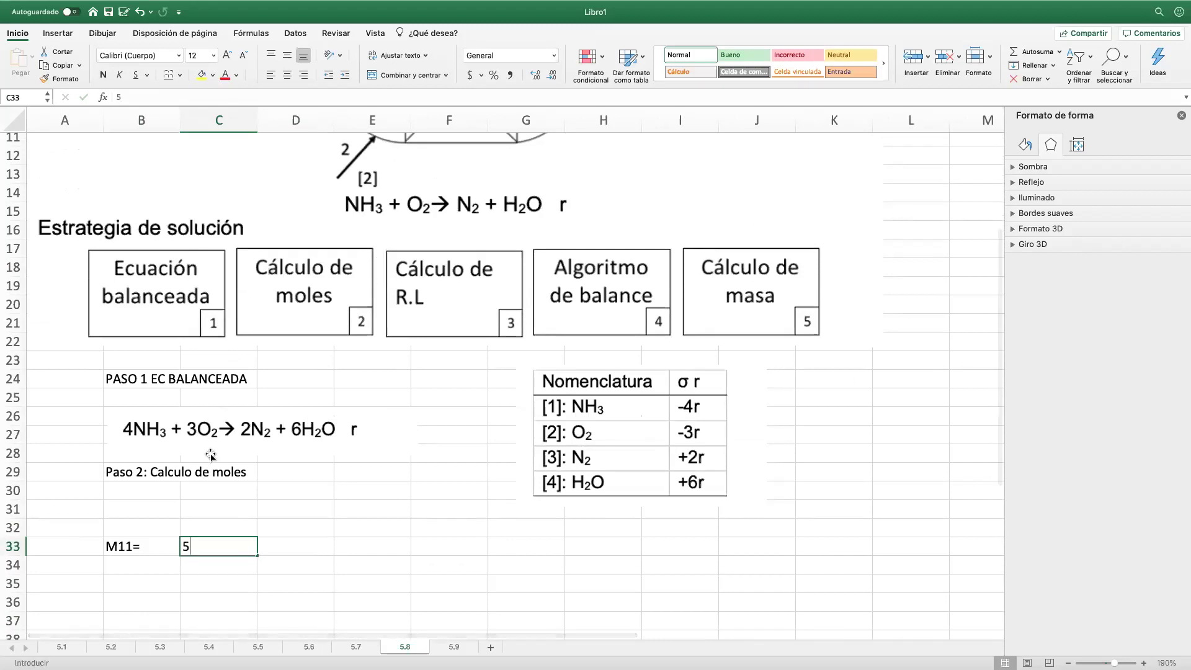
text(1,1,)
key(Return)
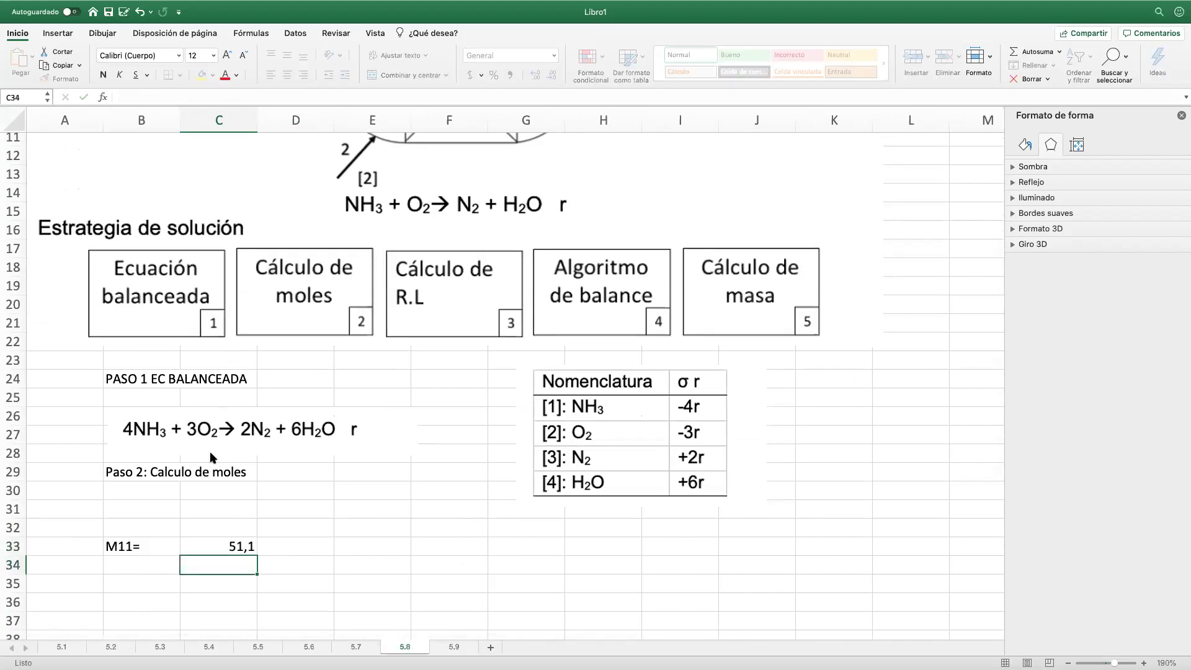
Step: Enter the heading "Datos" in B31 above the mass data
scroll(173, 484, right, 1)
click(139, 513)
text(Datos)
key(Return)
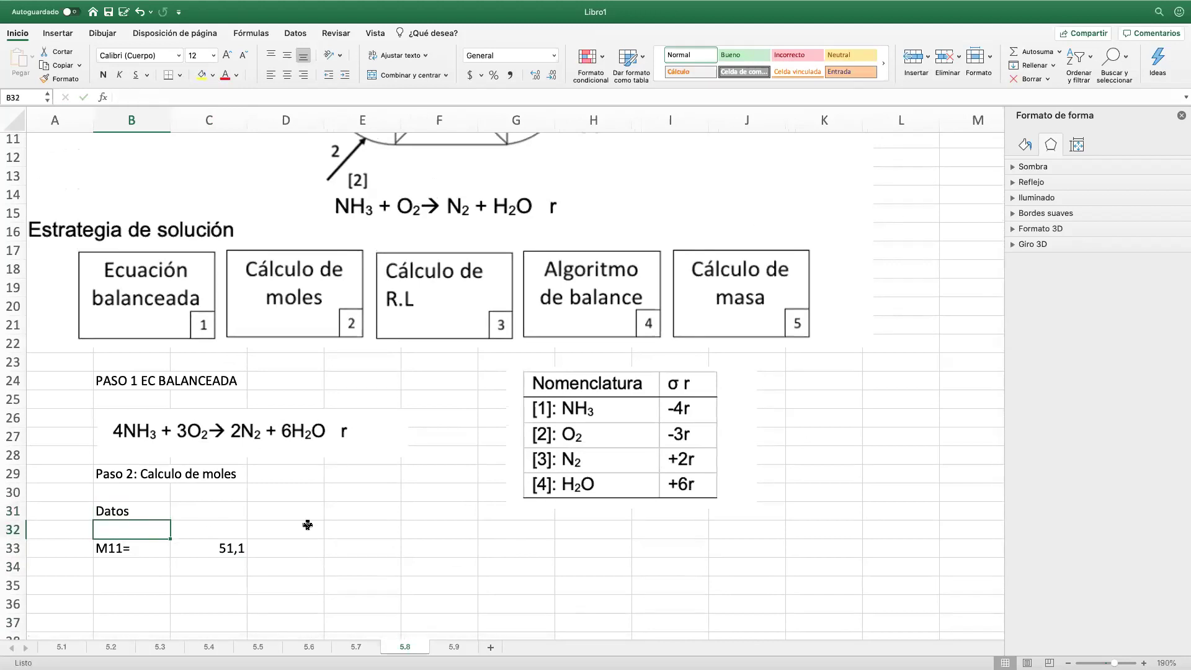
Step: Enter the label "M22=" in B34 for the oxygen mass in stream 2
scroll(191, 540, down, 1)
click(131, 556)
scroll(458, 376, up, 5)
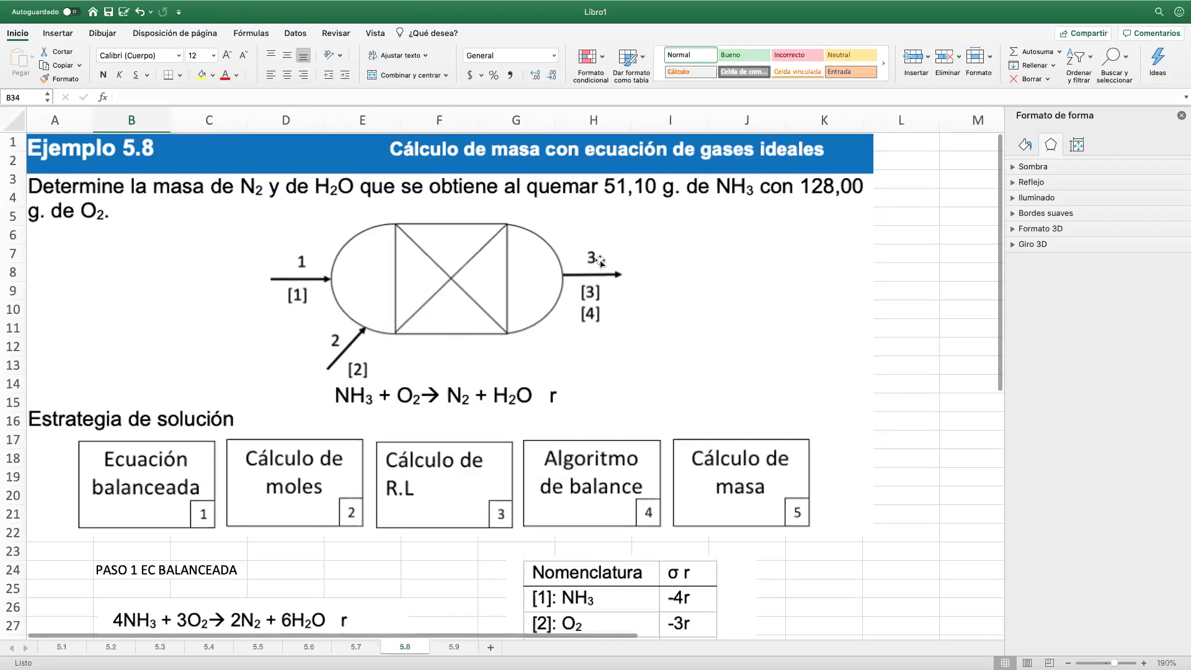
scroll(600, 262, down, 1)
scroll(725, 221, right, 1)
scroll(471, 350, down, 5)
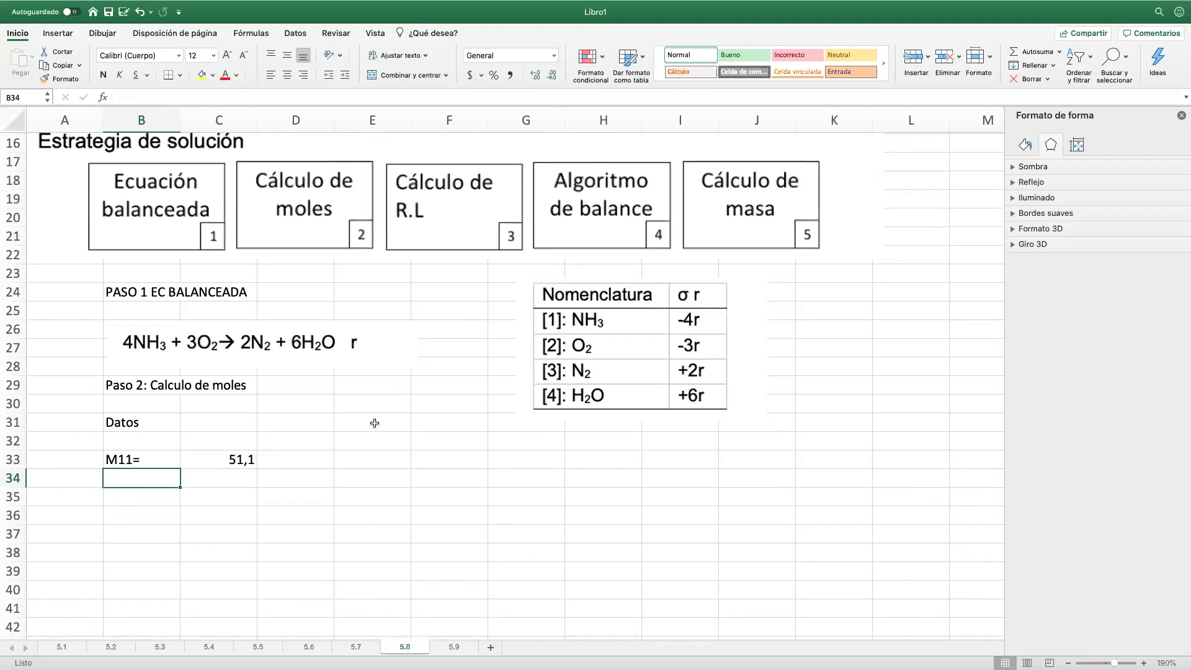
text(M2)
scroll(375, 423, up, 5)
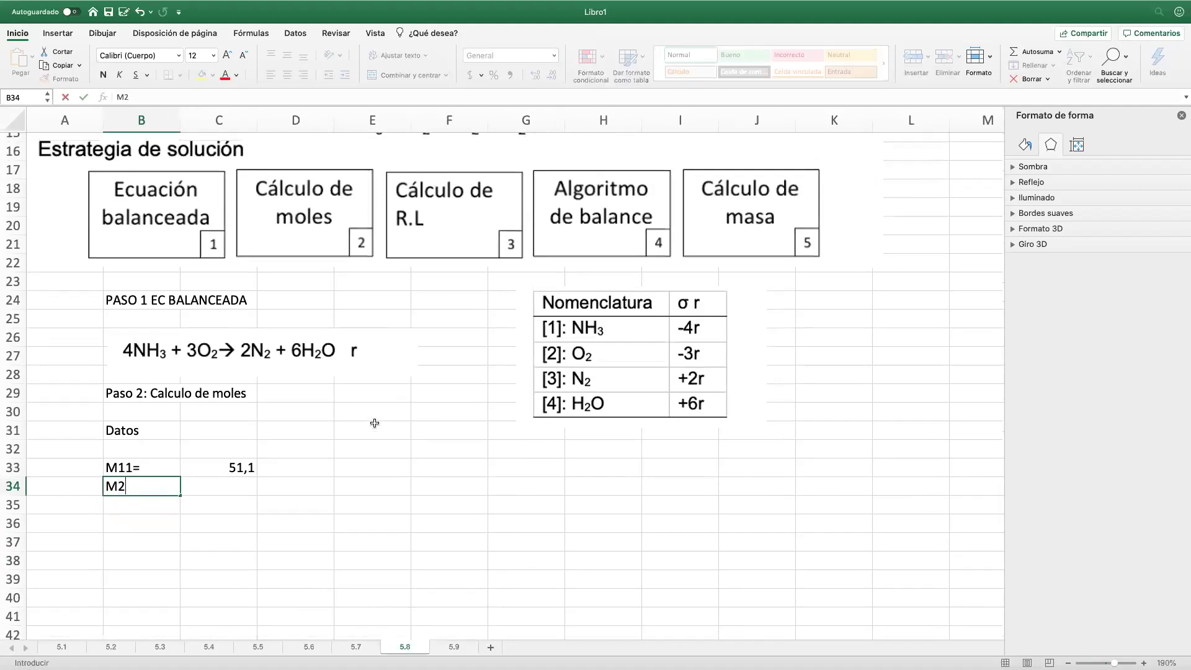
scroll(375, 423, down, 6)
text(2)
scroll(375, 423, right, 2)
scroll(374, 423, left, 1)
key(Tab)
Step: Enter 128 in C34 as the O2 mass given in the problem statement
scroll(374, 423, up, 4)
scroll(375, 423, left, 1)
scroll(375, 423, up, 3)
scroll(375, 423, left, 1)
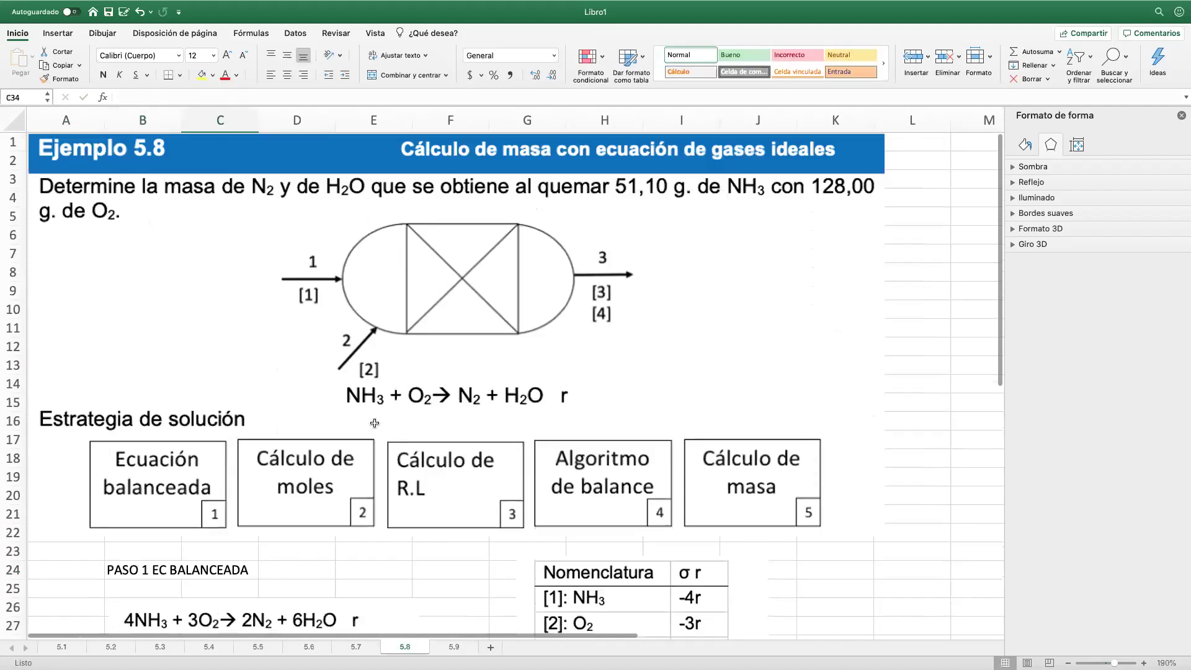
scroll(375, 423, down, 5)
text(128)
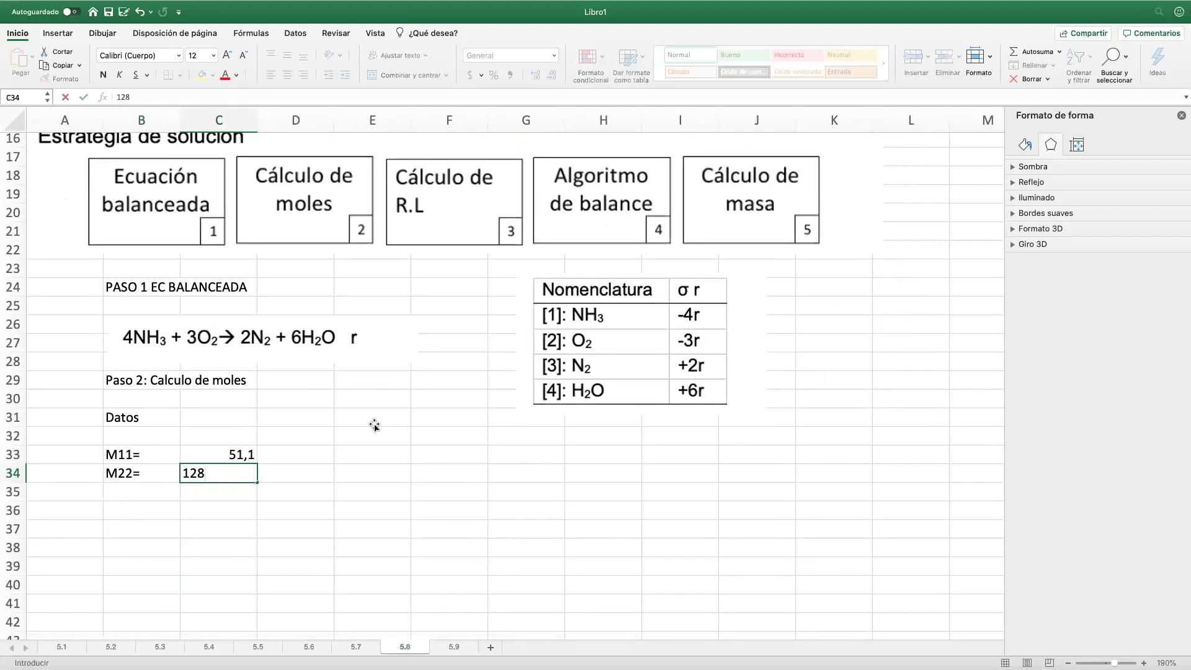
key(Tab)
Step: Enter the unit "g" in D33 and D34 beside the two masses
click(318, 453)
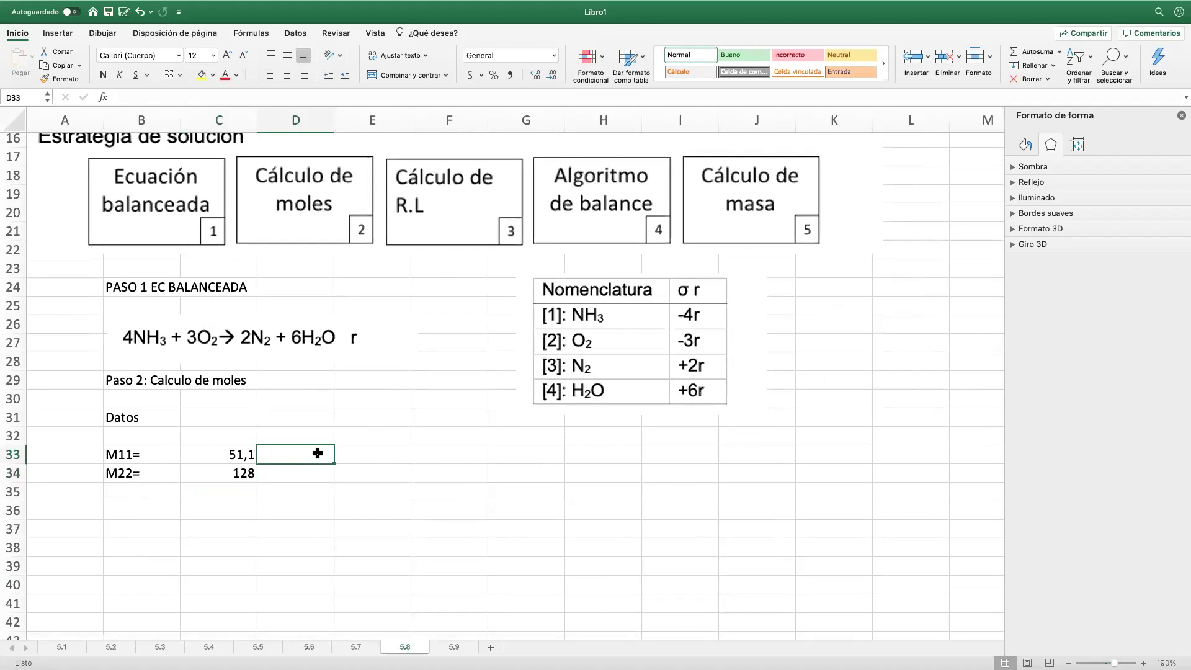
text(g)
key(Return)
text(g)
key(Return)
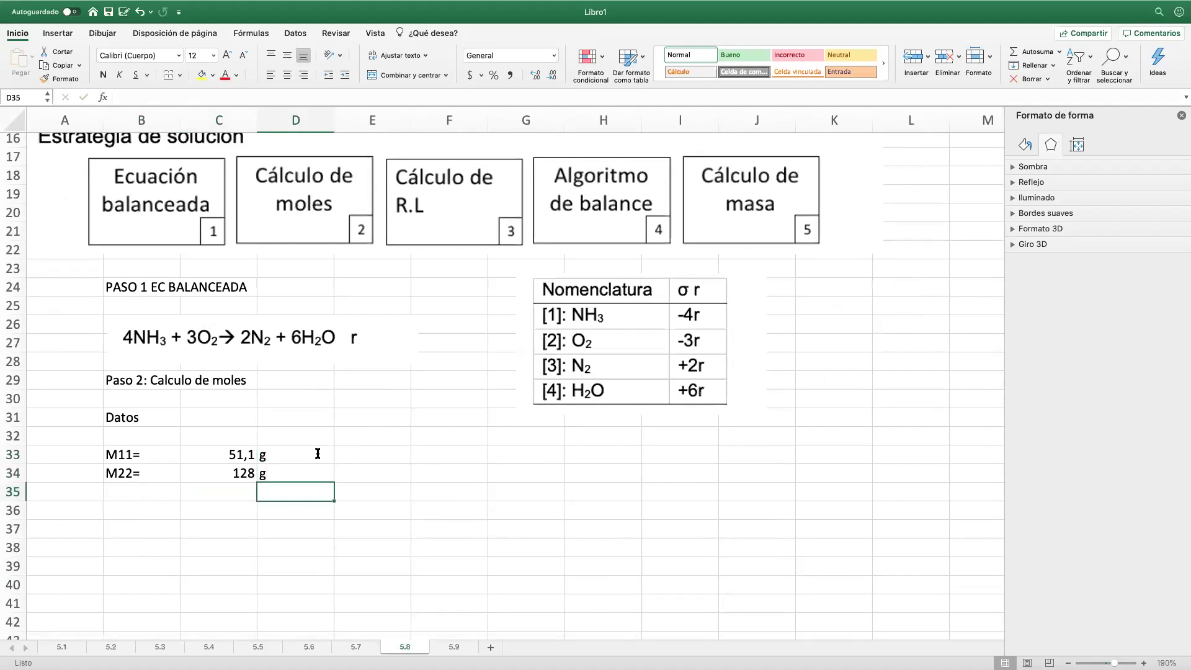
Step: Enter the label "N11=" in B36 for the moles of NH3
click(154, 514)
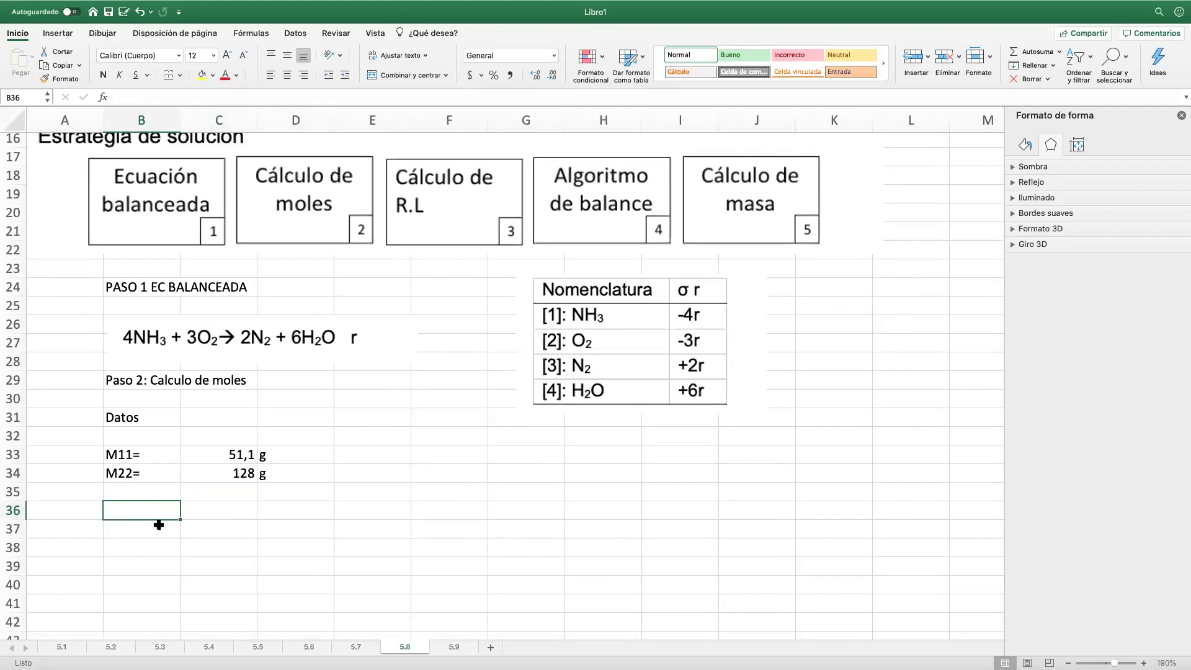
text(N)
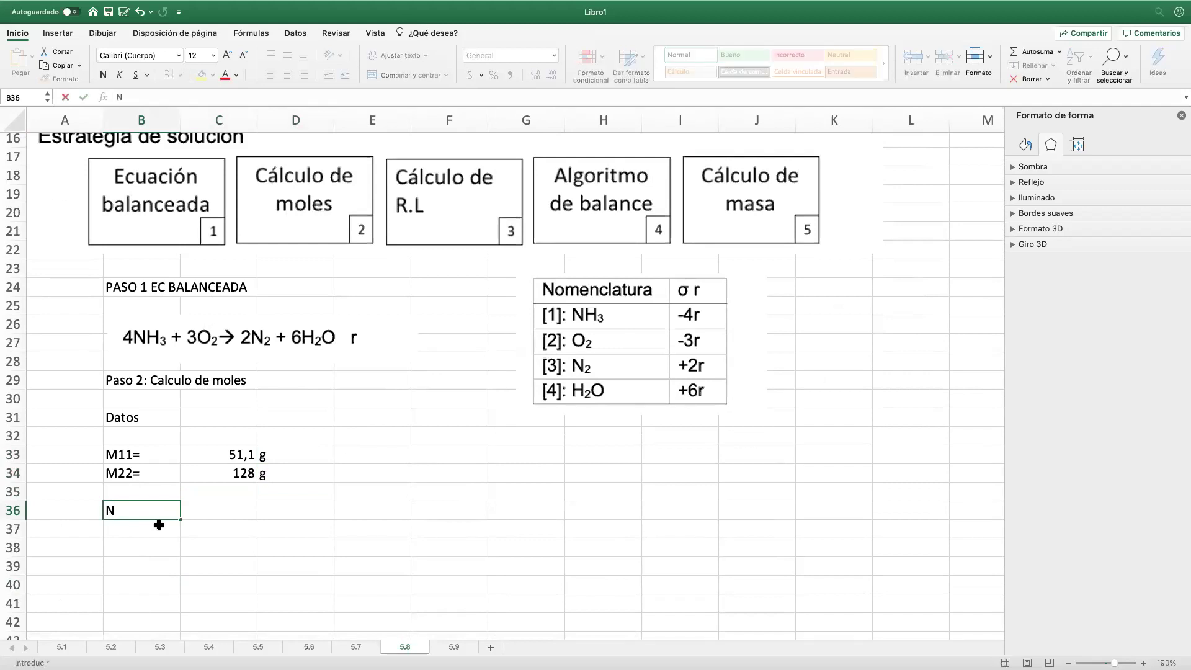
text(11=)
key(Tab)
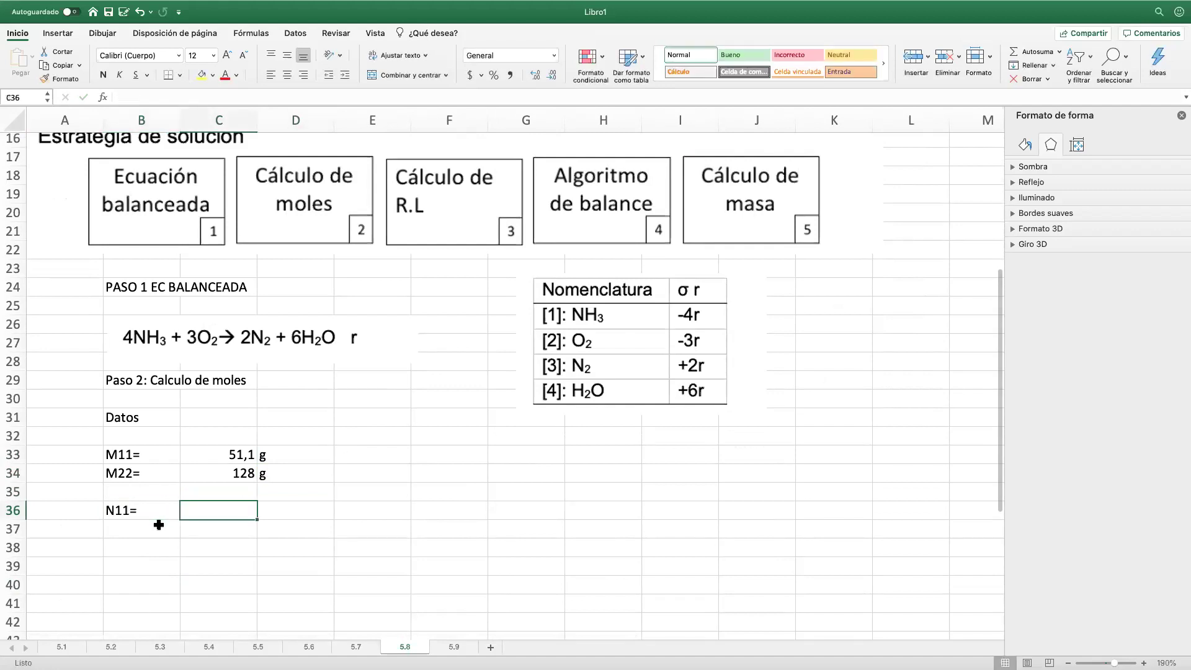
Step: Enter the heading "PA" in E32, with 17 for NH3 in E33 and 32 for O2 in E34
click(367, 440)
text(PA)
key(Return)
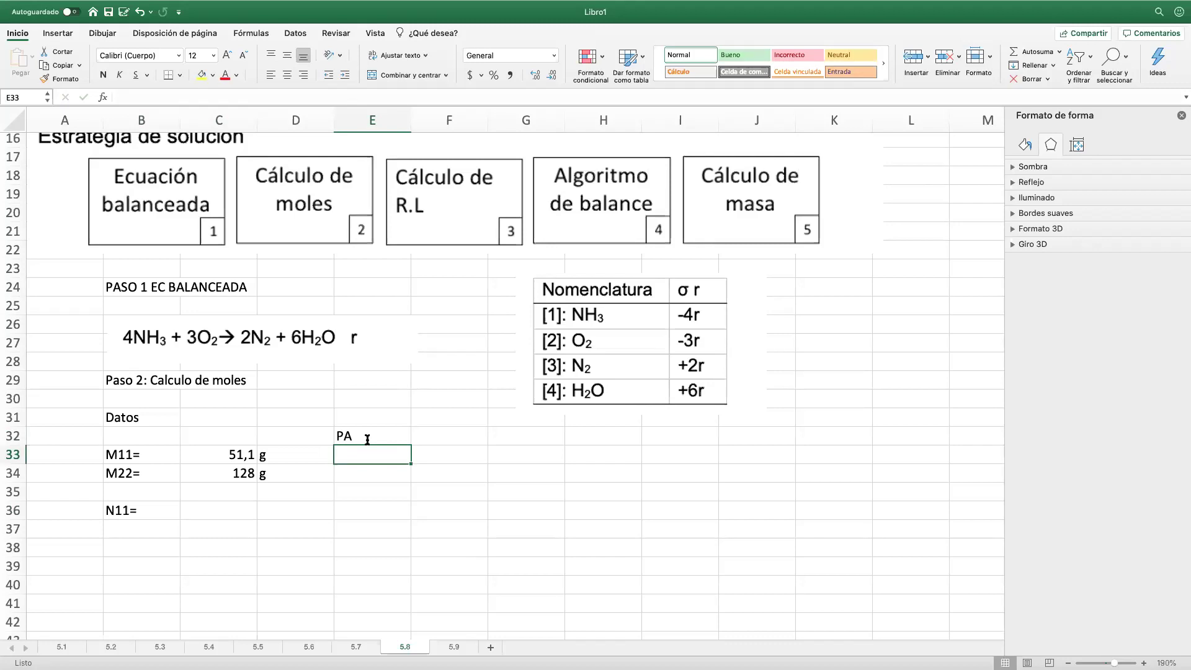
text(17)
key(Return)
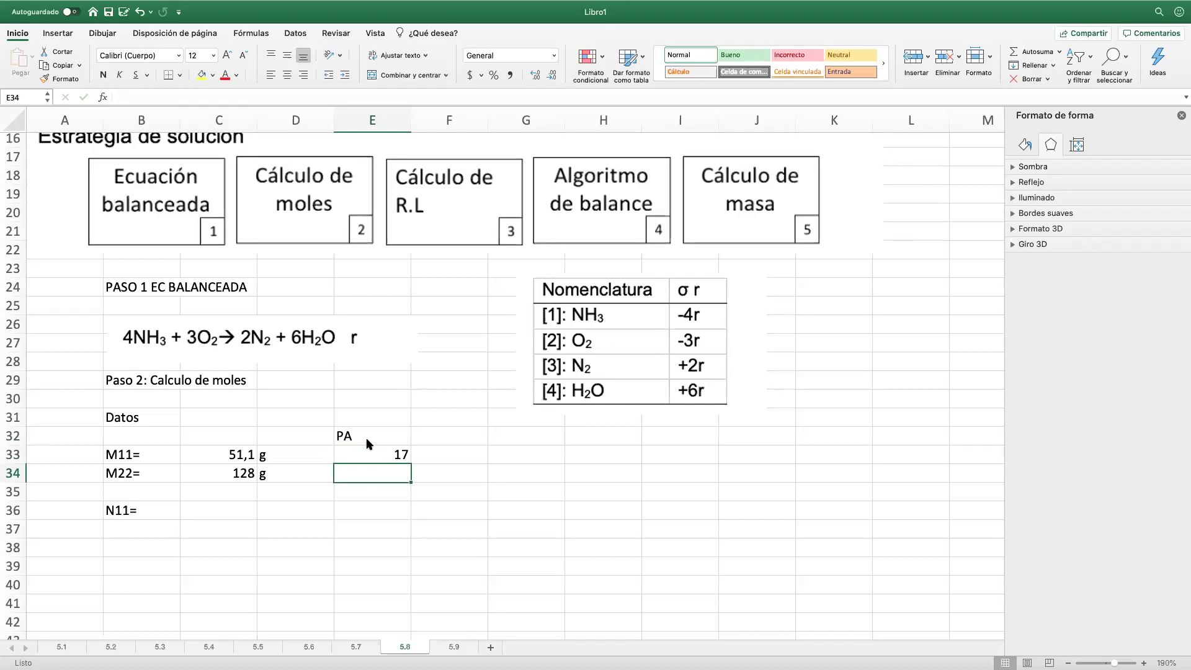
text(32)
key(Return)
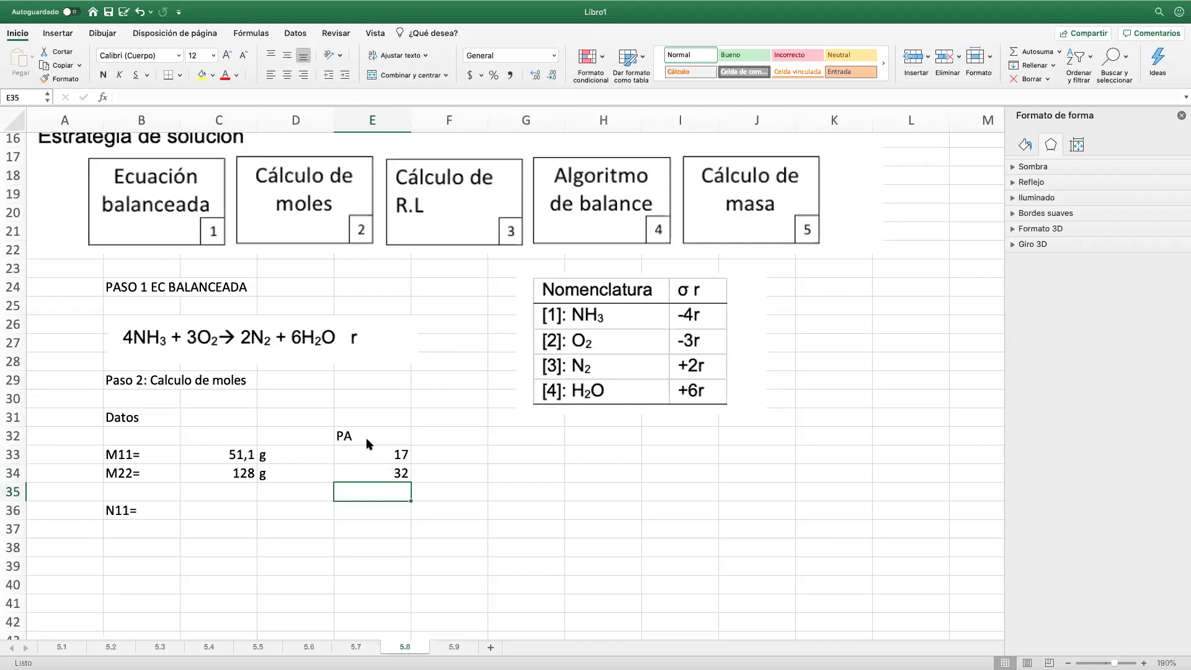
Step: Replace the heading in E32 with "PM" for the molecular weights
scroll(369, 443, up, 1)
click(365, 452)
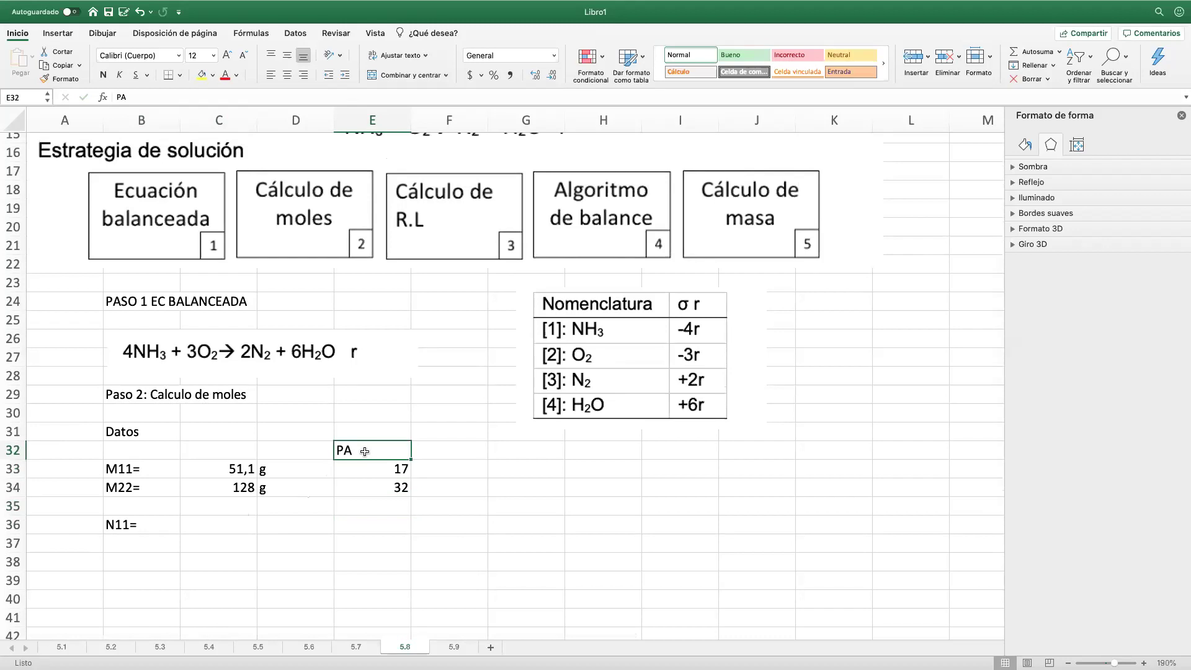
text(PM)
key(Return)
Step: Write the formula note "n=m/PM" in G33 beside the molecular weights
click(299, 511)
click(225, 528)
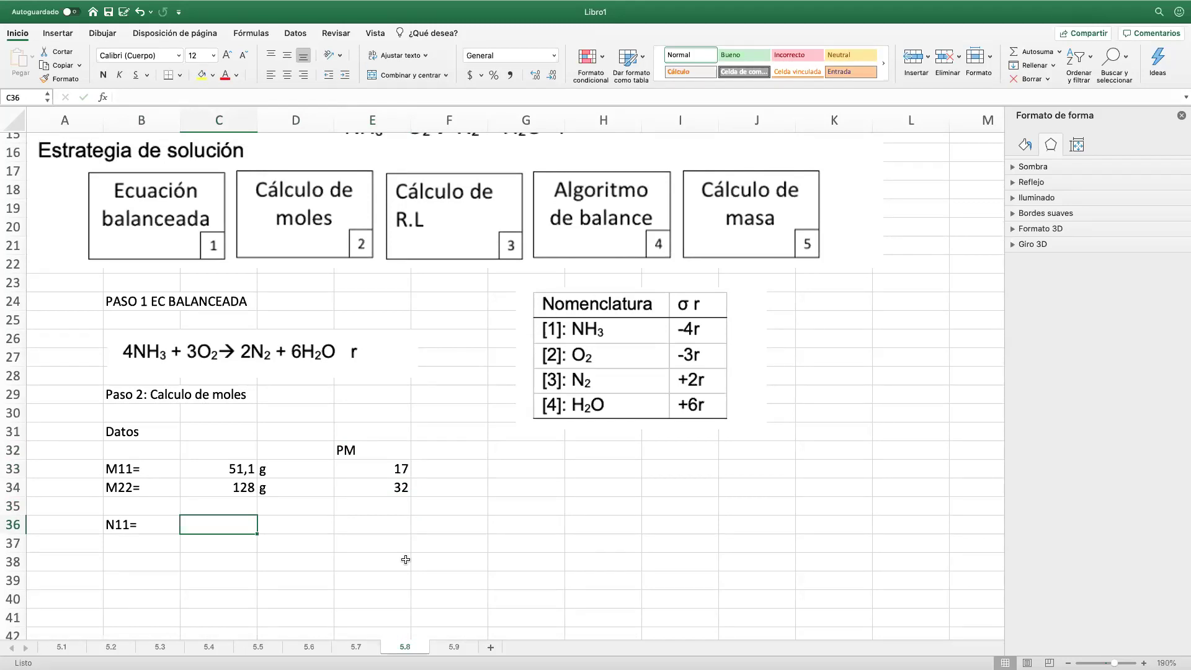
click(509, 473)
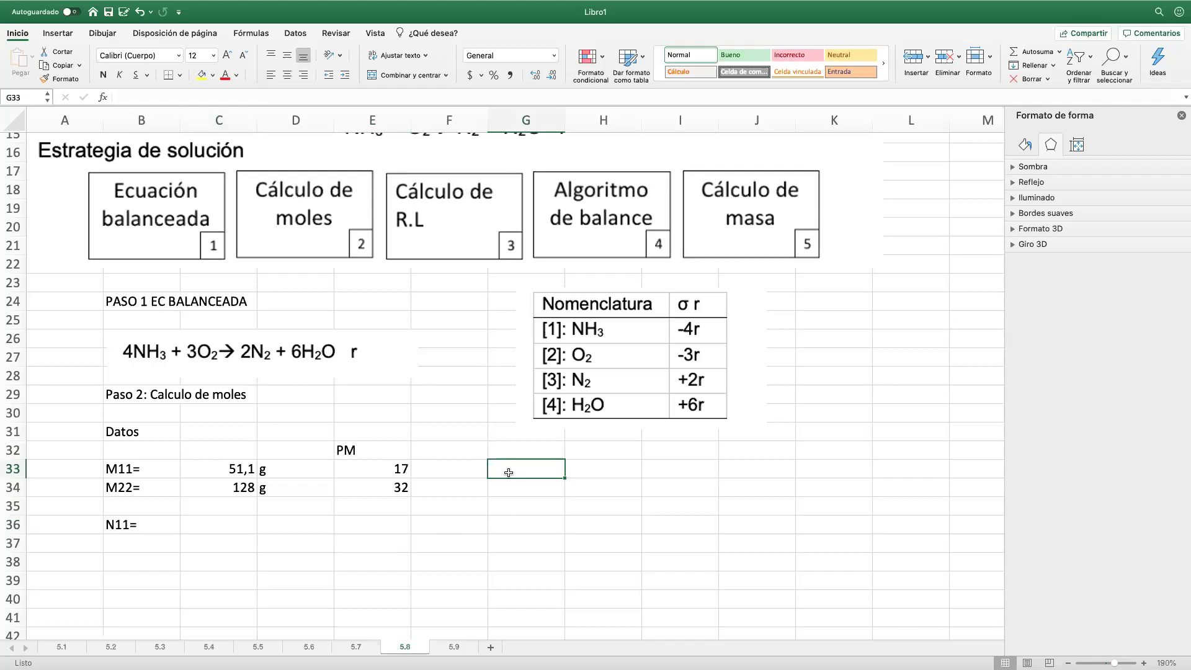
text(n=m/PM)
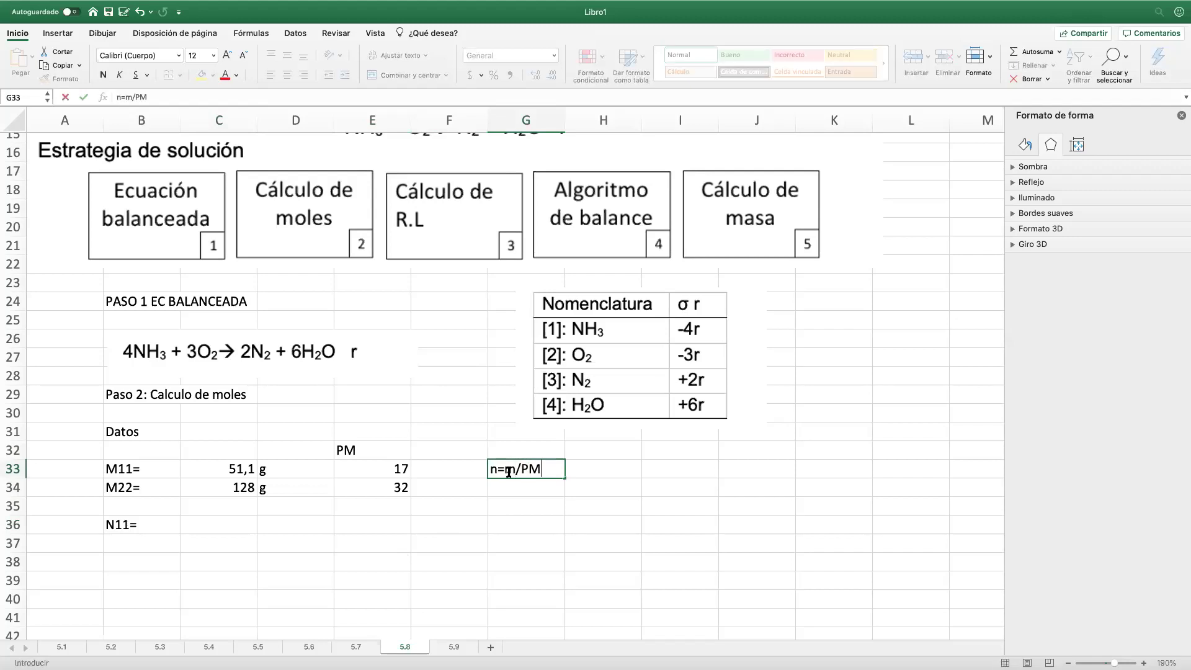
key(Return)
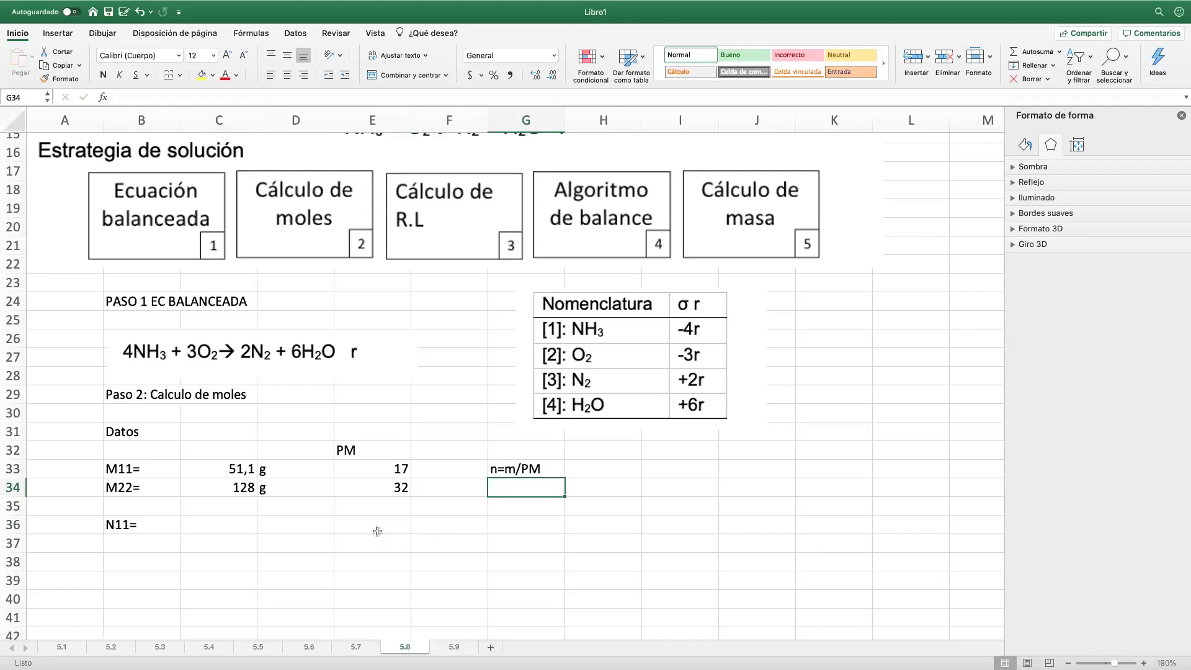
Step: Calculate the moles of NH3 in C36 by dividing the mass in C33 by the molecular weight in E33
click(231, 521)
text(+)
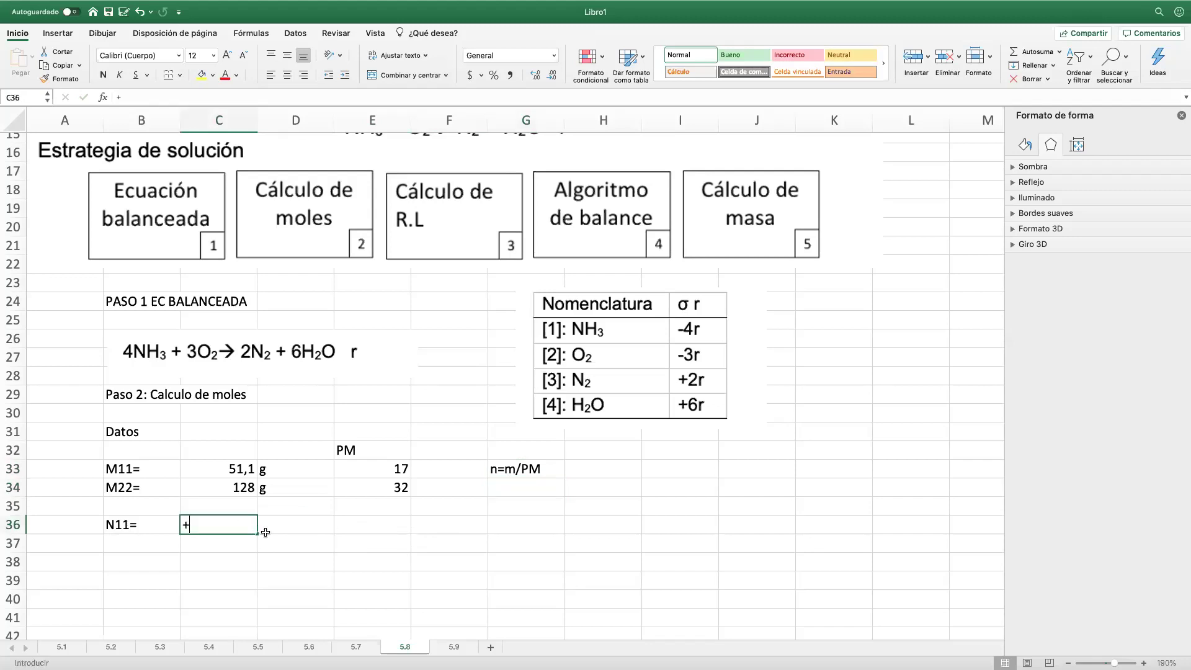
click(242, 470)
text(/)
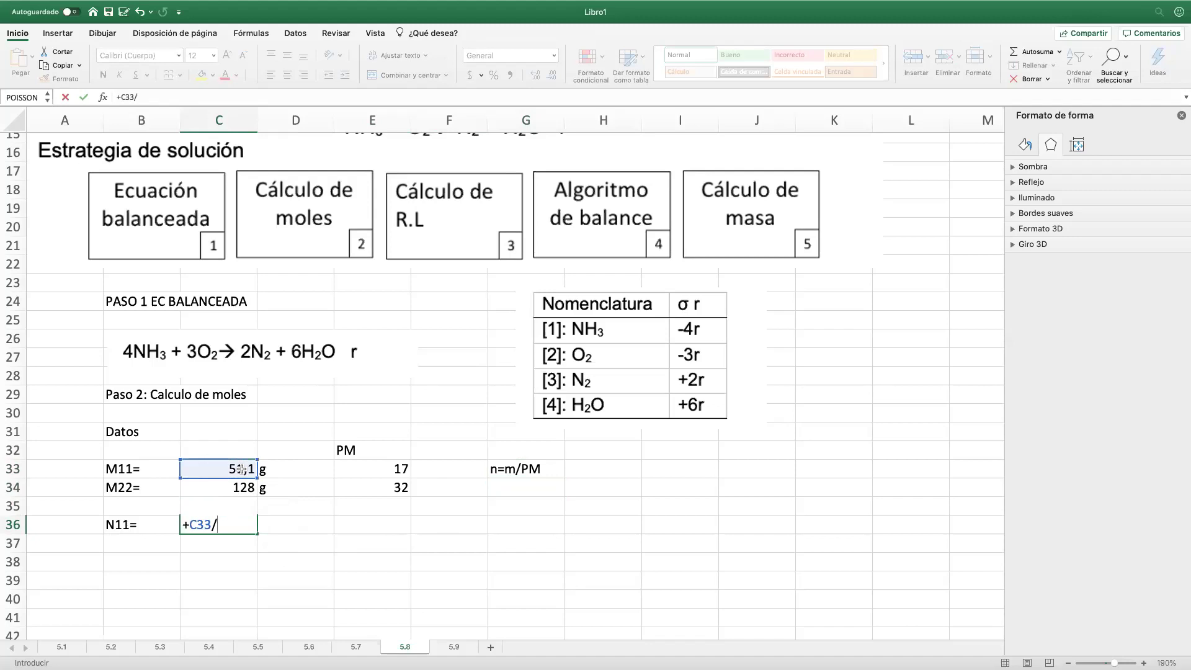
click(364, 468)
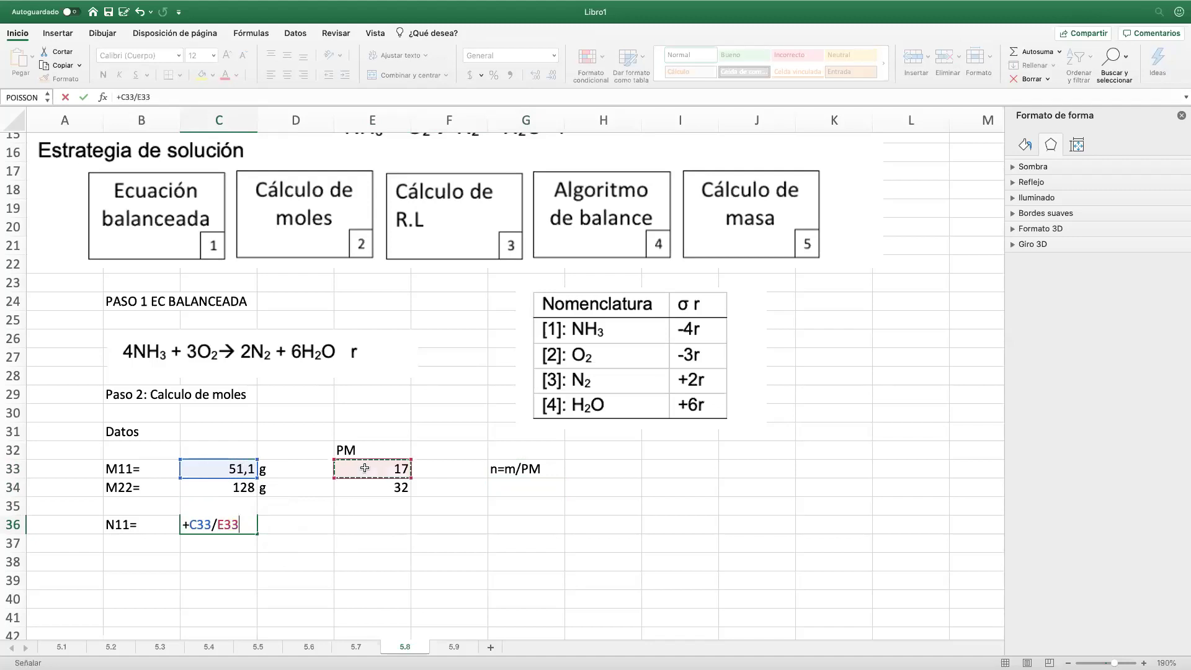
key(Return)
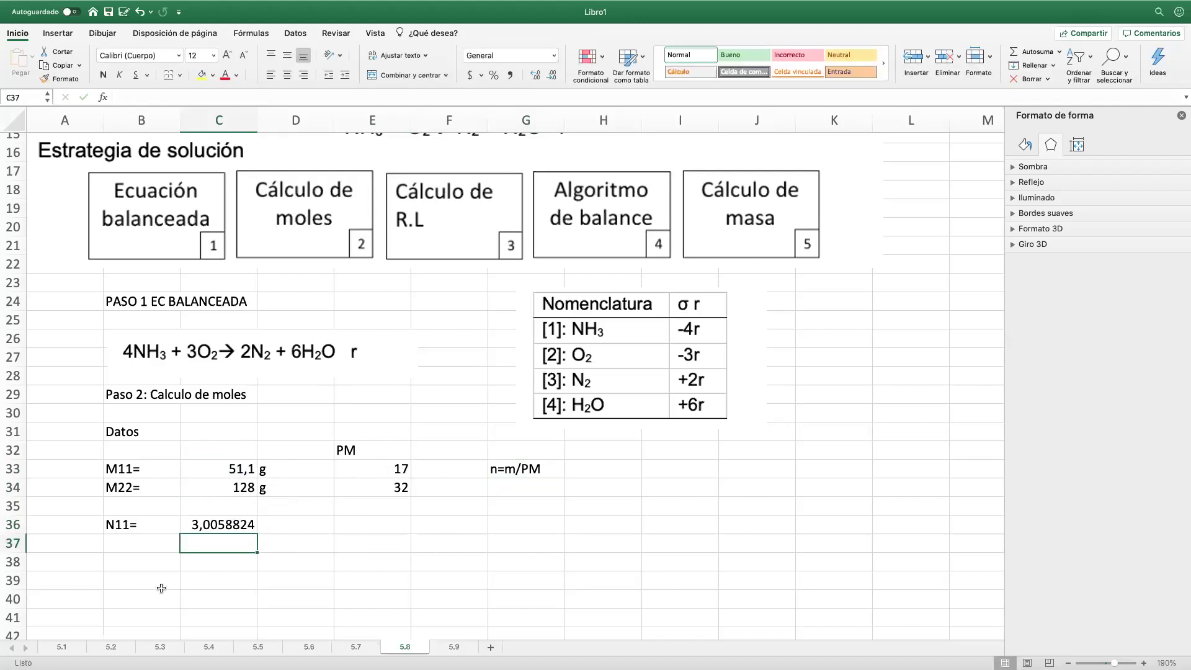
Step: Label B37 "N22=" and calculate the moles of O2 in C37 as C34 divided by E34
click(152, 562)
click(145, 544)
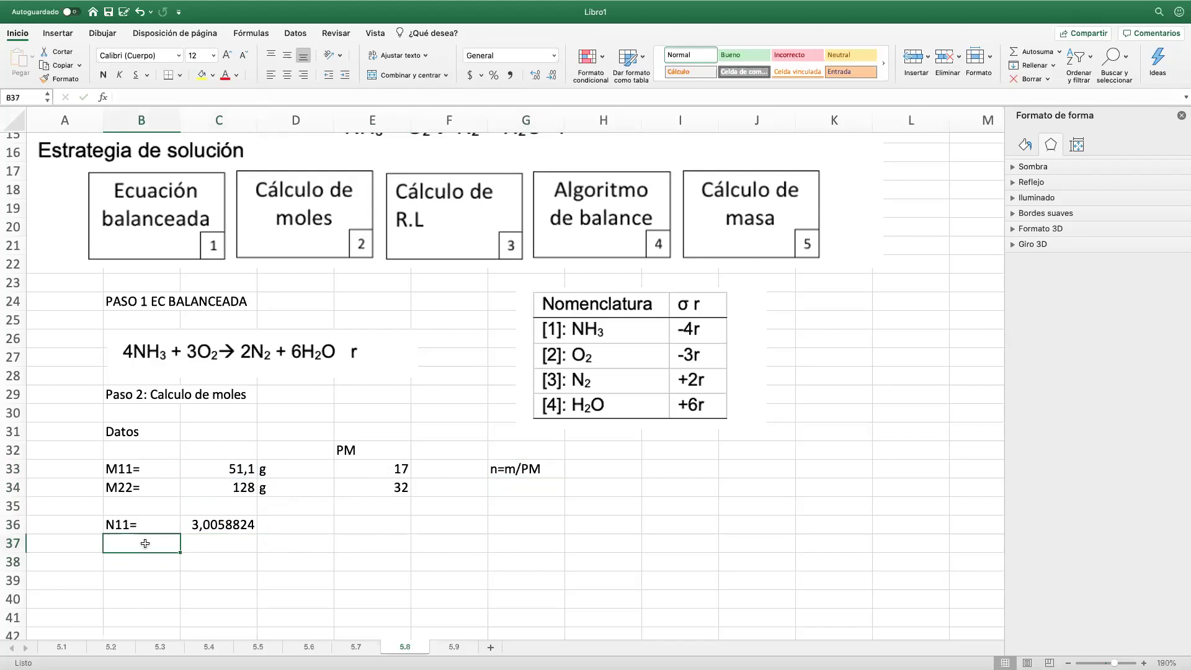
text(N22=)
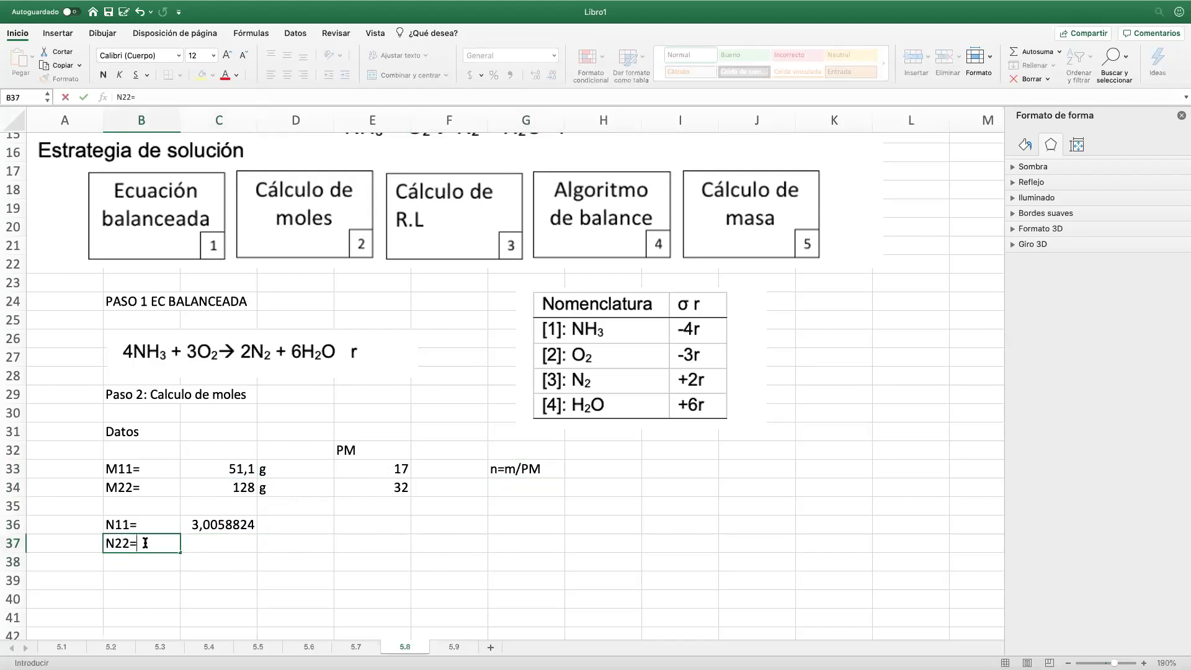
key(Tab)
text(+)
click(222, 490)
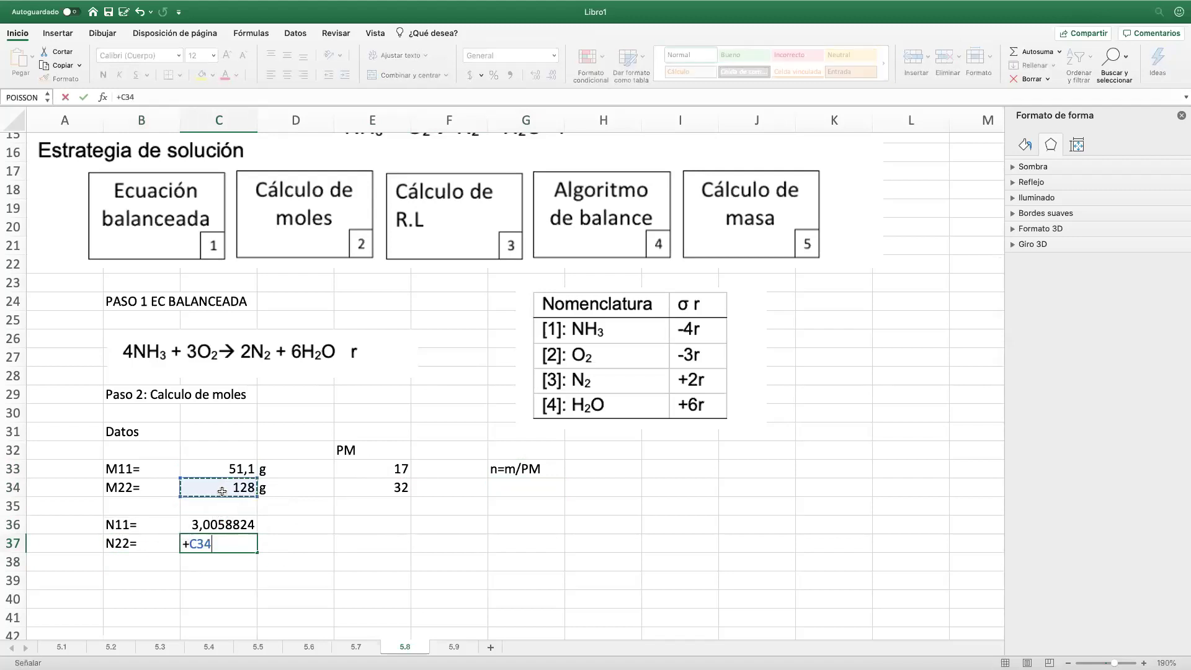
text(/)
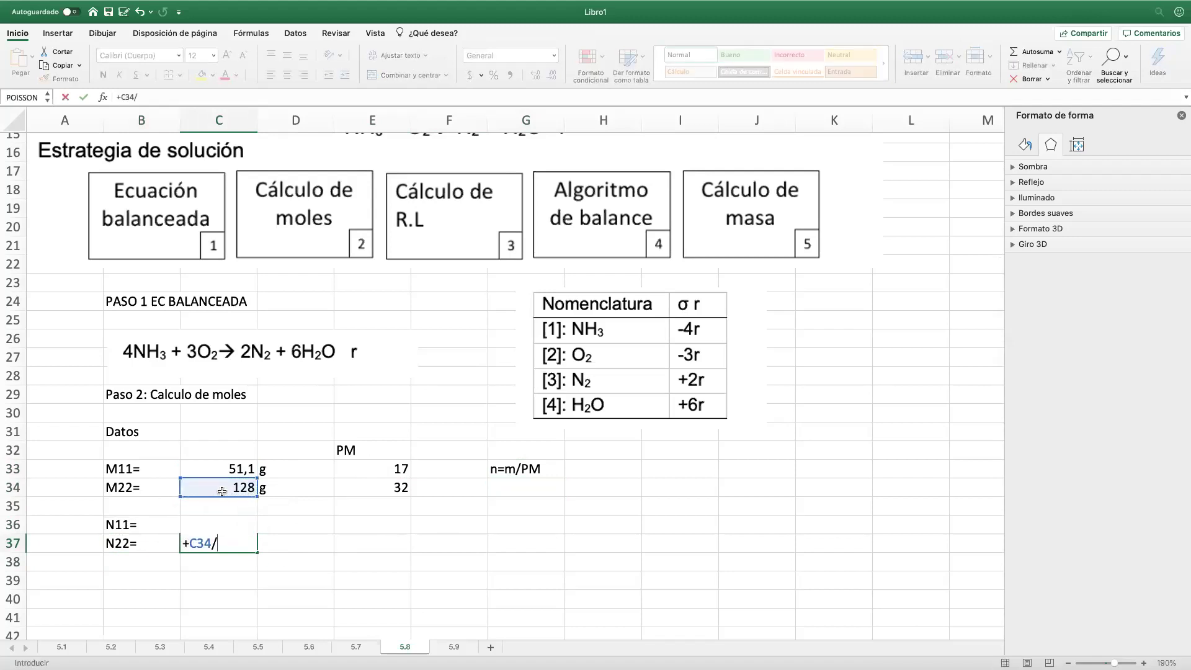
click(400, 487)
key(Return)
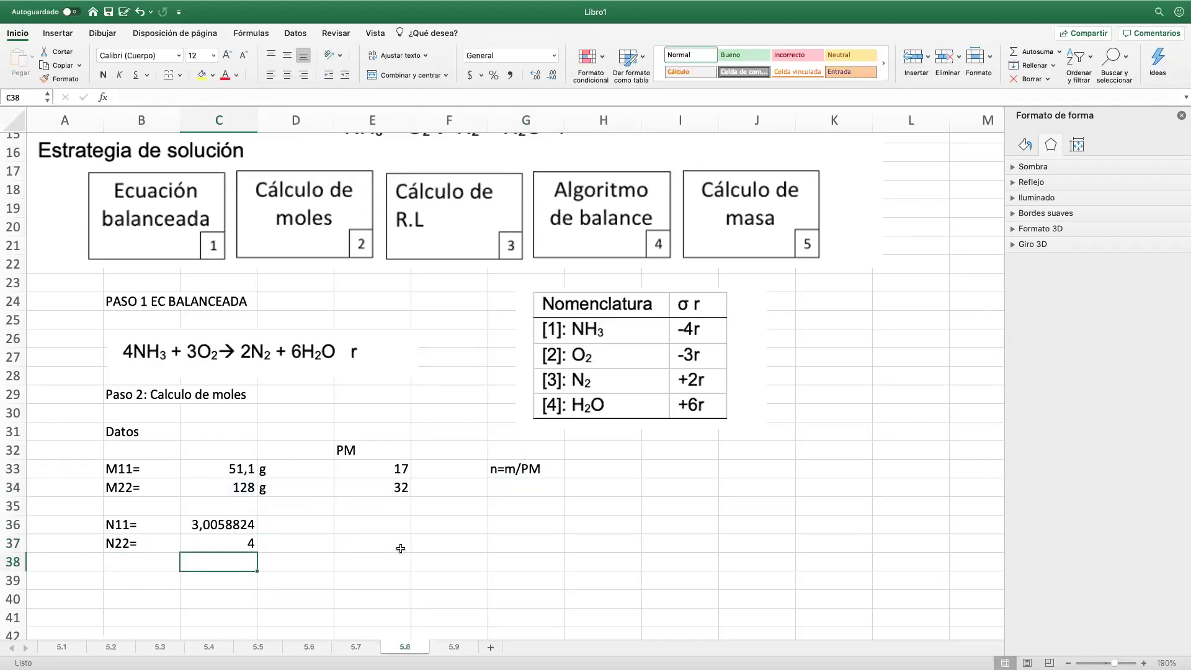
Step: Enter the unit "mol/h" in D36 and copy it down to D37 for both mole values
click(297, 524)
text(mol)
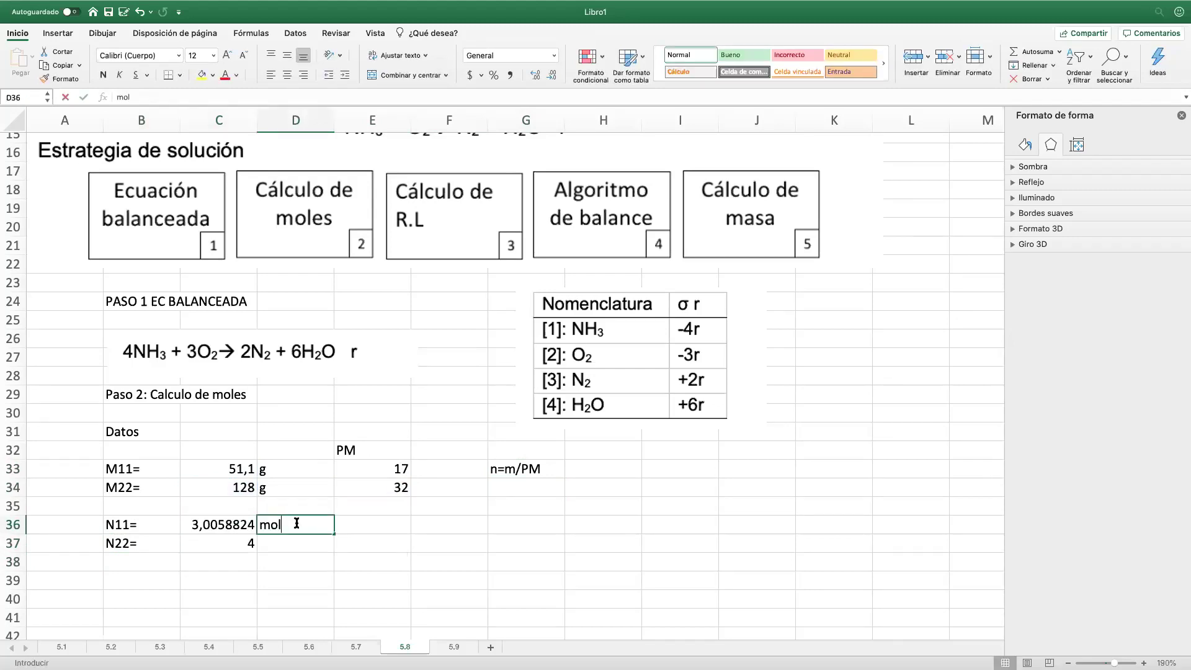
text(/h)
key(Return)
click(310, 526)
drag(333, 543, 378, 550)
click(281, 566)
click(205, 581)
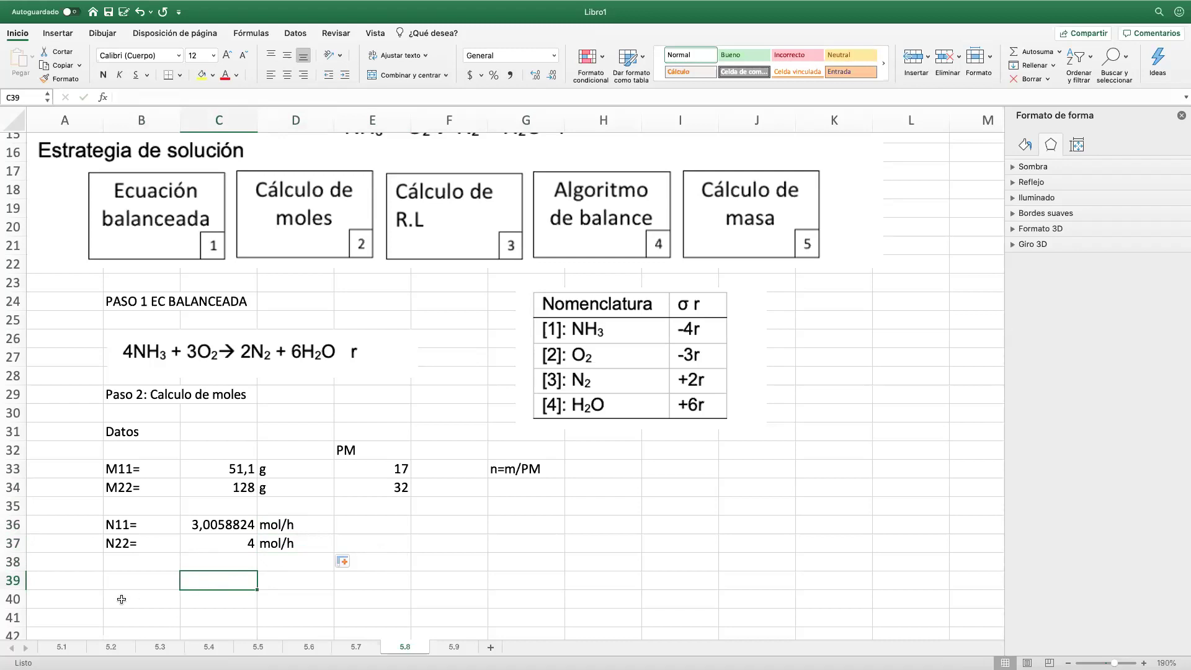
Step: Reduce the NH3 moles value in C36 to one decimal place
scroll(120, 598, down, 1)
click(230, 507)
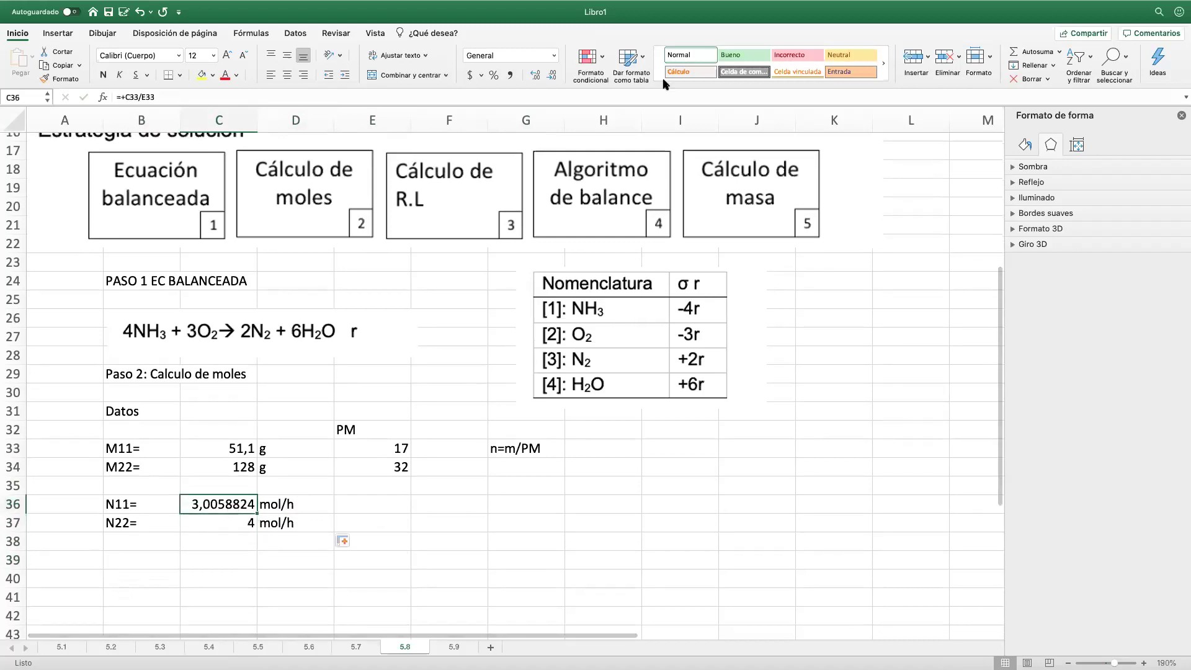
click(550, 75)
click(550, 75)
click(550, 75)
click(550, 75)
click(550, 75)
click(550, 75)
Step: Enter the heading "Paso 3 Calculo de RL" in B39
click(249, 574)
click(152, 565)
text(Paso 3)
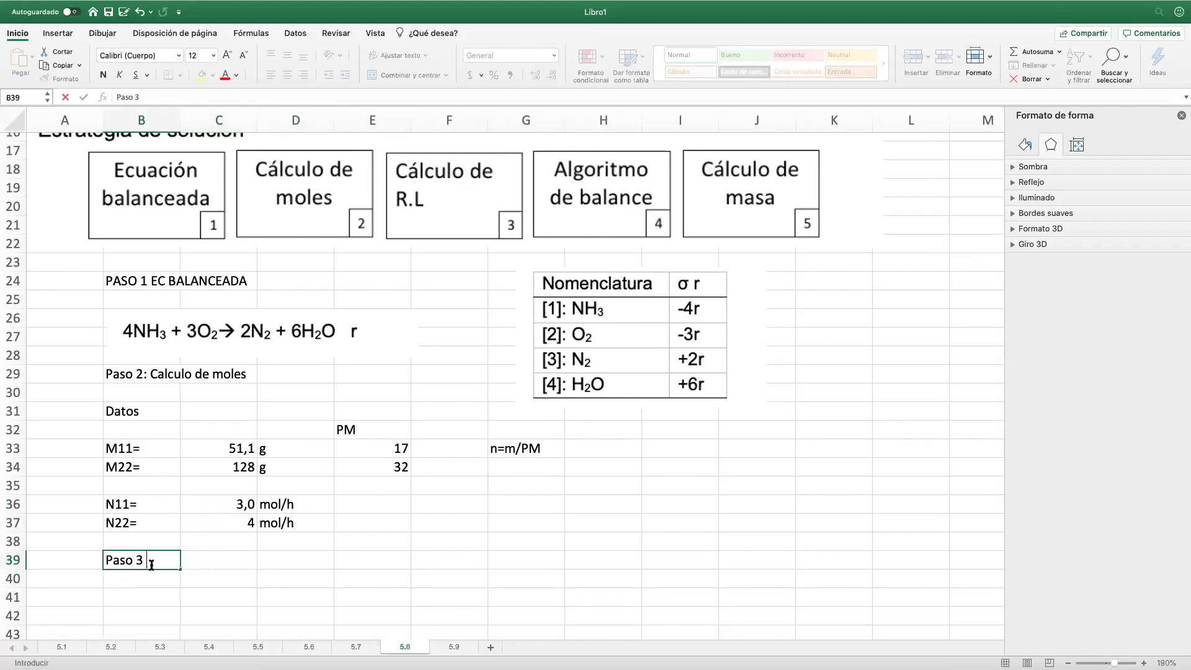
text( Calculo de RL)
key(Return)
Step: Calculate the limiting reactant ratio for NH3 in C41 as C36 divided by its coefficient 4
key(Down)
key(Right)
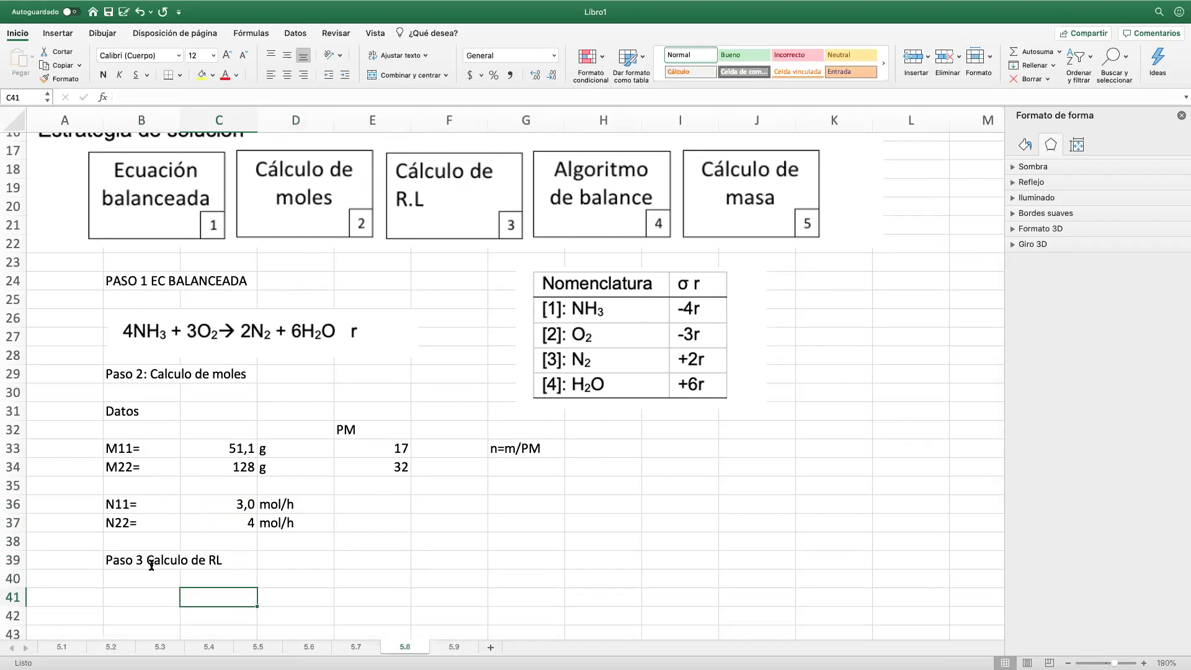
text(+)
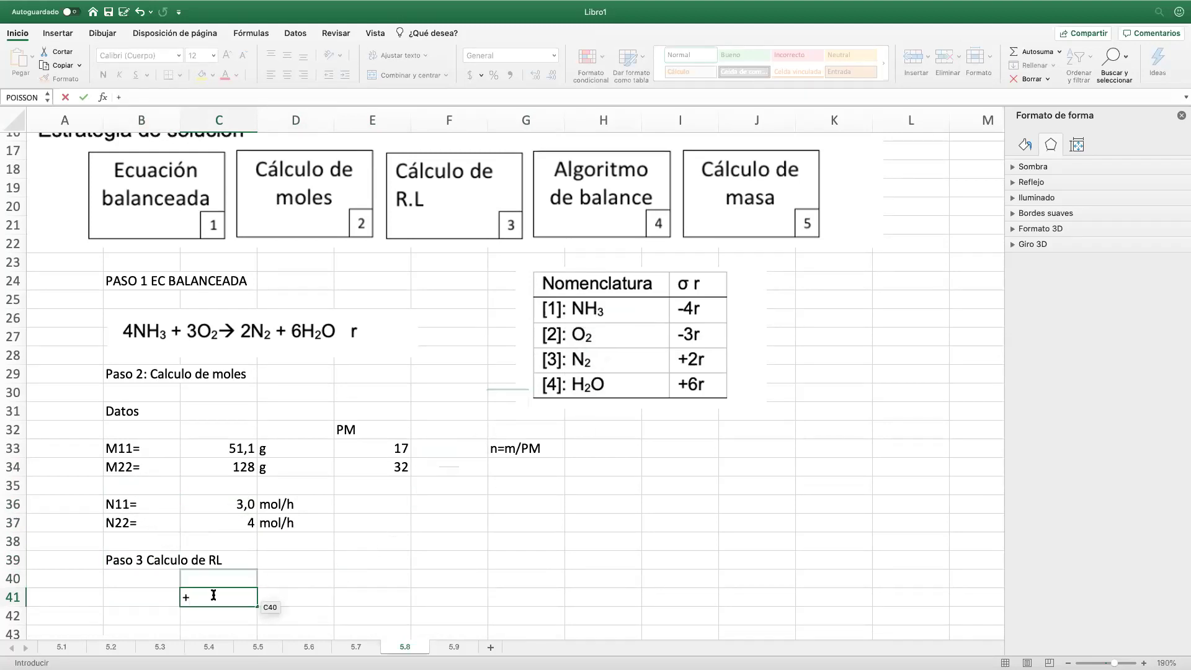
click(253, 504)
text(/)
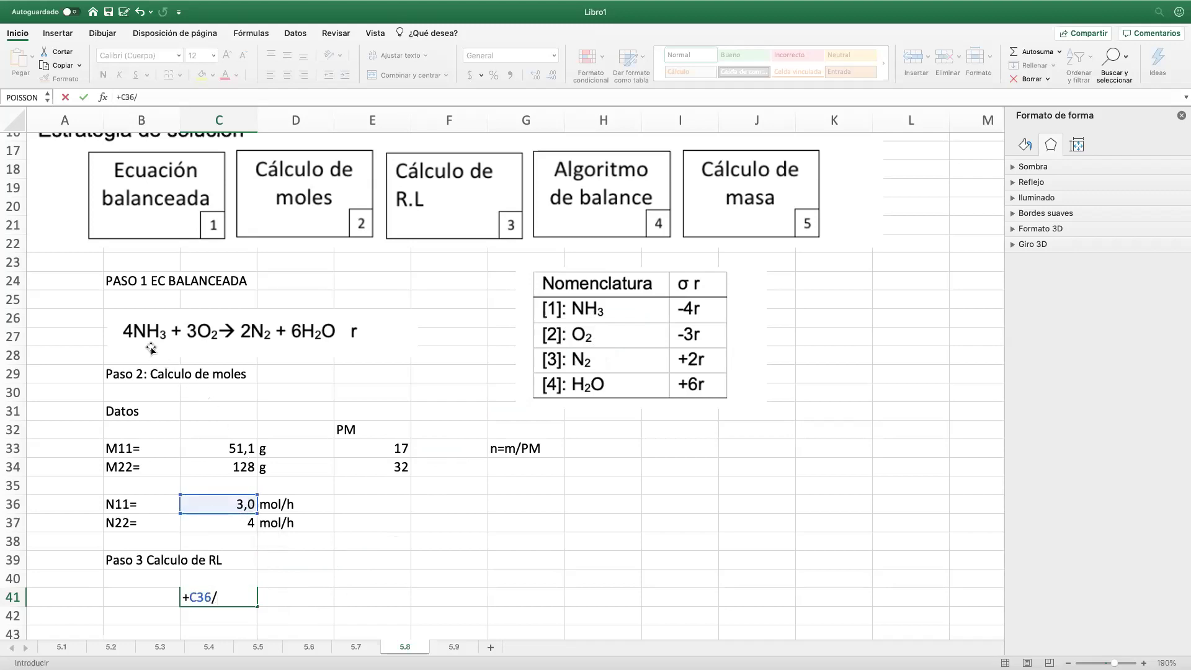
text(4)
key(Return)
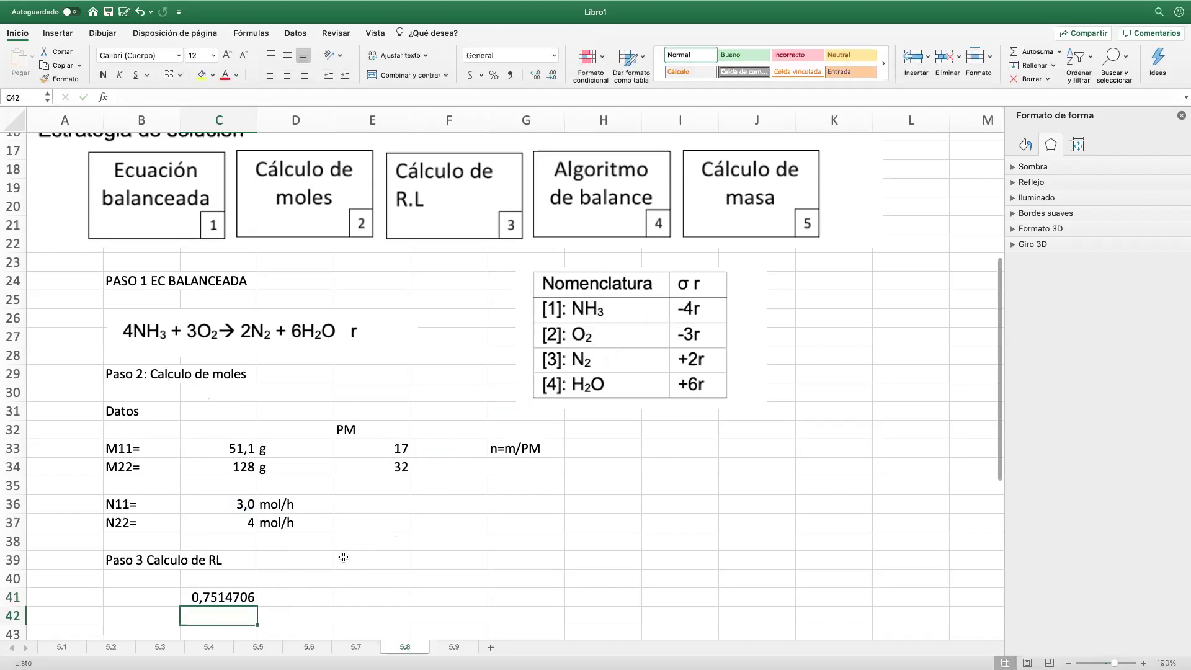
Step: Calculate the limiting reactant ratio for O2 in E41 as C37 divided by its coefficient 3
click(361, 598)
text(+)
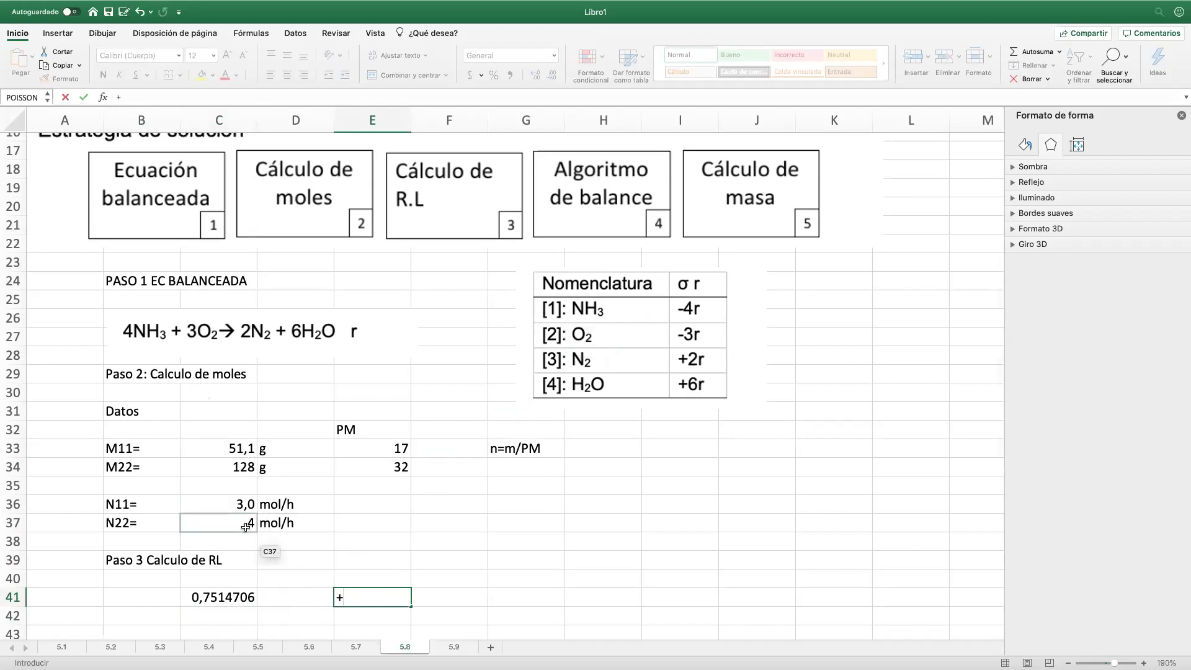
click(246, 527)
text(/3)
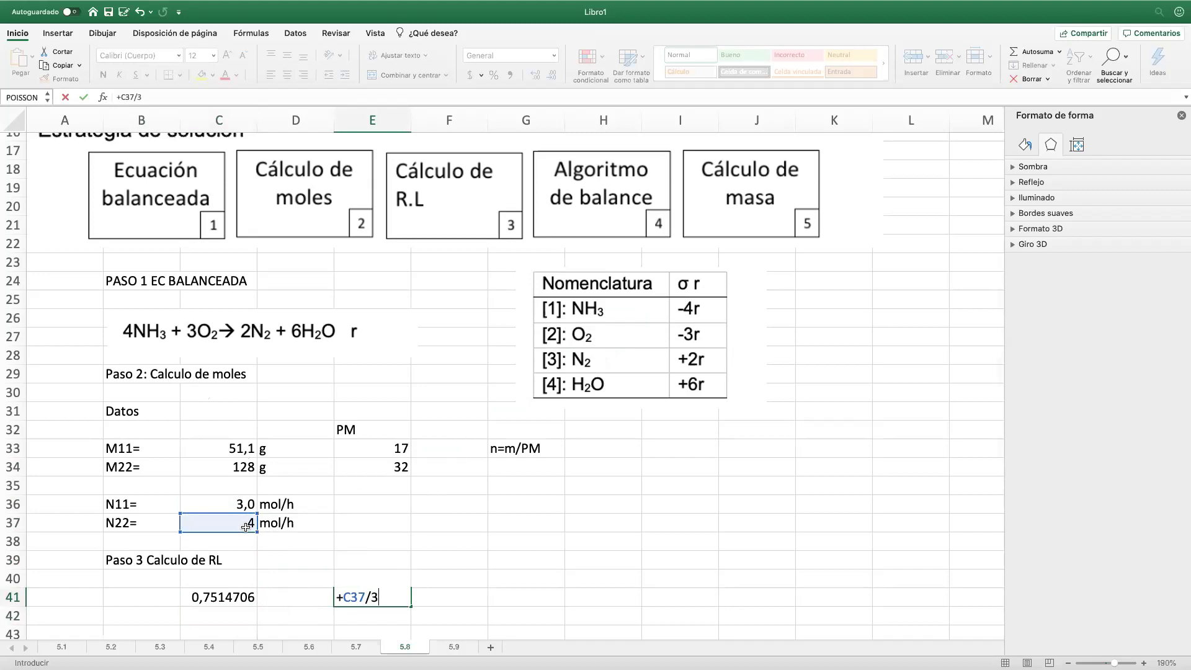
key(Return)
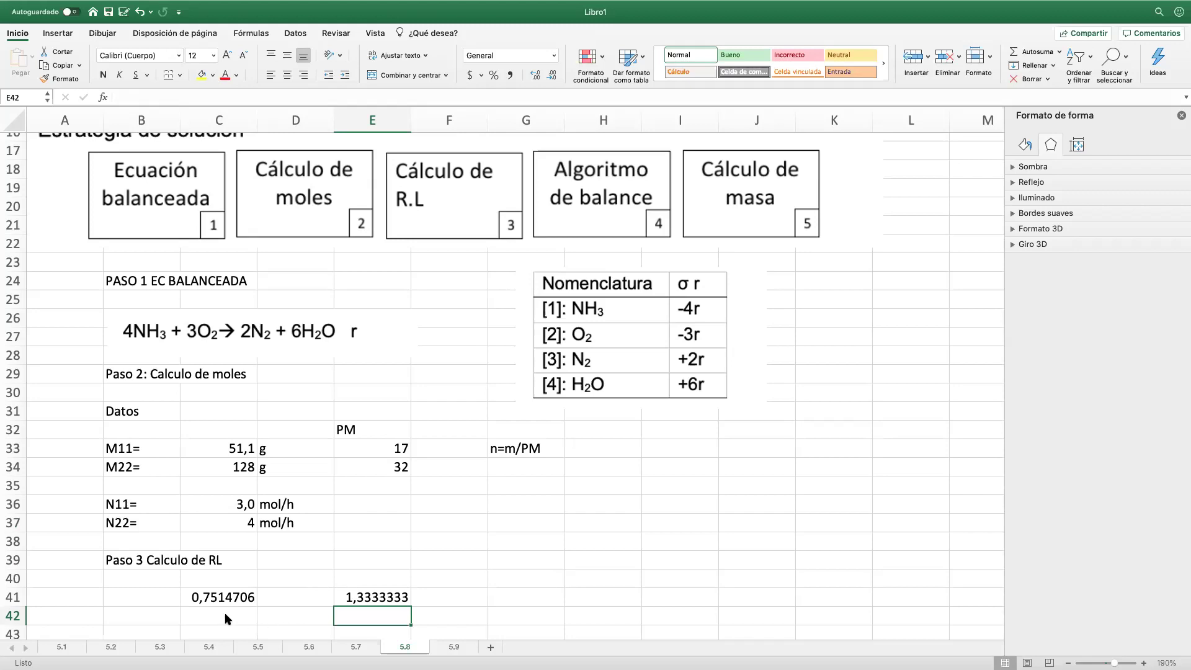
Step: Write the conclusion "por lo tanto el RL es el [1] Amoniaco" in B43
scroll(211, 586, down, 3)
click(160, 567)
text(por o)
key(BackSpace)
text(lo tanto el RL es el )
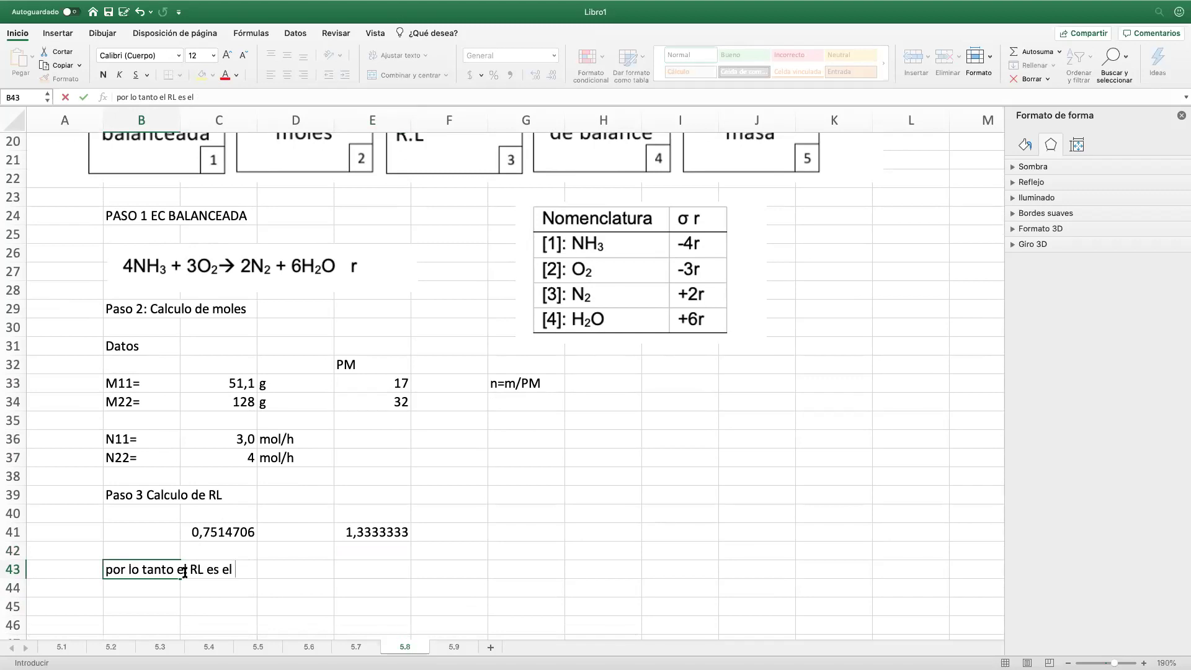
text([1] Amoniacio)
key(BackSpace)
key(BackSpace)
text(o)
key(Return)
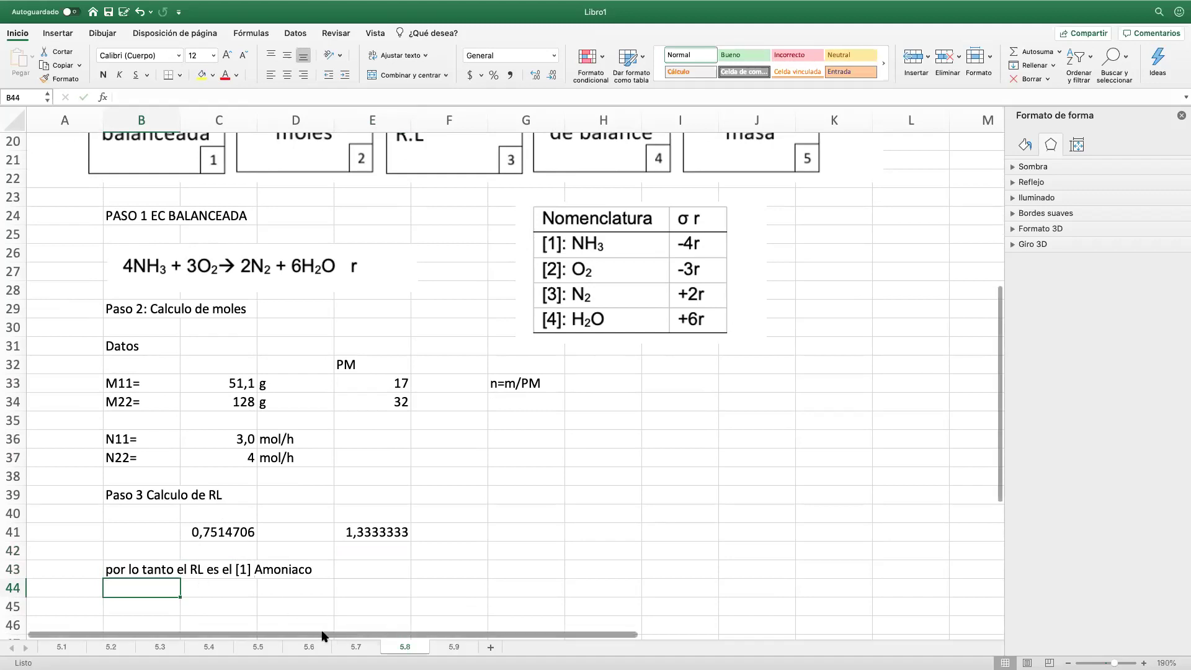
Step: Enter the heading "Paso 4 Balances" in G35
click(316, 611)
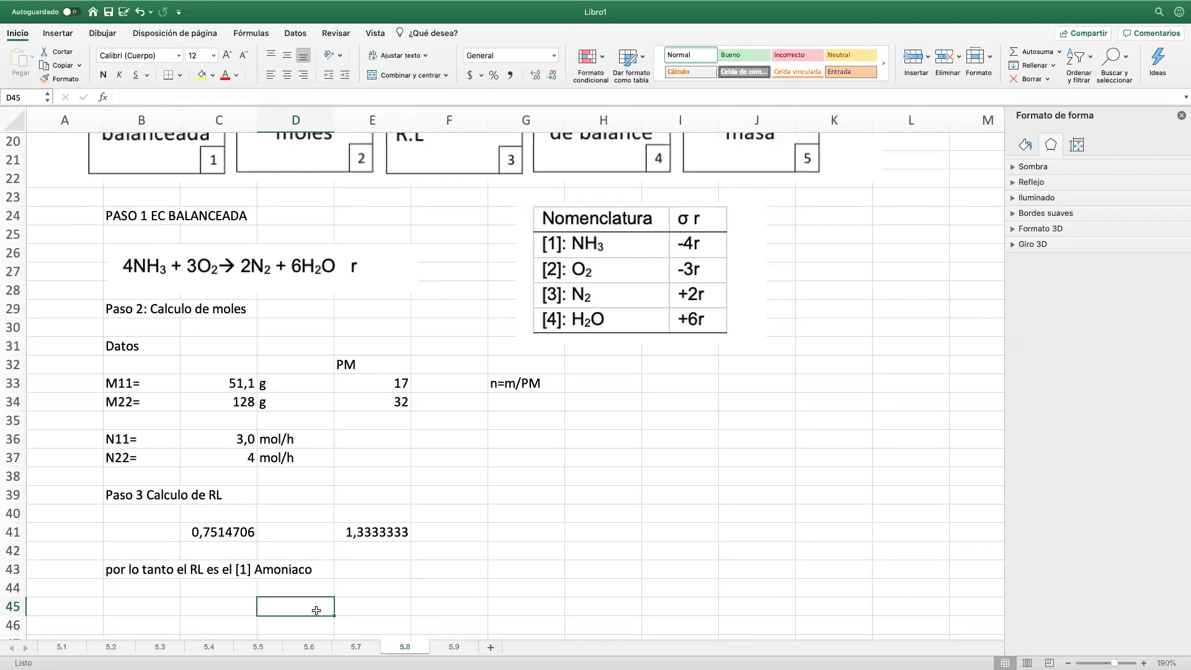
click(588, 439)
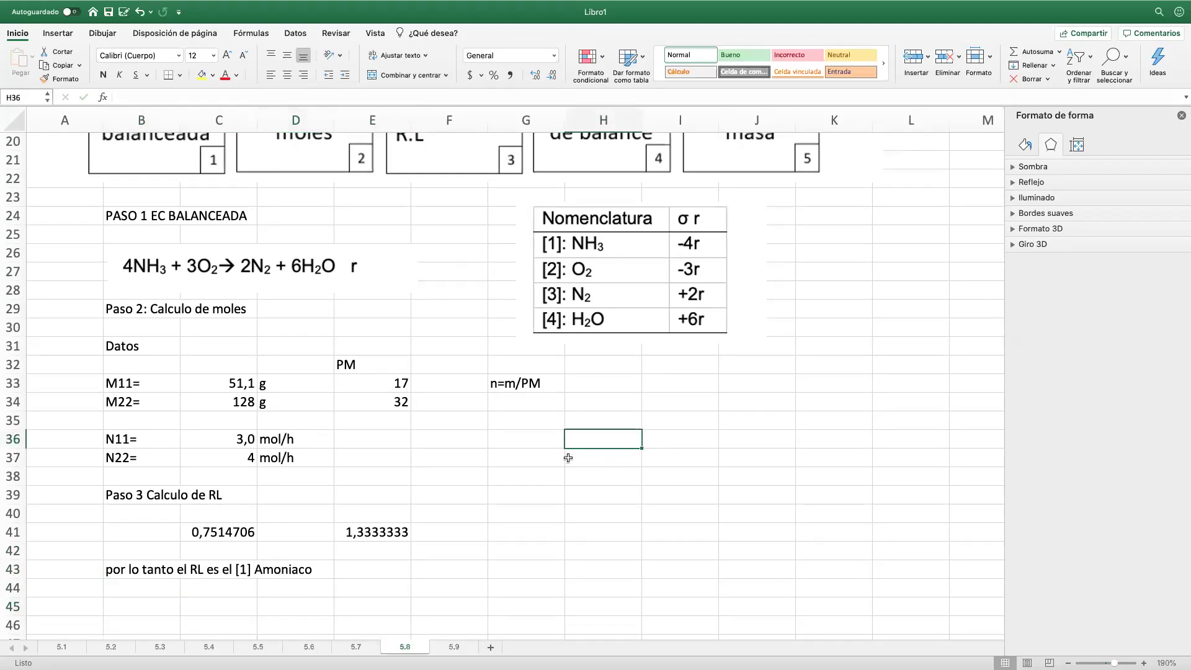
scroll(569, 462, up, 2)
click(535, 462)
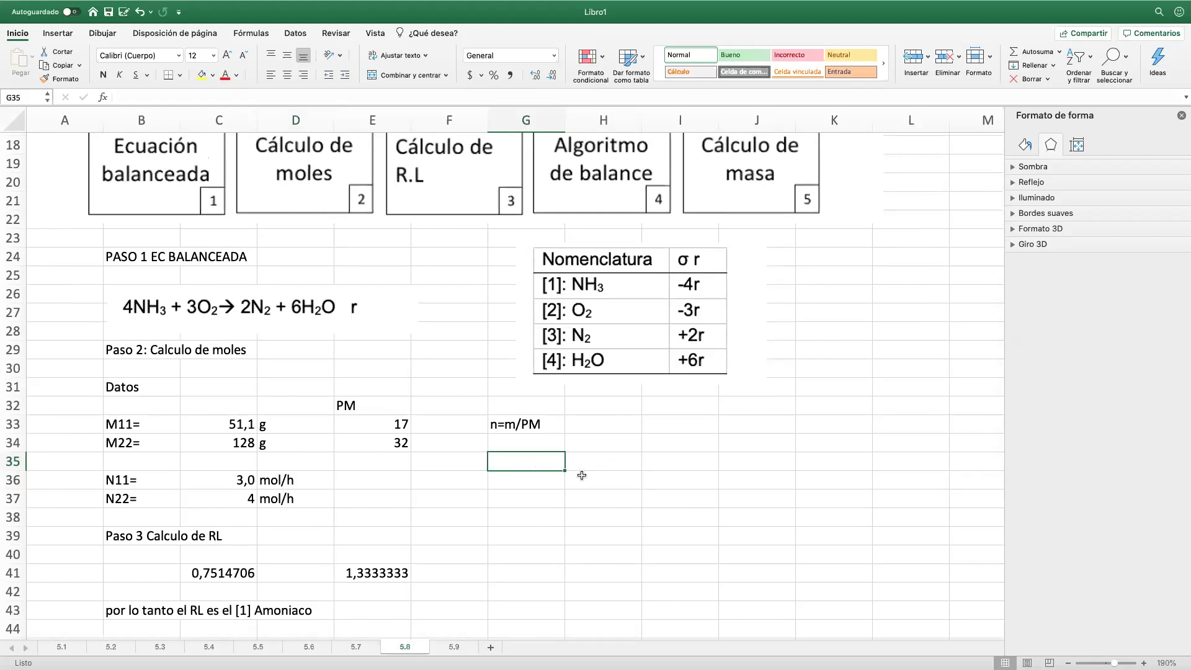
text(Paso 4)
key(Return)
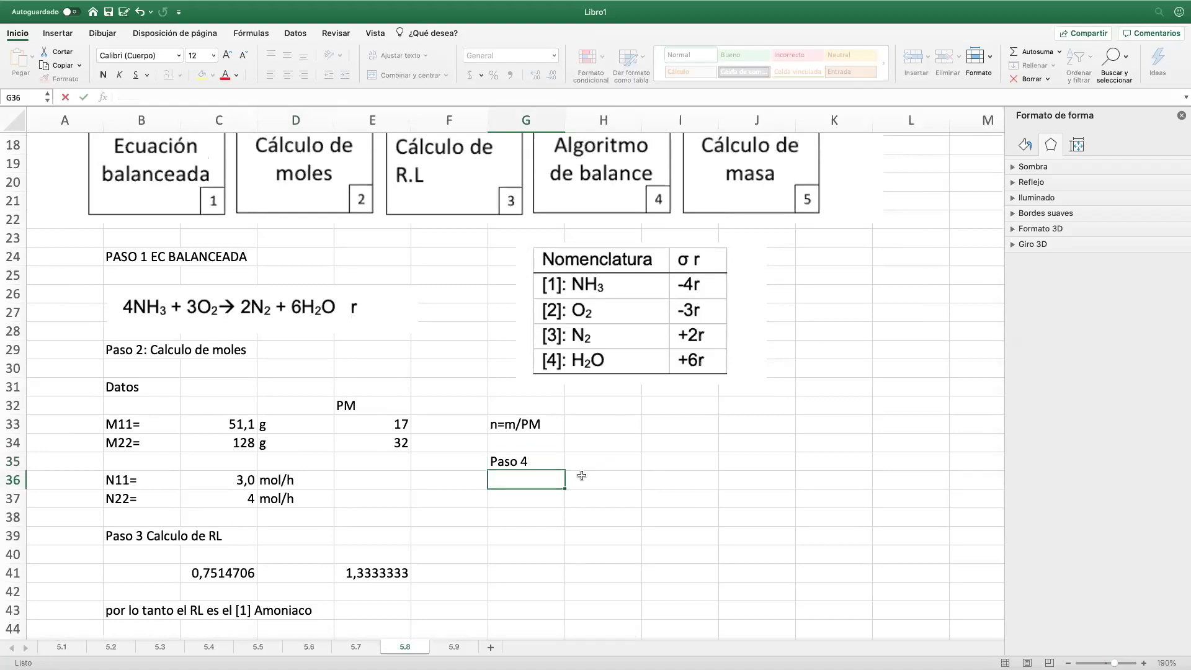
key(Up)
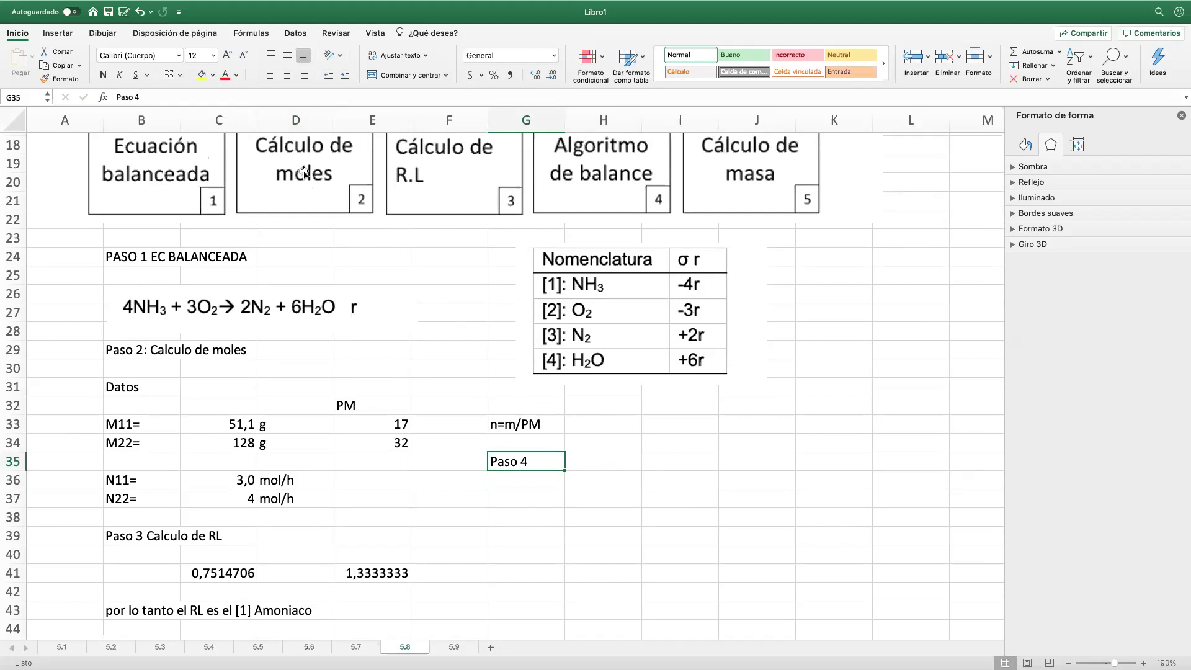
click(218, 93)
text(Balan)
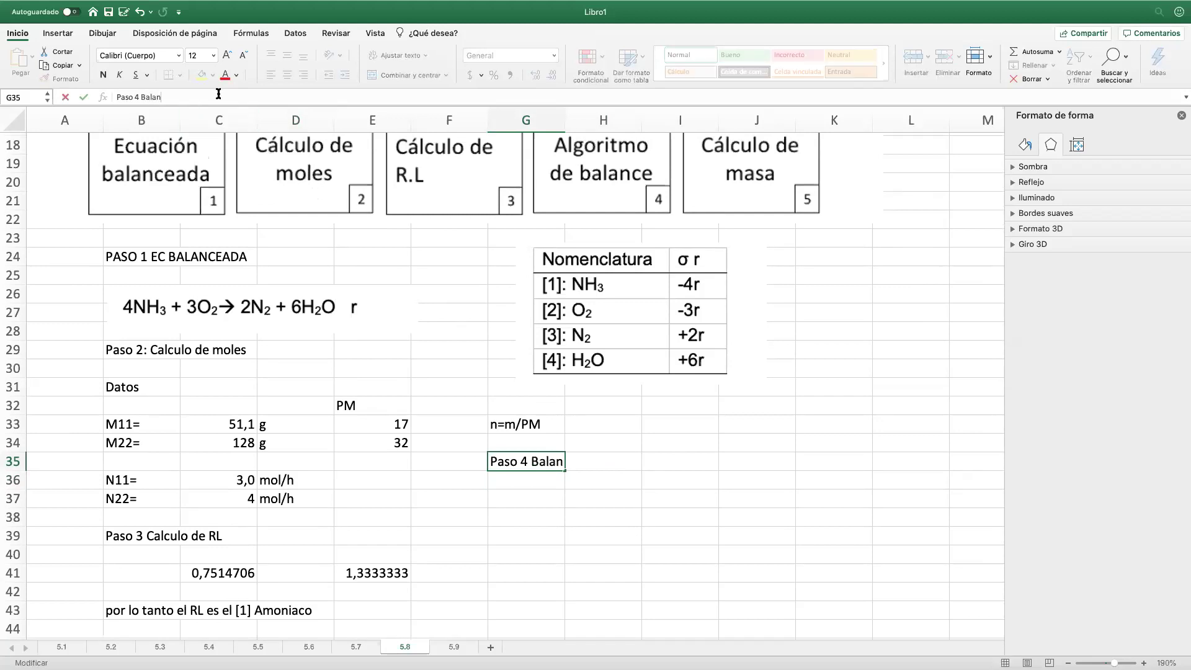
text(ces)
key(Return)
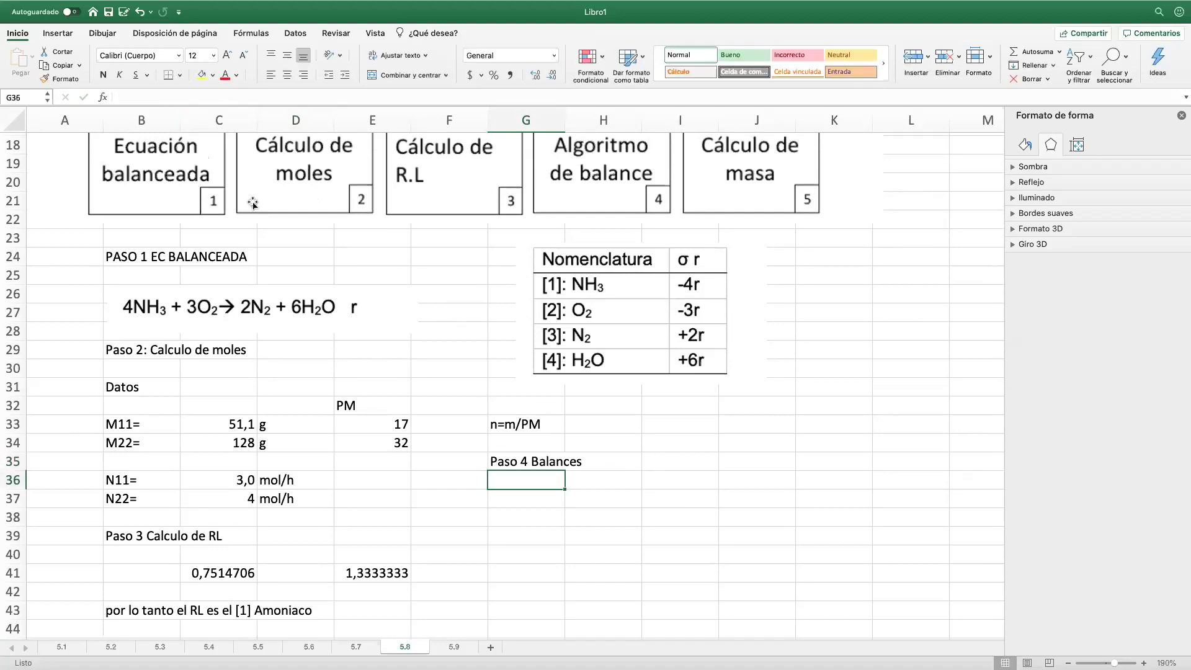
Step: Enter the label "B al [1]" in G37 for the balance on NH3
click(545, 494)
text(B al)
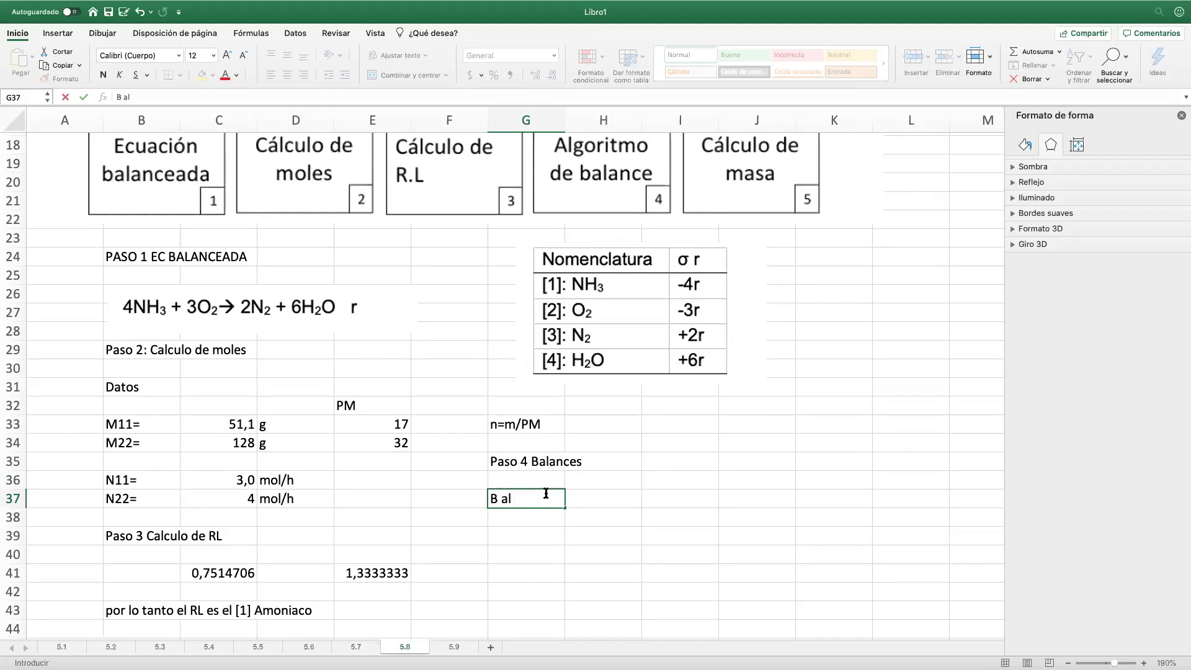
text(1])
key(Tab)
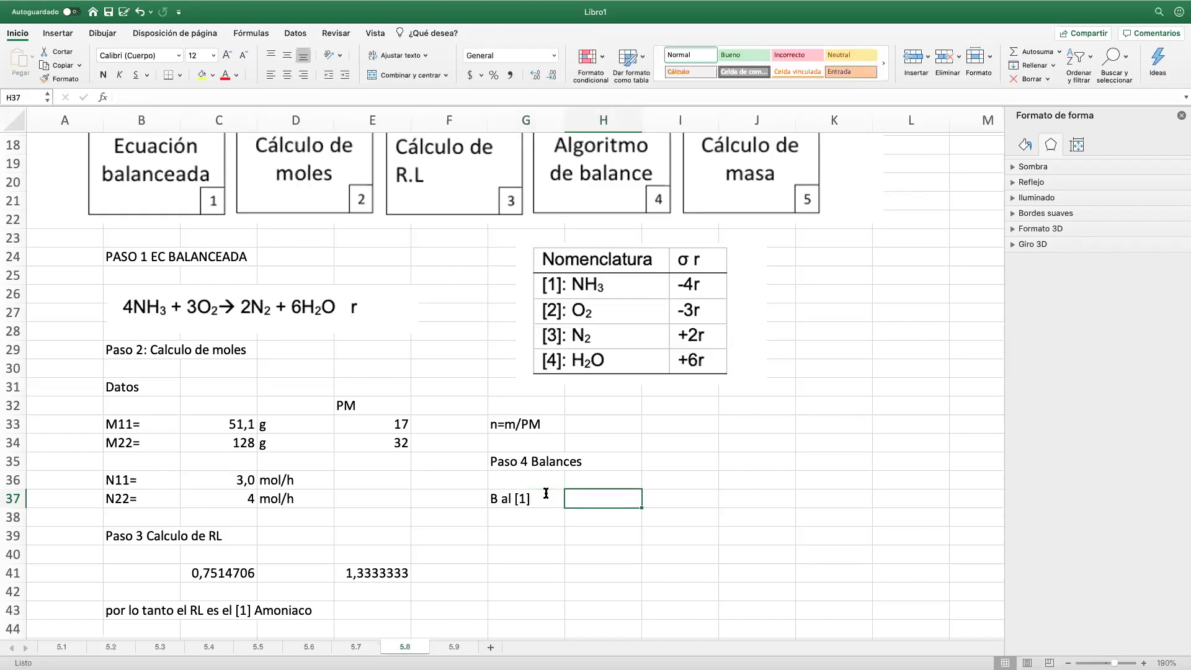
Step: Write the general balance formula "Ns= Ne + sigma r" in I32
scroll(614, 391, up, 1)
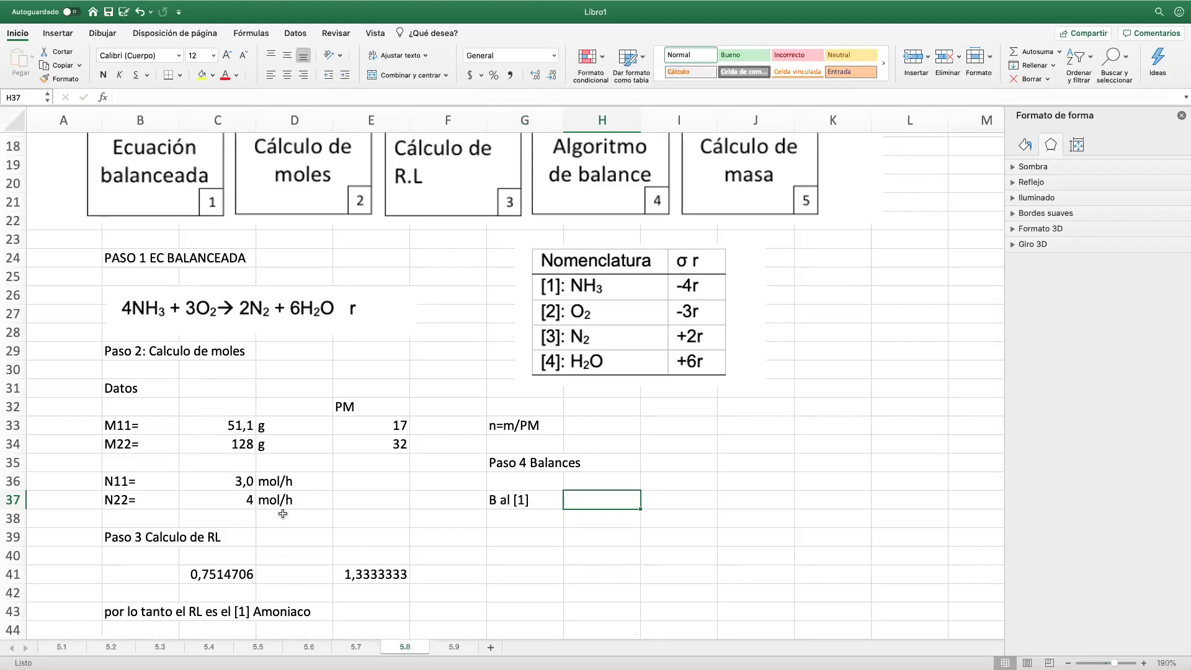
click(676, 412)
text(N)
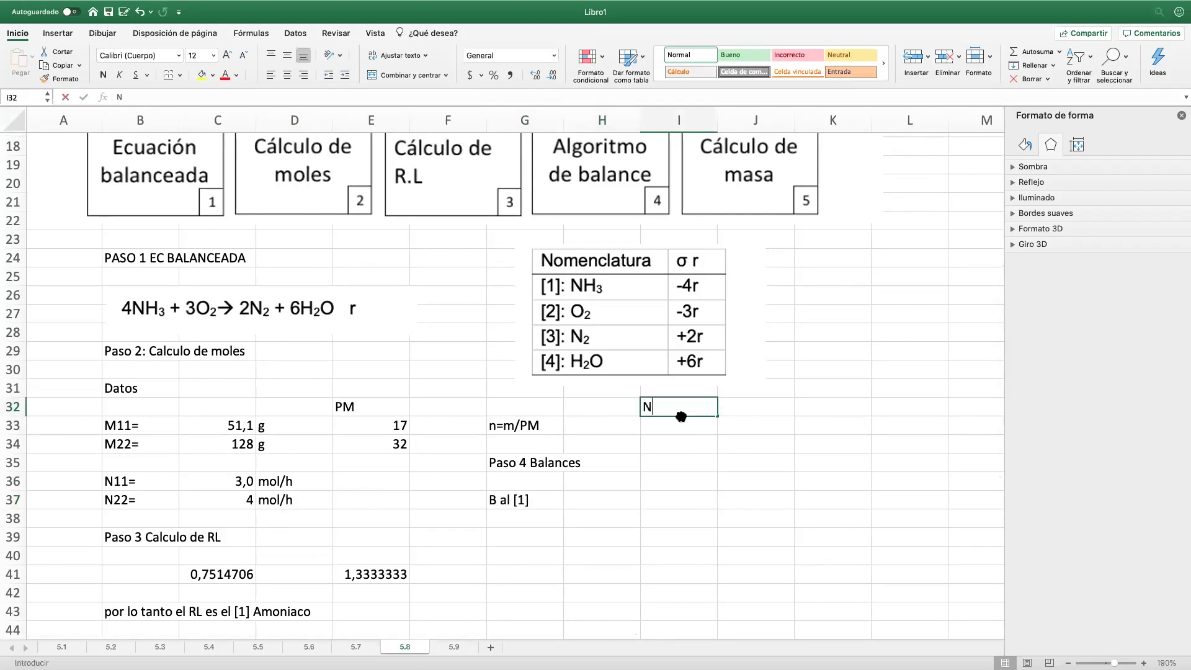
text(s= )
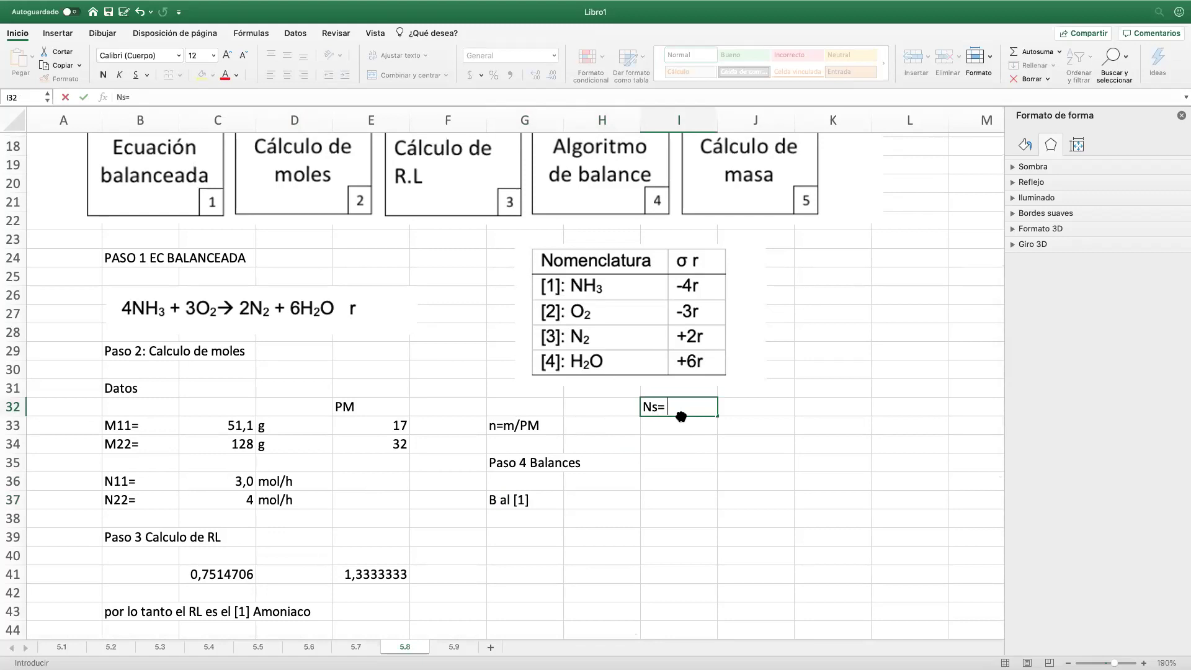
text(Ne + sigma r)
key(Return)
Step: Enter the NH3 balance "0=3 - 4r" in H37 and label it "ec-1" in I37
click(559, 502)
click(580, 502)
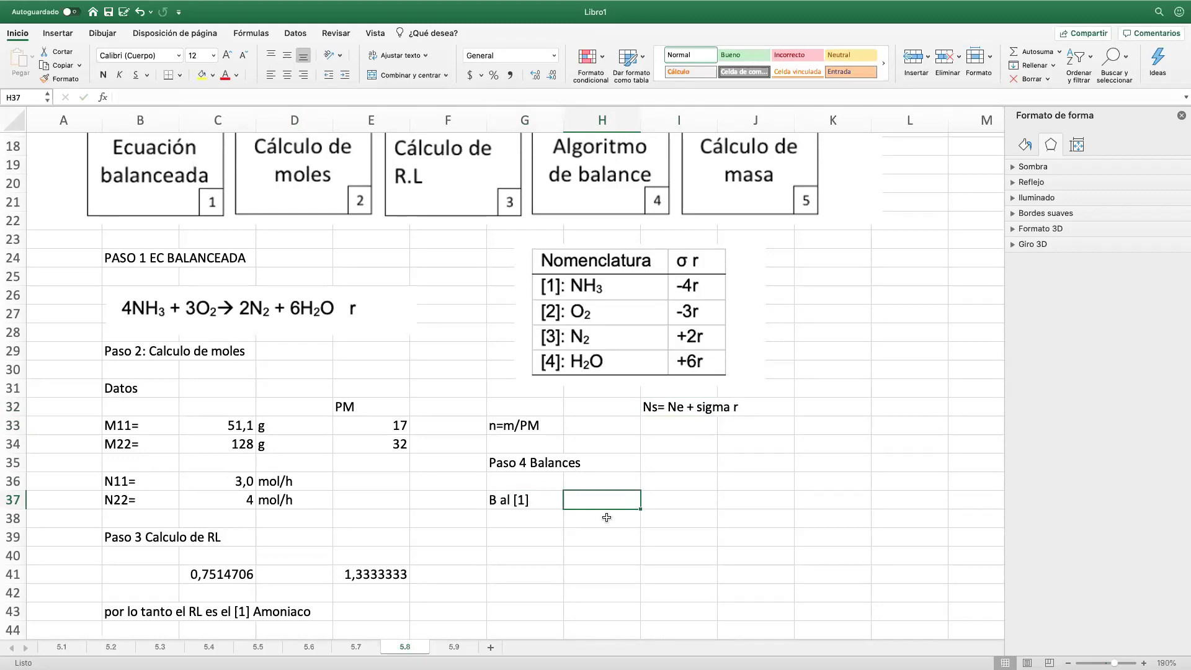
text(0=)
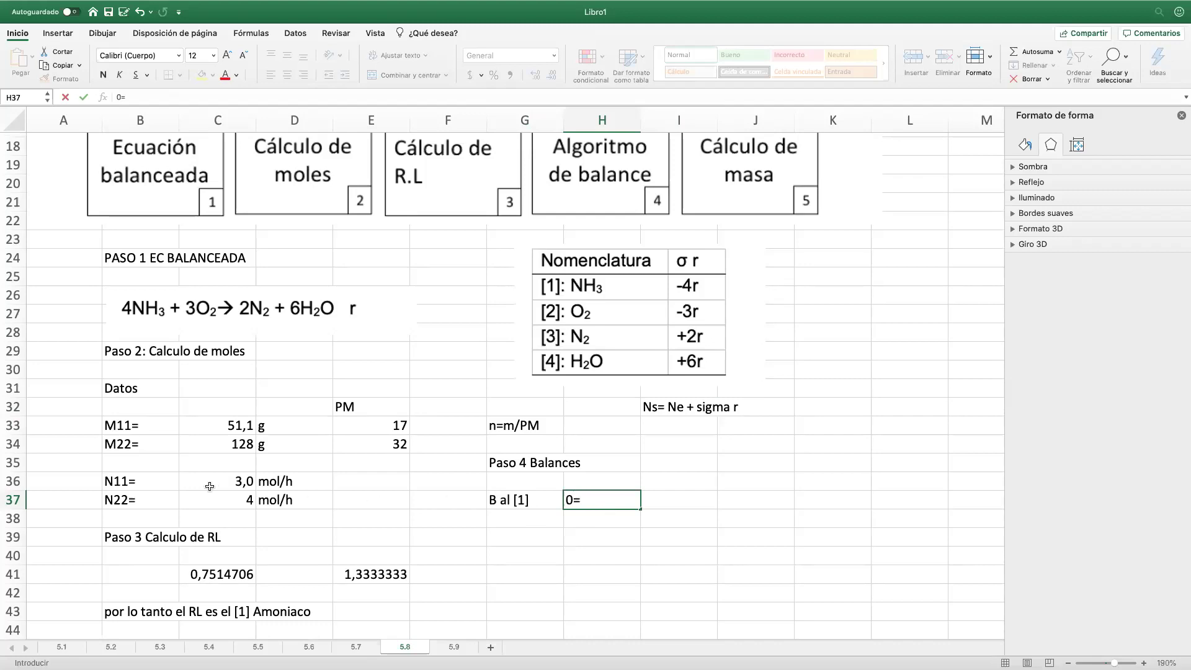
text(3)
text(- 4r)
key(Tab)
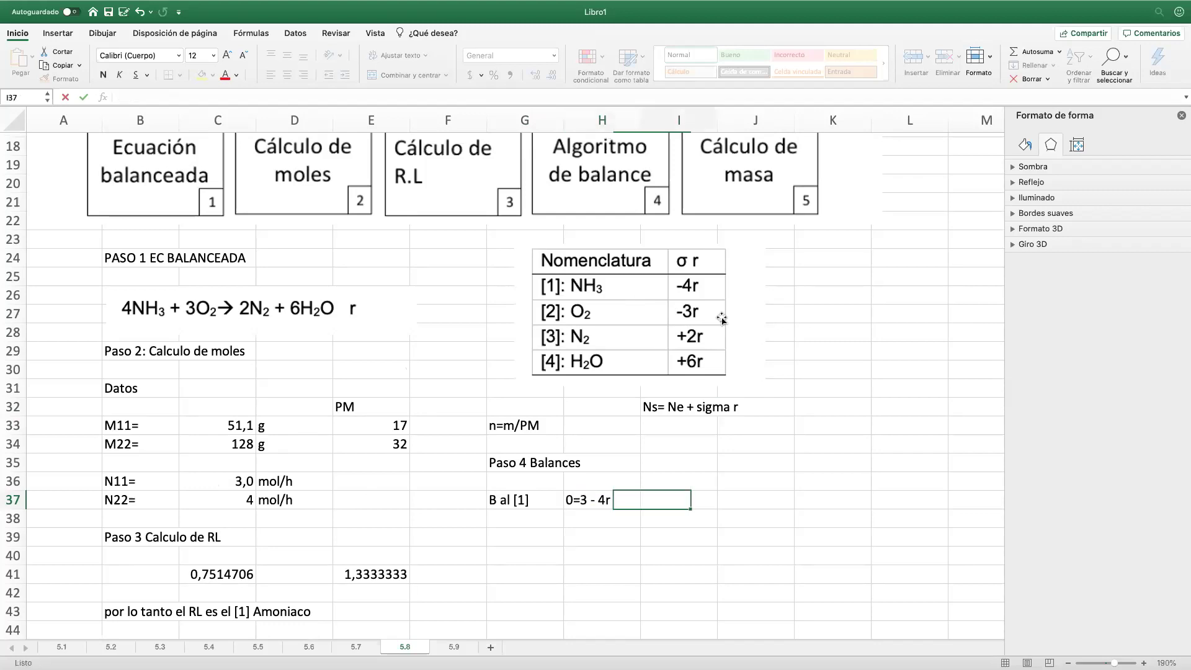
text(ec-1)
key(Return)
Step: Enter the label "B al [3]" in G38 for the balance on N2
click(517, 521)
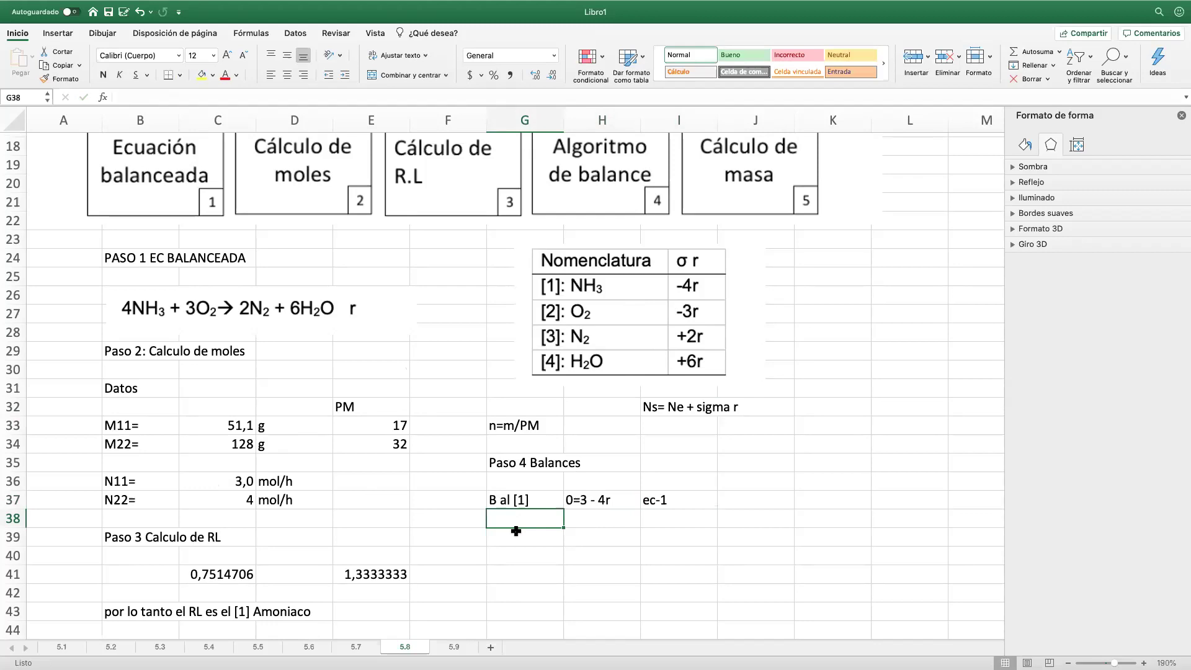
scroll(551, 345, up, 10)
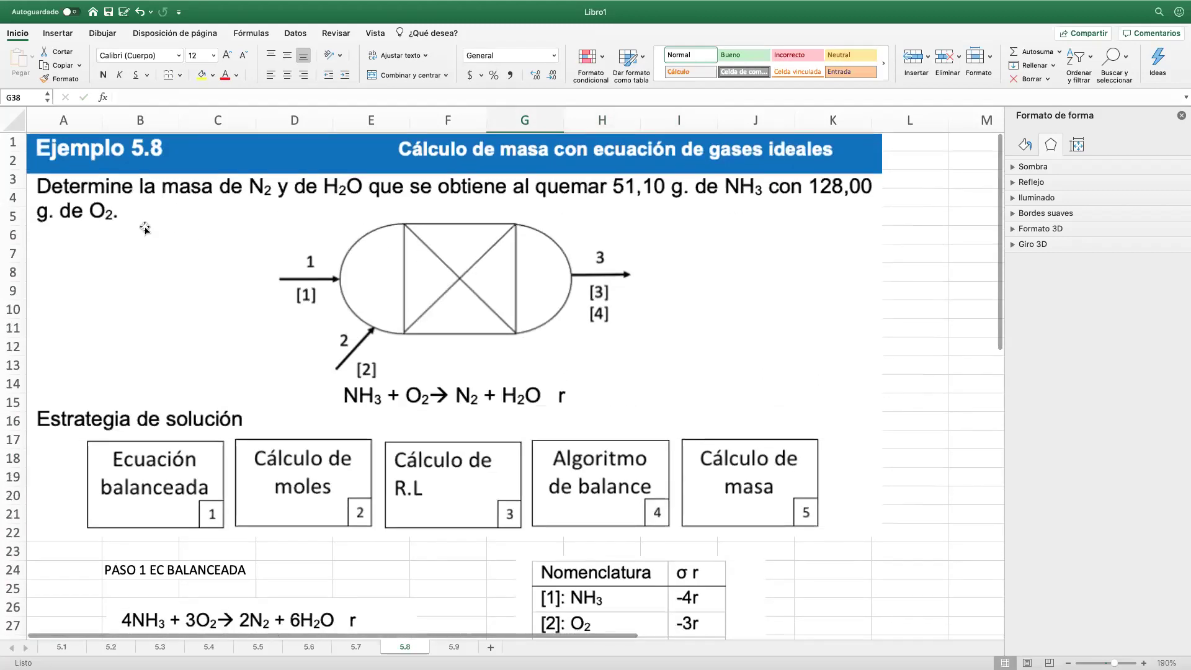
scroll(348, 281, down, 4)
scroll(348, 281, down, 6)
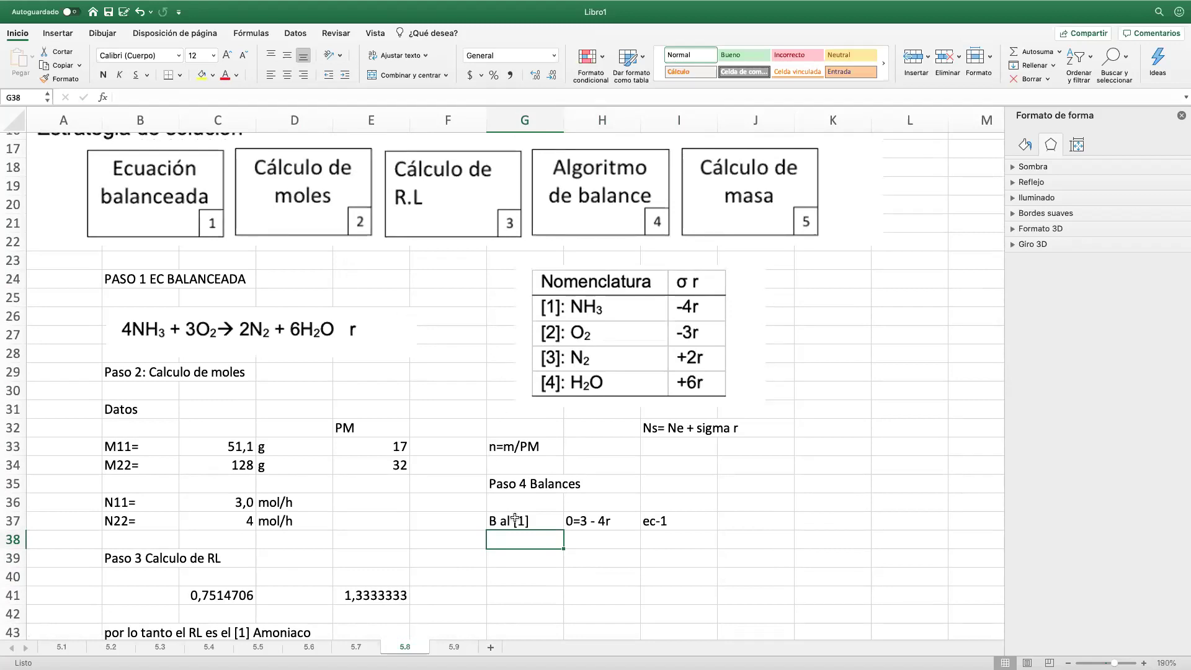
text(B al )
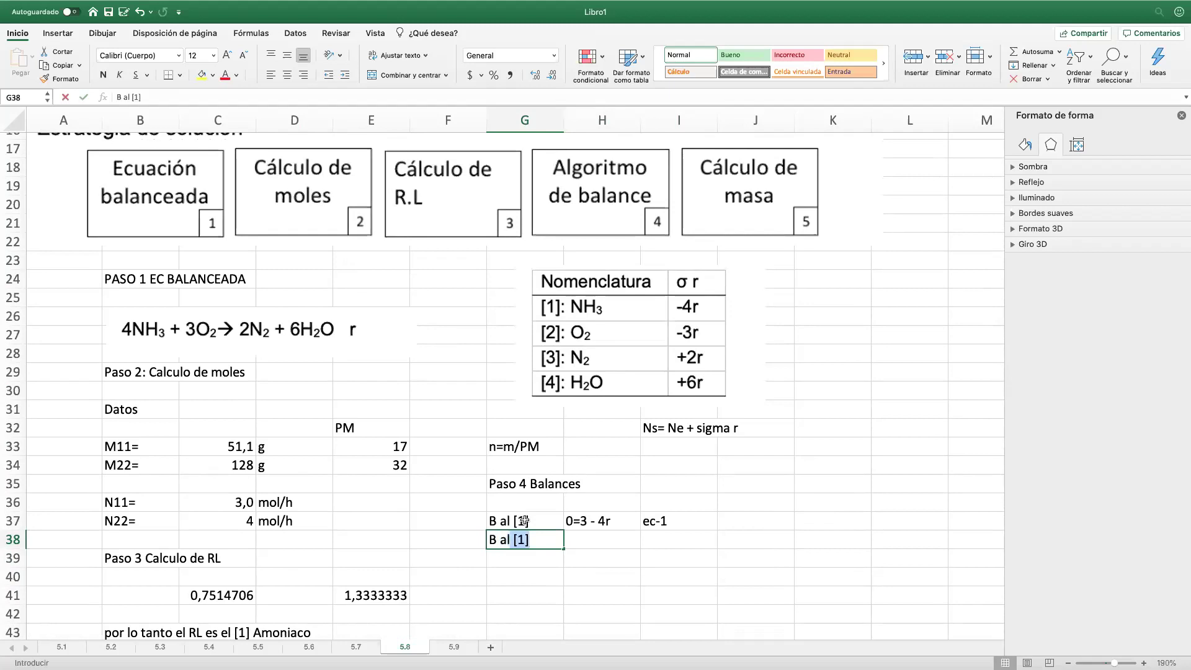
text([3)
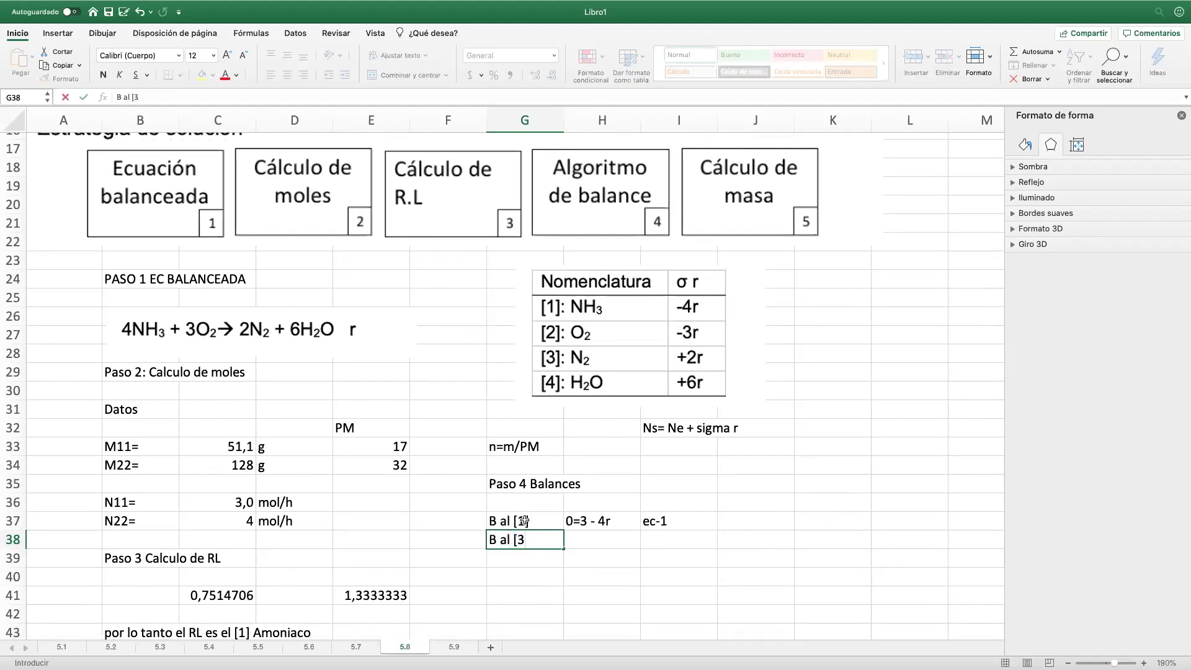
text(])
key(Tab)
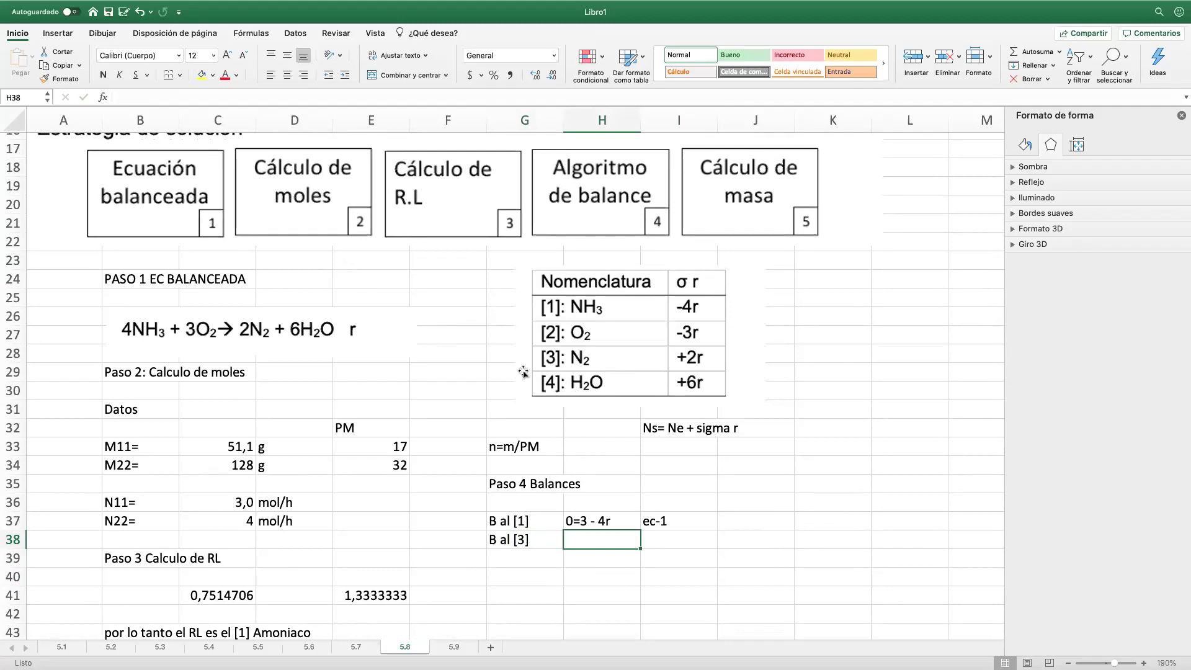
Step: Check the outlet stream and sigma table, and write the N2 balance "N33= 0 + 2 r" in H38
scroll(523, 371, up, 5)
scroll(523, 371, up, 2)
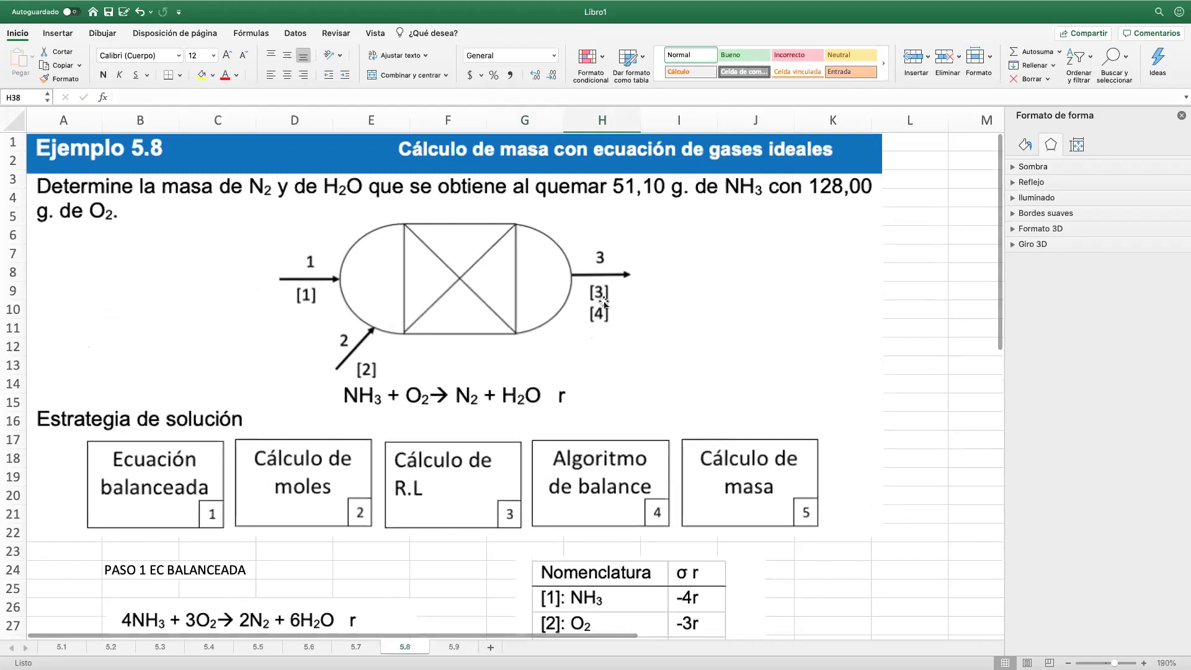
scroll(625, 527, down, 3)
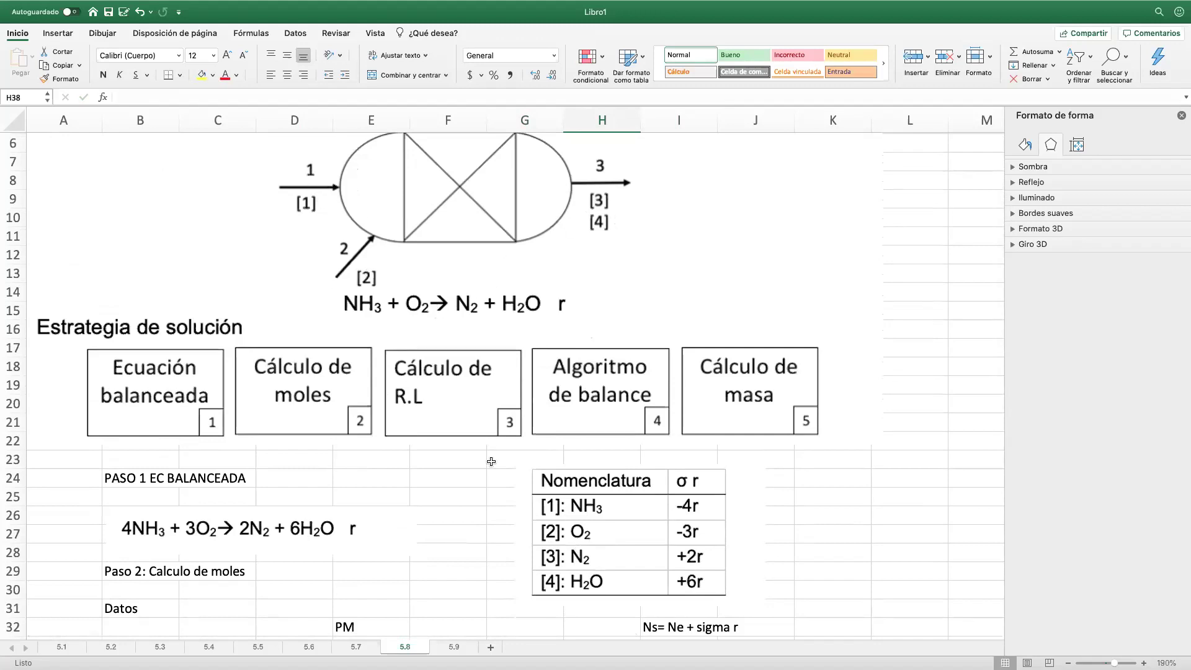
scroll(476, 490, down, 3)
scroll(476, 490, down, 8)
scroll(477, 490, up, 2)
scroll(563, 415, up, 2)
scroll(661, 254, up, 1)
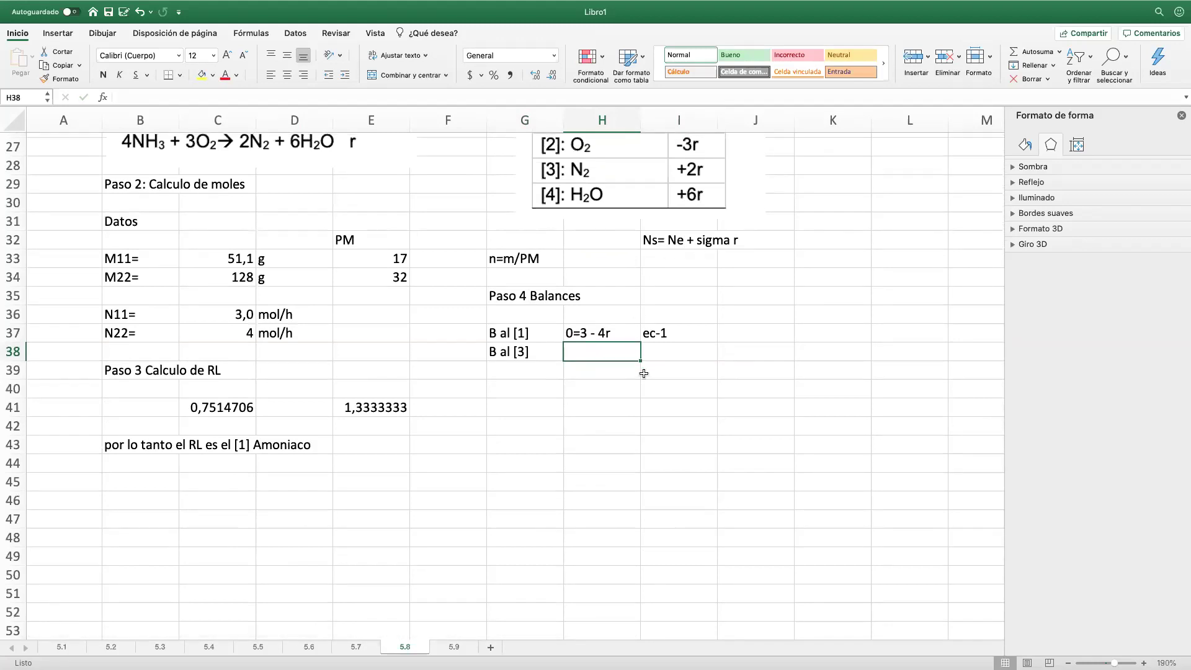
text(N3)
scroll(644, 372, up, 10)
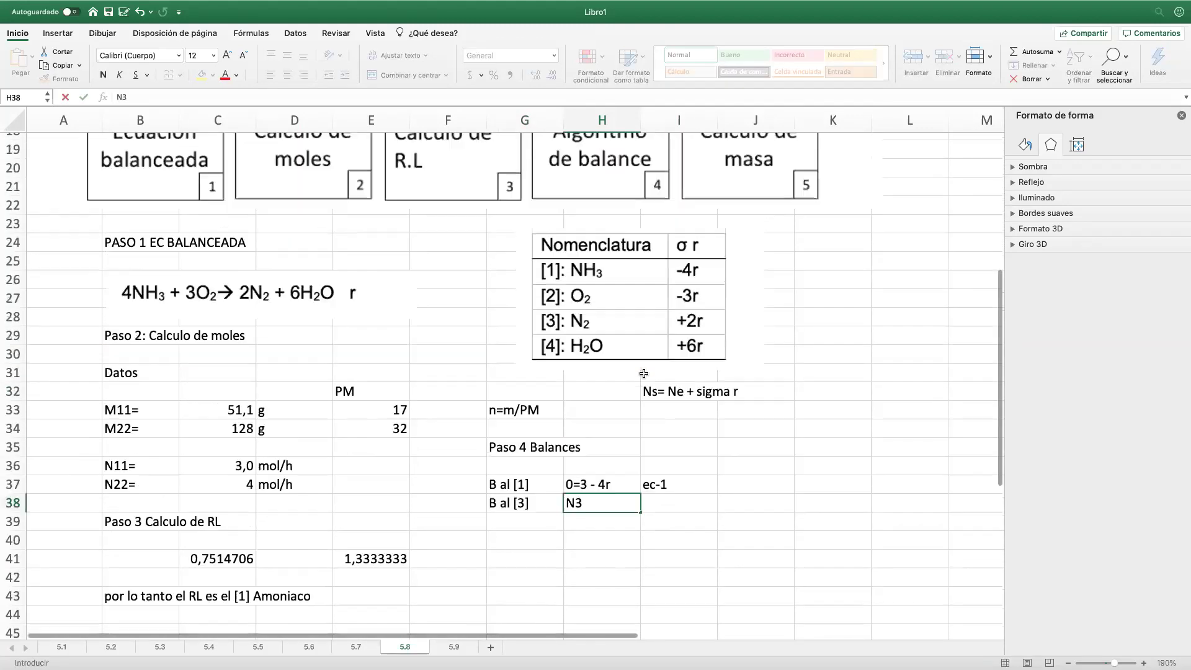
scroll(644, 373, down, 9)
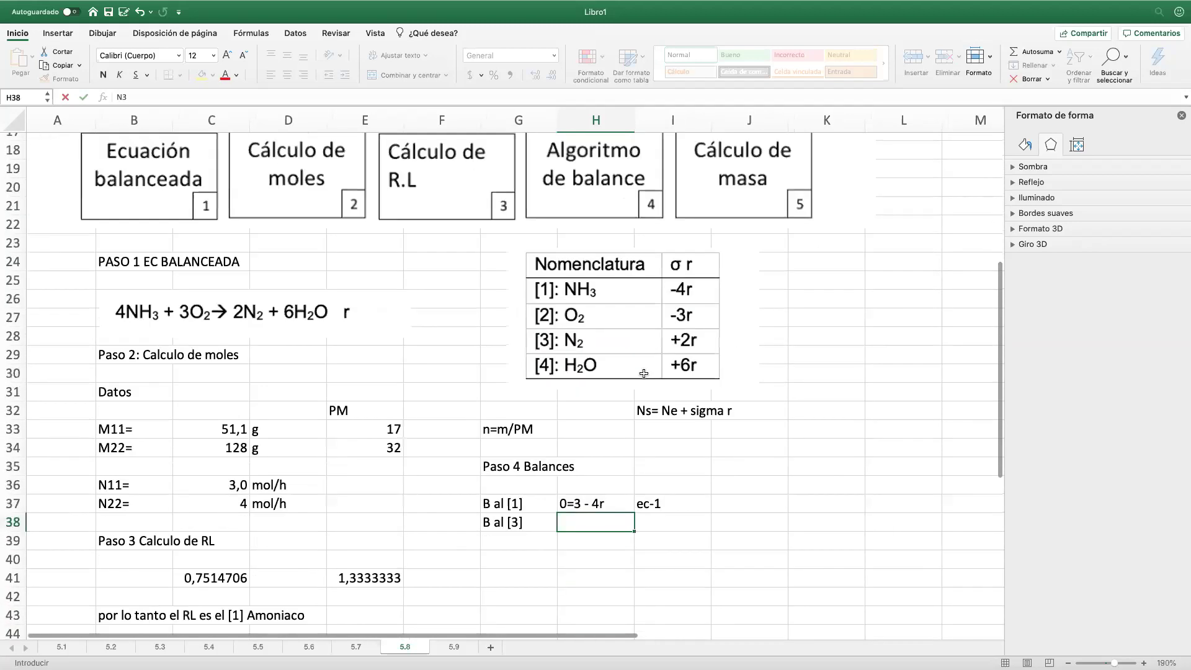
text(3)
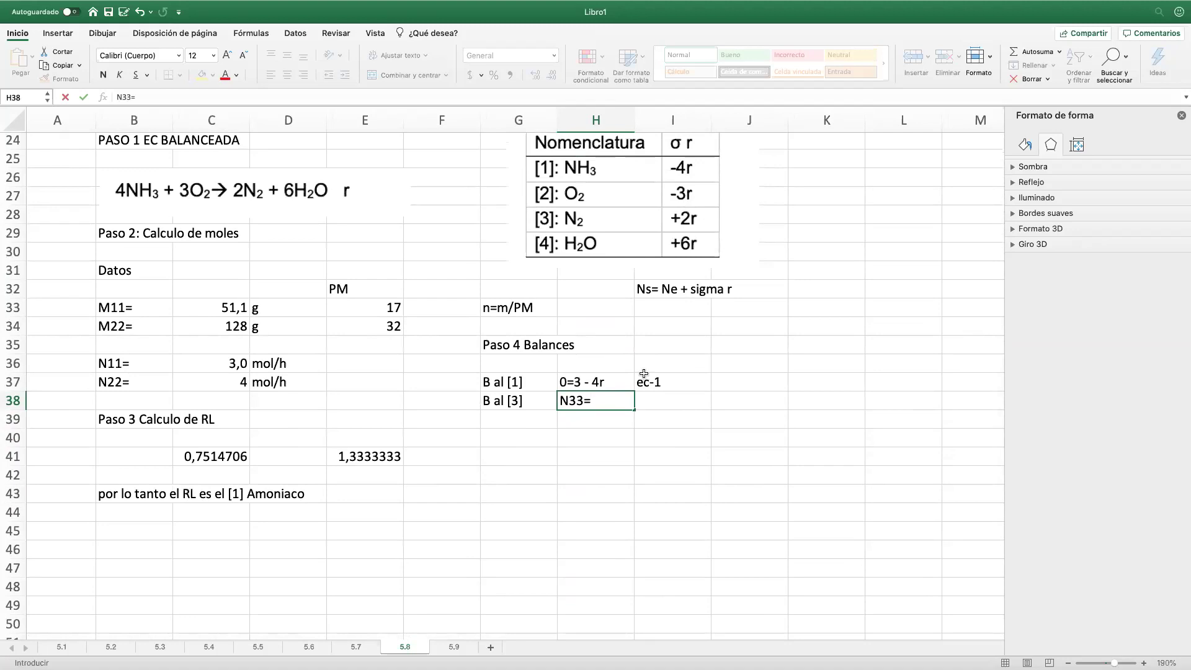
text(= 0 +)
scroll(686, 338, up, 4)
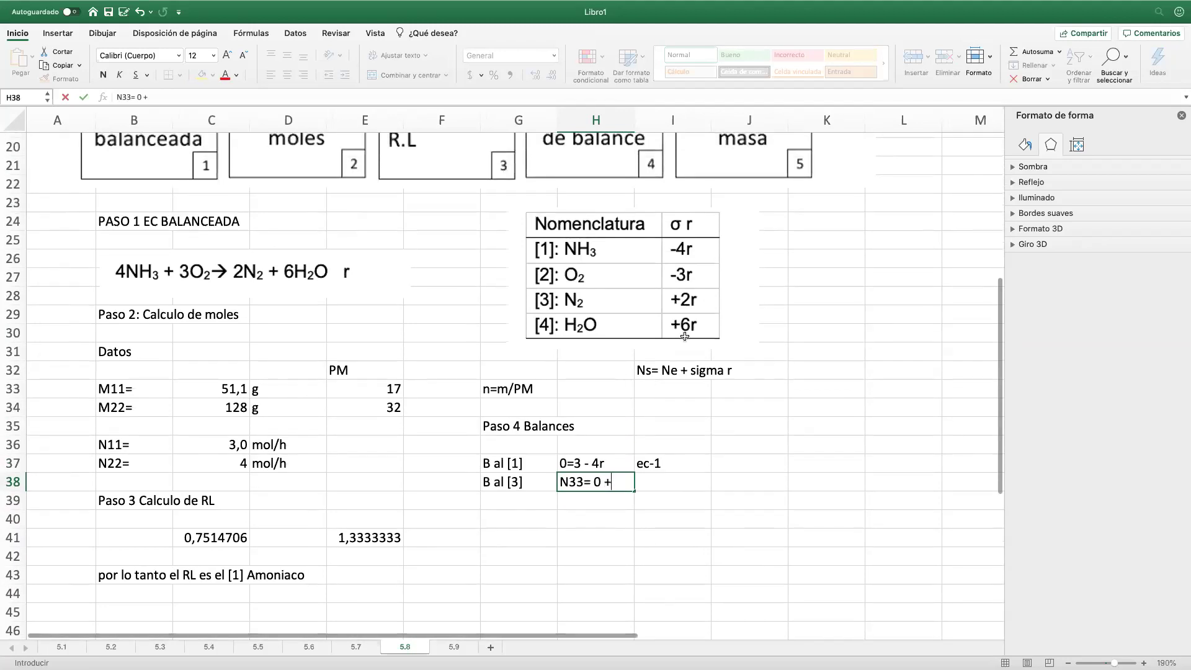
text(2 r)
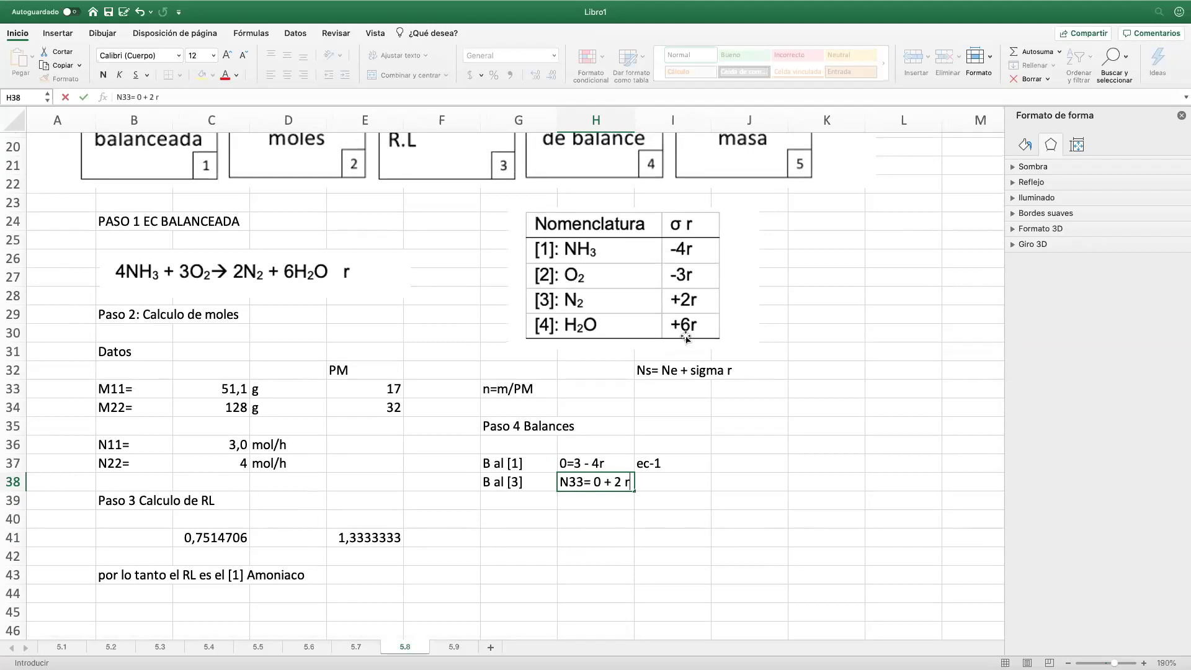
key(Return)
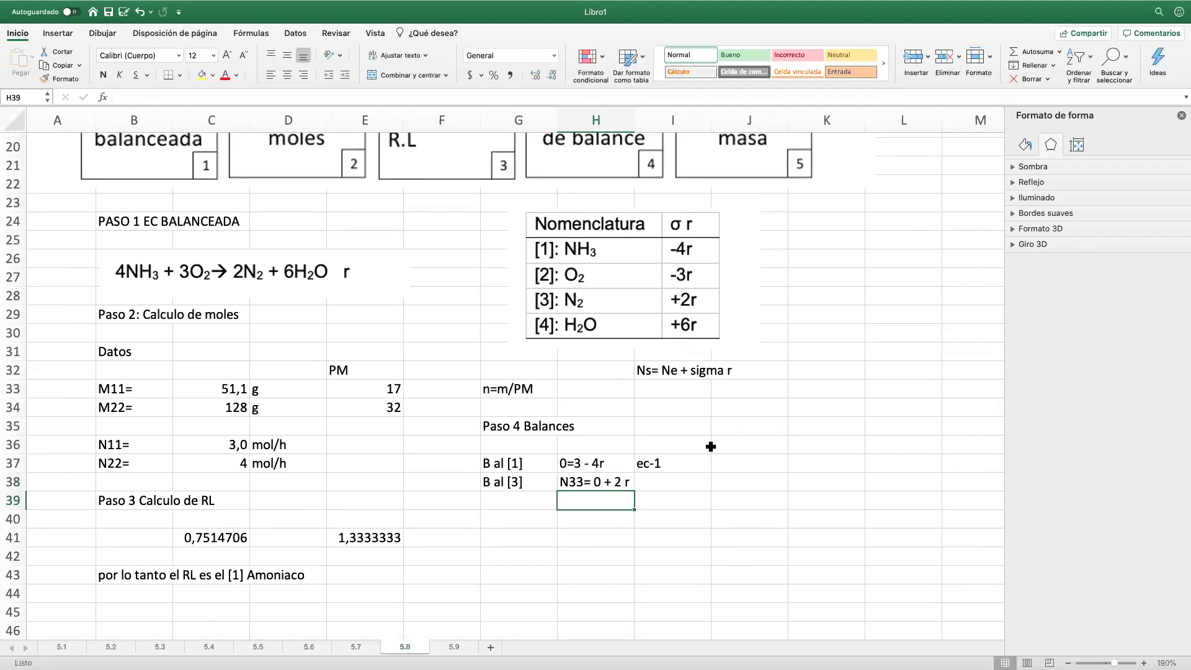
Step: Correct the N2 balance in H38 to read "N33= 0 + 2r" and label it "ec-2" in I38
click(562, 481)
click(154, 96)
key(BackSpace)
key(Return)
click(683, 481)
text(ec)
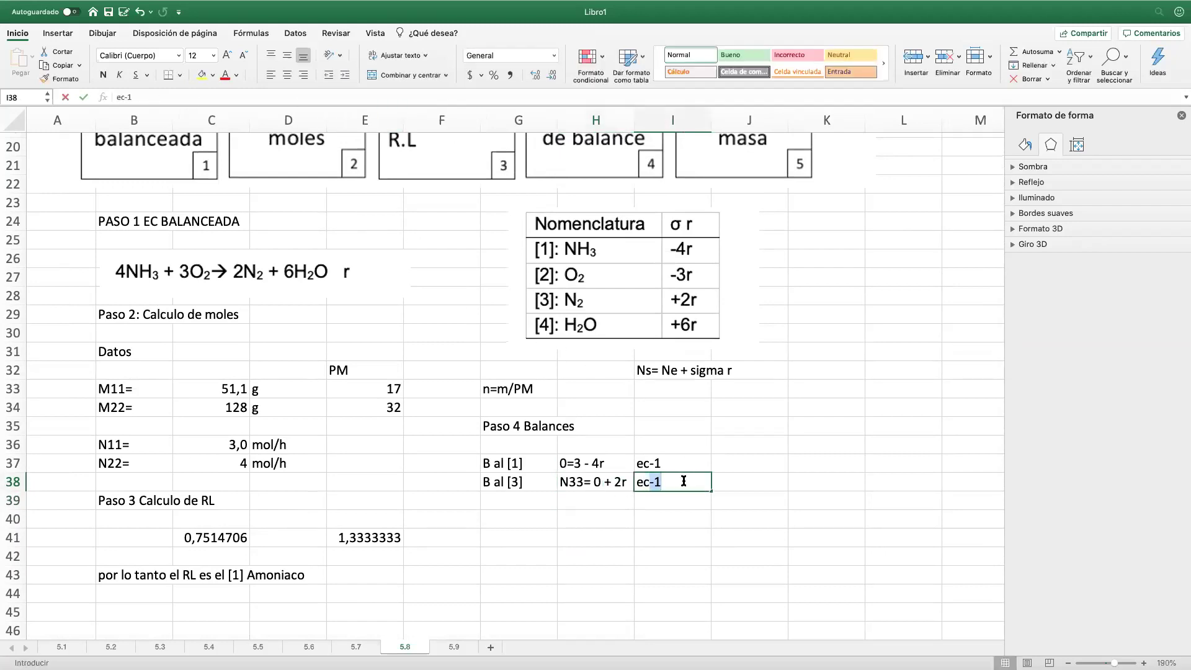
text(-2)
key(Return)
Step: Enter the labels "de (1)" in G40 and "r=" in H40 for solving the first equation
click(631, 543)
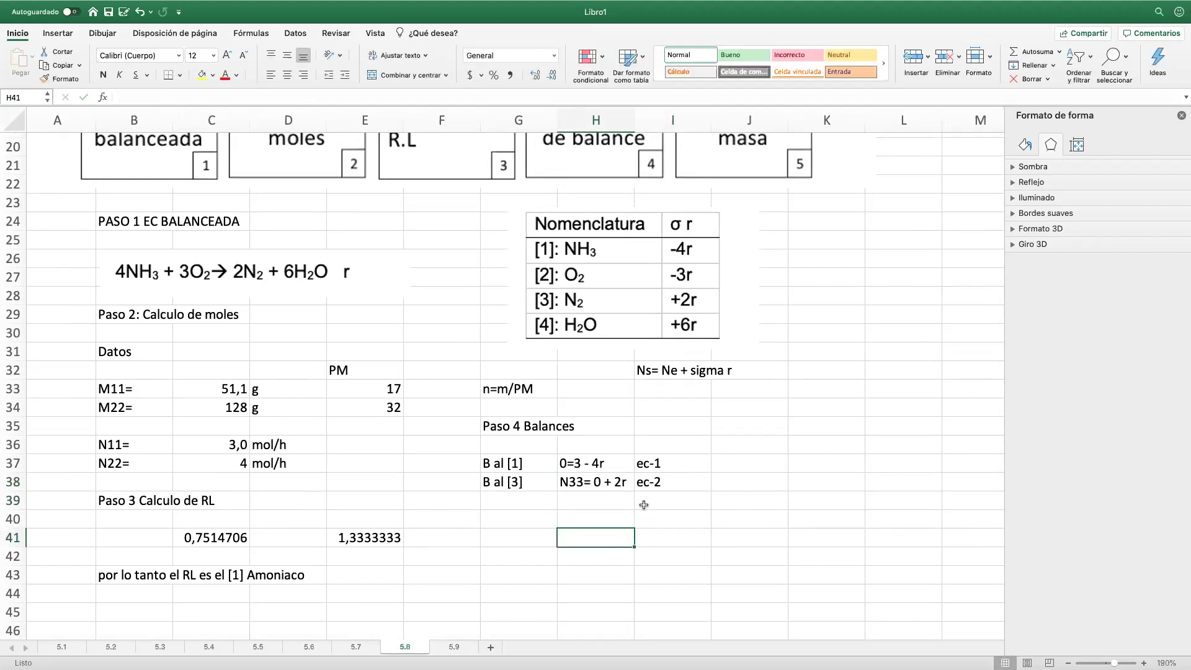
click(578, 526)
click(599, 540)
click(589, 524)
click(594, 541)
click(519, 524)
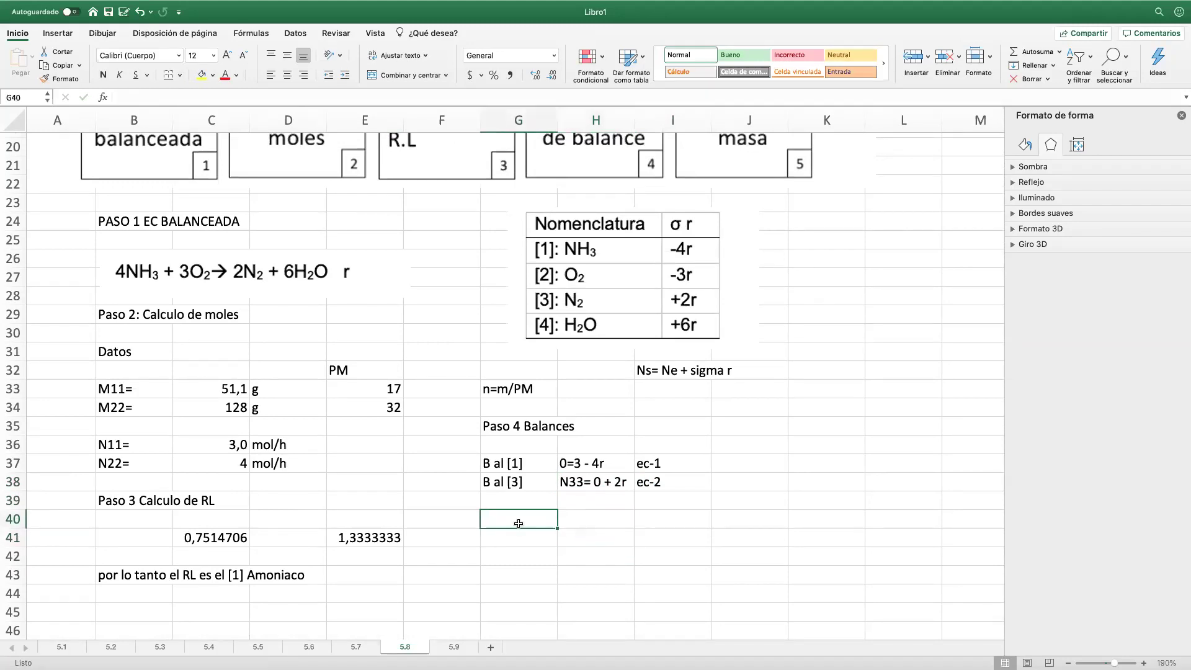
text(de)
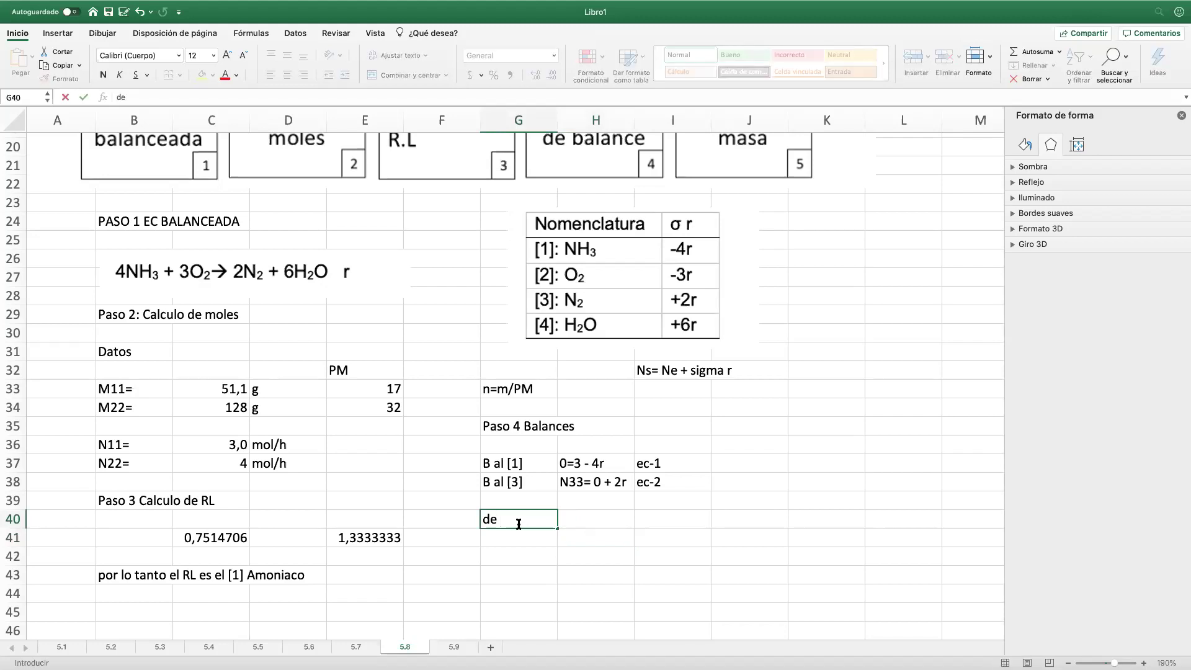
text( (1))
key(Return)
click(607, 520)
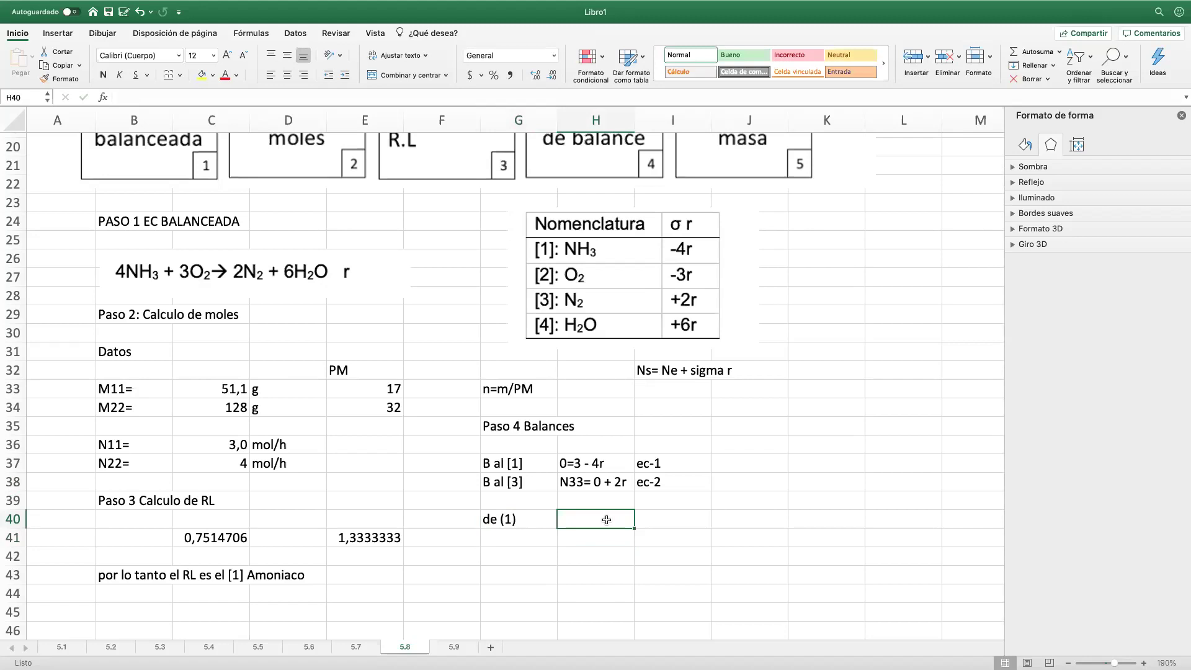
text(r=)
key(Tab)
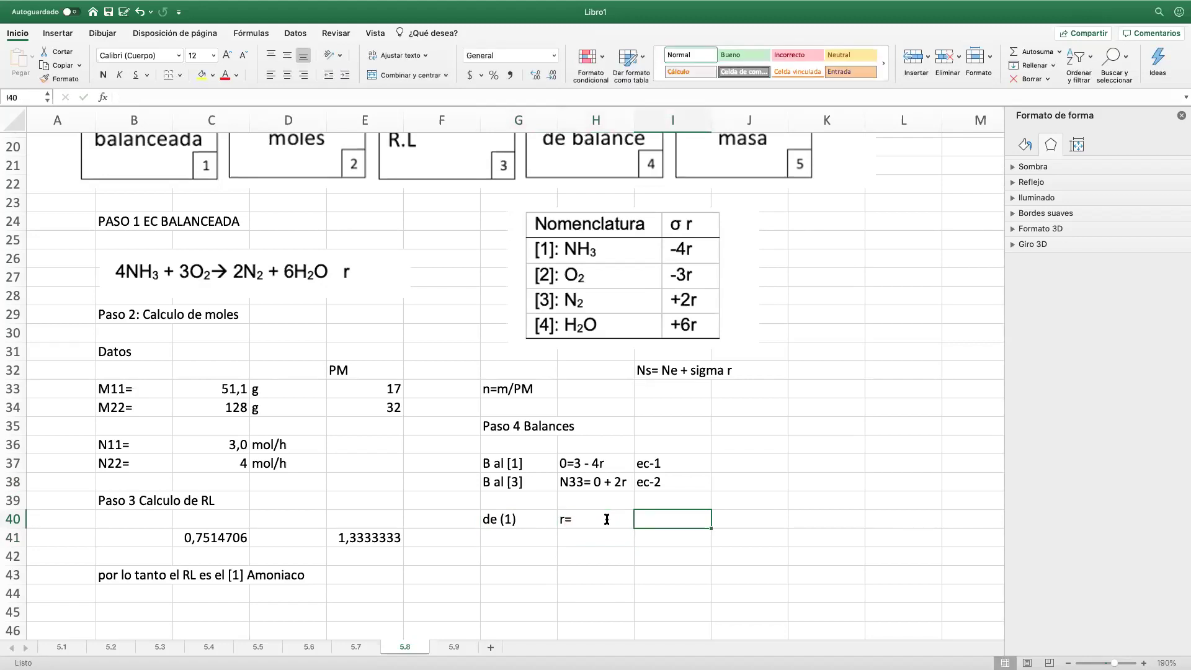
Step: Calculate r in I40 with the formula +3/4 and enter its unit "mol/h" in J40
text(+3/4)
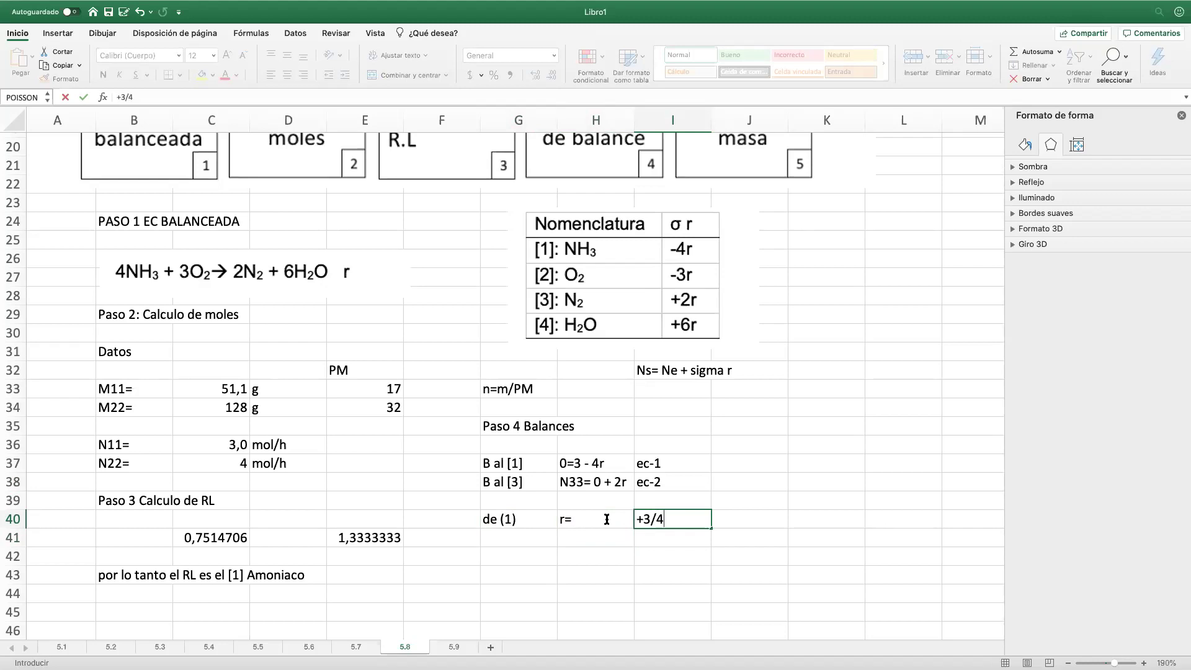
key(Return)
click(749, 521)
text(mol/h)
key(Return)
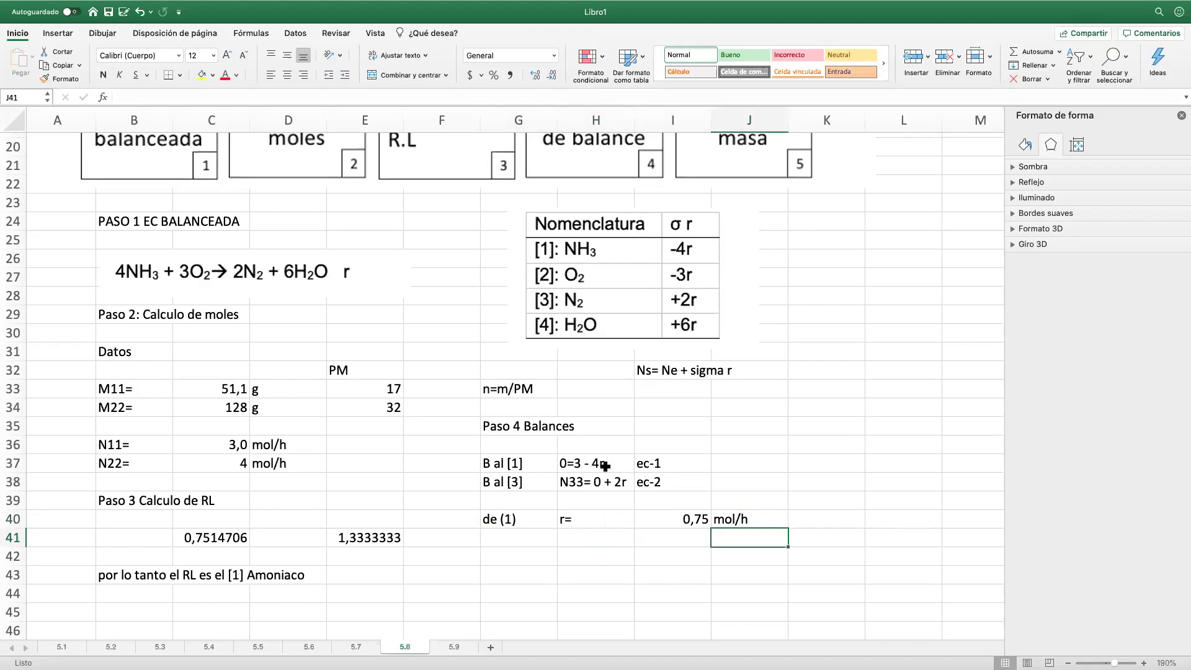
Step: Enter the labels "de (2)" in G42 and "N33=" in H42 for solving the second equation
click(583, 553)
click(503, 554)
text(de (2)
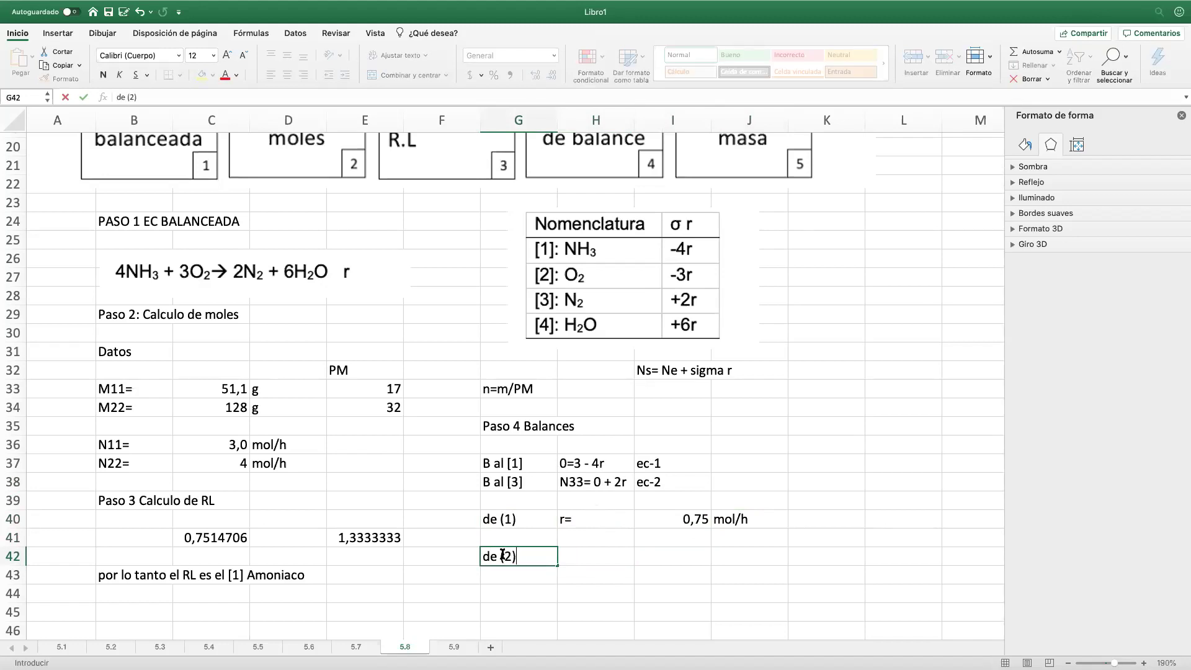
key(Tab)
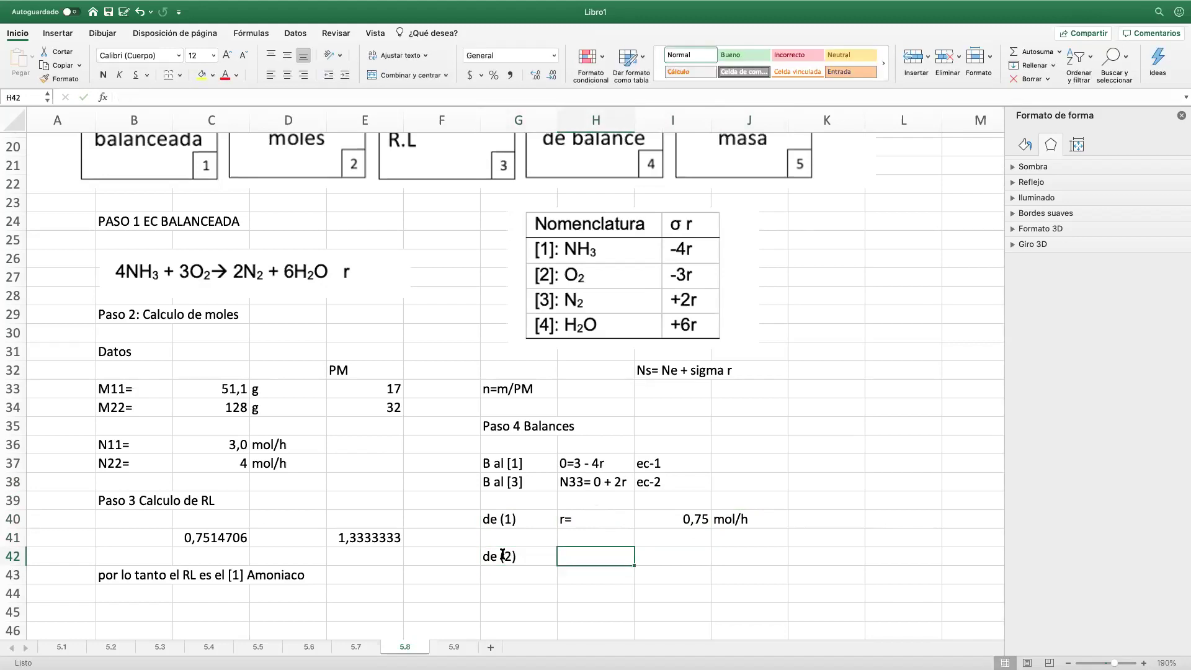
text(N33=)
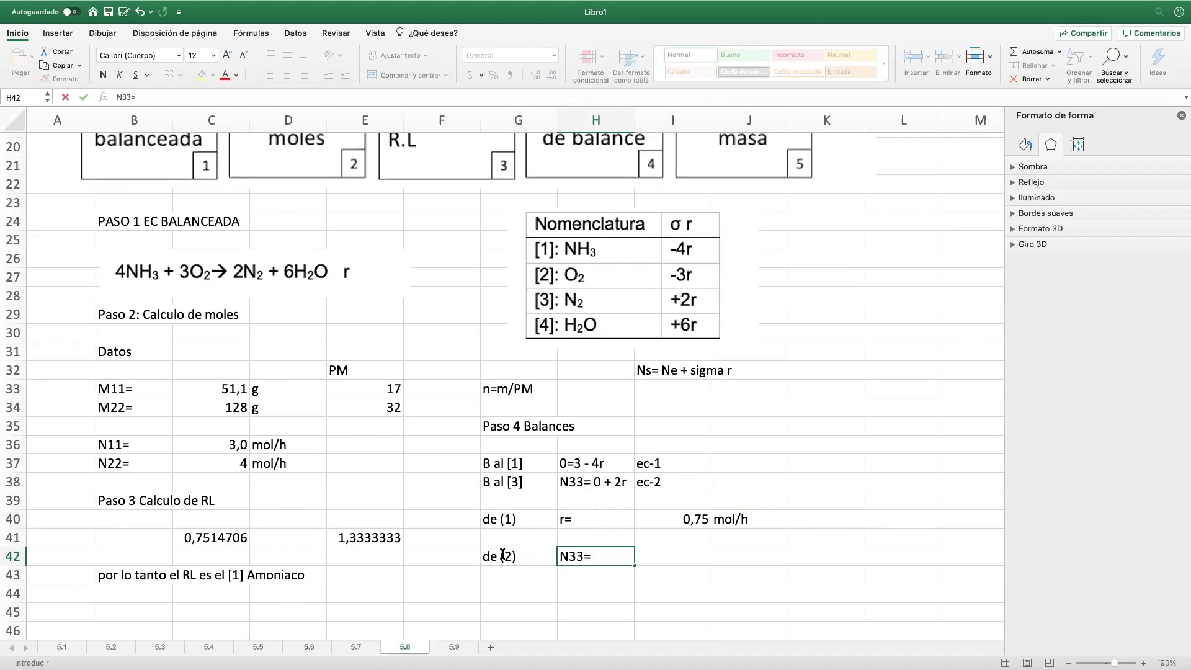
key(Tab)
Step: Calculate N33 in I42 as 2 times the r value in I40 and enter its unit "mol/h" in J42
text(+)
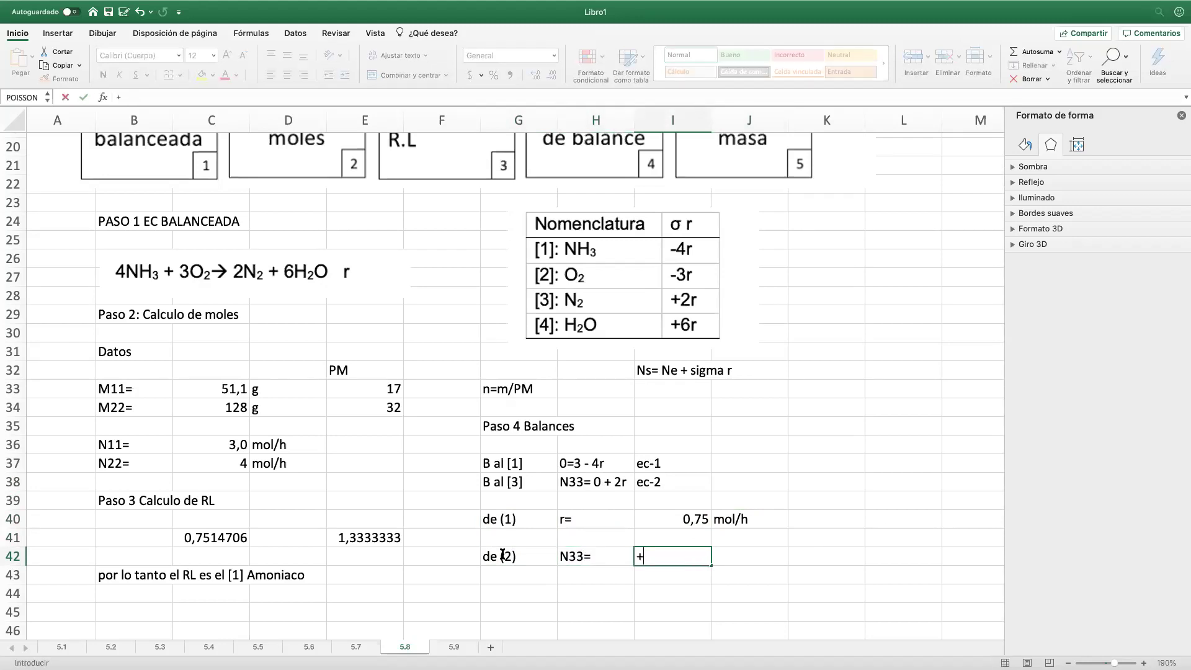
text(2*)
click(689, 516)
key(Return)
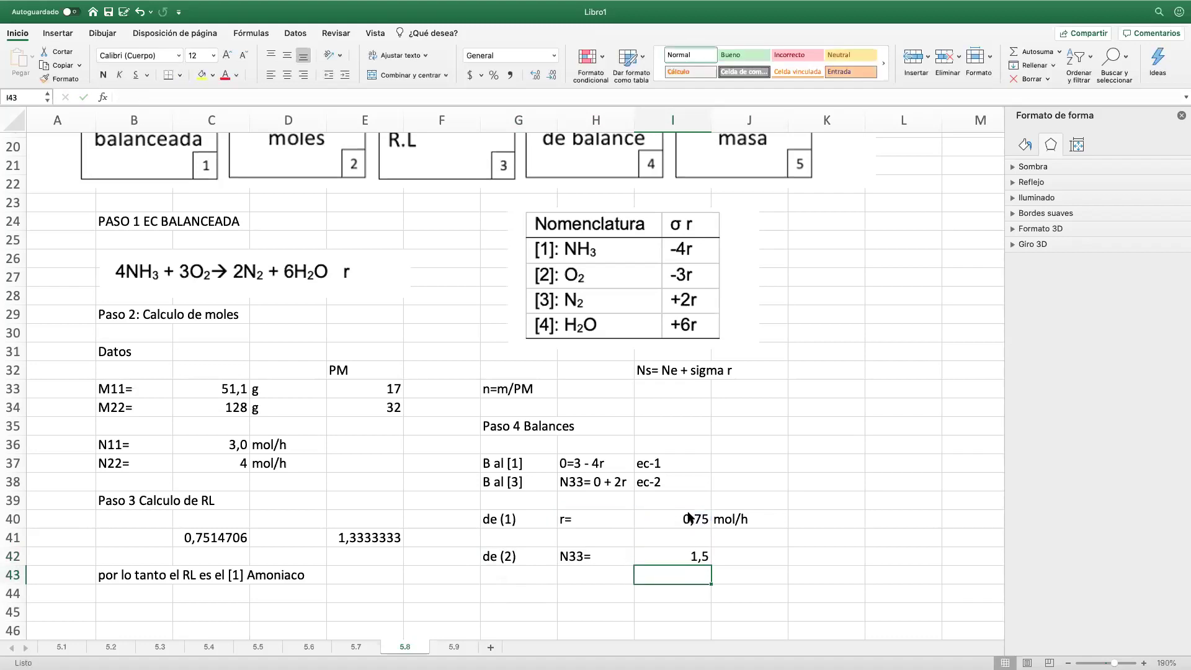
click(734, 554)
text(mol)
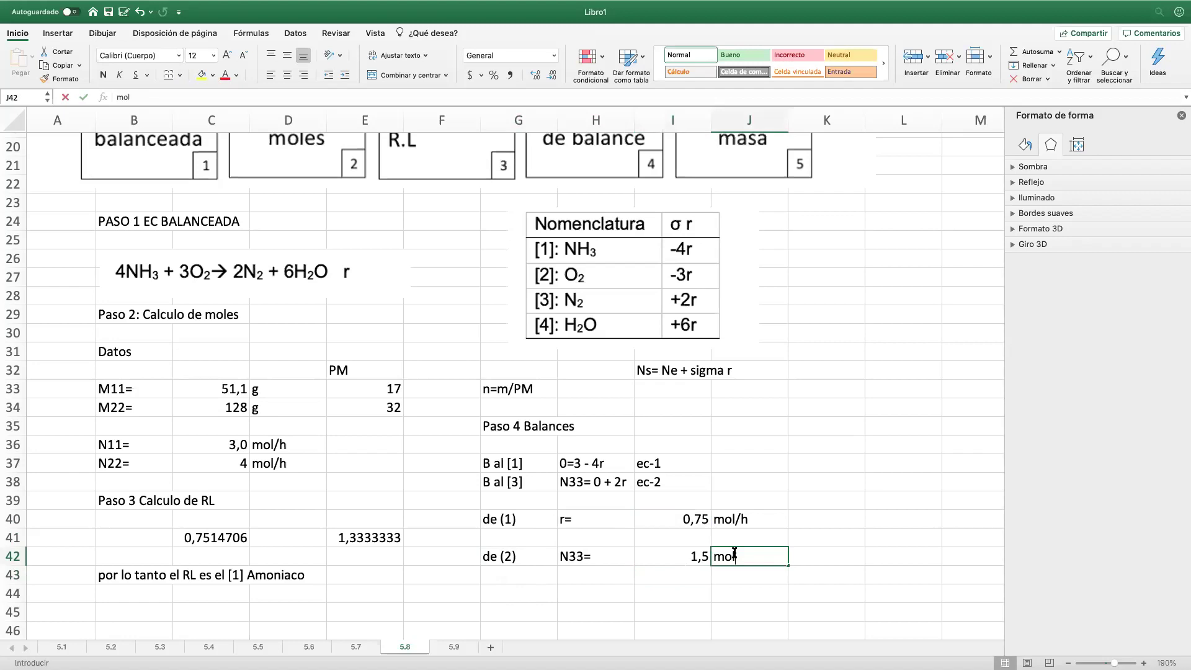
text(/h)
key(Return)
Step: Move the solved results for r and N33 down two rows so they start in row 42
click(497, 599)
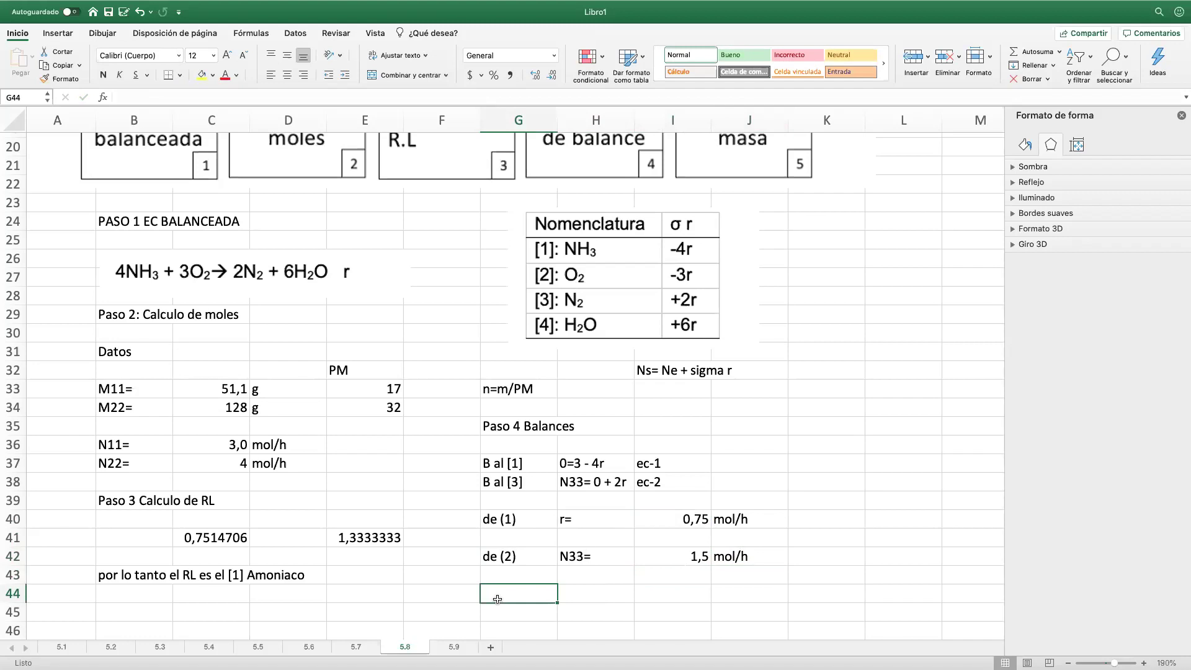
scroll(482, 428, up, 10)
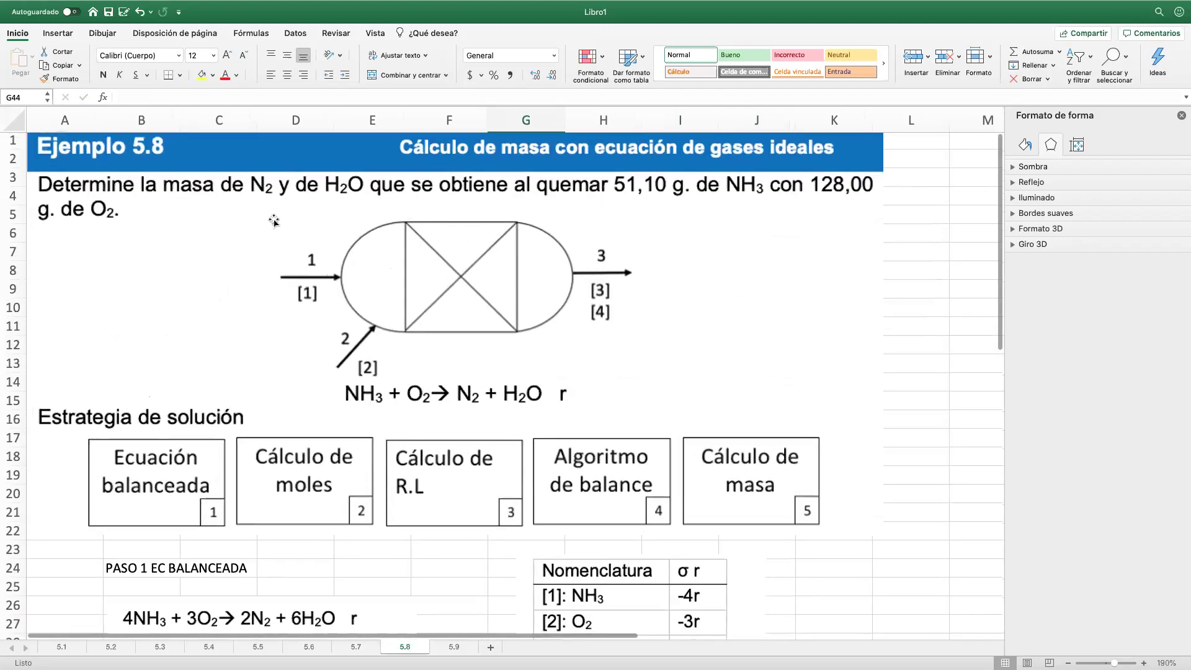
scroll(444, 372, down, 12)
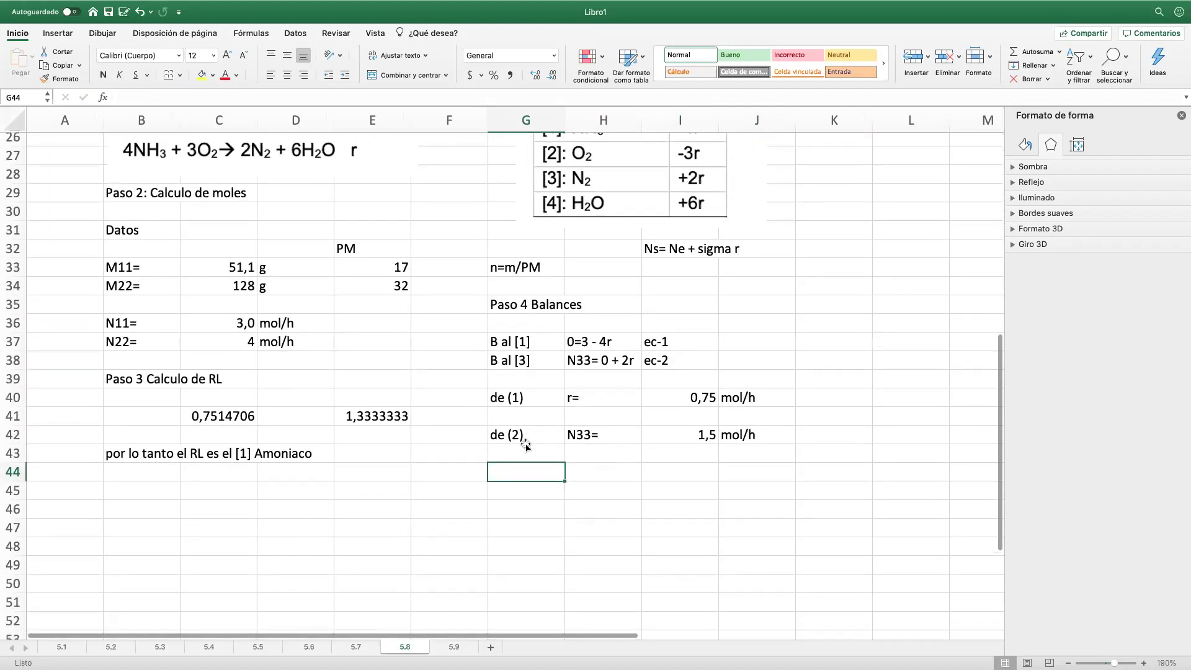
click(537, 456)
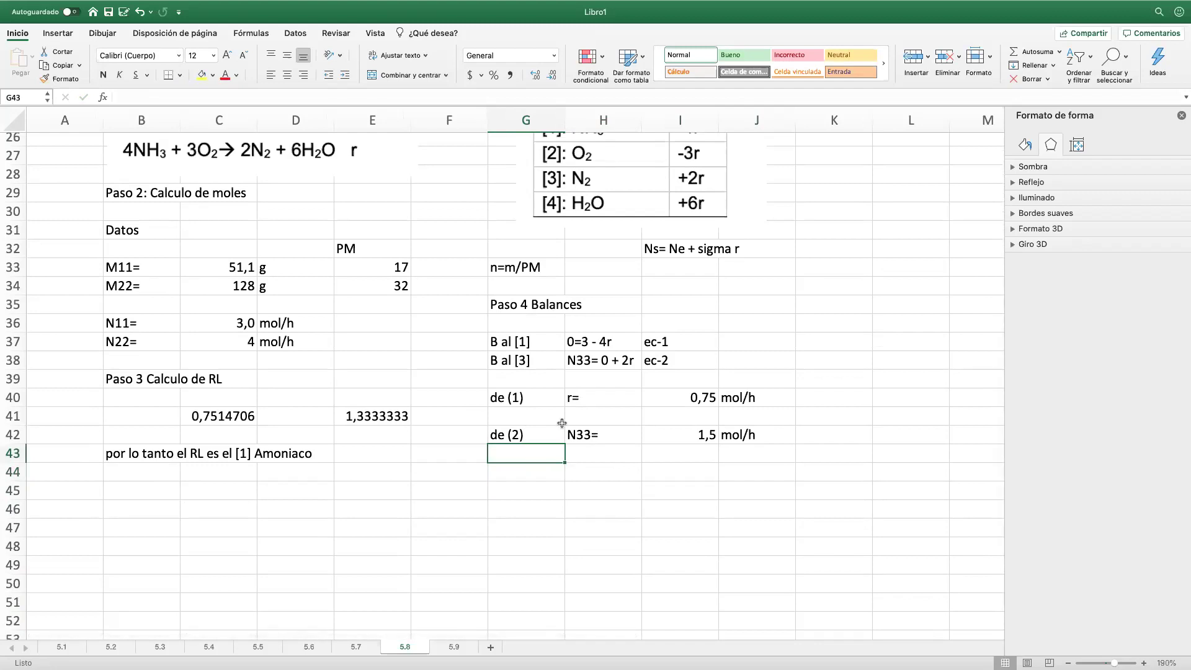
drag(501, 392, 689, 480)
Step: Enter the label "B al [4]" in G39 for the H2O balance
click(530, 379)
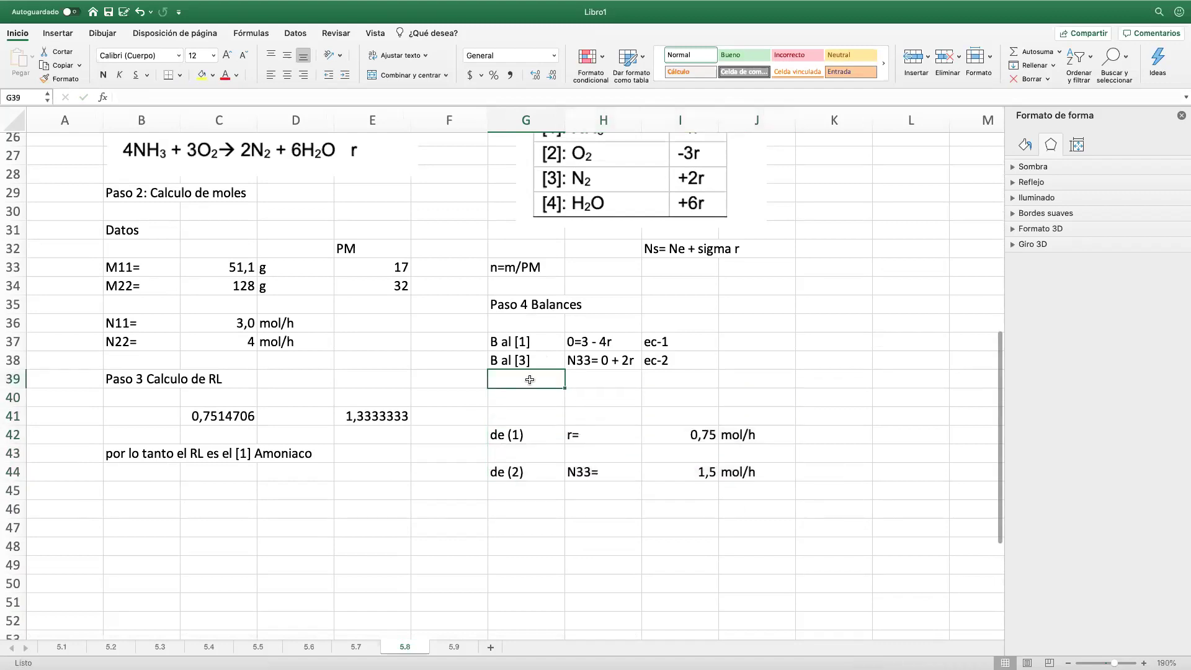
text(B a)
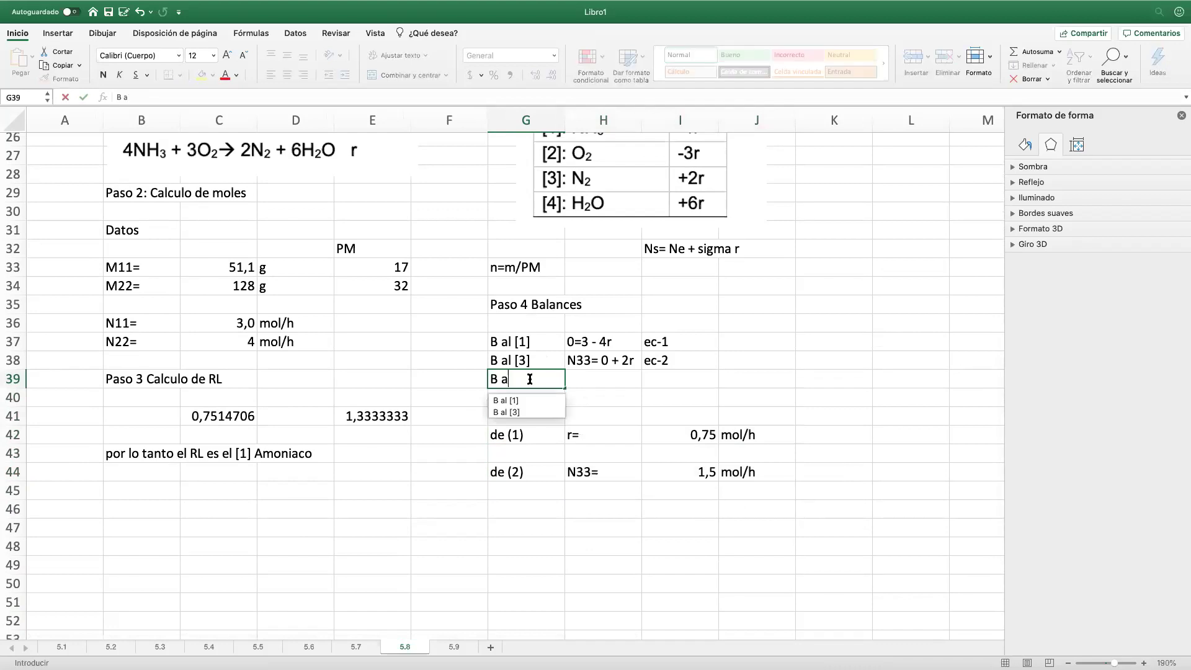
text(l [4])
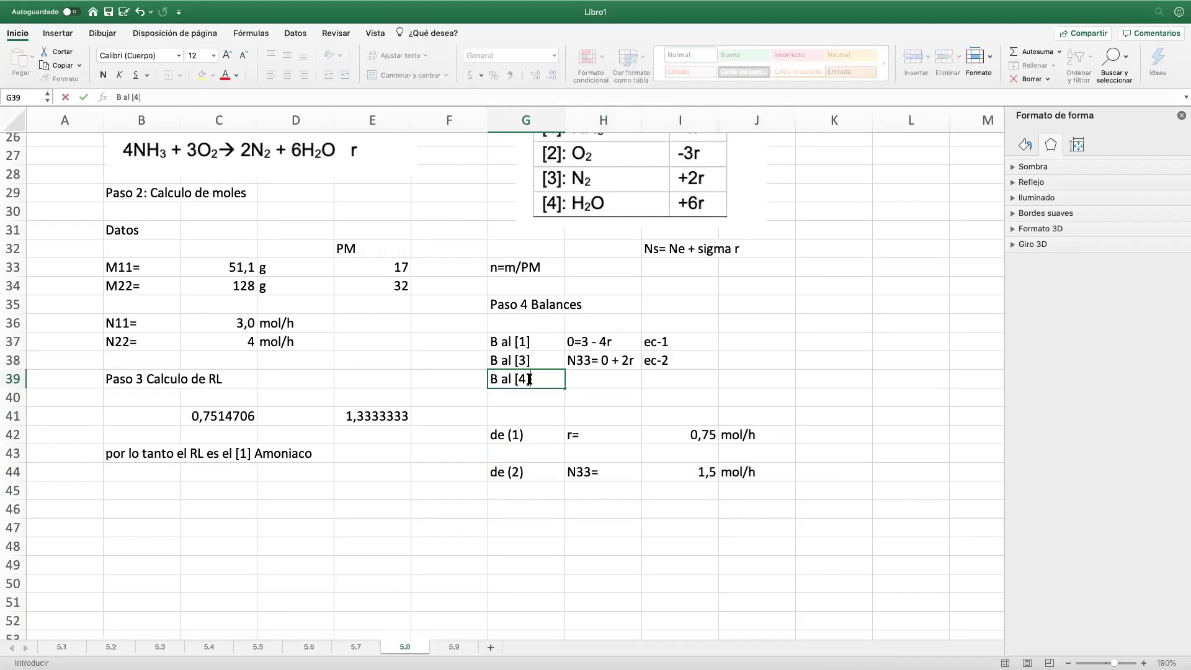
Step: Write the H2O balance equation "N43= 0 + 6r" in H39
click(620, 380)
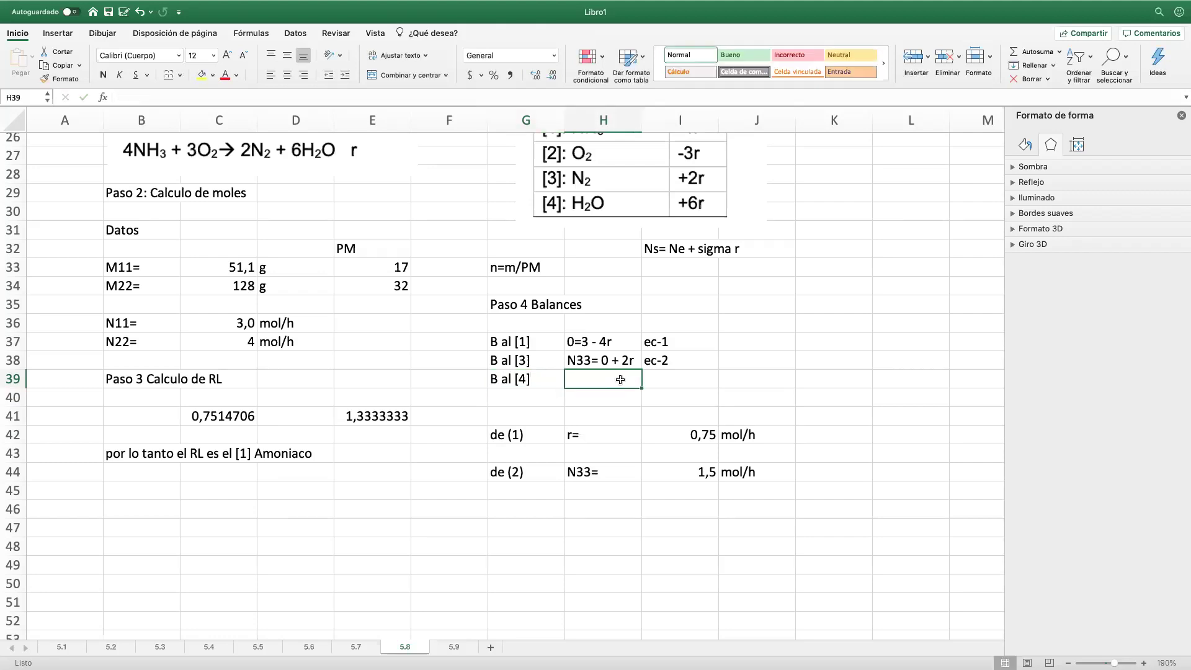
text(N)
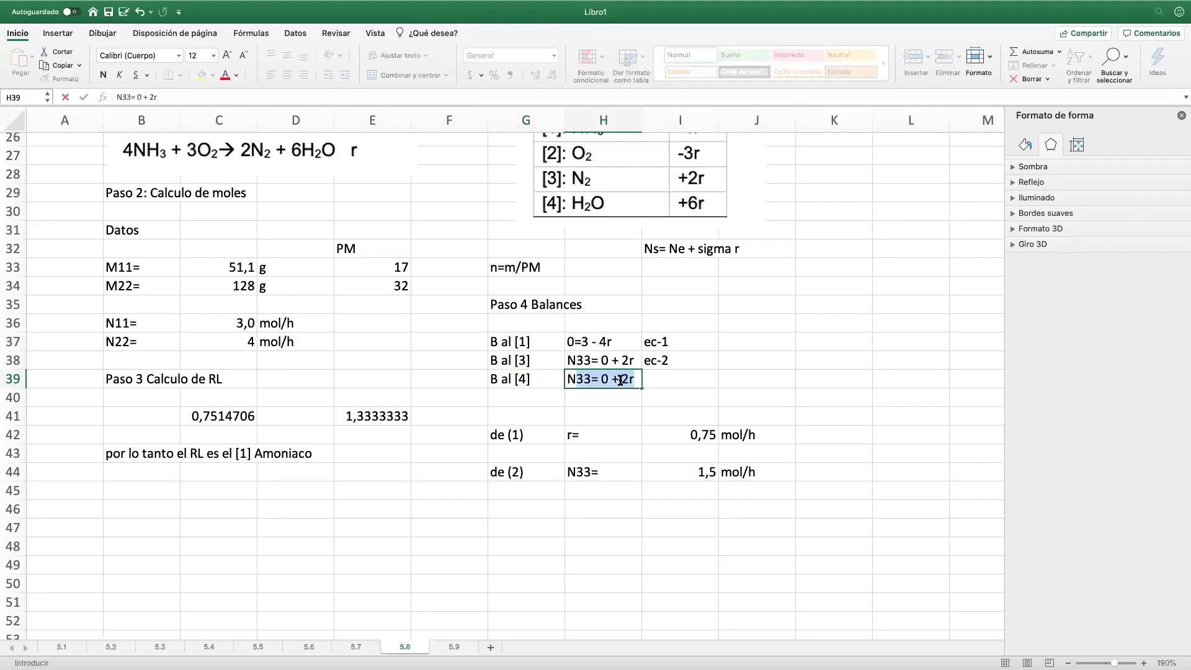
text(43)
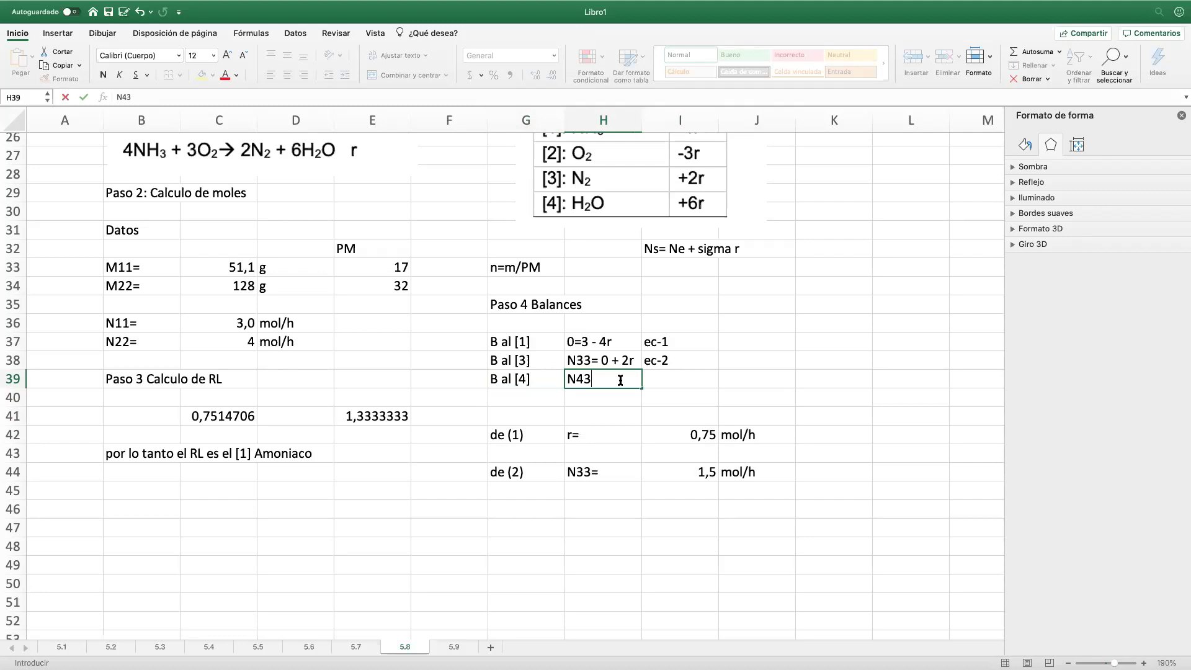
scroll(590, 366, up, 10)
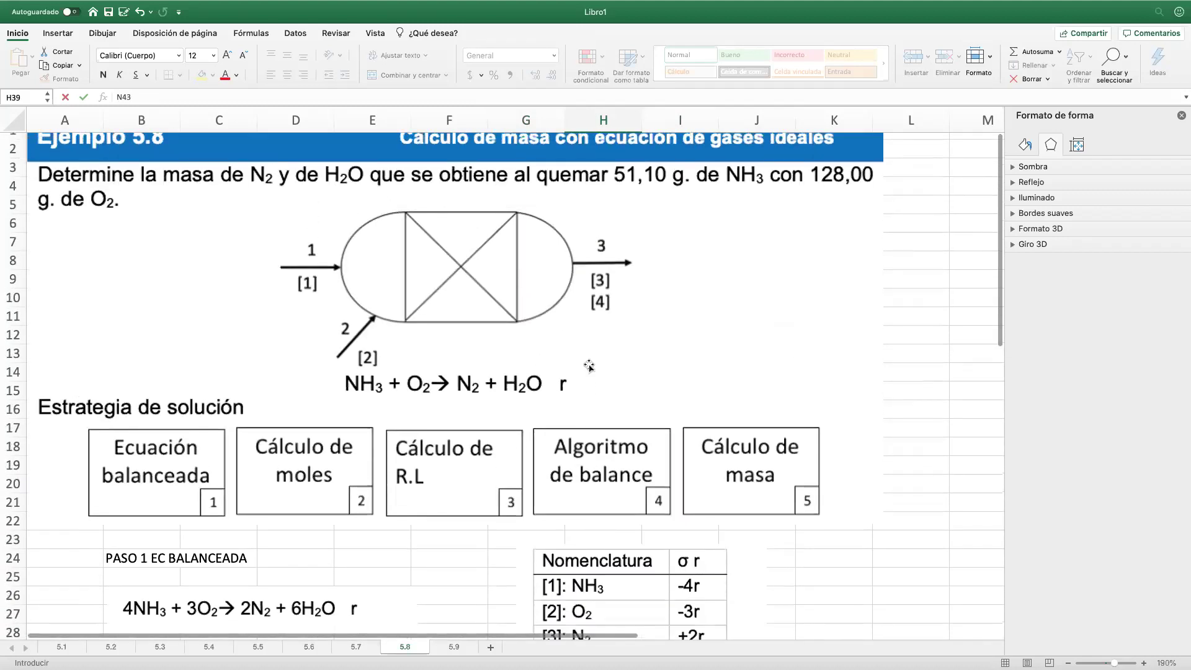
scroll(589, 366, down, 7)
scroll(589, 366, up, 7)
scroll(589, 366, down, 6)
scroll(590, 366, down, 5)
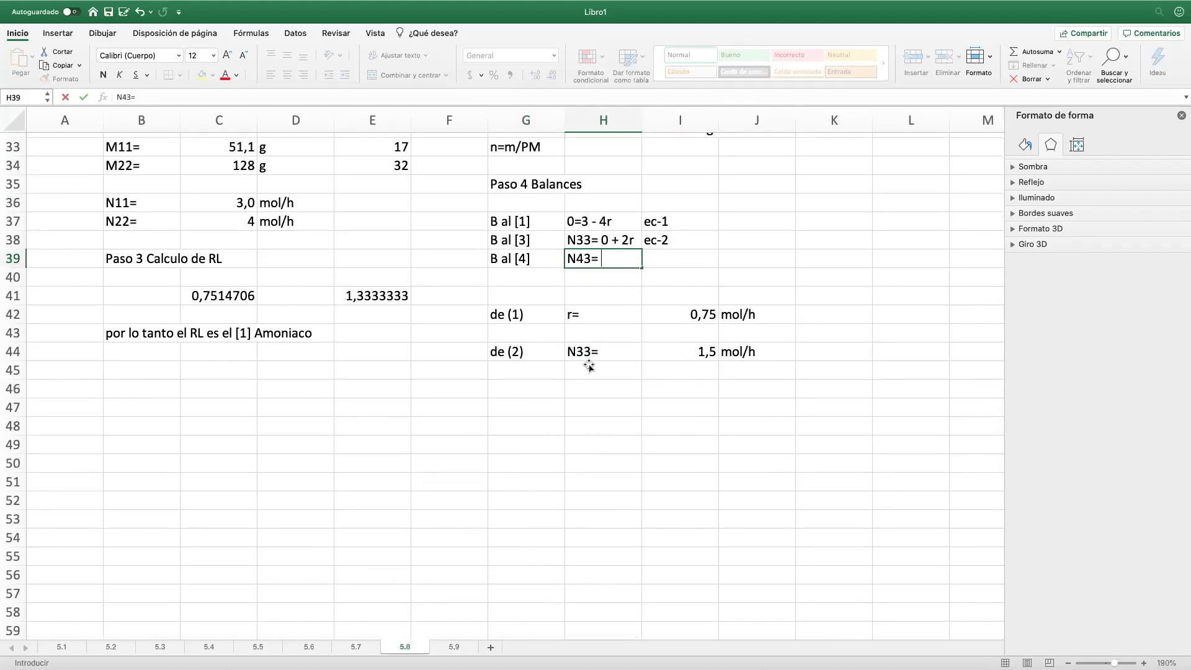
text(0)
scroll(589, 366, up, 3)
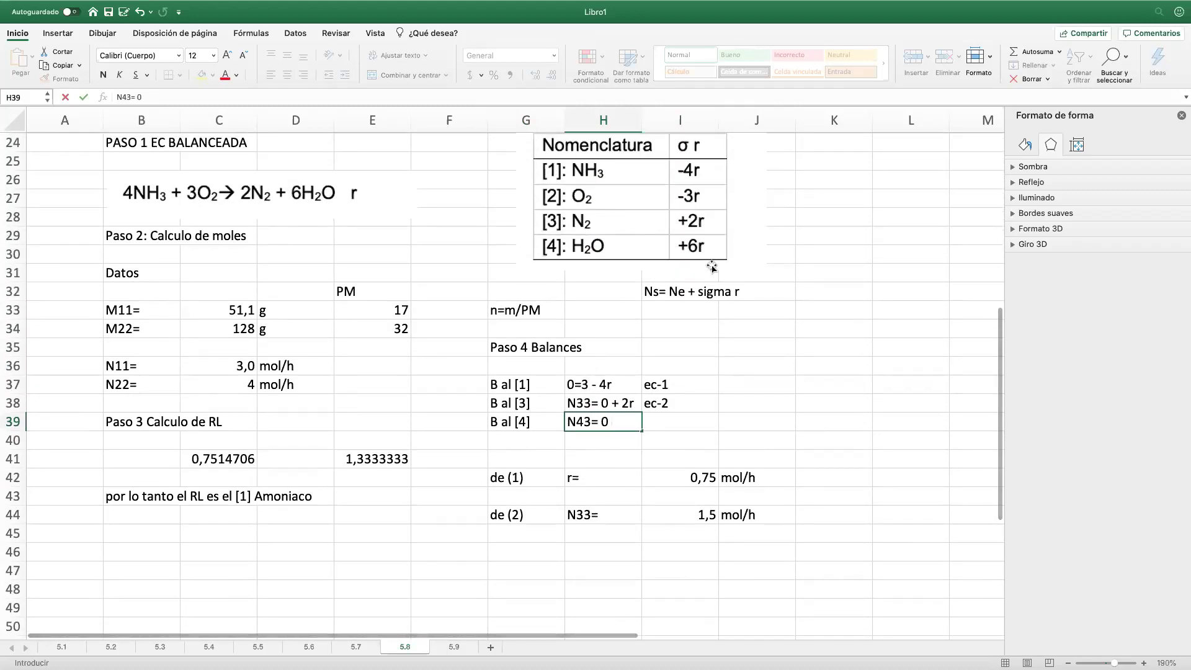
text(+ 6)
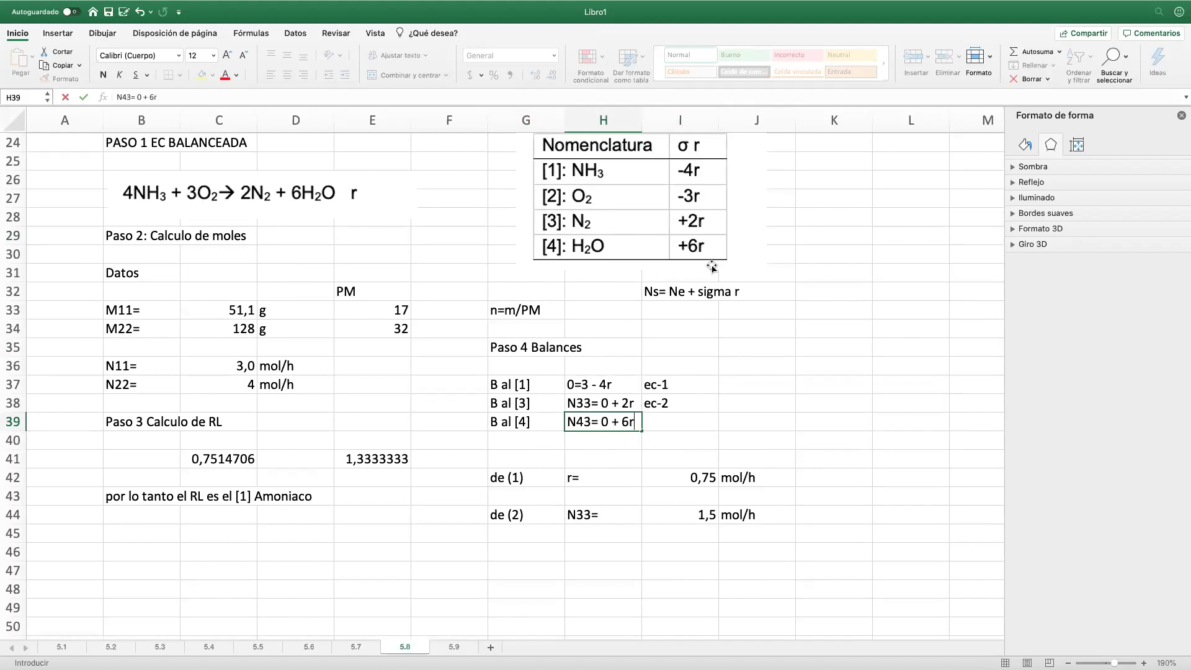
Step: Label the H2O balance equation "ec-3" in I39
key(Tab)
text(ec)
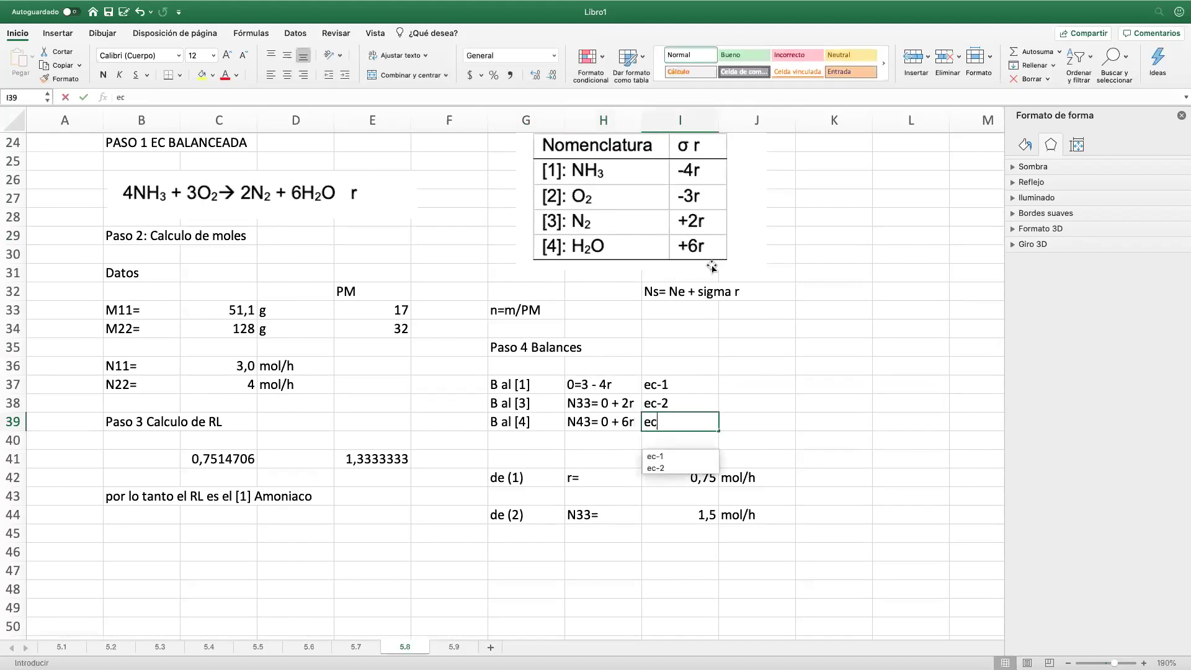
text(-3)
key(Return)
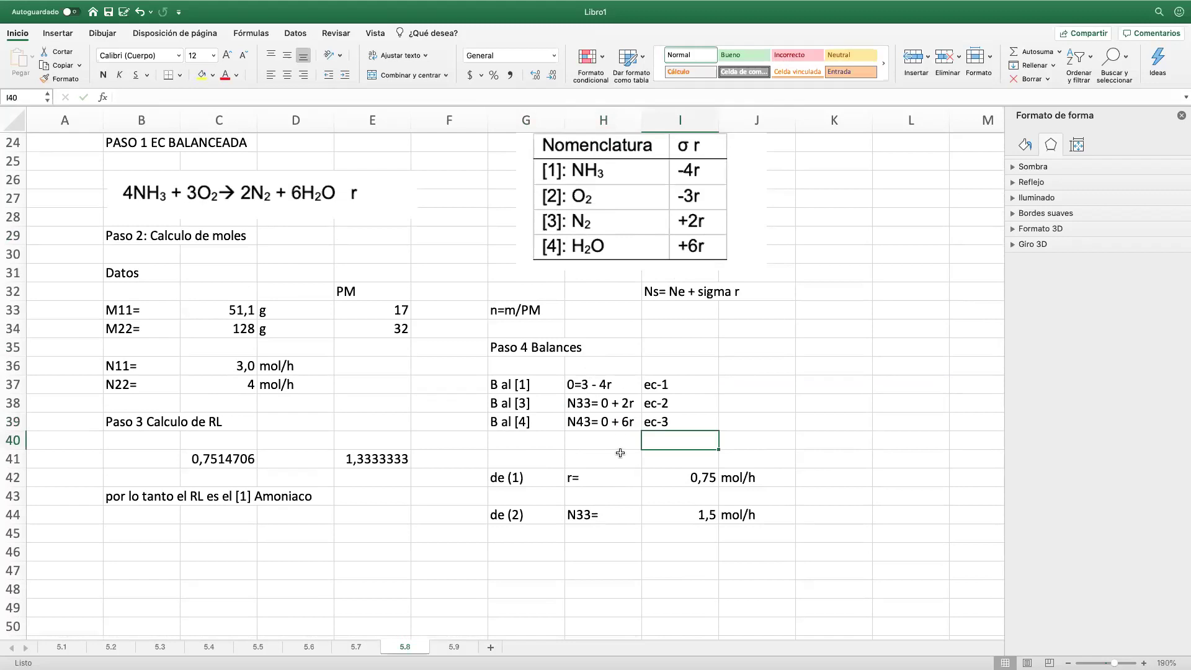
Step: Enter the labels "de (3)" in G46 and "N43=" in H46 for solving the third equation
click(585, 543)
click(521, 556)
text(de (3))
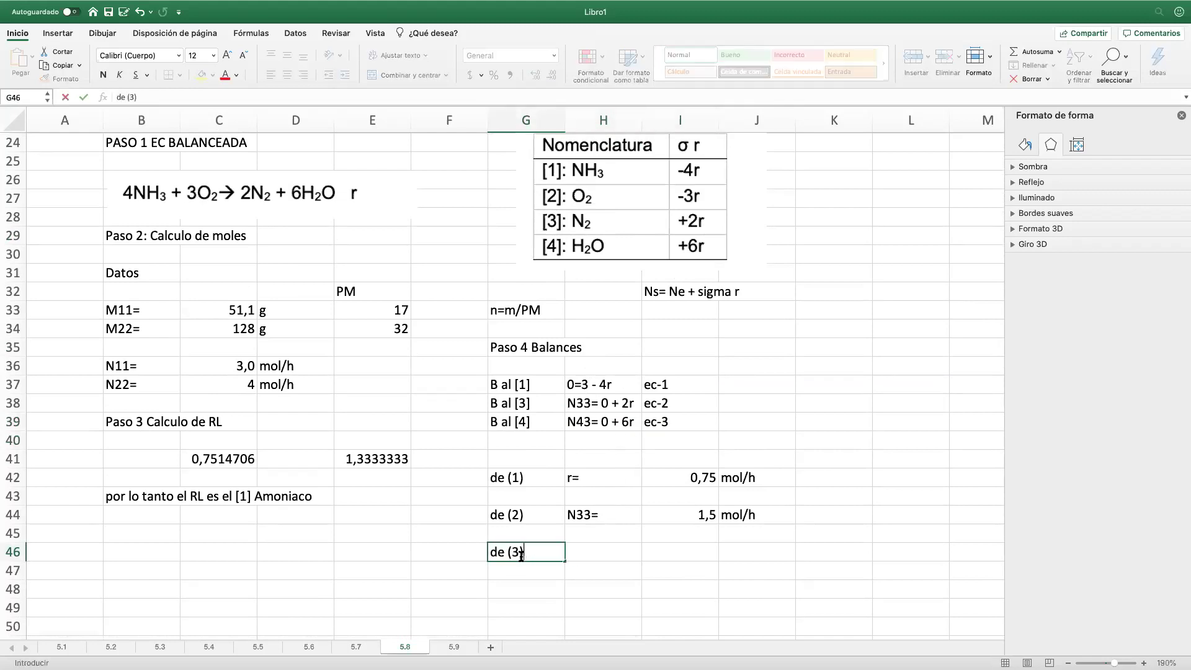
key(Tab)
text(N)
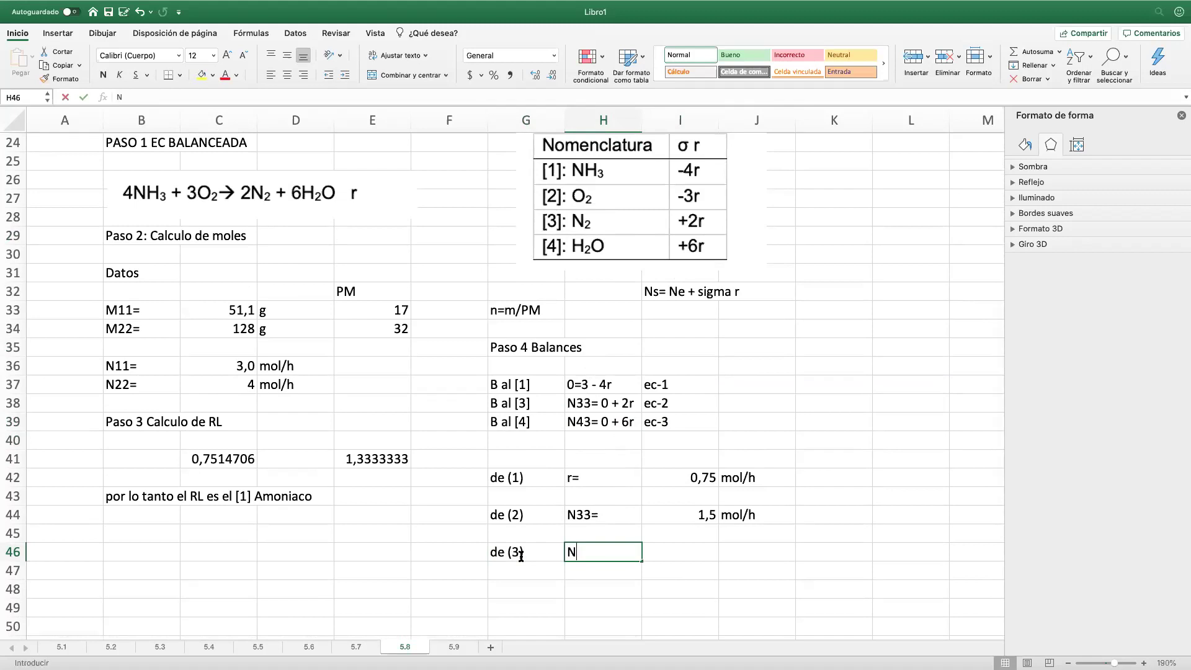
text(4)
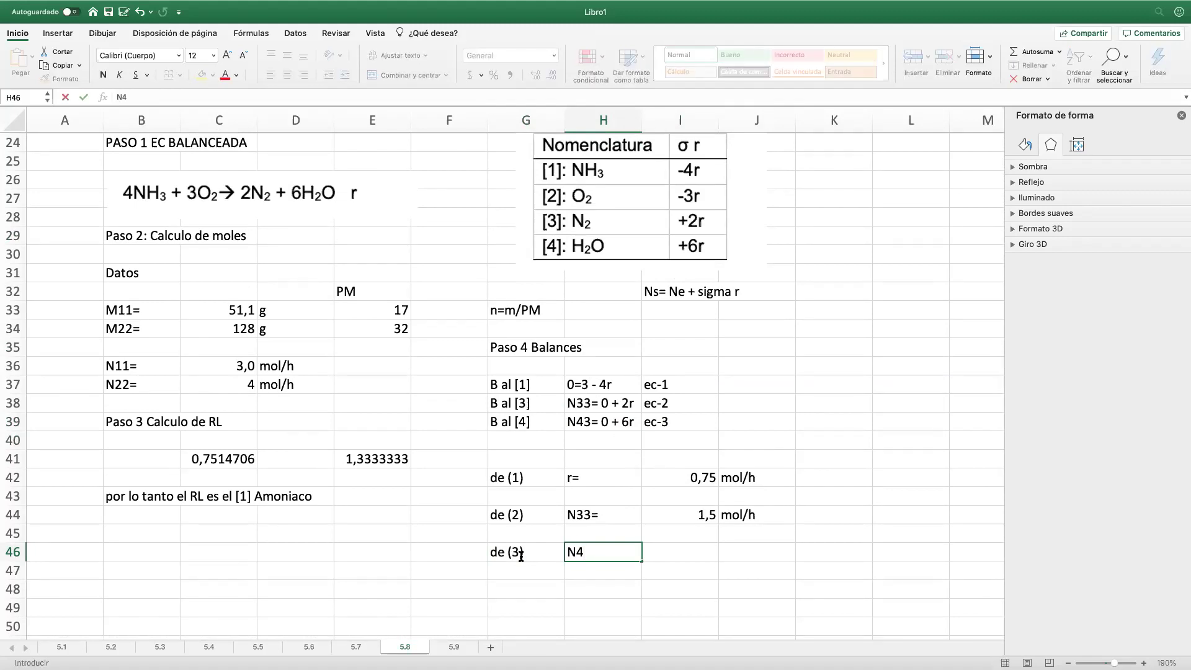
text(3=)
Step: Calculate N43 in I46 with the formula +I42*6 and enter its unit "mol/h" in J46
key(Tab)
text(+)
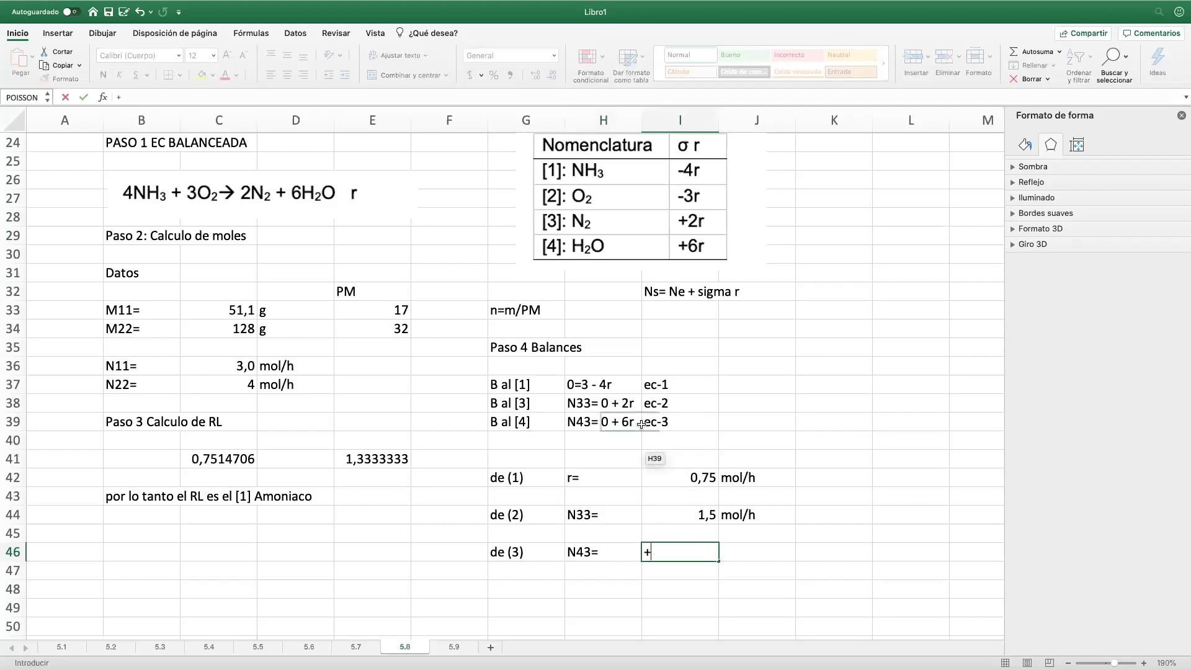
click(688, 480)
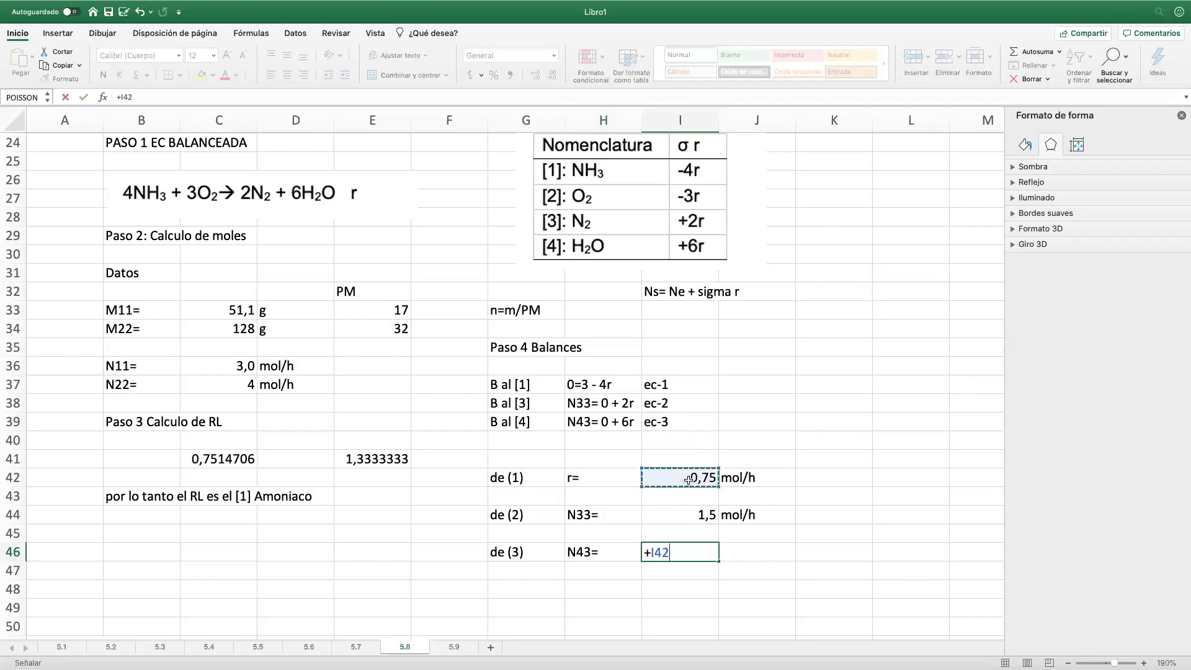
text(*6)
key(Return)
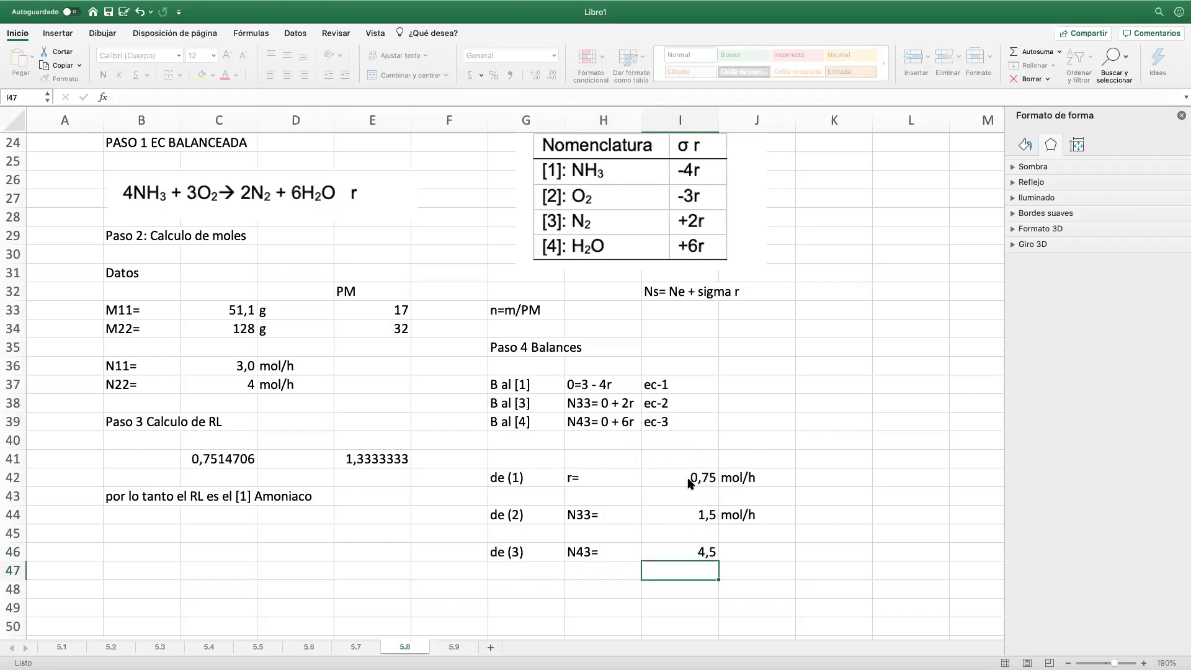
click(772, 558)
text(mol/h)
key(Return)
Step: Review the solution strategy and enter the heading "Paso 5 Calculo de masa" in B48
click(553, 588)
scroll(590, 600, down, 4)
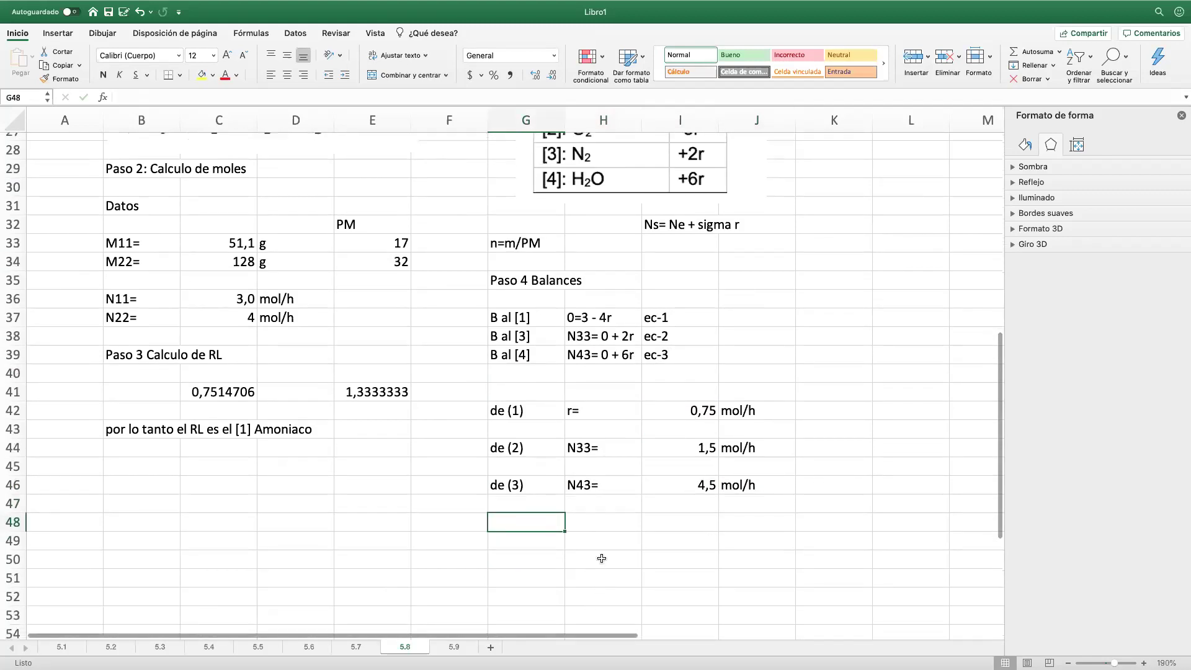
click(593, 540)
scroll(528, 525, up, 9)
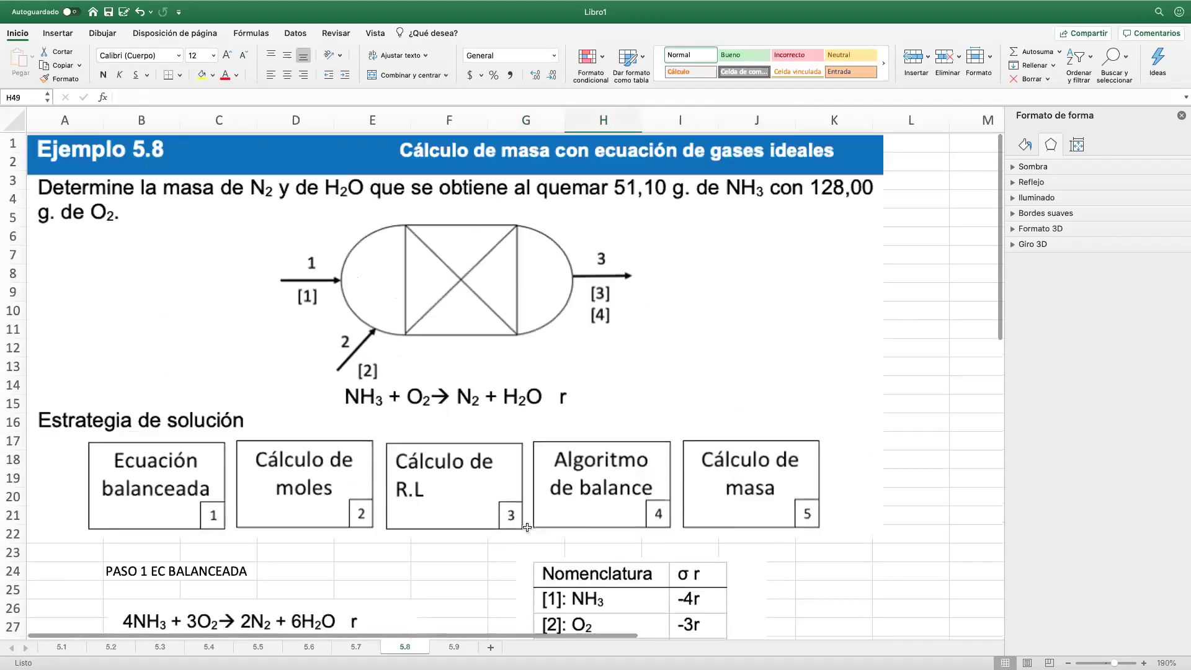
scroll(670, 533, down, 8)
scroll(670, 533, up, 5)
scroll(670, 533, down, 7)
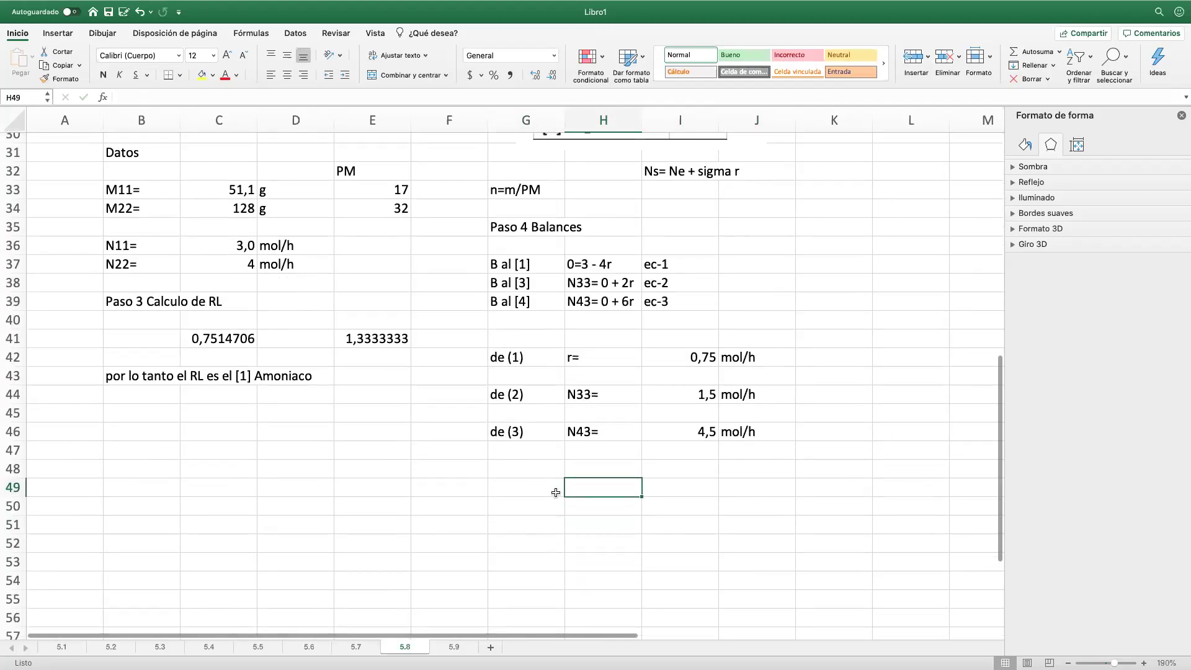
click(517, 484)
click(124, 468)
text(so )
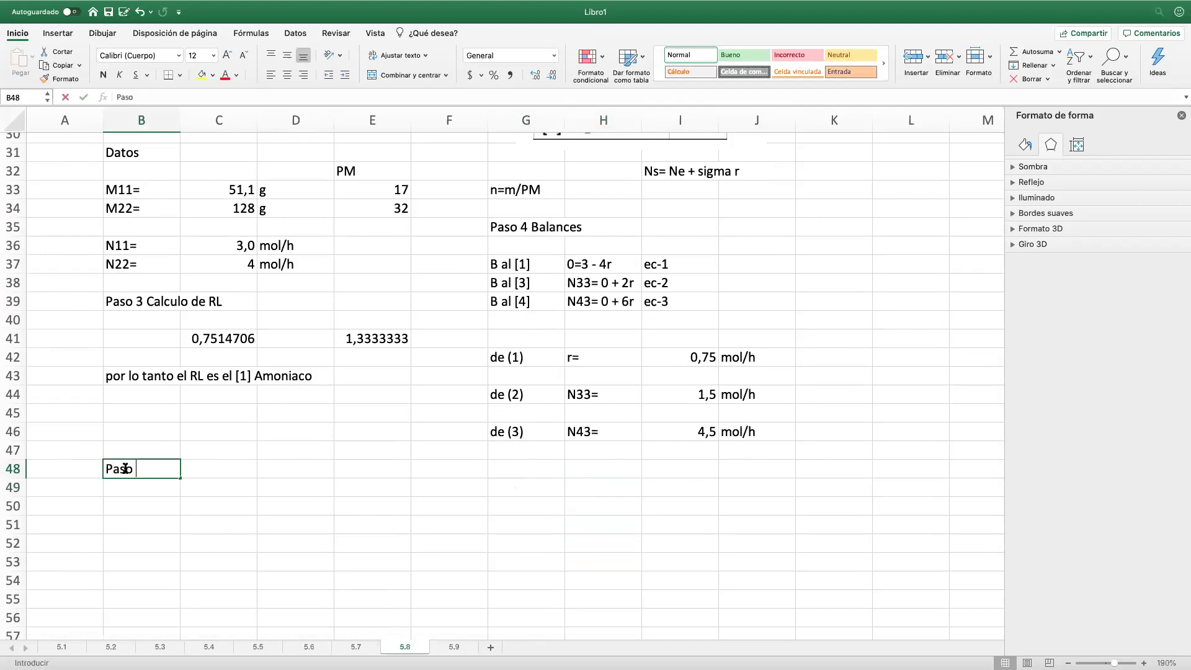
text(5 Calcu)
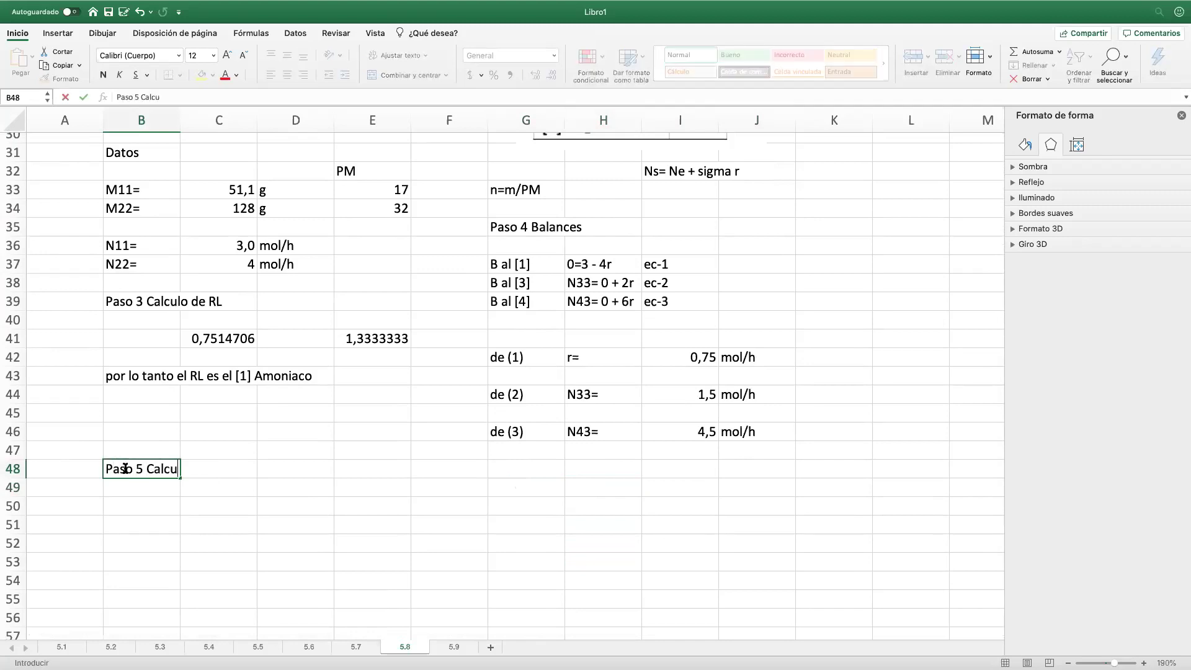
text(lo de masa)
key(Return)
key(Return)
Step: Enter the mass labels "M33=" in C50 and "M43=" in C51
click(234, 509)
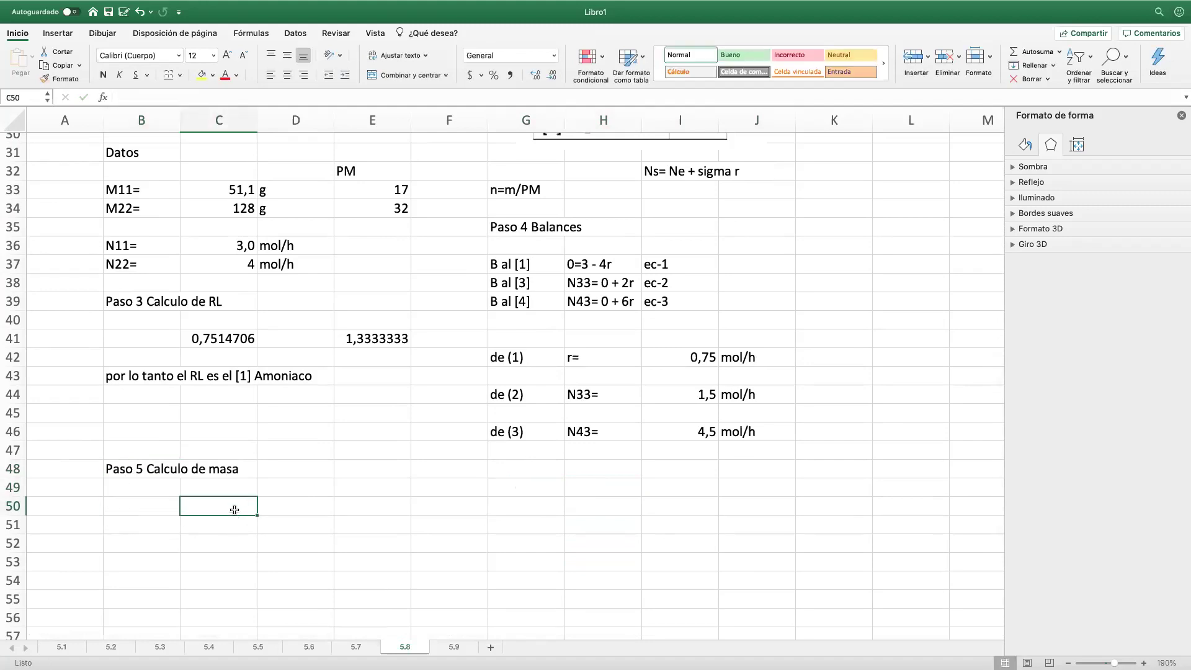
text(M33)
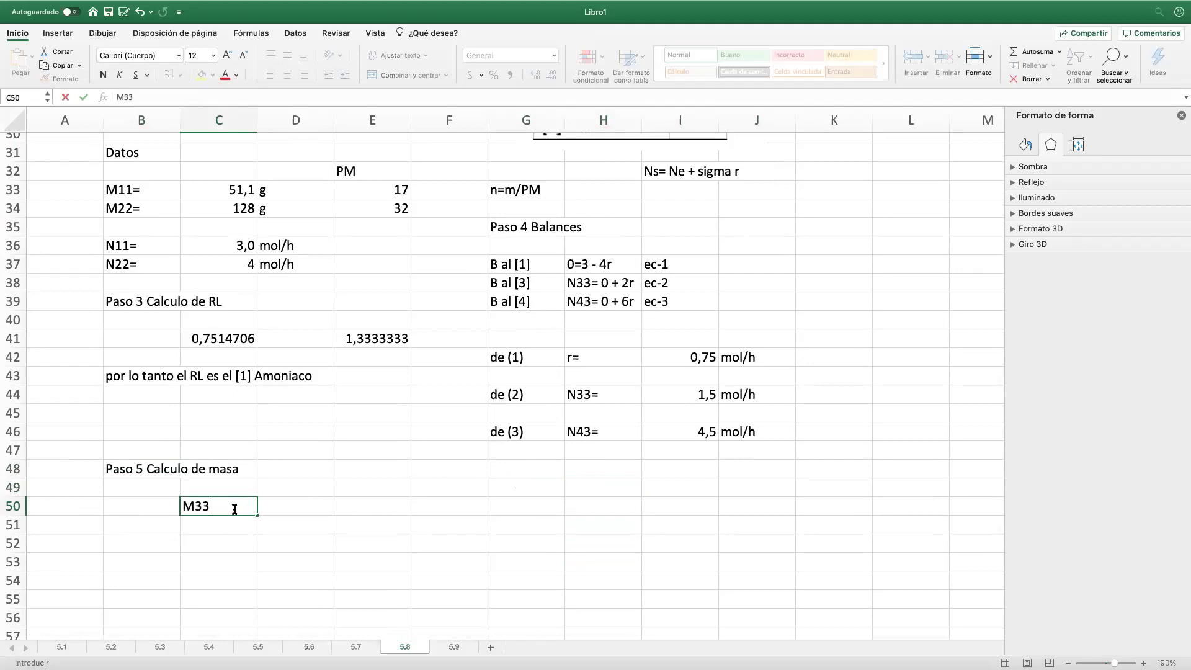
text(=)
key(Return)
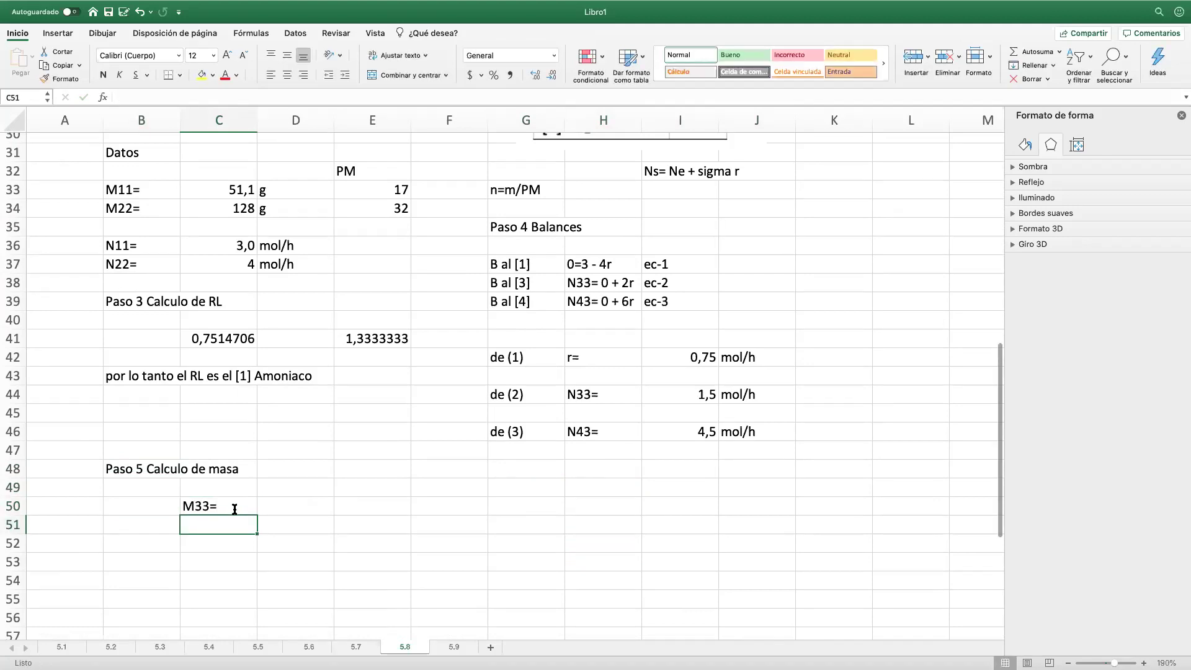
text(M43=)
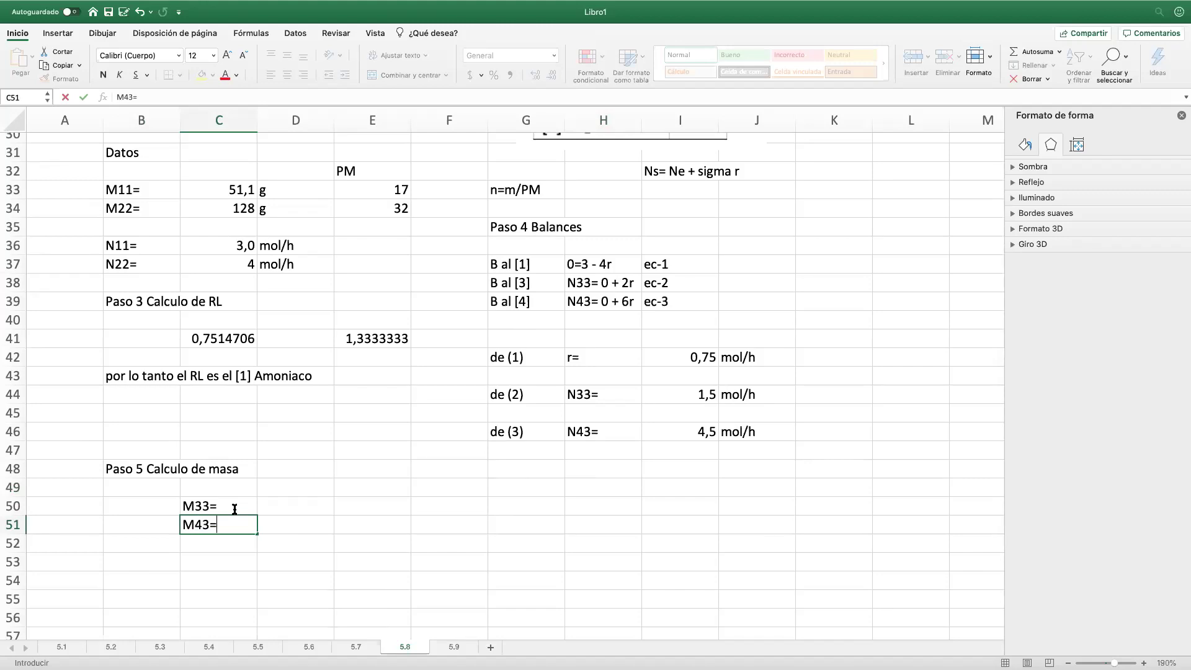
key(Tab)
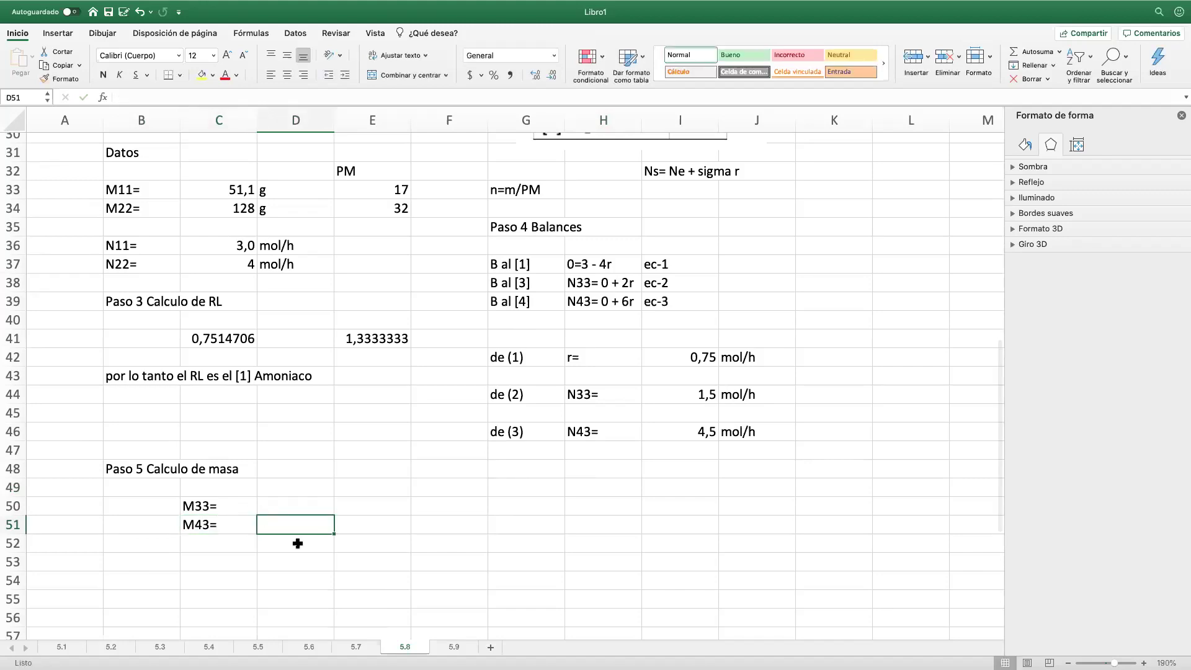
Step: Enter the molecular weight heading "PM" in L43
click(878, 397)
click(908, 374)
text(PA)
key(BackSpace)
text(M)
key(Return)
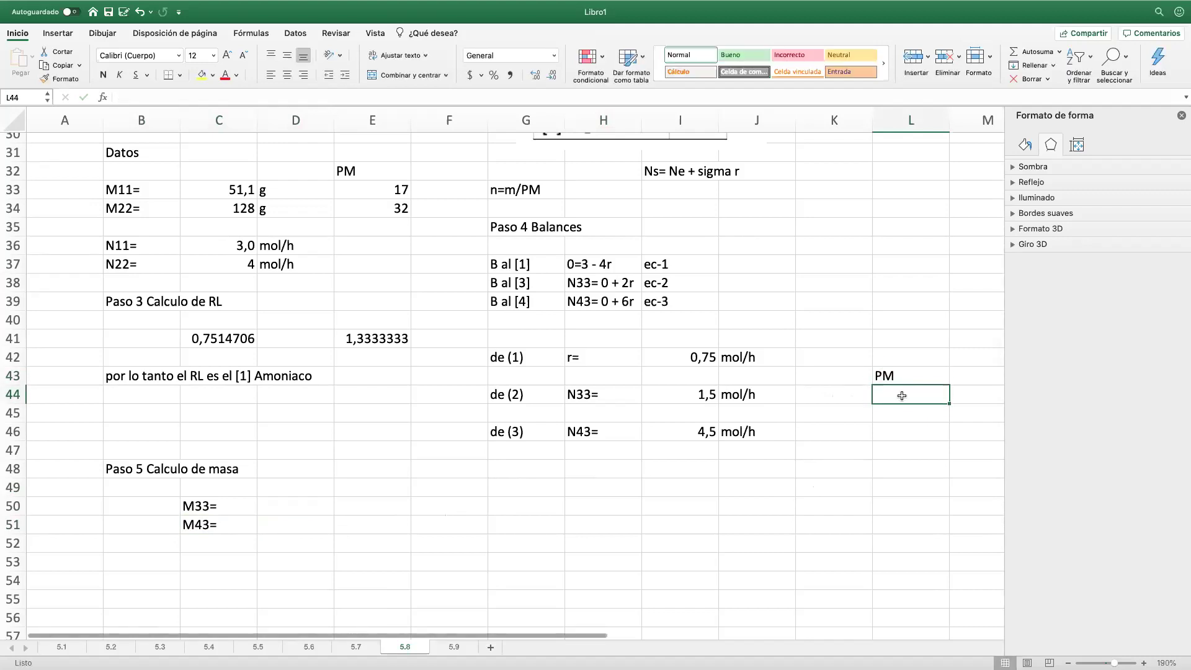
Step: Enter the molecular weights 28 in L44 for N33 and 18 in L46 for N43
scroll(891, 407, up, 5)
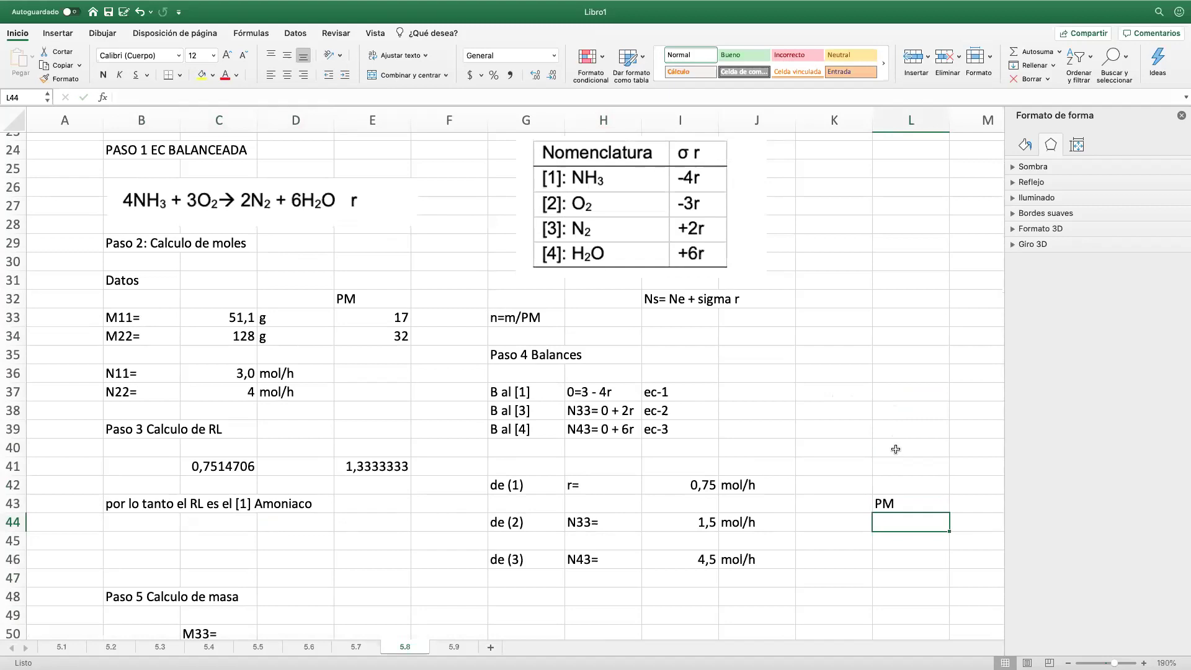
text(28)
key(Return)
click(914, 556)
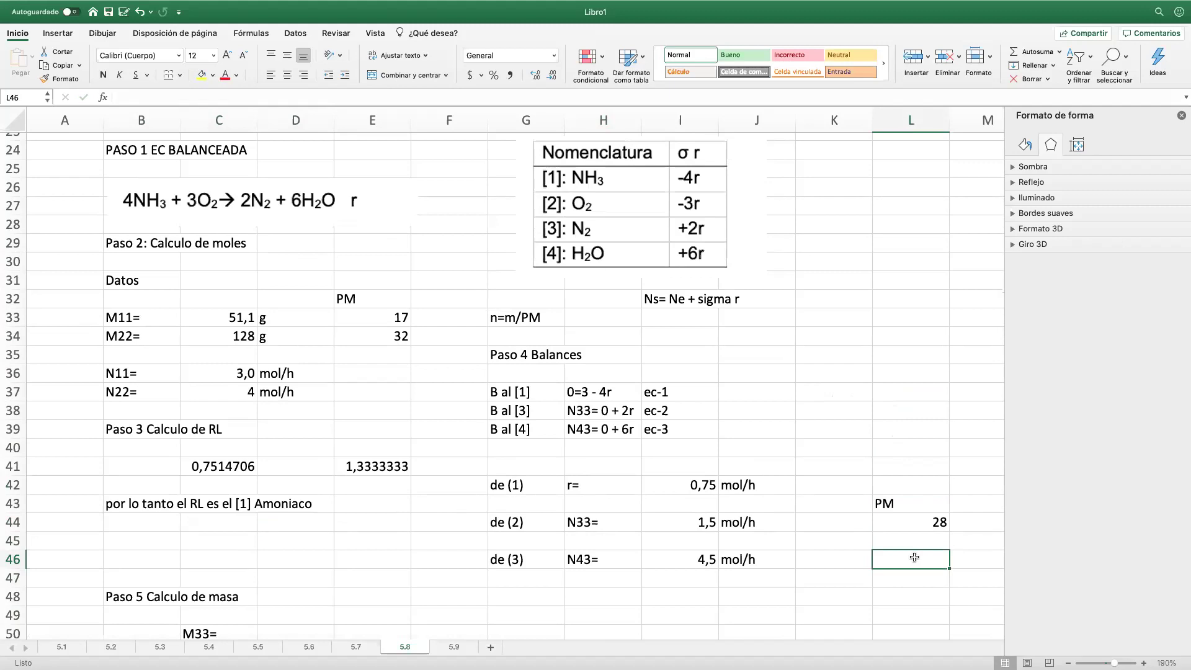
text(18)
key(Return)
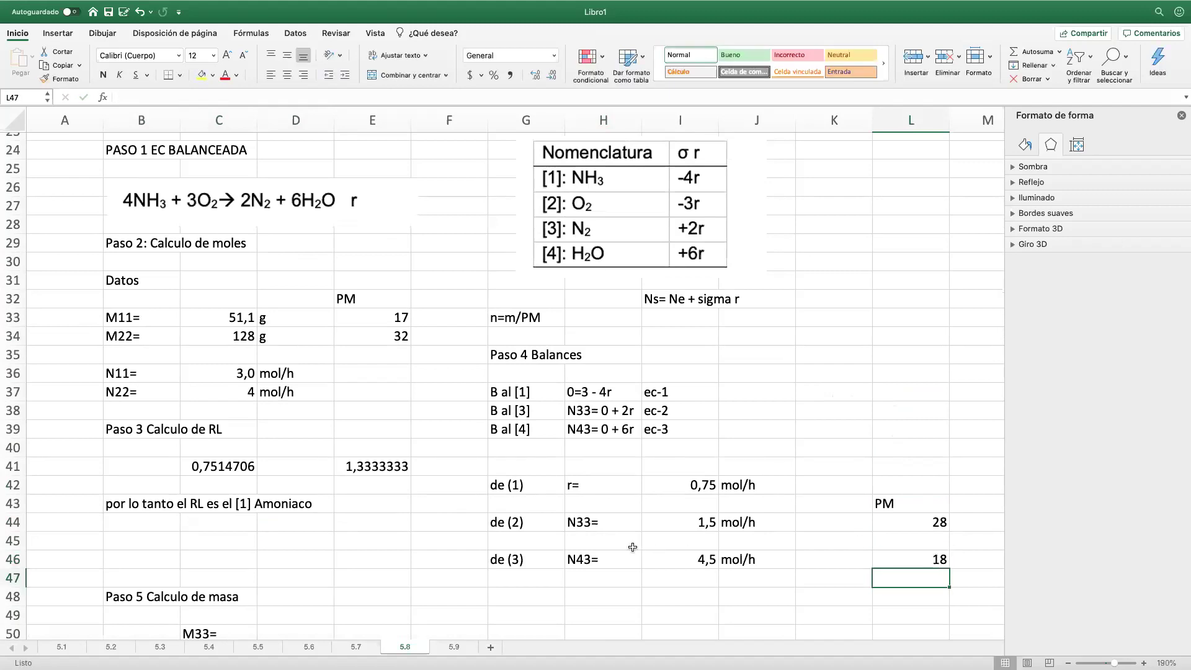
Step: Enter the mole formula note "n= m/PM" in H49
scroll(452, 529, down, 5)
scroll(434, 521, down, 2)
click(287, 497)
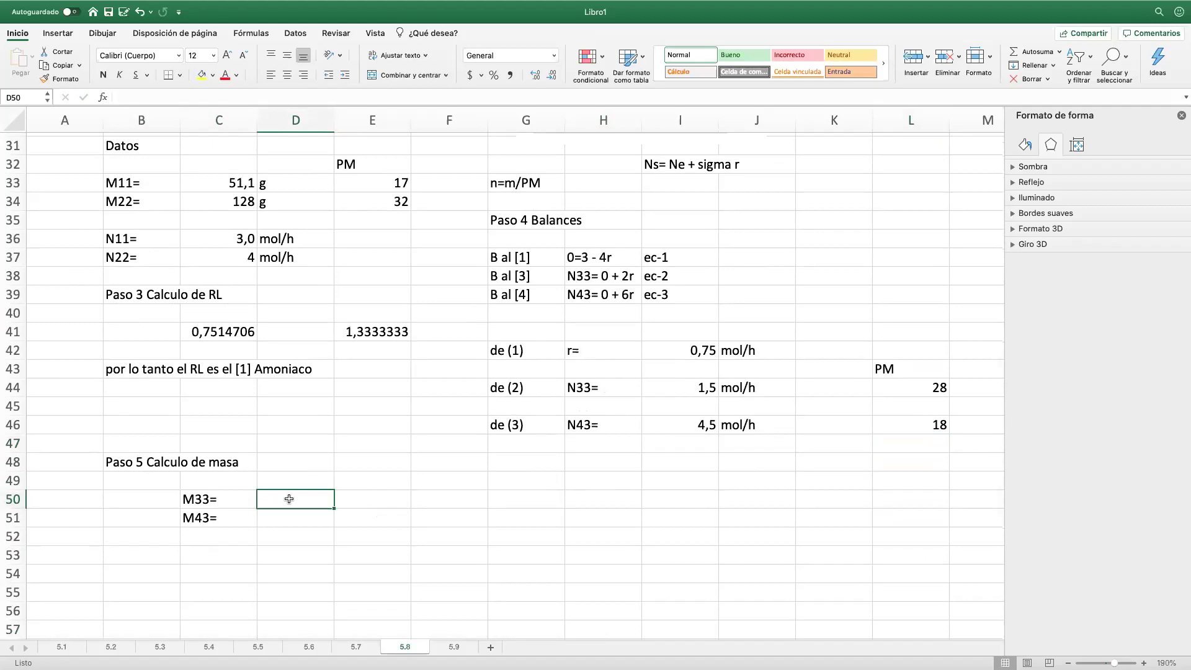
click(611, 483)
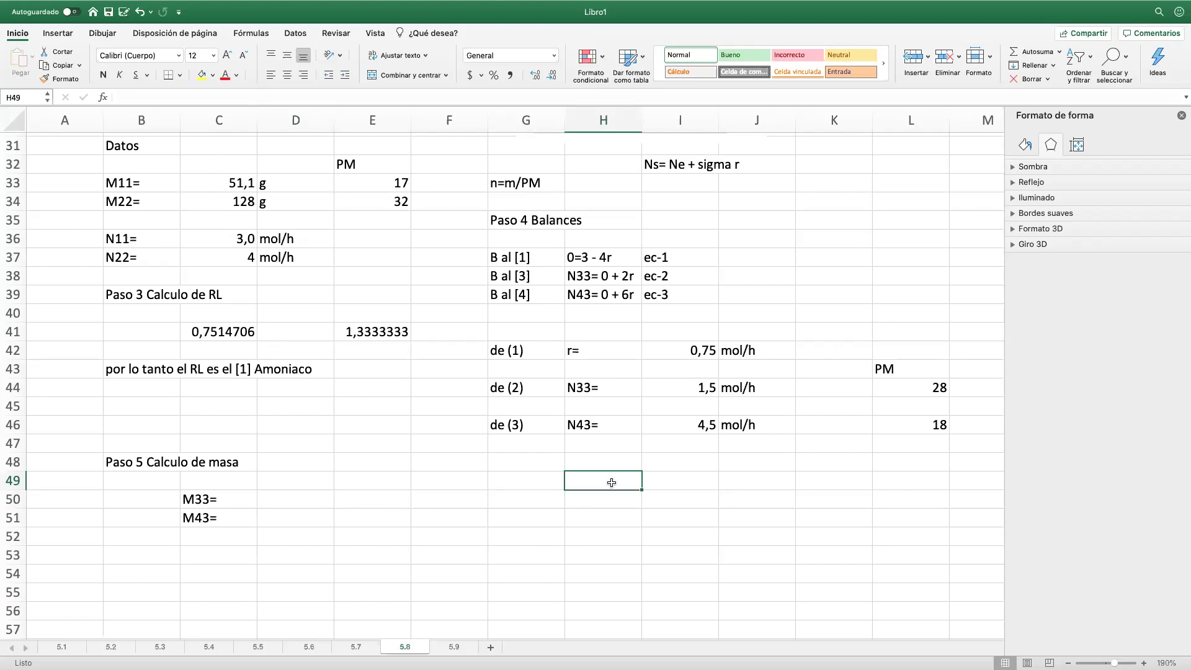
text(n=)
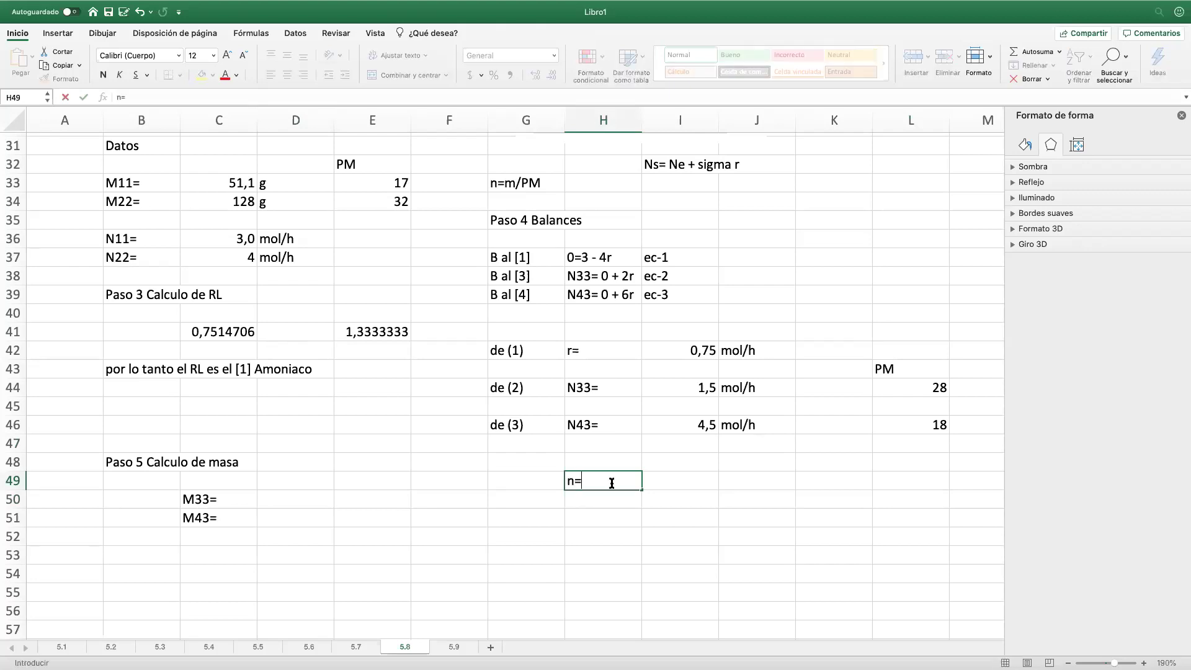
text( m/PM)
key(Return)
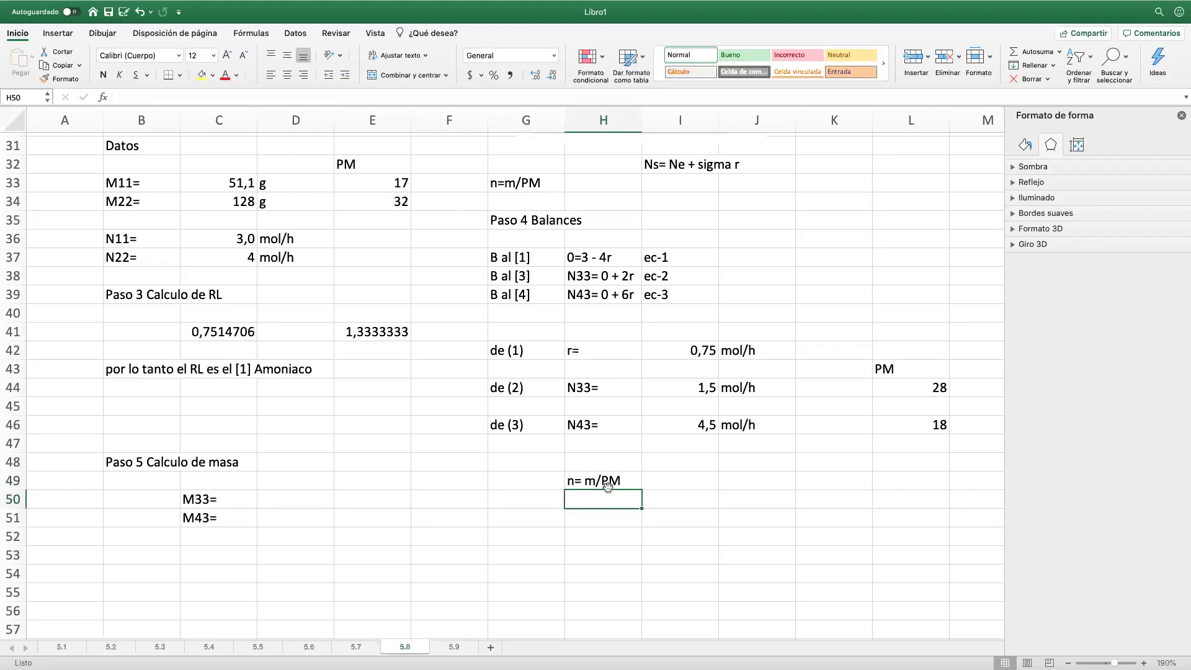
Step: Calculate M33 in D50 with the formula +I44*L44 and enter its unit "g" in E50
click(304, 501)
text(+)
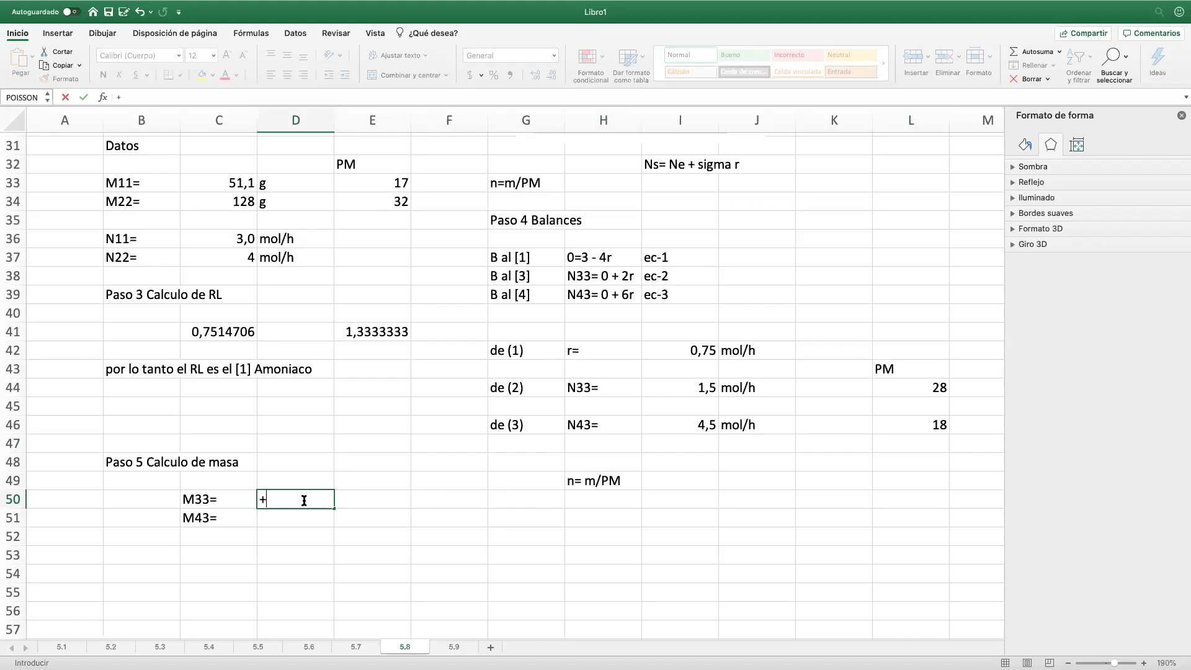
click(708, 389)
text(*)
click(925, 389)
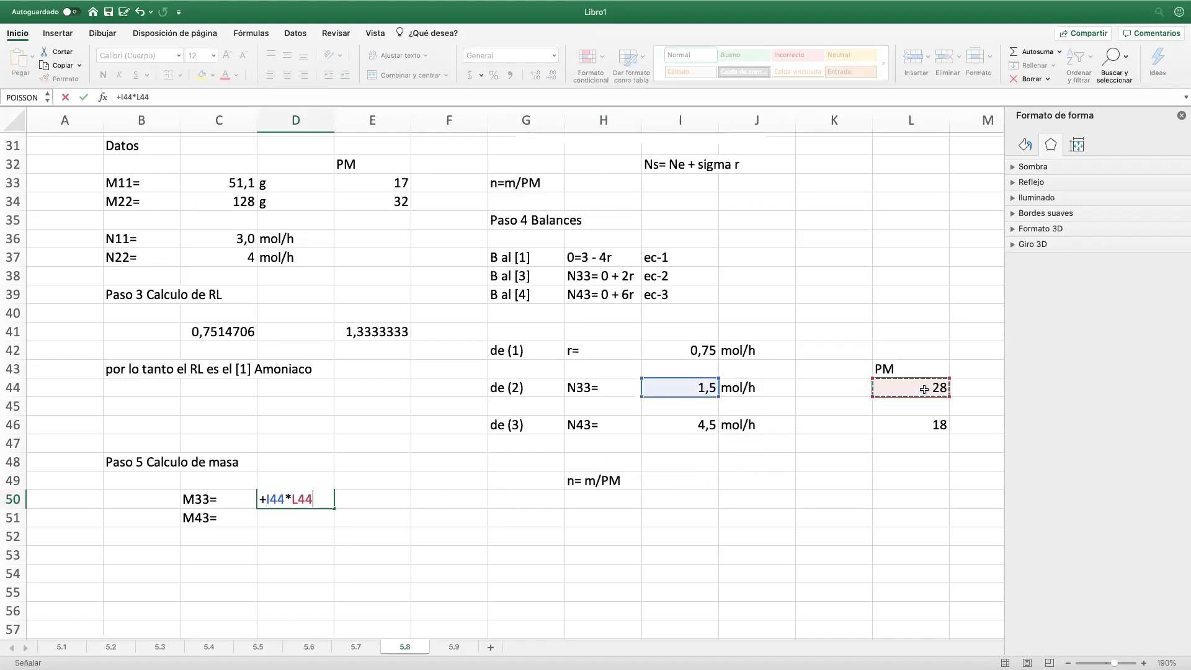
key(Return)
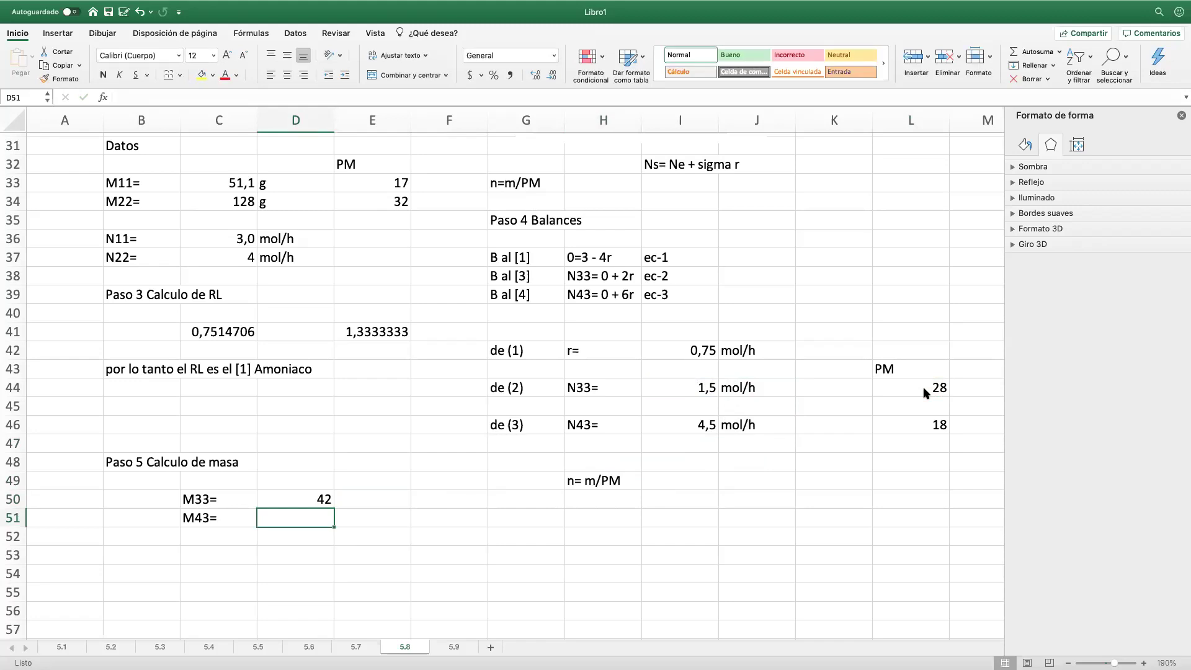
click(388, 496)
text(g)
key(Return)
Step: Calculate M43 in D51 with the formula +I46*L46 and enter its unit "g" in E51
click(320, 521)
text(+)
click(706, 422)
text(*)
click(938, 424)
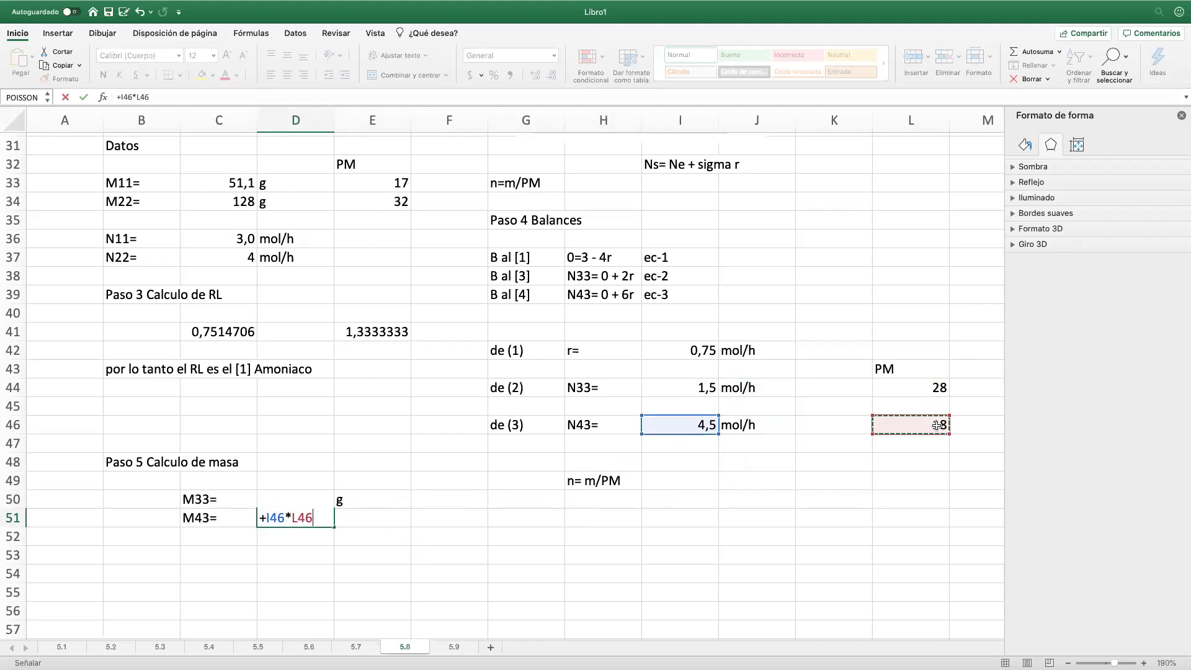
key(Return)
click(380, 517)
text(g)
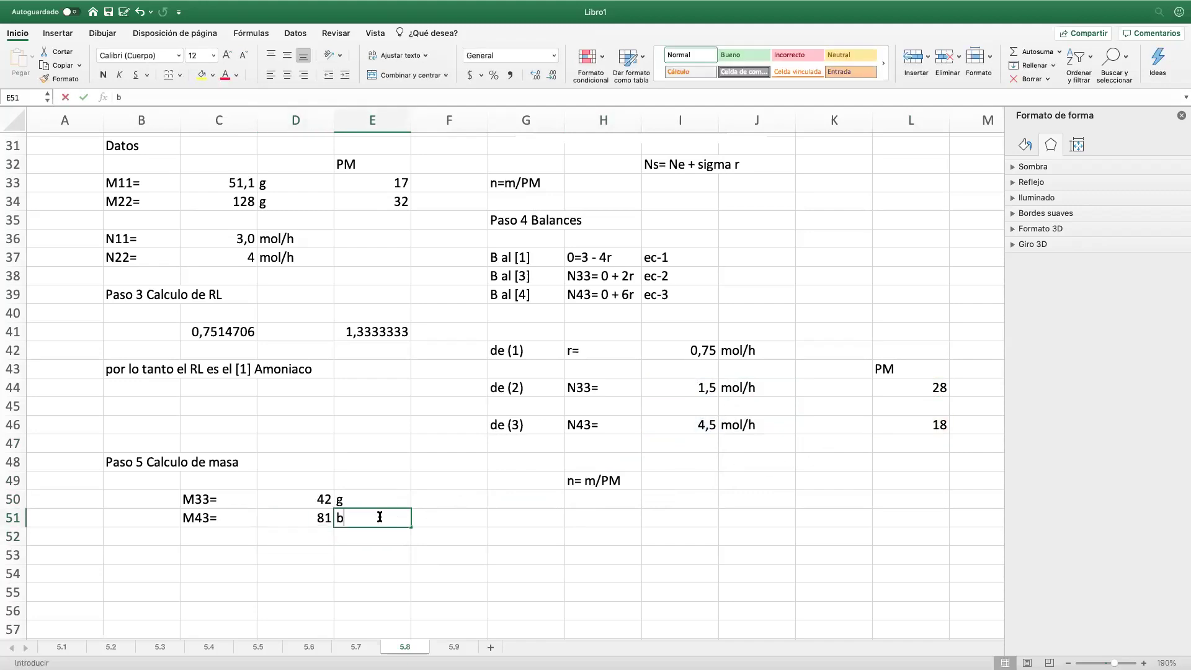
key(Return)
click(436, 563)
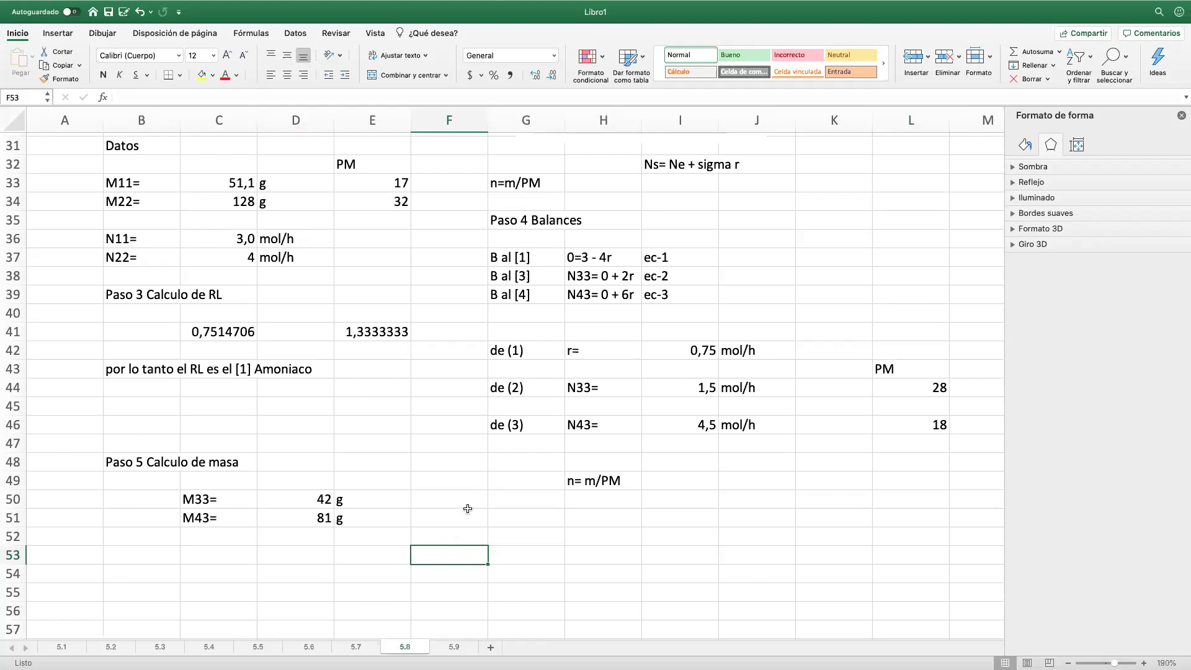
Step: Open sheet 5.9 and view the problem statement of Ejemplo 5.9
scroll(468, 509, up, 3)
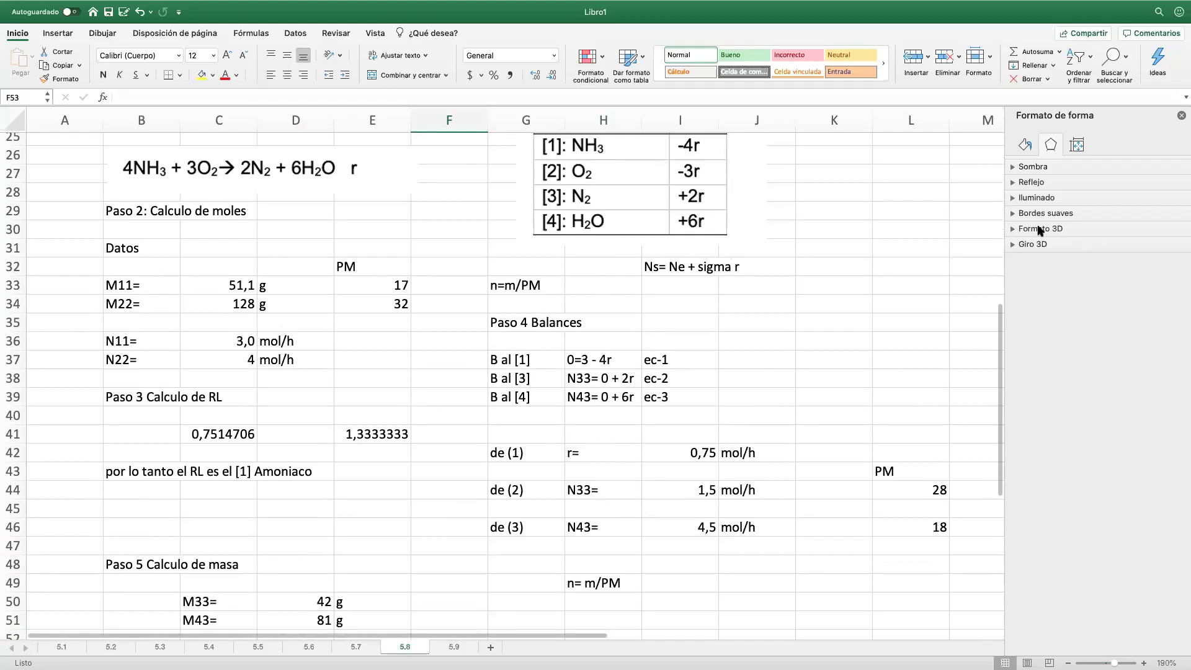
mouse_move(940, 5)
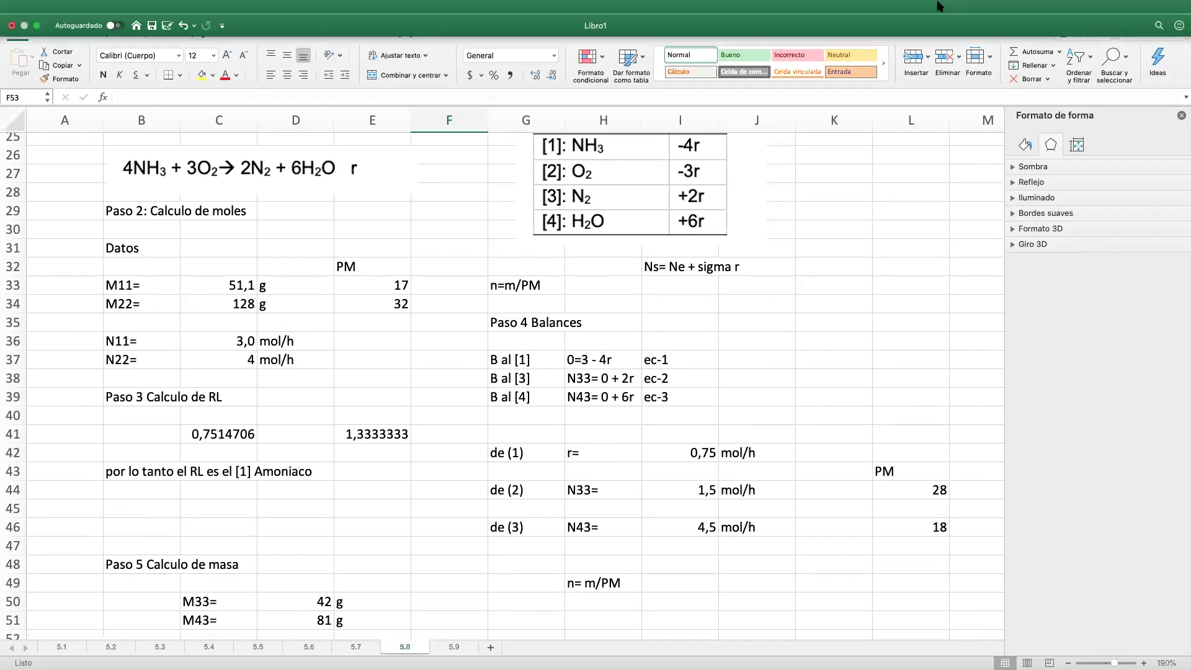
scroll(537, 512, down, 3)
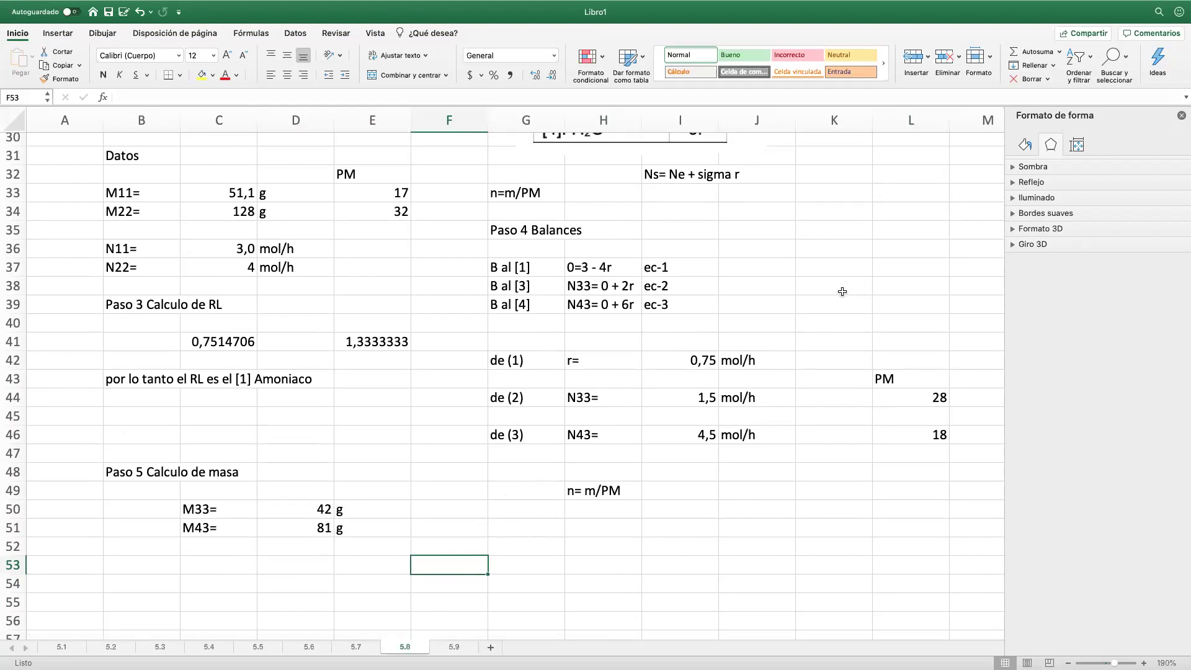
click(456, 649)
click(451, 585)
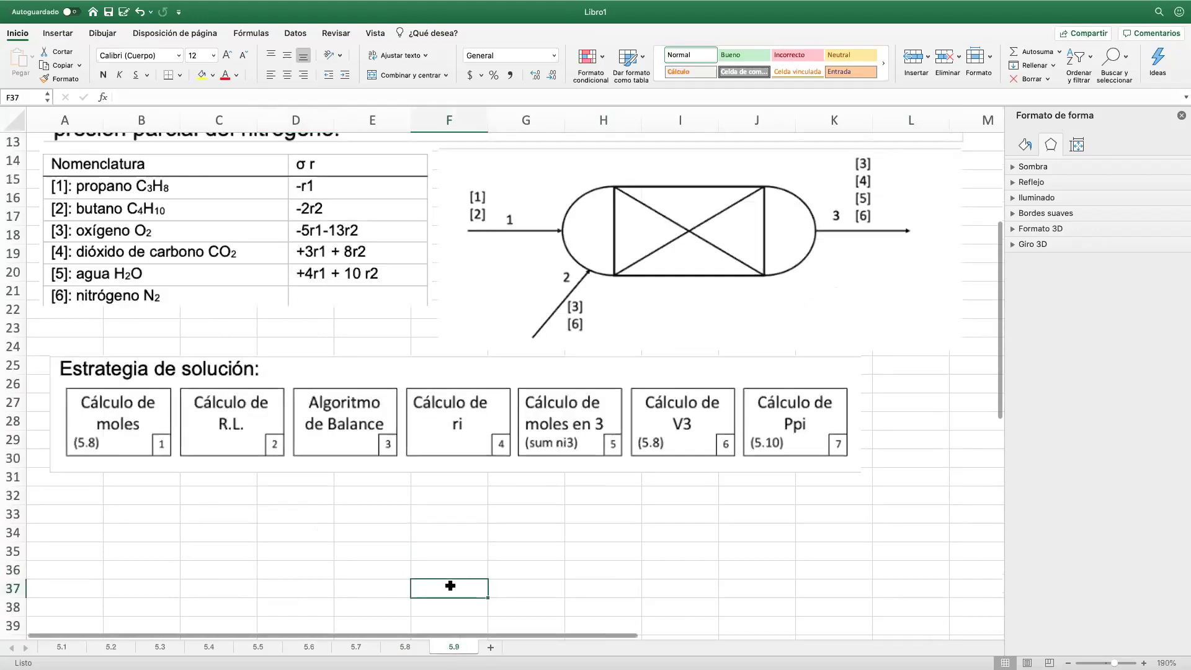
scroll(450, 586, up, 5)
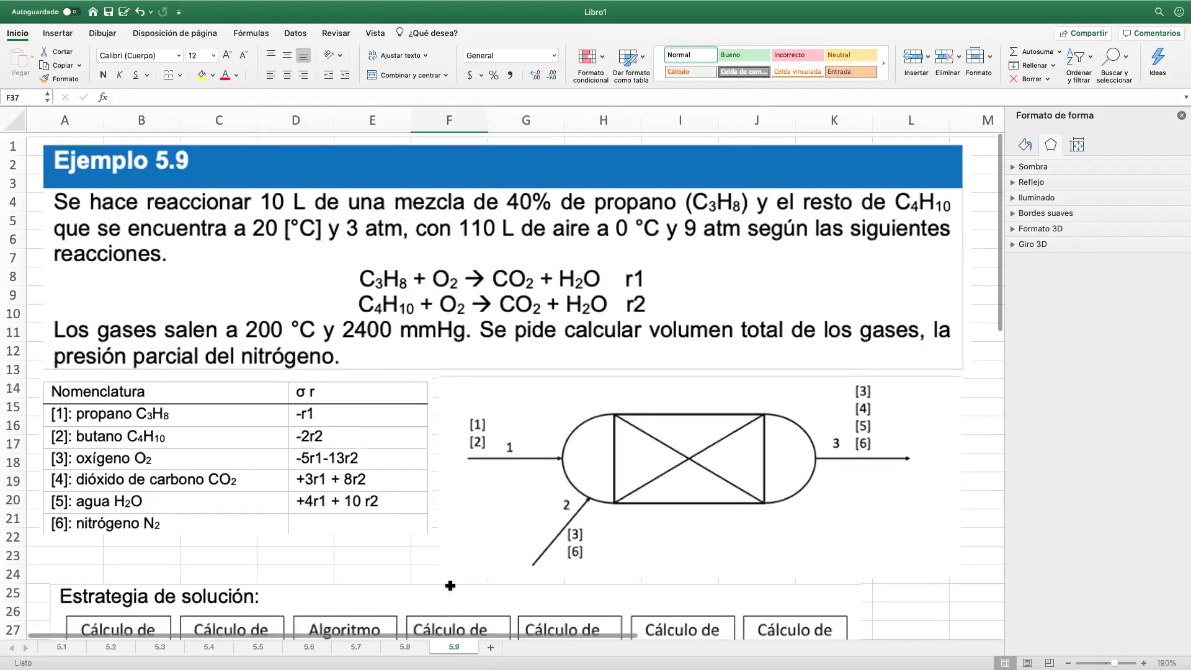
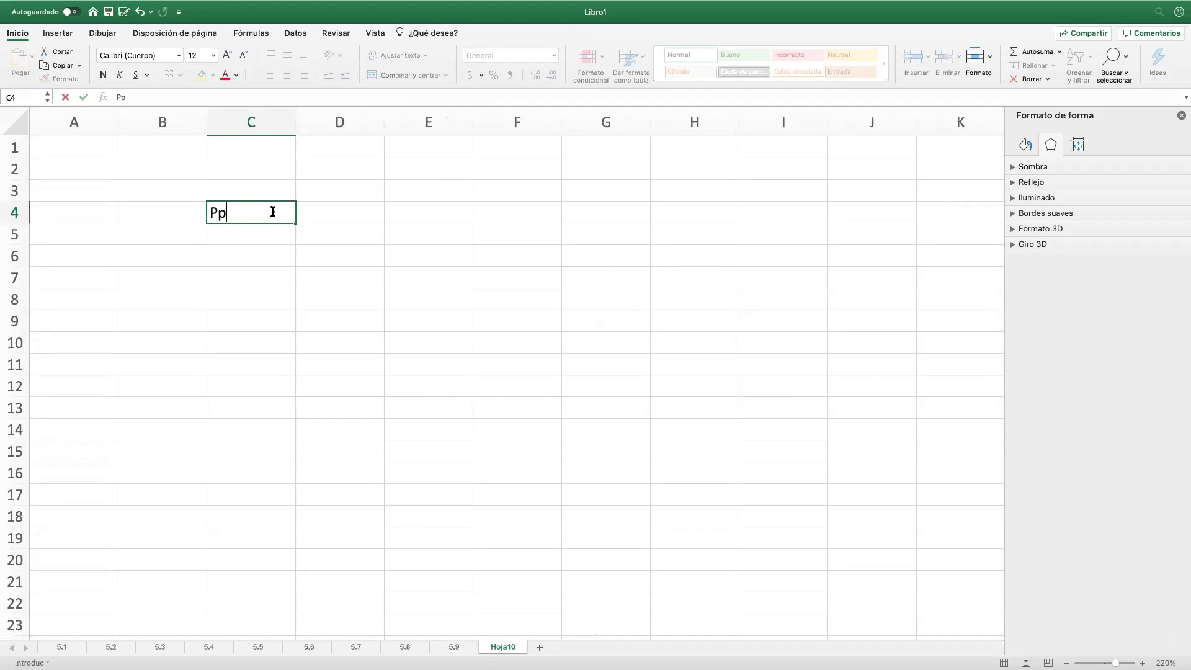
Step: On sheet Hoja10, enter the partial pressure formulas "Ppi= P Yi" in C4 and "Pp 1= P Y1" in C6
text(= P Y i)
click(227, 213)
text(i)
key(Return)
click(264, 260)
text(P)
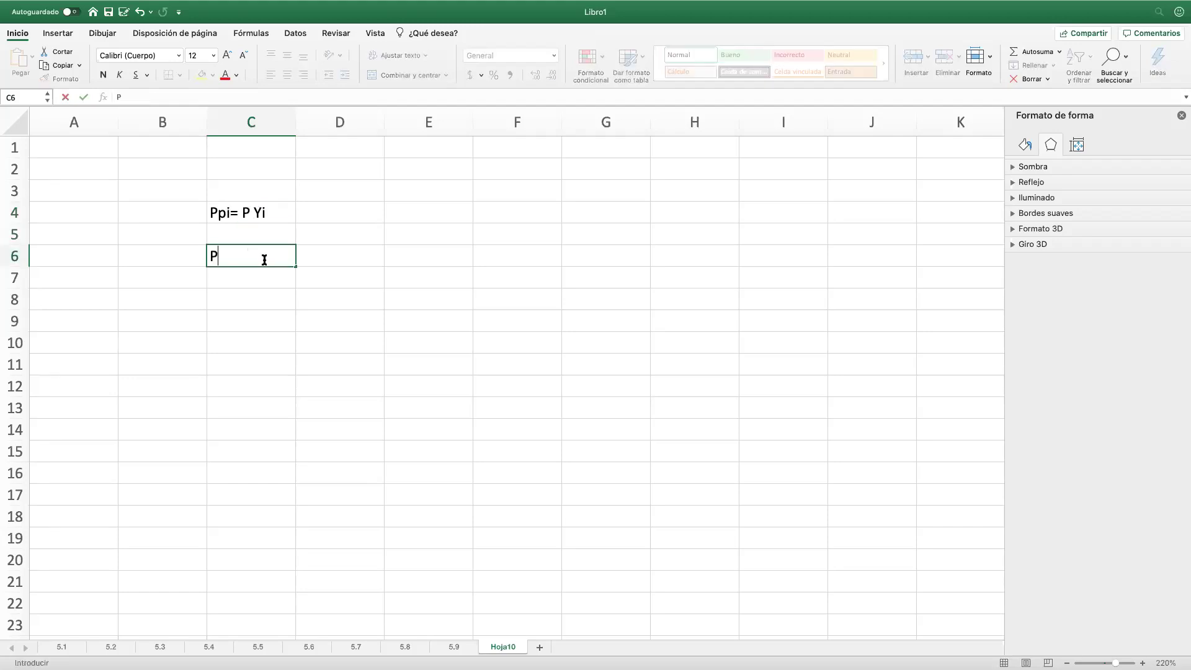
text(p 1= P Y1)
key(Return)
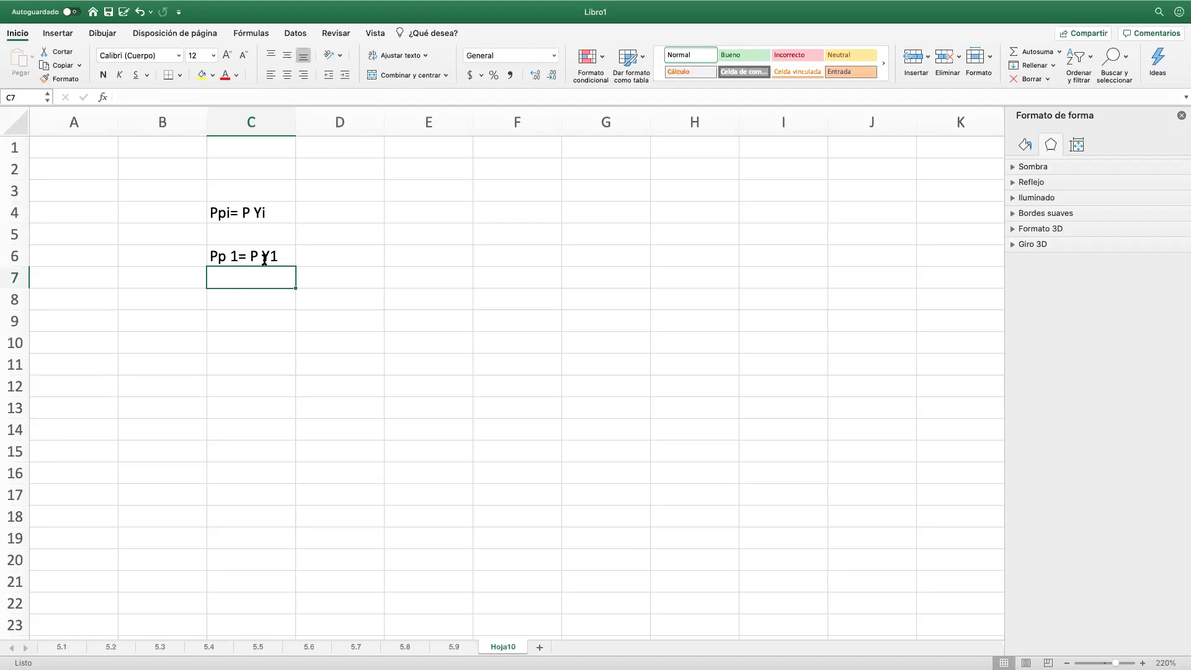
Step: Enter the mole fraction example "Y15" in E6
click(442, 260)
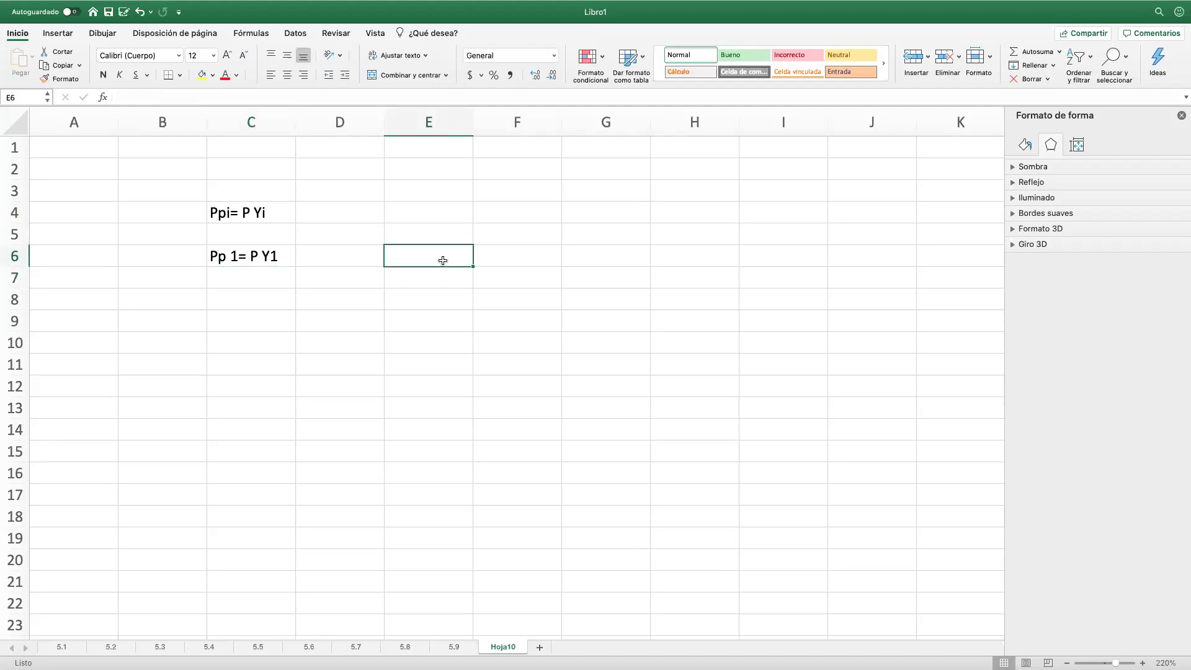
text(Y)
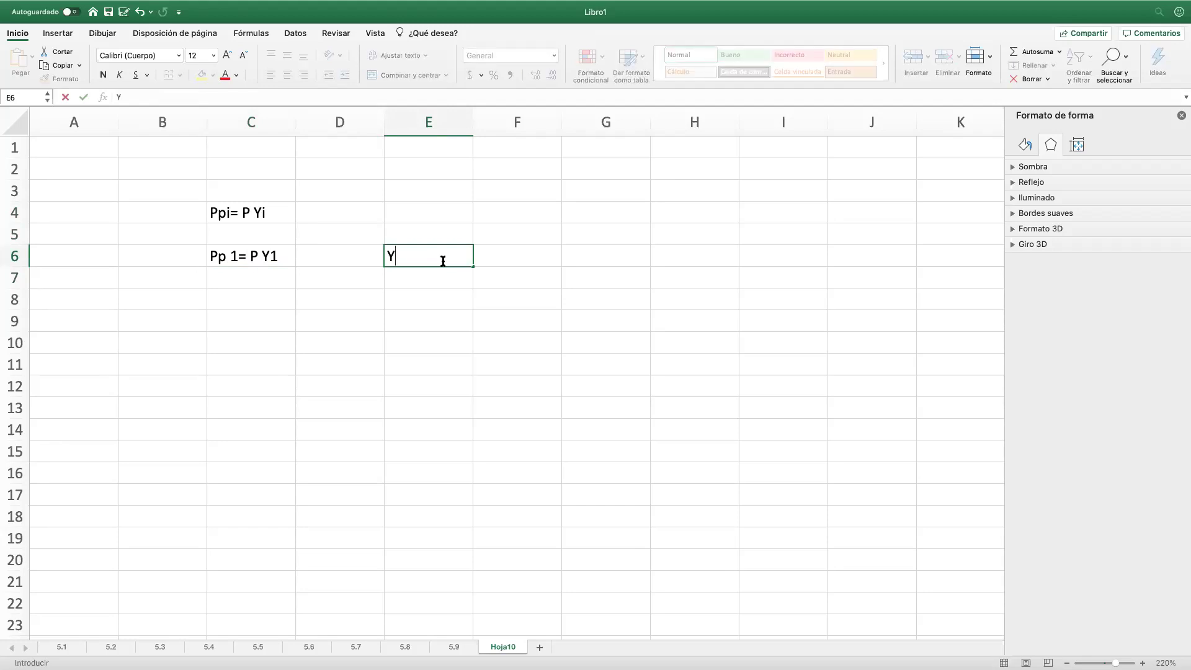
text(15)
click(443, 291)
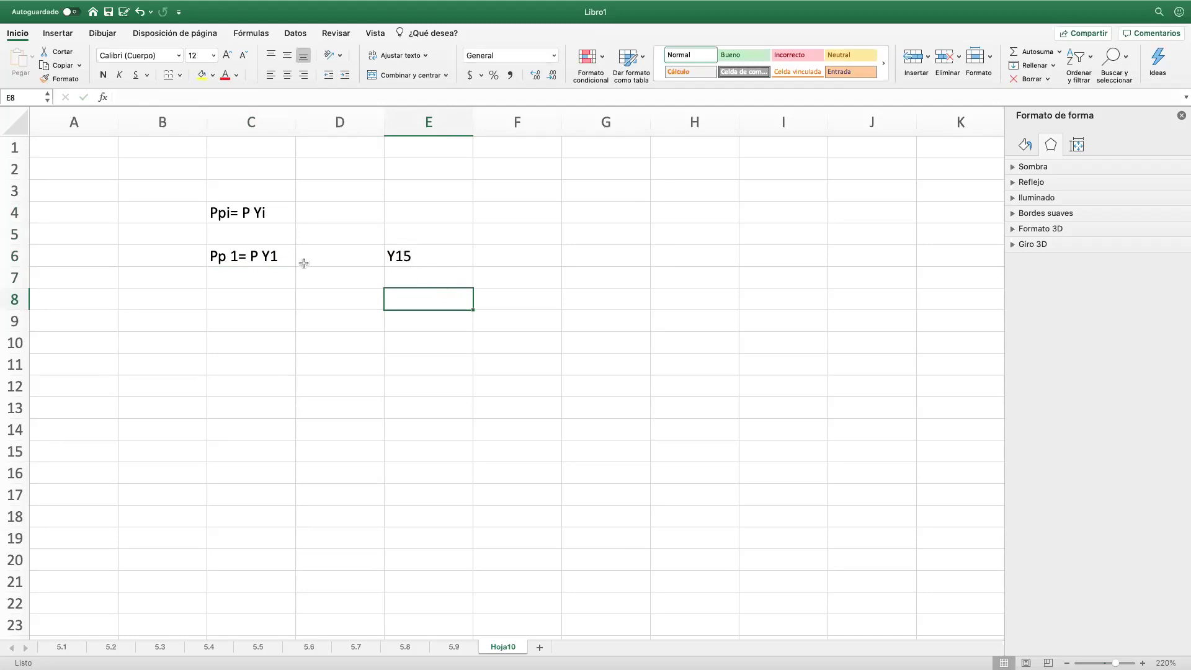
click(419, 258)
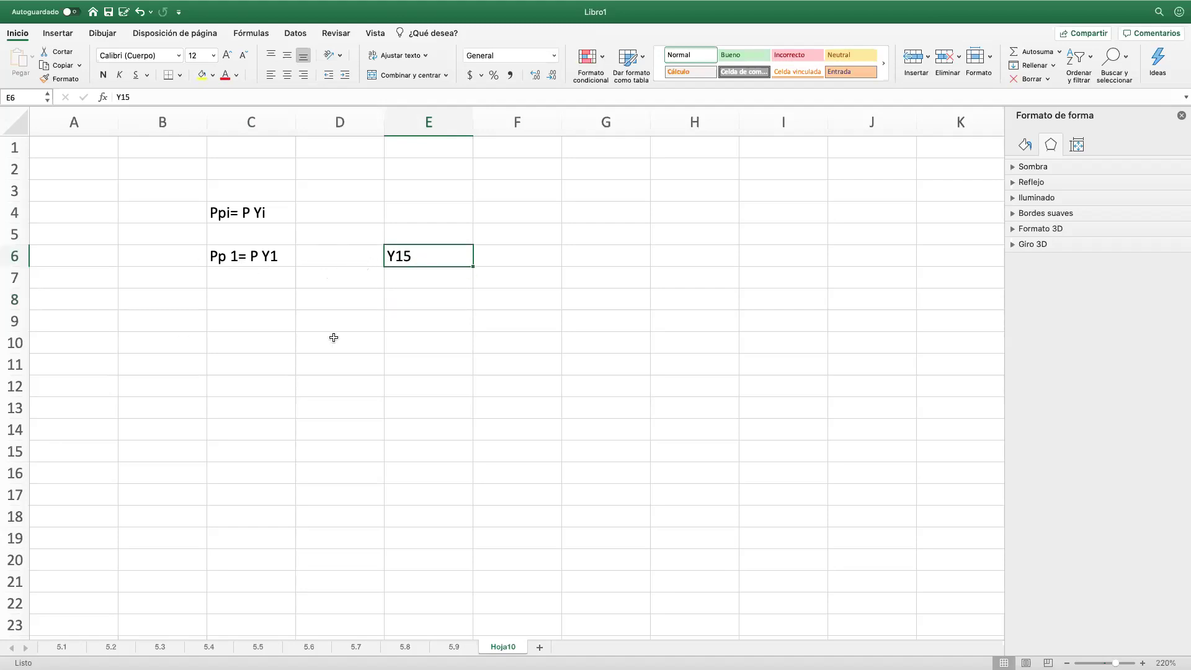
click(360, 280)
Step: Enter the mixture label "BTX" in E8
click(432, 303)
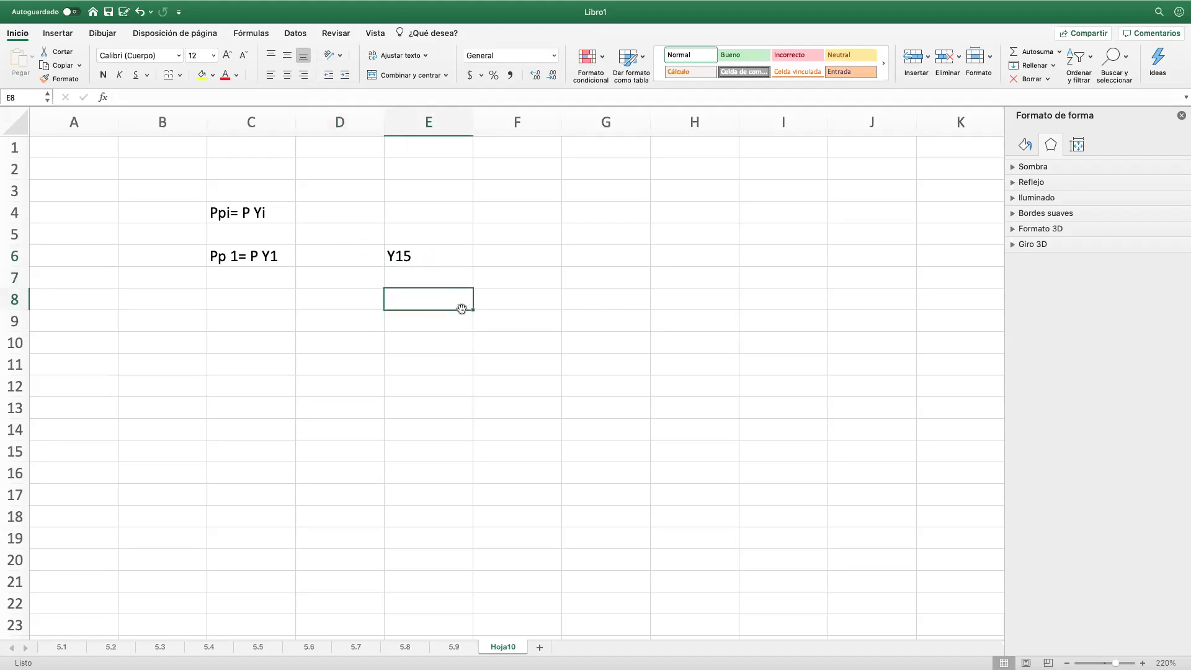
text(BTX)
key(Return)
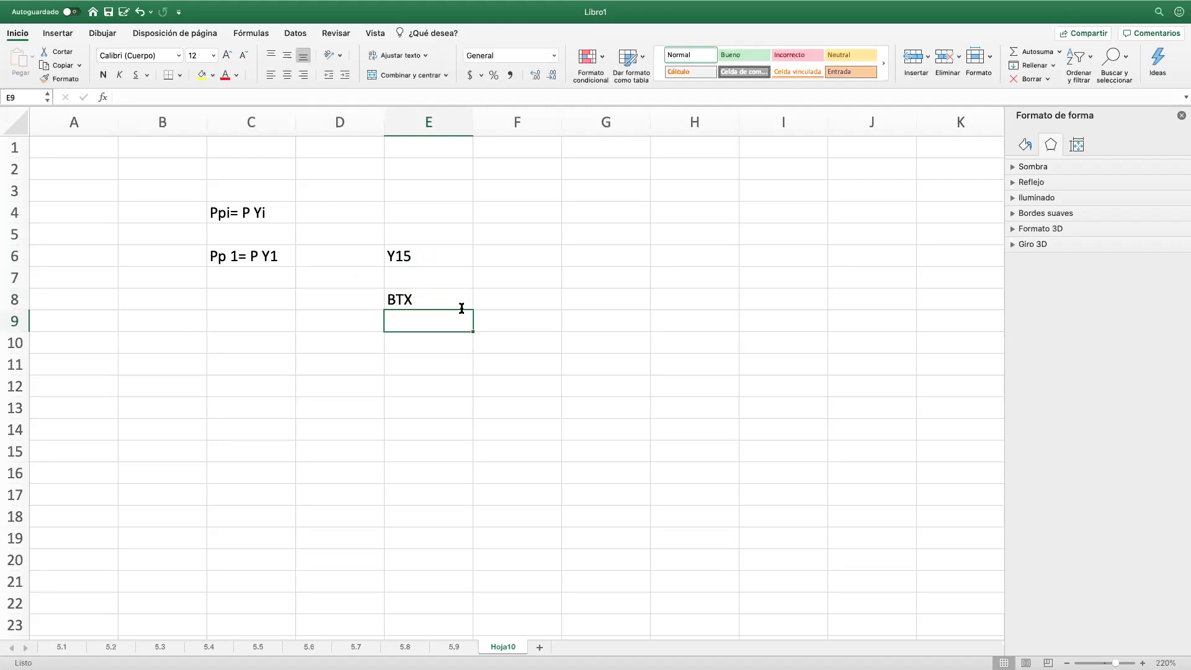
Step: Try to enter the component label "B" in E9
text(B)
key(Return)
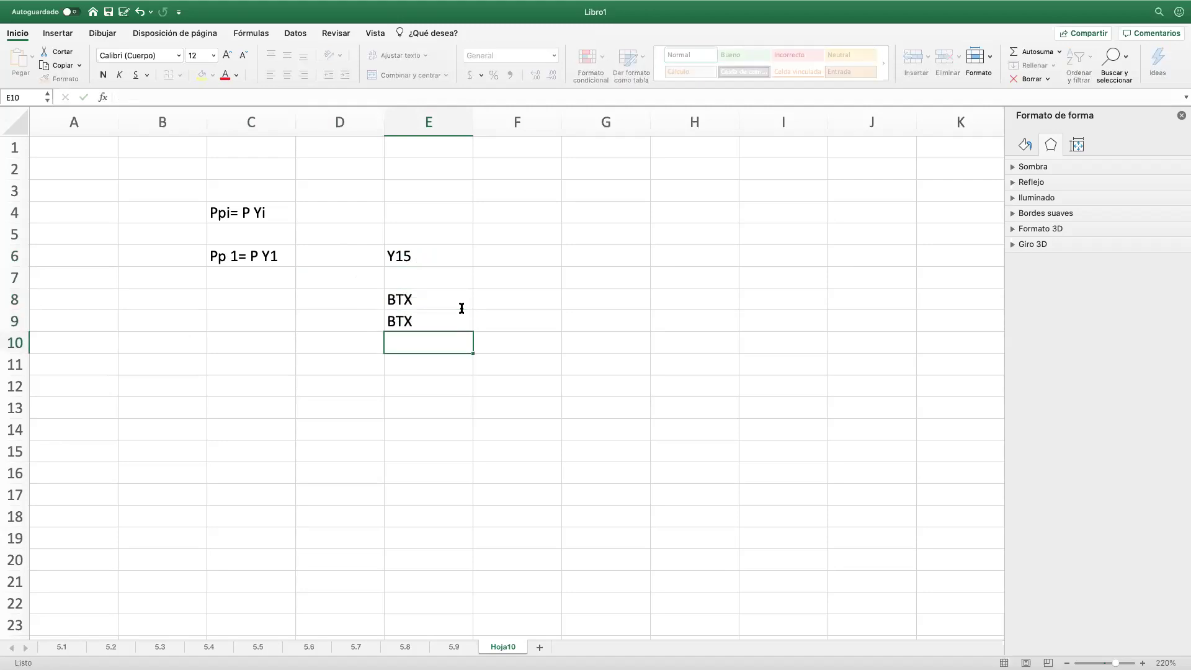
key(Up)
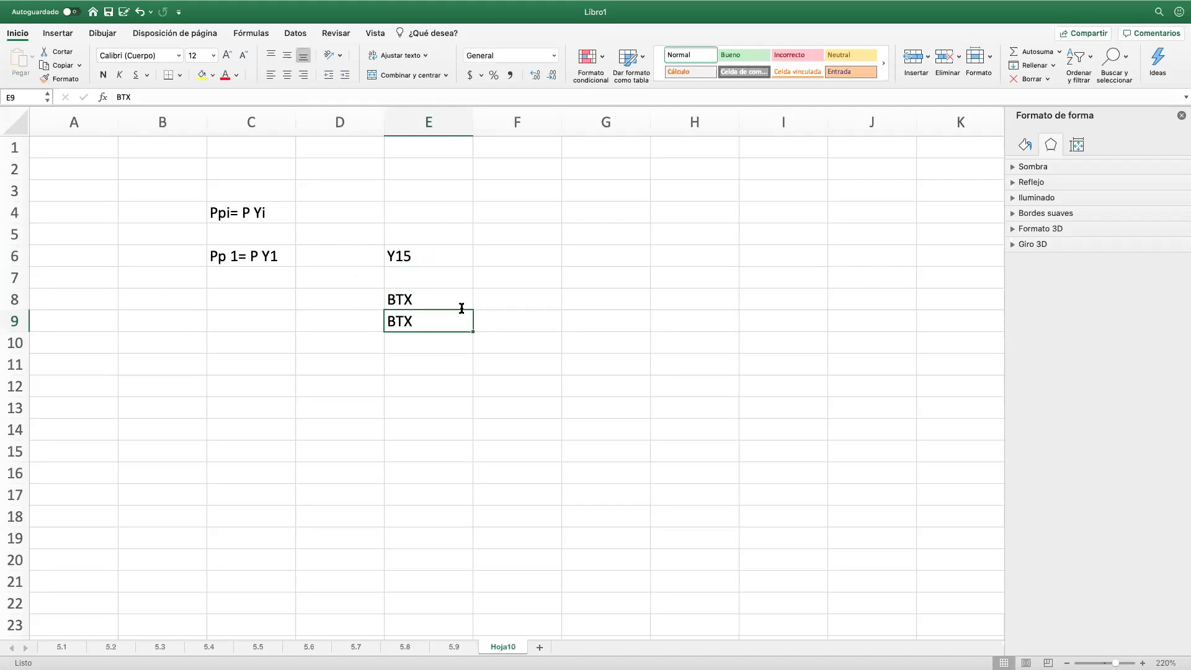
text(B)
key(Return)
key(Up)
Step: Correct the content of E9 so that it holds only the label "B"
scroll(308, 187, down, 1)
click(162, 94)
key(BackSpace)
key(BackSpace)
key(BackSpace)
text(B)
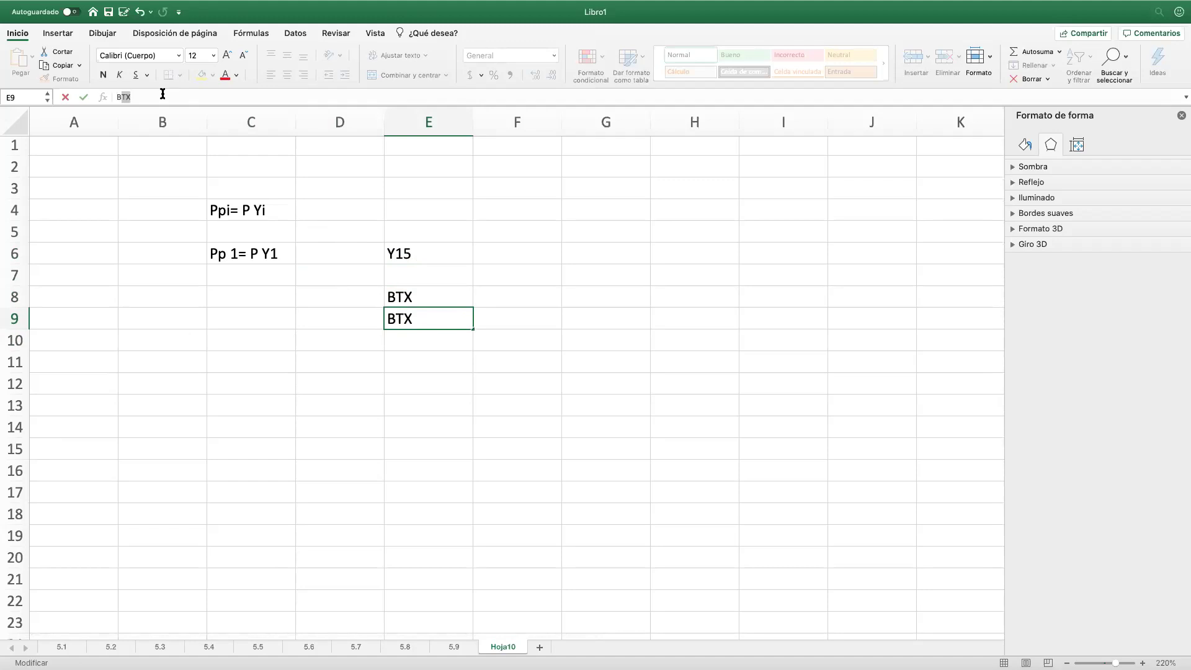
key(BackSpace)
key(Return)
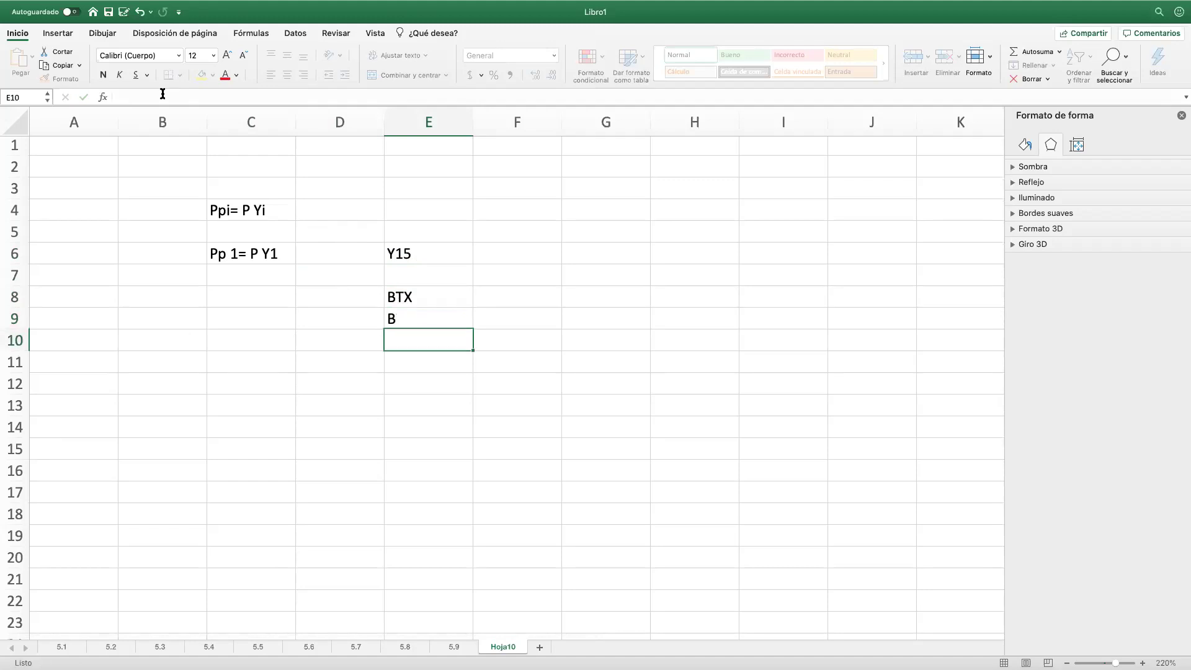
Step: Enter the component labels "T" in E10 and "X" in E11
text(T)
key(Return)
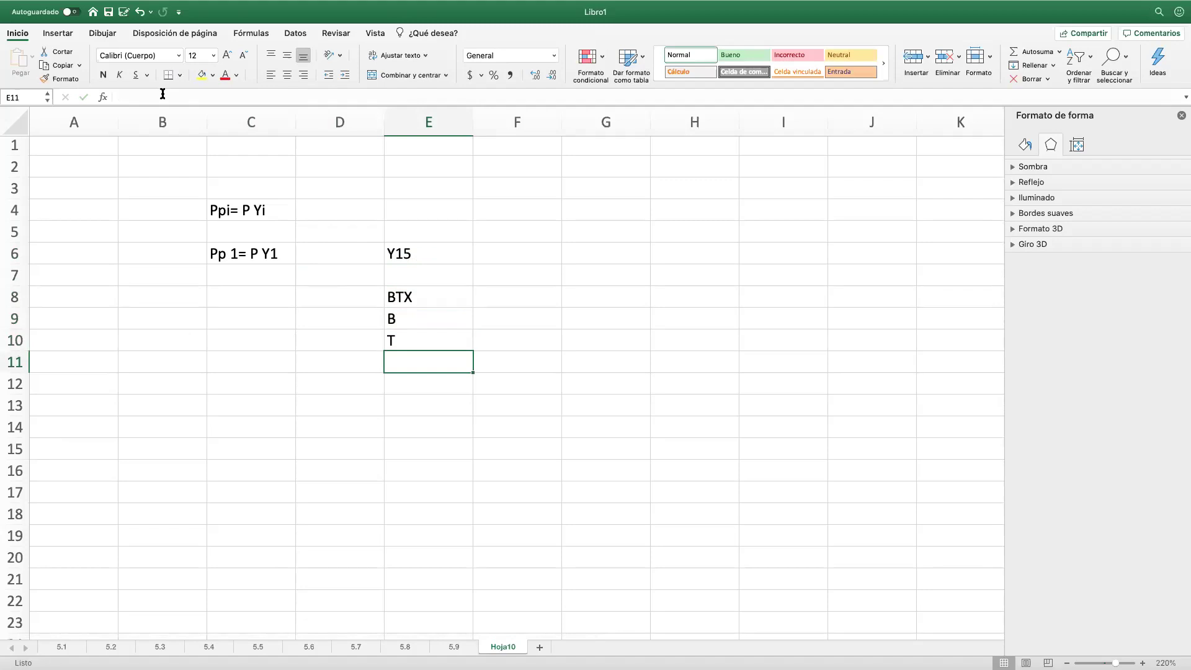
text(X)
key(Return)
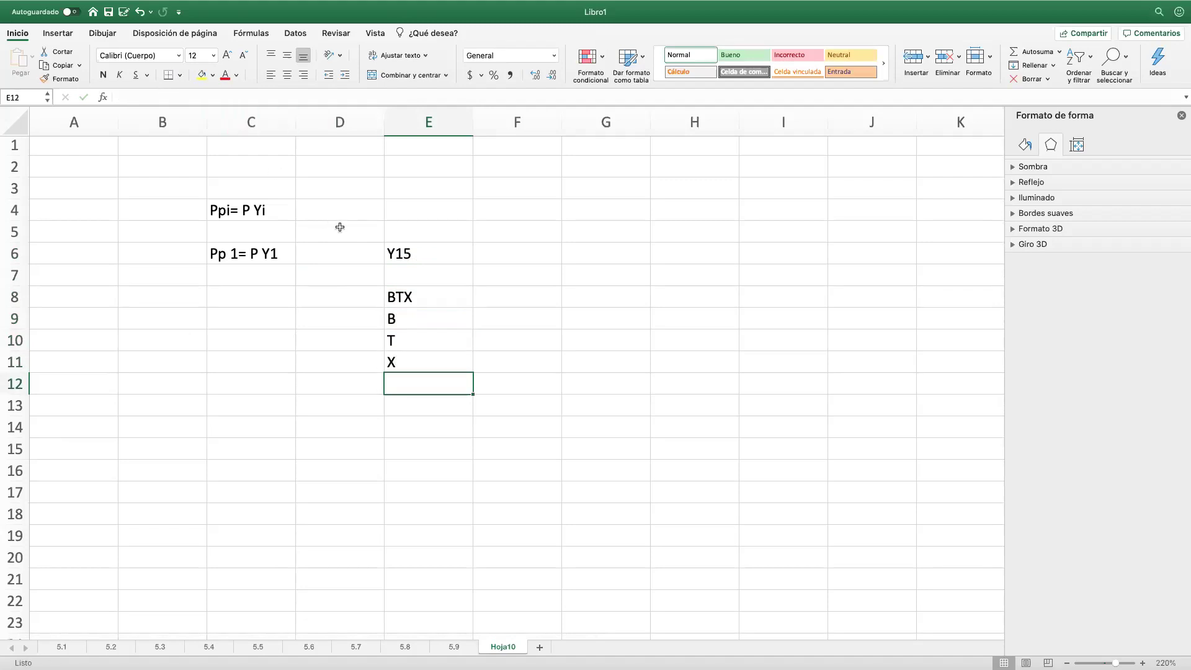
Step: Enter the fractions 0,3, 0,2 and 0,5 for B, T and X in F9:F11 and total them in F12 with AutoSum
click(507, 320)
text(0,3)
key(Return)
text(0,2)
key(Return)
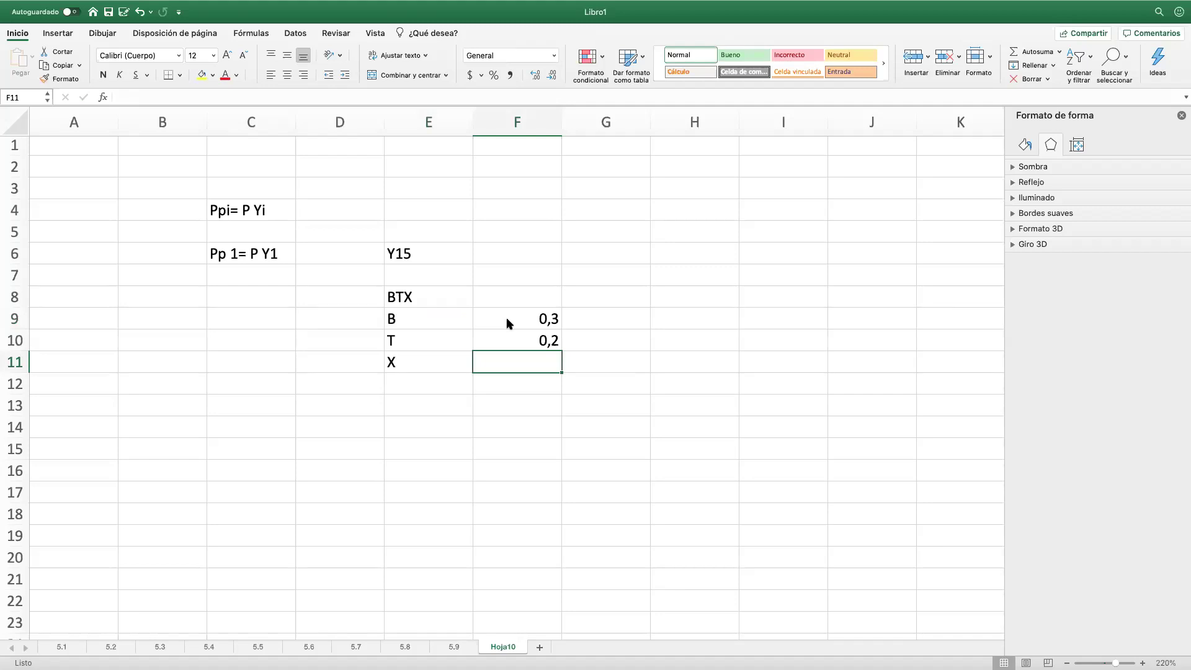
text(0,5)
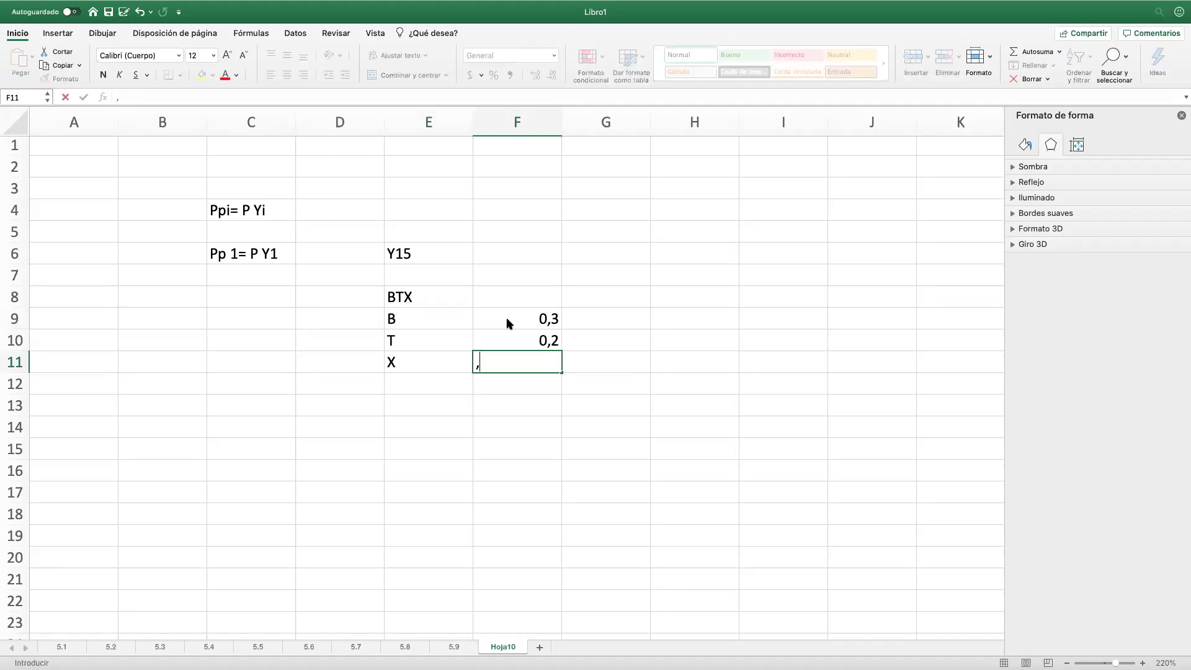
key(Return)
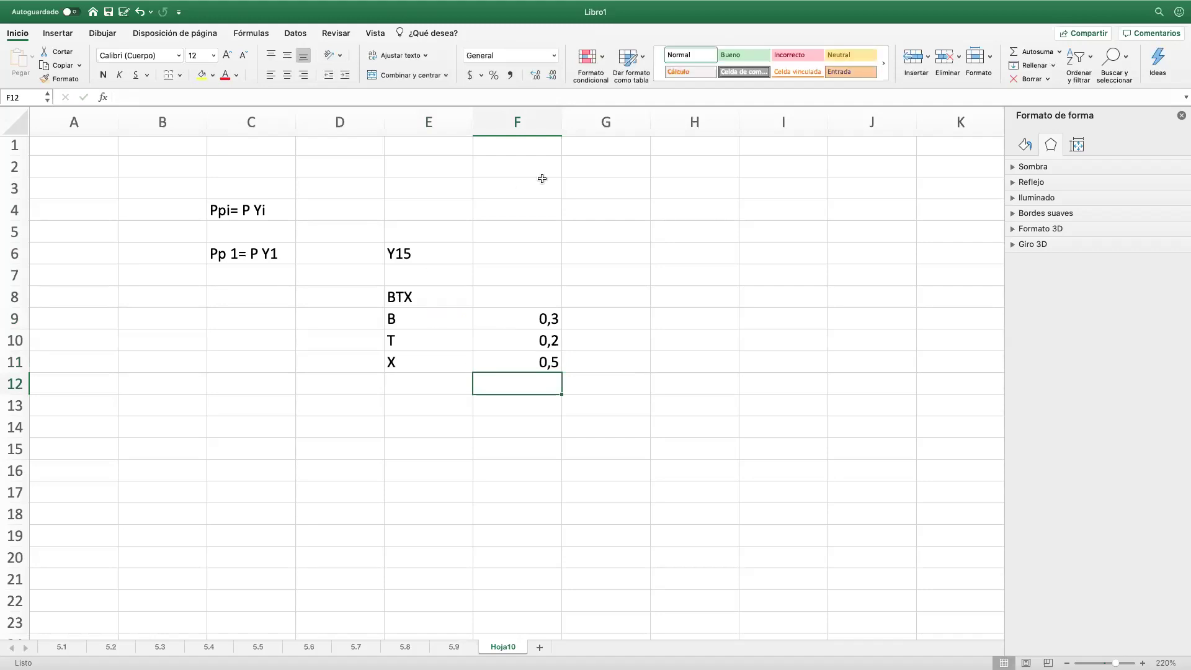
click(1034, 51)
key(Return)
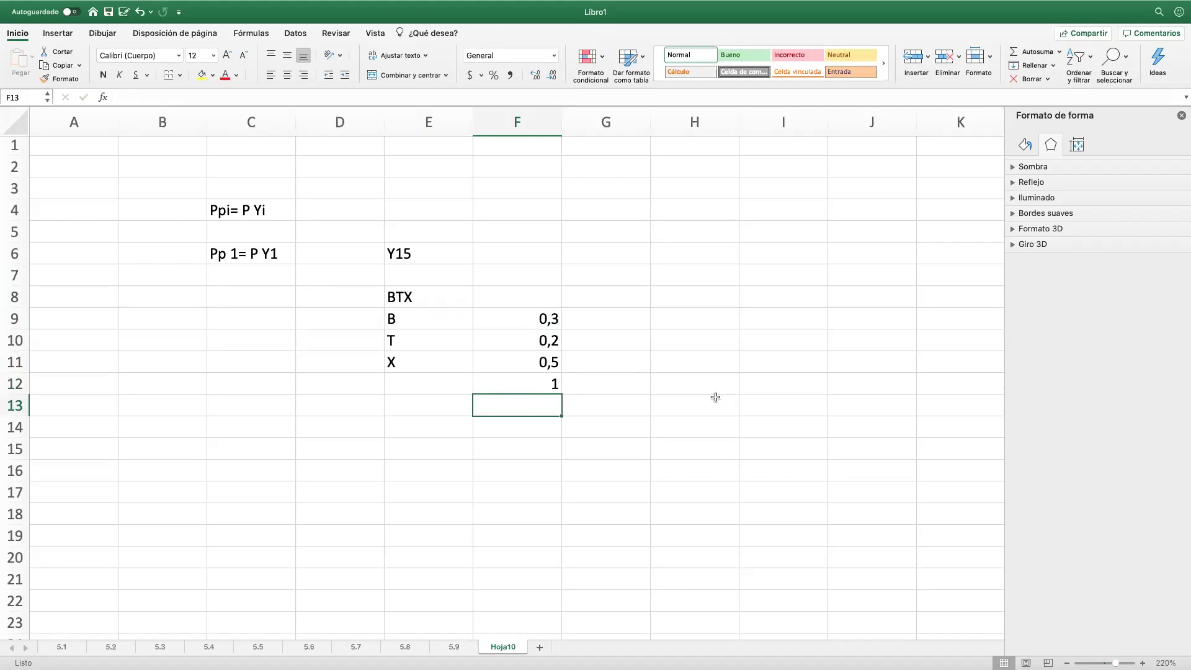
Step: Enter the total pressure label "P=" in F7 and its value "18 psi" in G7
click(609, 324)
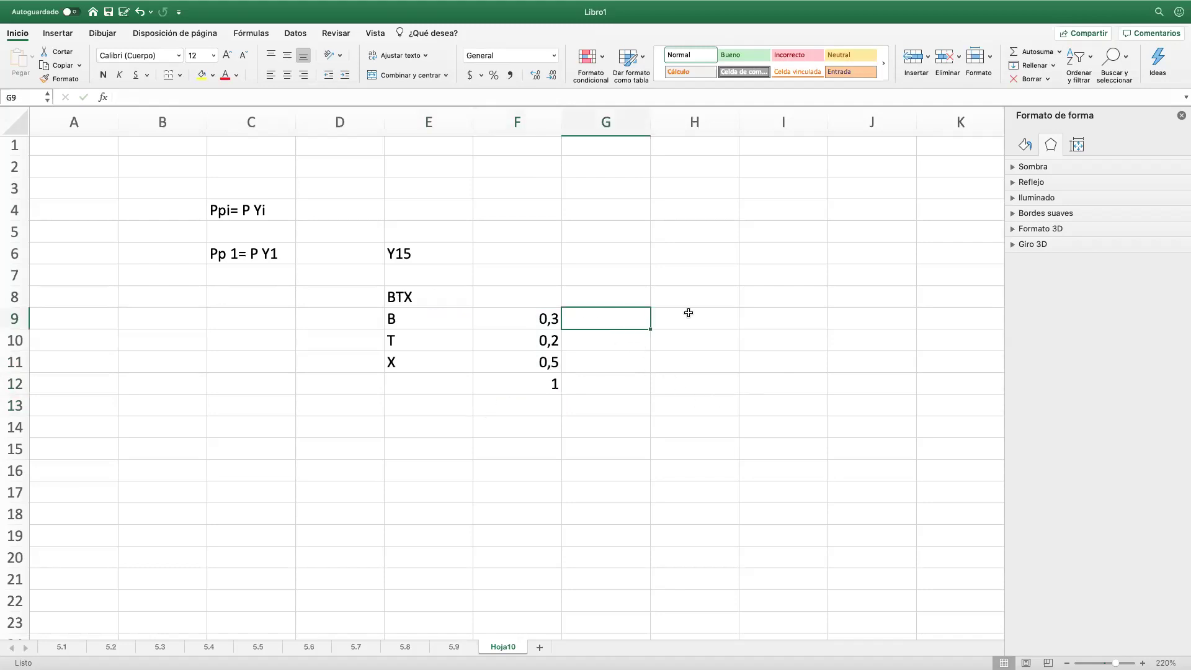
click(534, 272)
text(P0)
key(BackSpace)
text(=)
key(Tab)
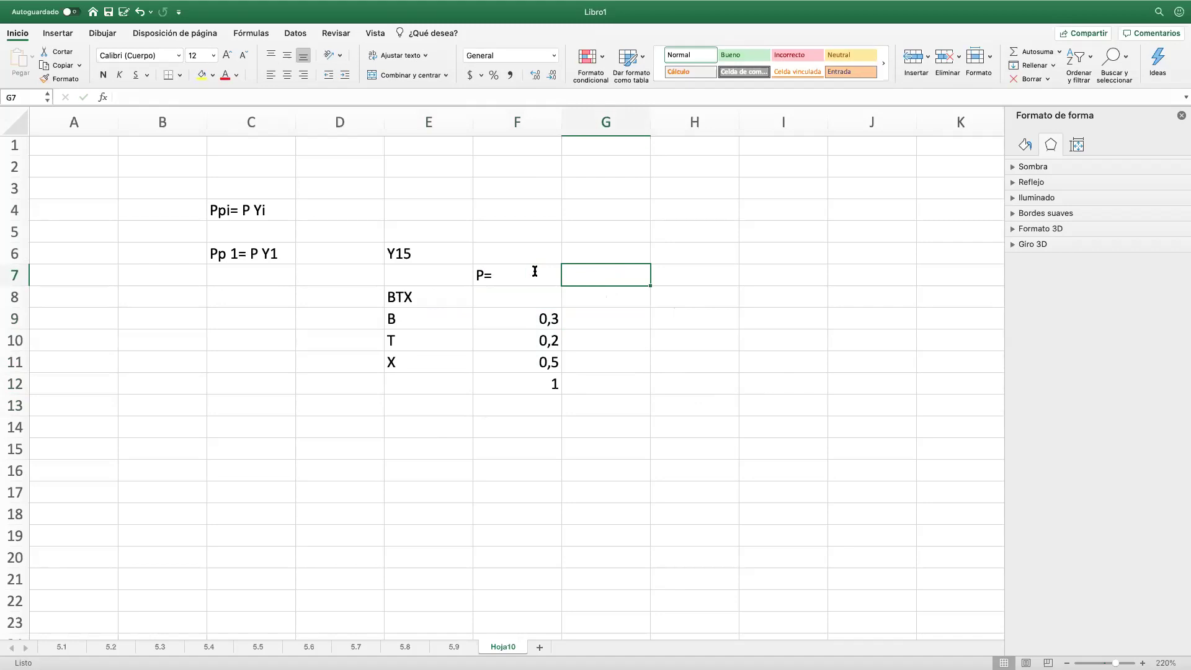
text(18 psi)
key(Return)
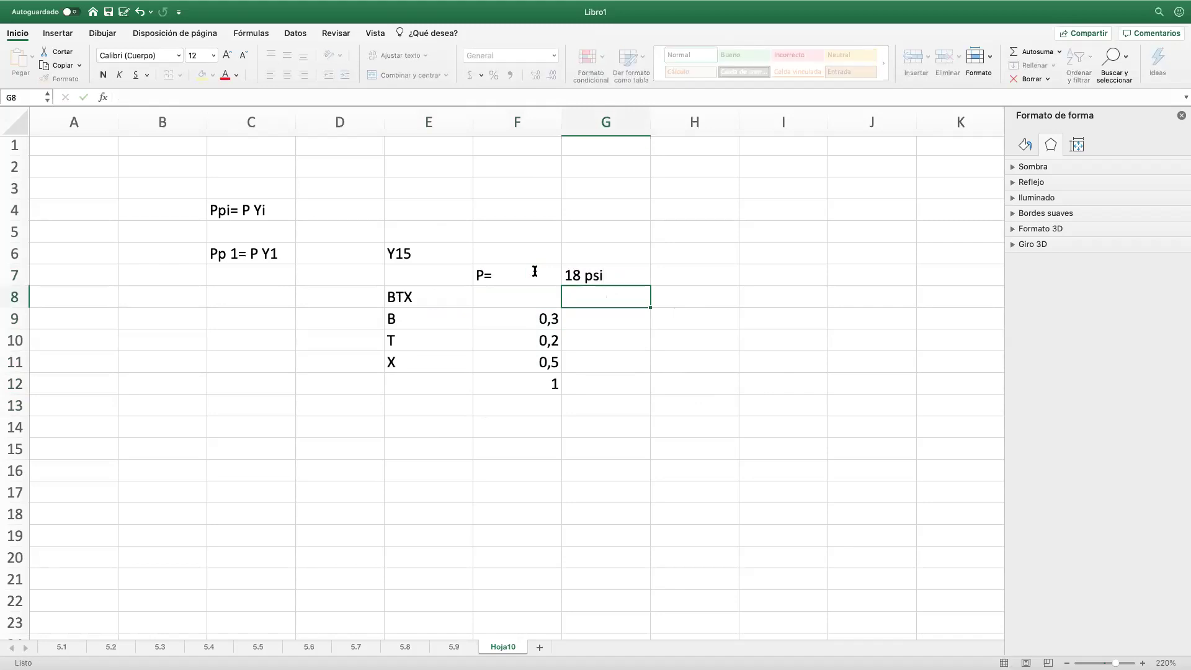
Step: Separate the pressure from its unit, with 18 in G7 and "psi" in H7
click(606, 275)
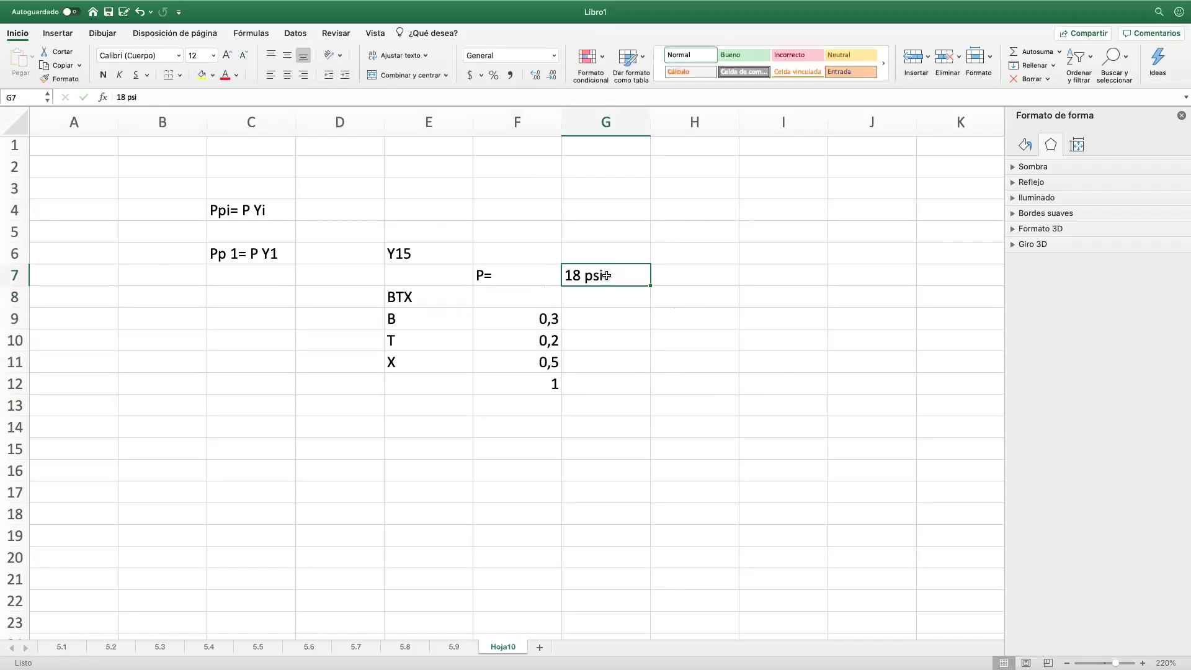
text(18)
key(Tab)
text(psi)
key(Return)
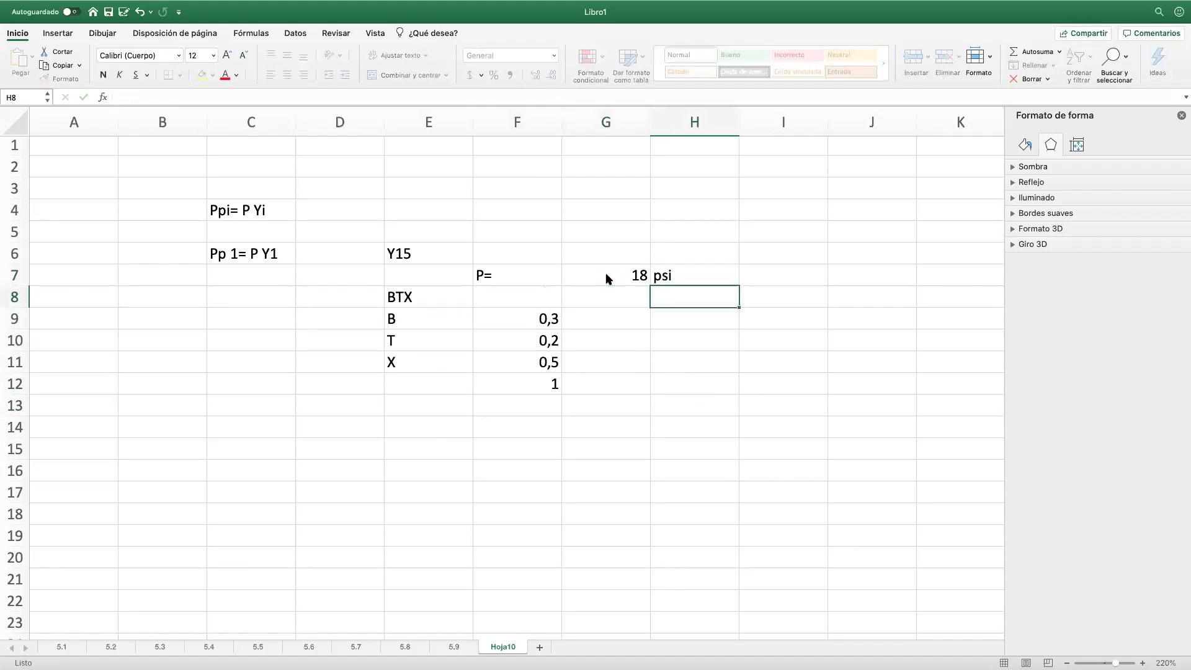
Step: Add the header "Pp" in G8 and calculate B's partial pressure in G9 with the formula +F9*G7
click(601, 298)
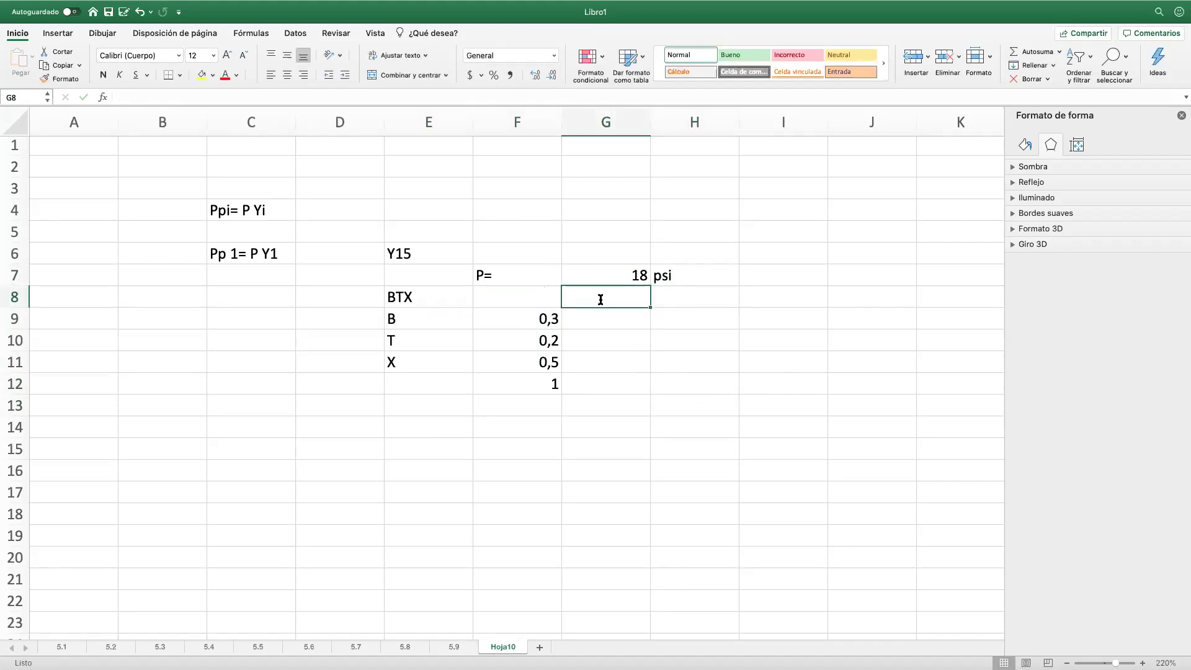
text(Pp)
key(Return)
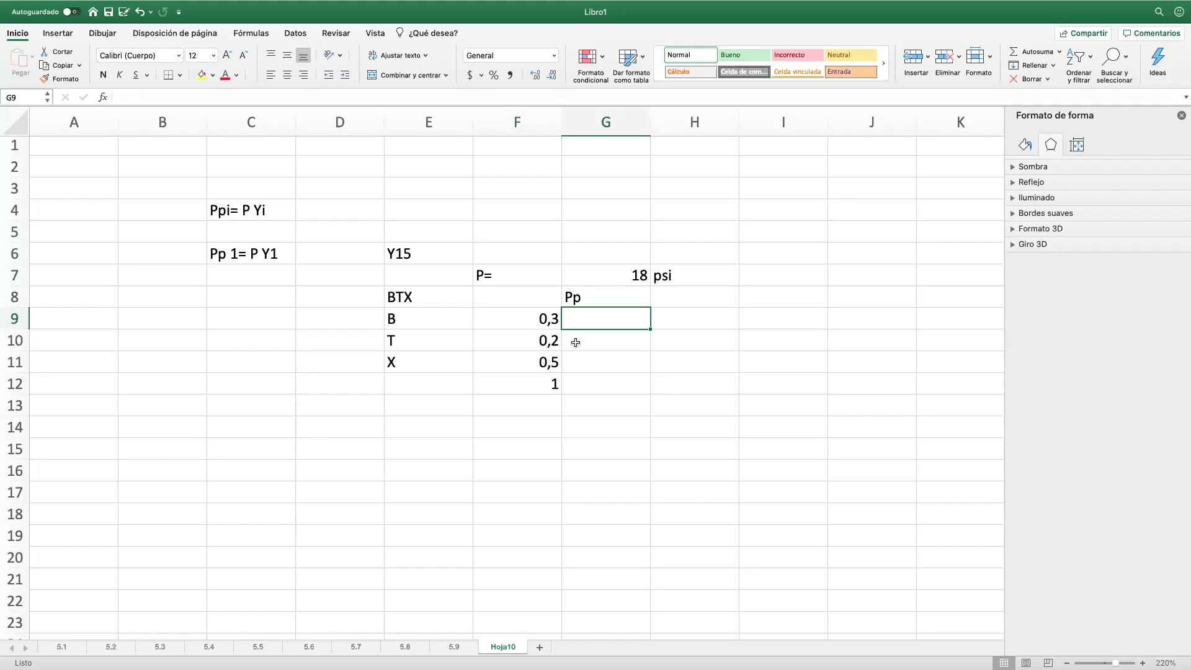
text(+)
click(552, 321)
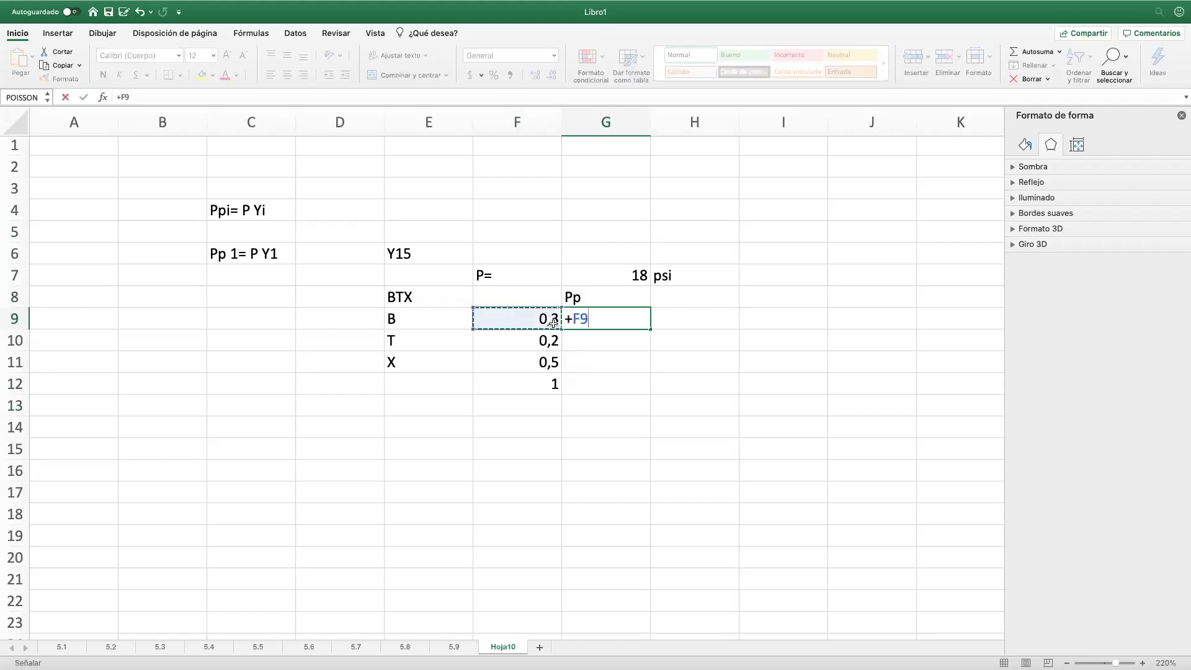
text(*)
click(628, 274)
key(Return)
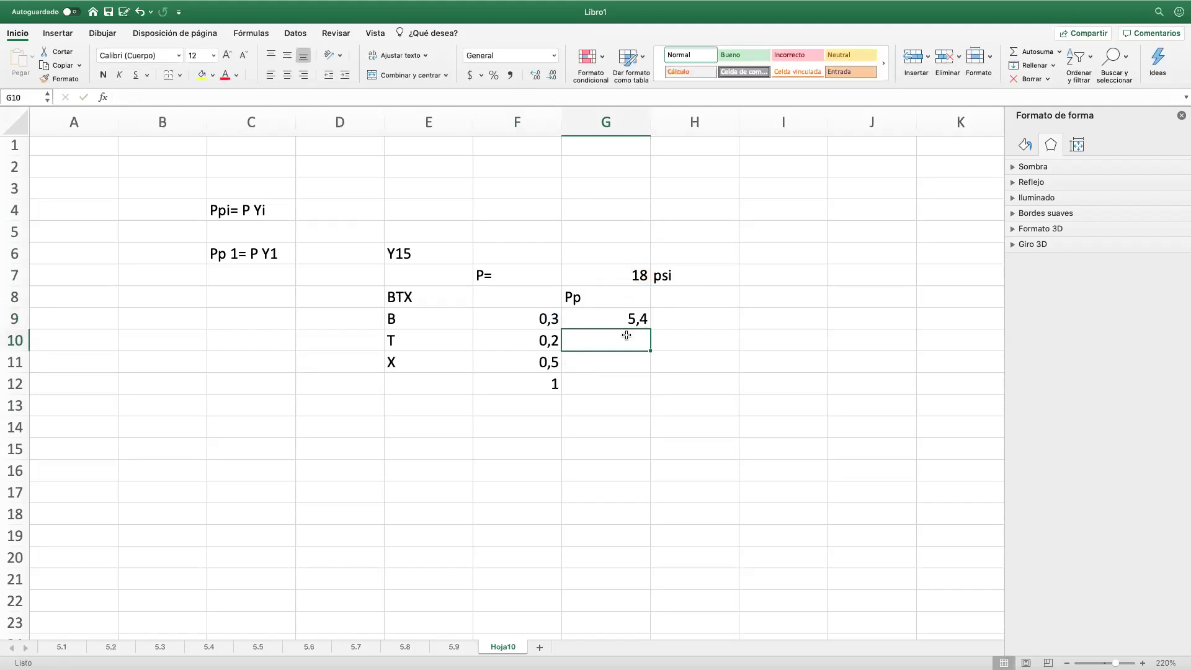
Step: Calculate T's partial pressure in G10 with the formula +F10*G7
text(+)
click(539, 339)
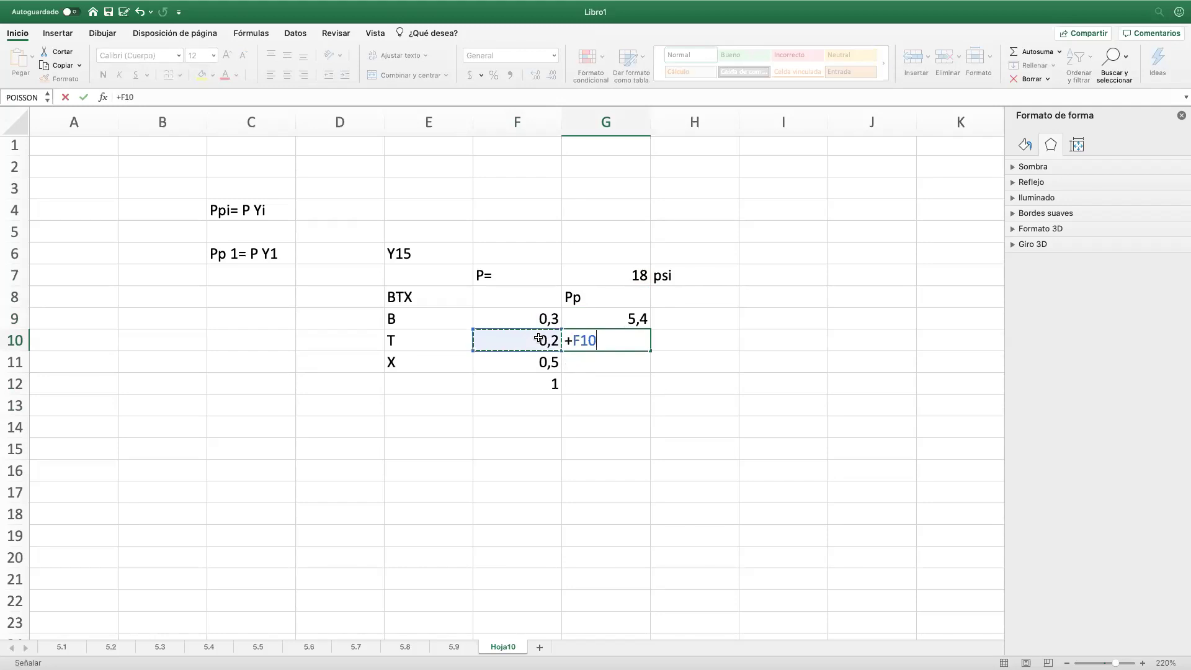
text(*)
click(634, 275)
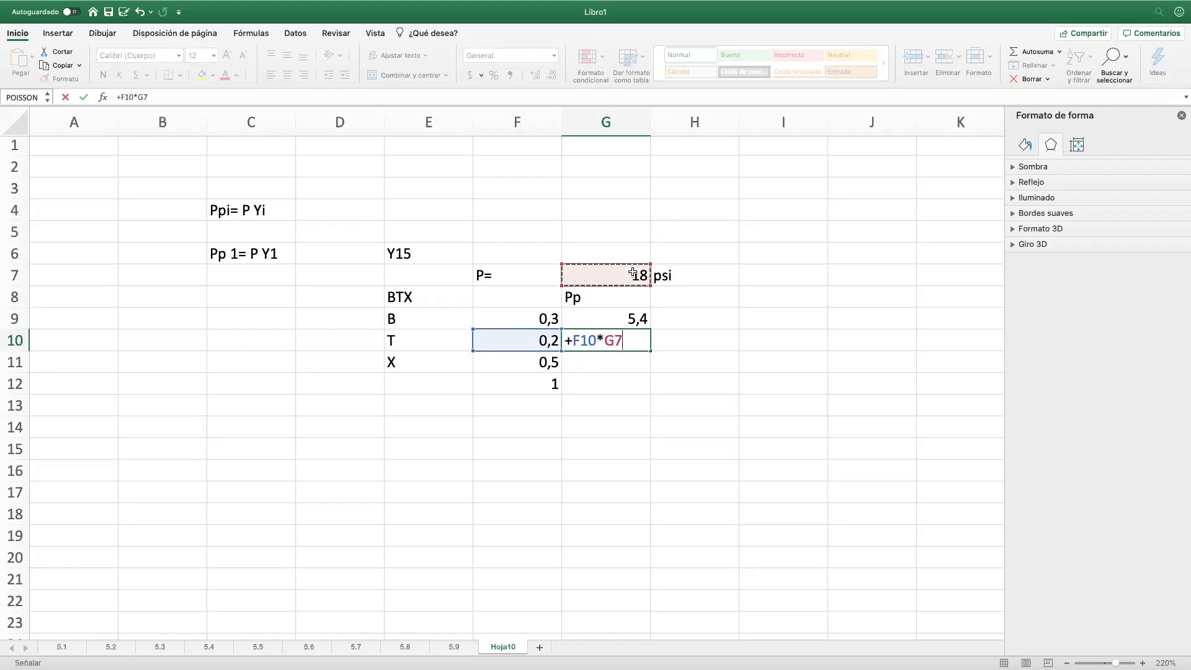
key(Return)
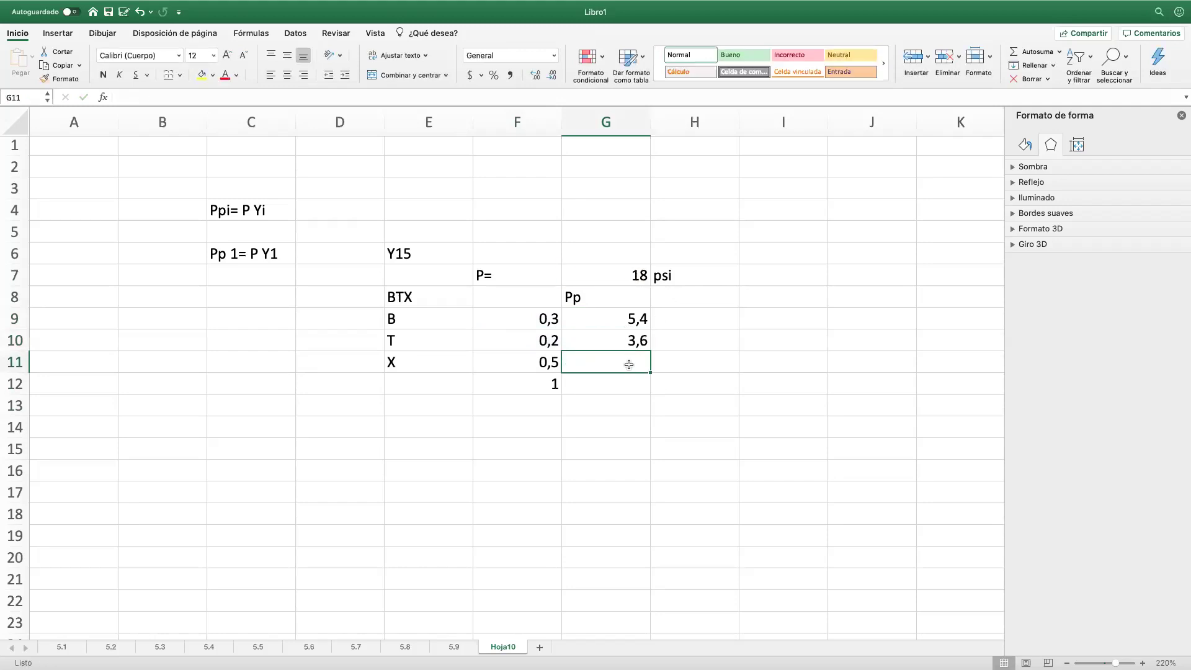
Step: Calculate X's partial pressure in G11 by multiplying its fraction in F11 by the total pressure in G7
text(+)
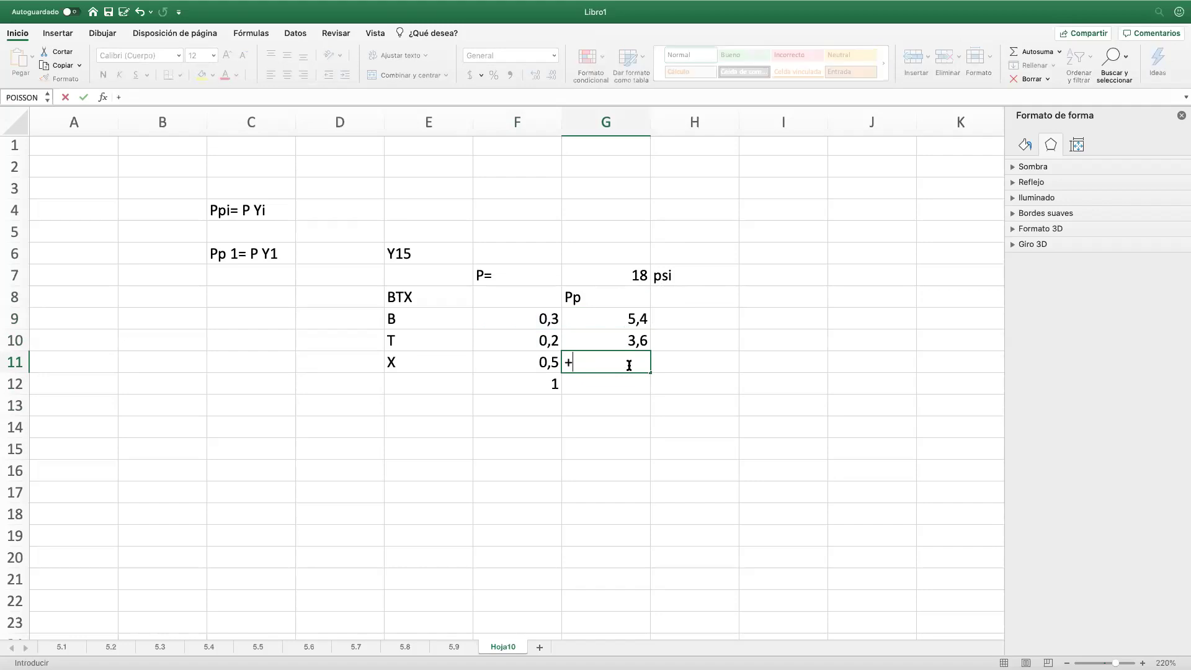
click(545, 363)
text(*)
click(639, 276)
key(Return)
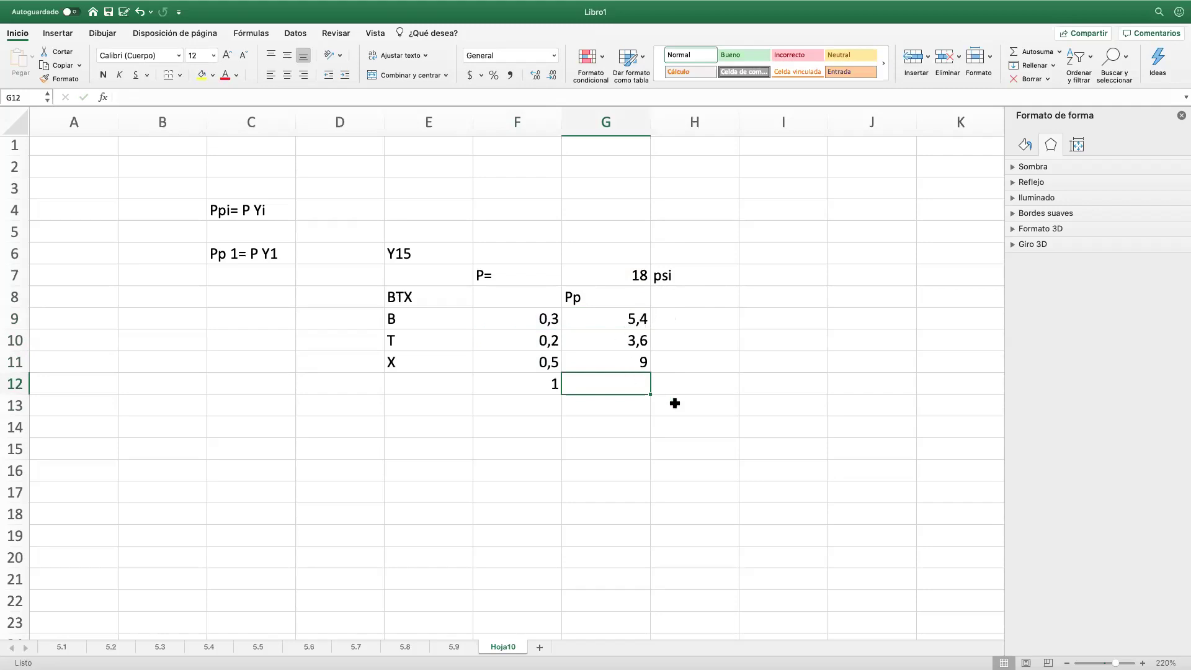
Step: Write the sum of partial pressures as "Px + Ptol + P B = Ptotal" in E14
click(434, 427)
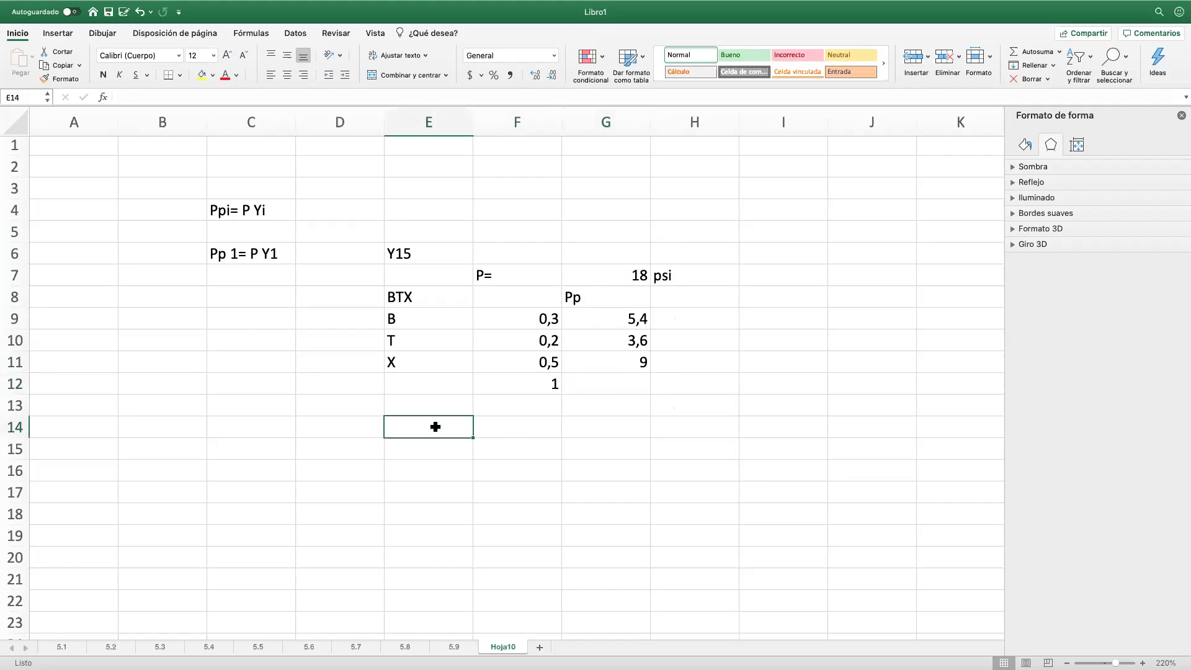
text(Px)
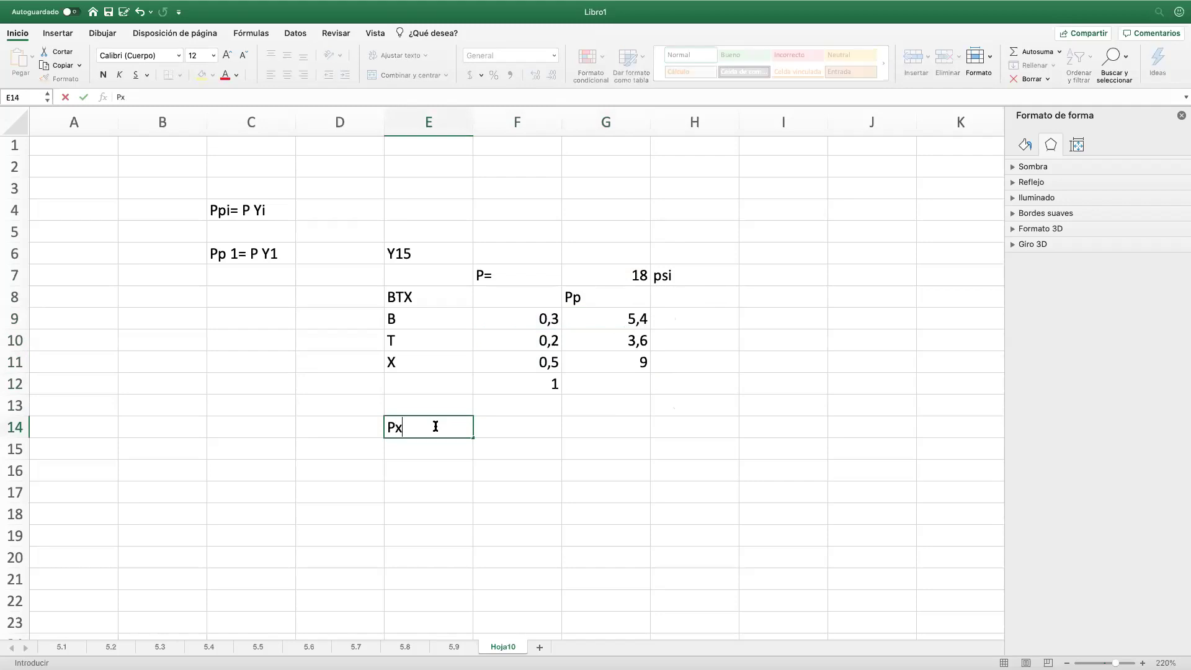
text( + Ptol + P B = P)
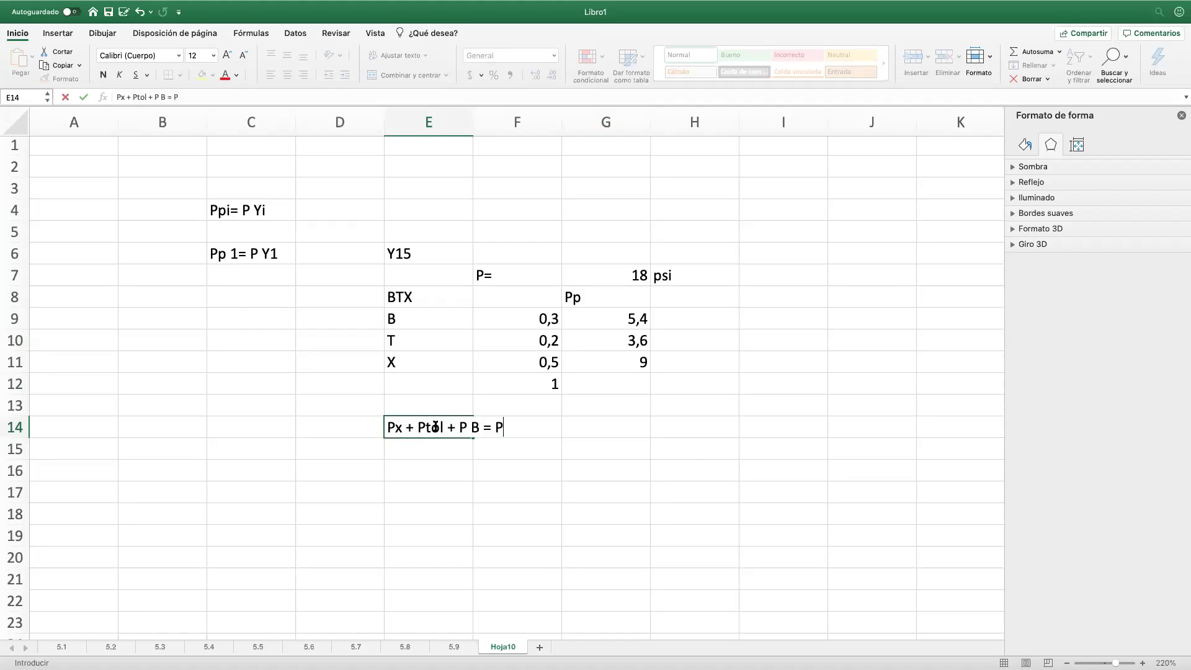
text(t)
text(otal)
key(Return)
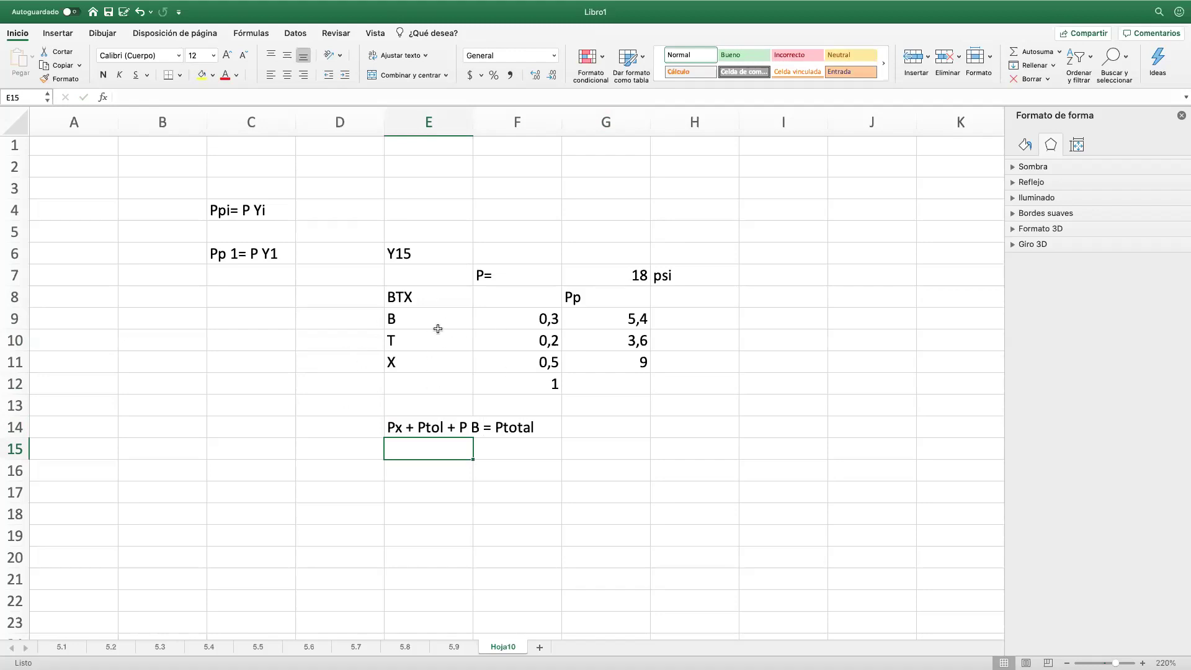
Step: Review the Ejemplo 5.9 statement, nomenclature, flow diagrams and solution strategy, comparing them with the partial pressure notes on Hoja10
click(460, 648)
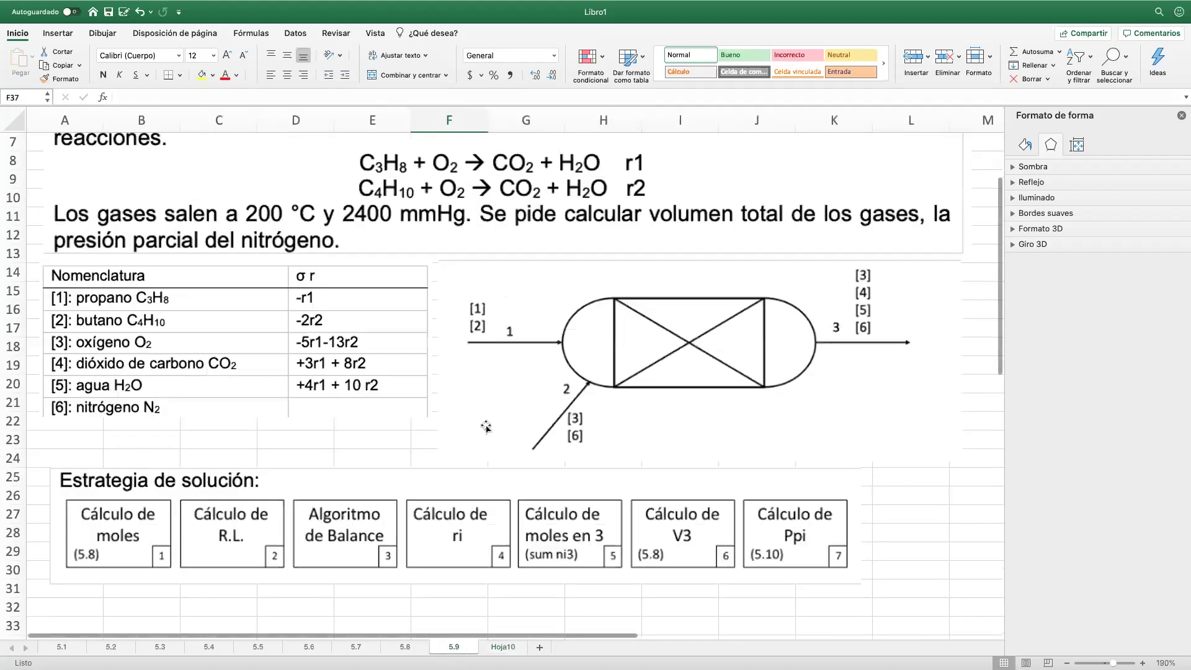
scroll(486, 427, up, 3)
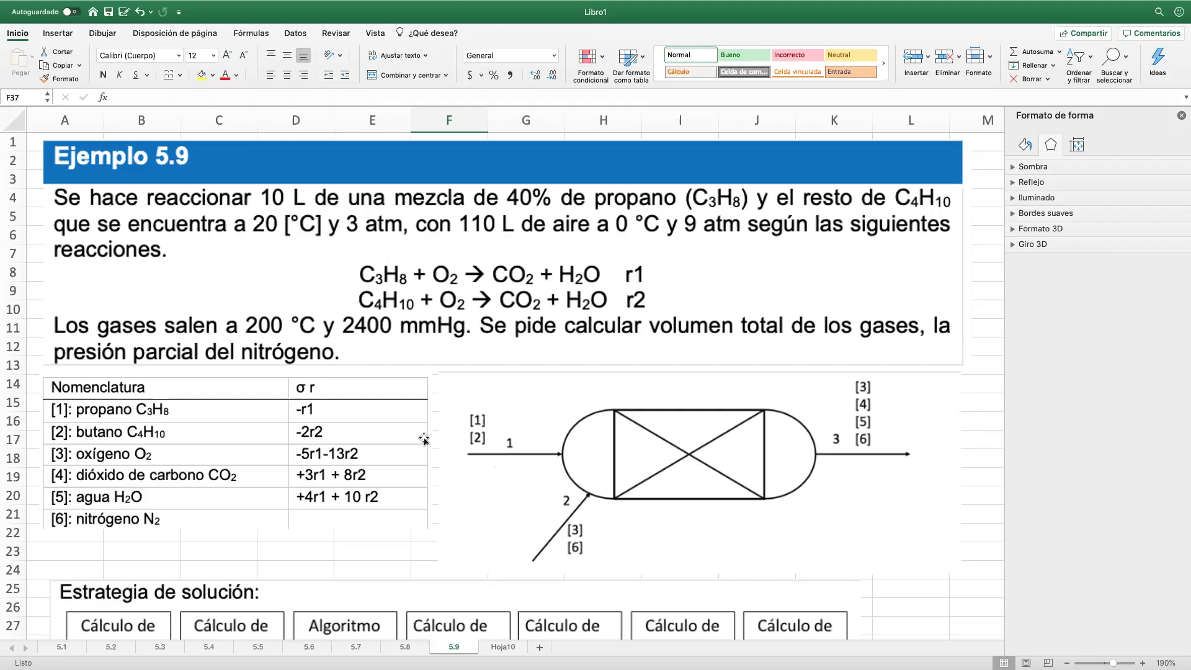
click(499, 647)
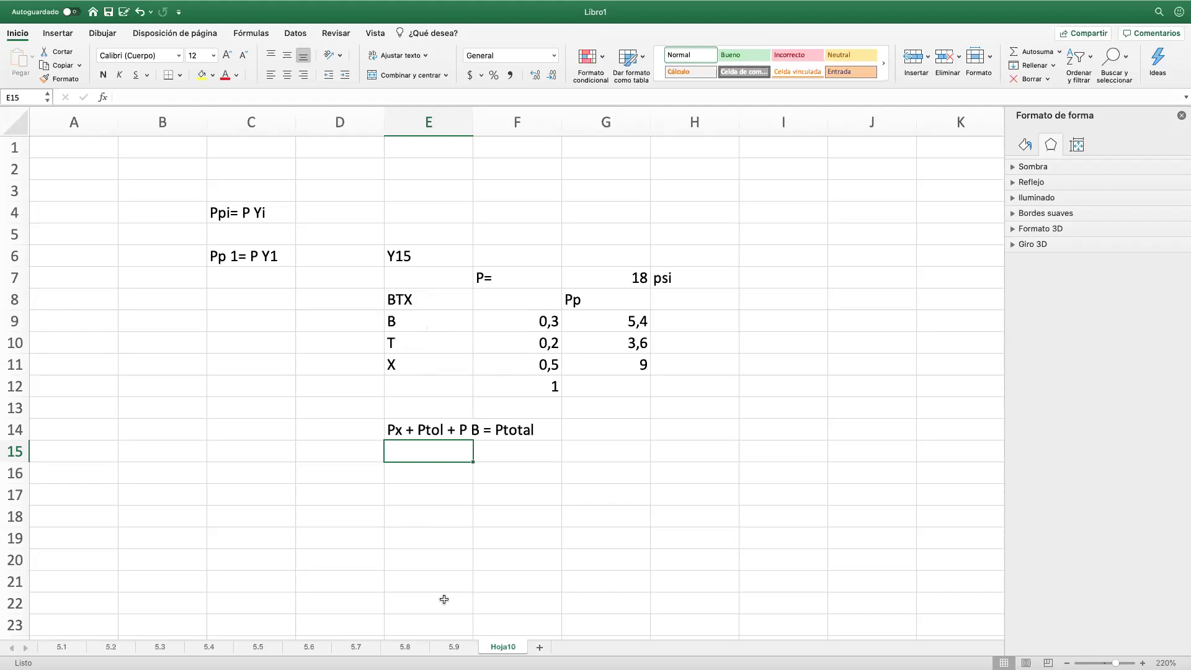
click(454, 646)
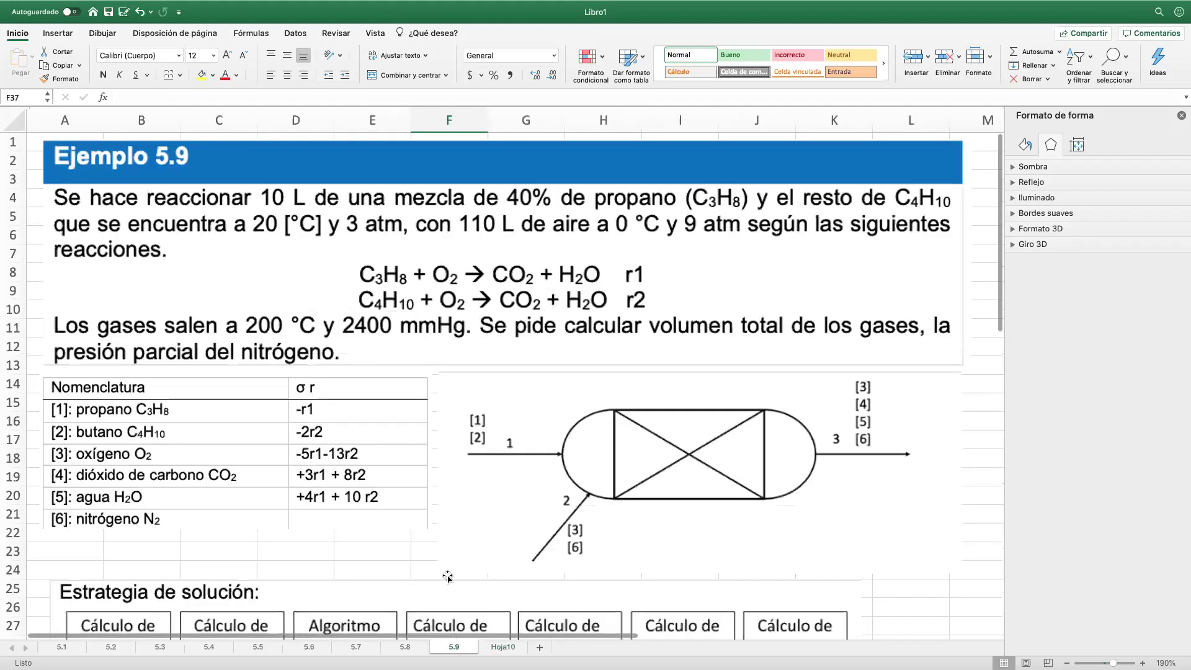
scroll(447, 577, down, 1)
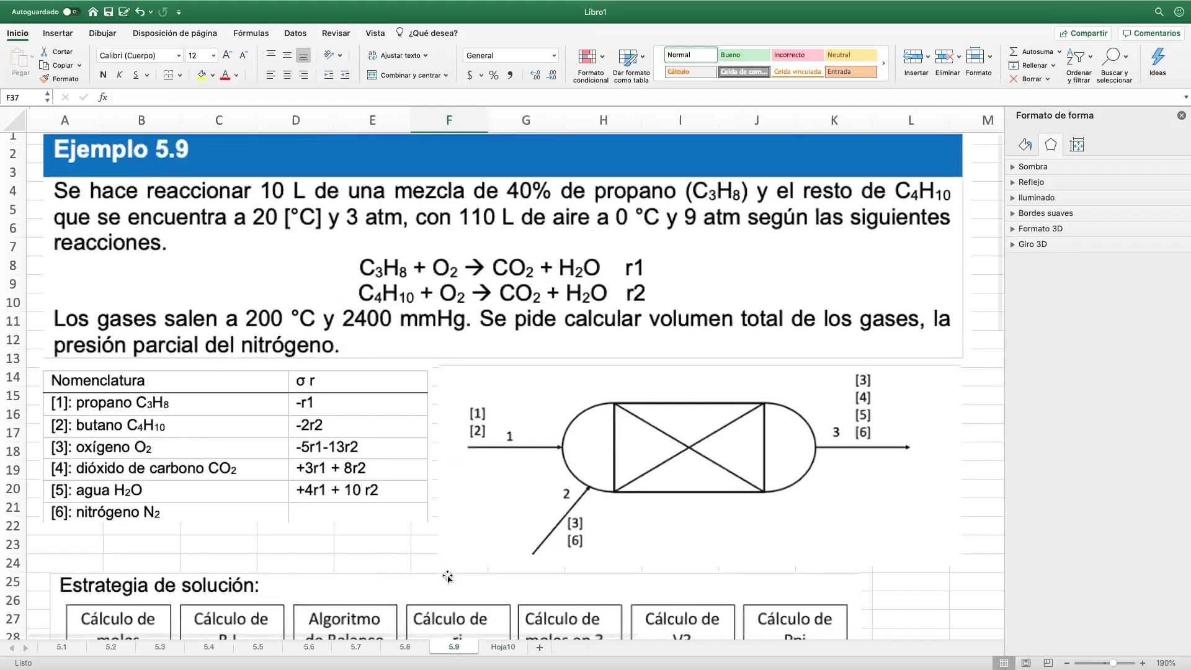
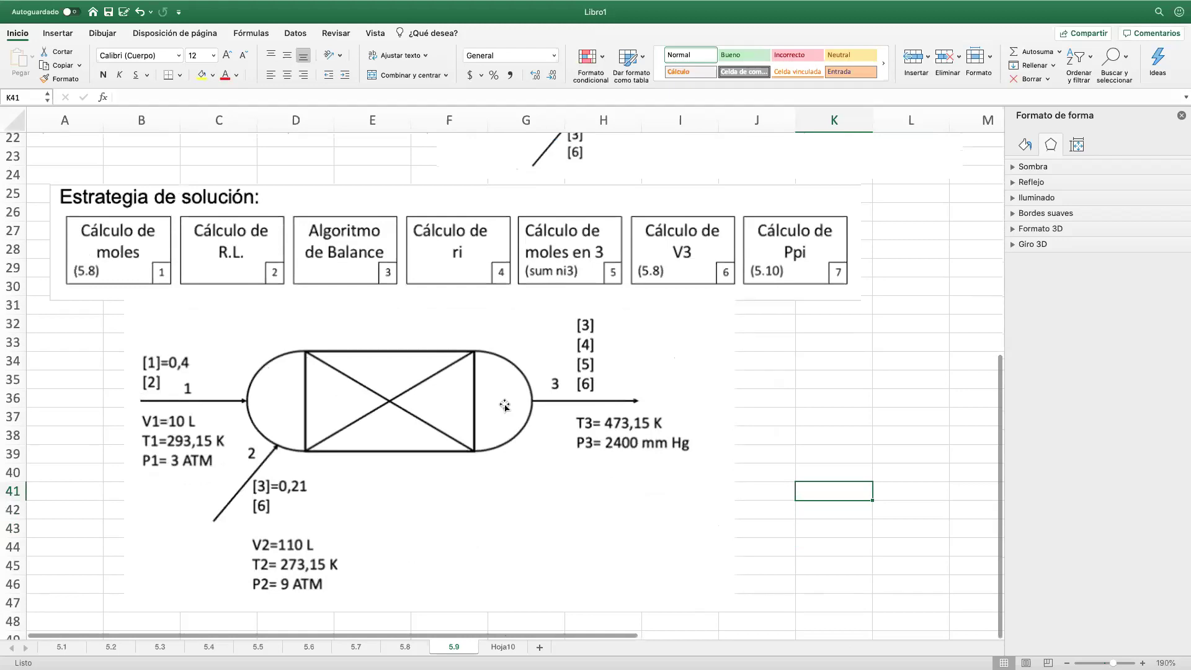
scroll(410, 457, down, 3)
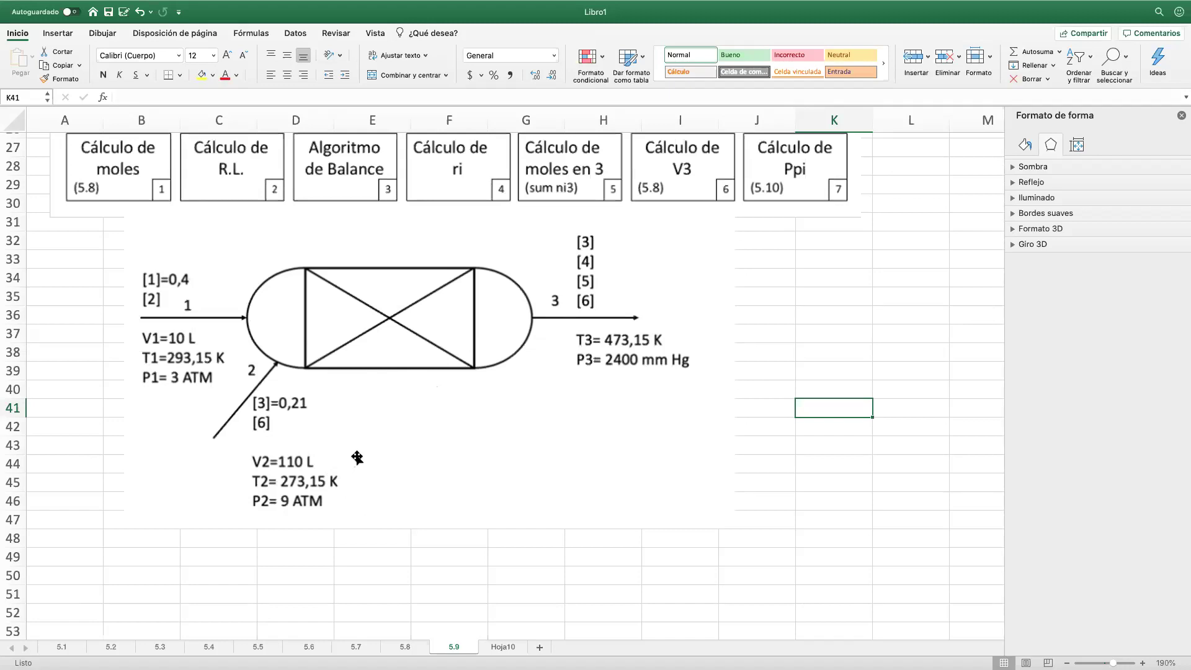
scroll(357, 457, up, 10)
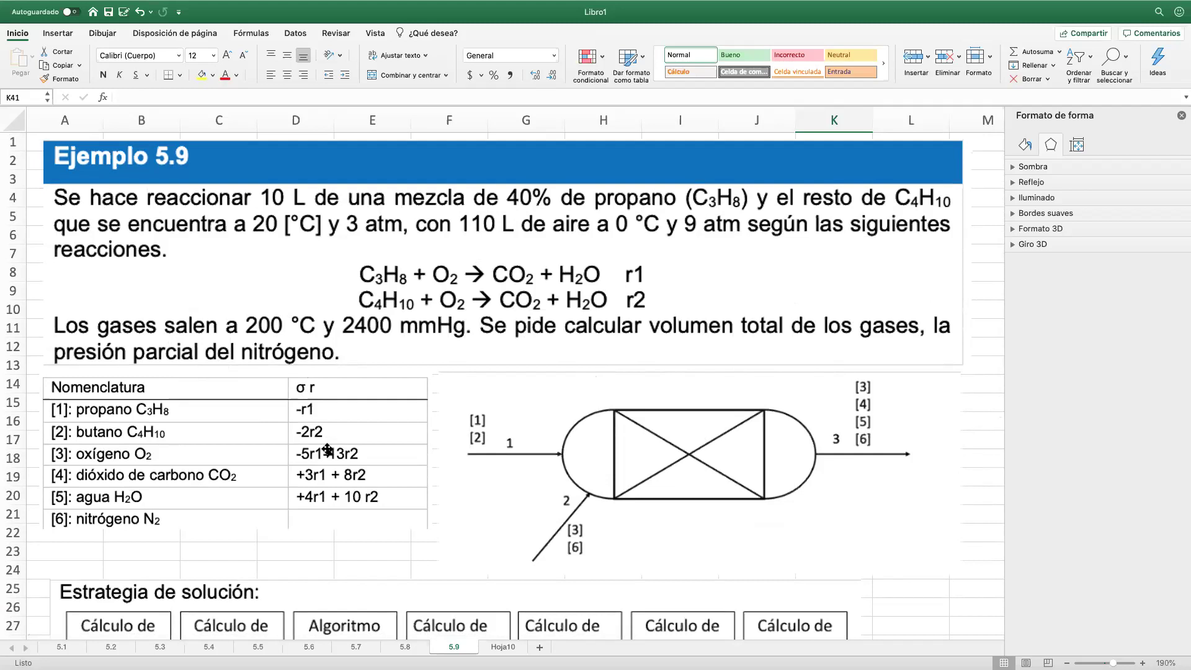
click(497, 648)
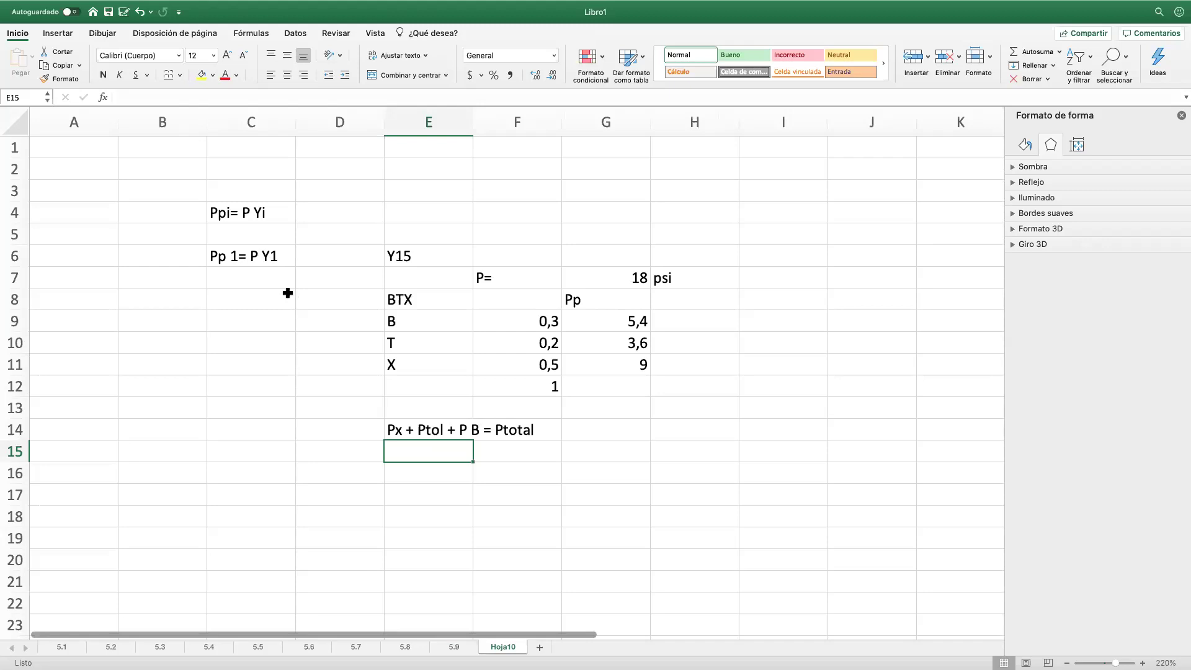
click(464, 645)
Step: Enter the mole fraction label "Y1=" in D17 of sheet Hoja10
click(512, 647)
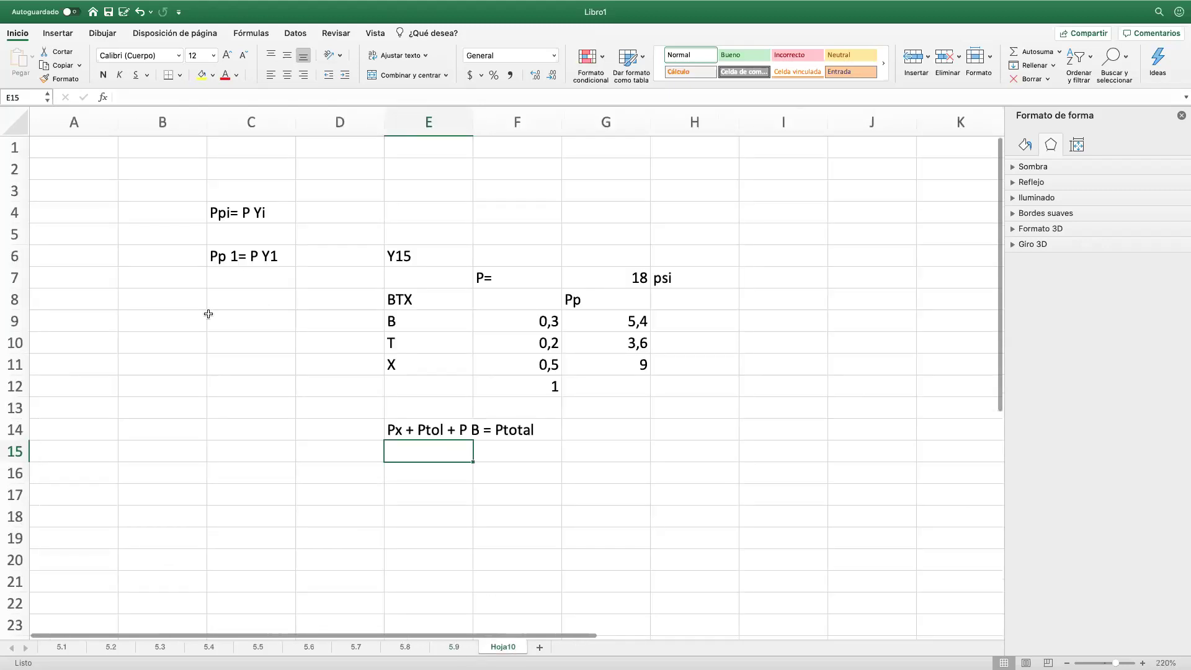
click(345, 503)
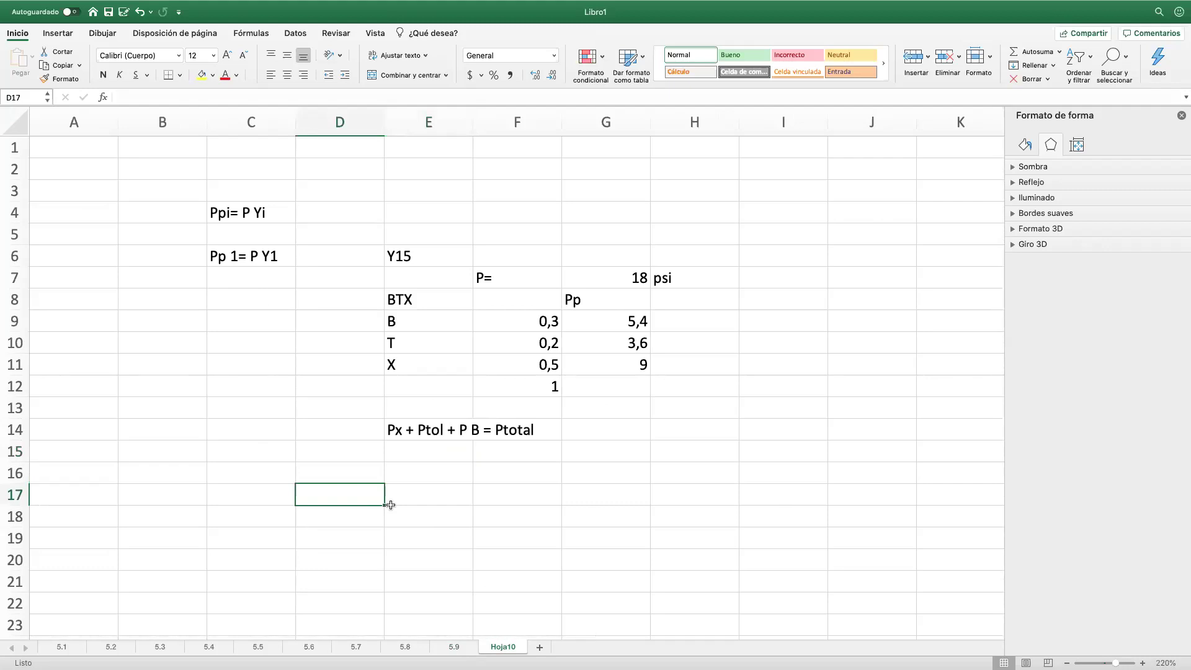
text(Y)
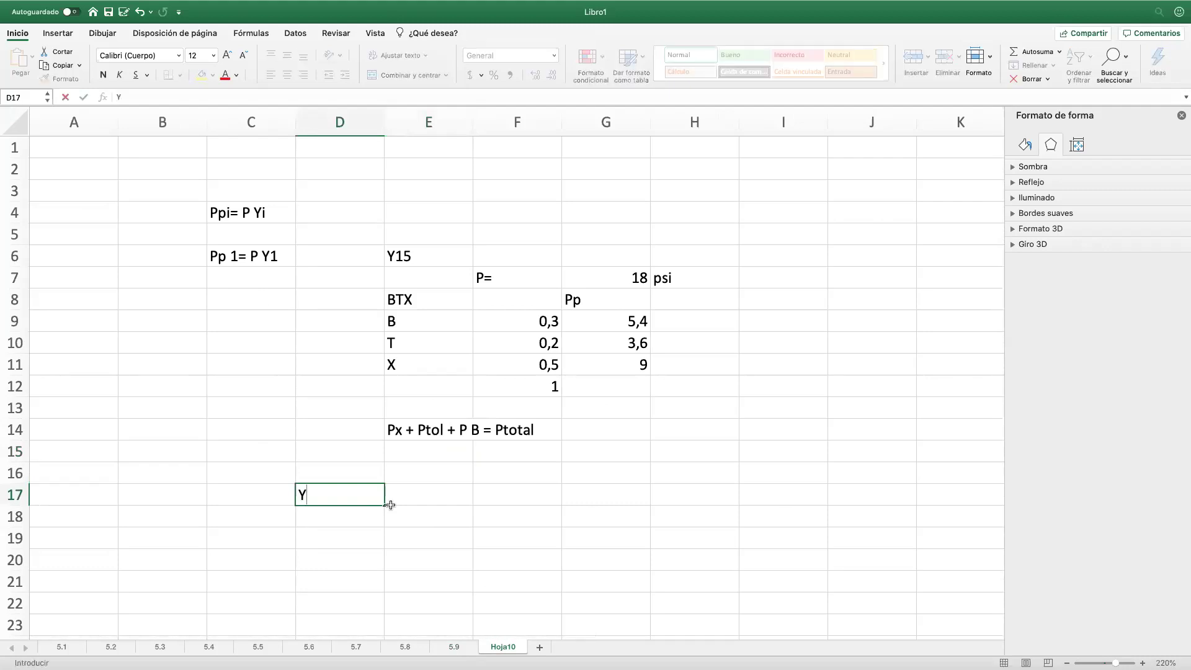
text(1=)
click(390, 504)
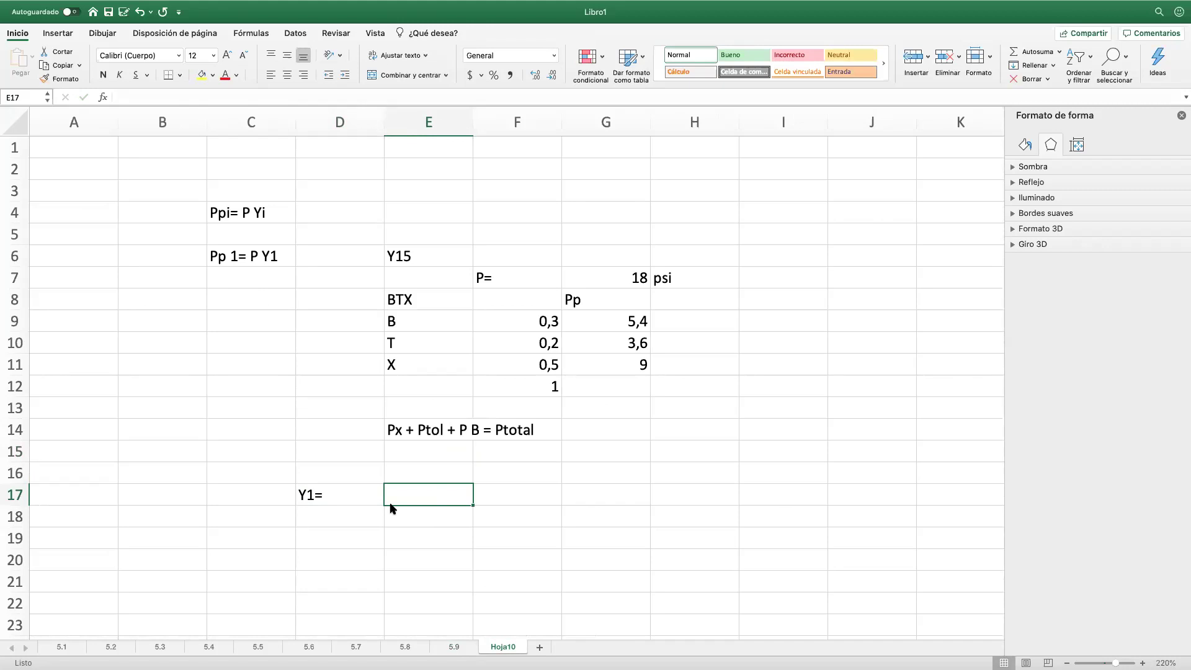
Step: Write the mole fraction definition "Y1= N1/Ntotal" in E17 and enter 0,02 in G17
text(Y1=)
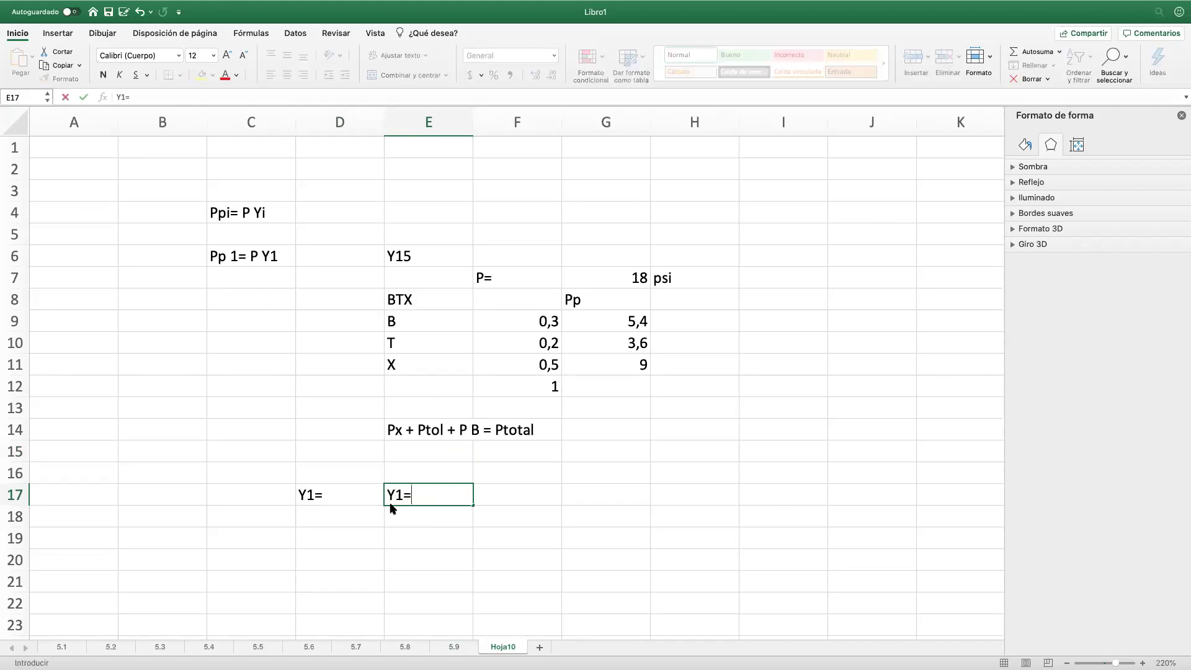
text( N1/Ntotal)
key(Return)
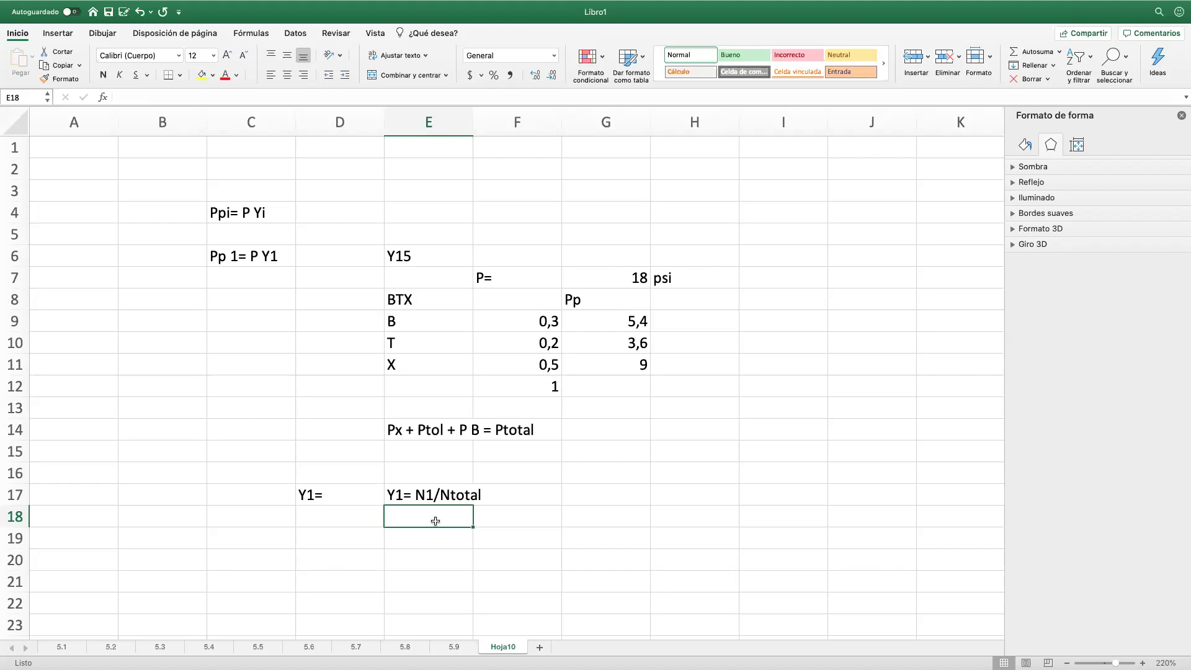
click(601, 493)
text(0,02)
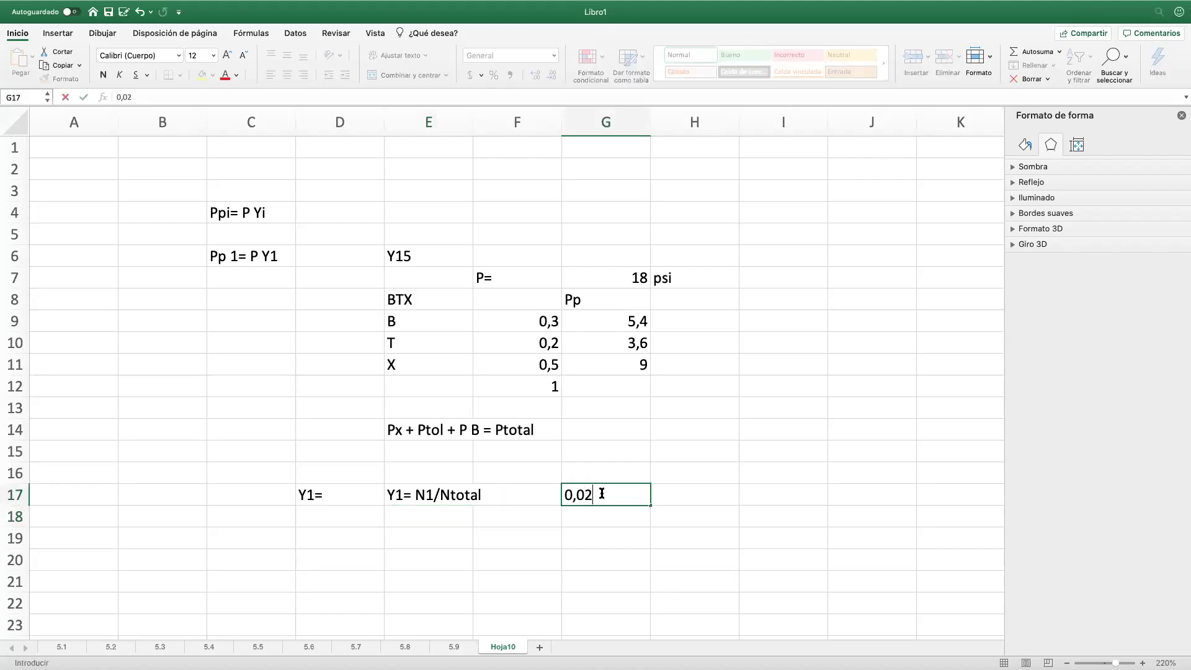
key(Return)
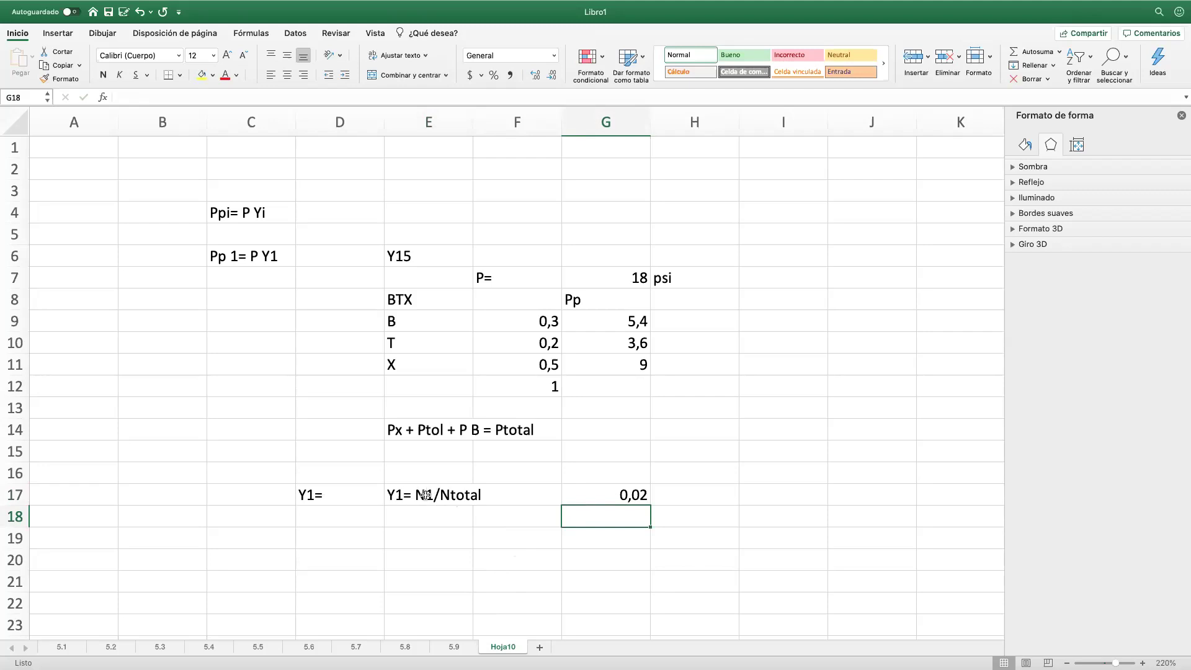
Step: Write the ideal gas equation "PV=NRT" in K33 of sheet 5.9, beside the second flow diagram
click(454, 647)
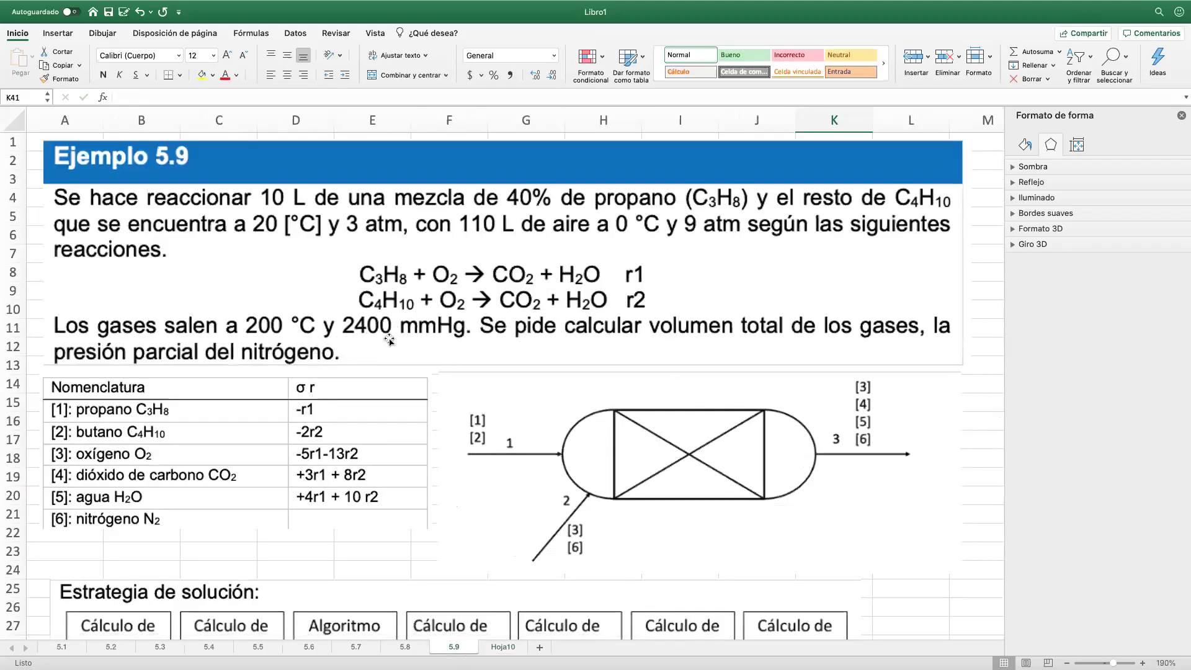
scroll(720, 533, down, 3)
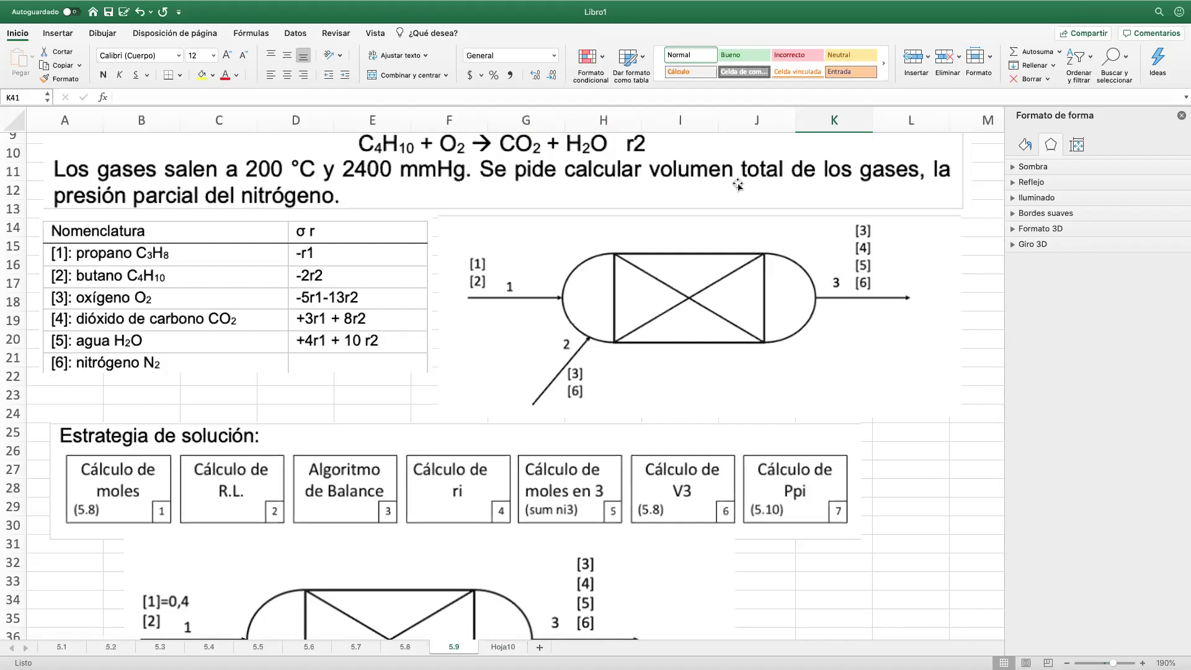
click(845, 577)
text(P)
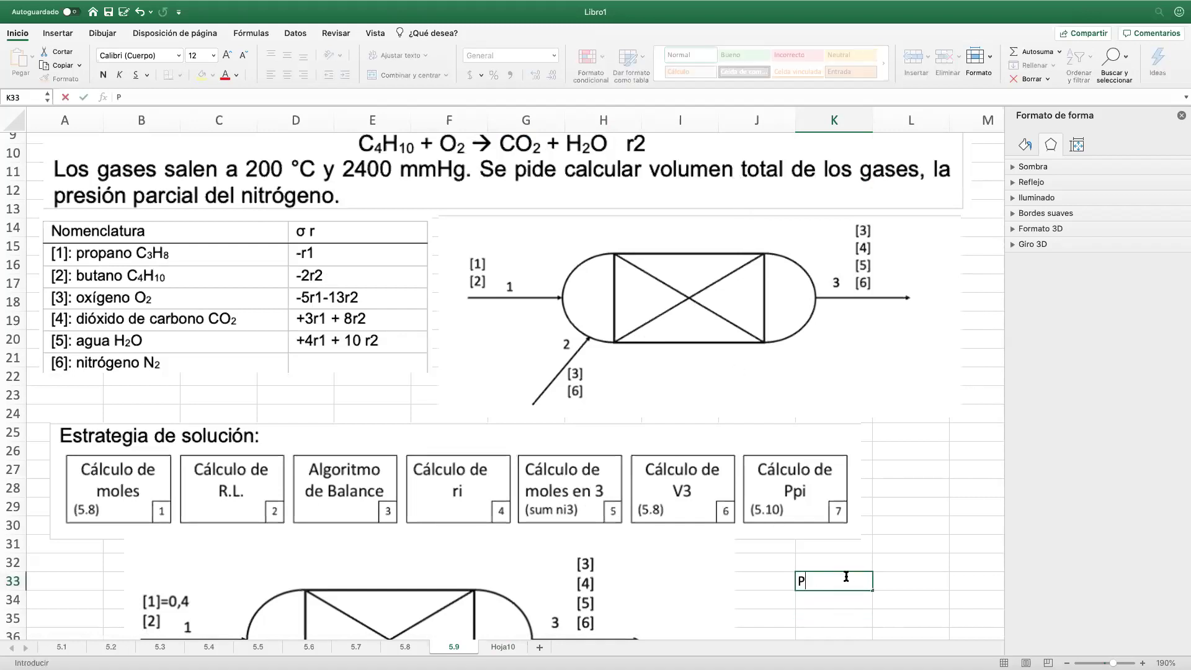
text(V=NRT)
key(Return)
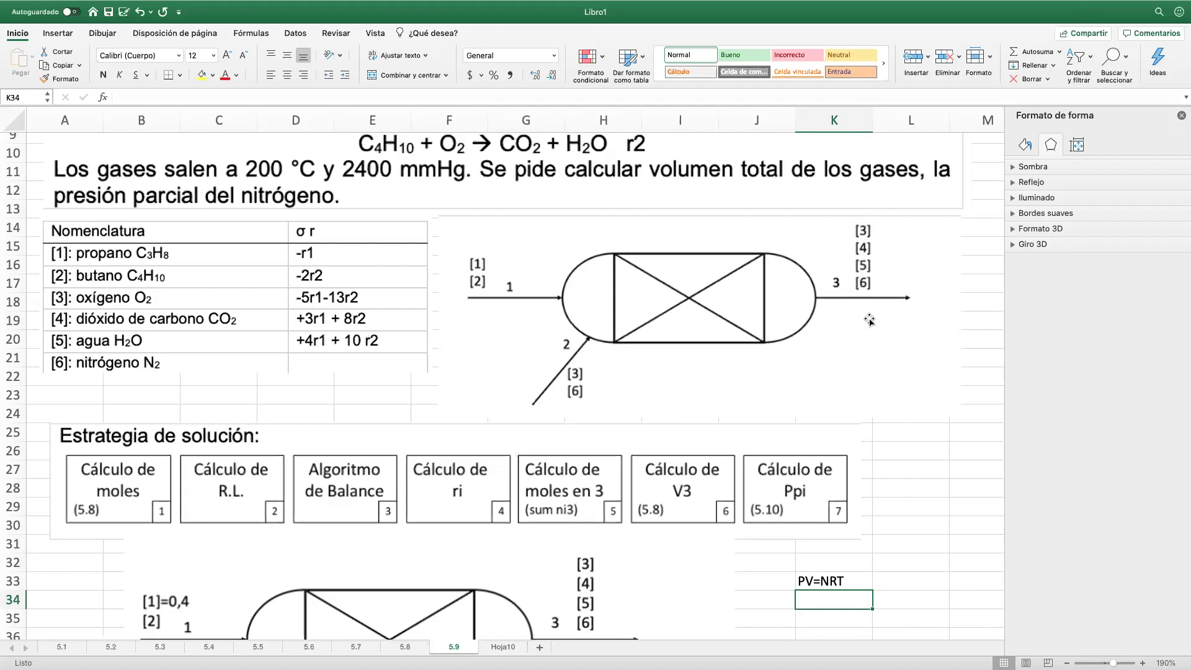
Step: Add the heading "Calculo de moles" in B49, below the flow diagram with the stream data
scroll(586, 423, down, 5)
scroll(577, 445, down, 7)
click(135, 524)
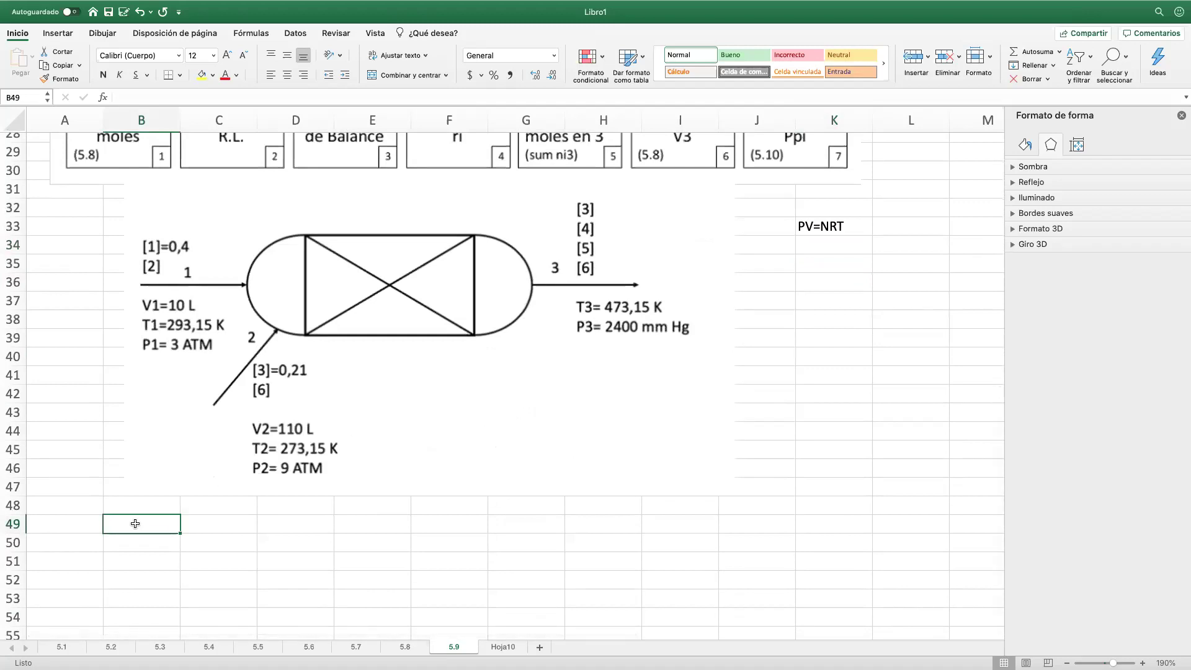
text(Calciulo de)
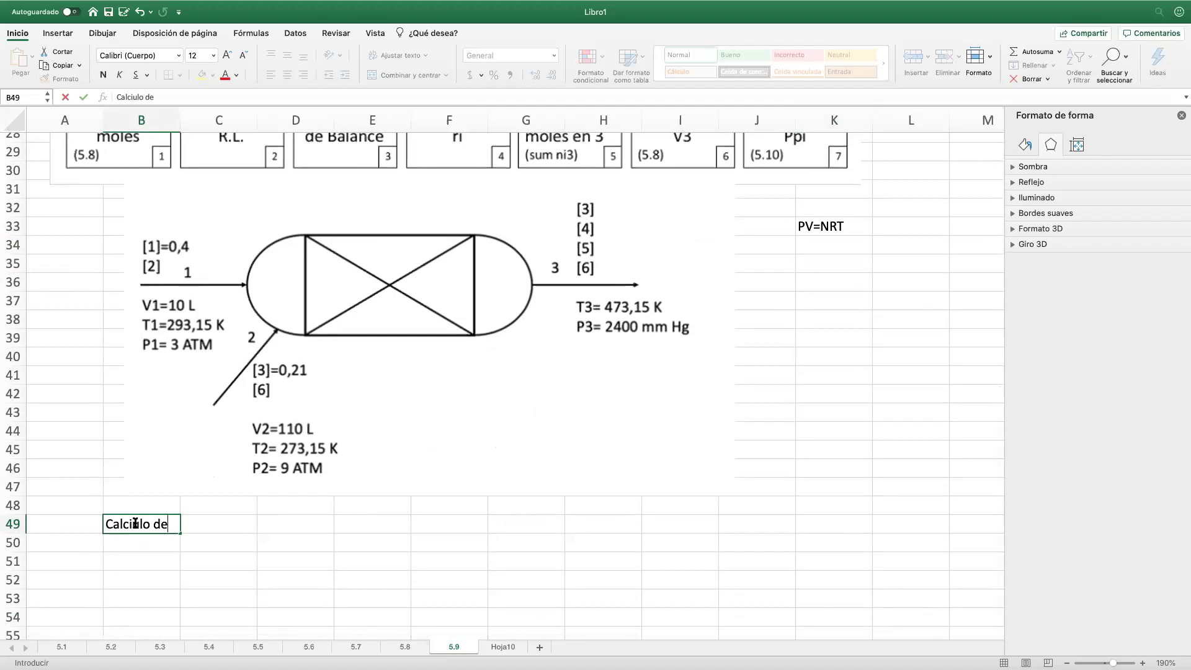
scroll(309, 566, up, 3)
key(BackSpace)
key(BackSpace)
key(BackSpace)
key(BackSpace)
key(BackSpace)
key(BackSpace)
key(BackSpace)
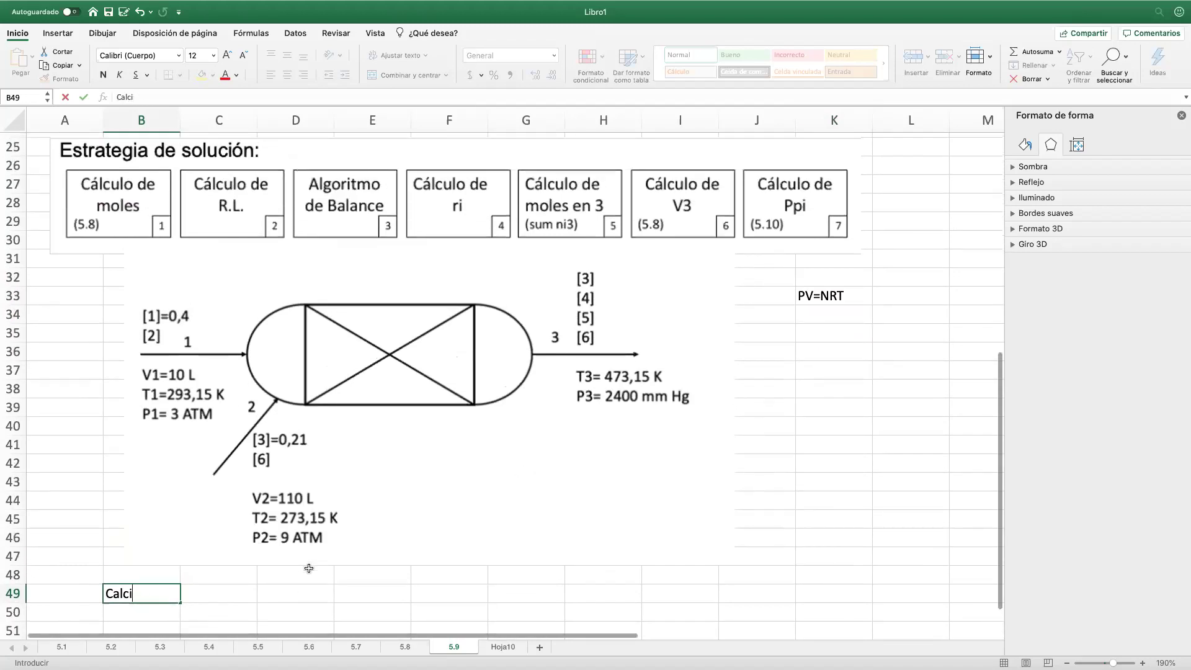
text(ulo de moles)
key(Return)
scroll(309, 571, down, 1)
scroll(310, 570, down, 4)
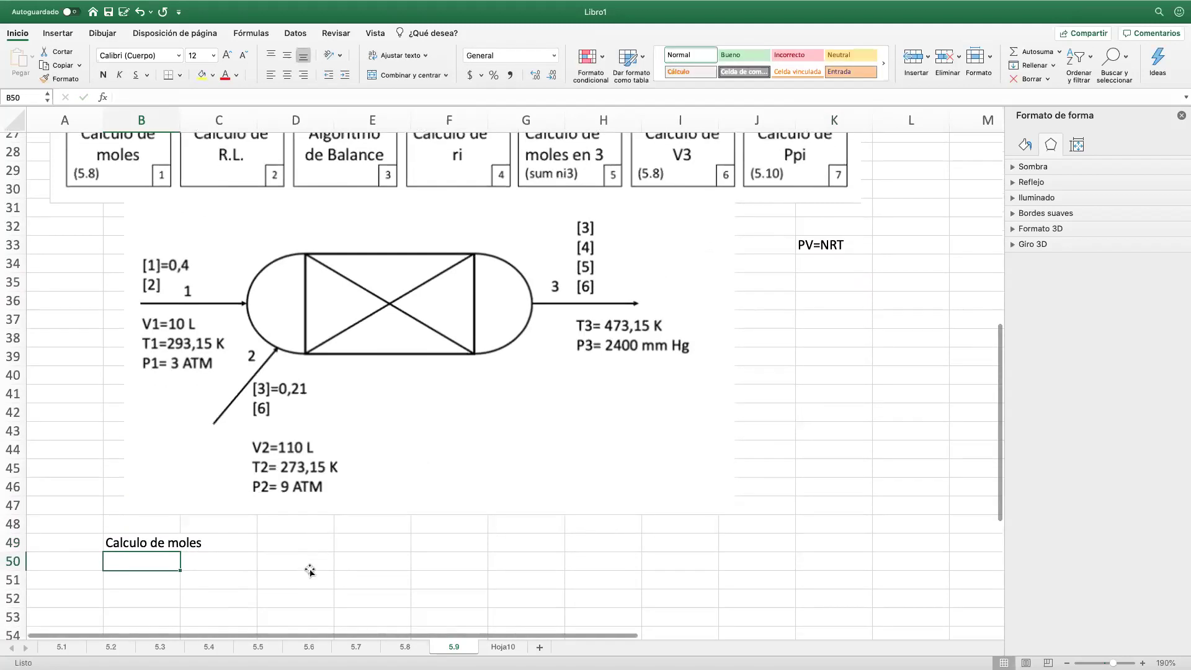
Step: Enter stream 1's pressure under the moles heading, with the label "P1=" in B51 and 3 in C51
click(160, 541)
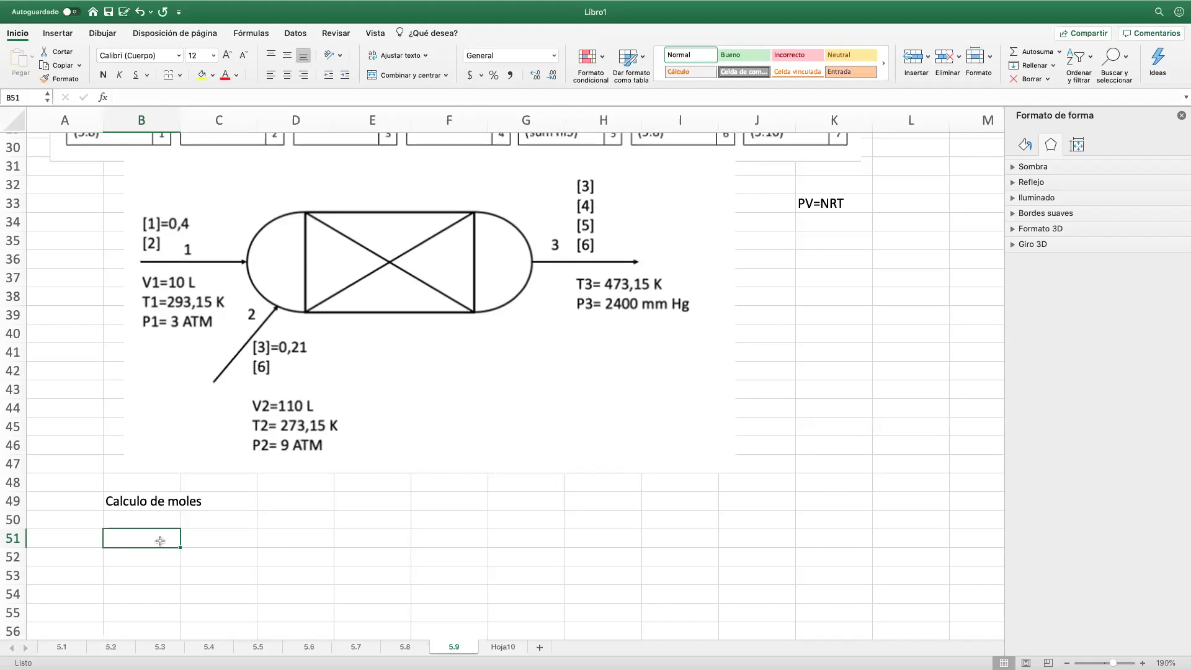
text(P1=)
key(Tab)
text(3)
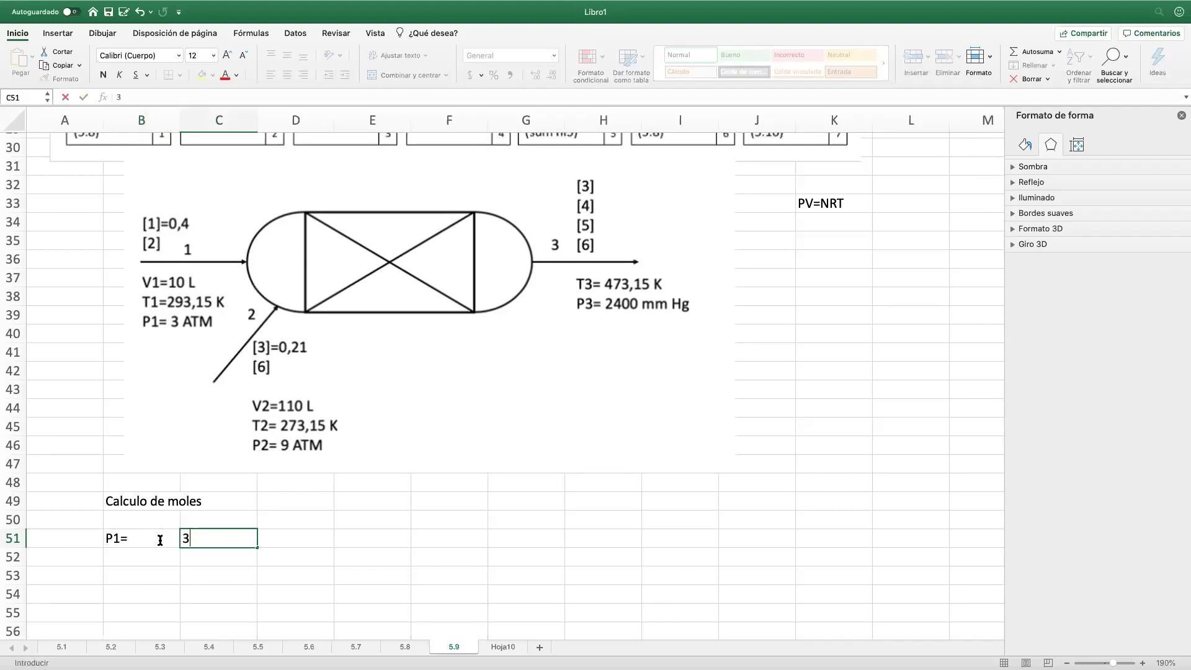
key(Return)
Step: Enter stream 1's volume with the label "V1=" in B52 and 10 in C52
key(Left)
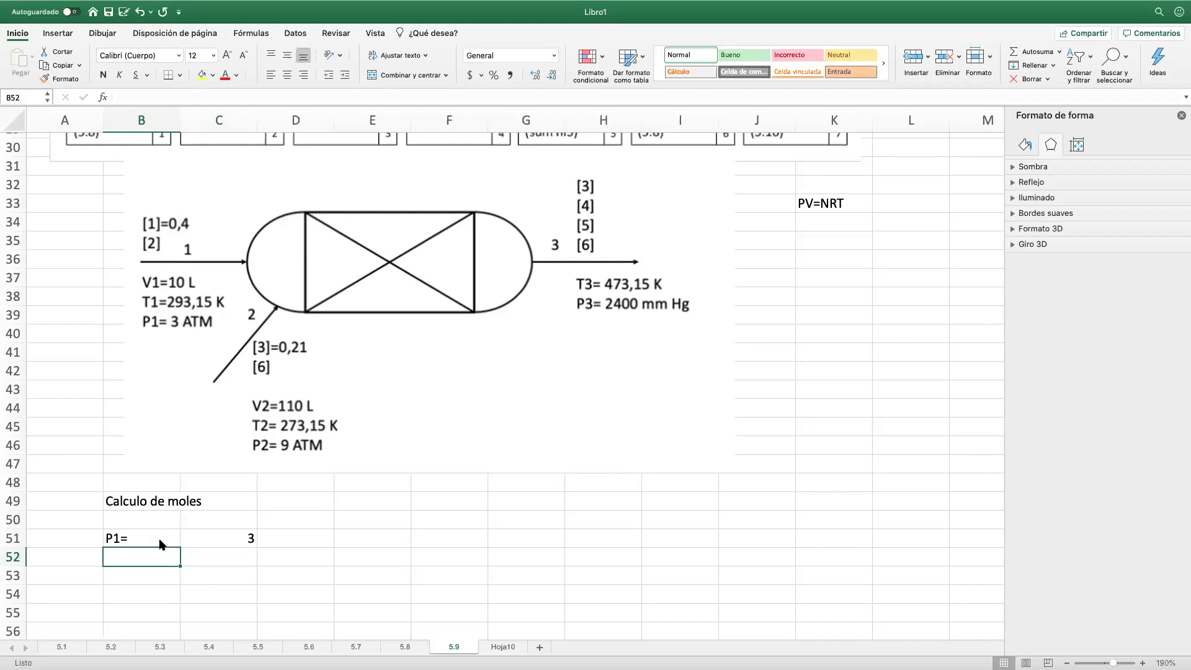
text(V1=)
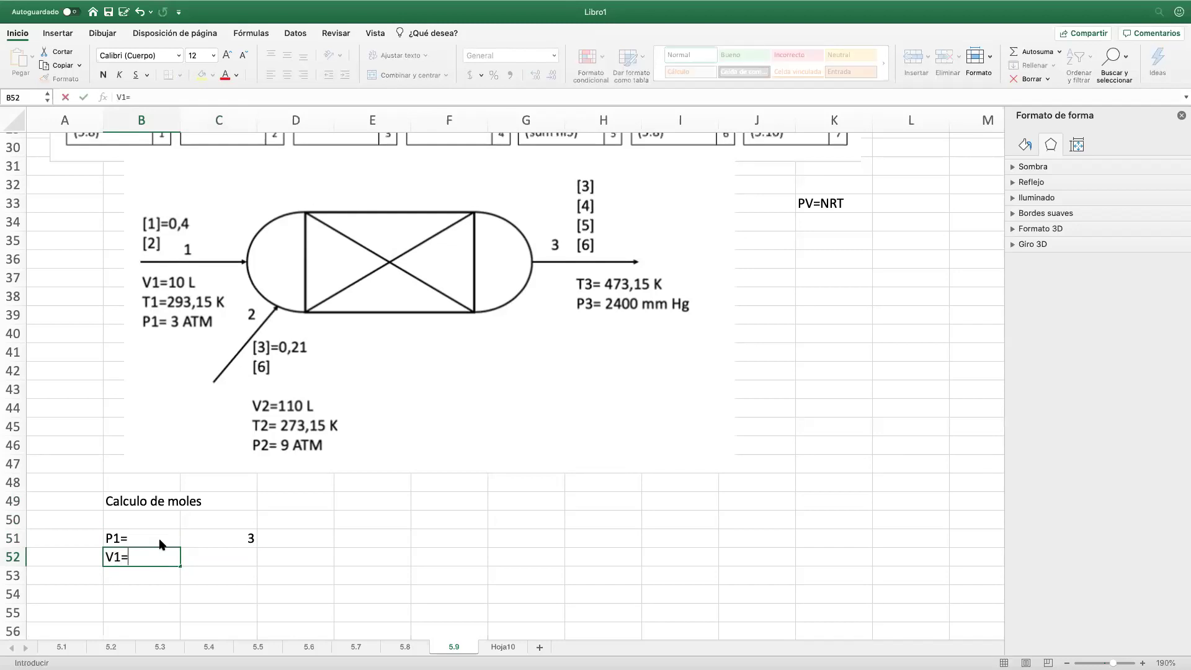
key(Tab)
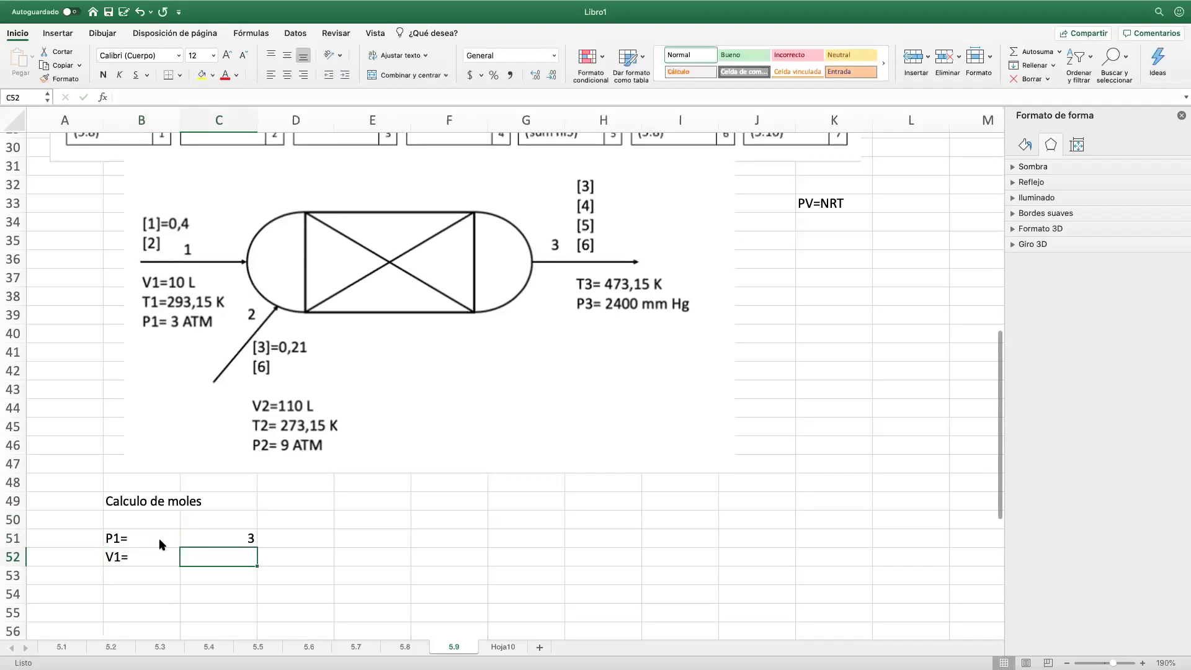
text(10)
key(Return)
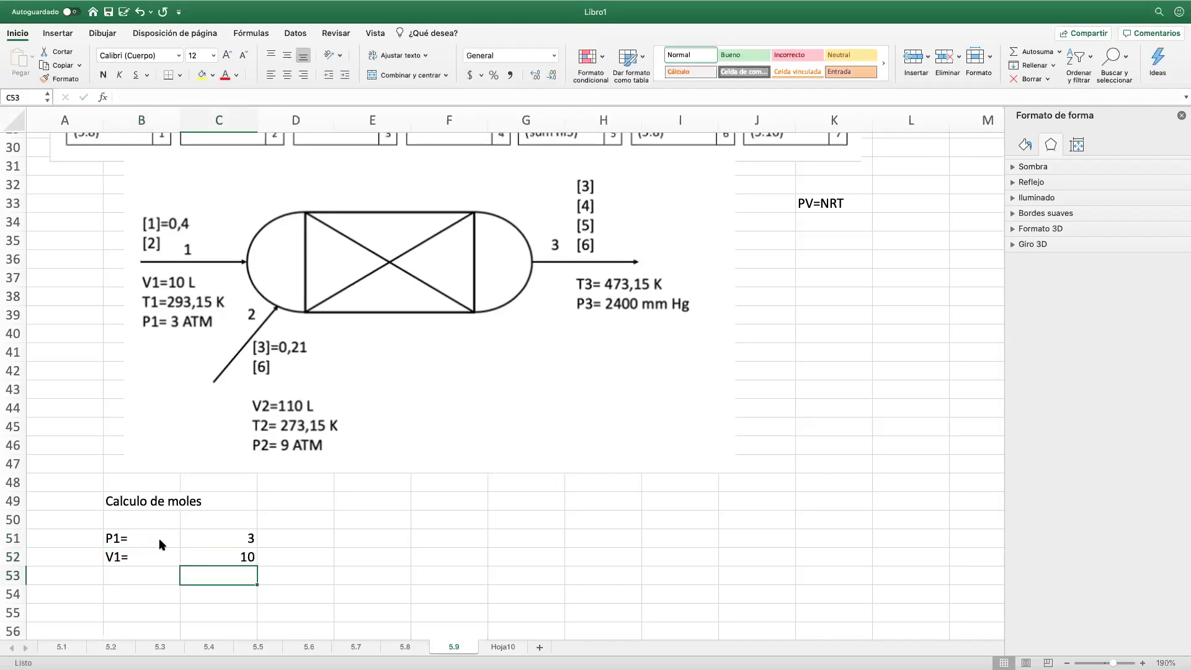
Step: Enter stream 1's temperature with the label "T1=" in B53 and 293,15 in C53
key(Left)
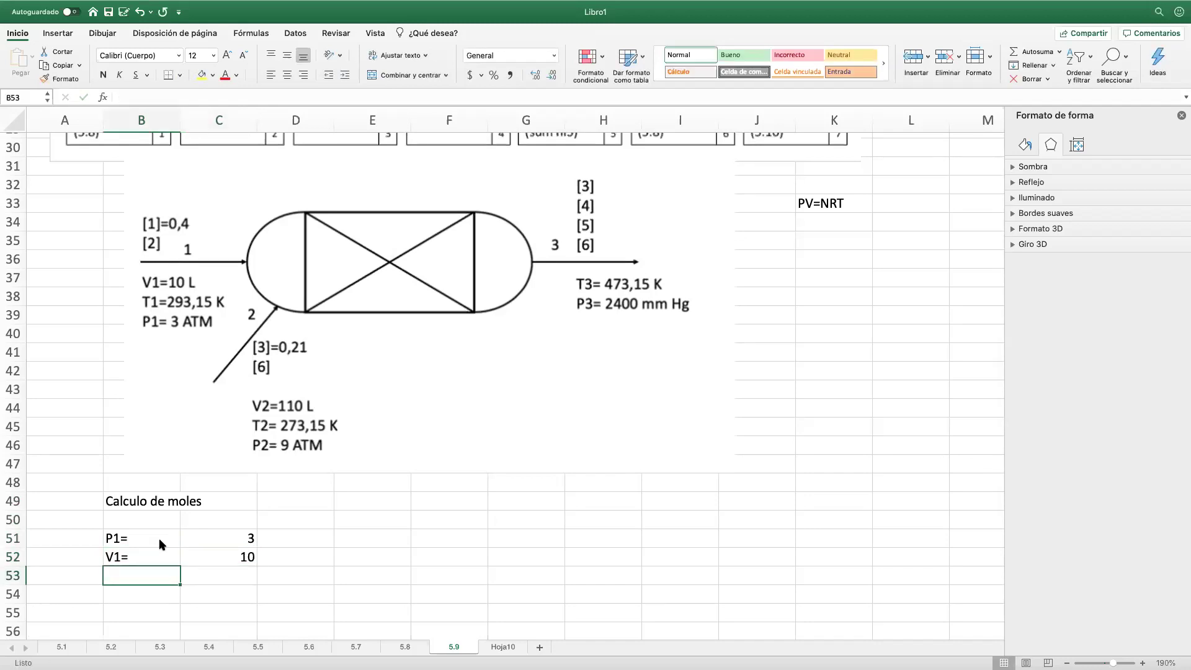
text(T1=)
key(Tab)
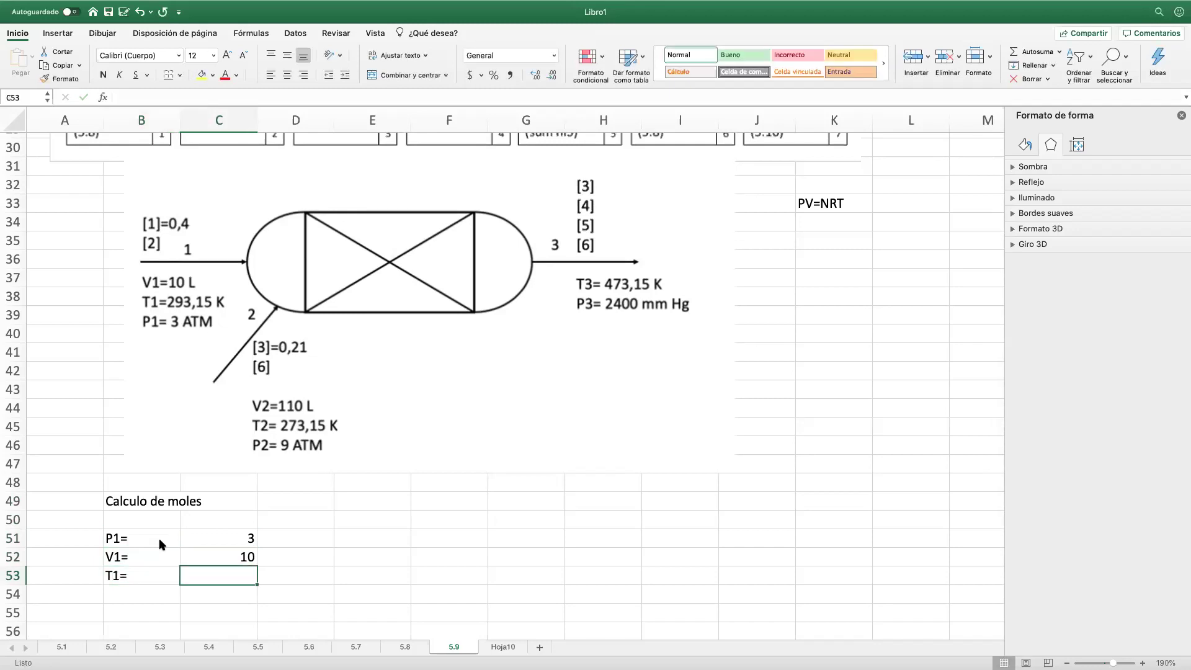
text(293)
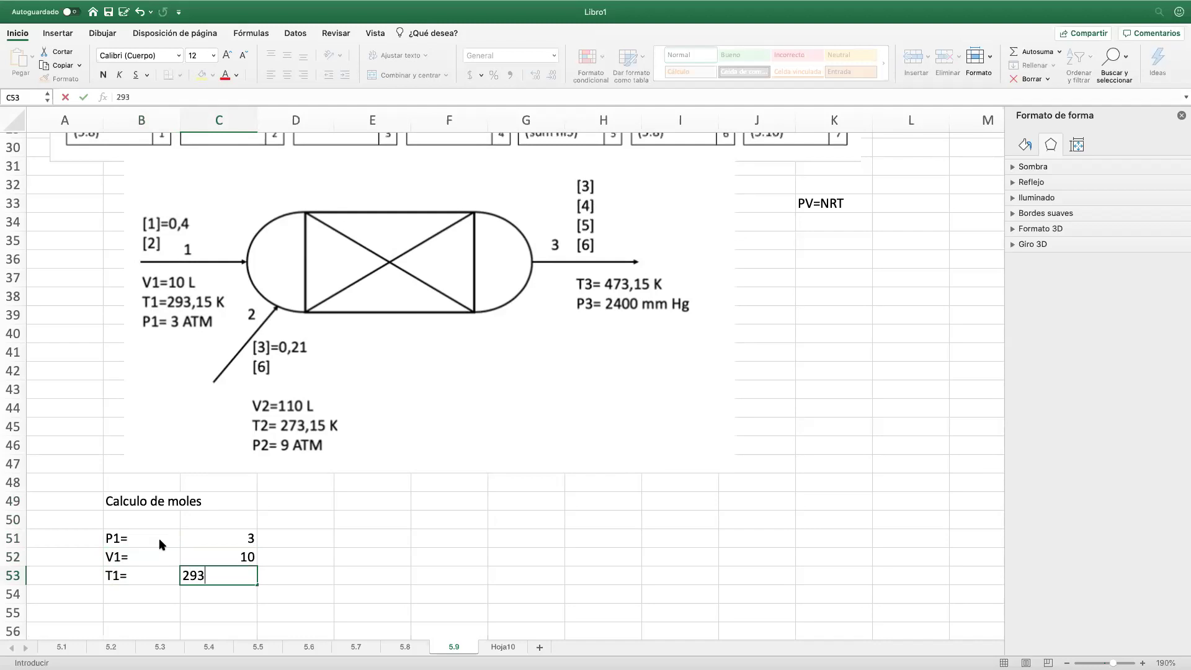
text(,15)
key(Return)
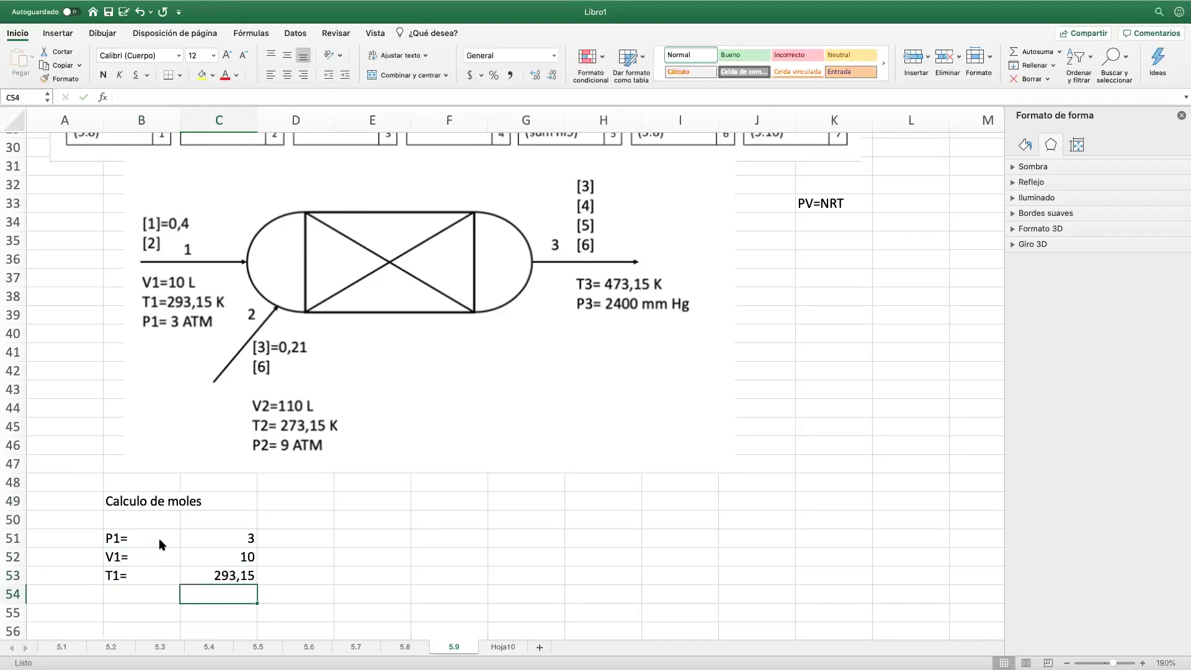
Step: Start the moles label in B55 with "N", leaving row 54 blank beneath the stream 1 data
key(Return)
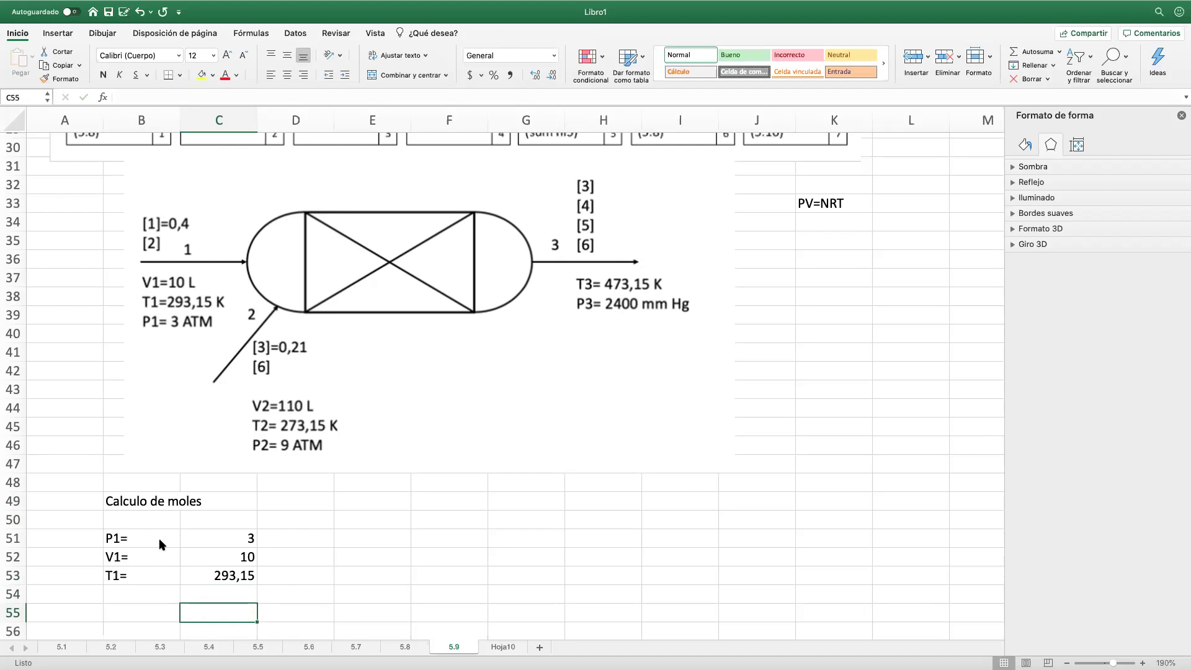
key(Left)
text(N)
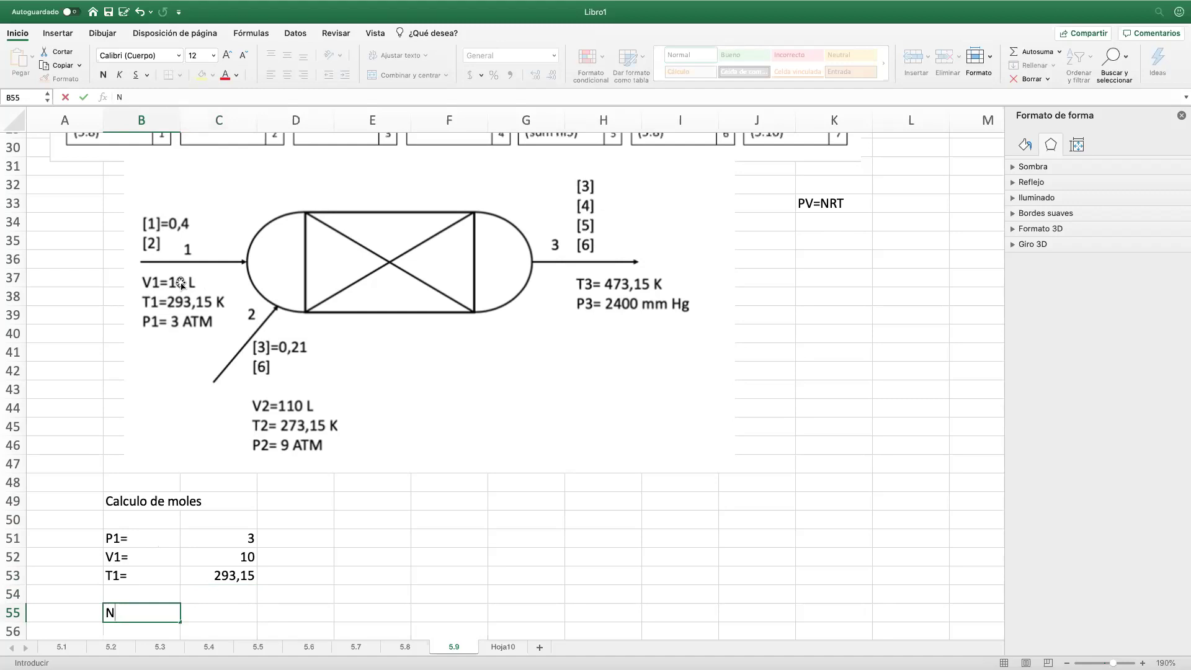
Step: Label B55 as N= and calculate the moles in C55 with the formula +C51*C52/(0,082*C53)
text(=)
click(230, 608)
text(+C51*)
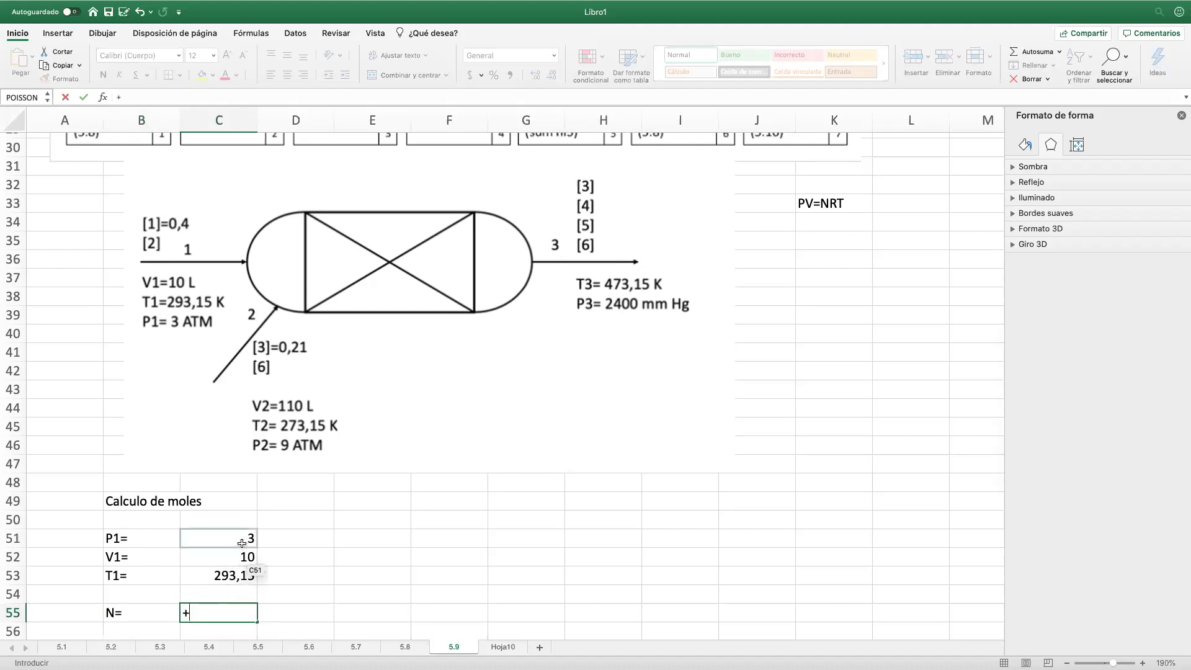
click(242, 543)
text(*)
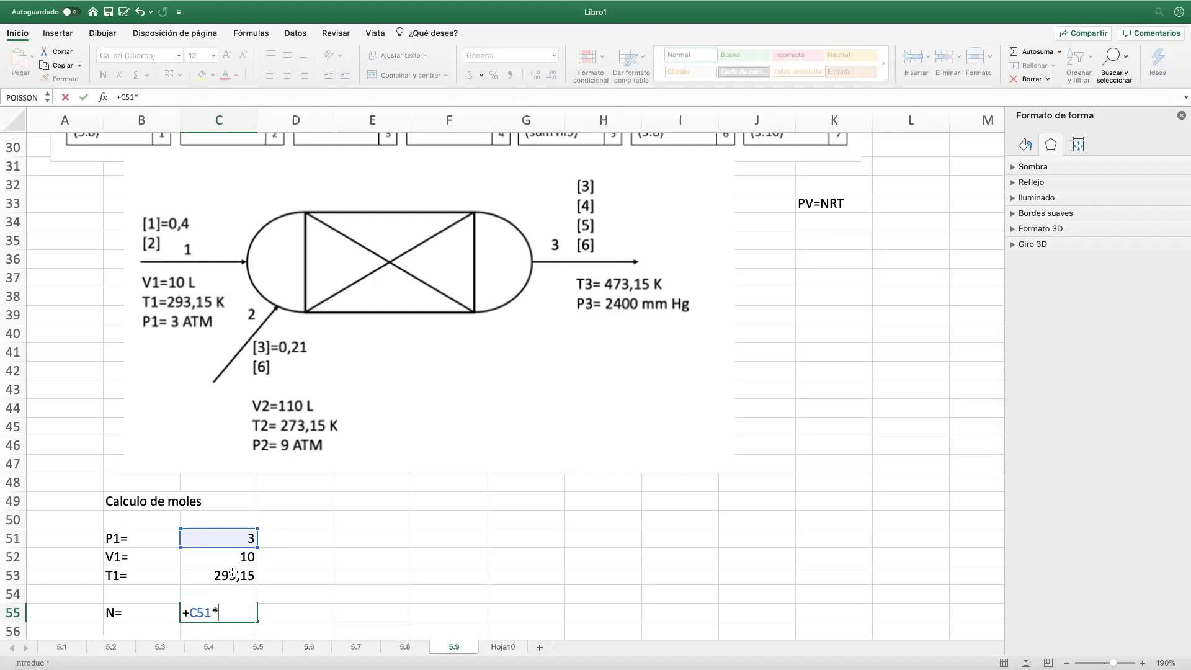
click(239, 556)
text(/)
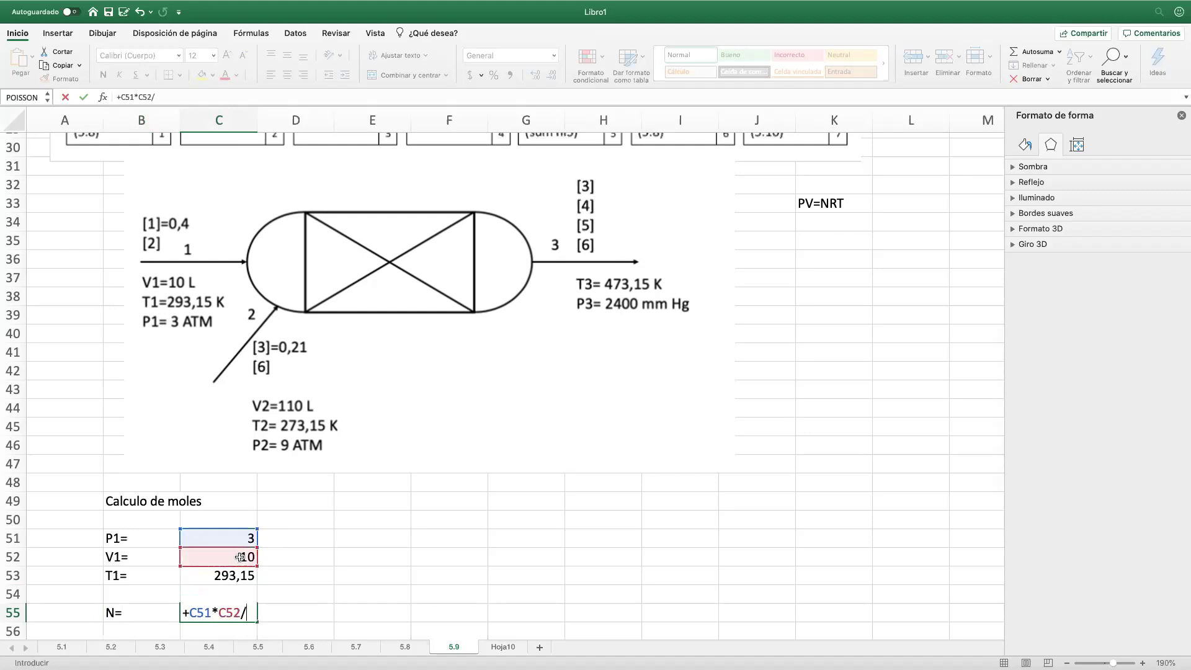
text((0,082*)
click(236, 574)
key(Return)
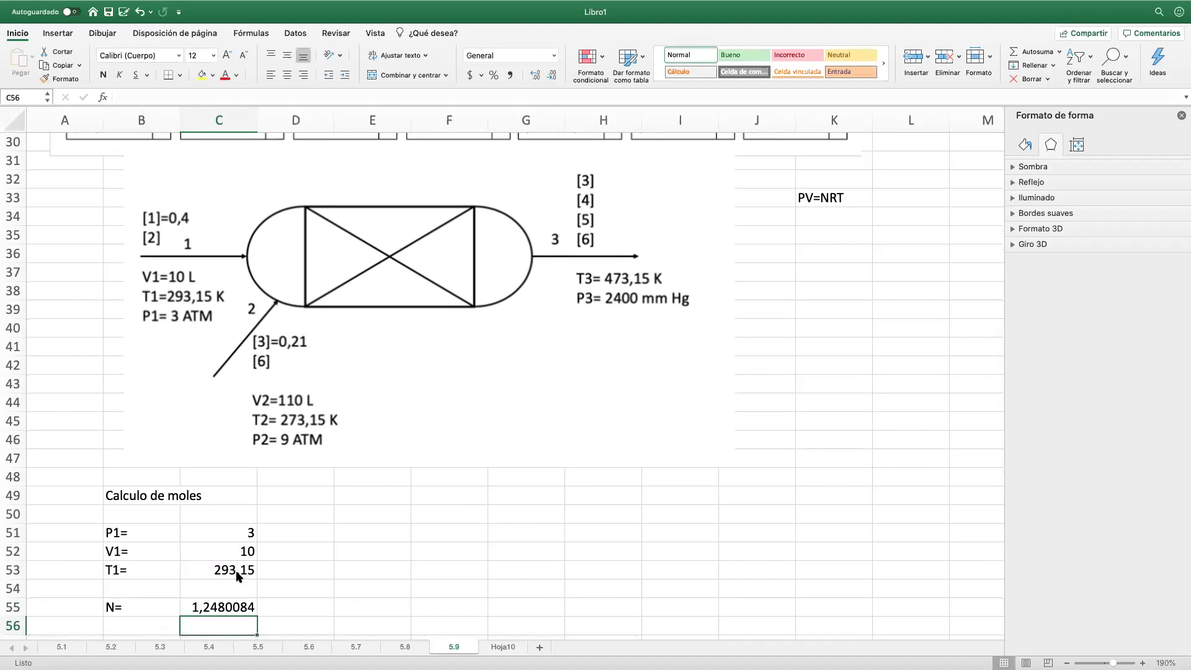
Step: Format the calculated N value in C55 to show two decimal places
click(206, 611)
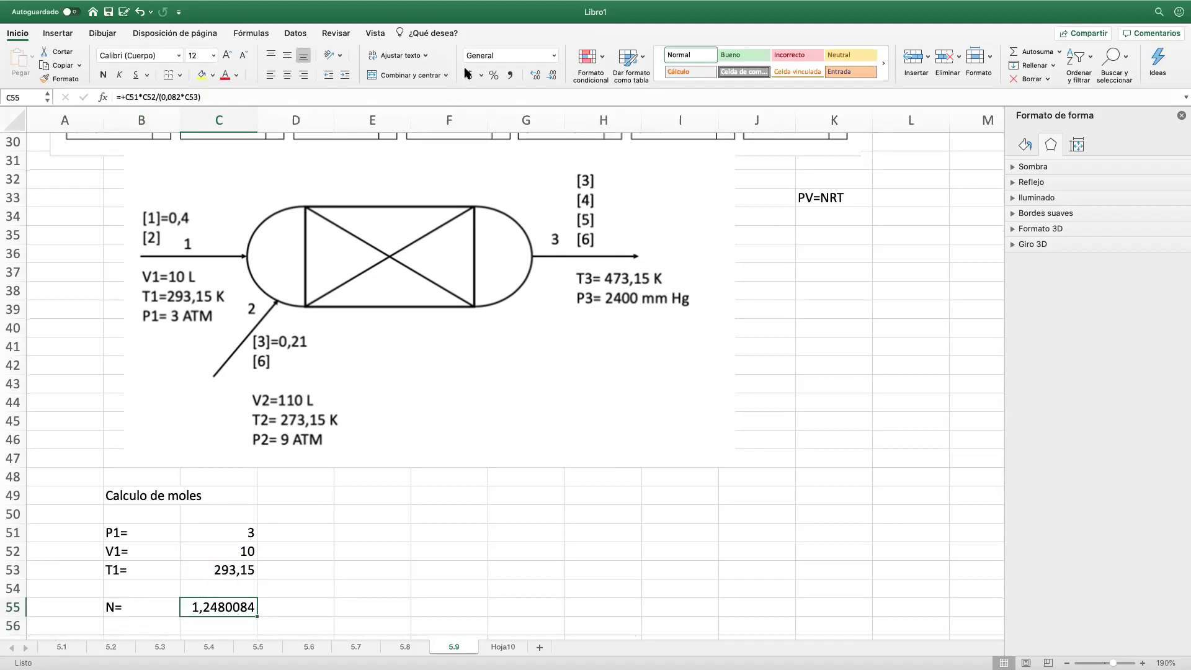
click(550, 75)
click(551, 75)
click(550, 75)
click(550, 75)
click(551, 75)
Step: Add the unit mol/h in D55 and change the label in B55 to N1=
click(294, 604)
text(mol/)
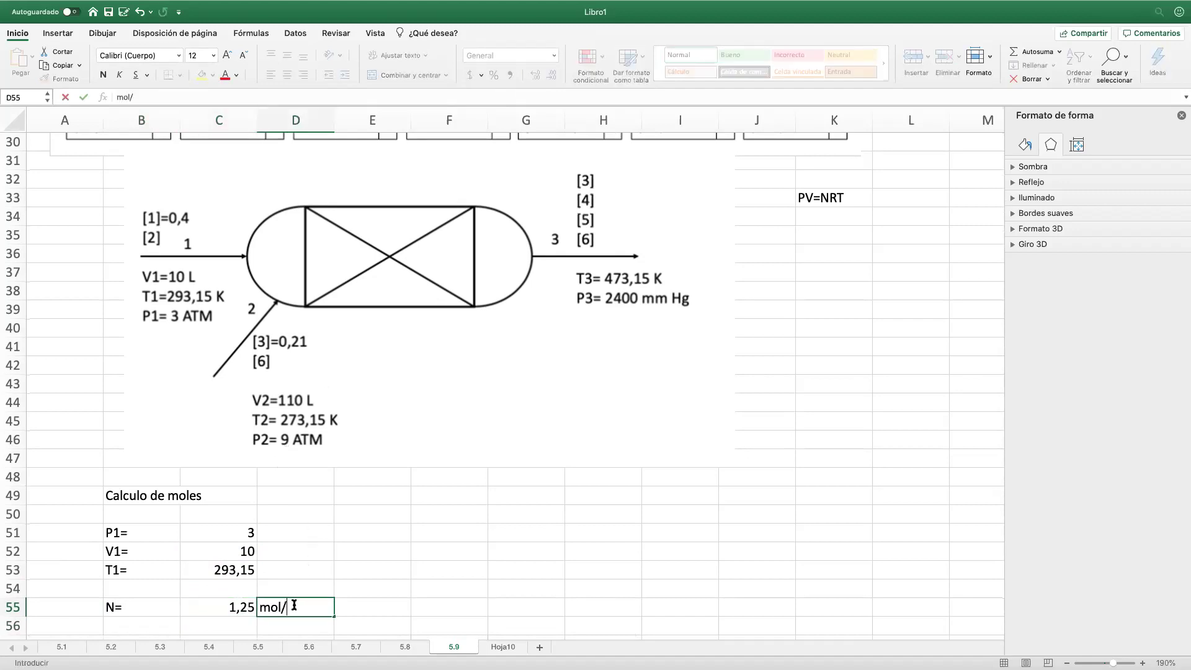
text(h)
key(Return)
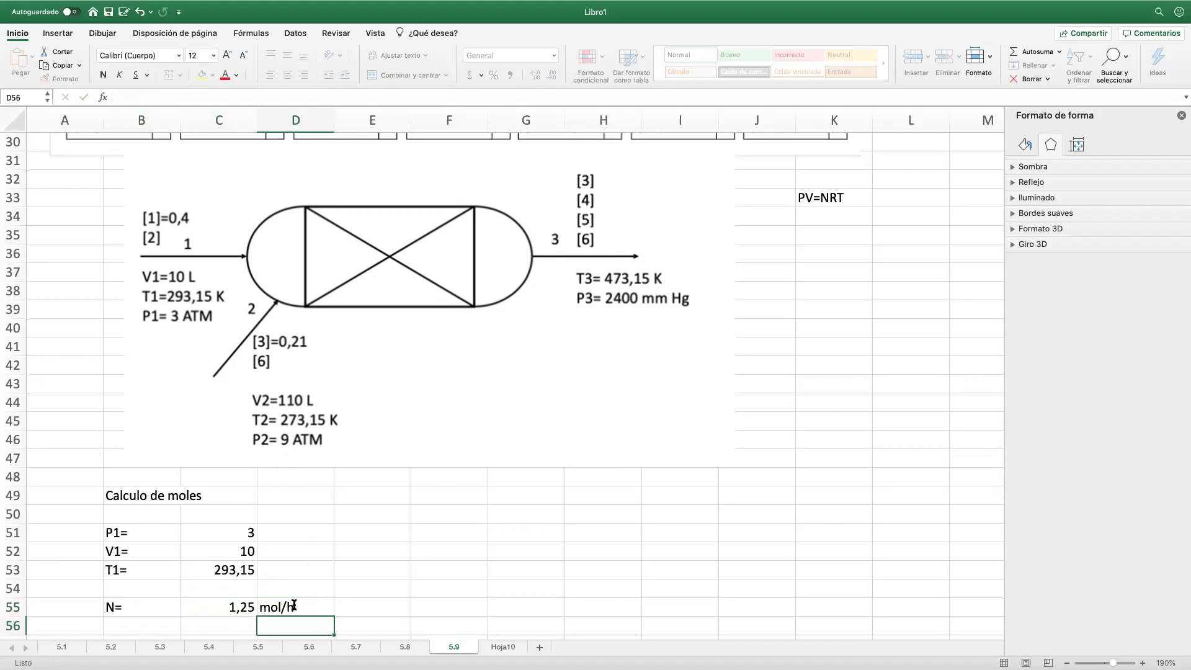
click(136, 609)
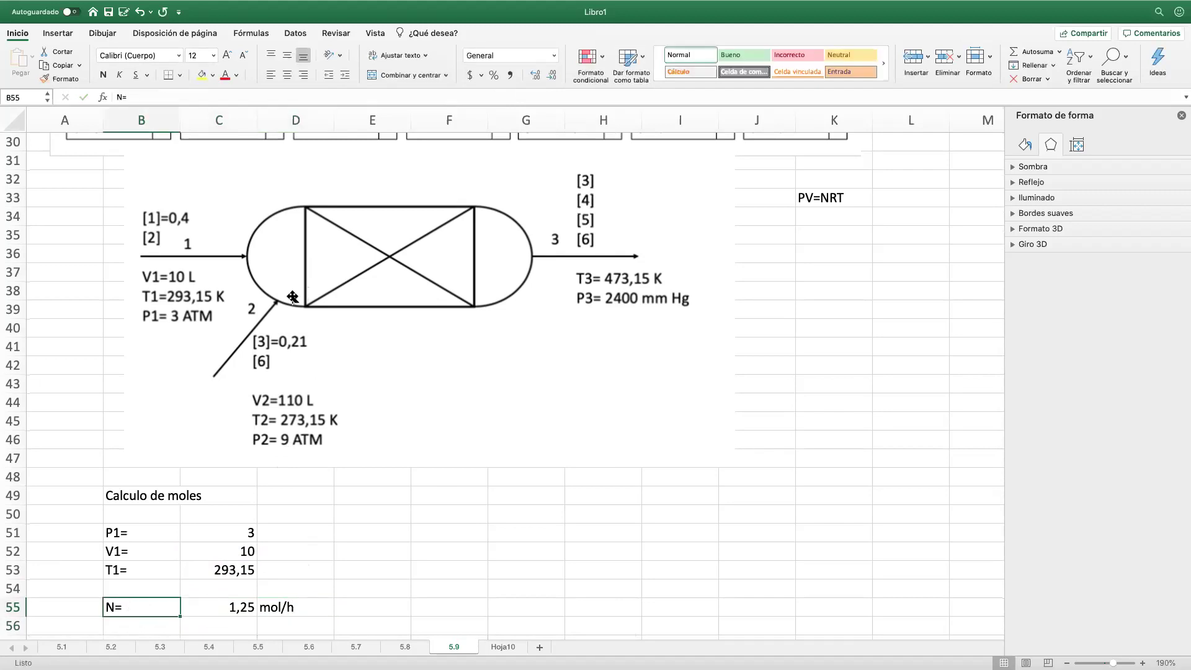
click(123, 96)
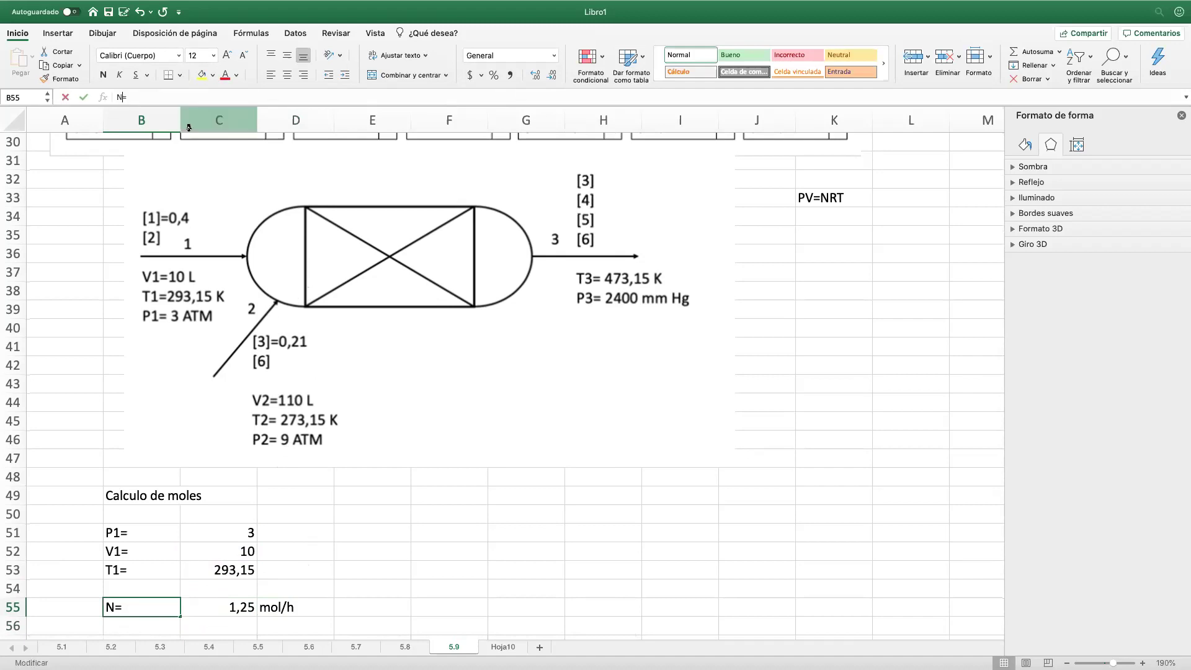
text(1)
key(Return)
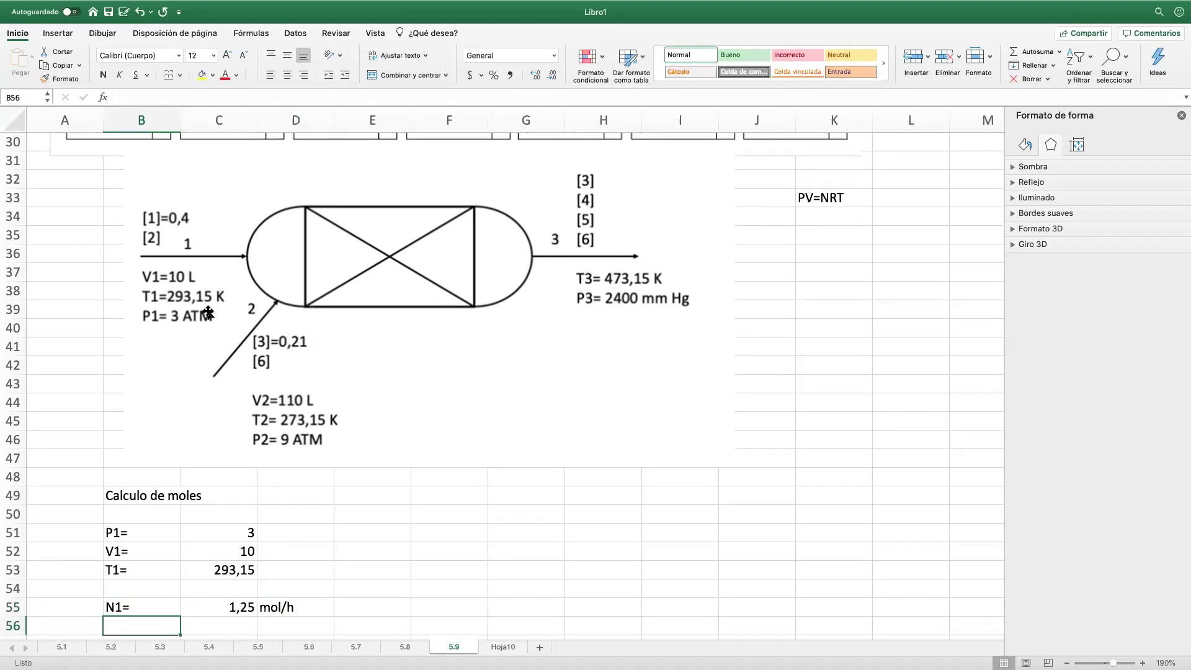
Step: Write the component mole relation N11= Y11xN1 as text in B57
scroll(270, 532, down, 5)
click(177, 558)
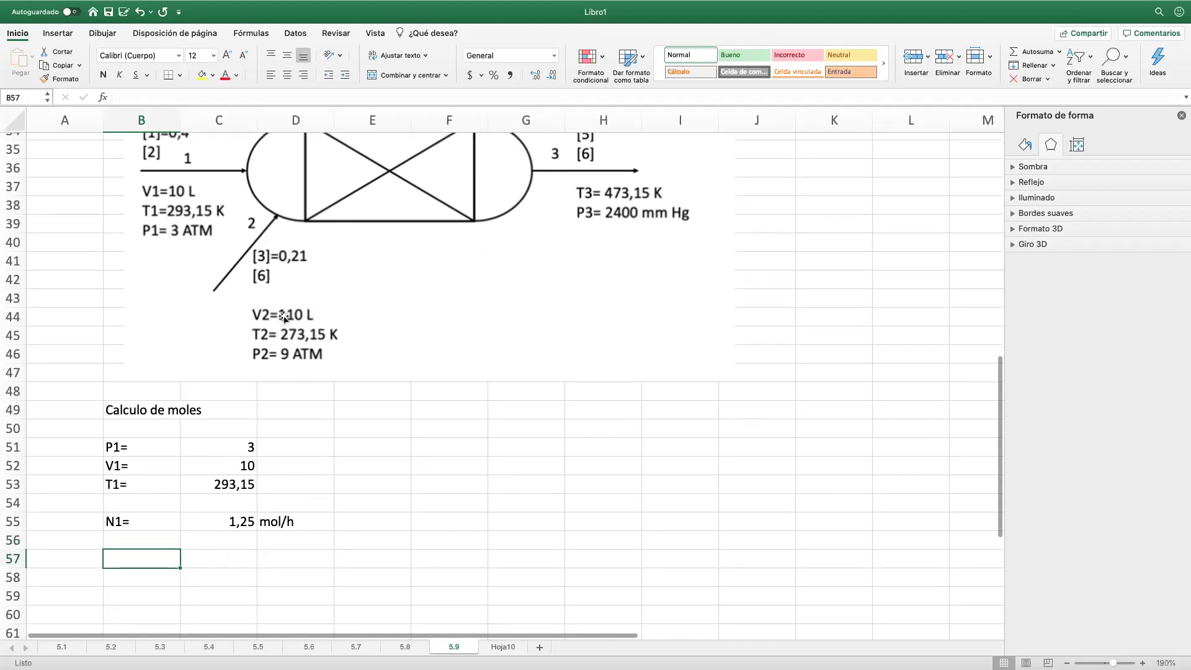
scroll(133, 251, up, 4)
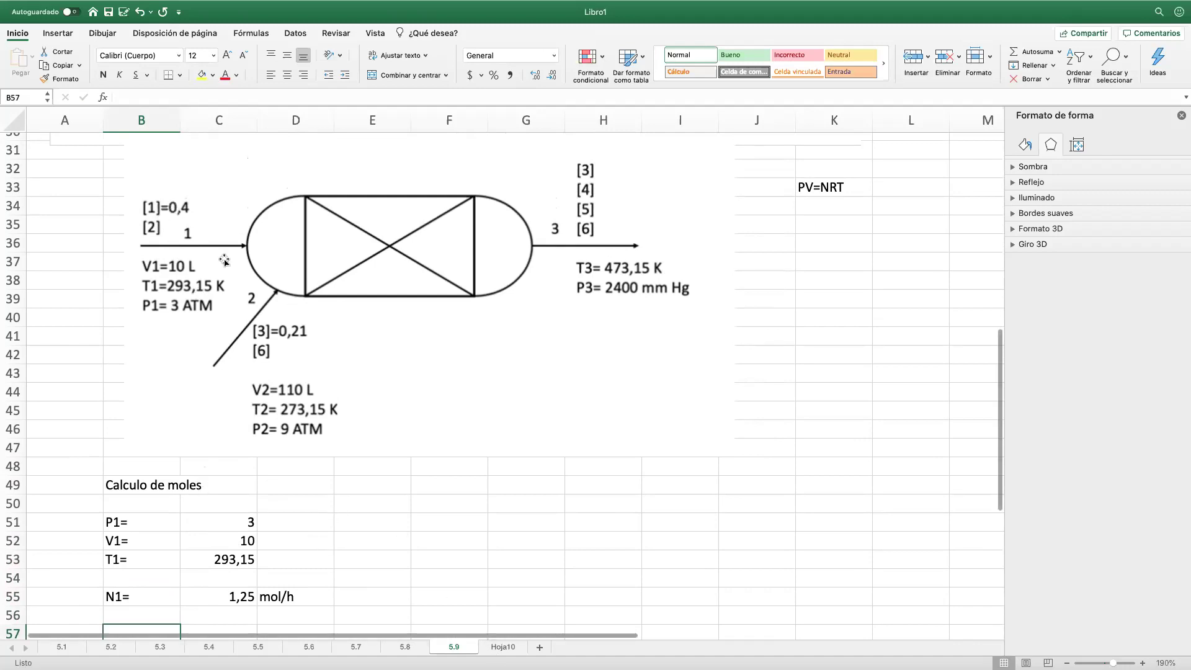
scroll(235, 490, down, 2)
scroll(235, 491, down, 3)
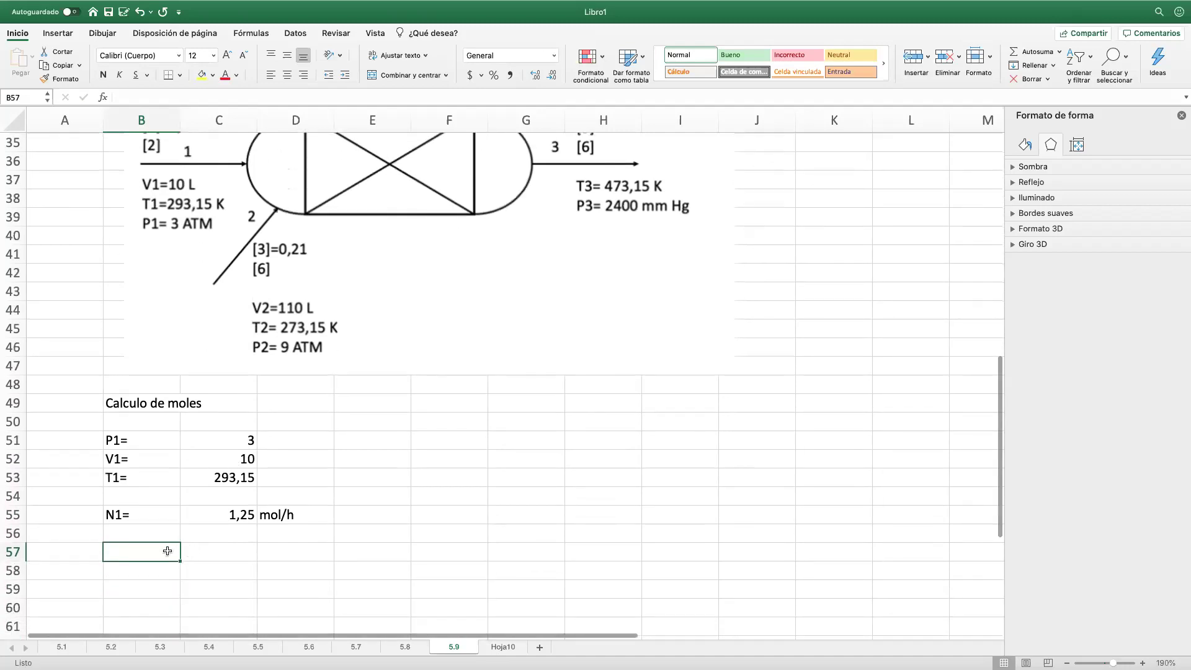
text(N11)
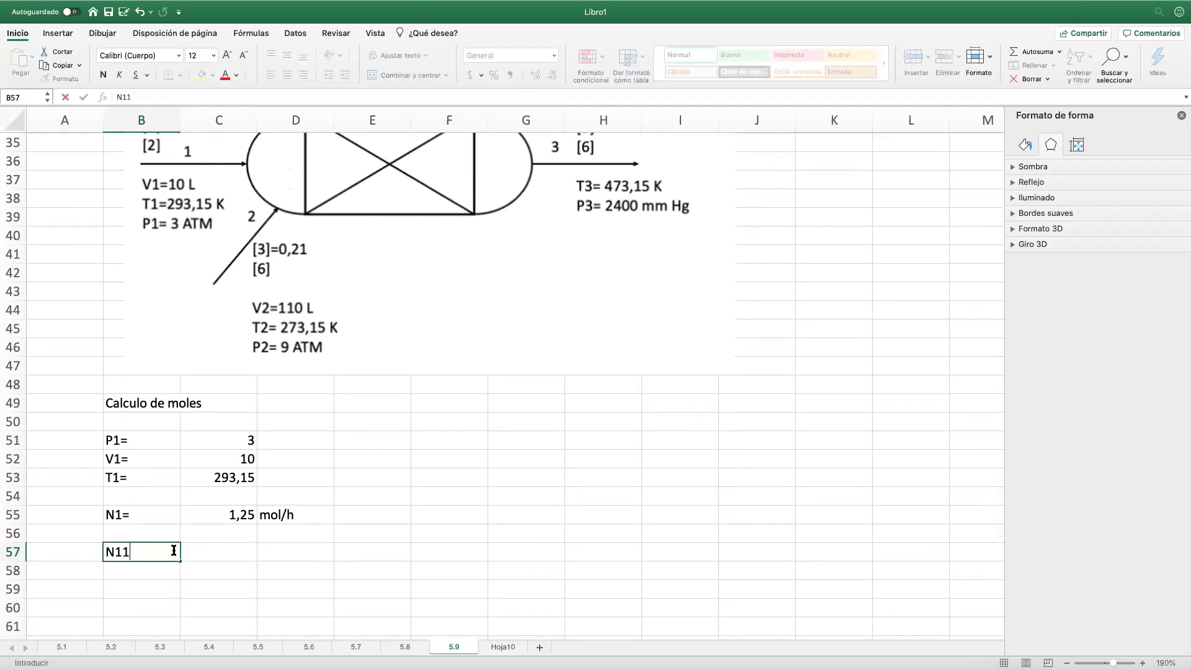
text(= Y11xN1)
key(Return)
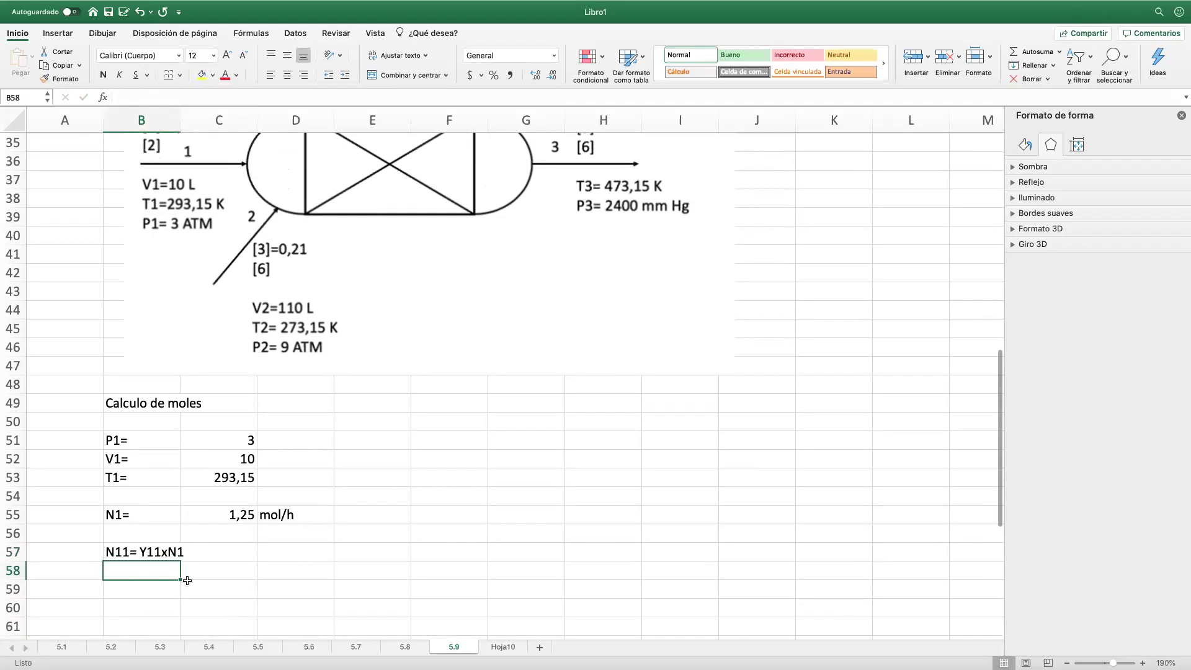
Step: Enter the label Y11= in E51 with the value 0,4 in F51
click(351, 442)
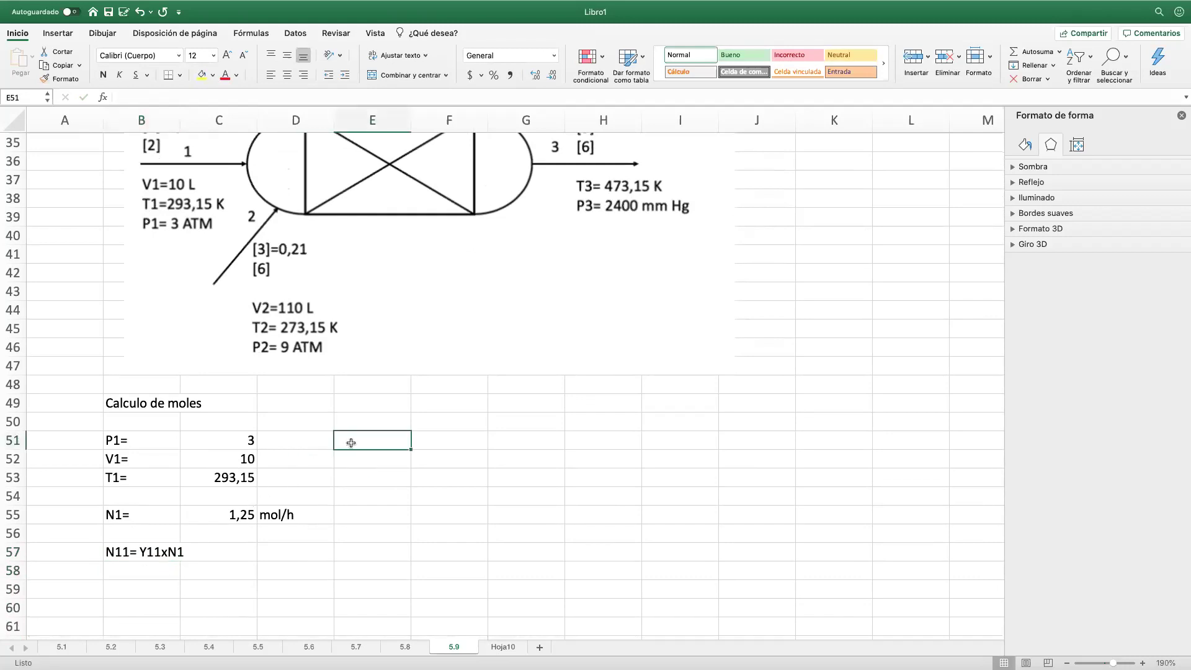
text(_Y11)
key(BackSpace)
key(BackSpace)
key(BackSpace)
key(BackSpace)
text(Y11=)
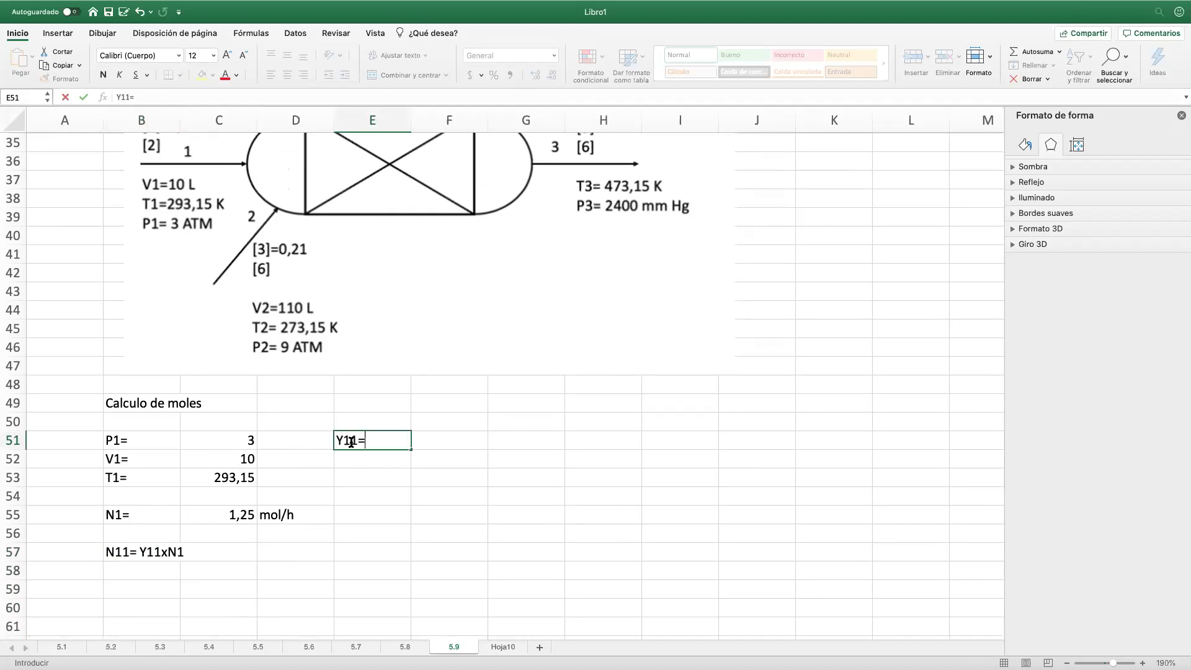
key(Tab)
text(0,4)
key(Return)
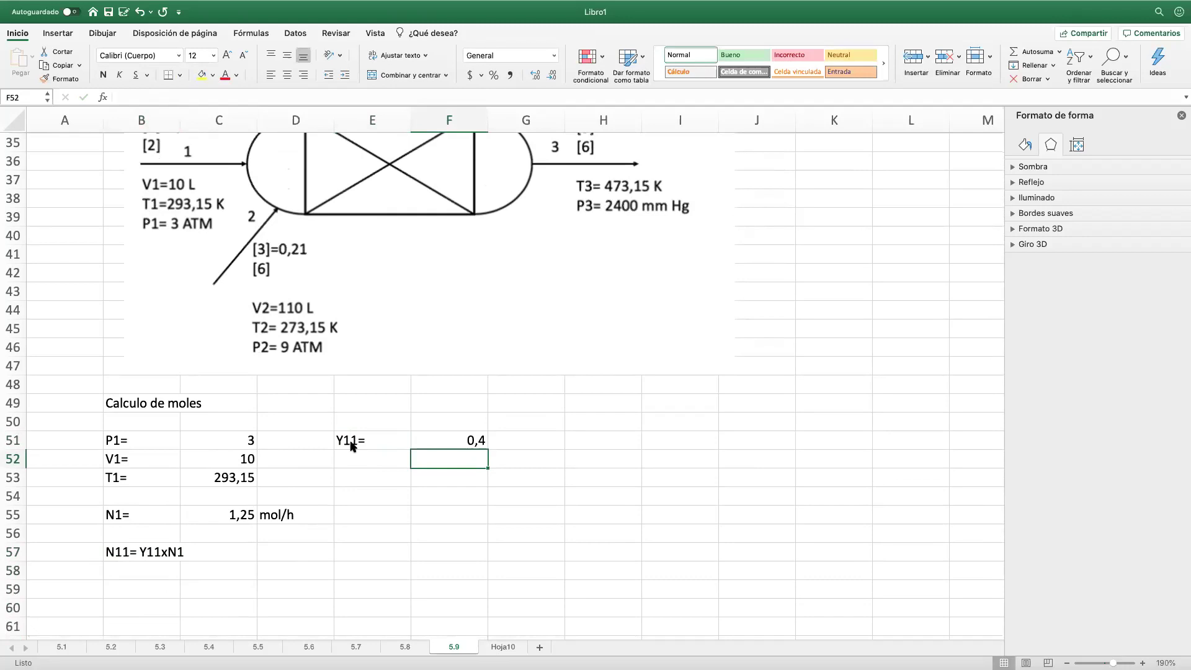
Step: Enter the label Y21= in E52 with the value 0,6 in F52
click(352, 458)
scroll(391, 459, up, 5)
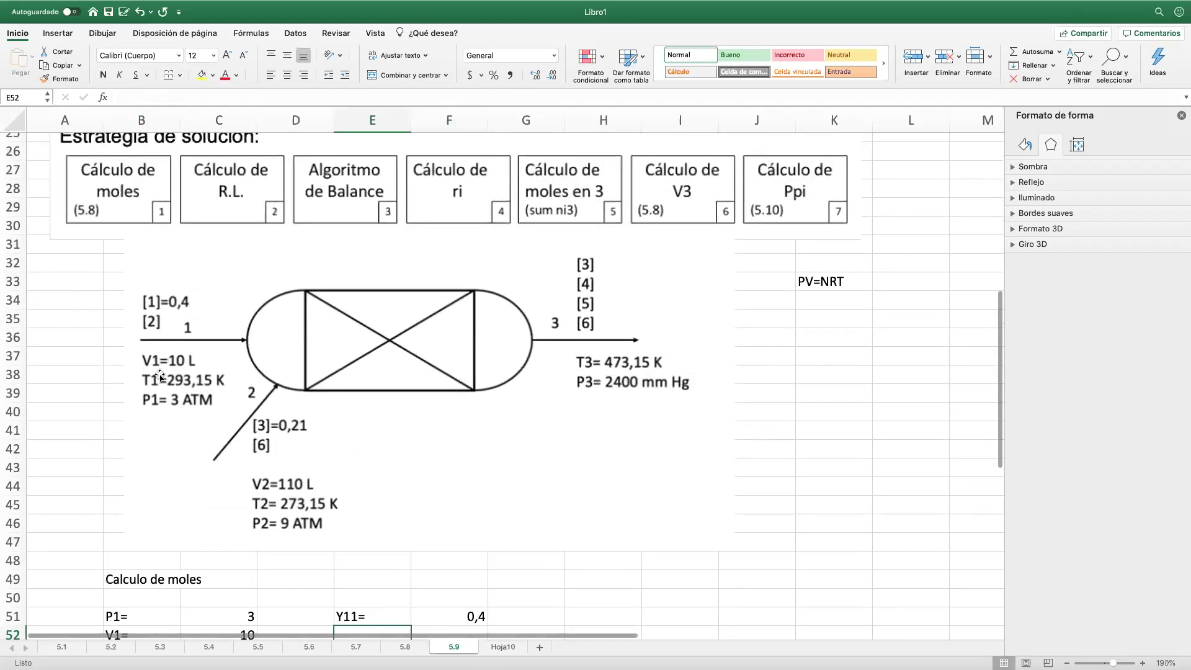
scroll(412, 480, down, 5)
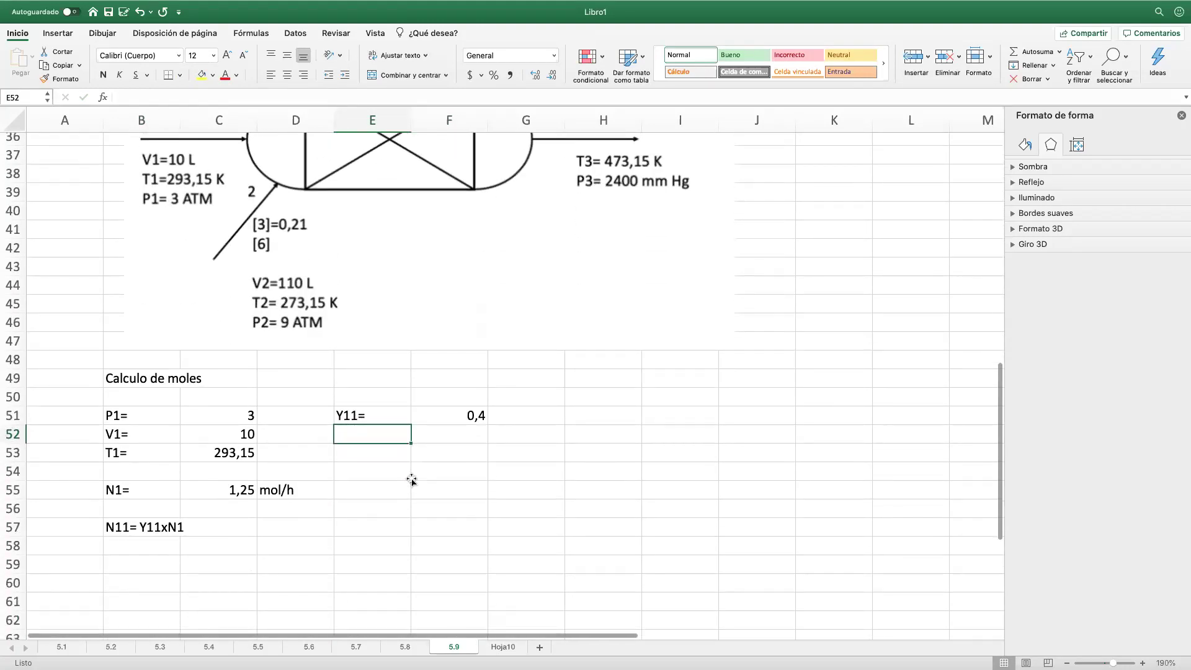
text(Y2)
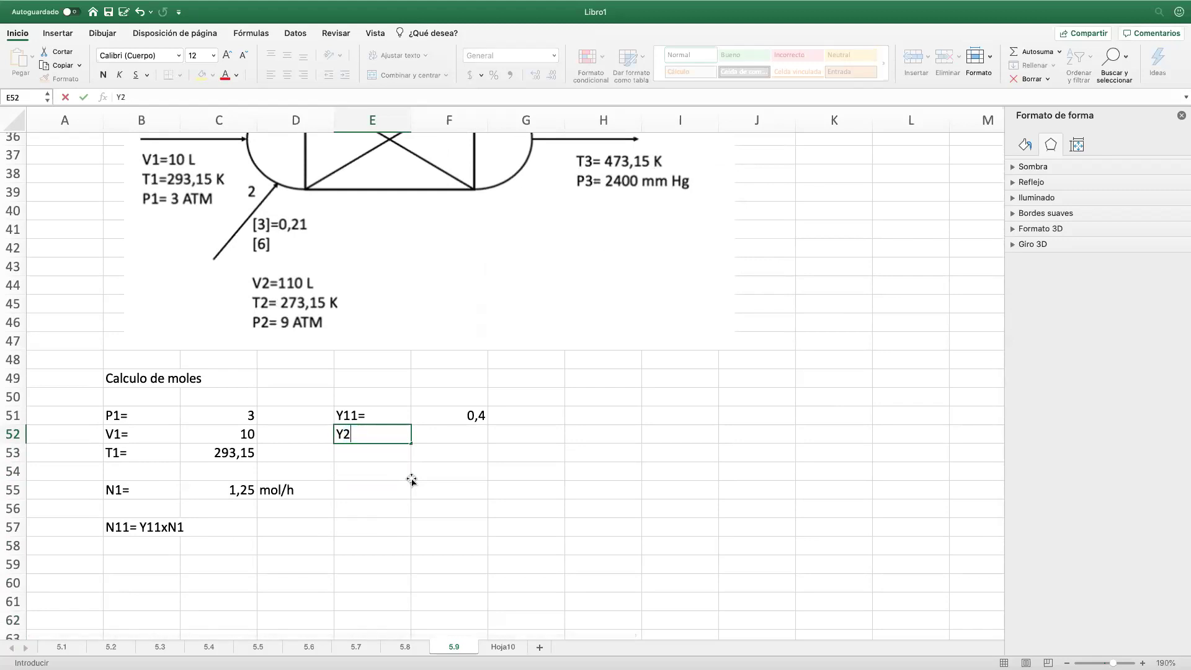
text(1=)
key(Tab)
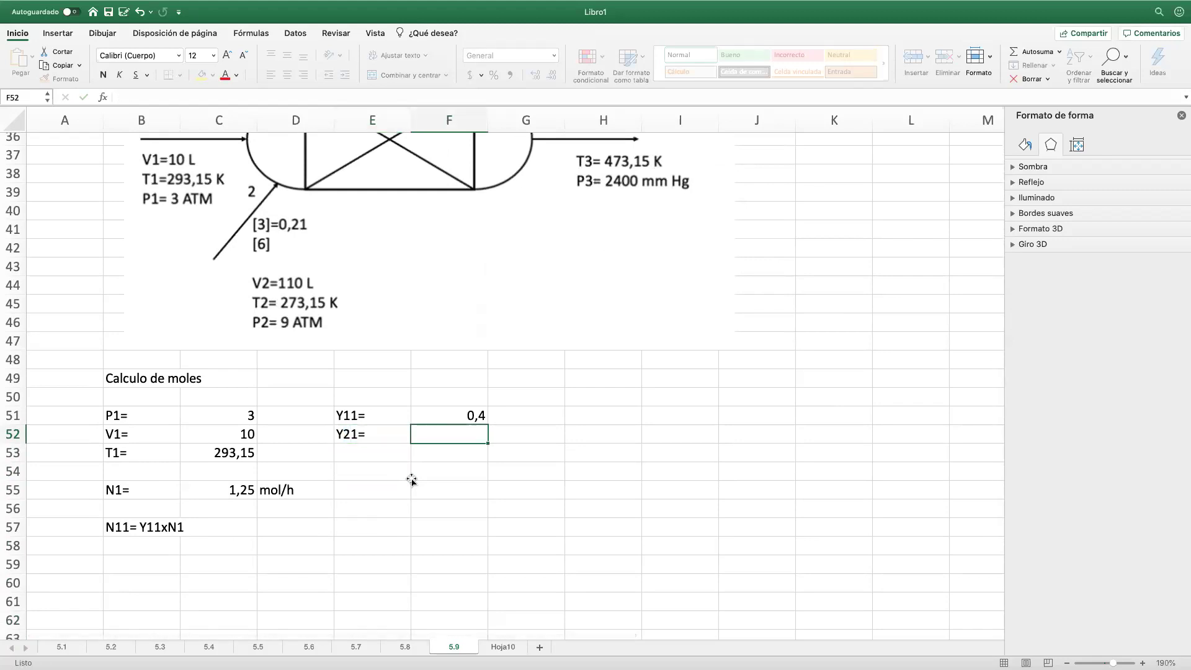
text(0,6)
key(Return)
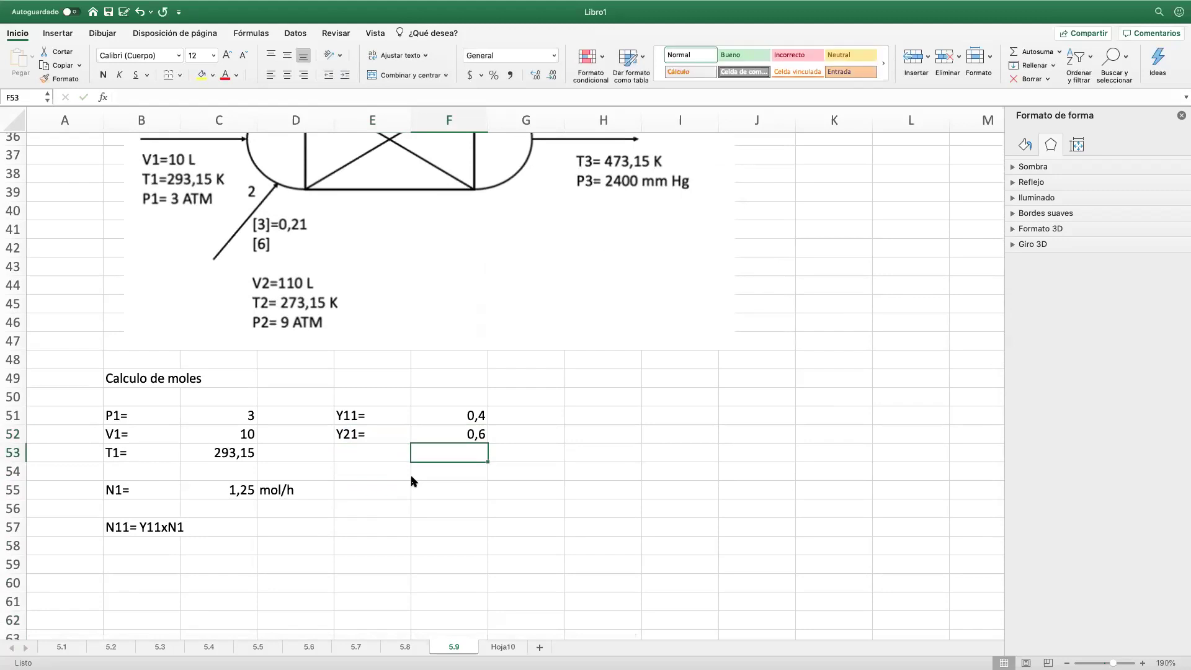
Step: Label B59 as N11= and calculate it in C59 with the formula +C55*F51
click(153, 559)
text(N11)
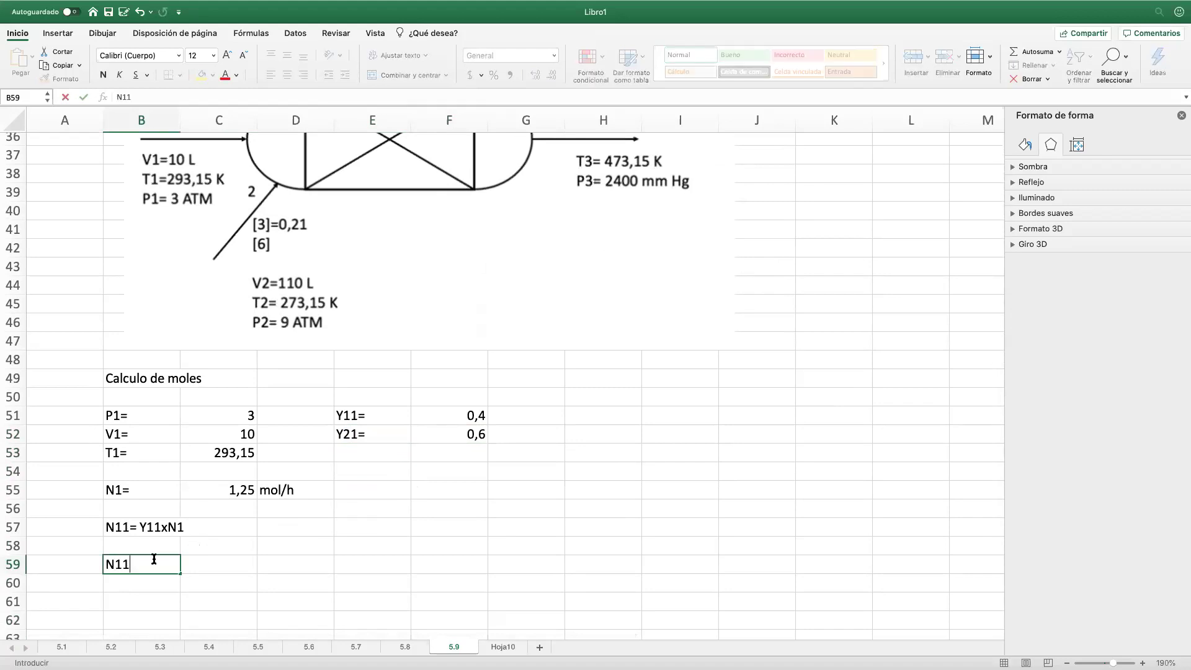
text(=)
key(Tab)
text(+)
click(223, 490)
text(*)
click(477, 415)
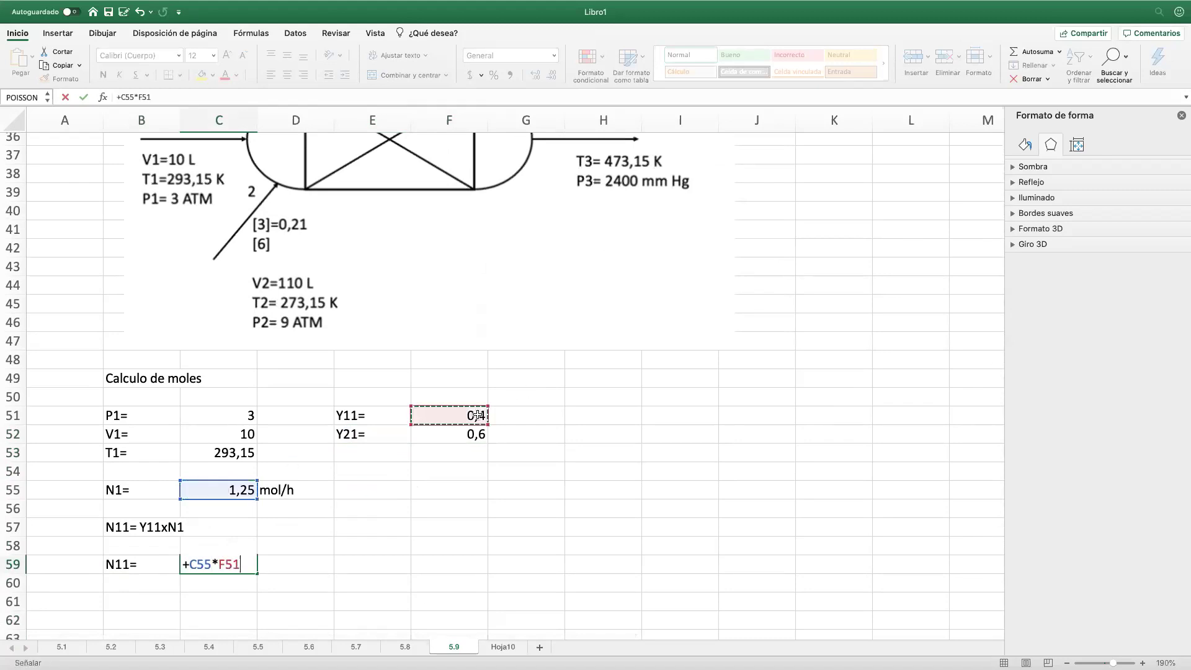
key(Return)
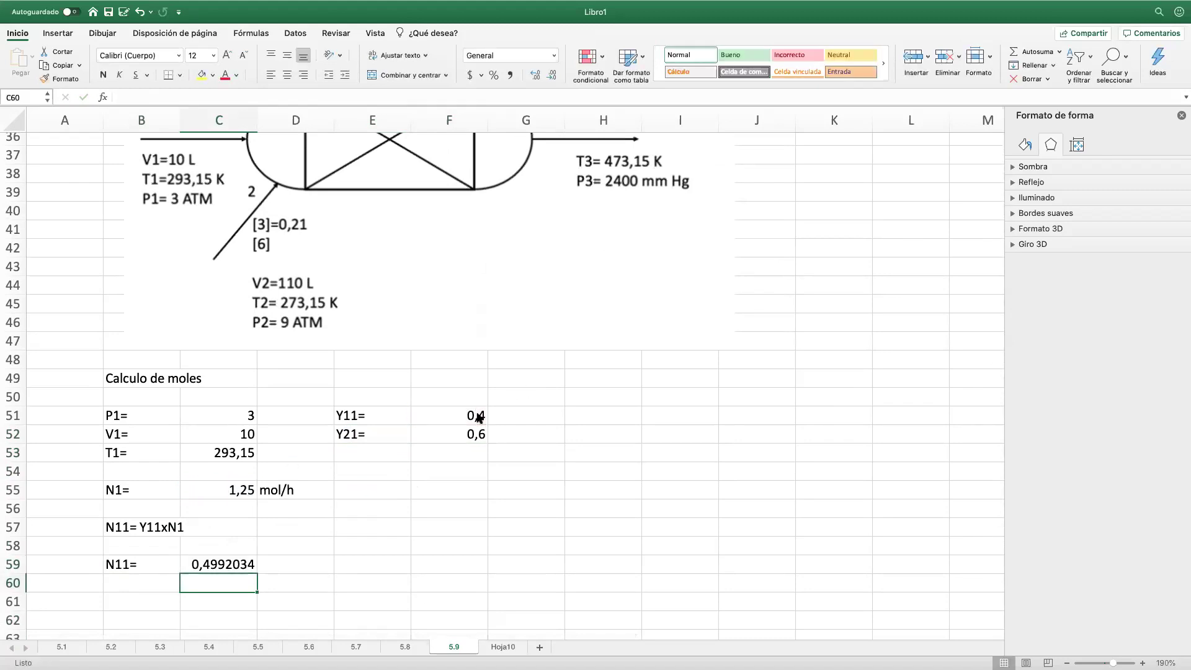
Step: Add the unit mol/h in D59 beside the N11 result
scroll(462, 415, up, 7)
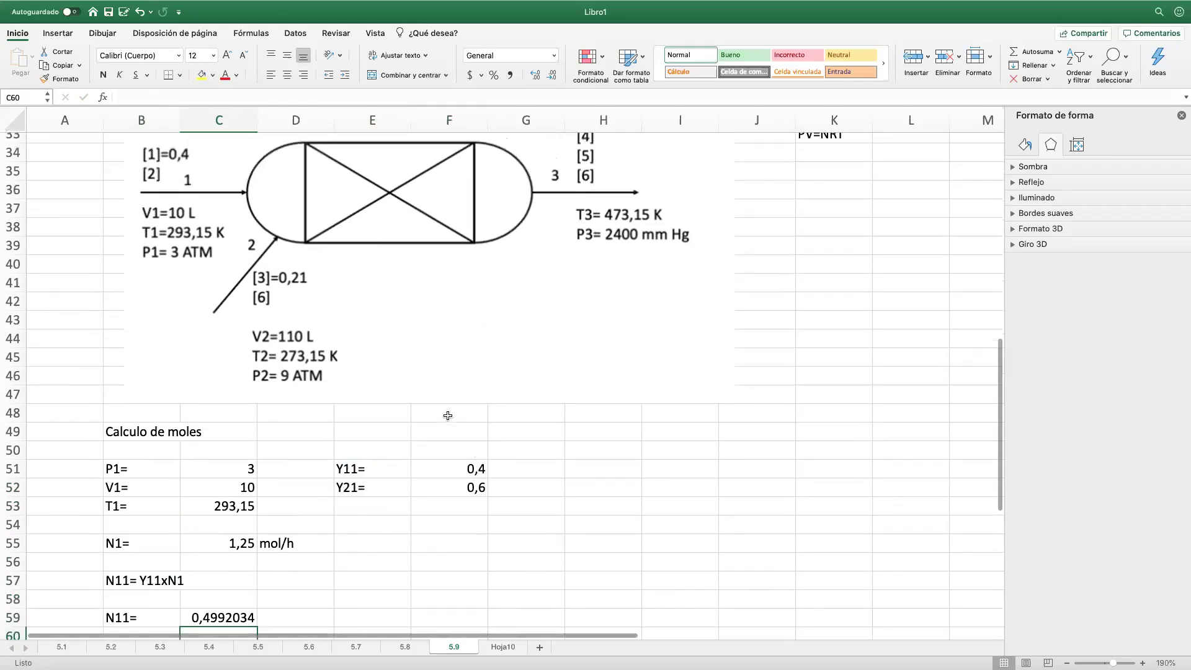
scroll(448, 416, up, 1)
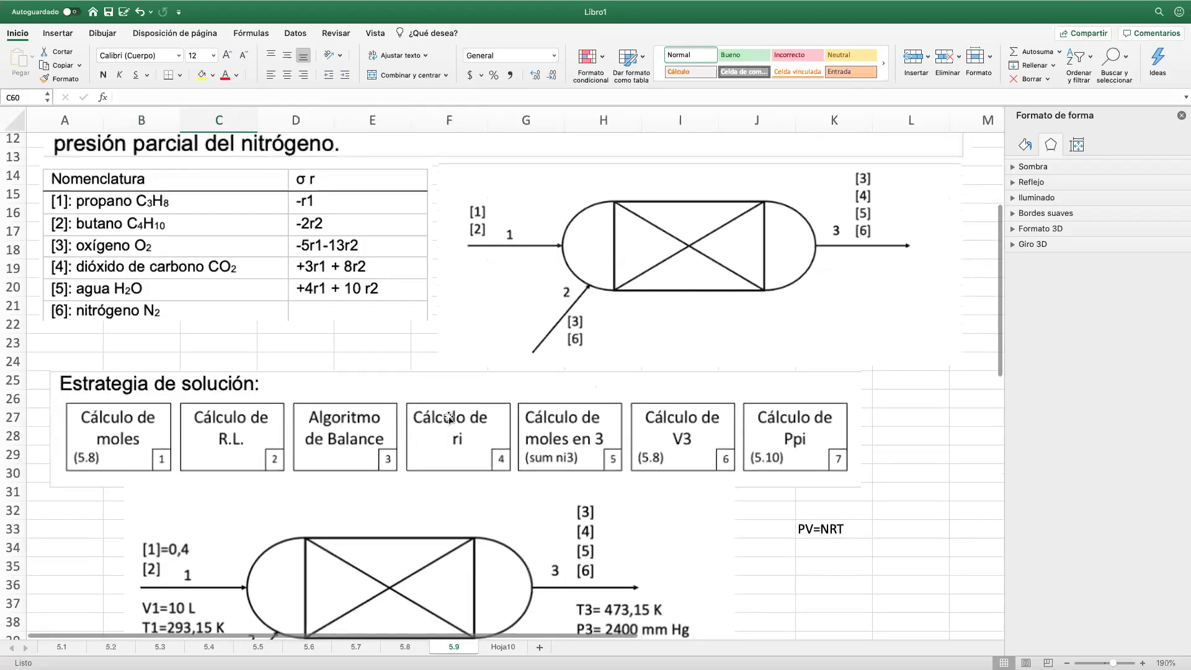
scroll(449, 419, down, 8)
click(273, 543)
text(mol)
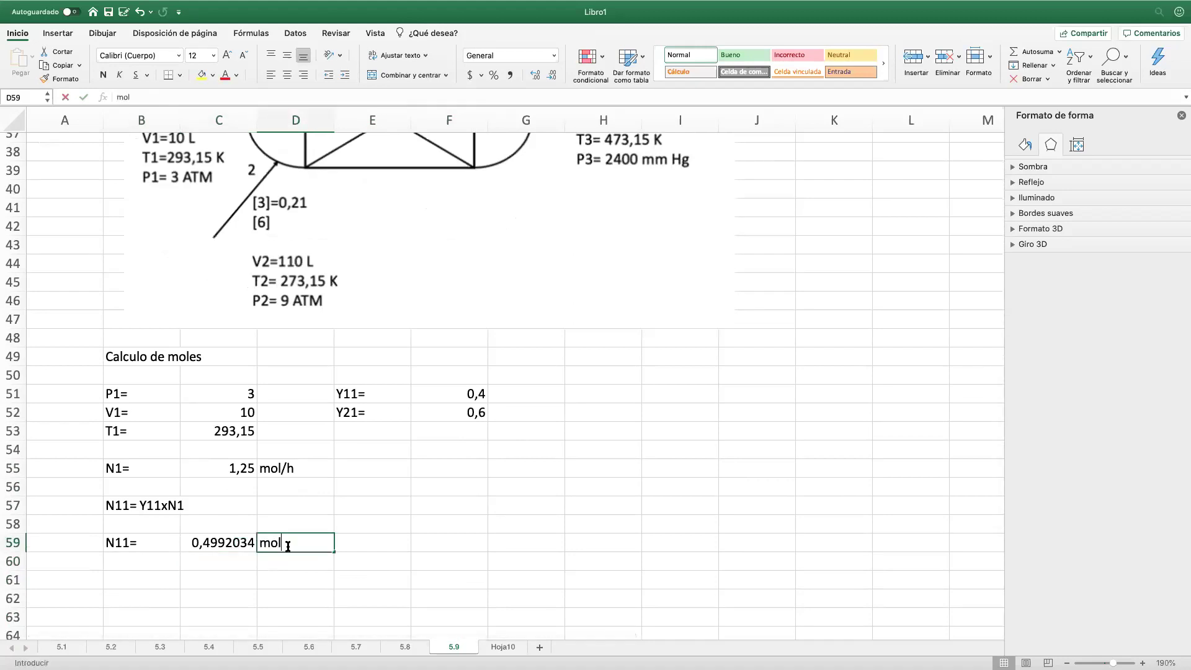
text(/h)
key(Return)
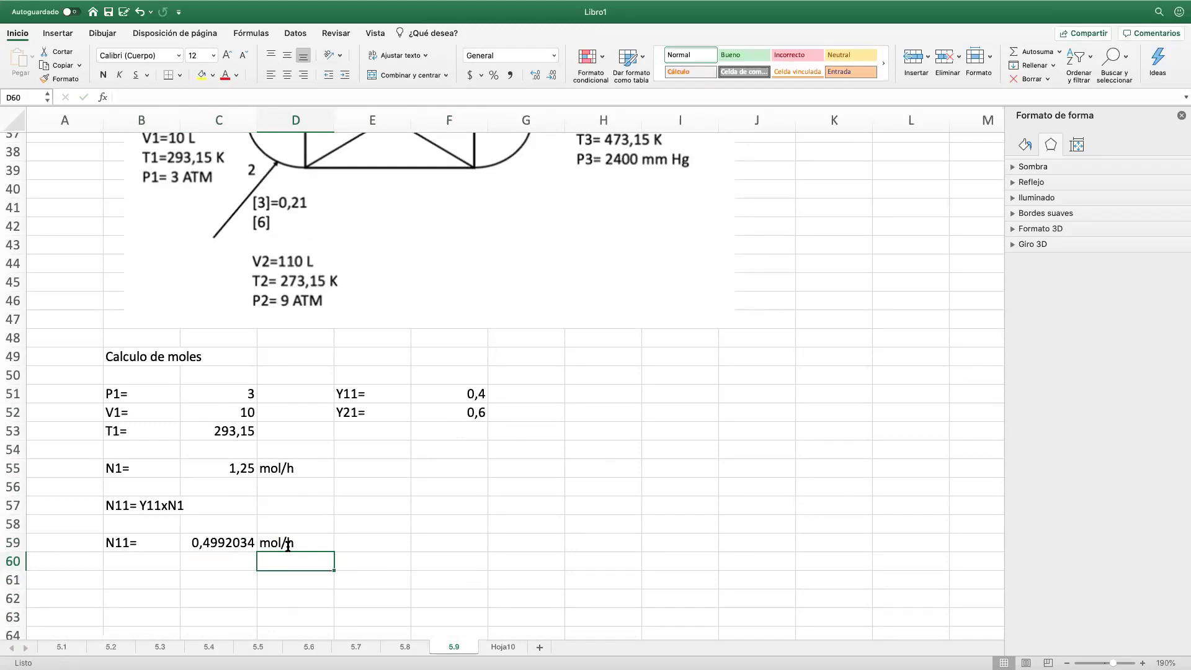
Step: Format the N11 result in C59 to show two decimal places
click(231, 542)
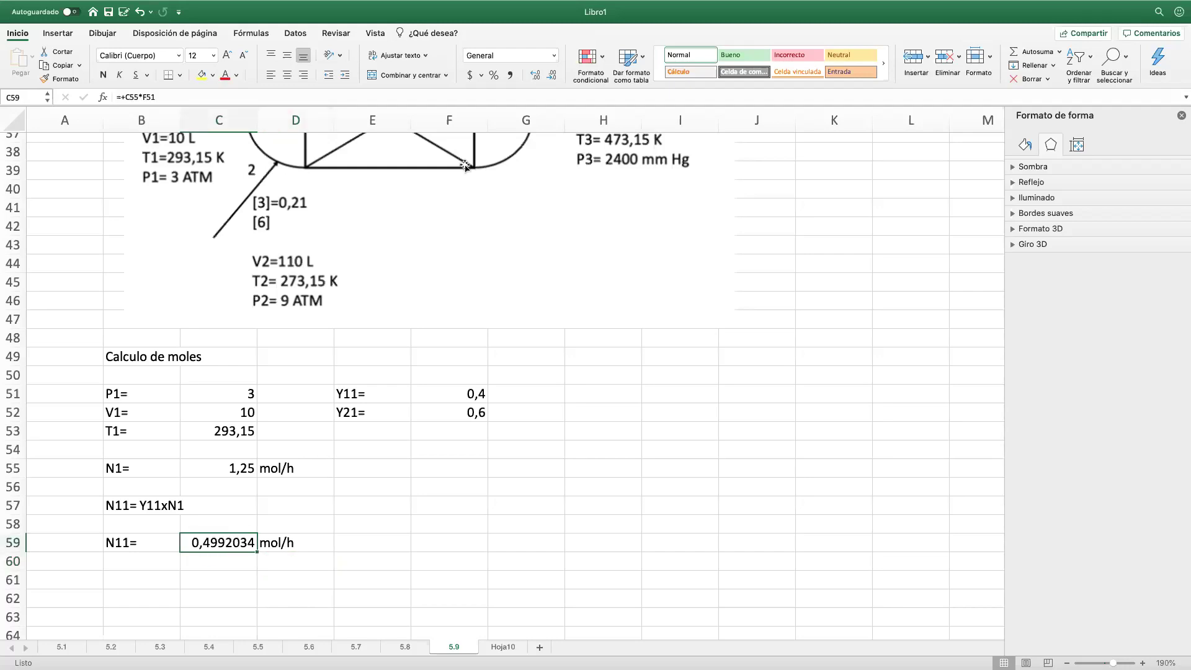
click(551, 75)
click(551, 75)
click(551, 75)
click(550, 75)
click(551, 75)
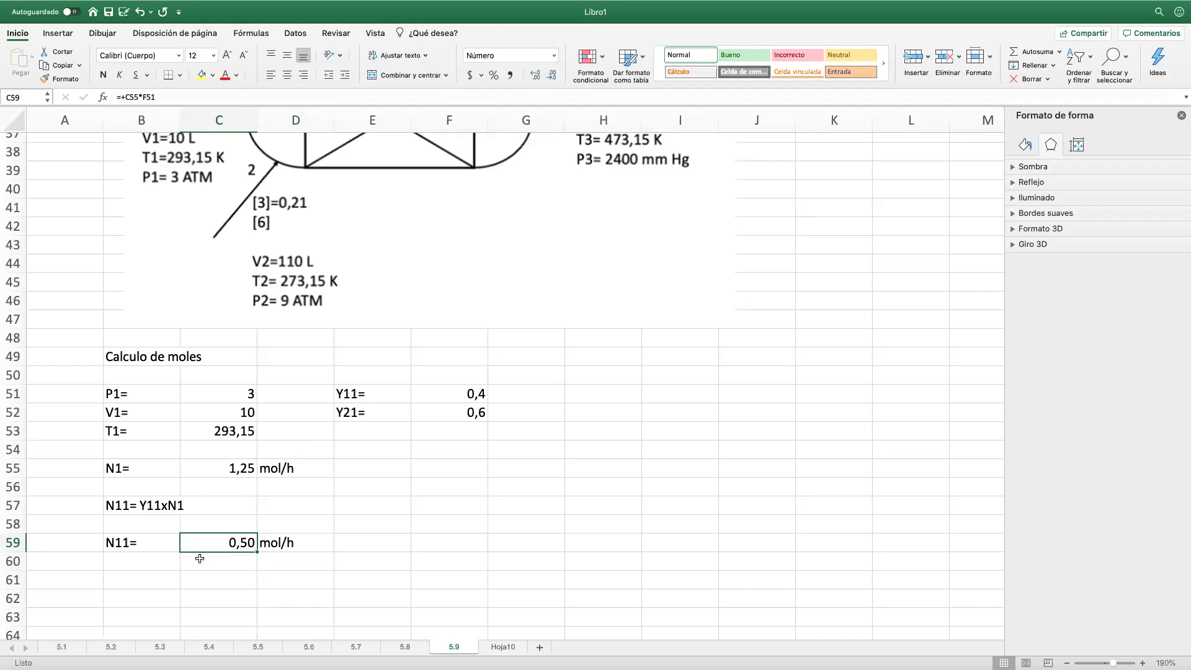
Step: Label B60 as N21= and calculate it in C60 by subtracting the N11 moles in C59 from the N1 total in C55
click(139, 569)
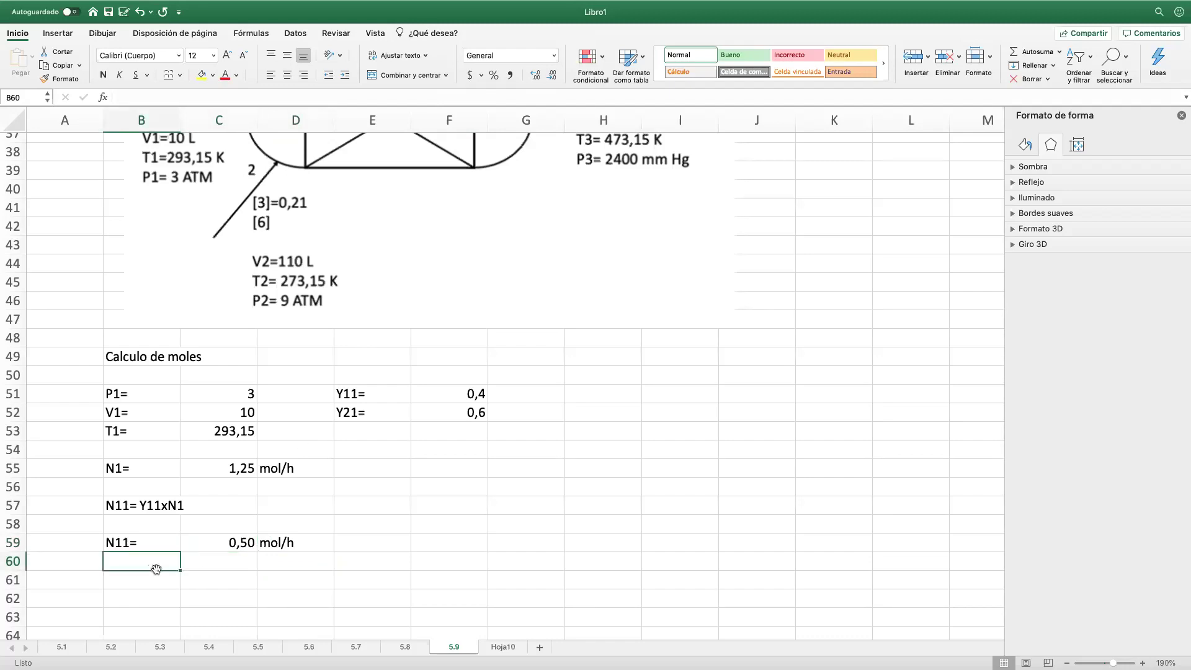
text(N2)
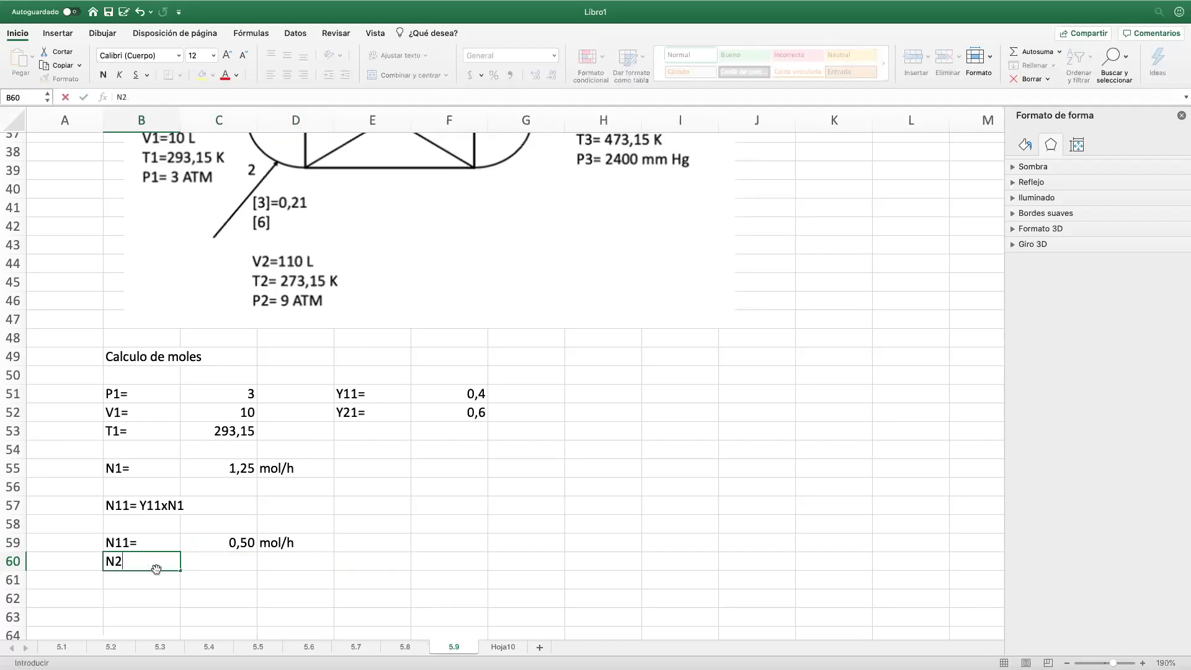
text(1=)
key(Tab)
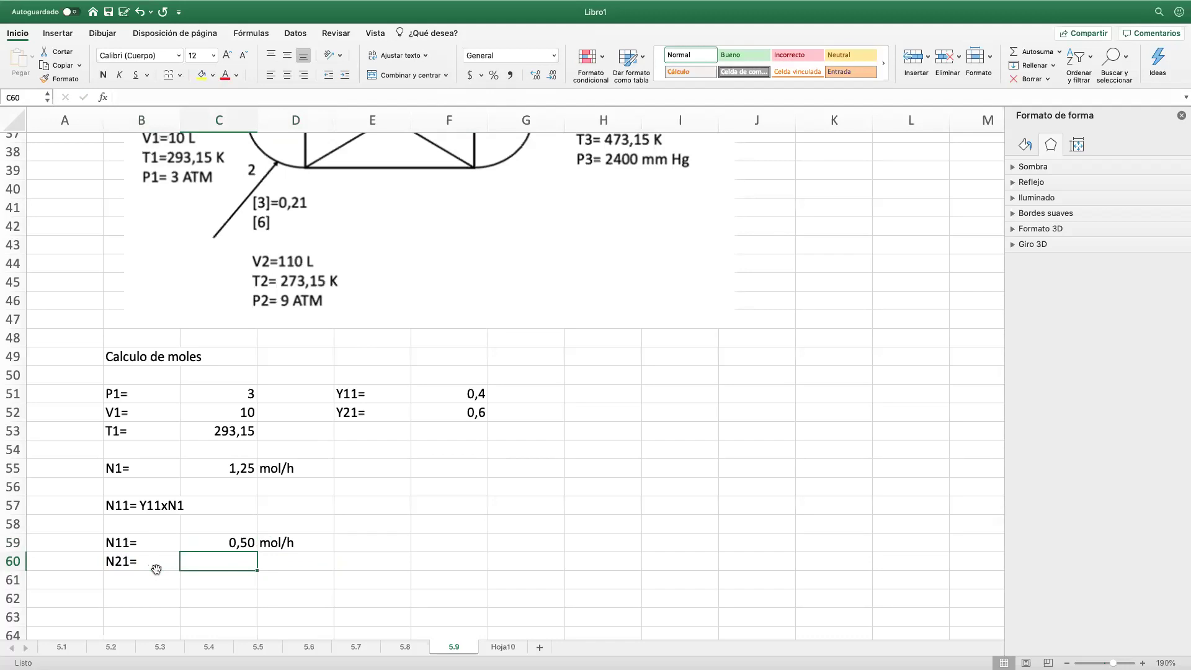
text(+)
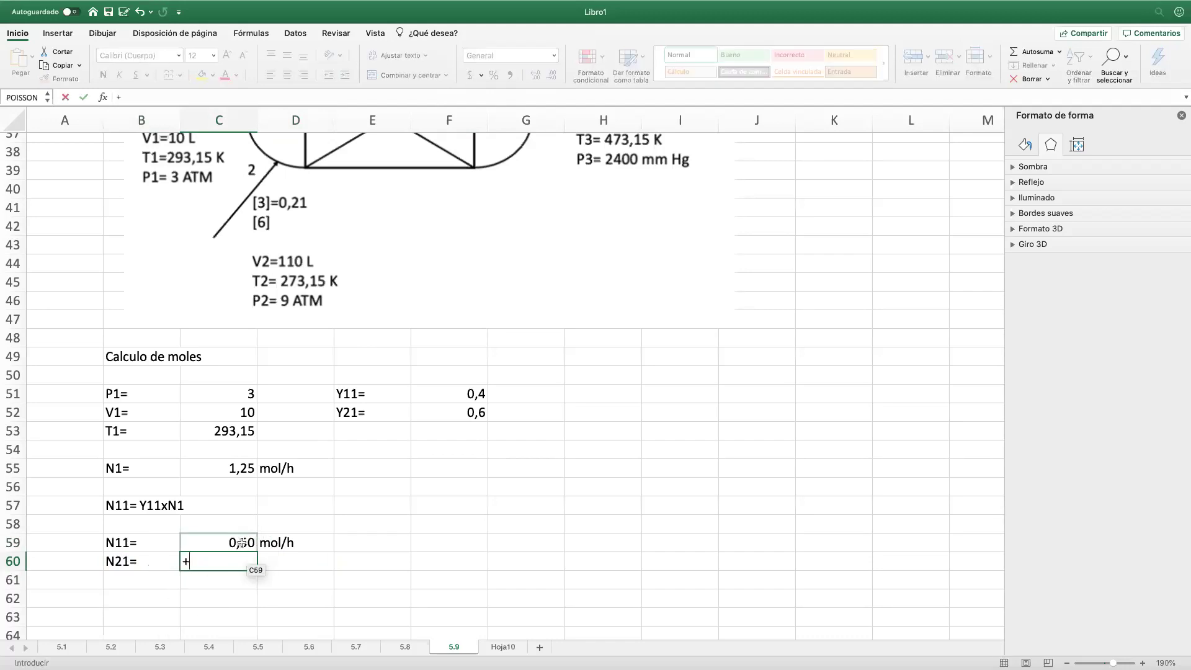
scroll(264, 499, up, 6)
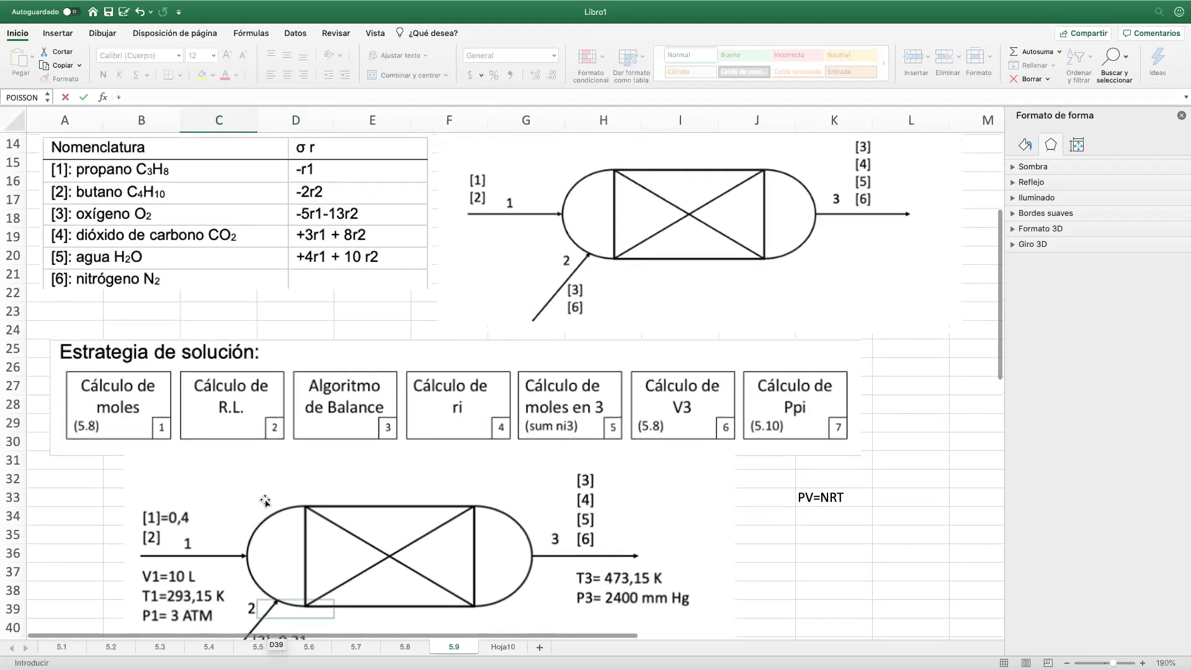
scroll(265, 500, down, 10)
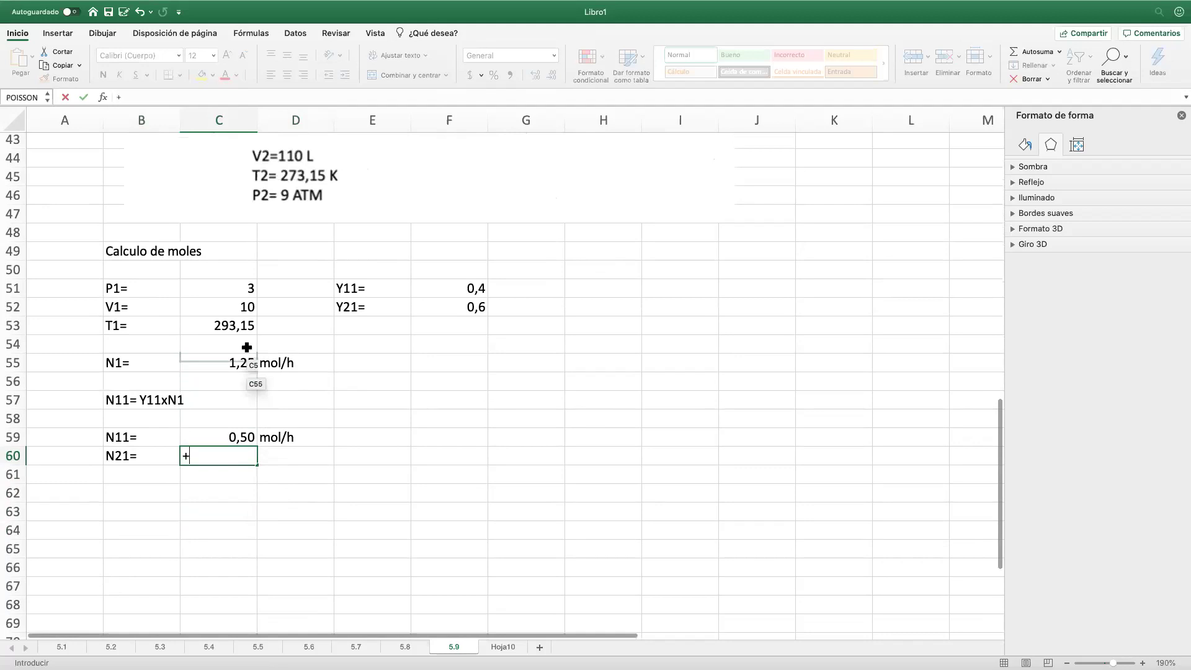
click(237, 364)
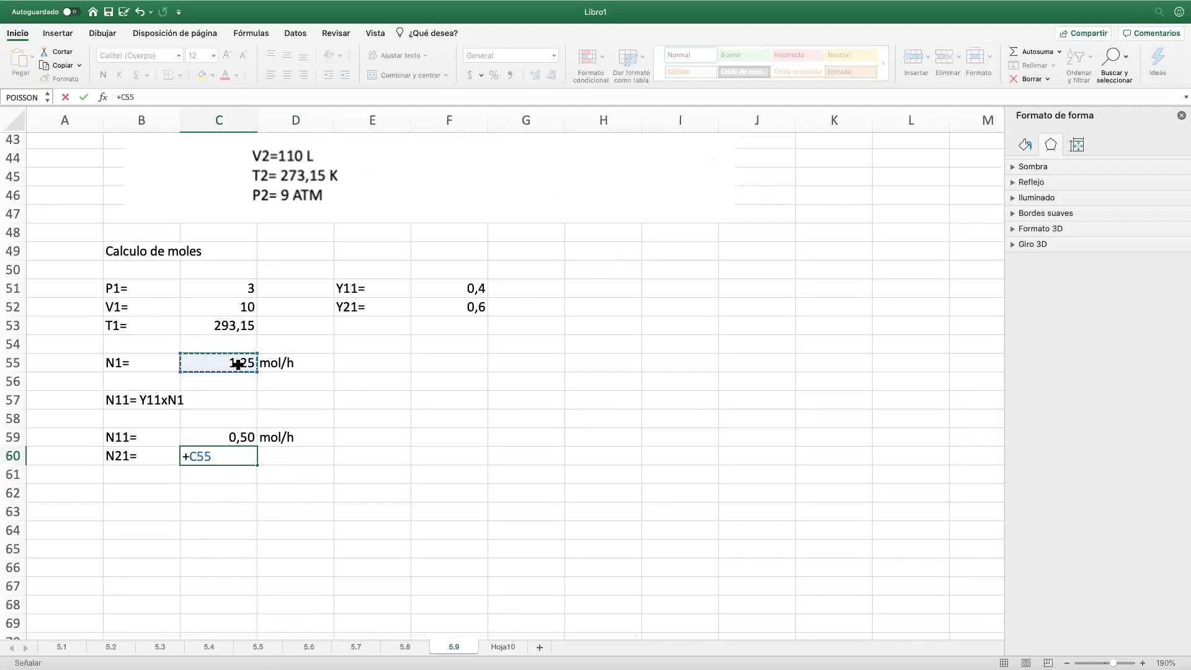
text(-)
scroll(237, 364, down, 1)
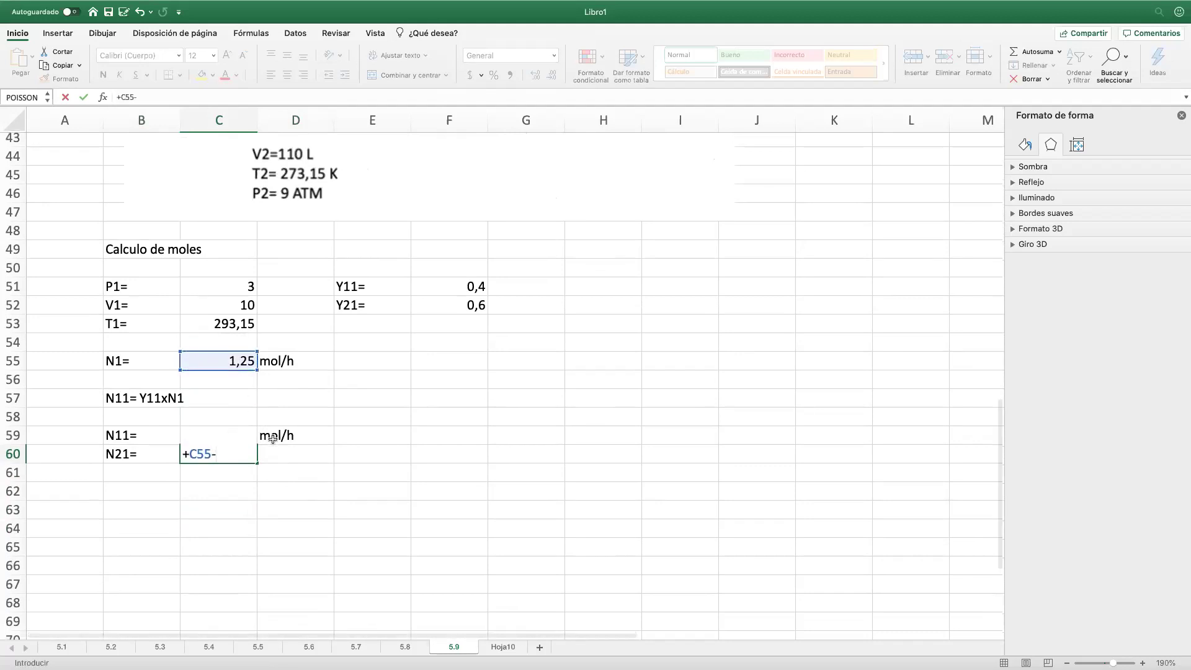
click(219, 419)
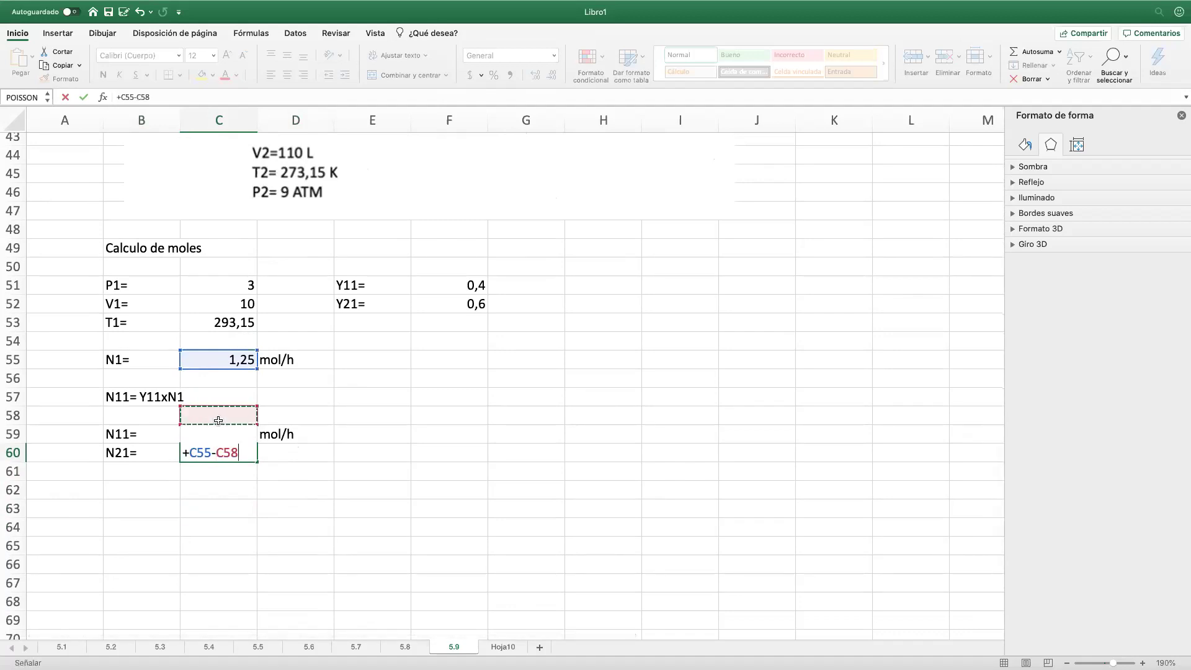
key(Return)
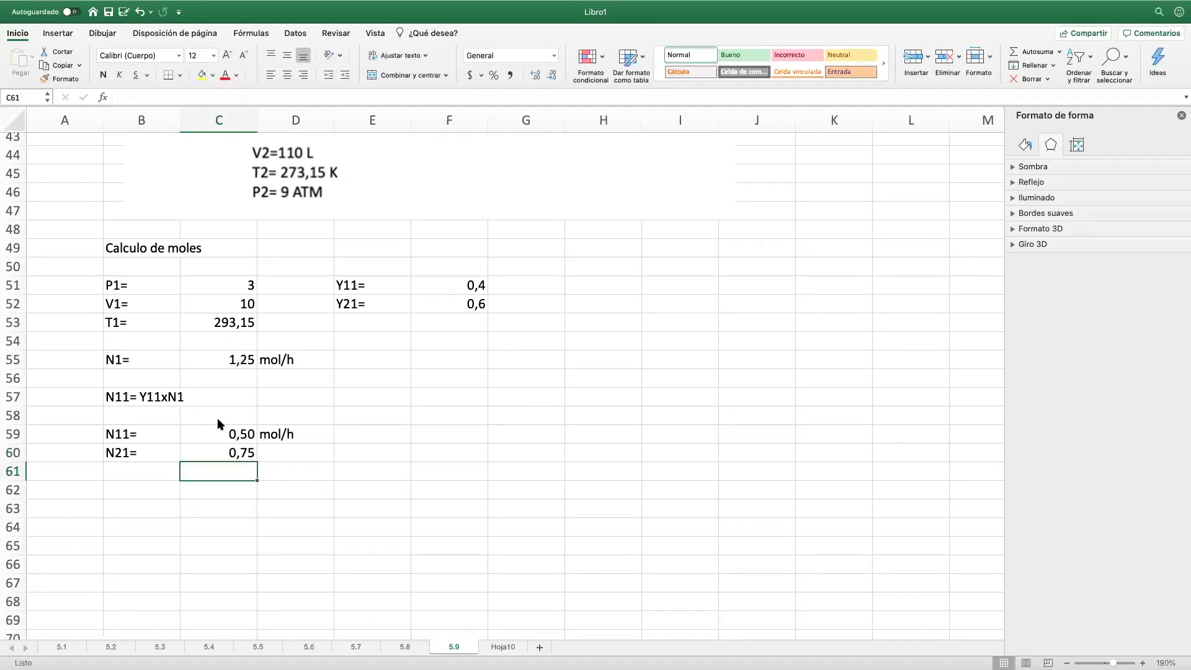
Step: Add the unit mol/h in D60 beside the N21 result
click(288, 456)
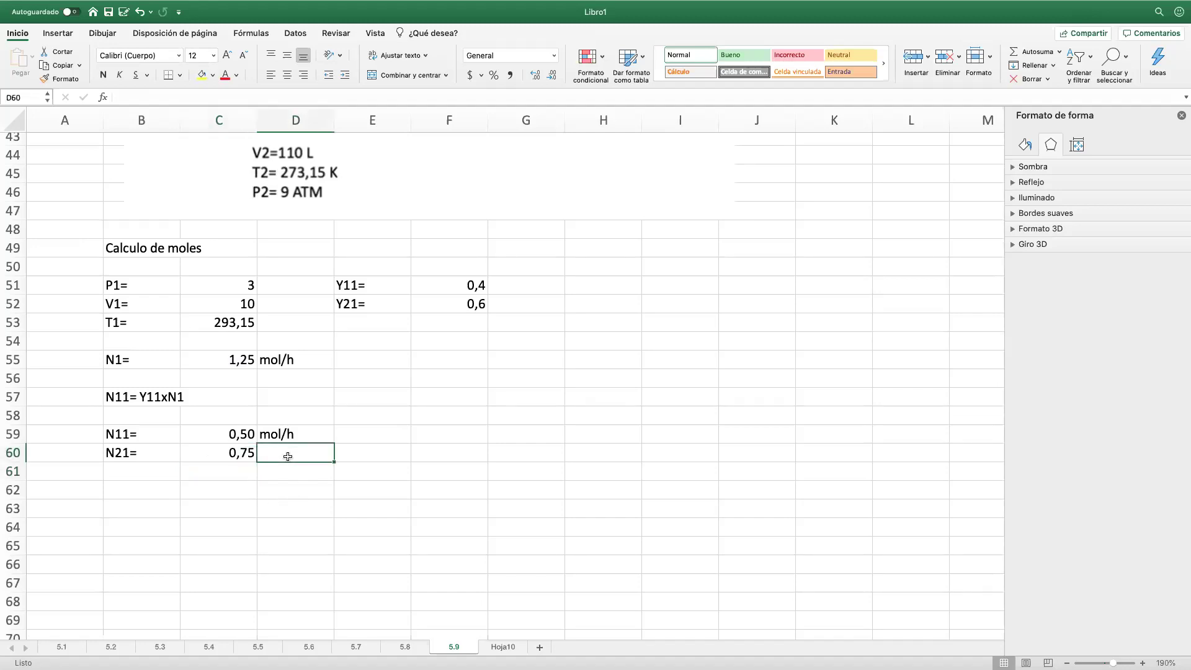
text(mol/h)
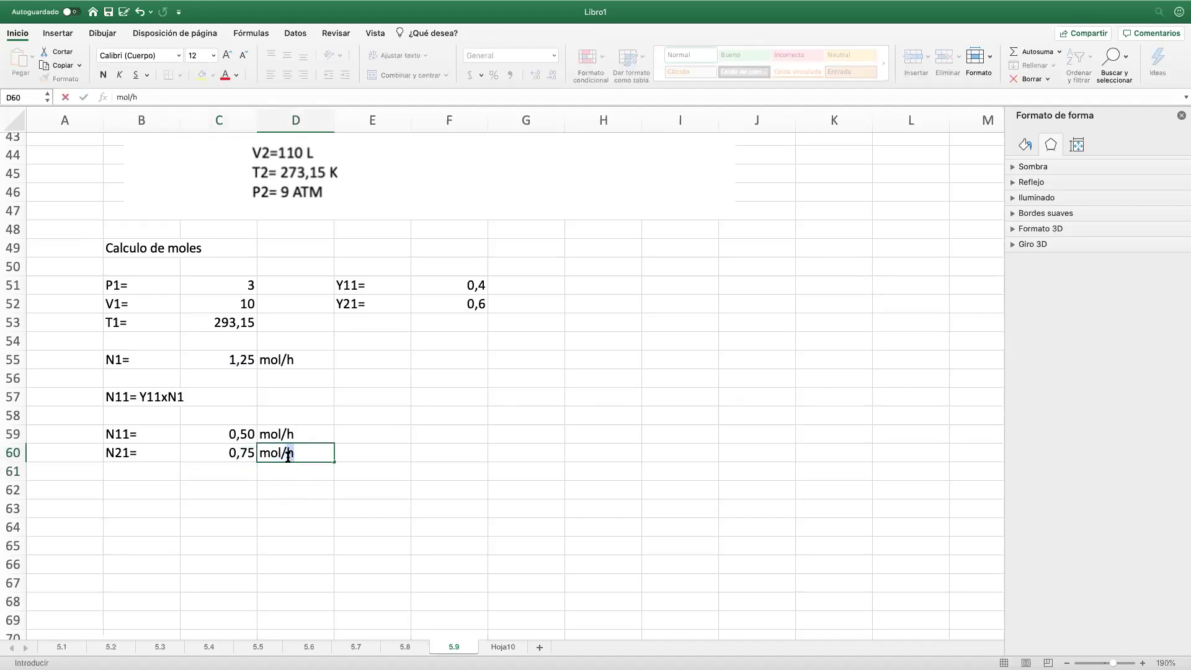
key(Return)
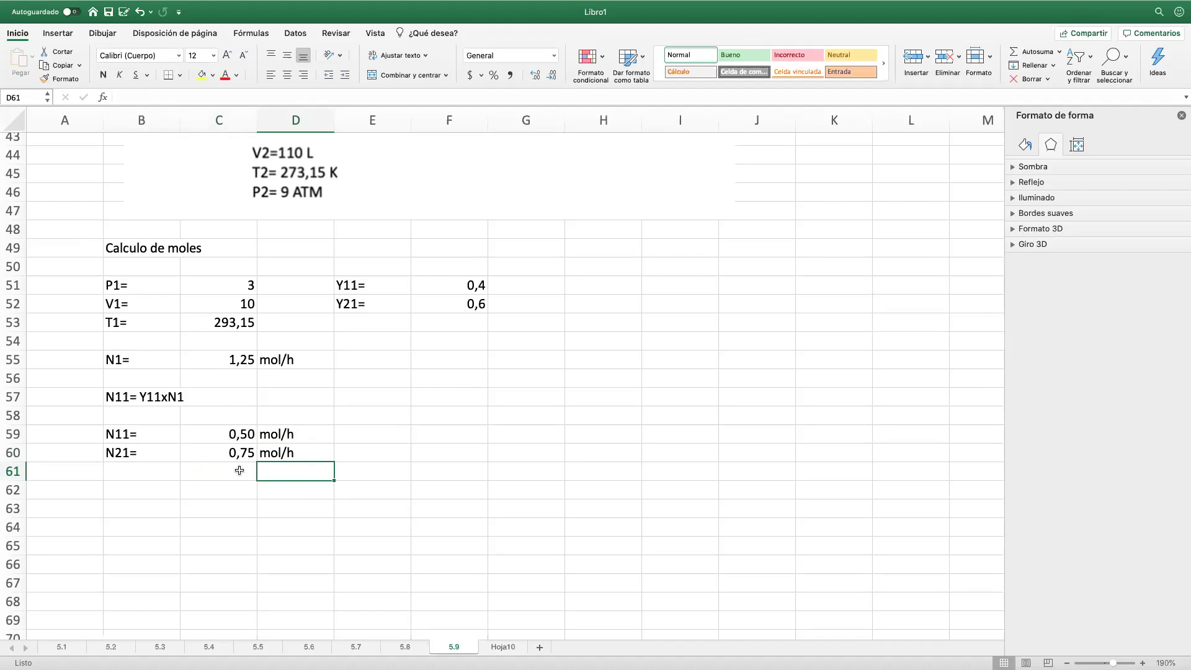
Step: Move the N1 label, result and unit from B55:D55 down one row to B56:D56
click(160, 506)
click(138, 422)
click(134, 361)
drag(183, 361, 267, 375)
Step: Enter the heading Para Hidrocarburos in B55 and the heading para aire in E55
click(163, 353)
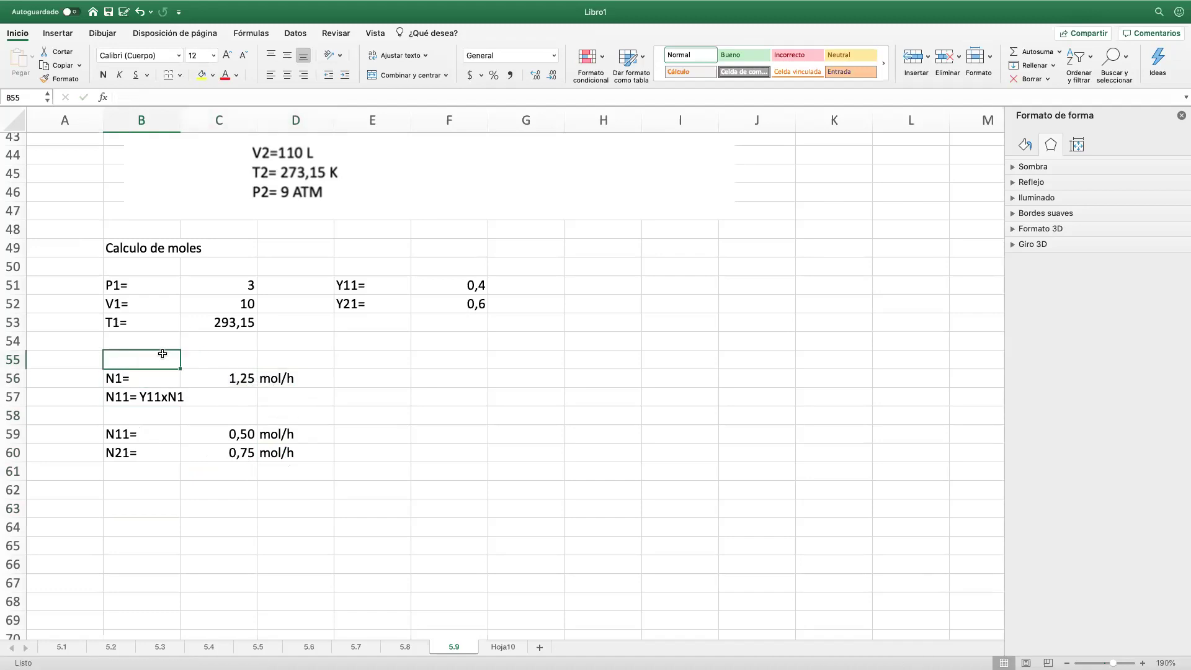
text(Para Hidrocarburos)
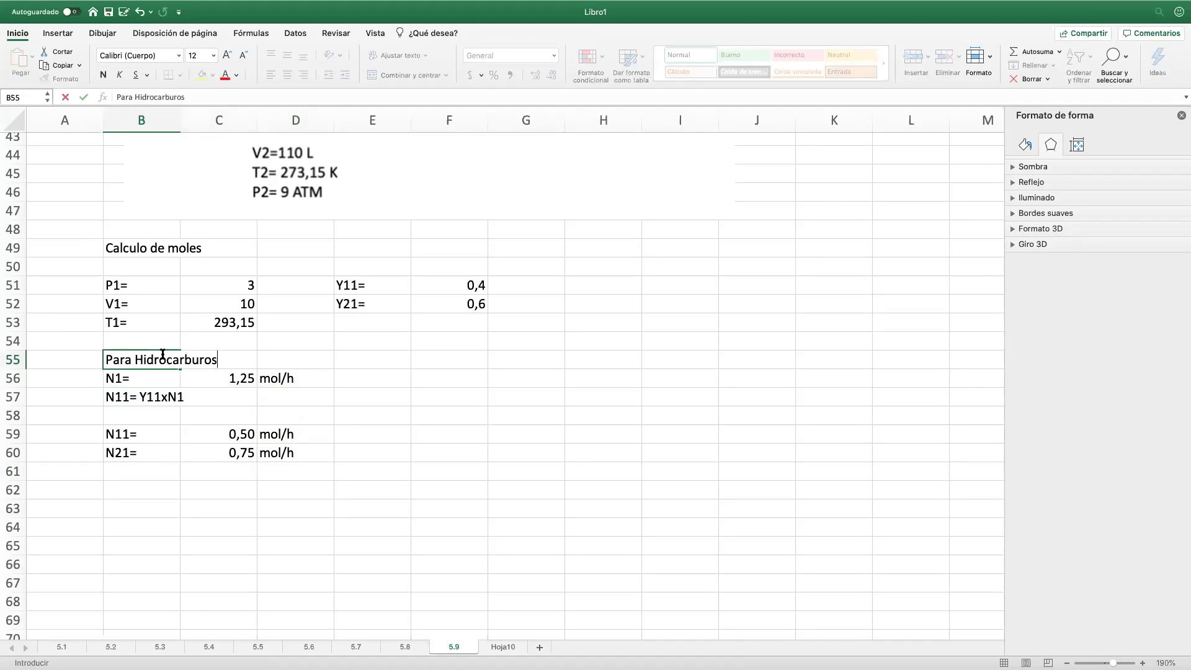
key(Return)
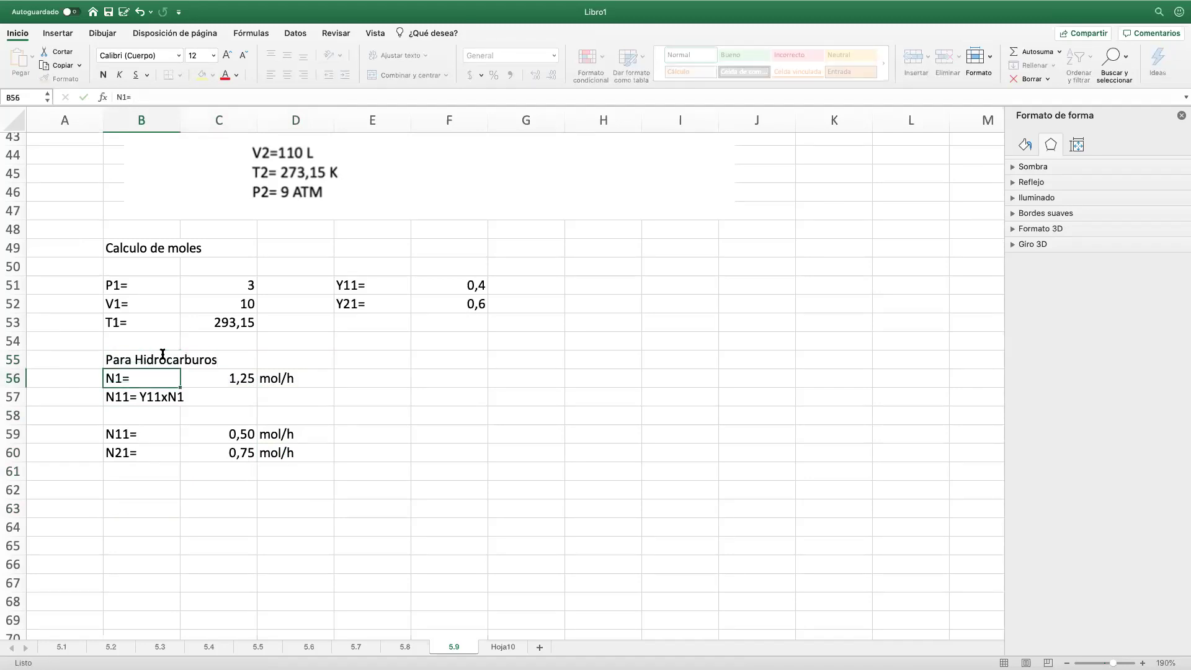
click(397, 360)
text(para a)
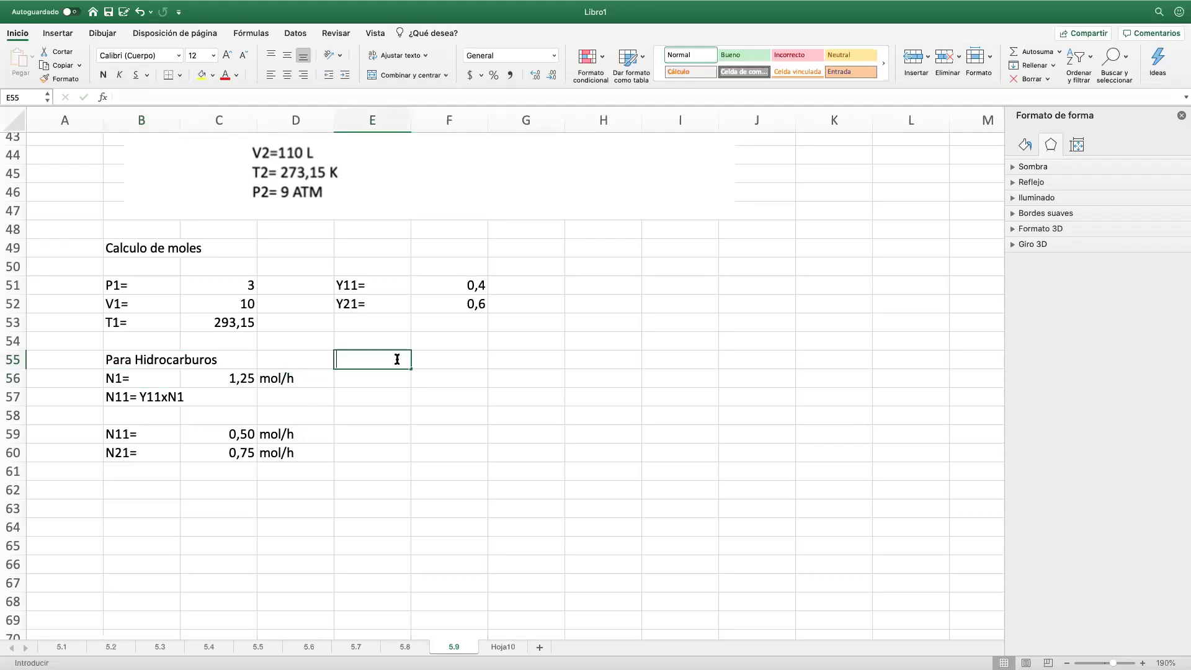
text(ire)
key(Return)
Step: Enter the label N2= in E56 under the para aire heading
scroll(409, 393, up, 2)
scroll(409, 393, up, 5)
scroll(407, 393, down, 6)
scroll(409, 420, down, 1)
text(N20)
key(BackSpace)
text(=)
key(Tab)
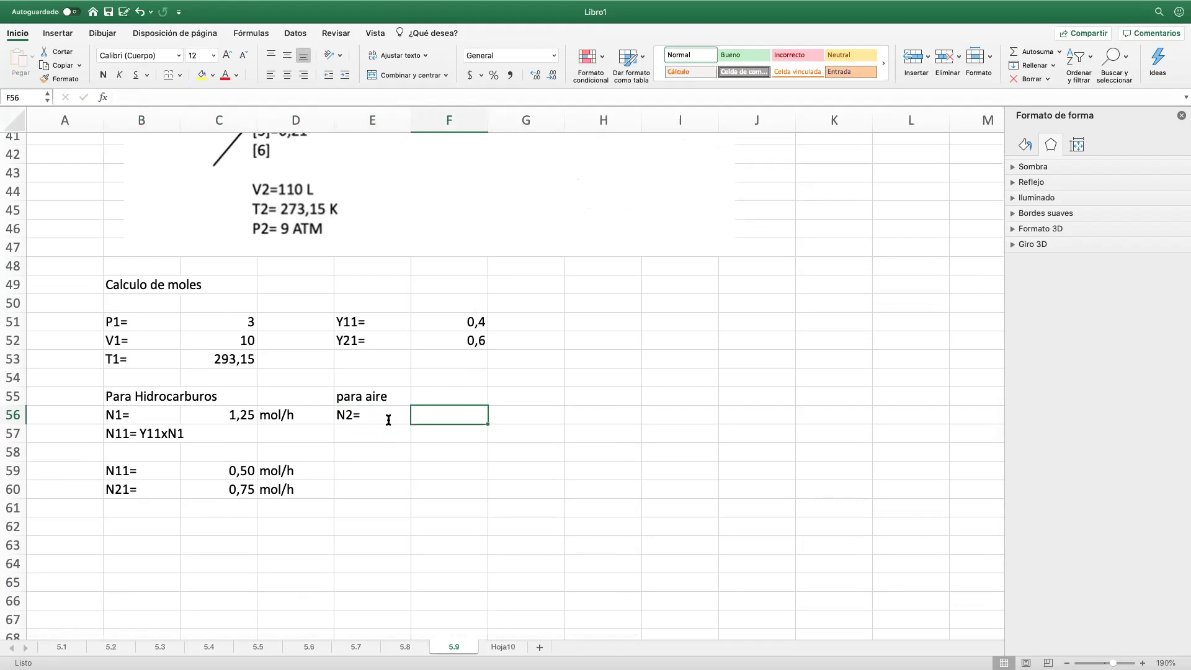
Step: Enter the air volume in row 56 with V2= in H56, 110 in I56 and the unit L in J56
click(605, 326)
click(596, 398)
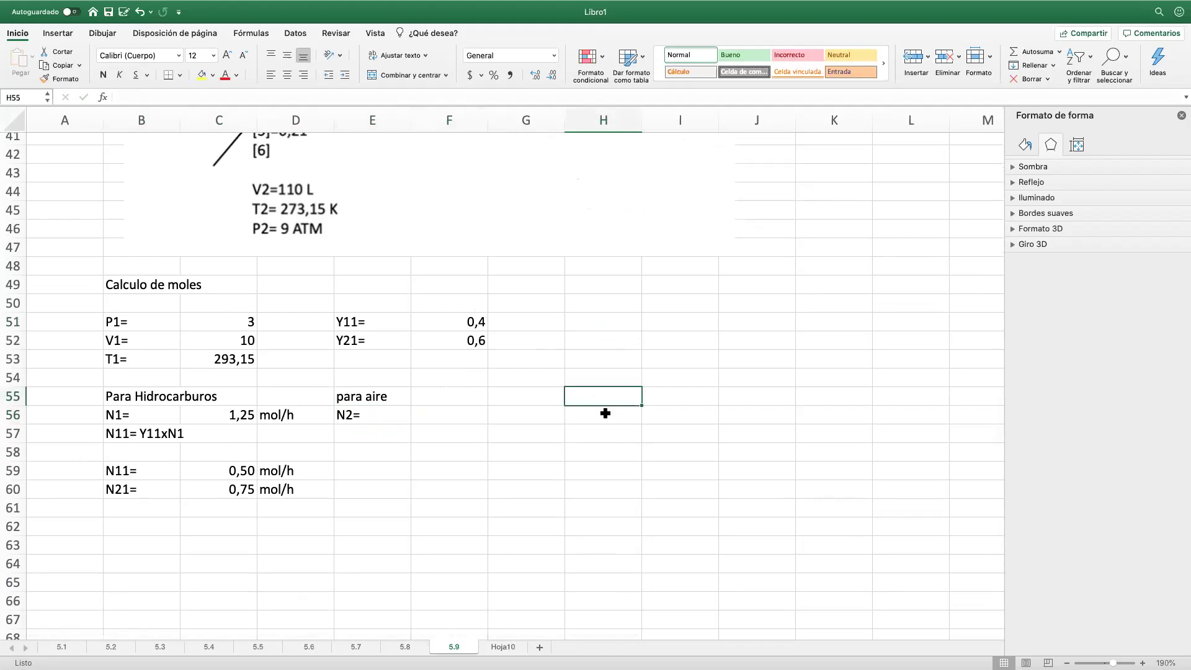
scroll(606, 413, up, 3)
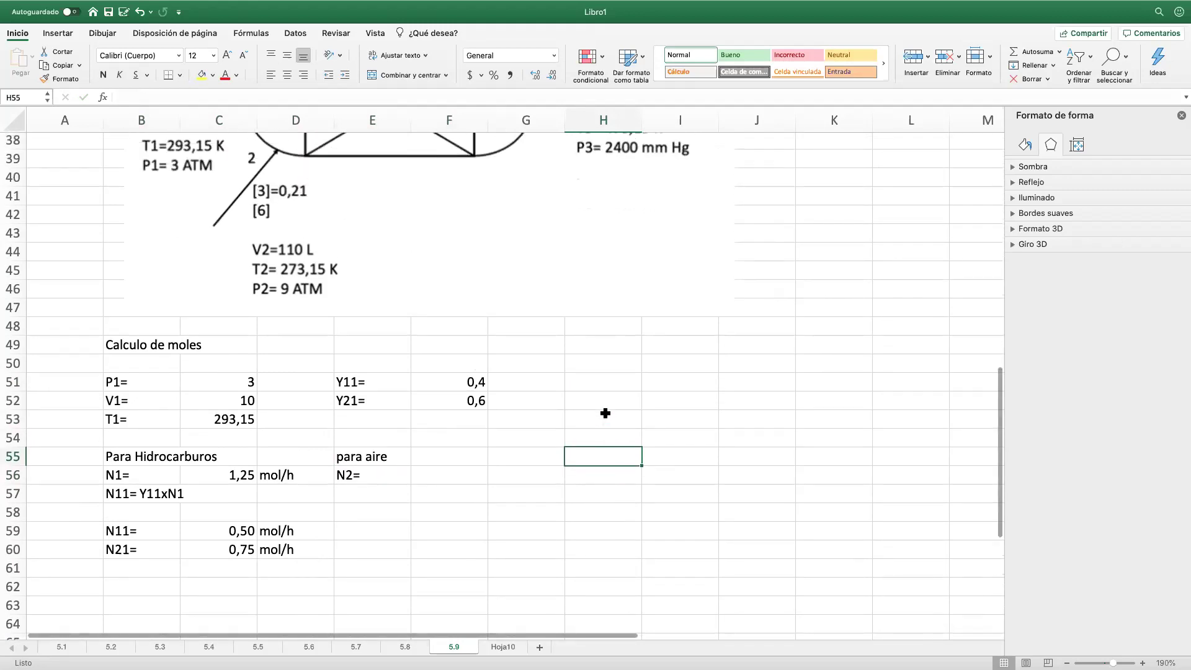
click(427, 477)
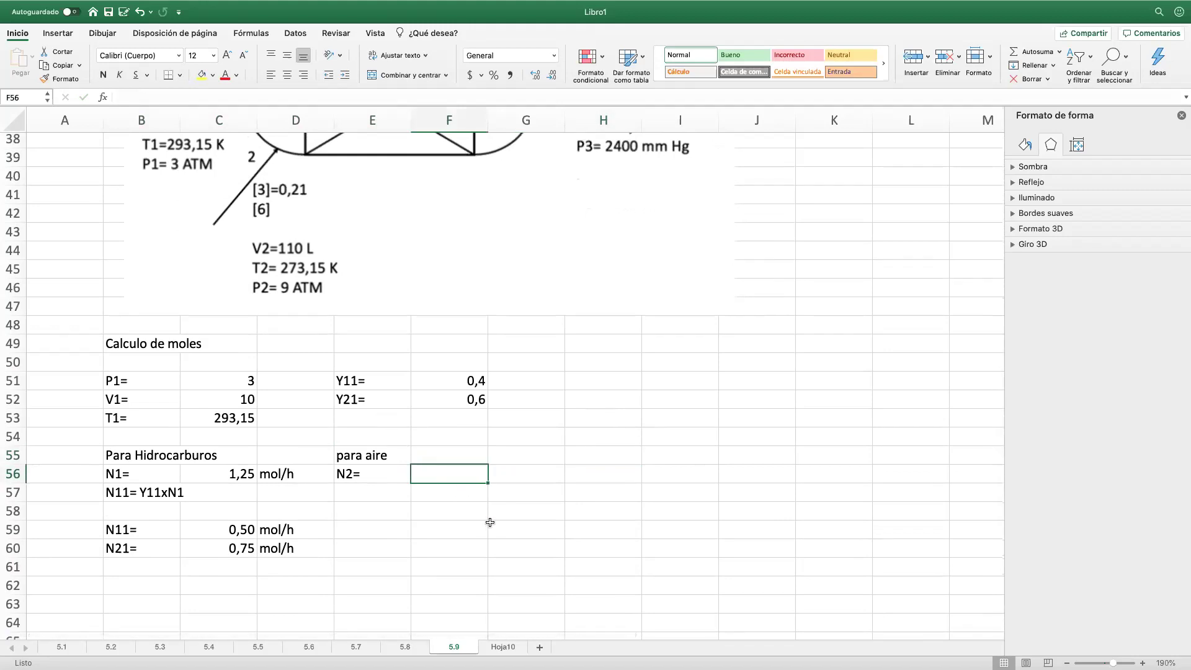
click(587, 470)
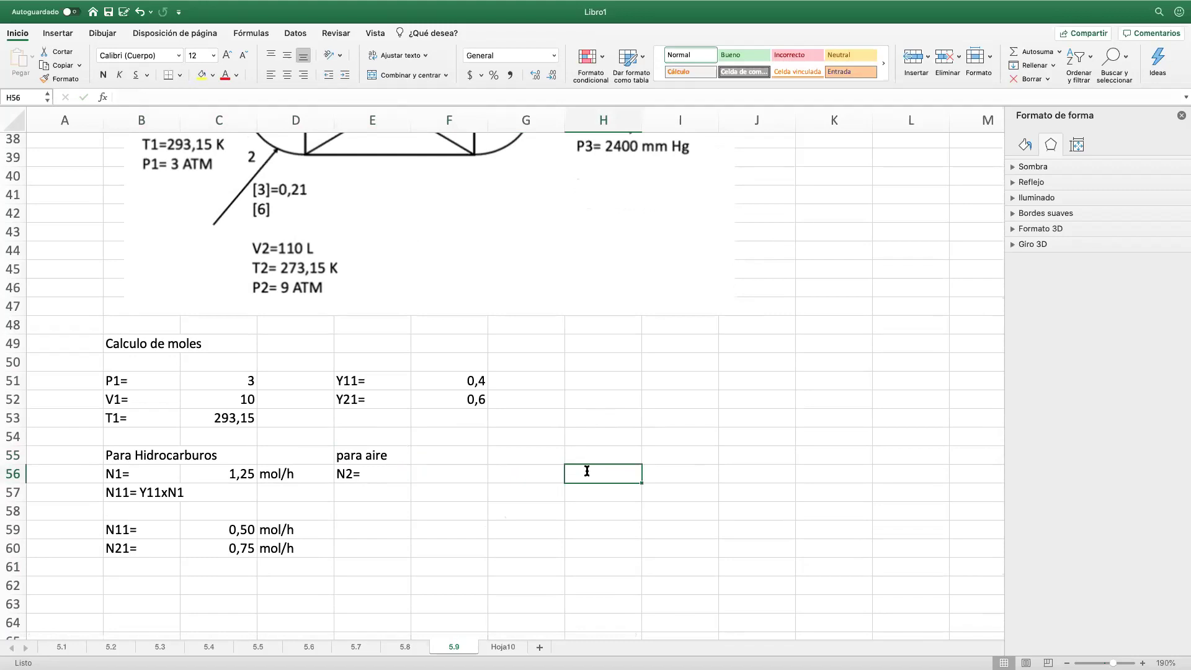
text(V2=)
key(Tab)
text(110)
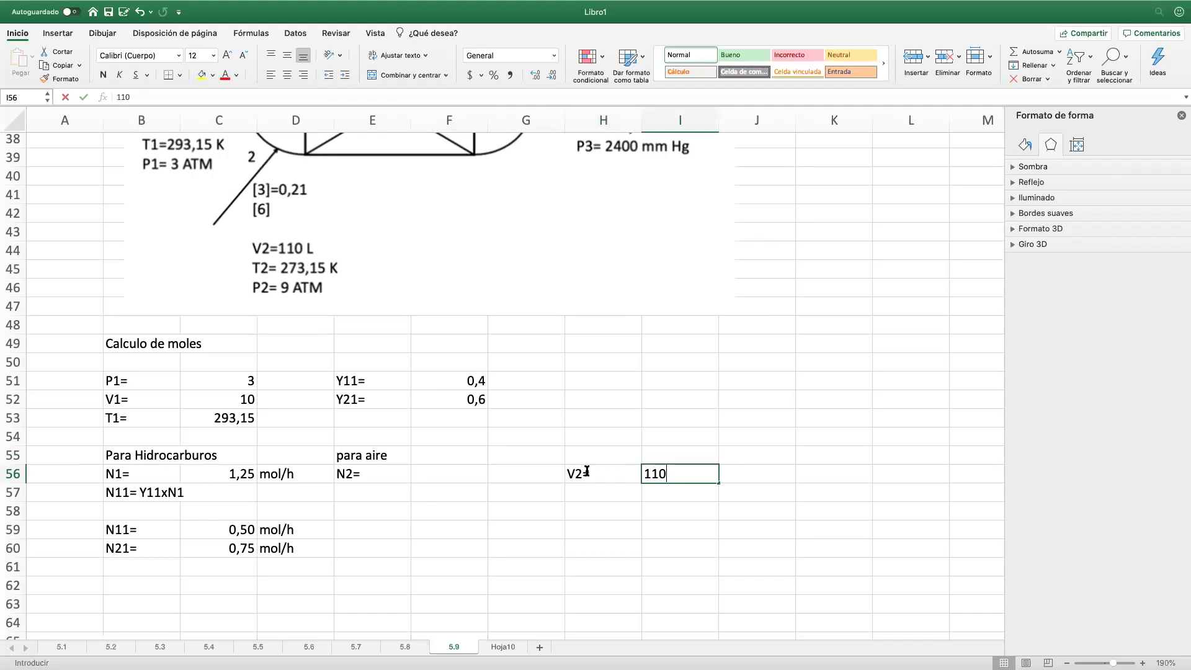
key(Tab)
text(L)
key(Return)
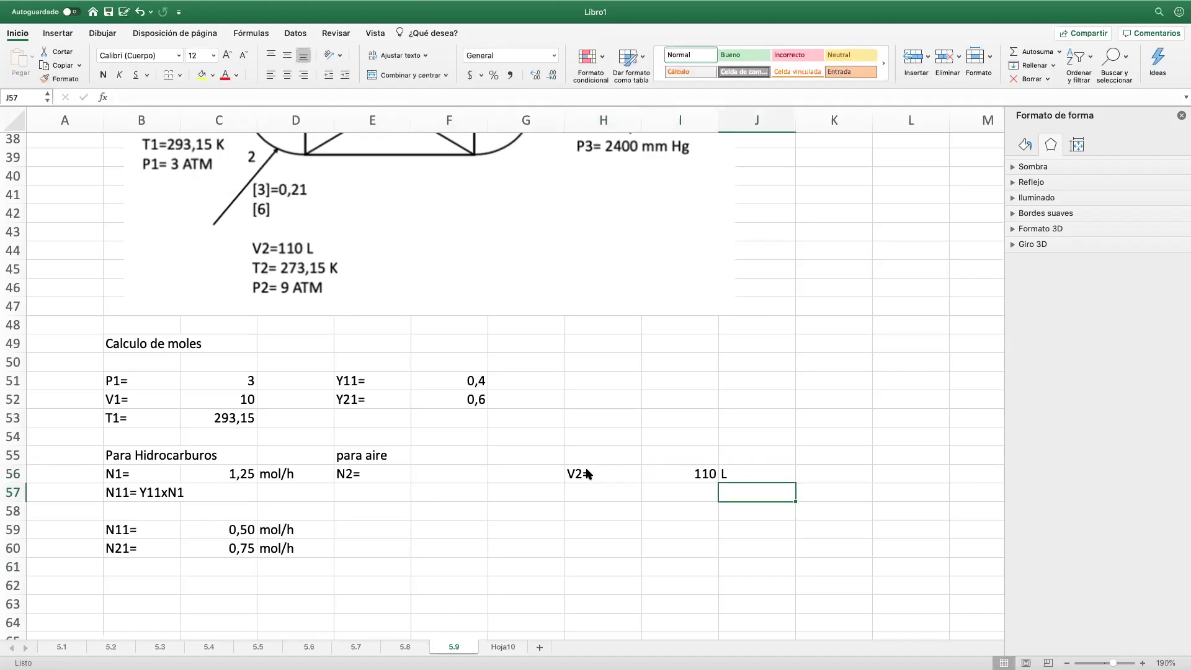
Step: Enter the air pressure in row 57 with P2= in H57, 9 in I57 and the unit atm in J57
click(584, 487)
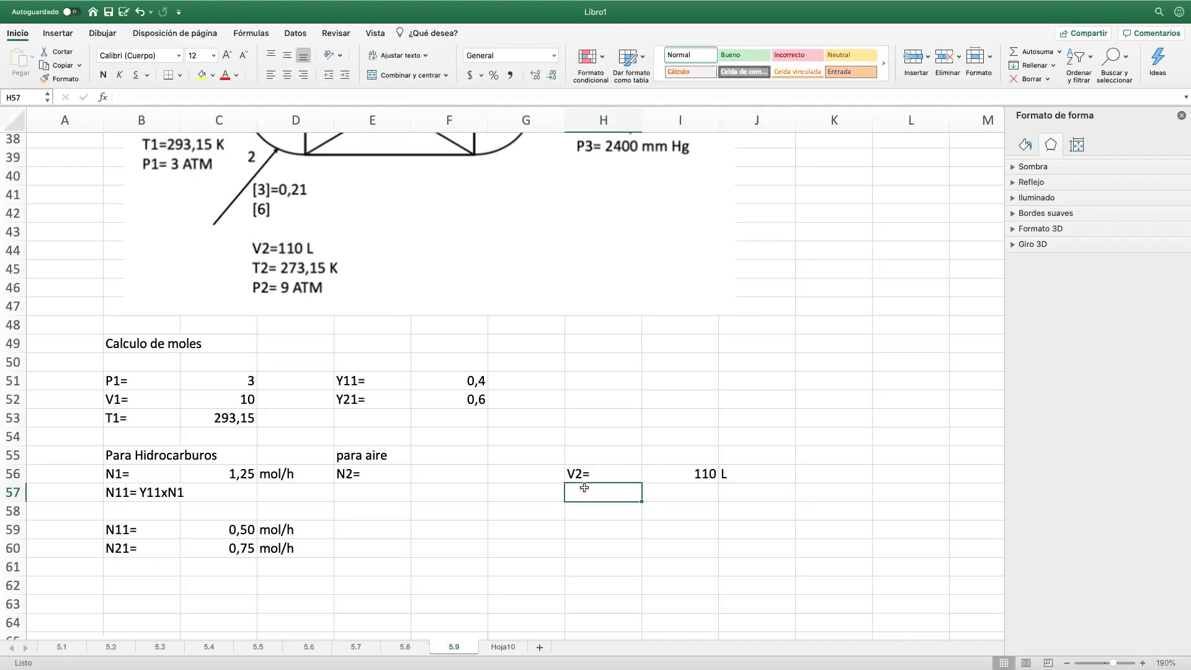
text(P2=)
key(Tab)
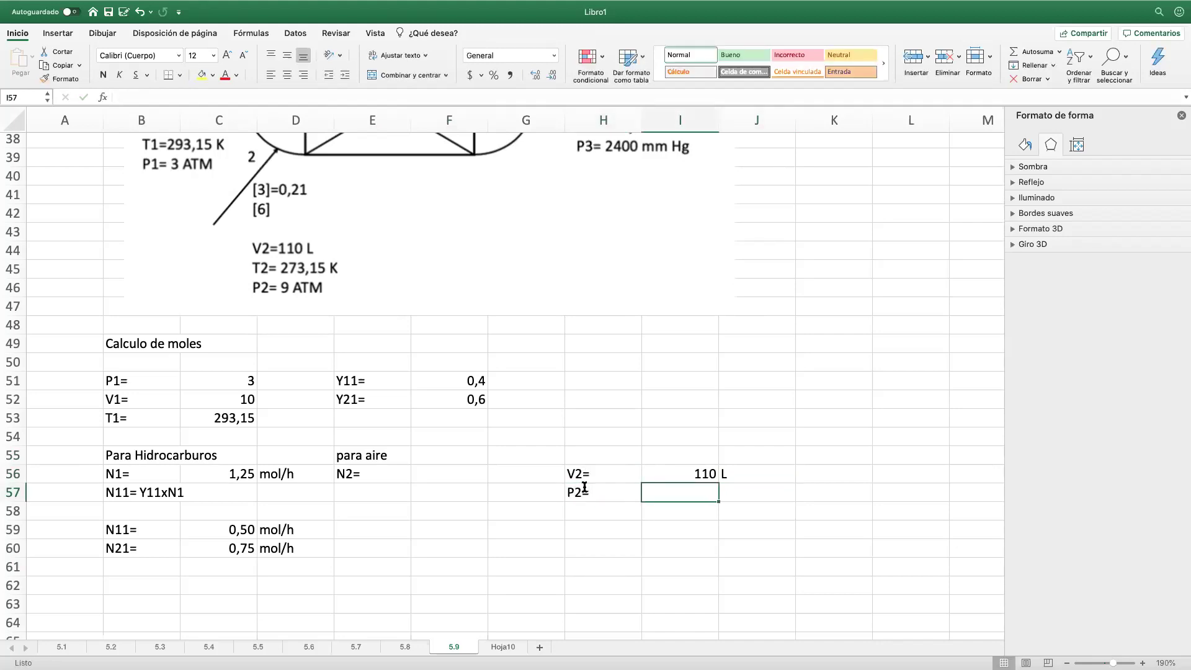
text(9 atm)
key(Return)
key(Up)
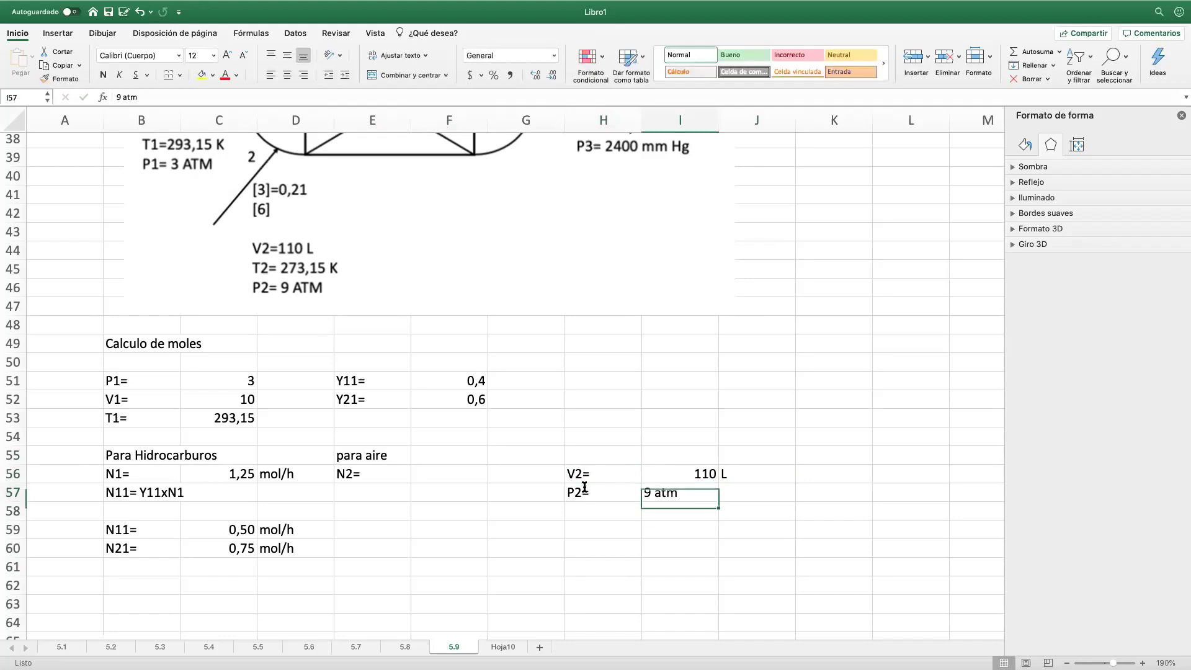
text(9)
key(Tab)
text(atm)
key(Return)
Step: Enter the air temperature in row 58 with T2= in H58, 273,15 in I58 and the unit K in J58
key(Left)
key(Left)
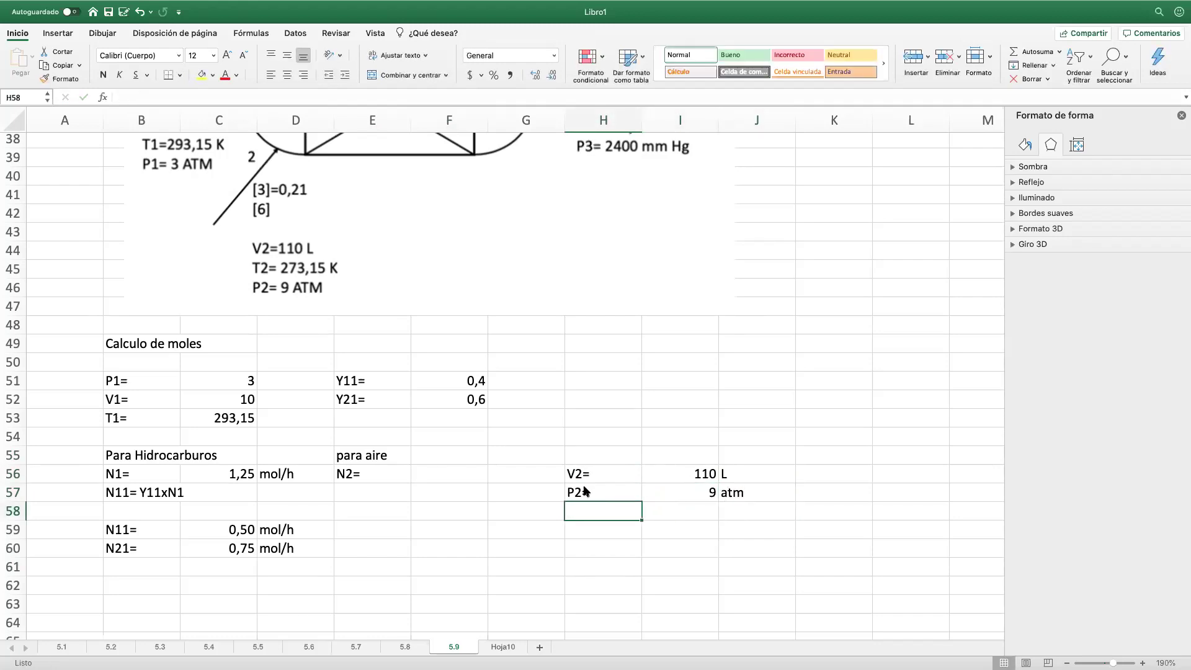
text(T2=)
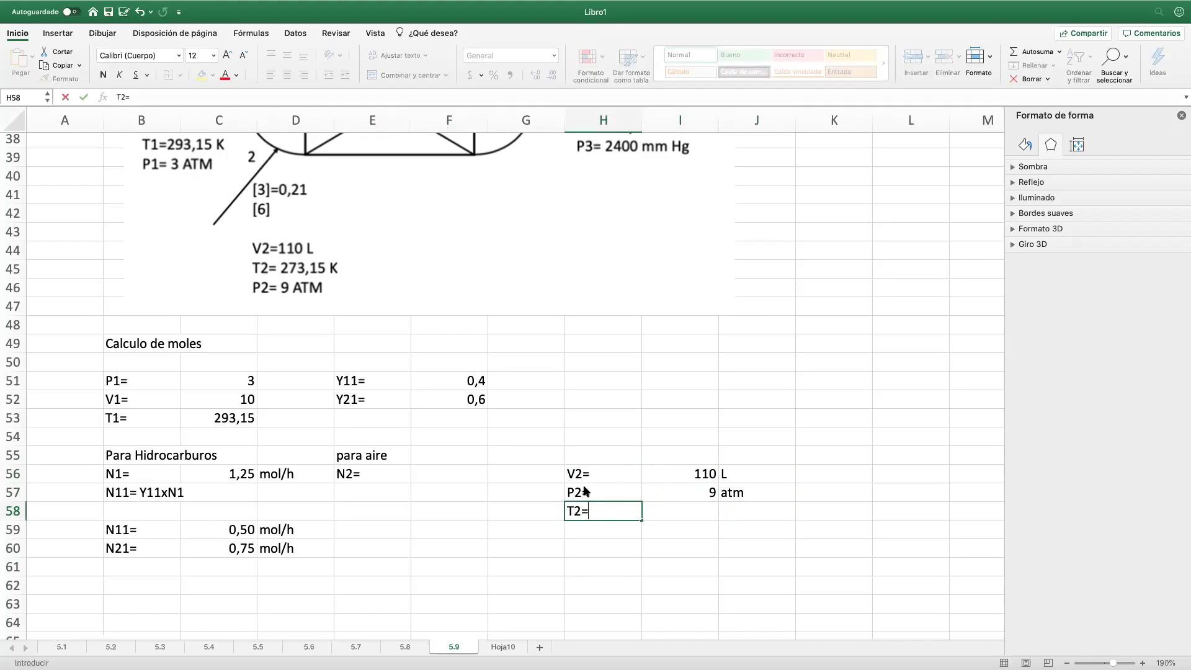
key(Tab)
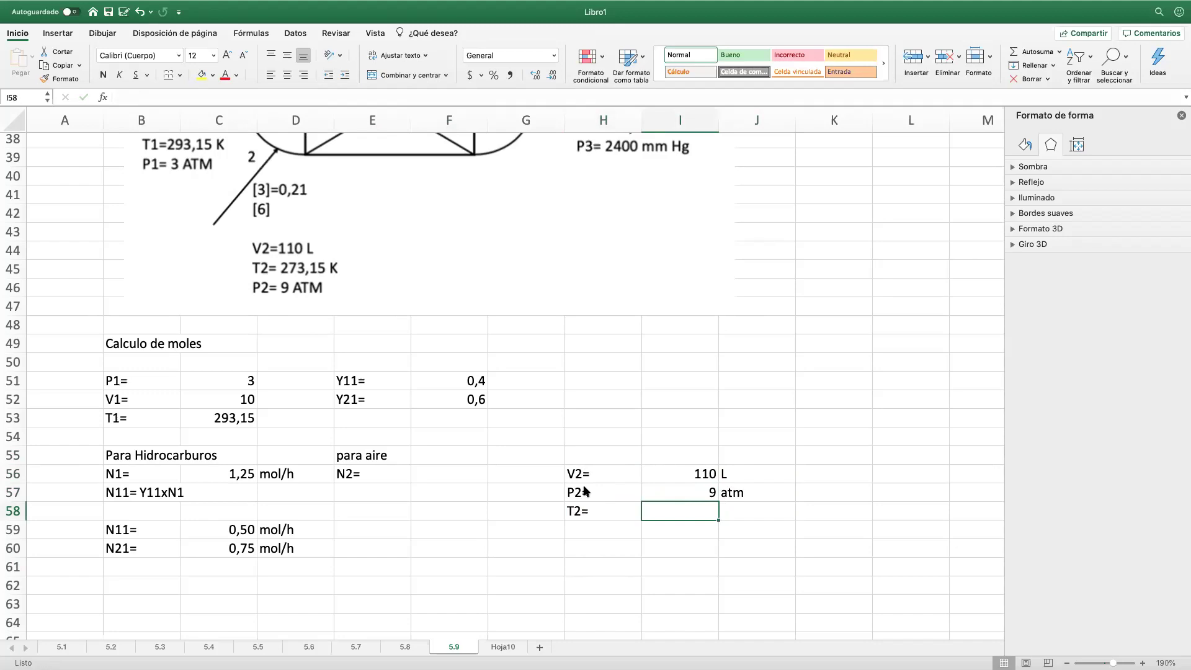
text(273,15)
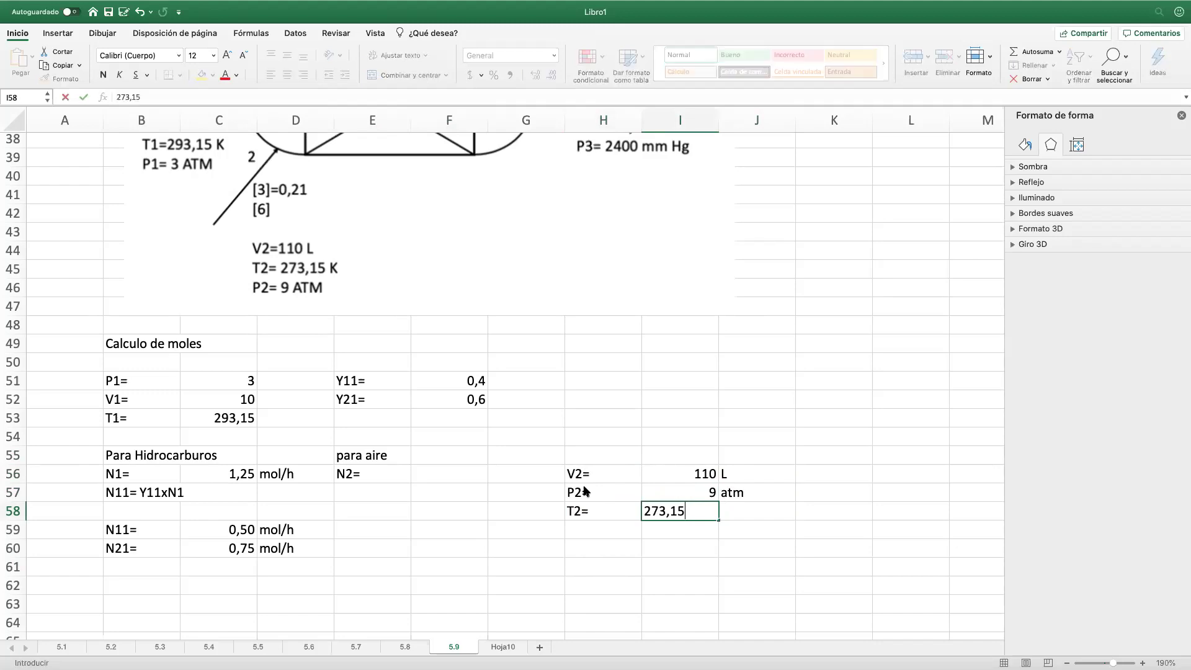
key(Tab)
text(K)
key(Return)
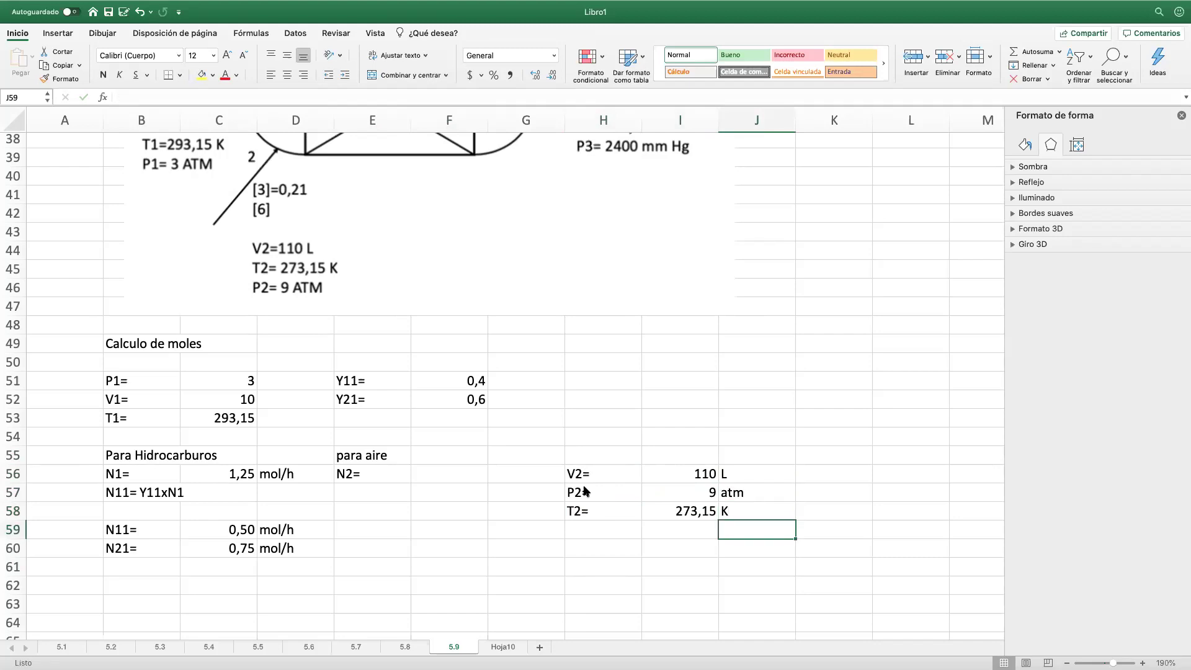
Step: Move the PV=NRT note from K33 to H52, above the air data, and select the N2 result cell F56
click(435, 474)
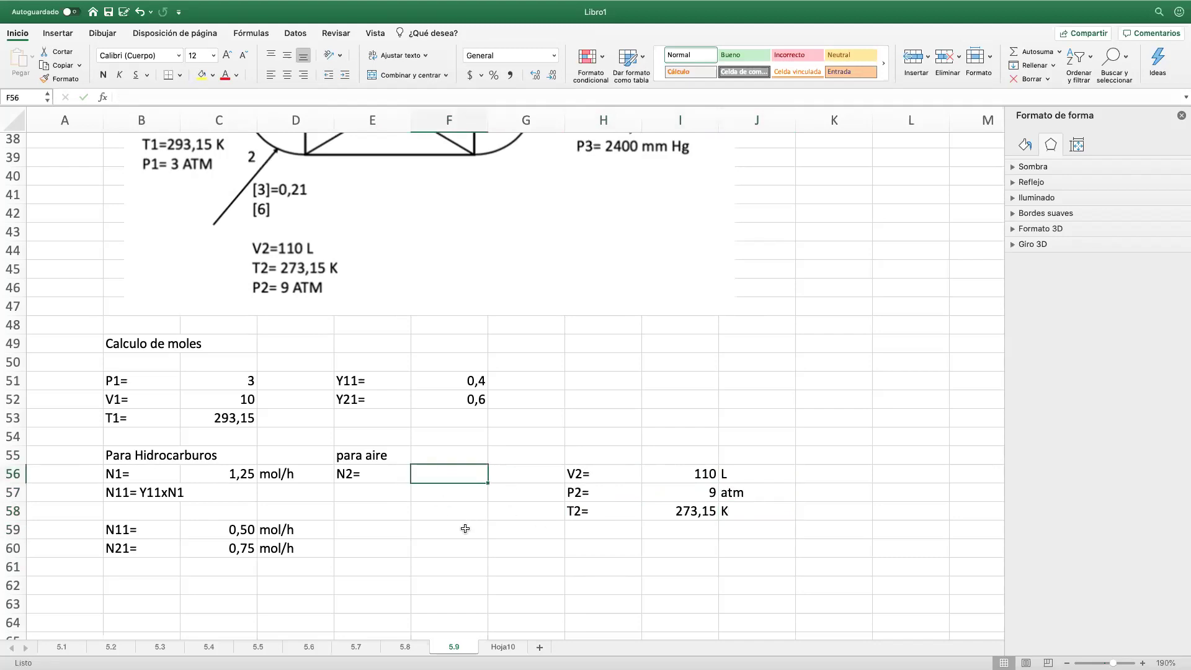
scroll(652, 380, up, 5)
click(827, 236)
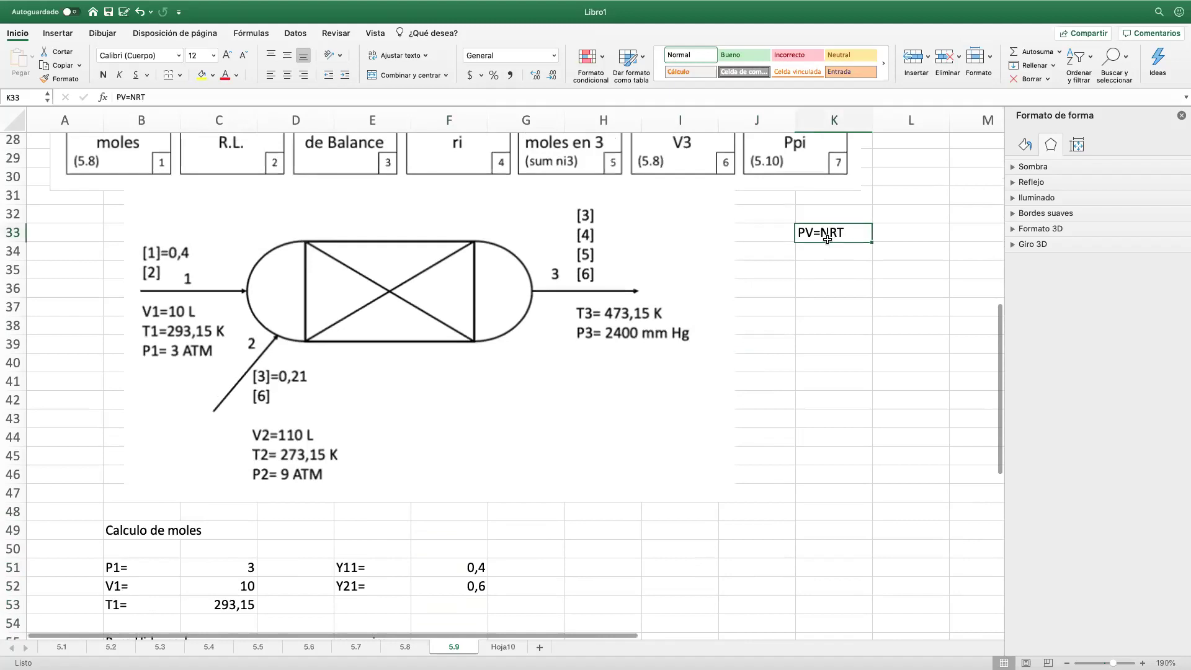
drag(827, 239, 588, 587)
scroll(758, 553, down, 5)
click(413, 404)
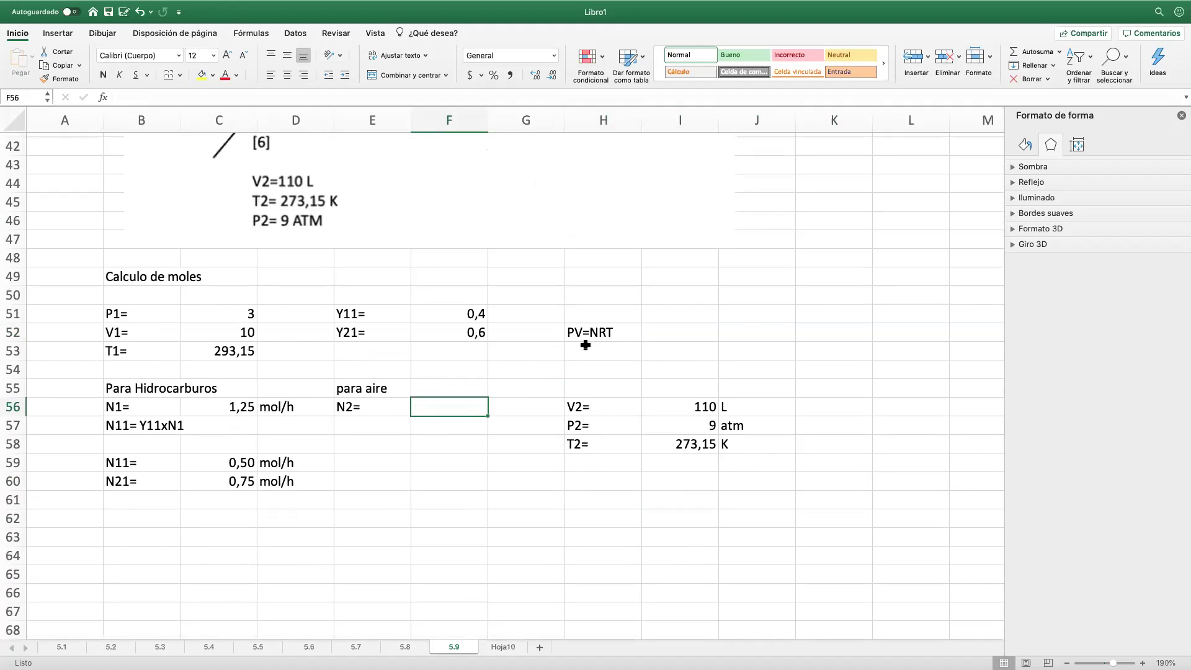
Step: Calculate the air moles N2 in F56 from the ideal gas law as I57*I56/(0,082*I58)
text(+)
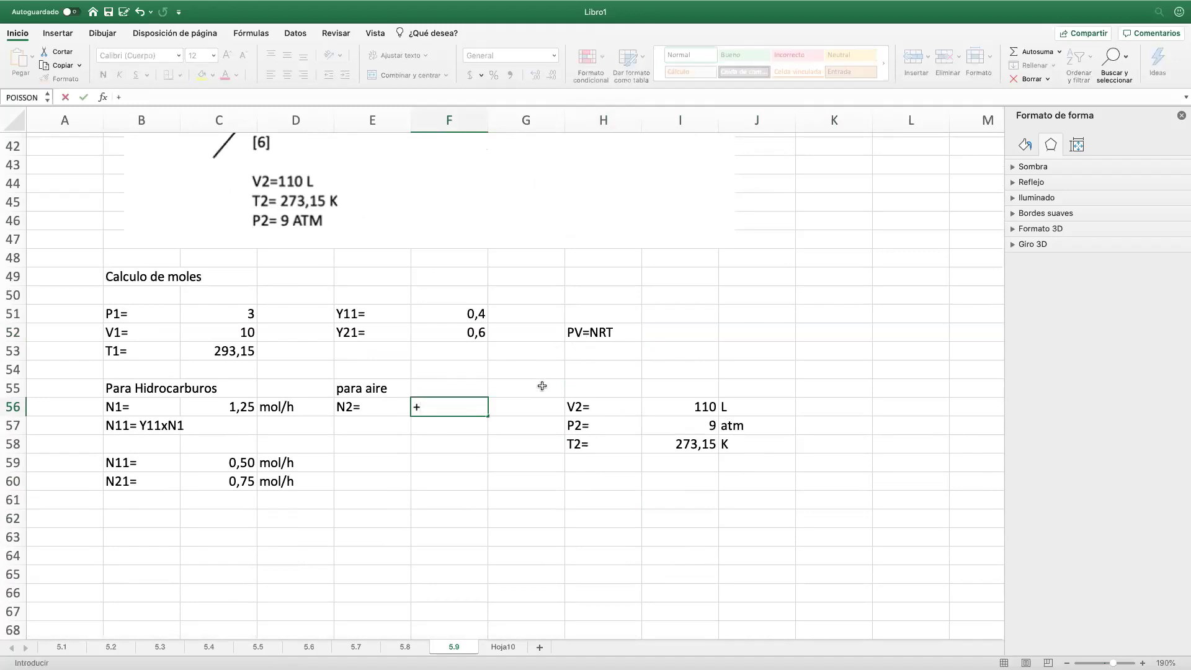
click(701, 426)
text(*)
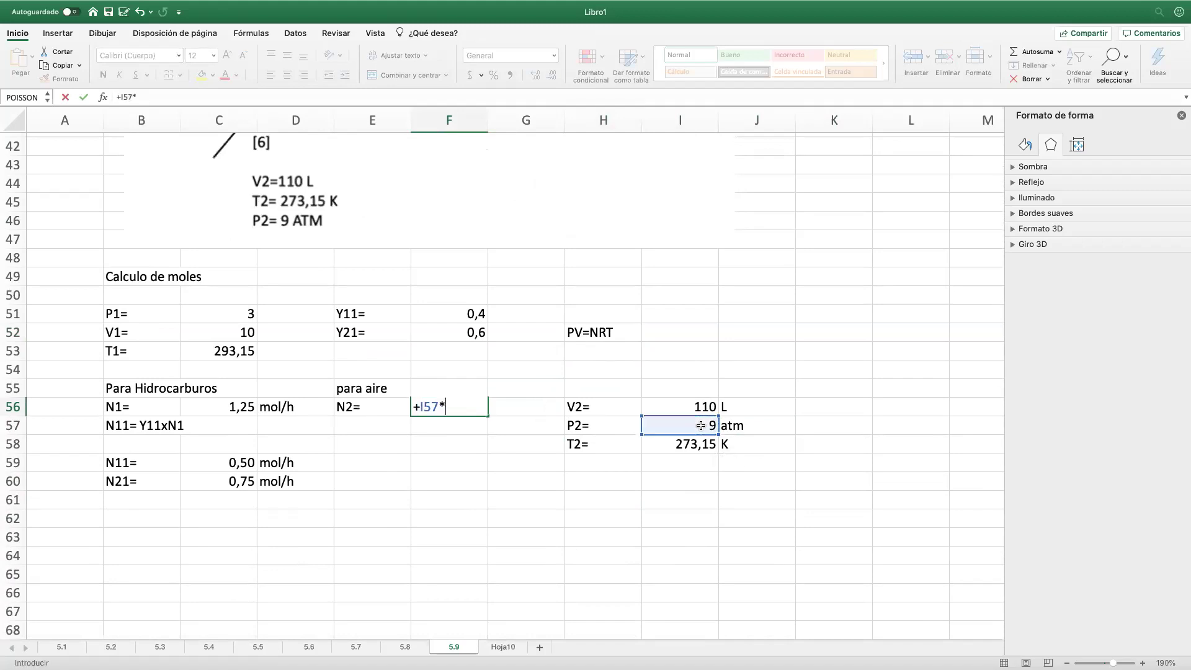
click(704, 407)
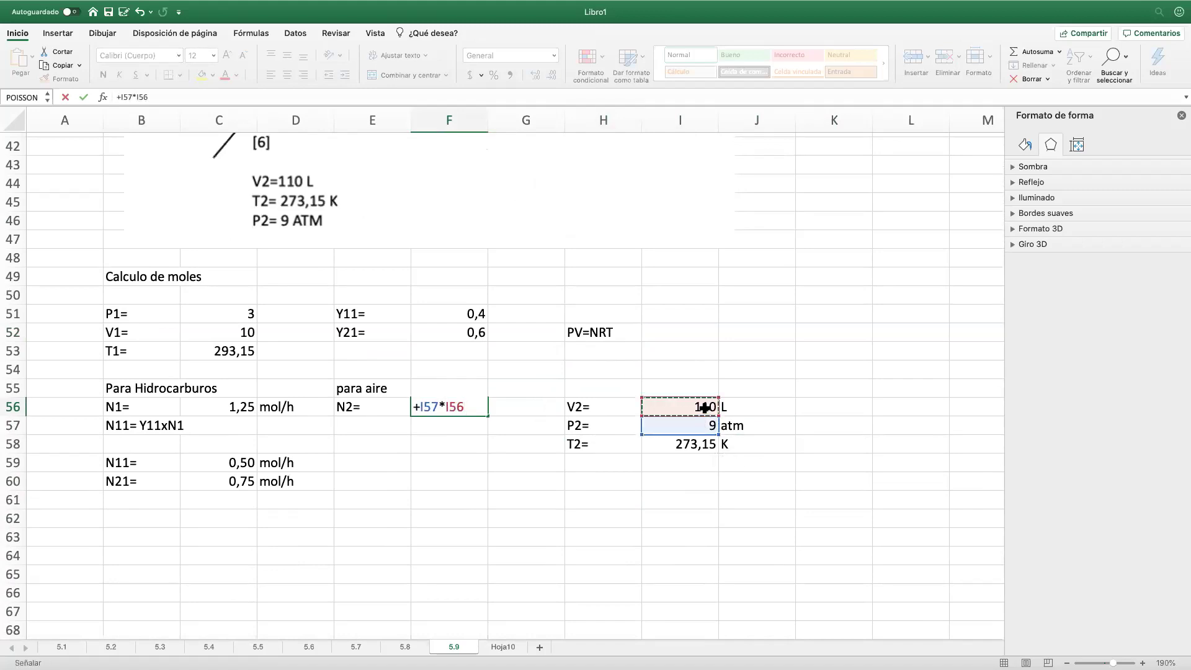
text(/(0,0)
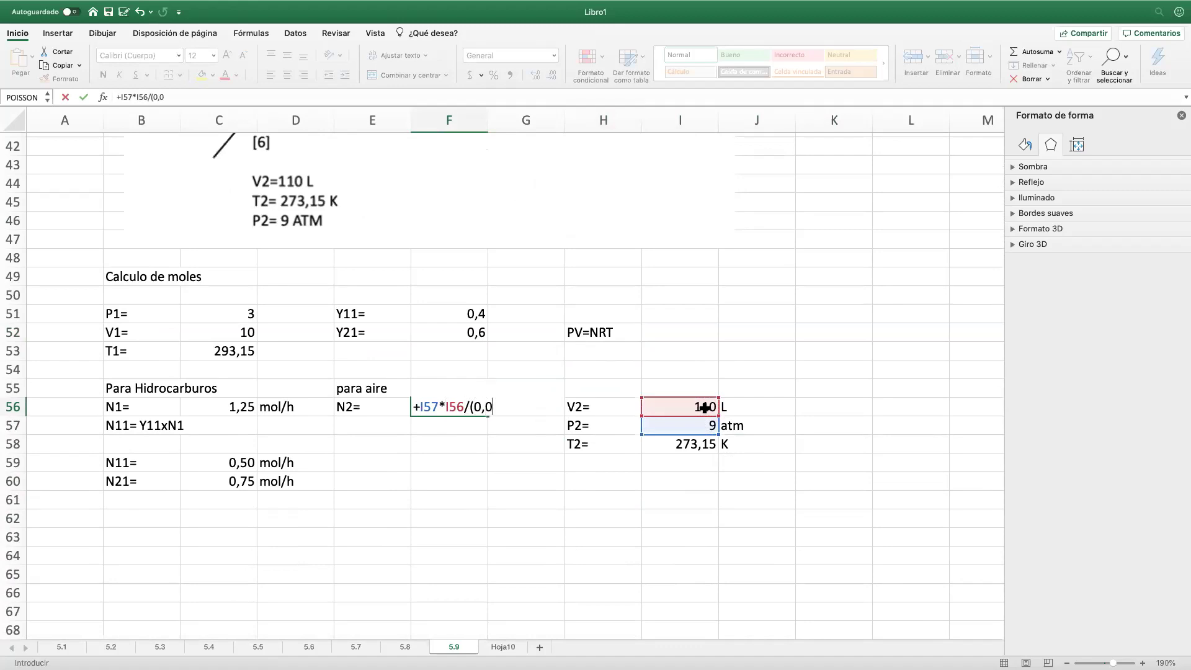
text(82*)
click(689, 444)
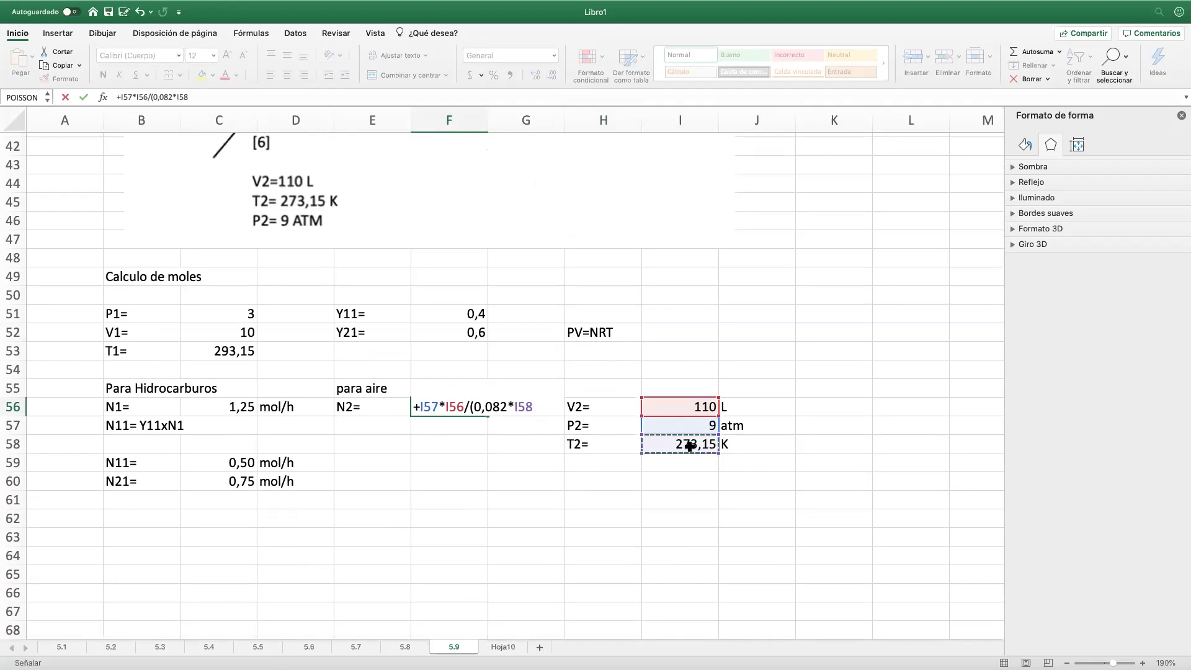
key(Return)
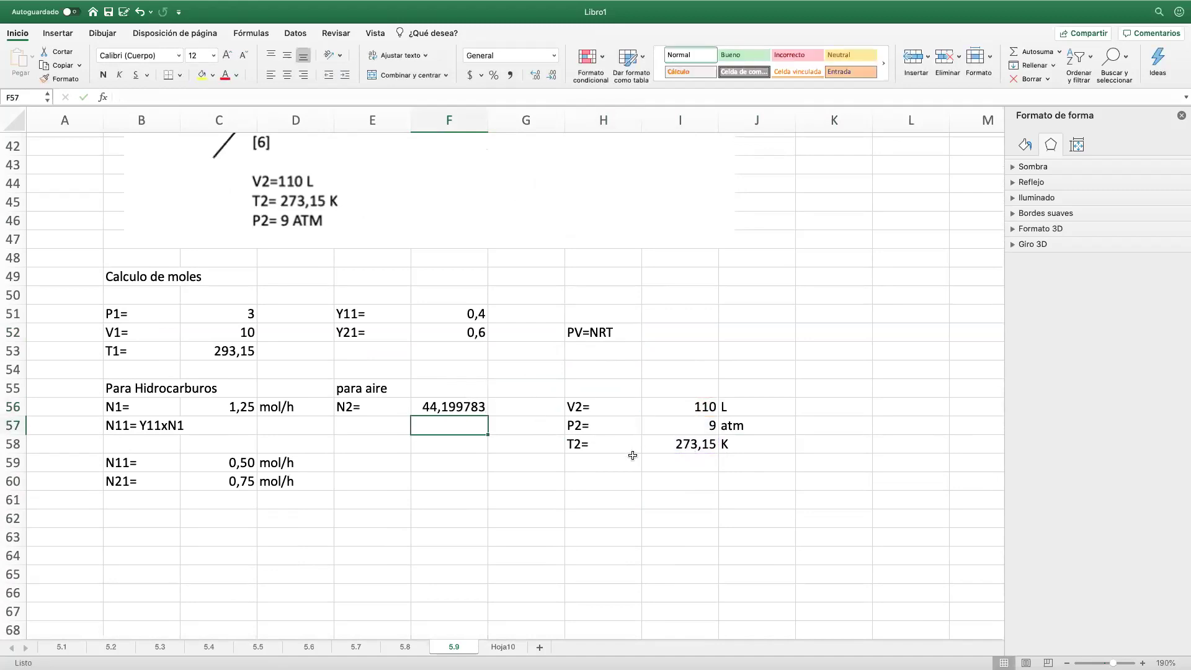
Step: Show the N2 result in F56 with three decimals and enter its unit mol/h in G56
click(462, 407)
click(552, 75)
click(553, 75)
click(554, 76)
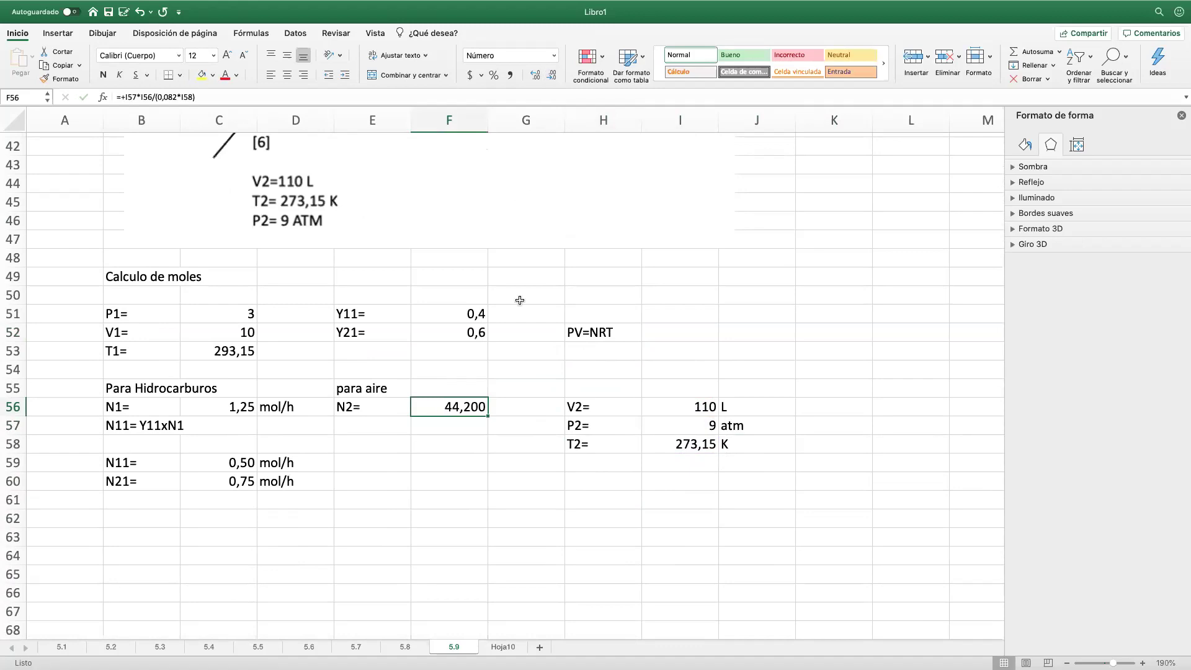
click(514, 406)
text(mol/h)
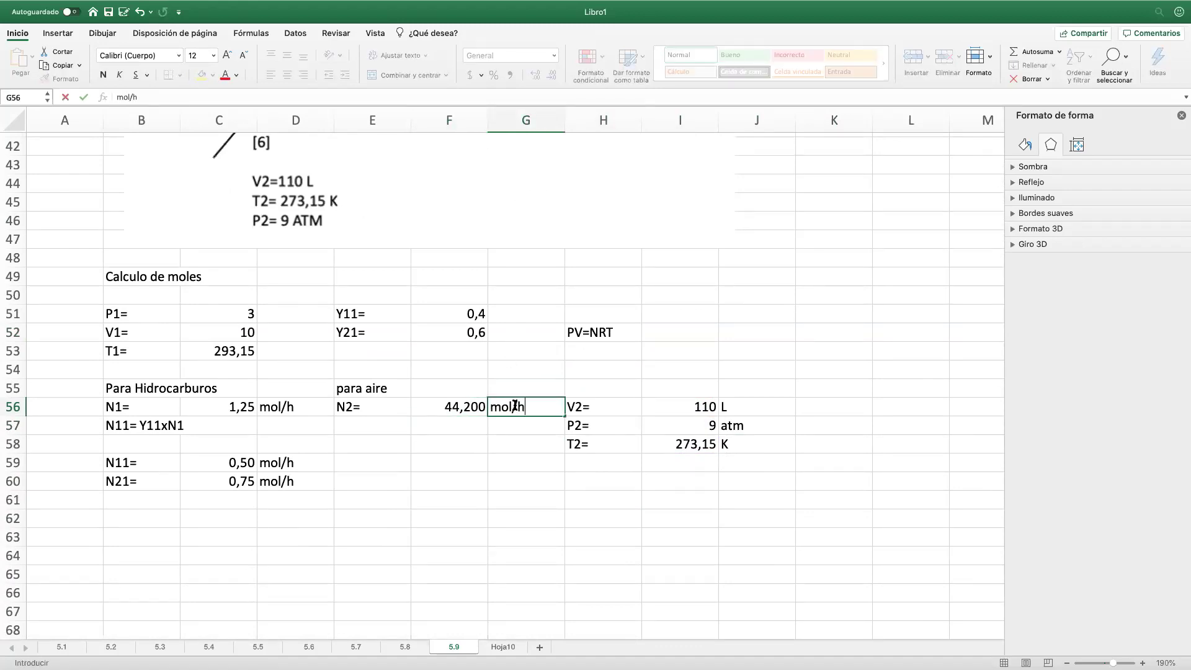
key(Return)
click(478, 445)
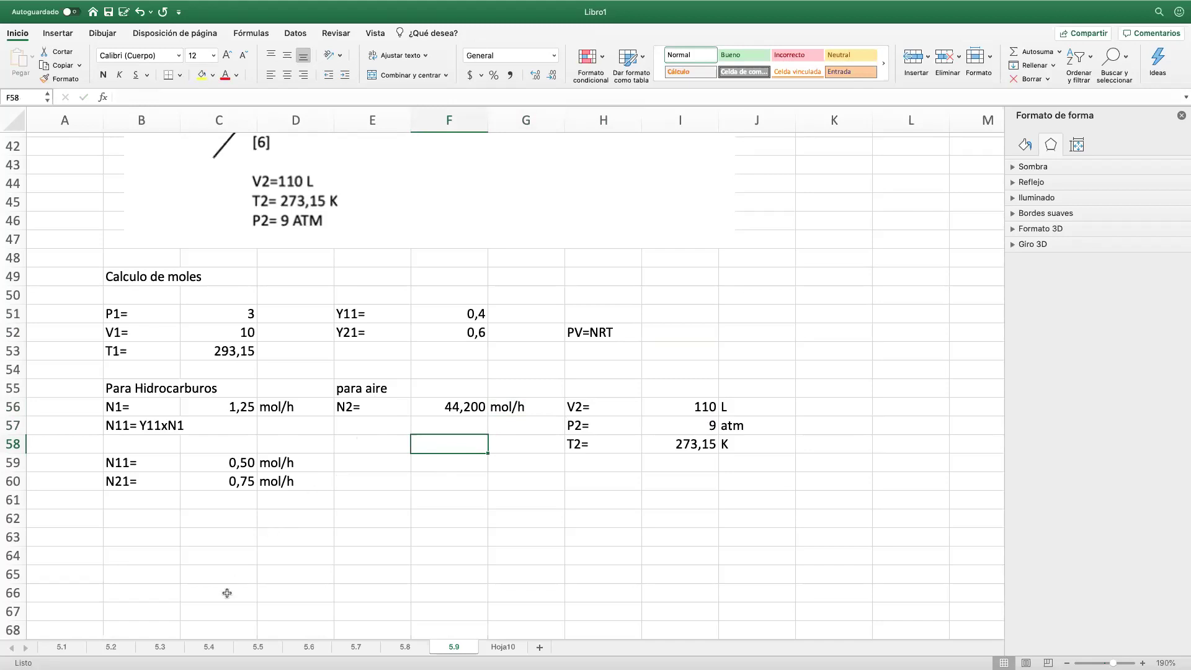
Step: Enter the section heading "Paso 4 Calculo RL" in B62
click(152, 520)
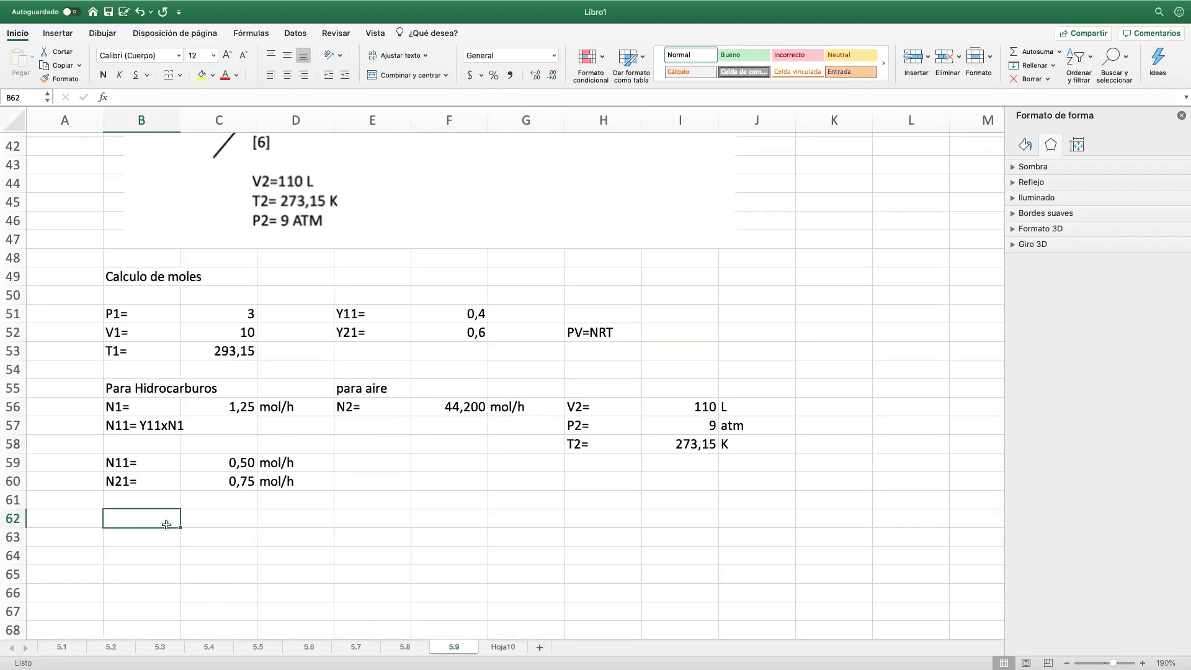
text(Paso 4 Calc)
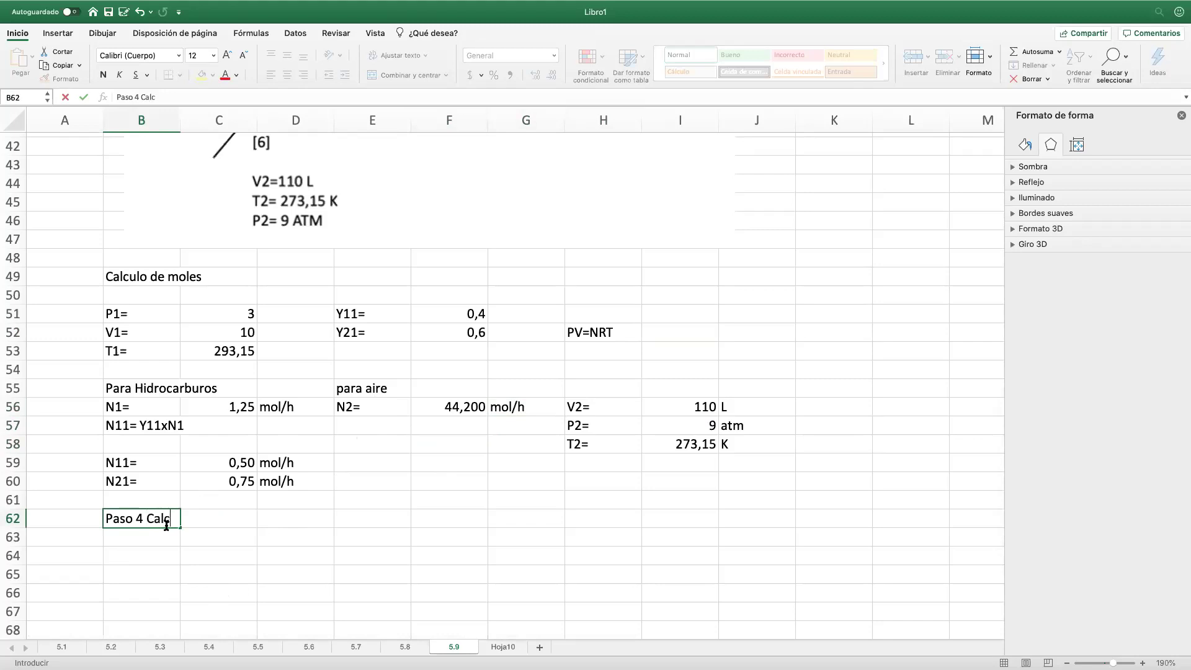
text(ulo RL)
key(Return)
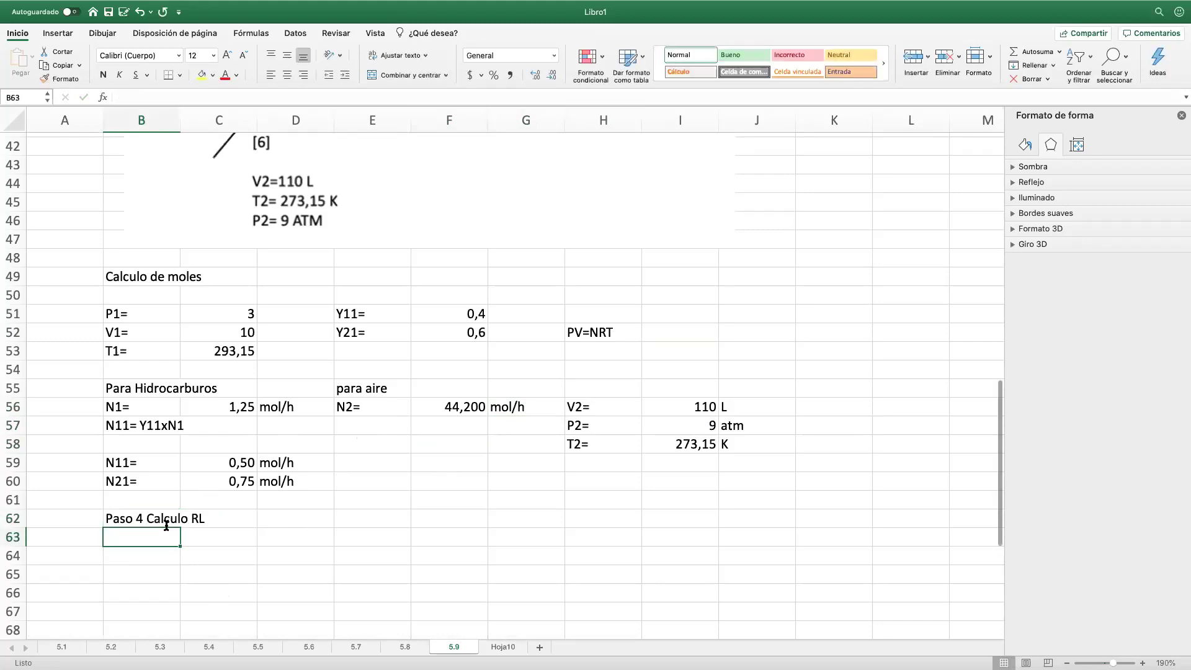
Step: Review the solution strategy diagram and total the hydrocarbon moles N11 and N21 in C61 with SUMA(C59:C60)
scroll(166, 526, up, 10)
scroll(167, 525, up, 1)
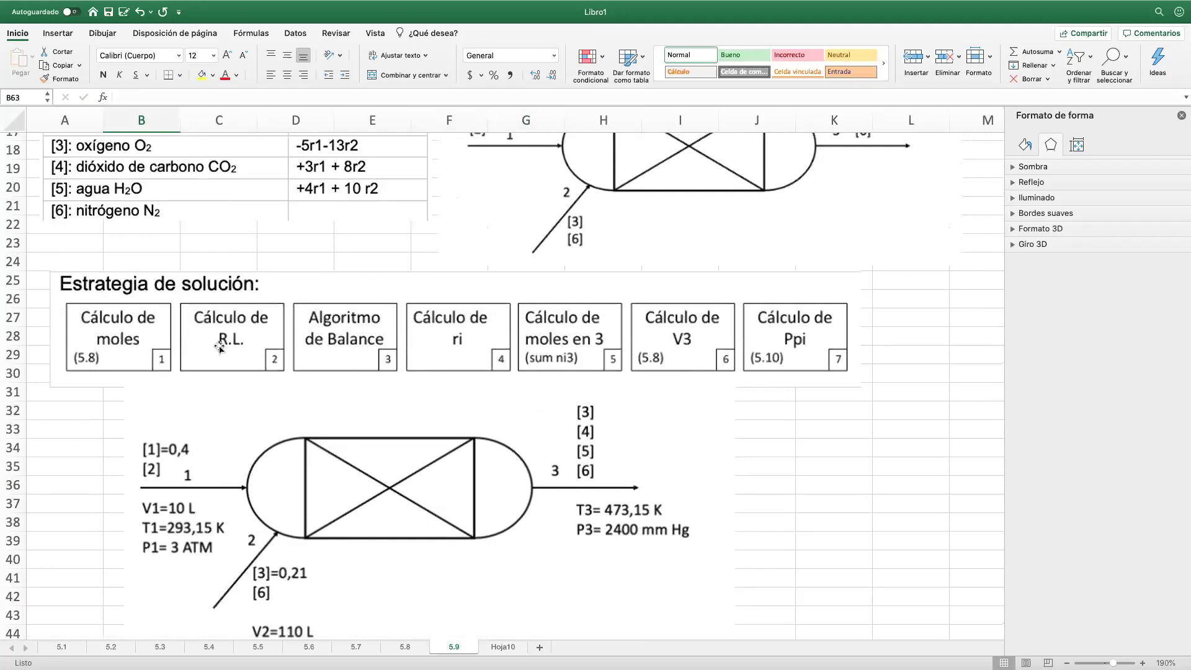
scroll(363, 464, down, 3)
scroll(364, 464, down, 7)
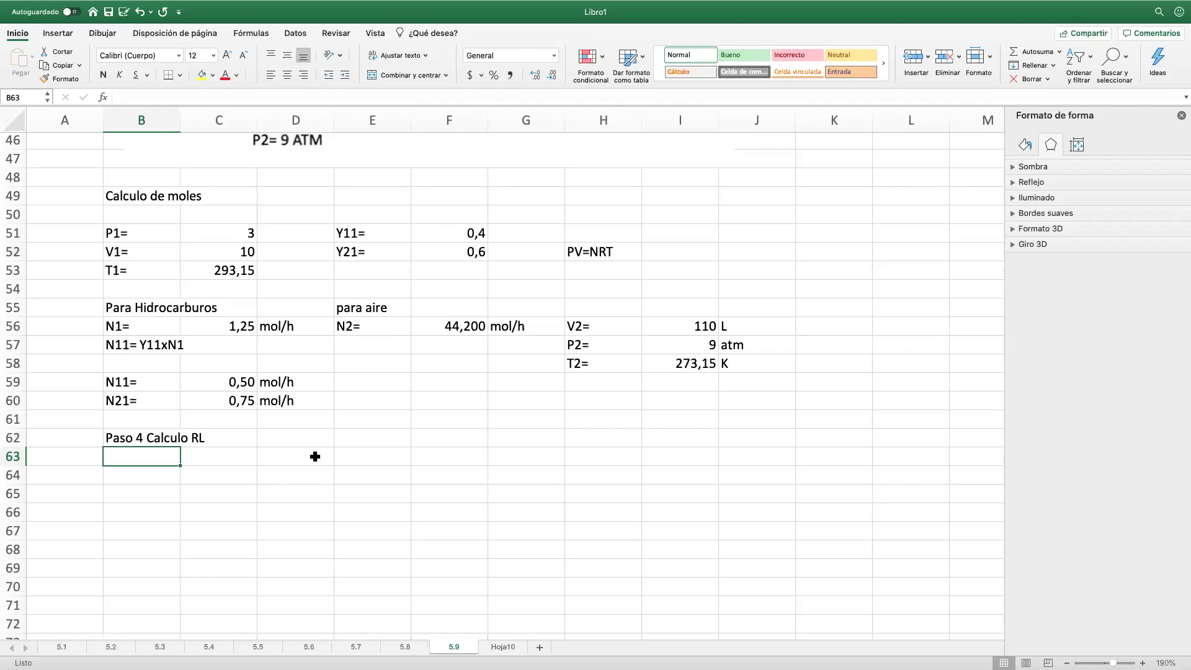
click(245, 420)
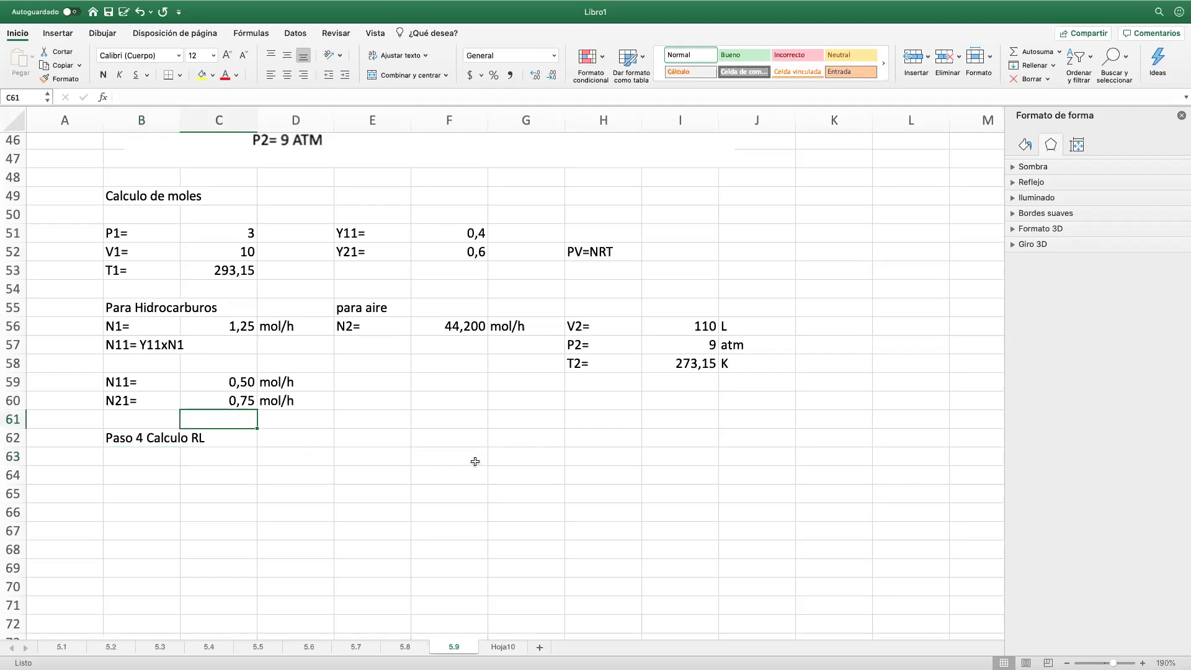
click(1036, 52)
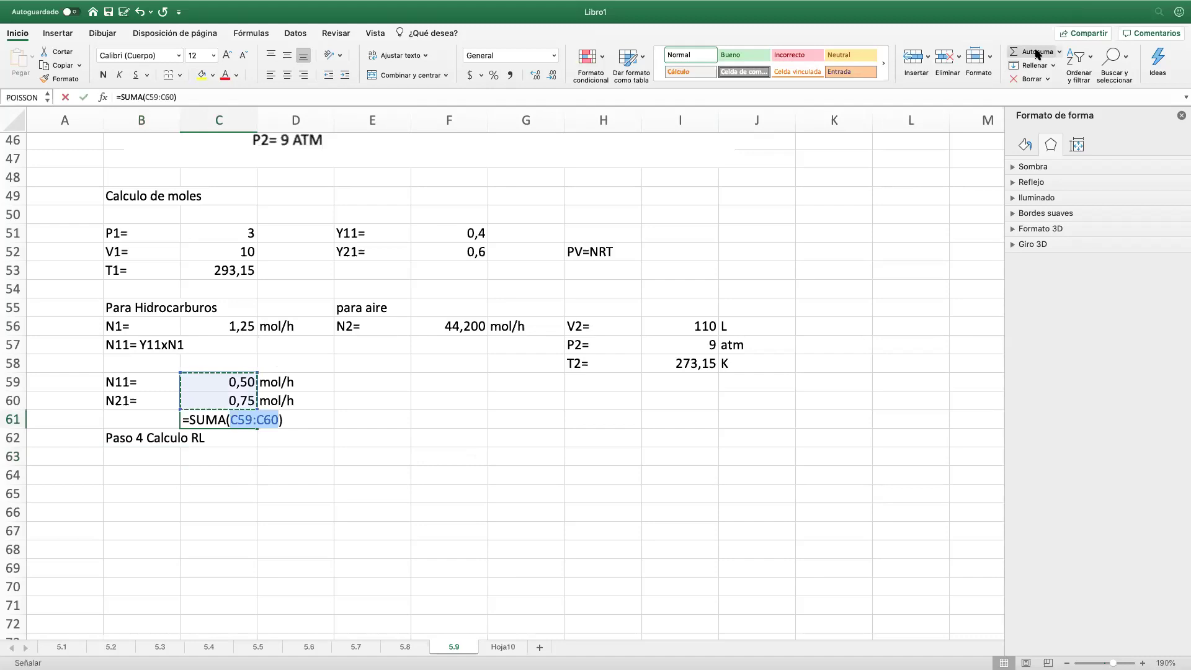
key(Return)
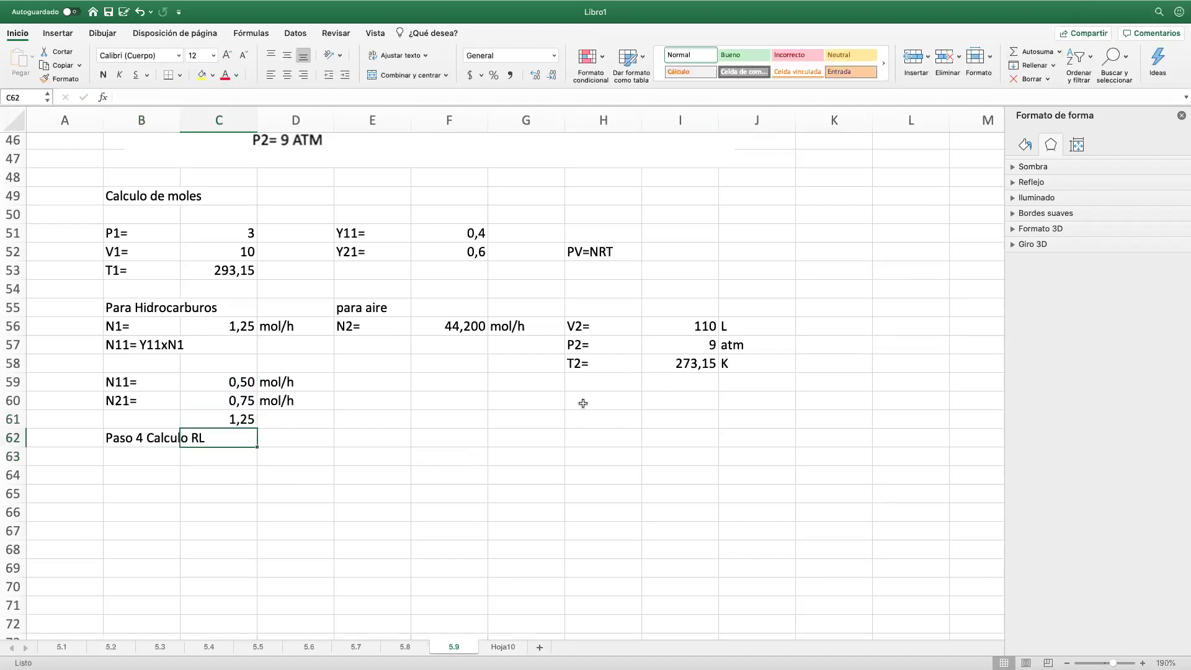
Step: Check the air stream's components in the reactor diagram and enter the oxygen label N32= in G60
click(583, 403)
click(529, 399)
scroll(574, 406, up, 5)
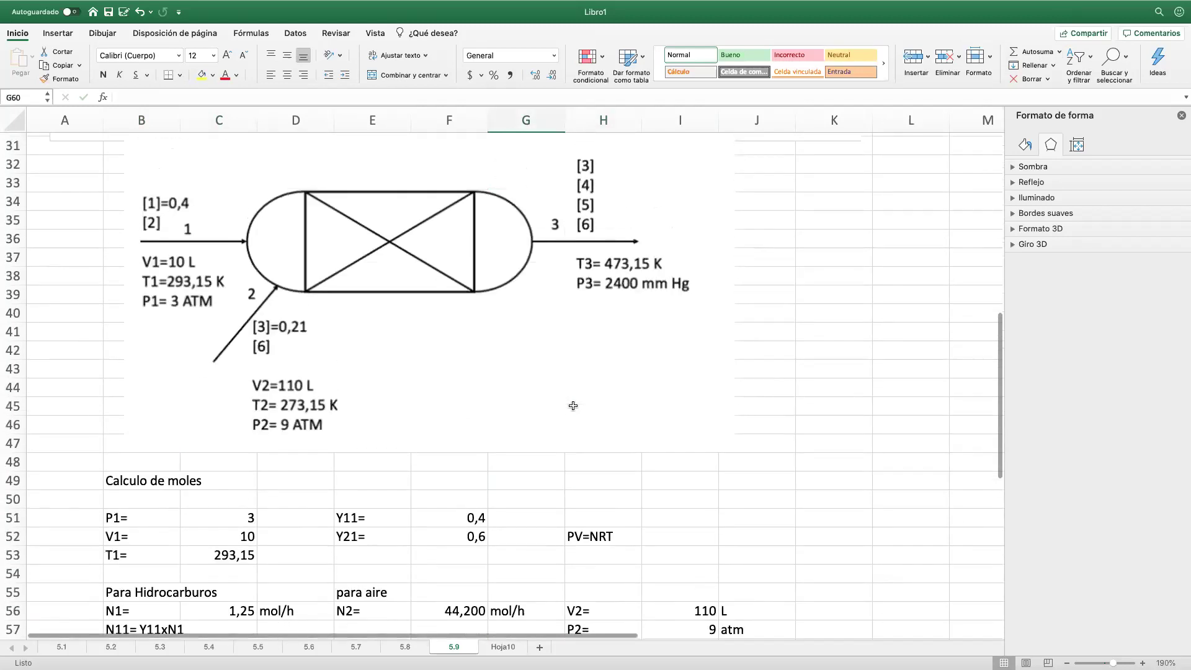
scroll(573, 405, down, 3)
scroll(573, 406, down, 3)
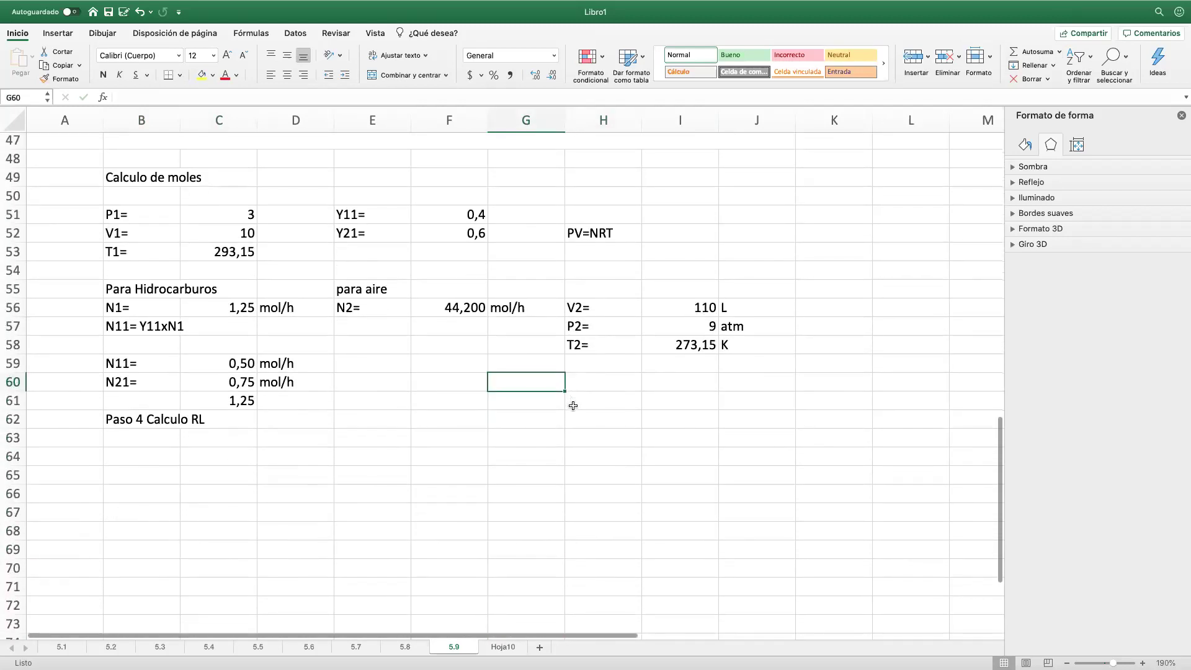
text(N)
scroll(573, 405, up, 3)
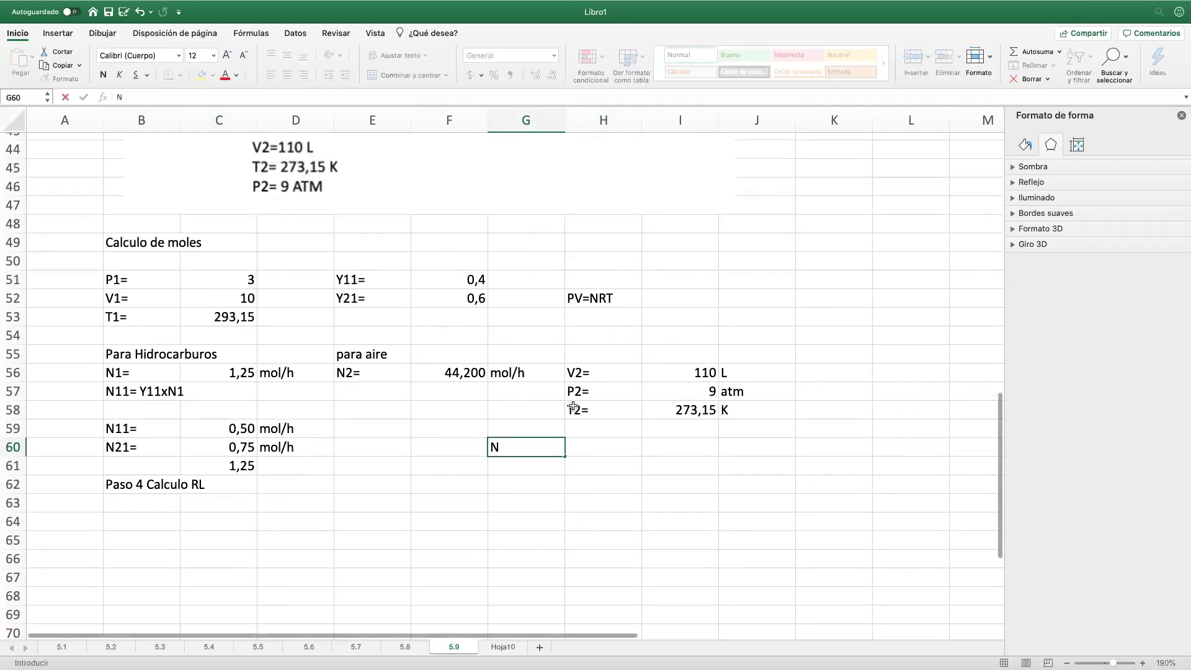
scroll(573, 405, up, 1)
scroll(573, 406, down, 1)
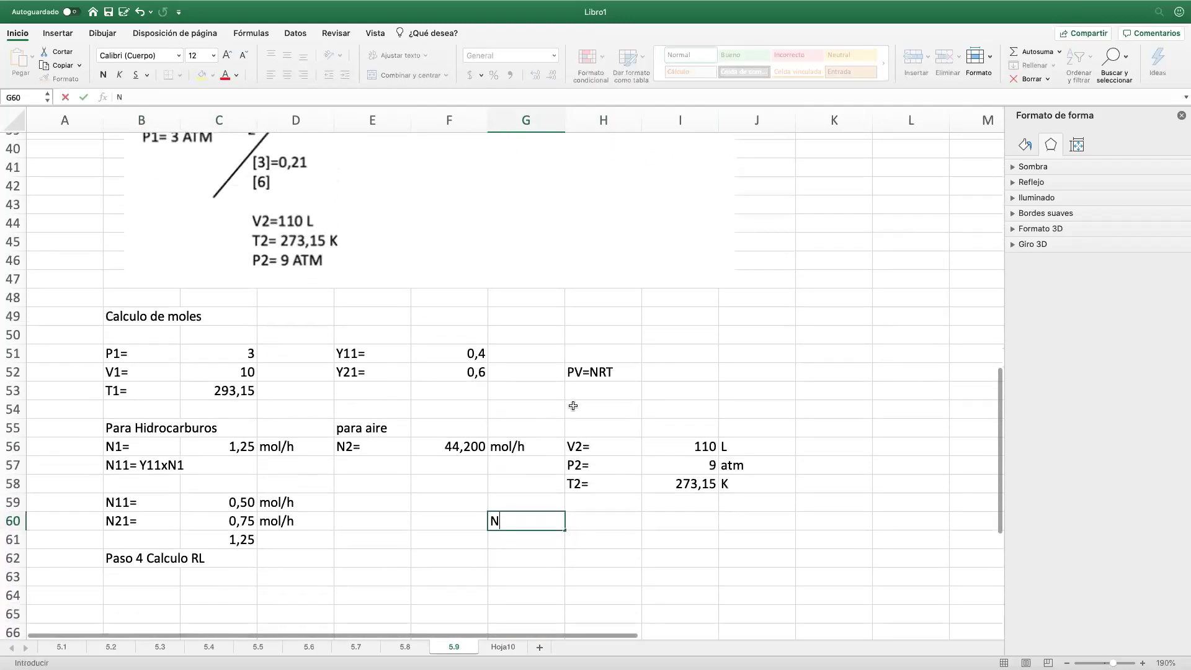
text(32=)
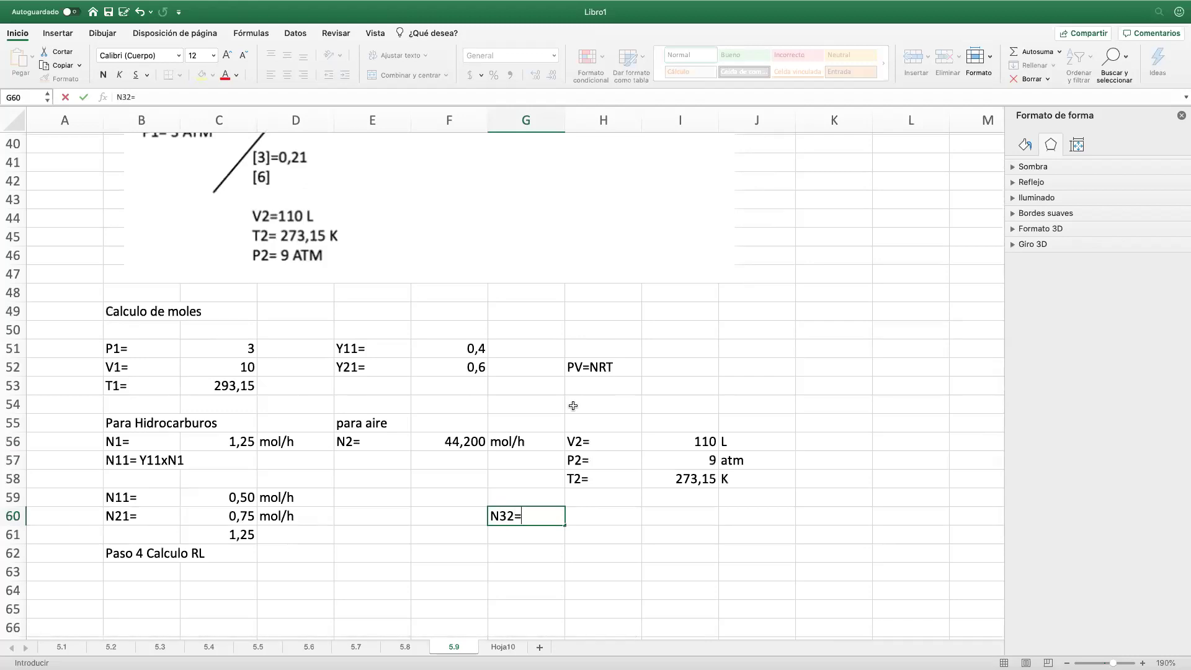
key(Tab)
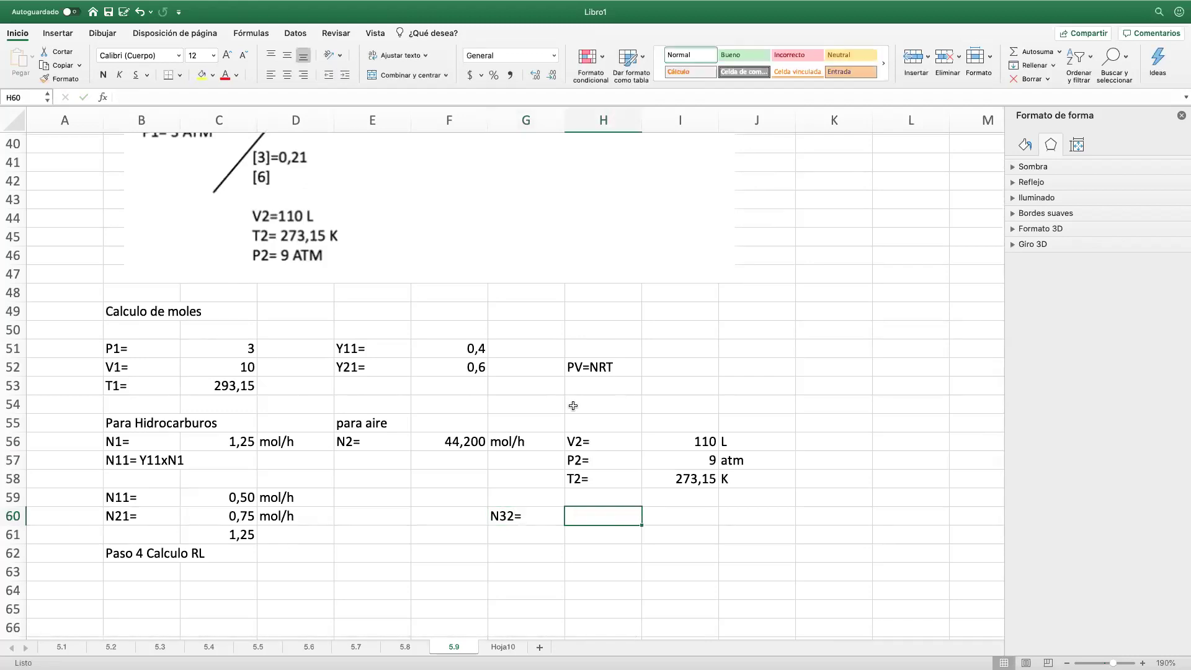
Step: Calculate the oxygen moles N32 in H60 as 0,21 times the total air moles in F56
text(+)
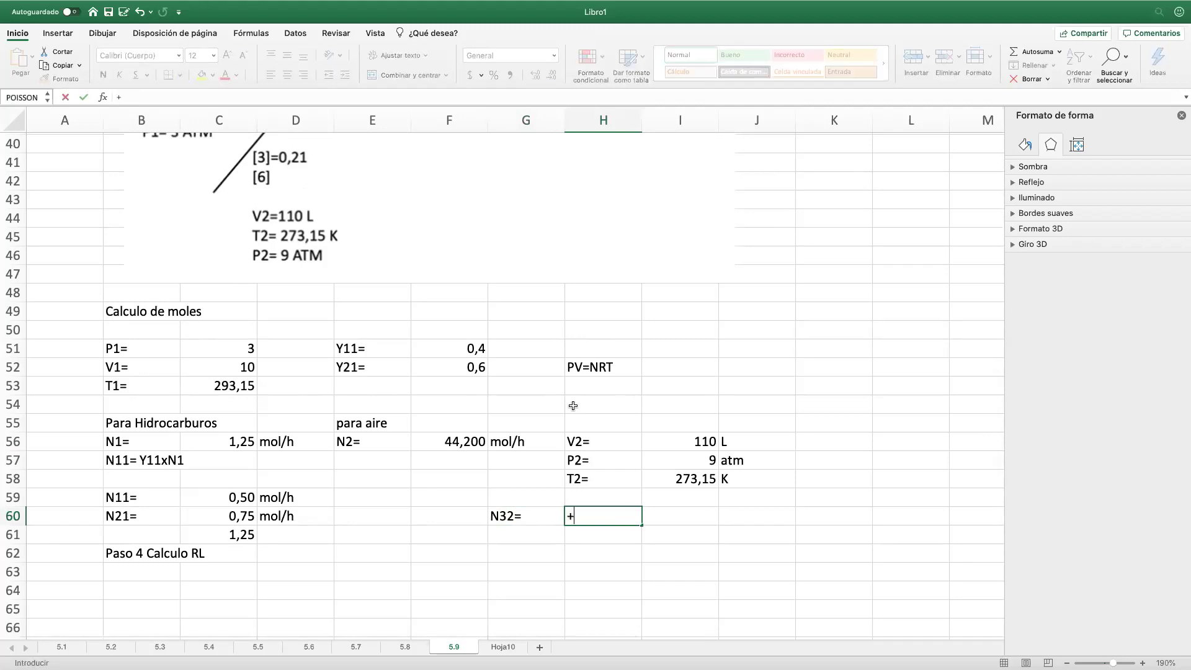
text(,21*)
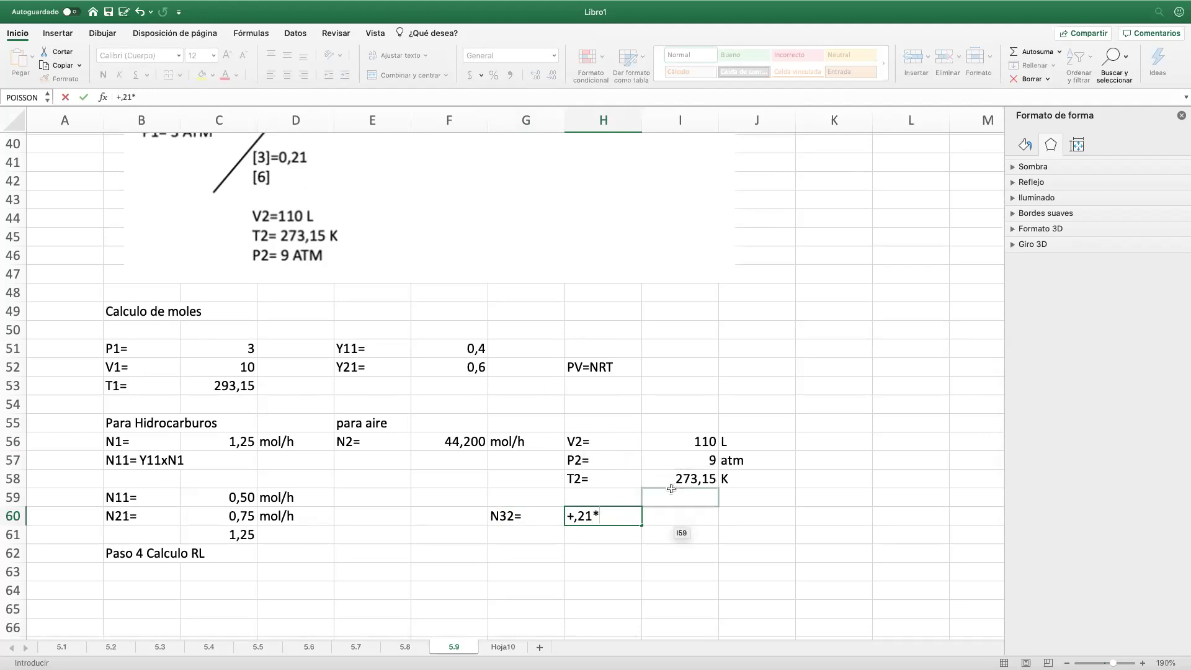
click(475, 444)
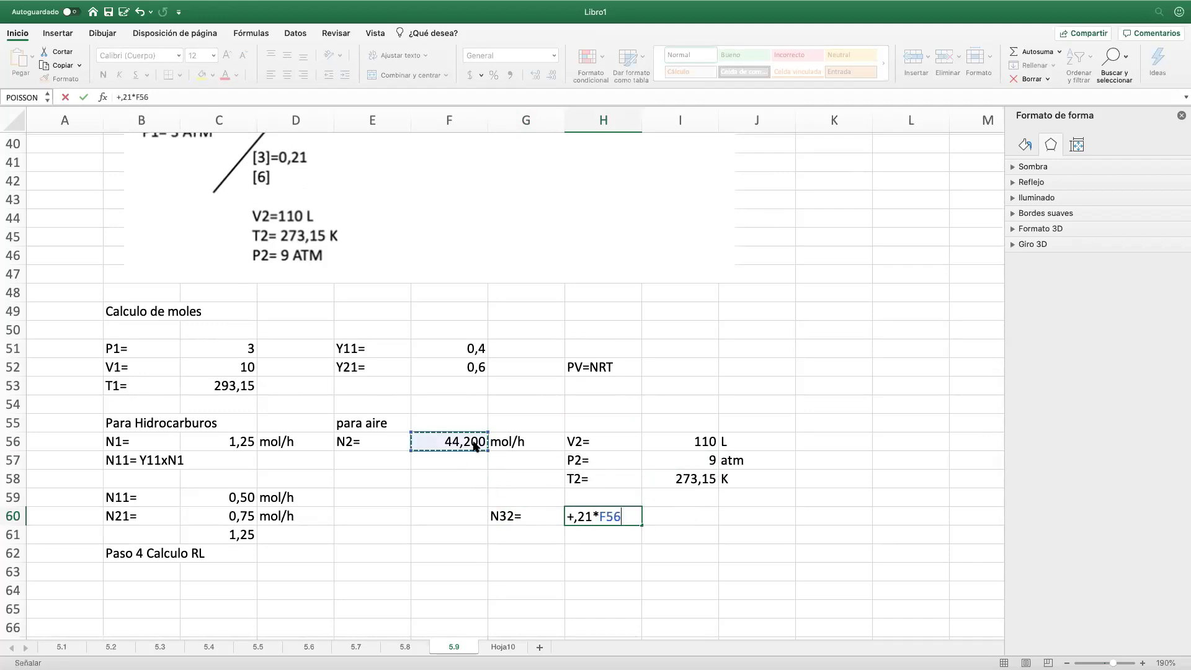
key(Return)
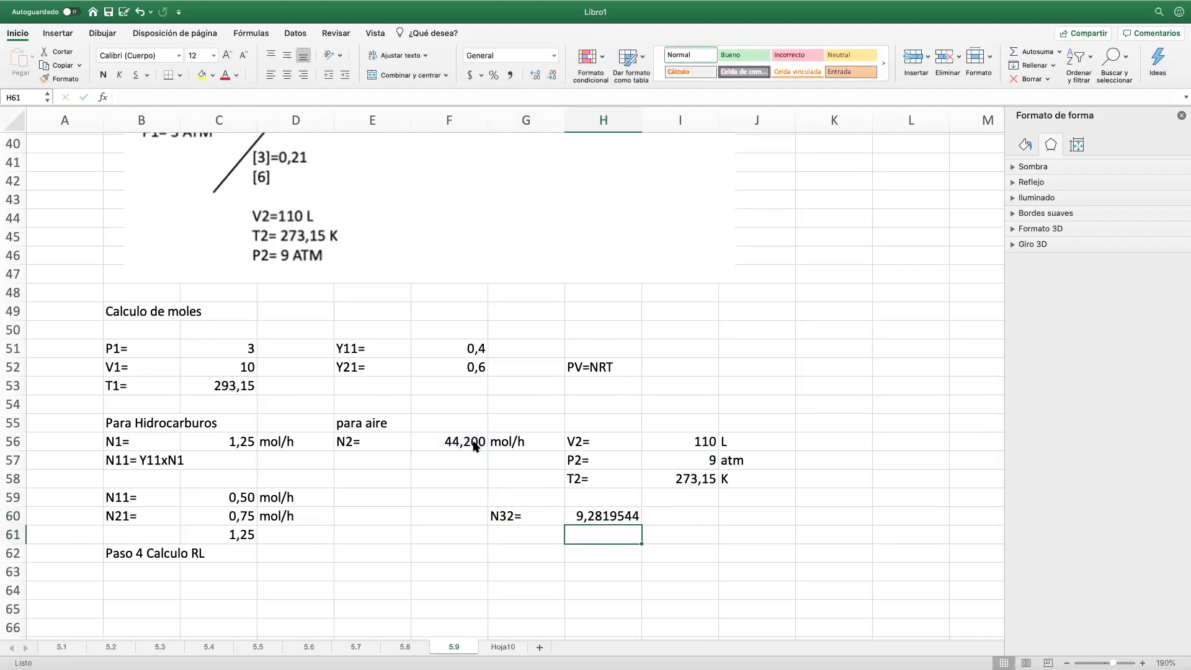
Step: Enter the nitrogen label N62= in G61 and calculate its moles in H61 as F56-H60
click(507, 537)
text(N)
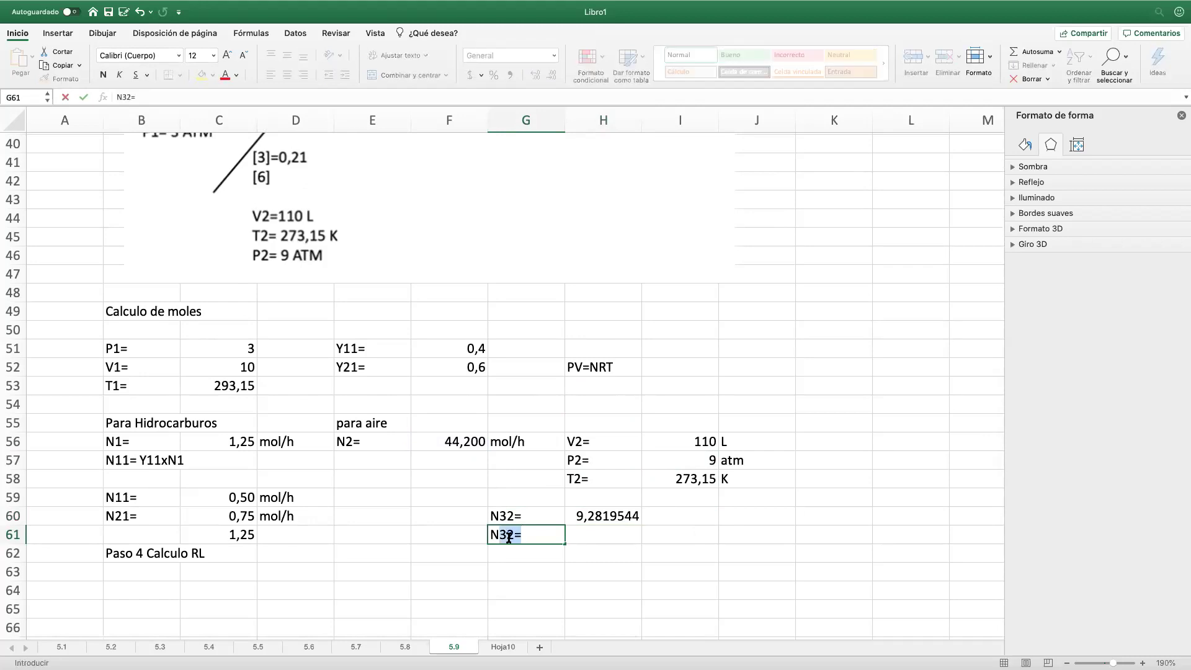
text(6)
key(Tab)
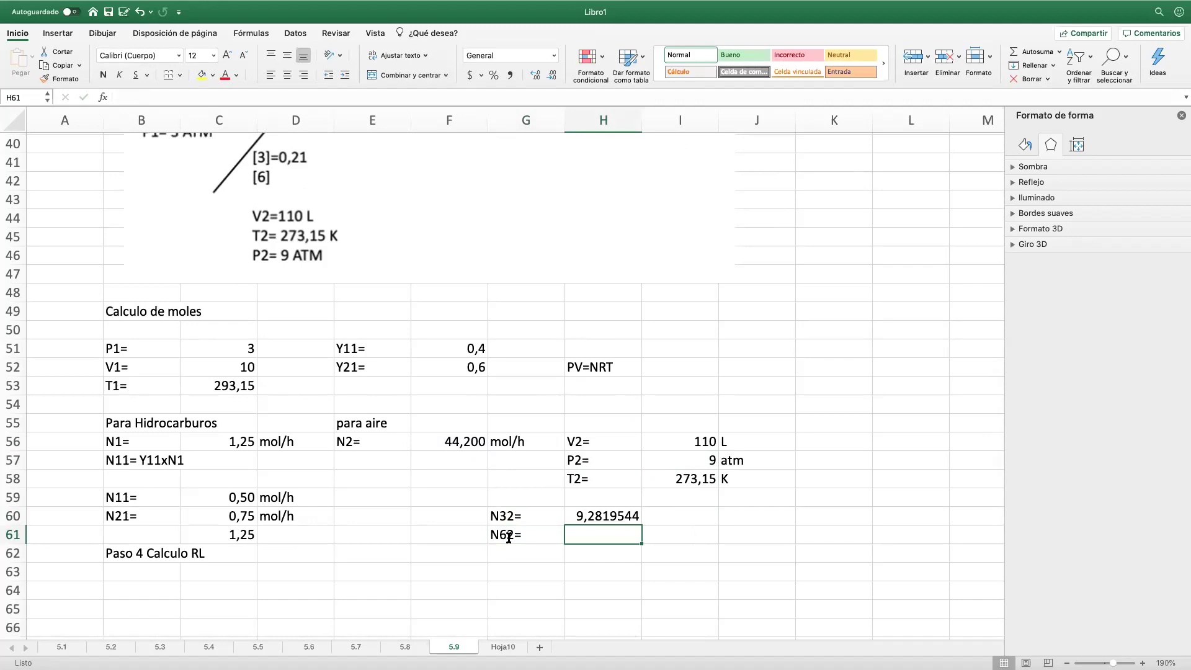
text(+)
click(444, 443)
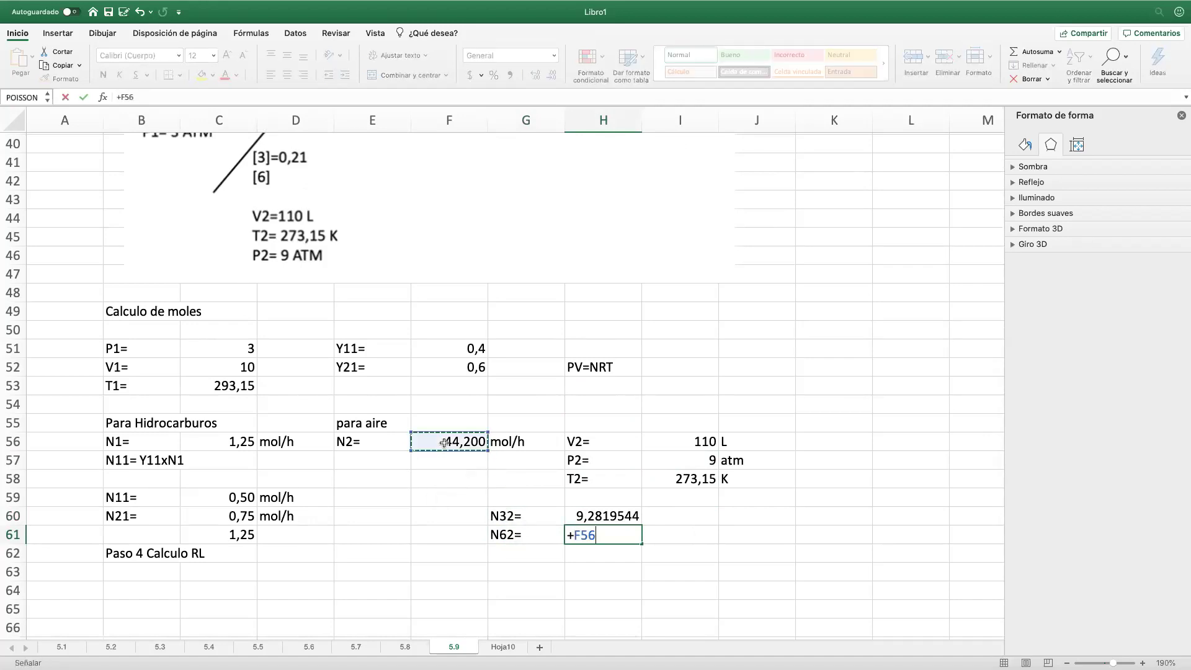
text(-)
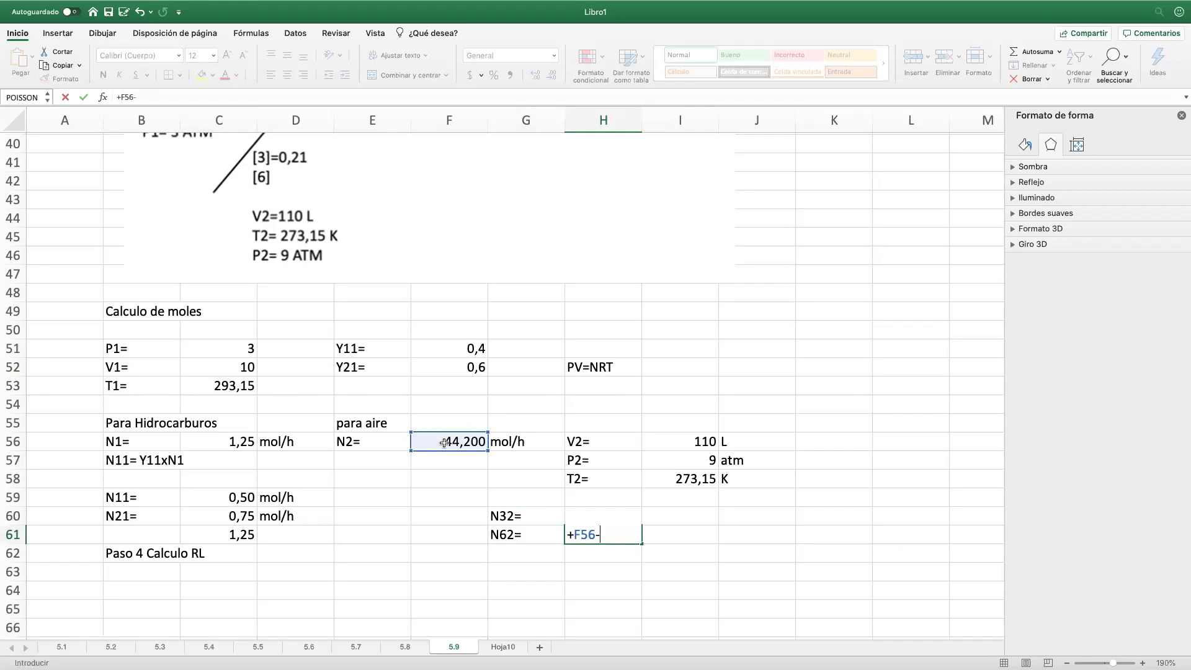
click(611, 503)
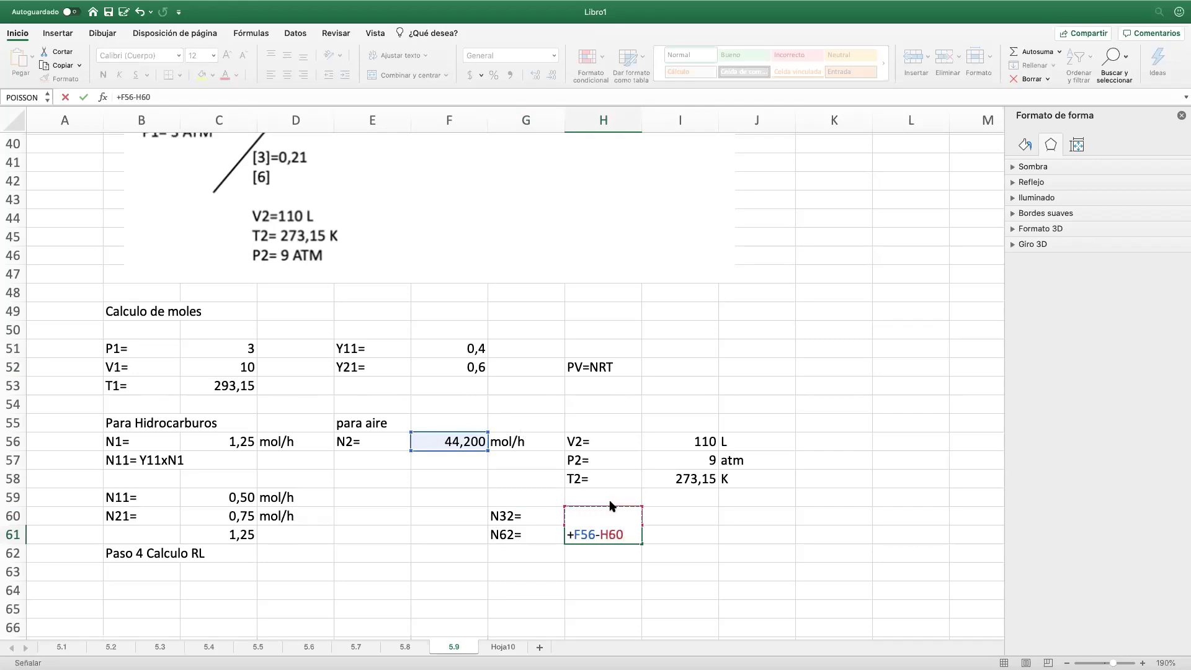
key(Return)
Step: Show the N32 result in H60 with two decimals and select the N62 result cell H61
click(620, 518)
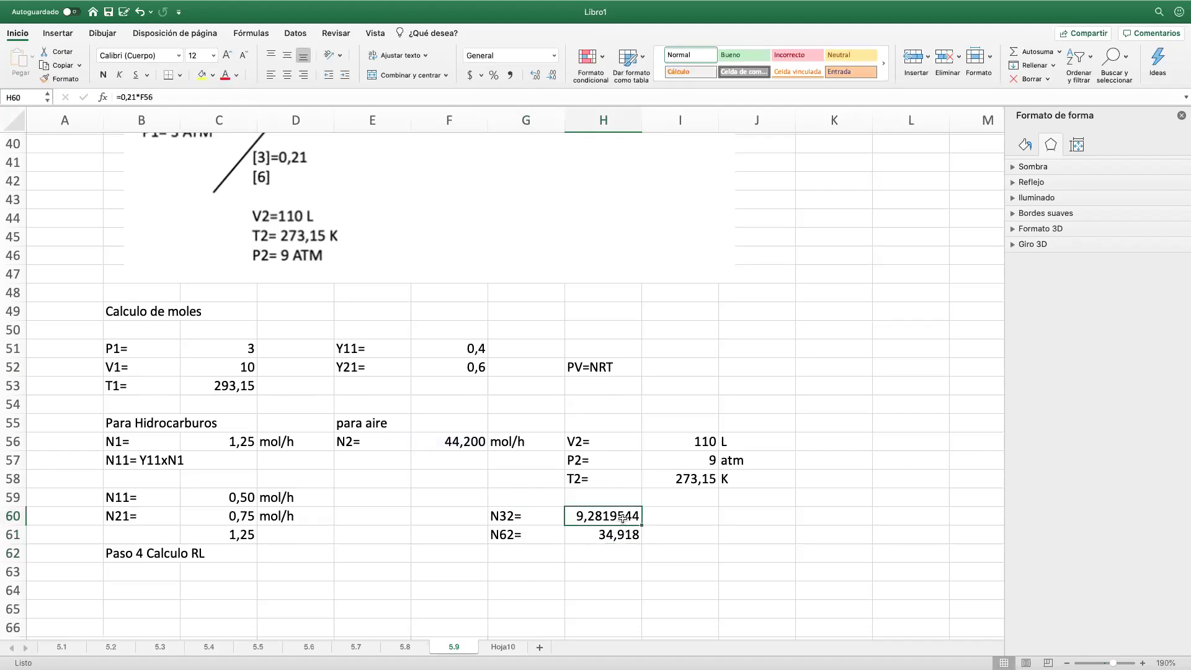
click(551, 75)
click(552, 76)
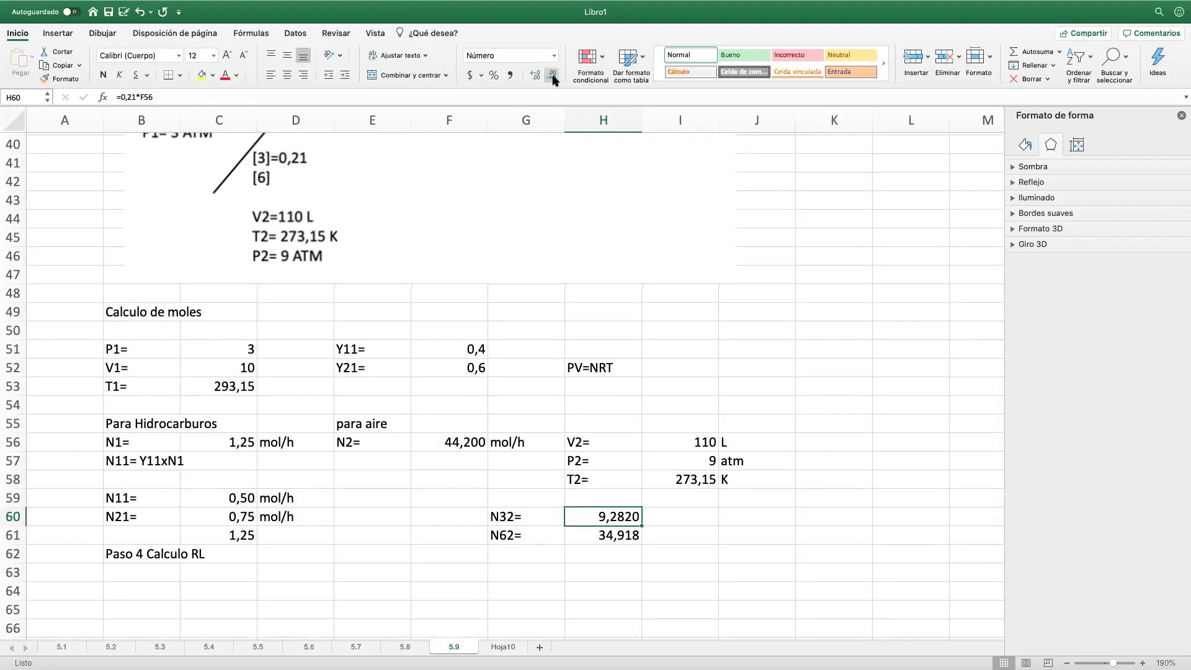
click(552, 76)
click(552, 77)
key(Down)
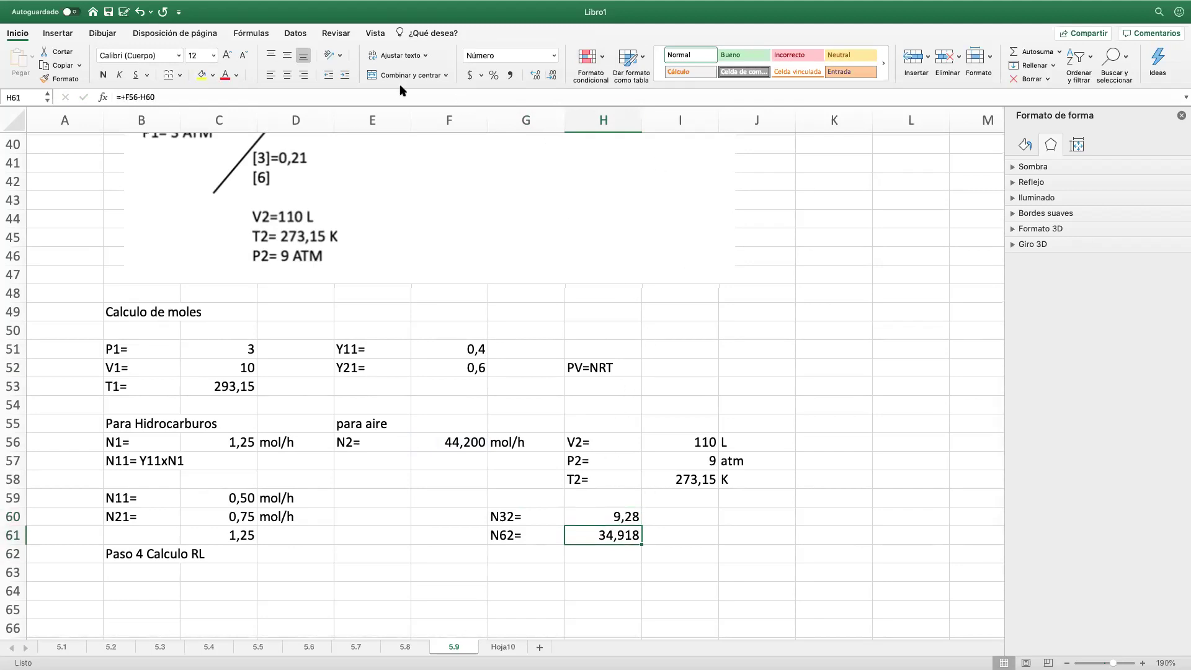
Step: Show the N62 result in H61 with two decimals and enter the unit mol/h in I60 and I61
click(552, 77)
click(679, 581)
click(676, 519)
text(mo)
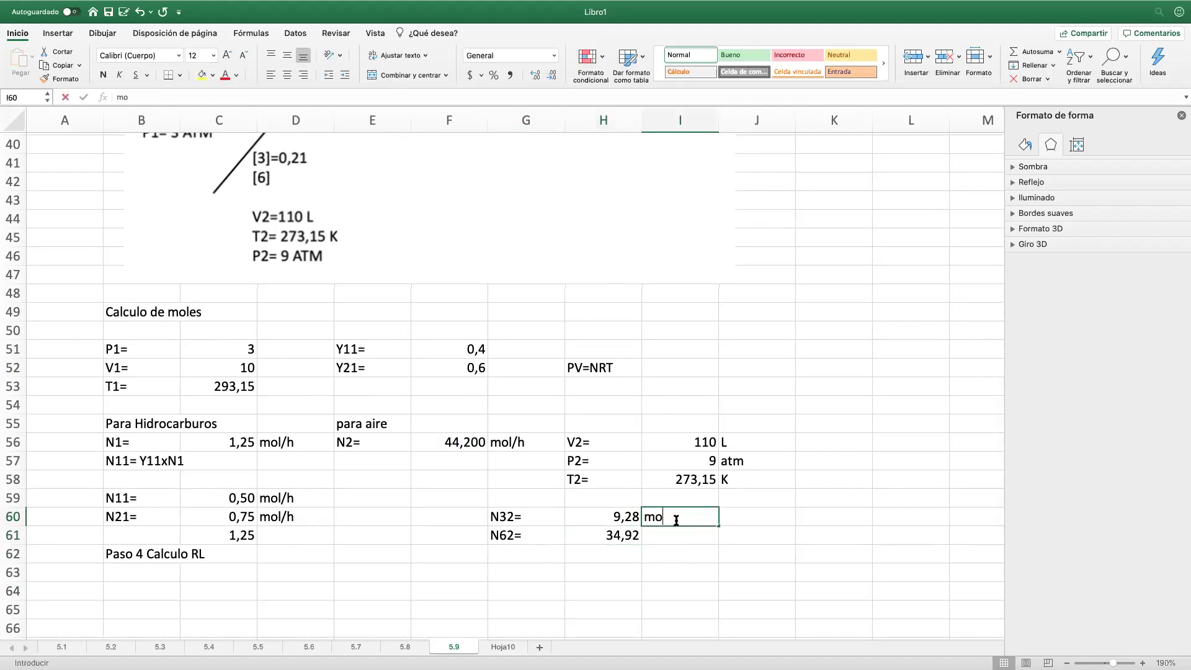
text(l/h)
key(Return)
text(mi)
key(BackSpace)
text(ol)
key(Return)
click(620, 613)
Step: Compare the calculated stream moles with the inlet data in the reactor diagram
scroll(526, 574, up, 3)
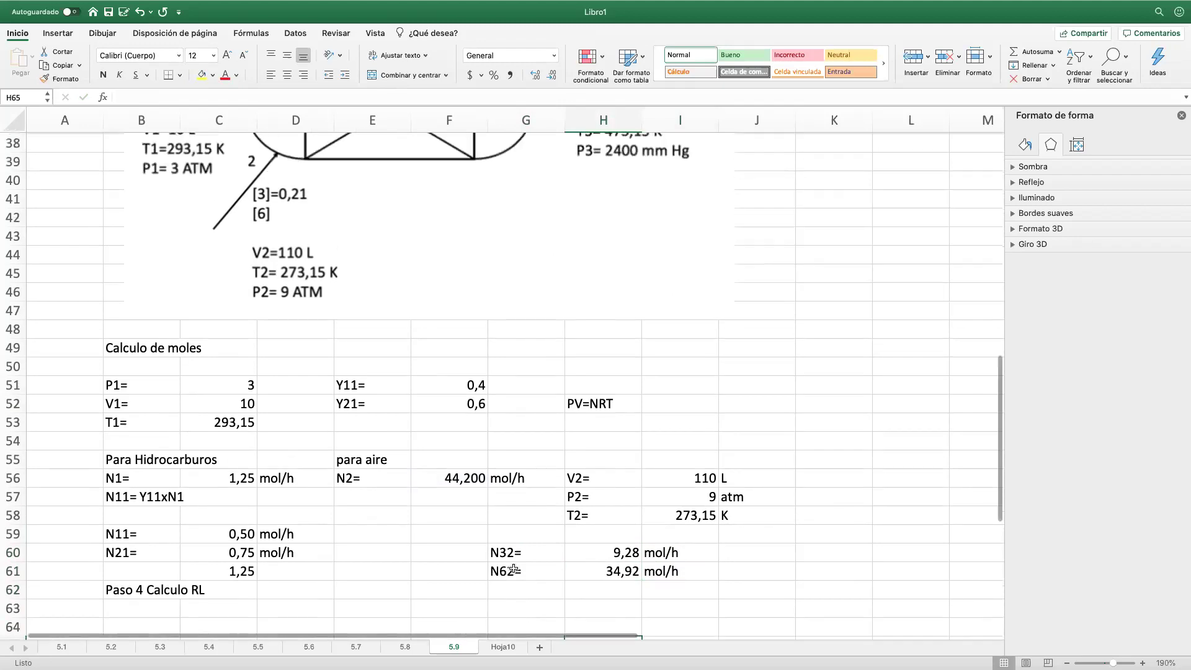
scroll(574, 563, down, 3)
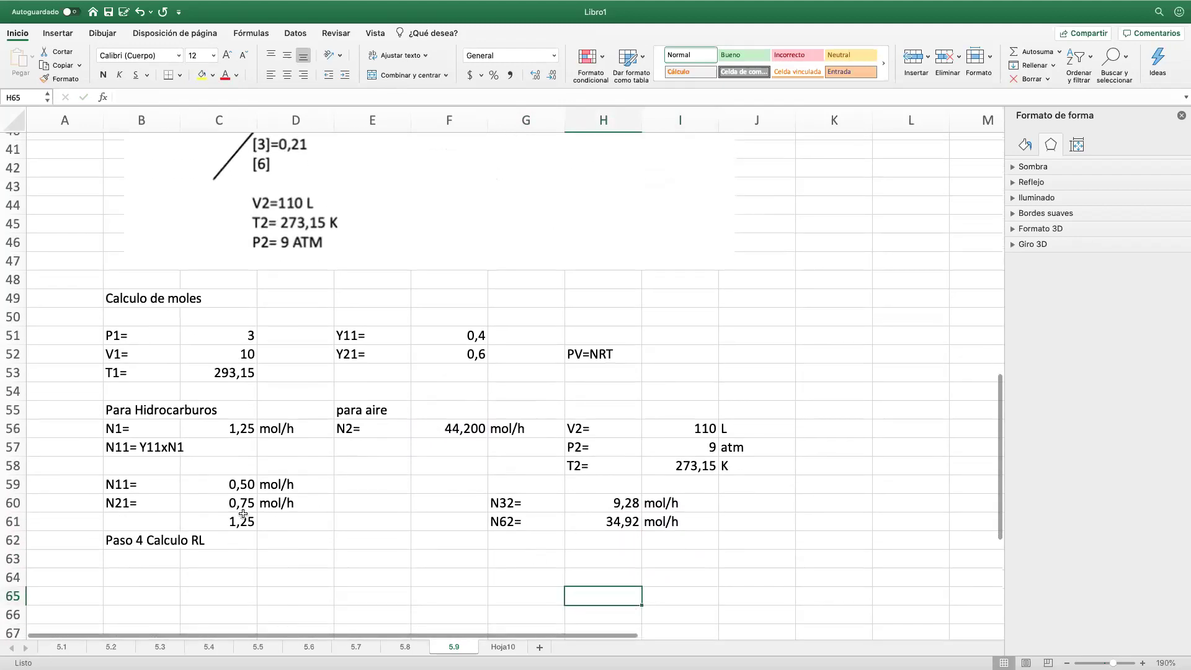
scroll(273, 472, up, 3)
scroll(275, 475, up, 4)
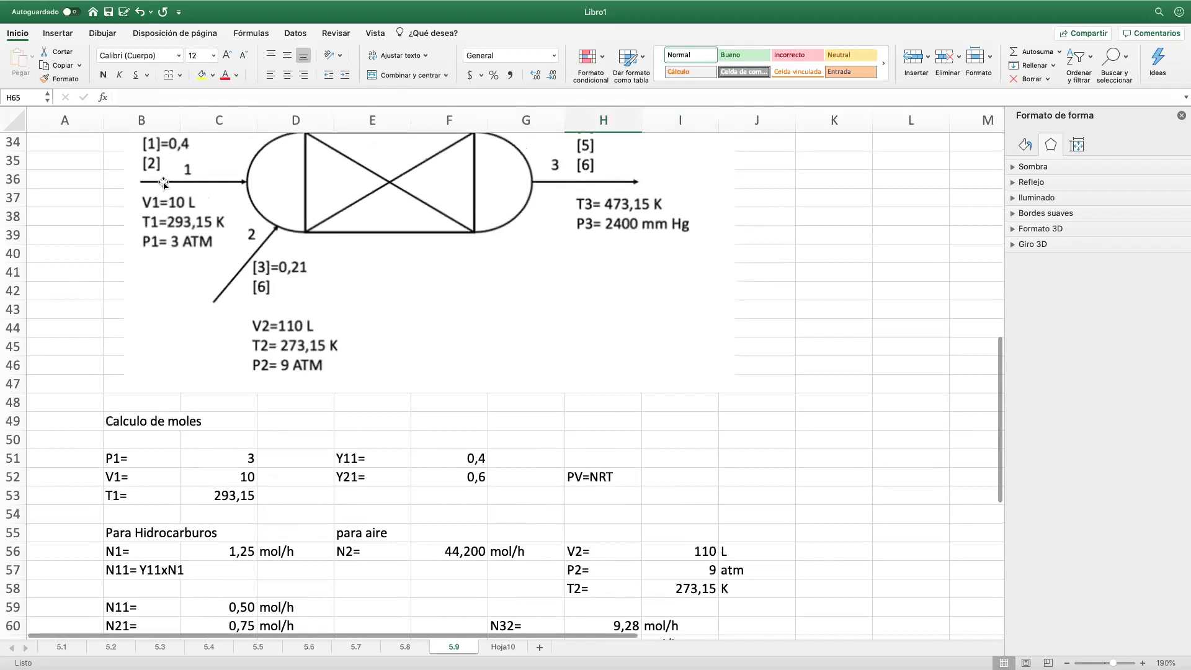
scroll(288, 260, down, 2)
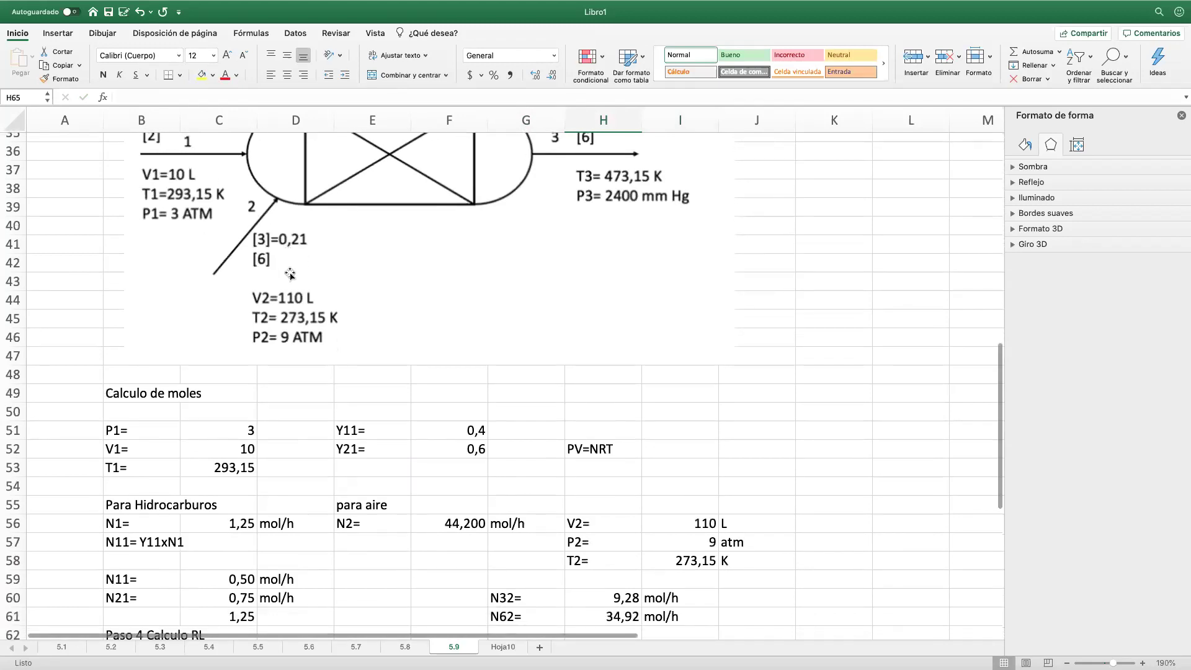
scroll(406, 491, down, 9)
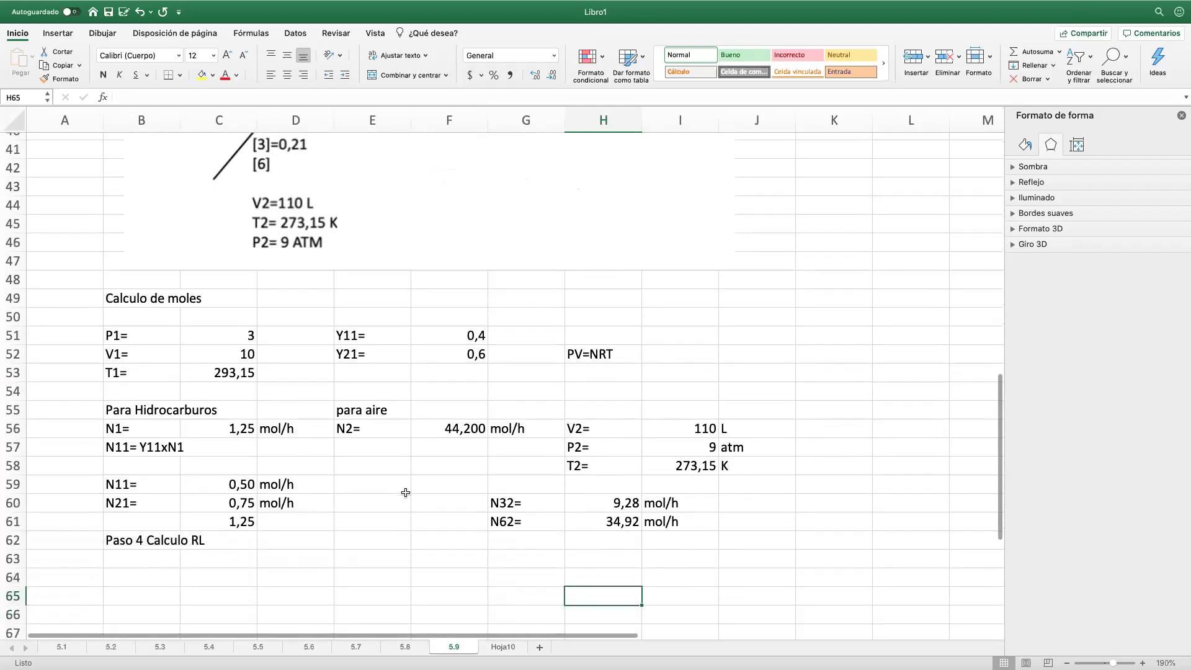
scroll(366, 409, up, 6)
scroll(350, 381, up, 3)
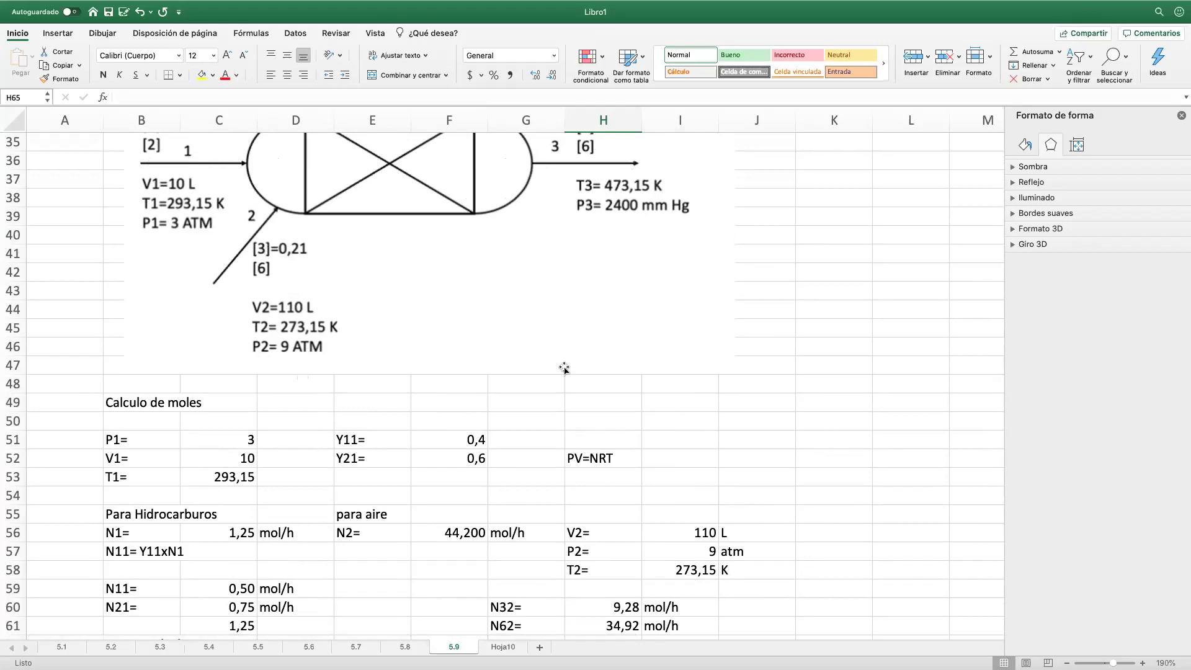
scroll(567, 370, down, 5)
Step: Select B64 below the Paso 4 Calculo RL heading and review the solution strategy, nomenclature table and reactor diagram
drag(372, 133, 372, 421)
click(225, 412)
click(164, 403)
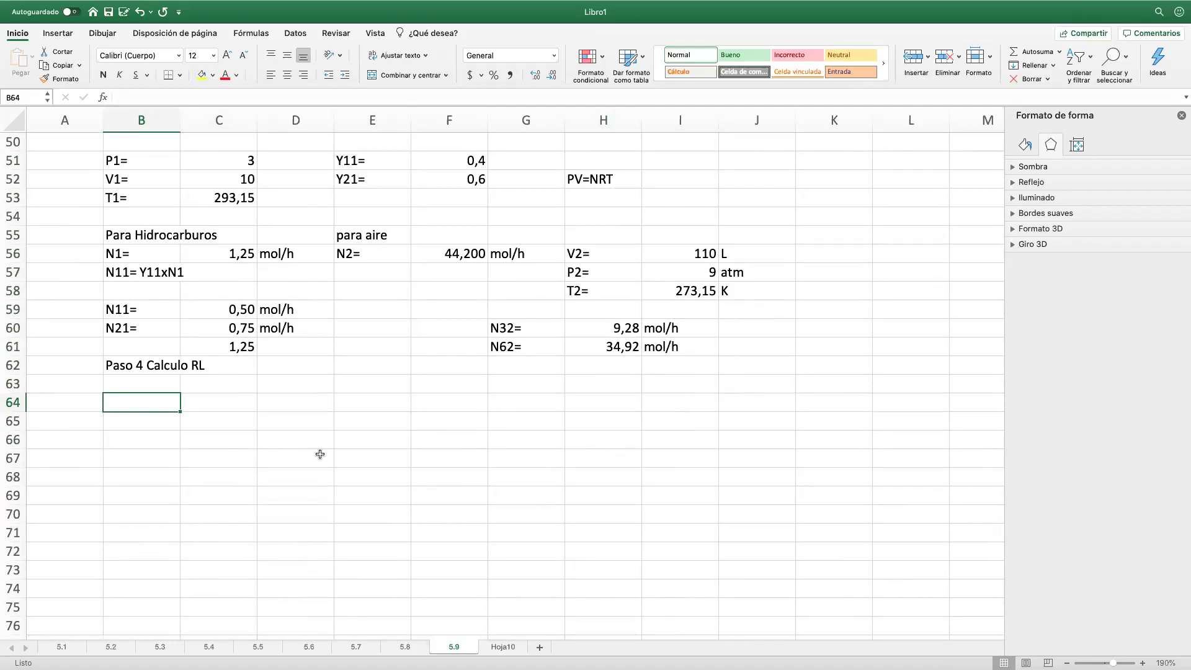
scroll(320, 454, right, 2)
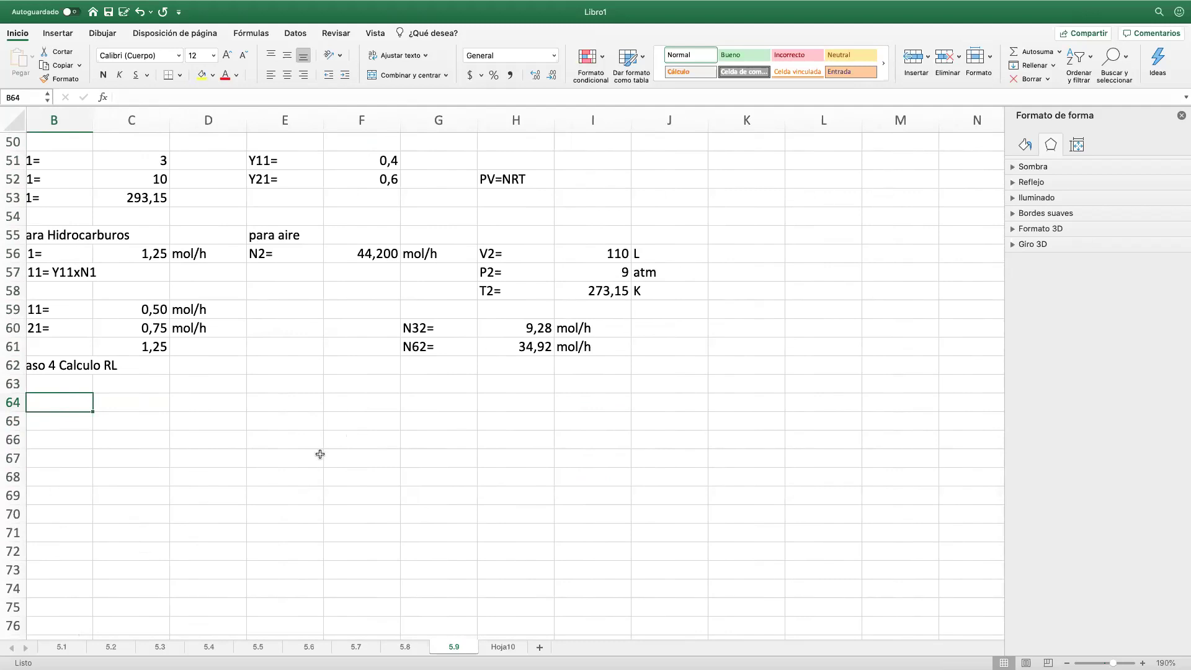
scroll(320, 452, left, 2)
scroll(320, 452, up, 1)
scroll(329, 457, up, 10)
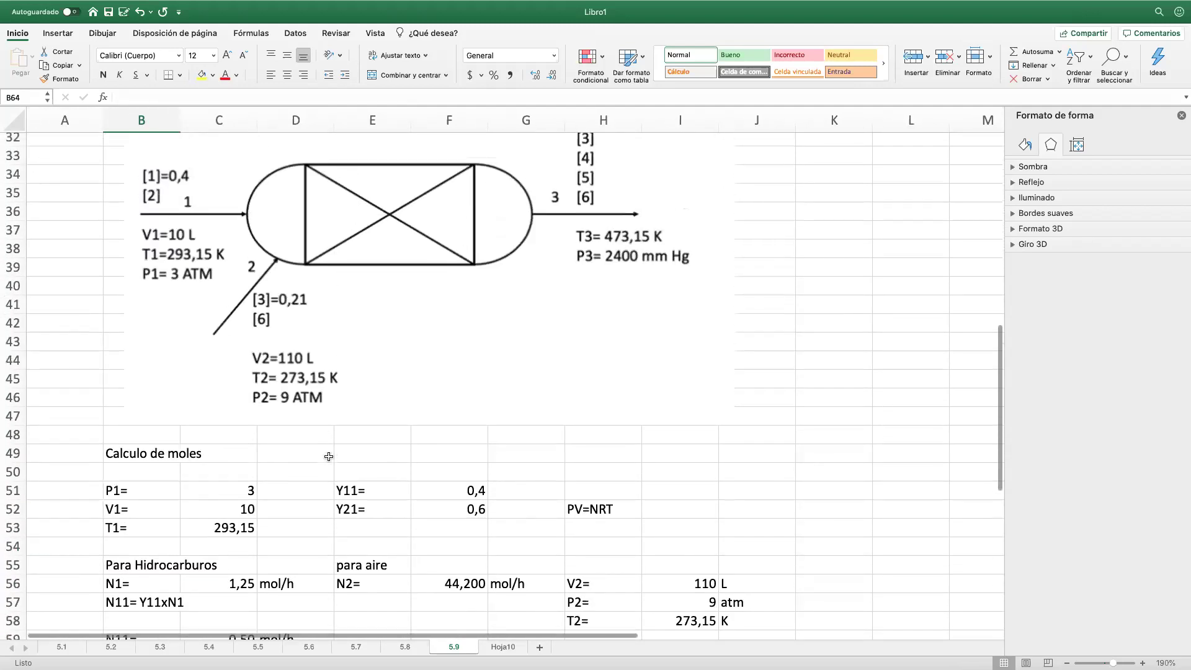
scroll(329, 459, up, 7)
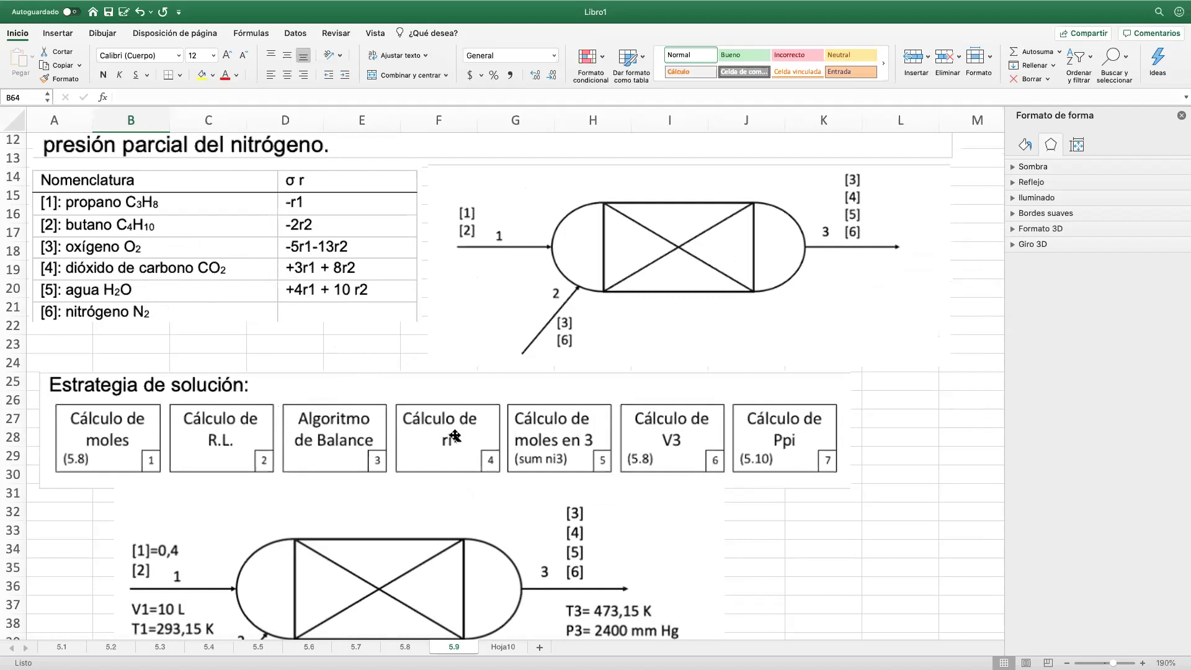
scroll(453, 436, down, 2)
scroll(451, 436, down, 15)
scroll(434, 428, up, 3)
scroll(156, 420, up, 12)
scroll(190, 424, down, 3)
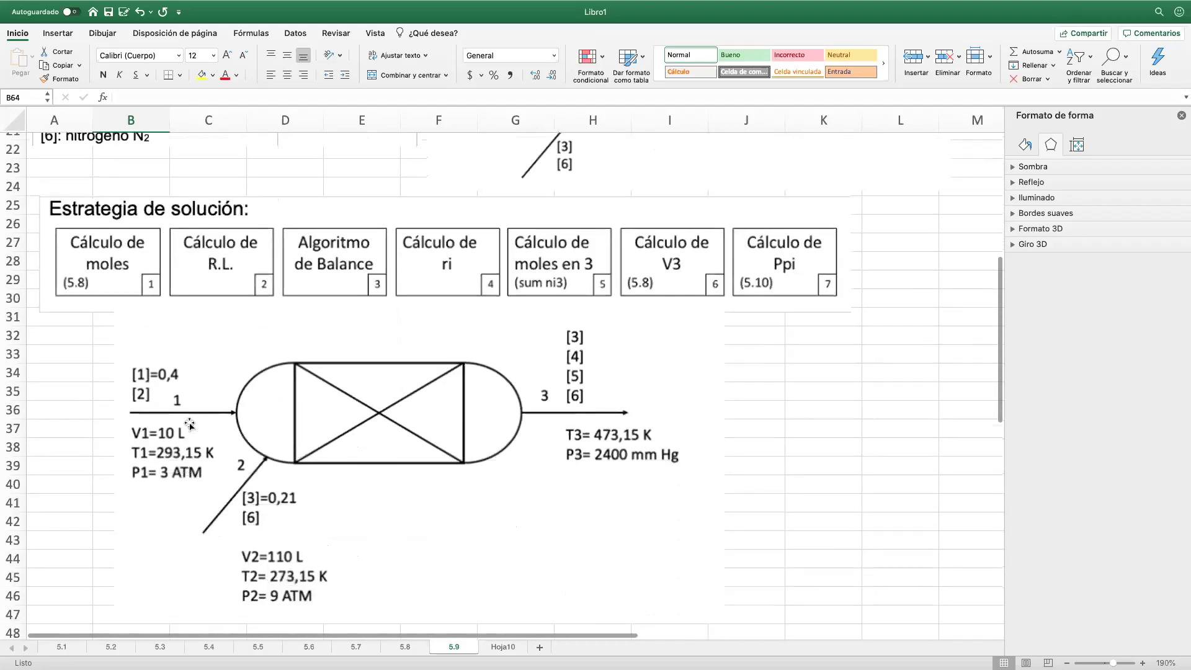
scroll(189, 424, down, 1)
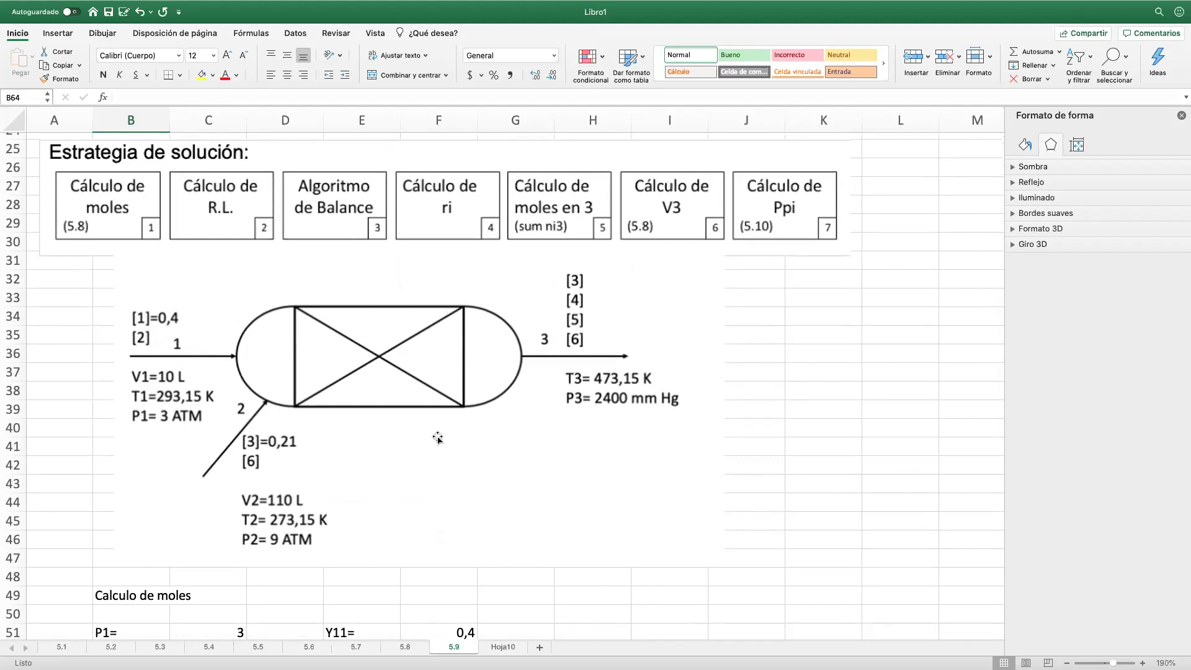
Step: Enter the balance label B al [1] in B64 under the Paso 4 Calculo RL heading
scroll(438, 438, down, 10)
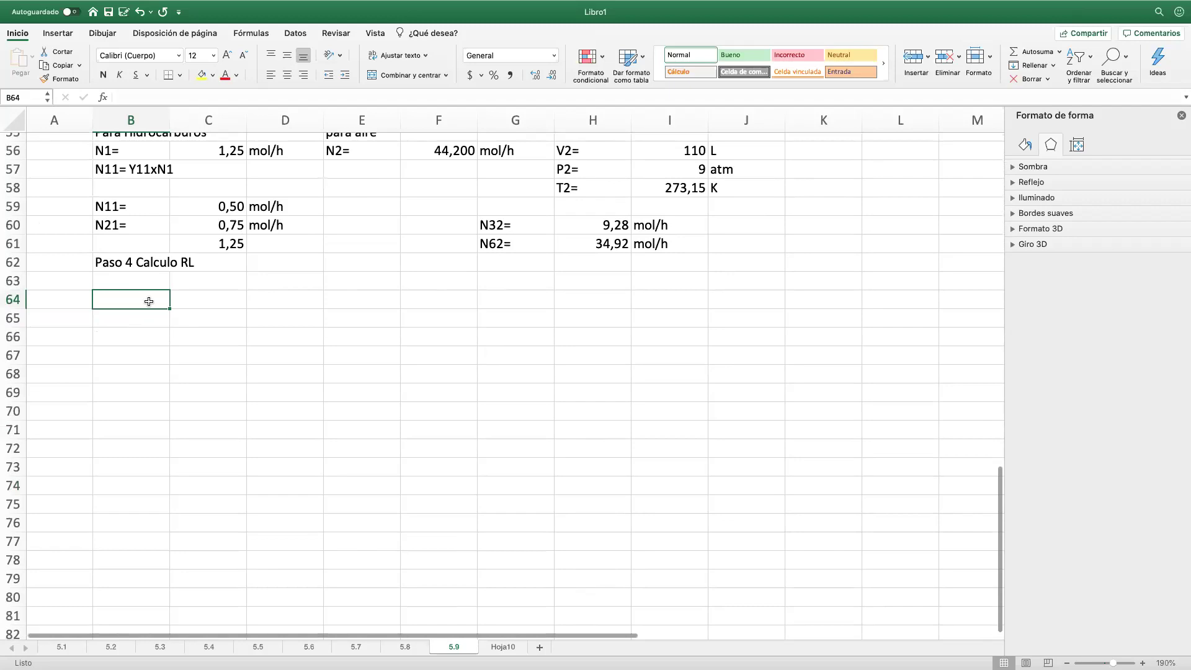
text(B al [)
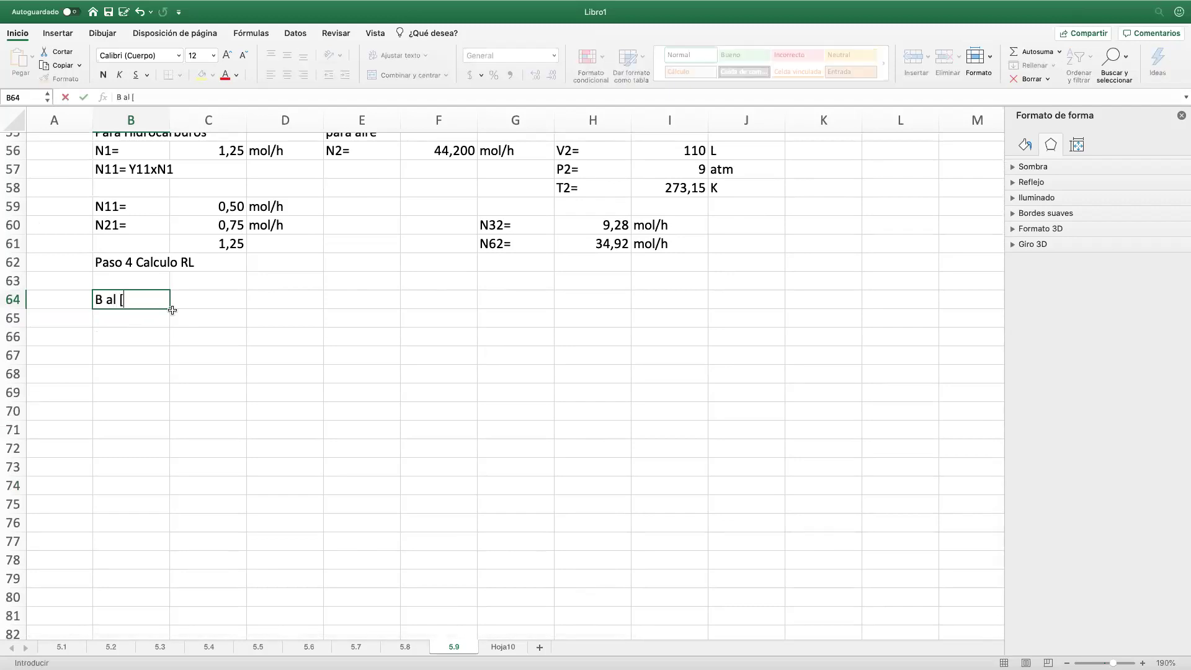
text(1])
key(Tab)
Step: Check propane's stoichiometric term in the nomenclature table and the moles calculated for stream 1
scroll(174, 310, up, 5)
scroll(174, 310, up, 6)
scroll(173, 312, up, 4)
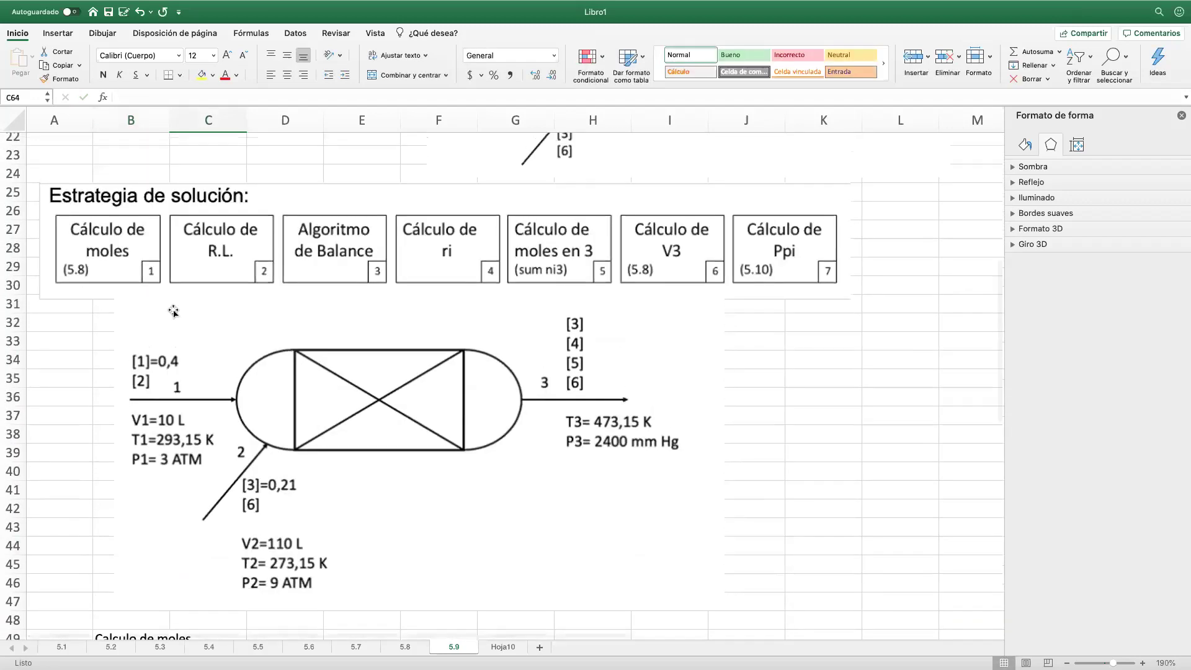
scroll(147, 323, up, 1)
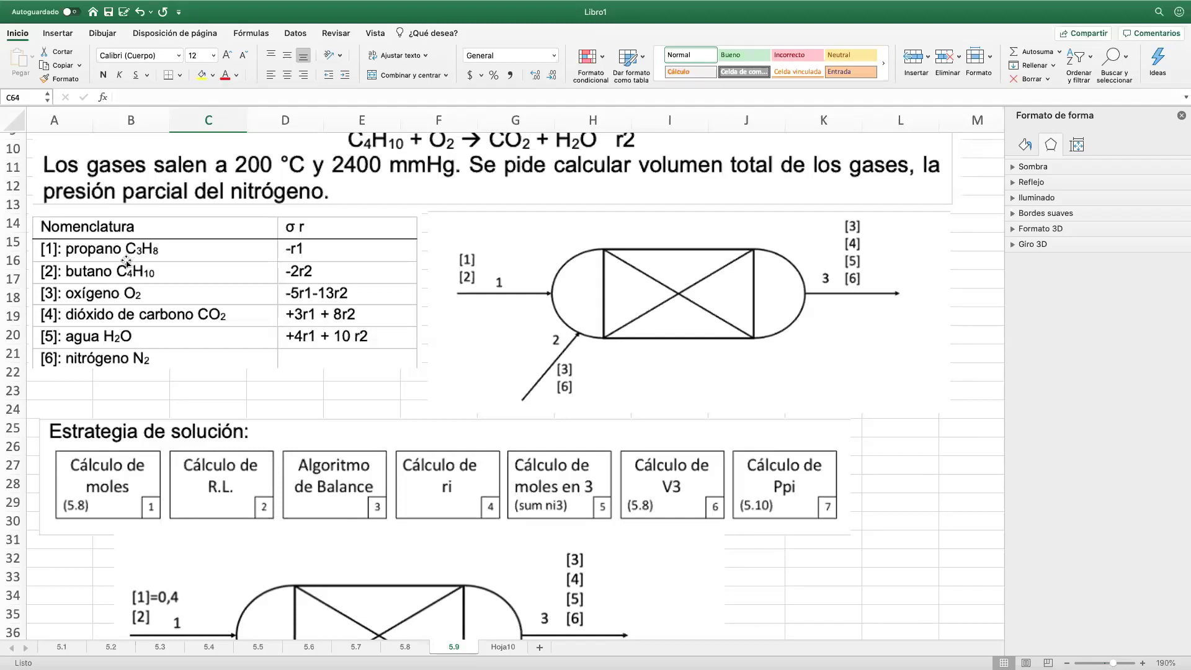
scroll(126, 262, down, 3)
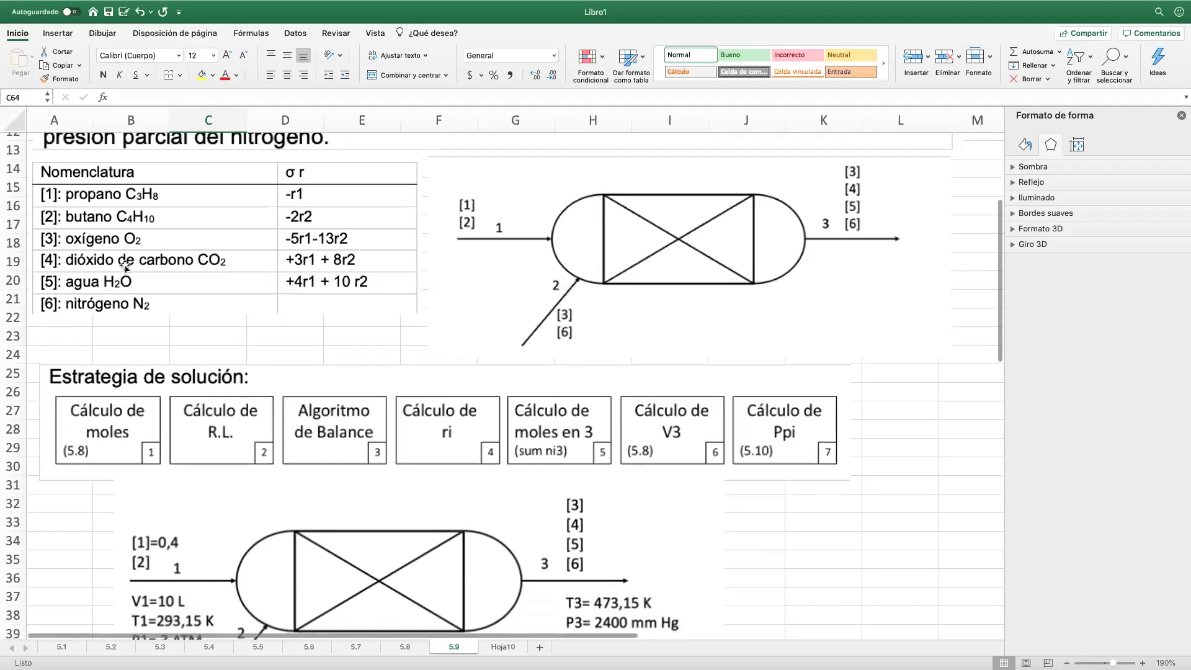
scroll(126, 267, down, 11)
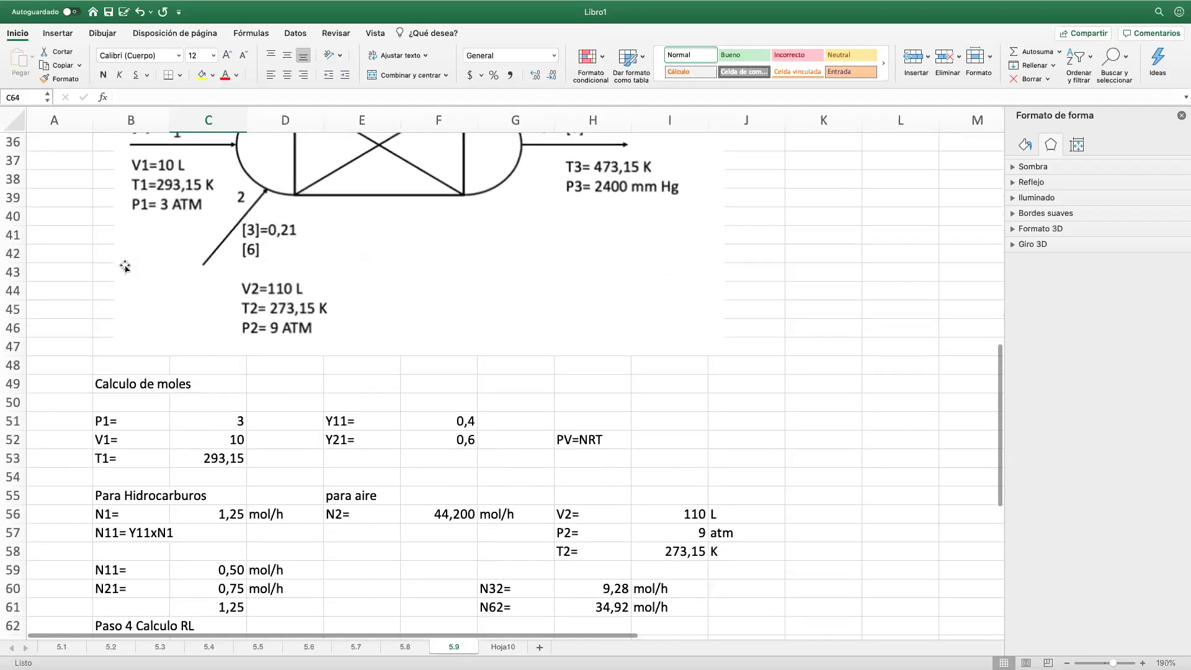
scroll(126, 267, down, 2)
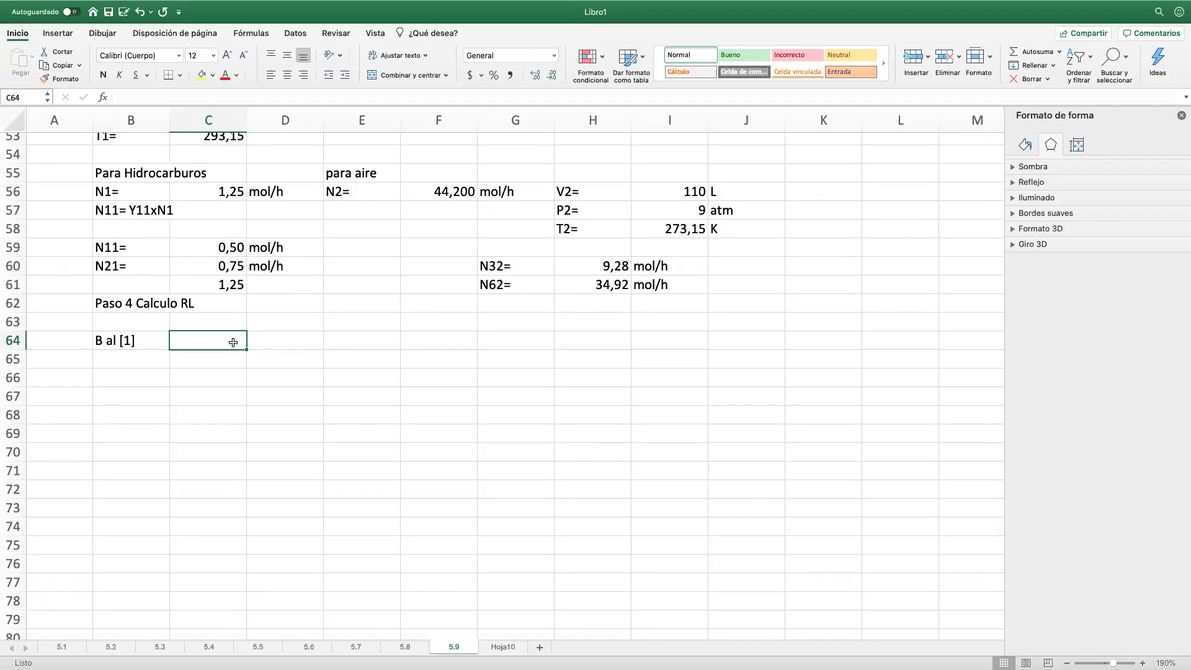
Step: Start the component [1] balance in C64 as 0= 0,5, using the N11 moles
text(0=)
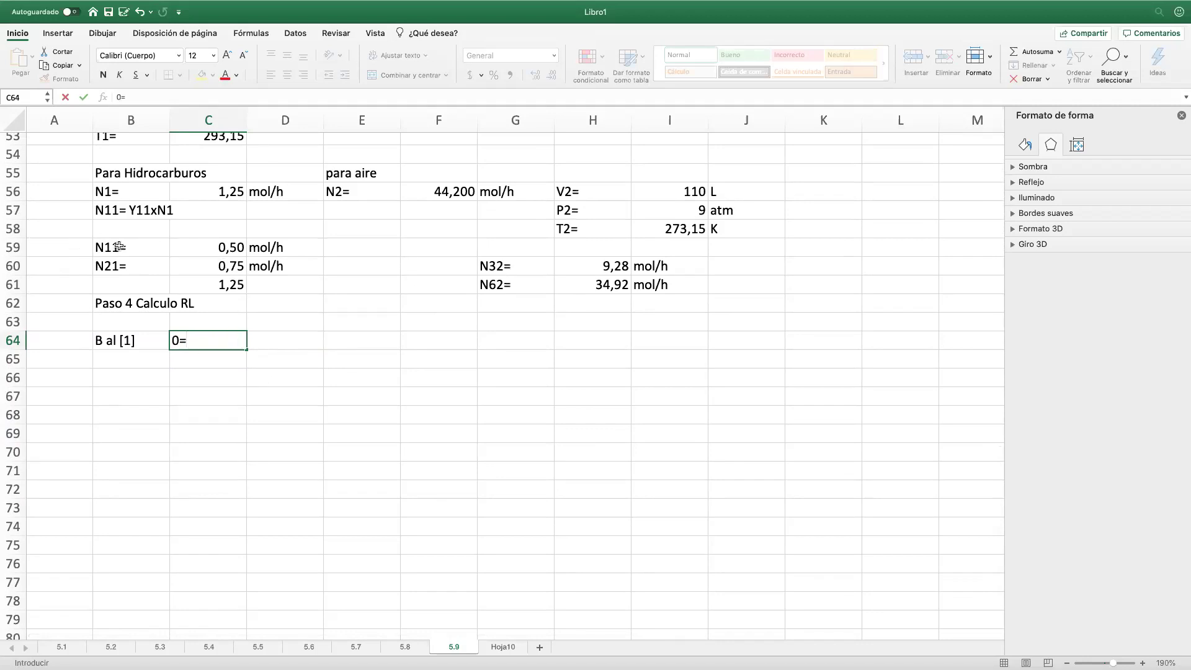
click(225, 247)
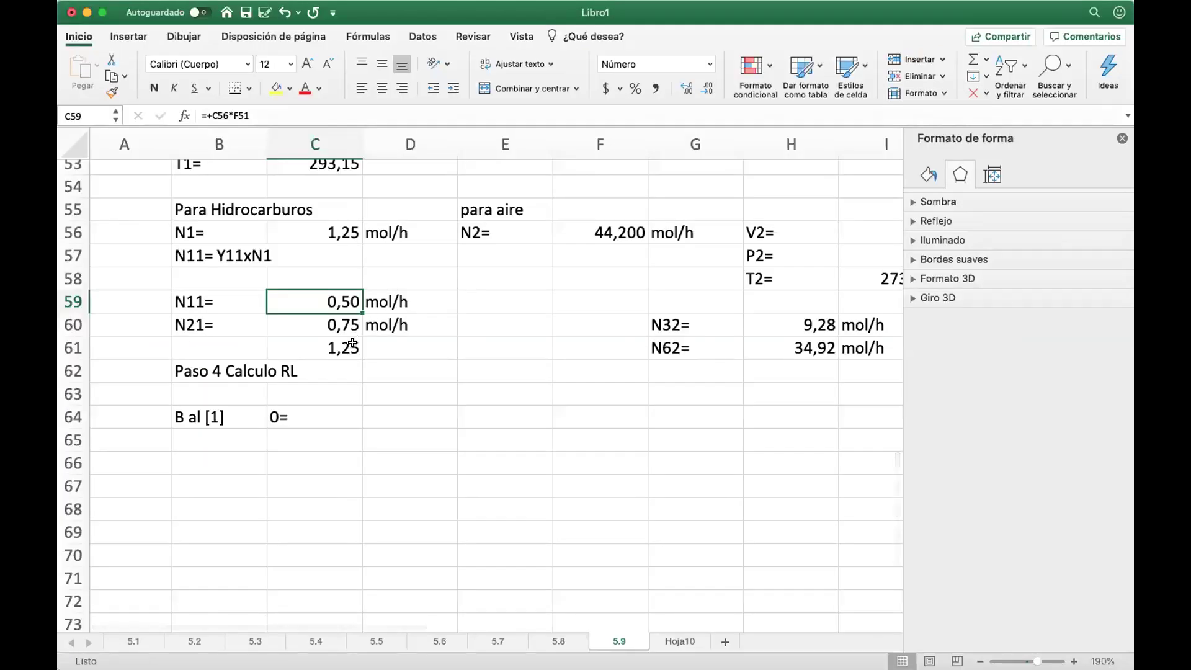
click(103, 15)
click(208, 340)
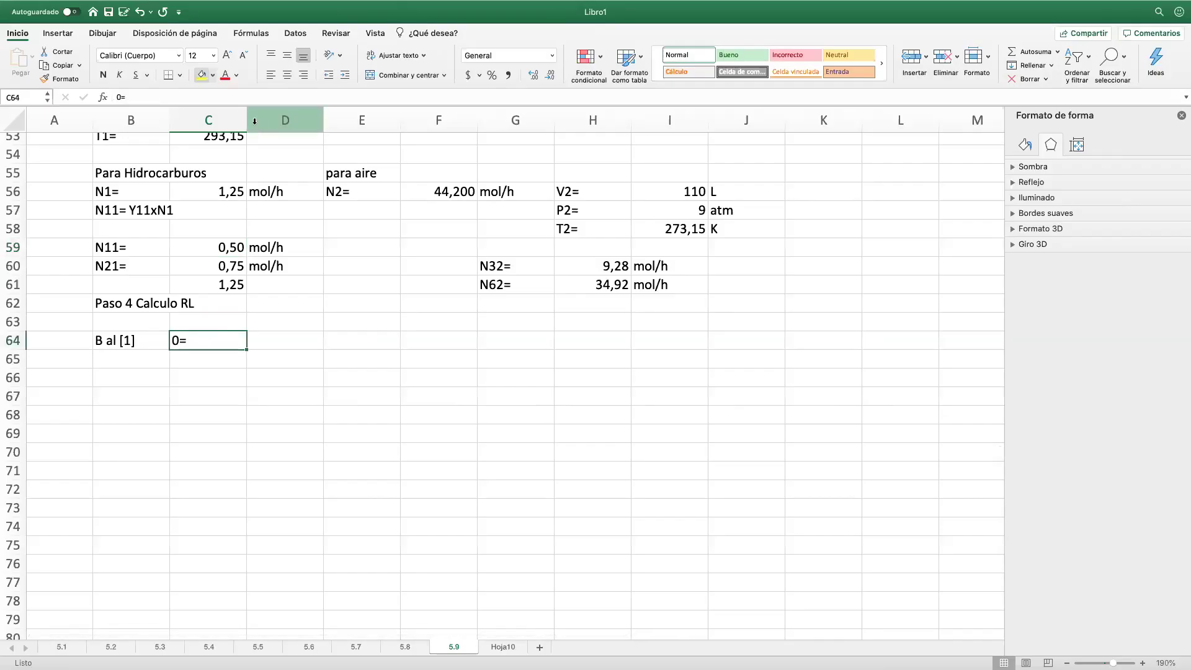
click(173, 94)
text(0)
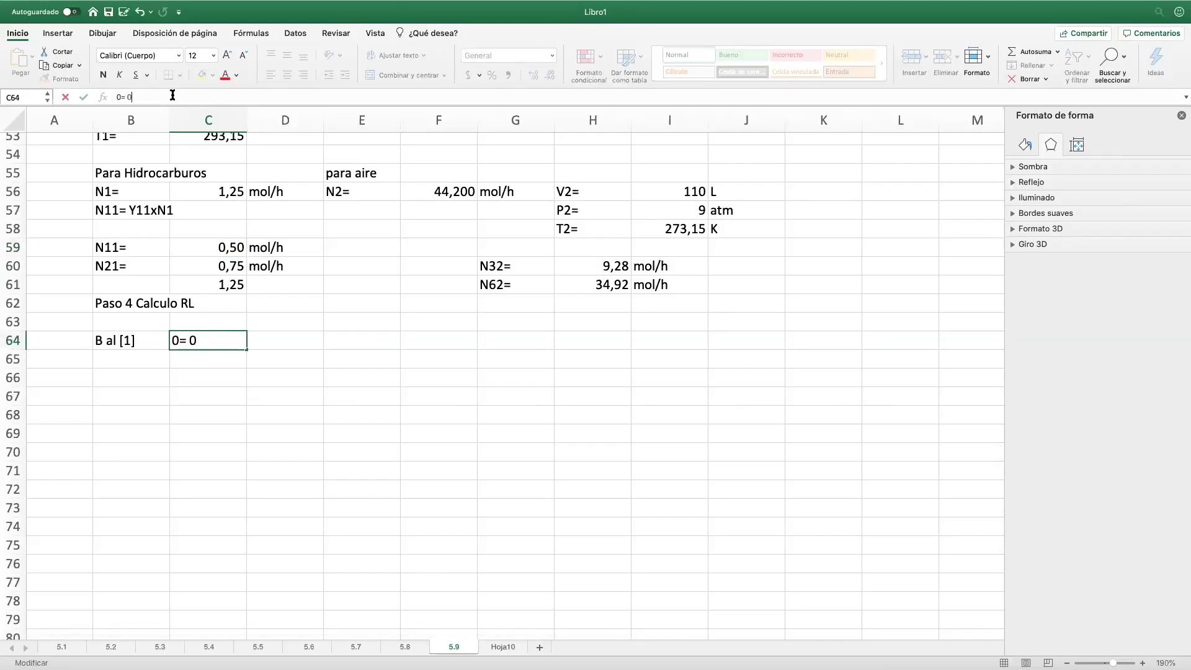
text(,5)
Step: Check propane's reaction term in the nomenclature table and complete the balance in C64 as 0= 0,5 - r1
scroll(304, 239, up, 5)
scroll(302, 238, up, 10)
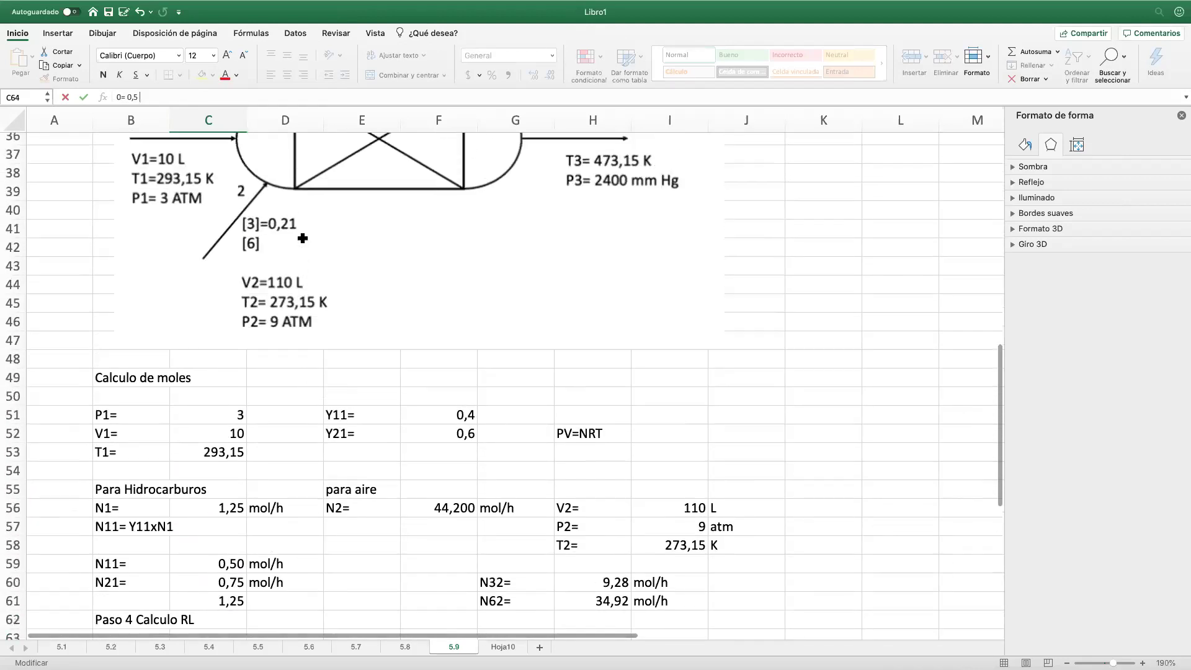
scroll(302, 238, up, 4)
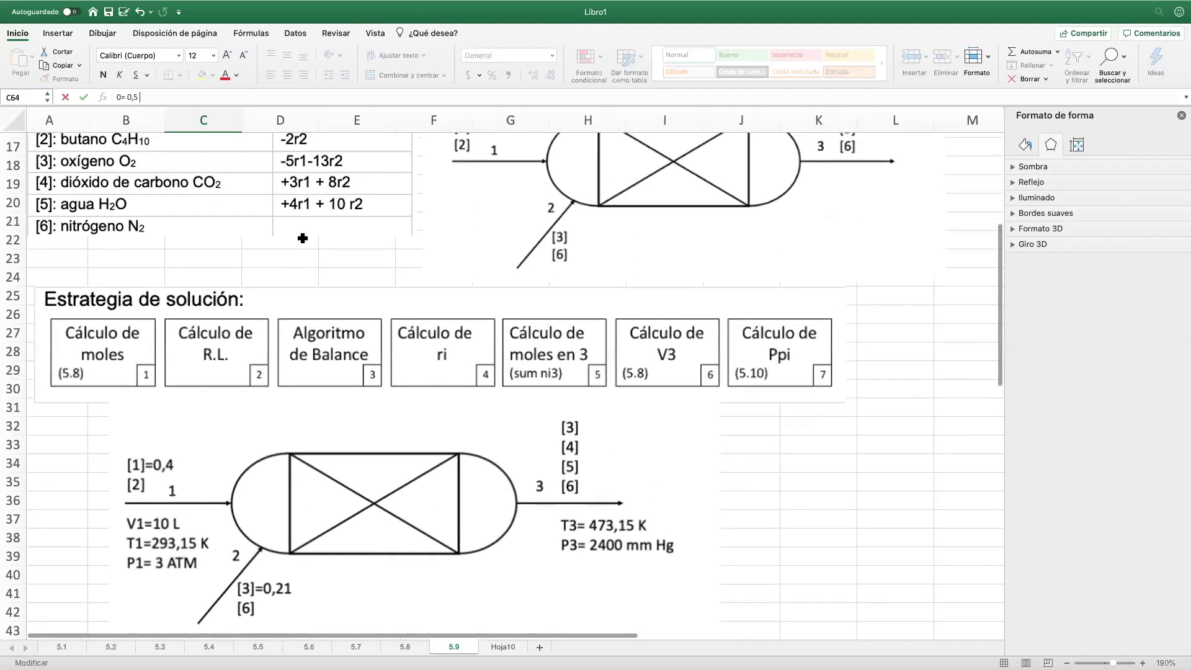
scroll(304, 240, down, 7)
scroll(304, 240, down, 8)
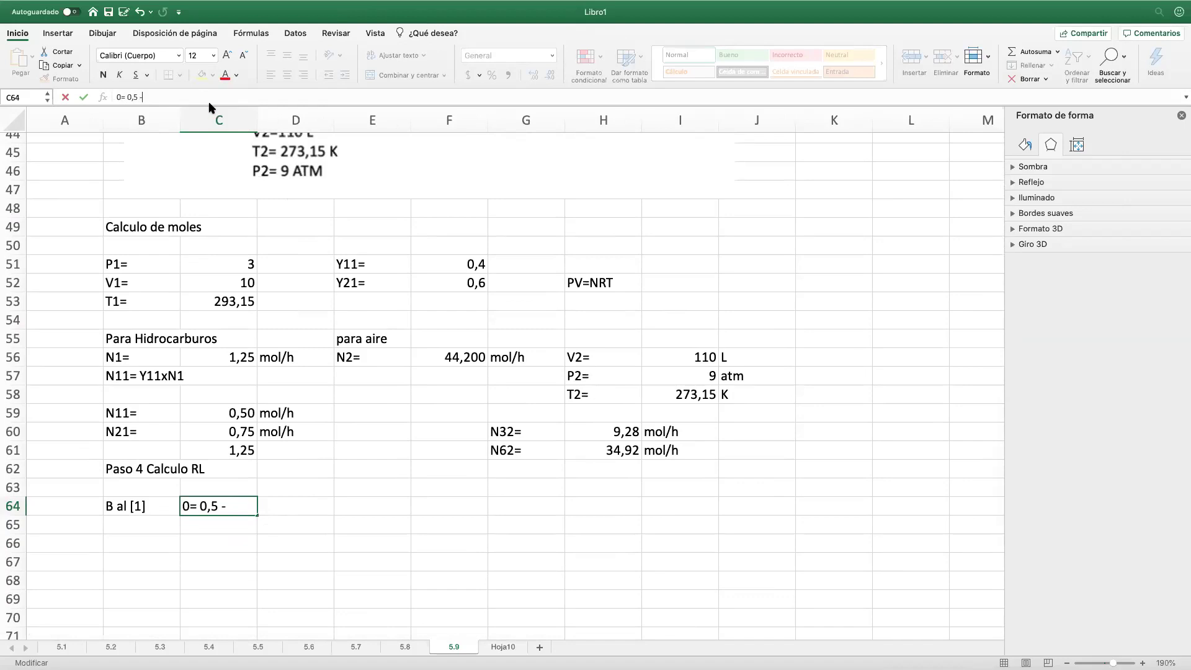
text(r1)
click(304, 519)
Step: Label the component [1] balance as ec-1 in D64
click(308, 499)
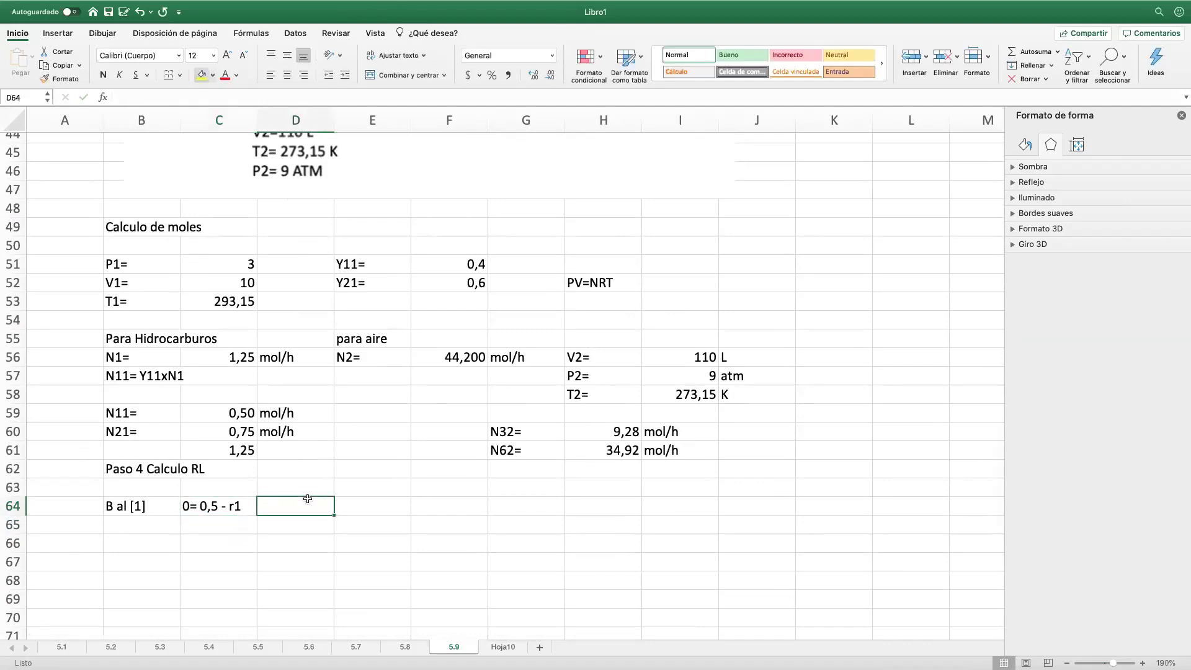
text(ec-1)
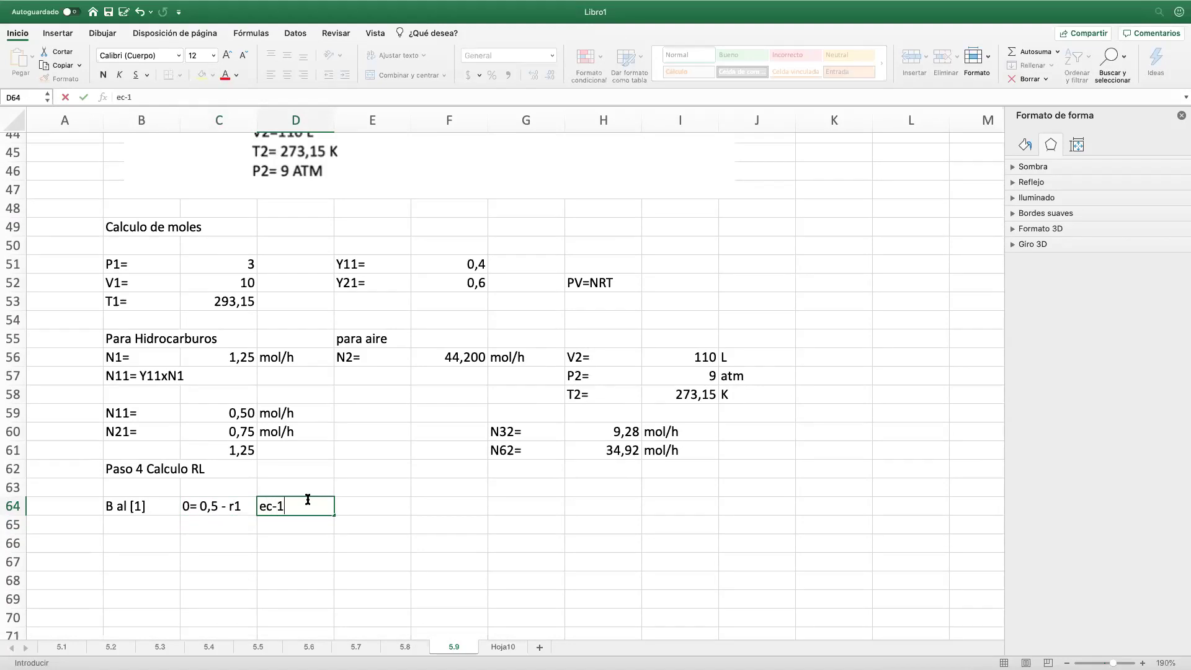
key(Return)
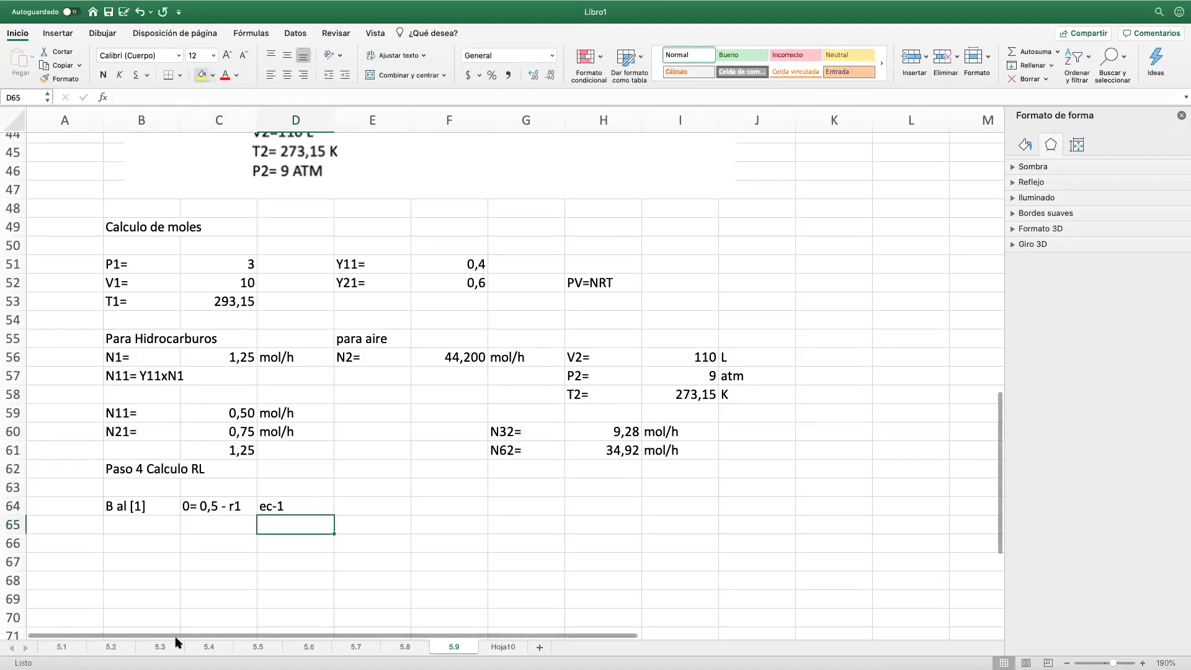
Step: Label B65 as B al [2] and start its balance in C65 as 0= 0,75, using the N21 moles
click(164, 523)
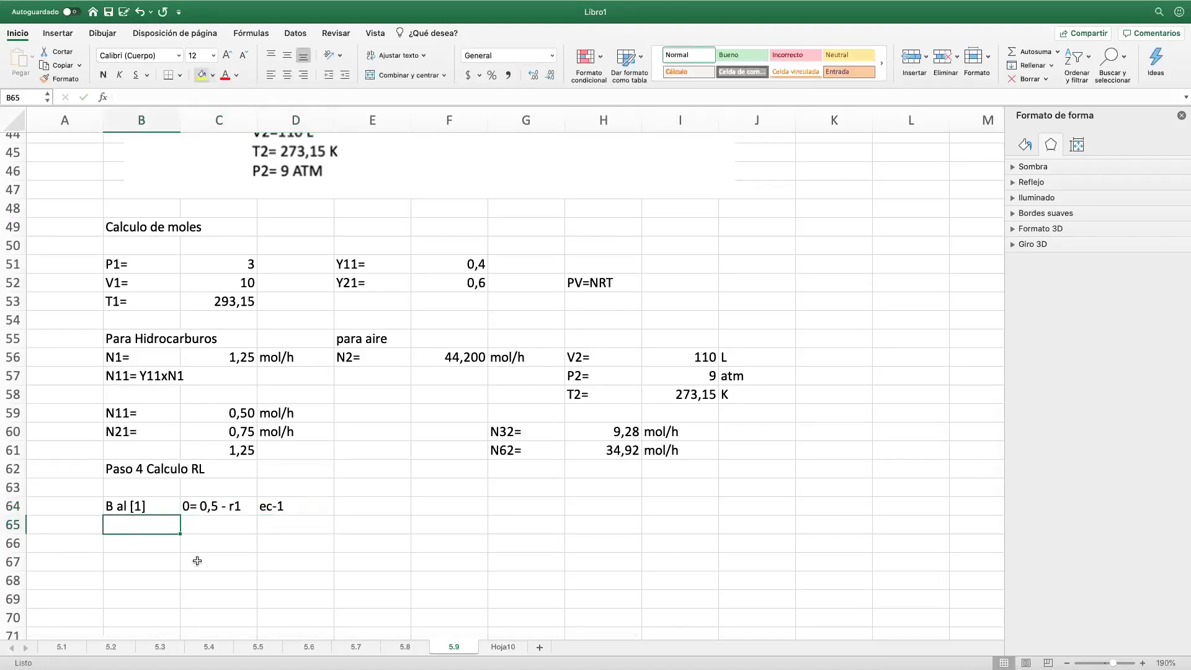
text(Ba)
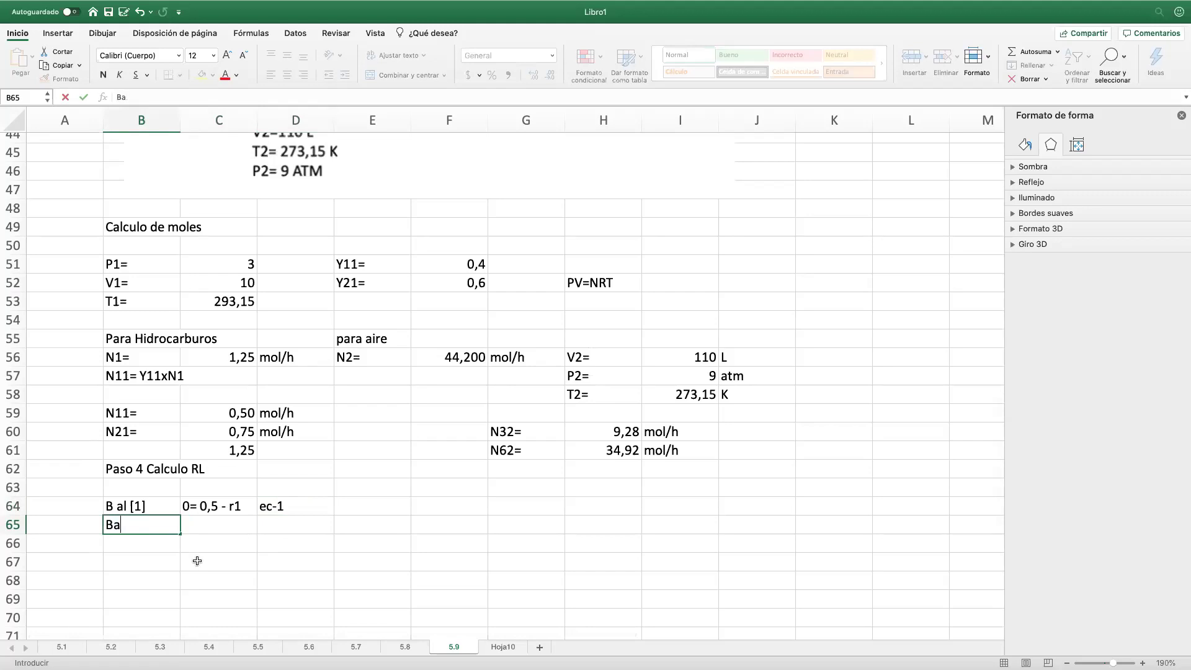
key(BackSpace)
text(al [2])
key(Tab)
text(0)
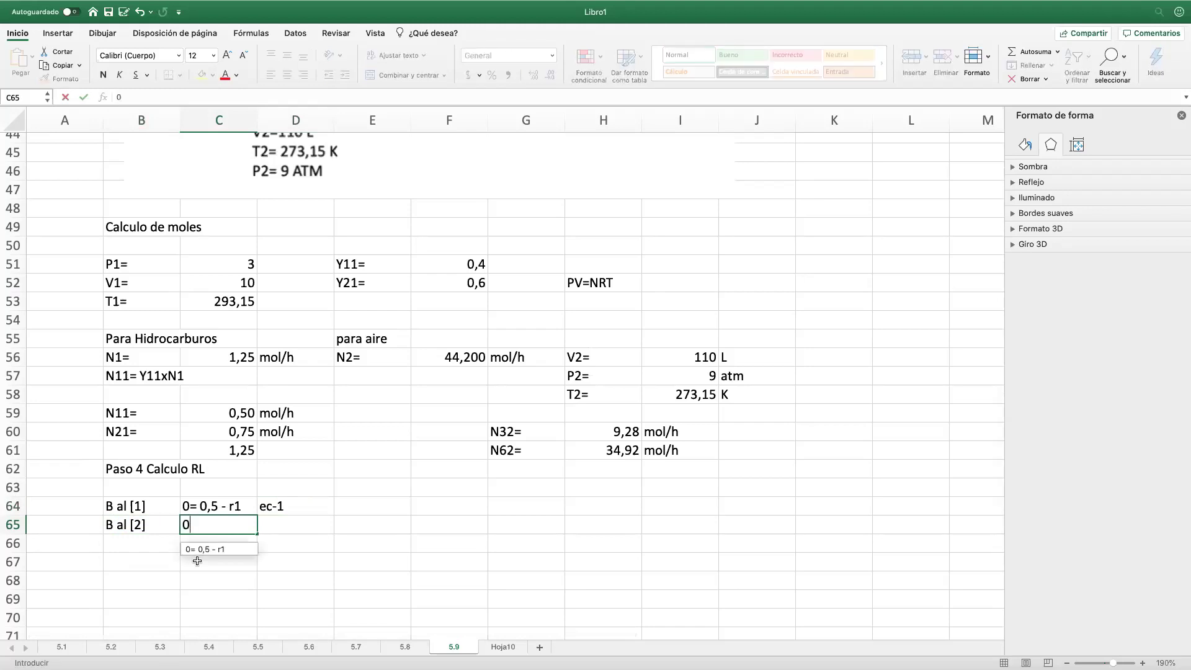
text(=)
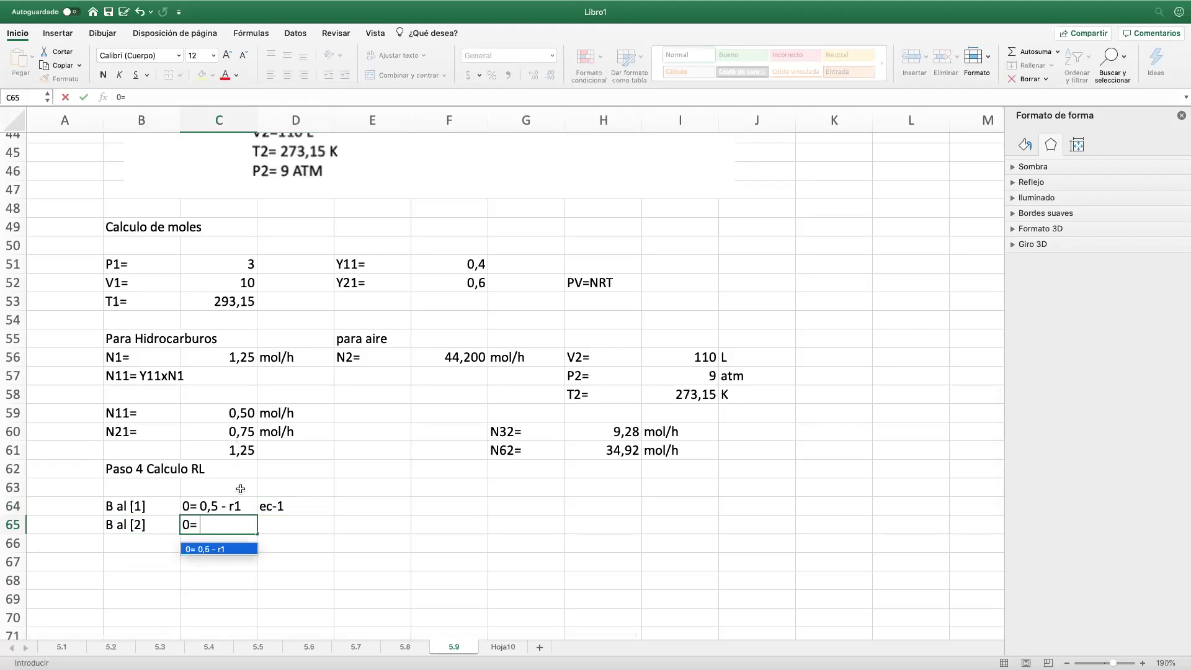
text(0,75)
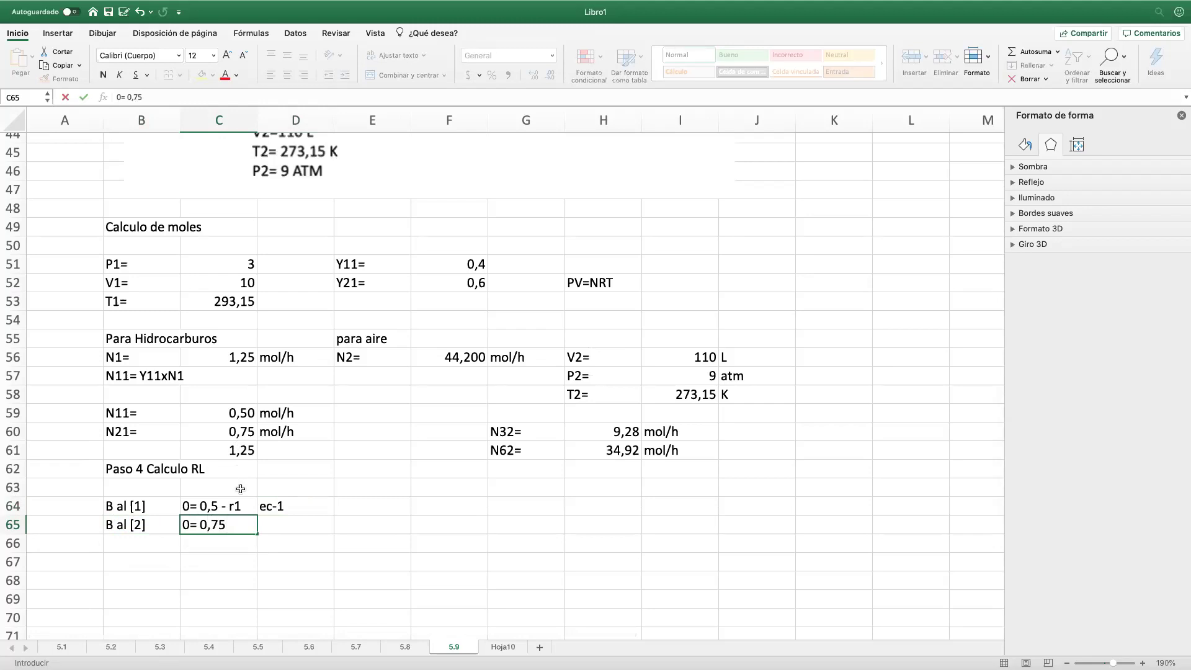
Step: Check butane's reaction term in the nomenclature table, complete C65 as 0= 0,75 - 2r2 and label it ec-2 in D65
scroll(241, 488, up, 10)
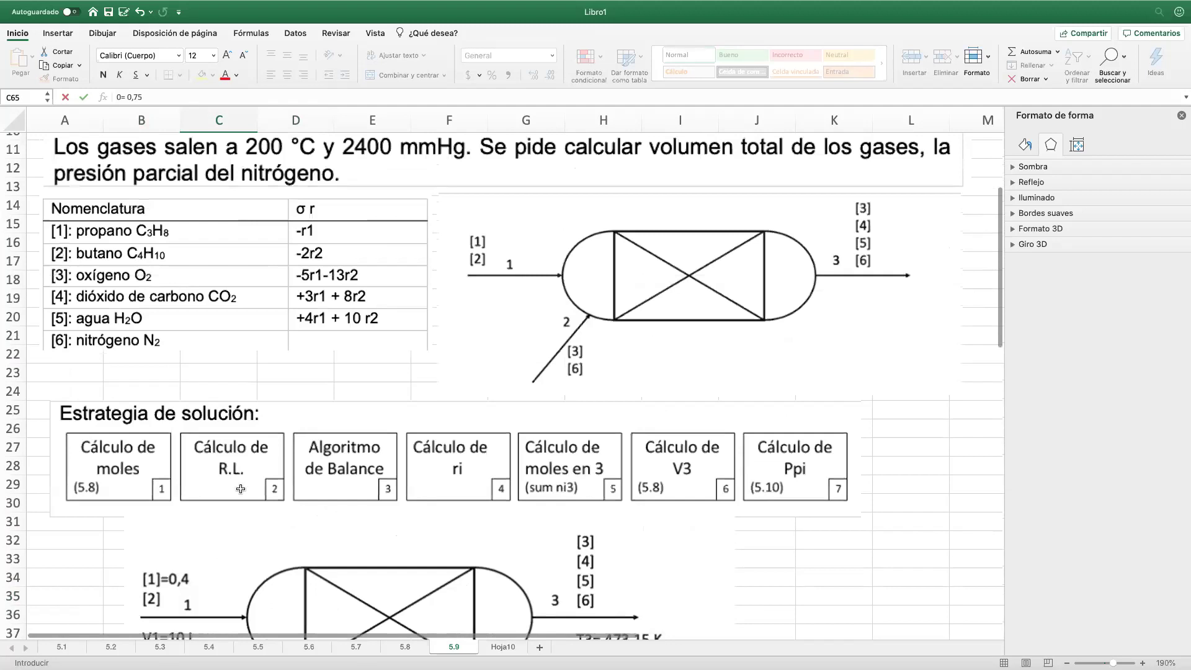
scroll(241, 489, down, 8)
scroll(241, 488, down, 5)
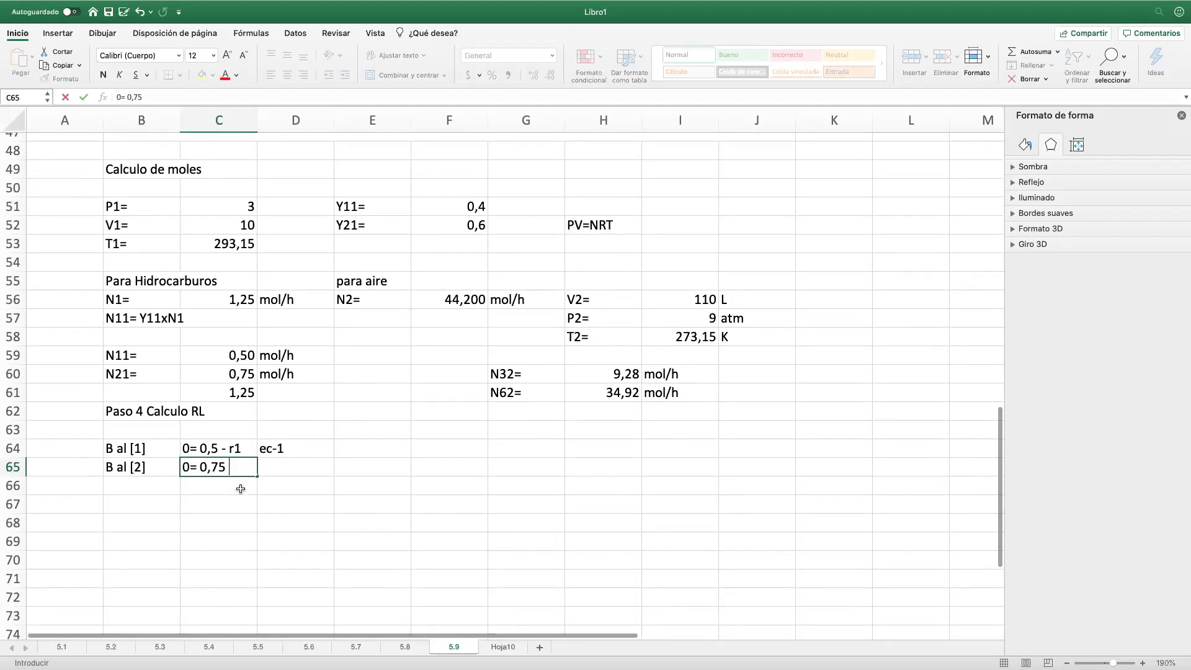
text(- 2)
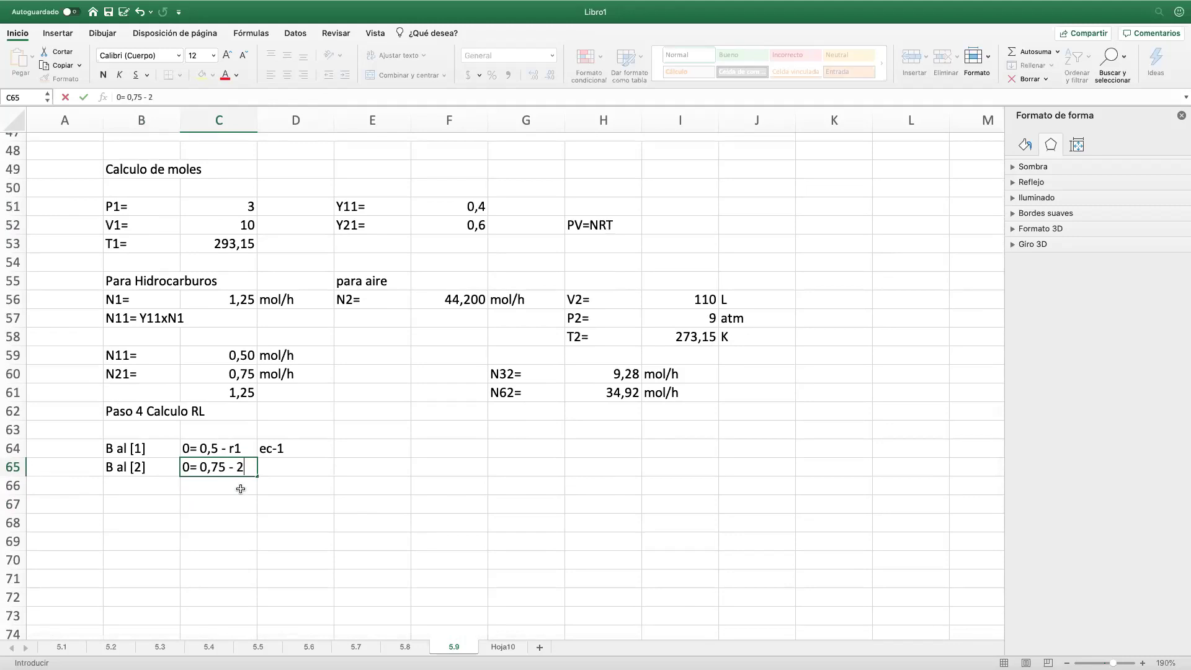
text(r2)
key(Tab)
text(ec-)
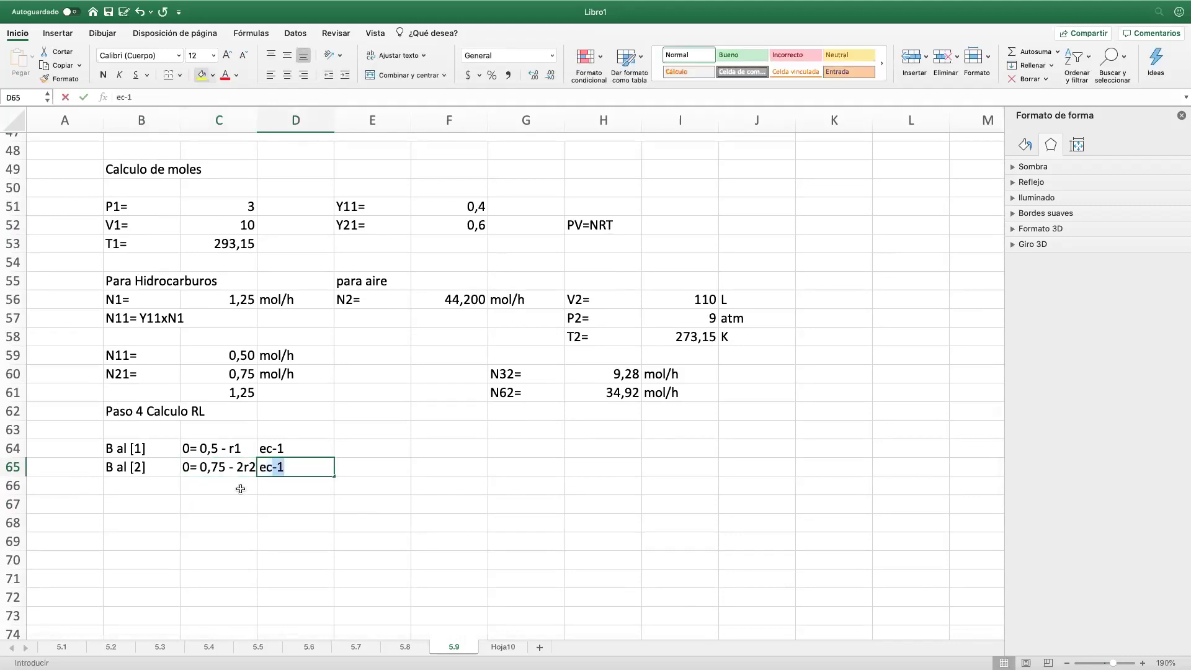
text(2)
key(Return)
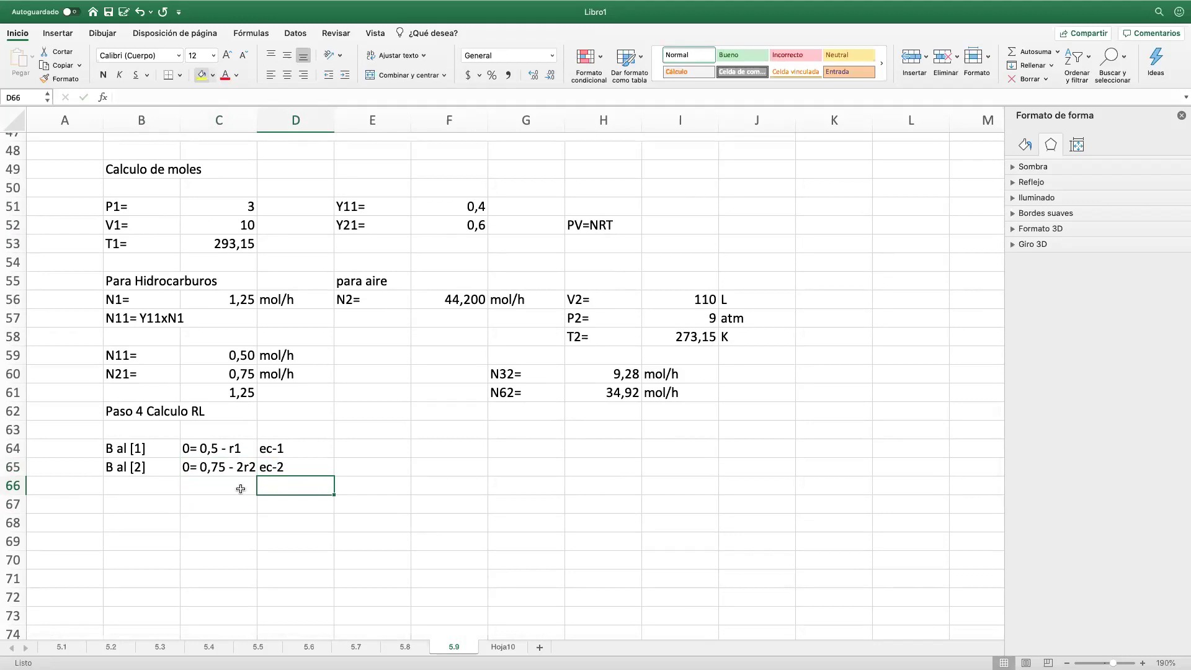
Step: Enter the labels de (1) in B67 and r1= in C67 for solving the first balance
click(208, 518)
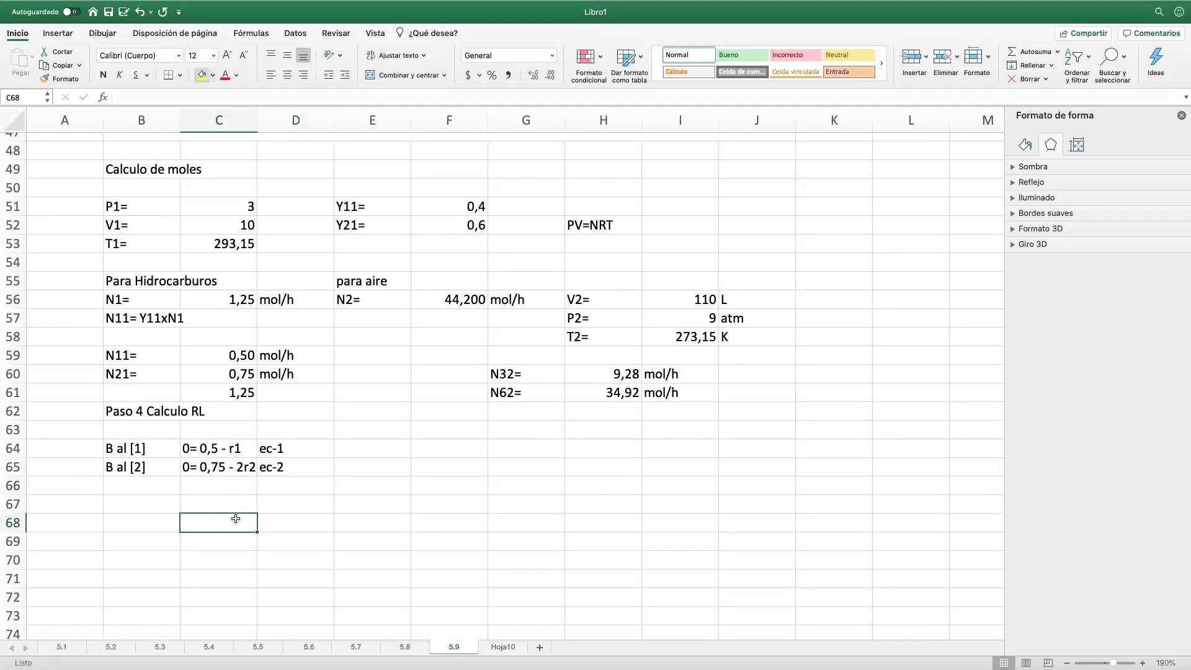
click(157, 502)
text(de (1))
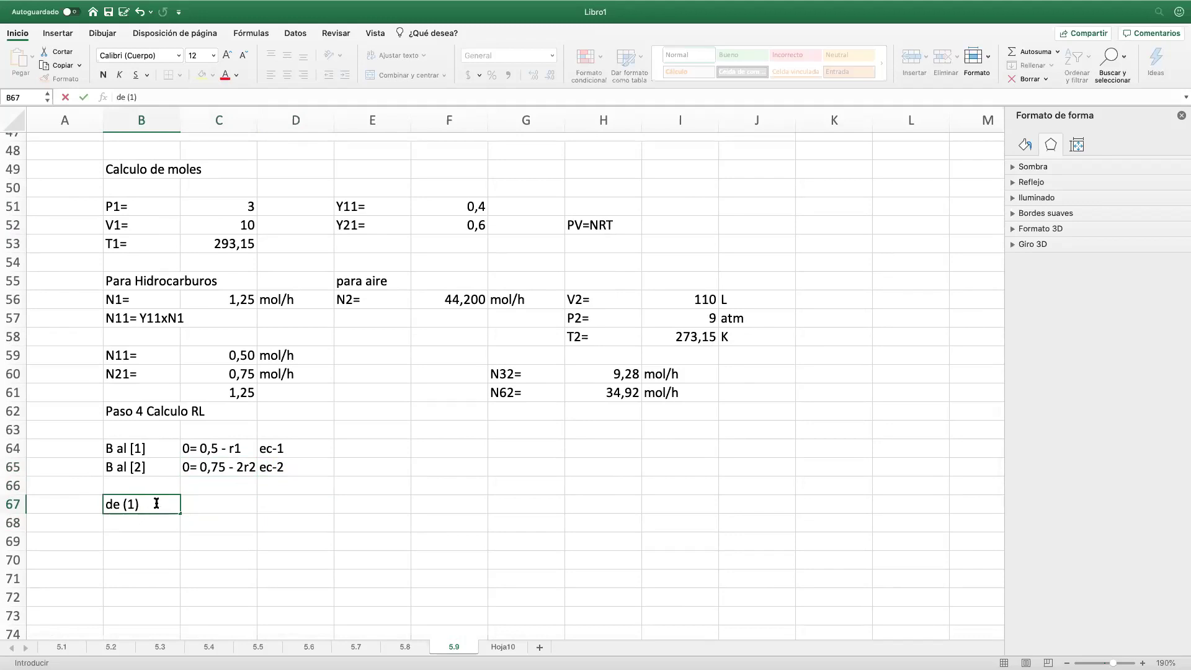
key(Tab)
text(r)
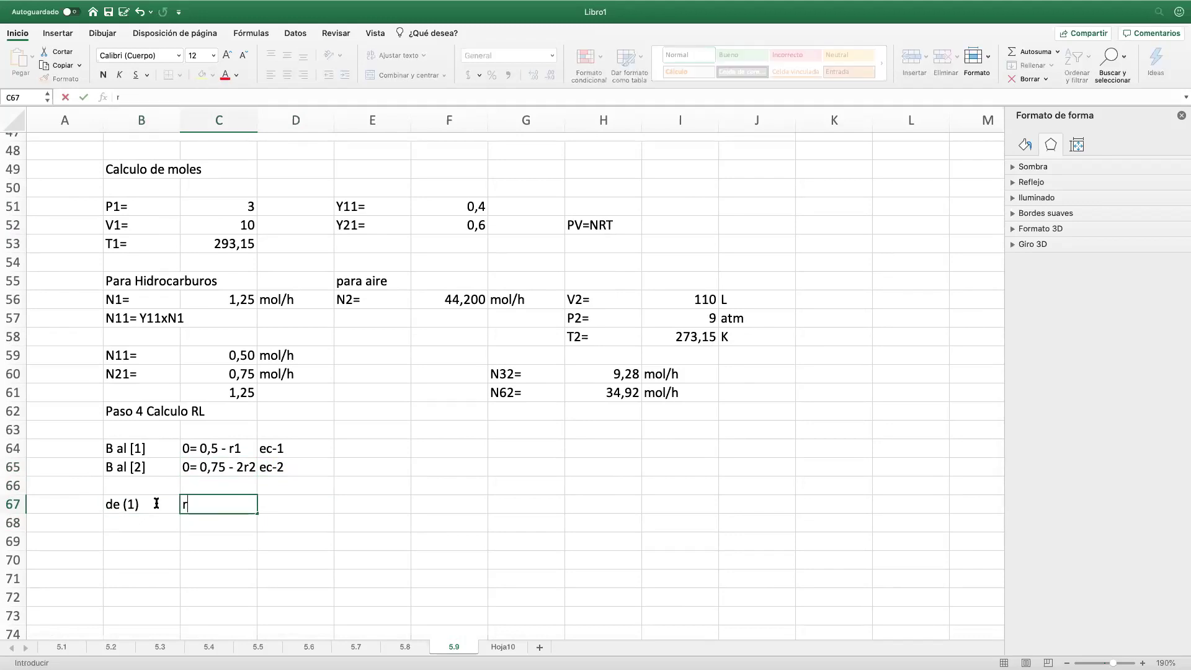
text(1=)
key(Tab)
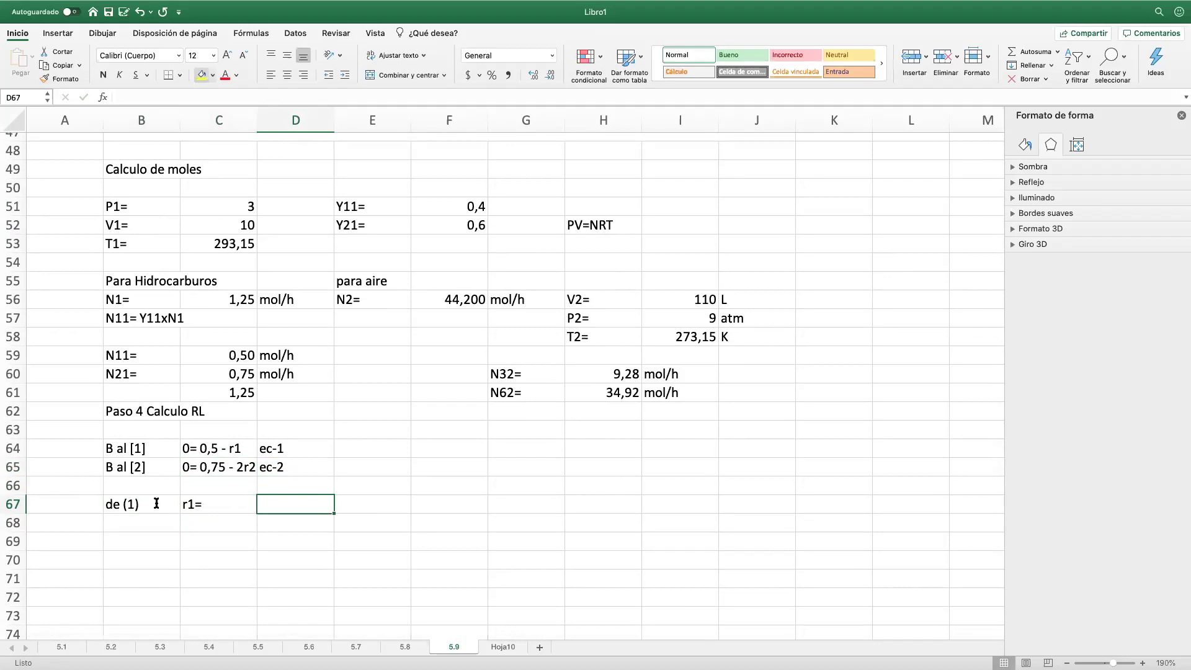
Step: Reference the N11 moles in C59 from D67 as the r1 value and add the unit mol/h in E67
text(,5)
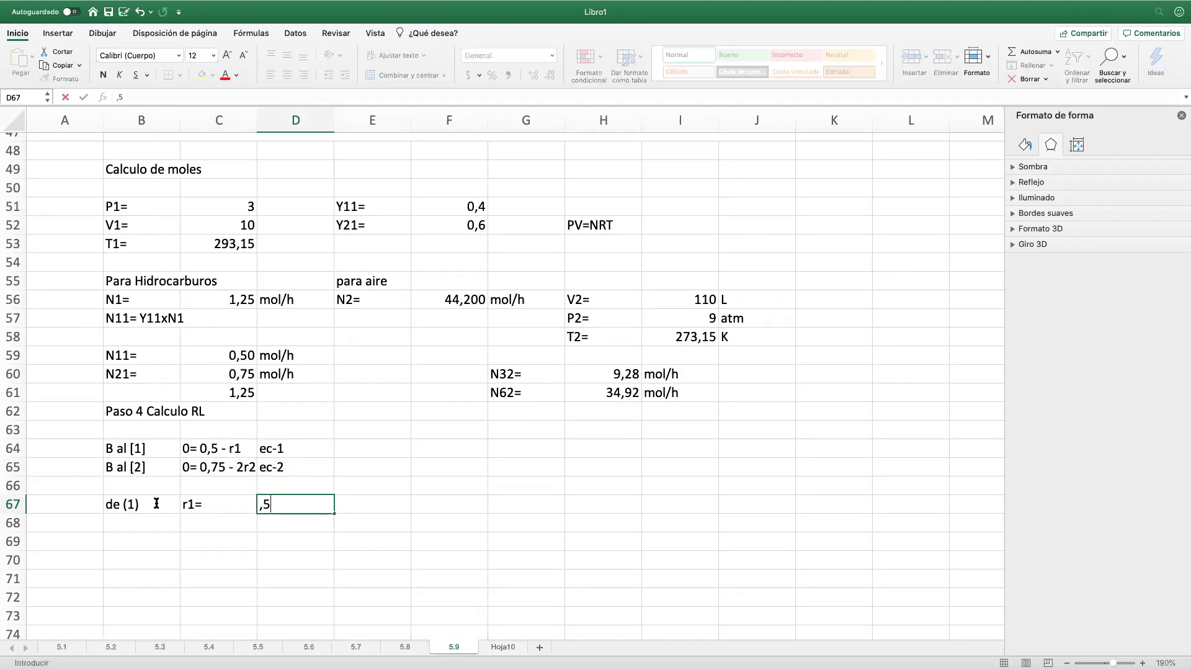
key(BackSpace)
key(BackSpace)
text(+)
click(243, 354)
key(Return)
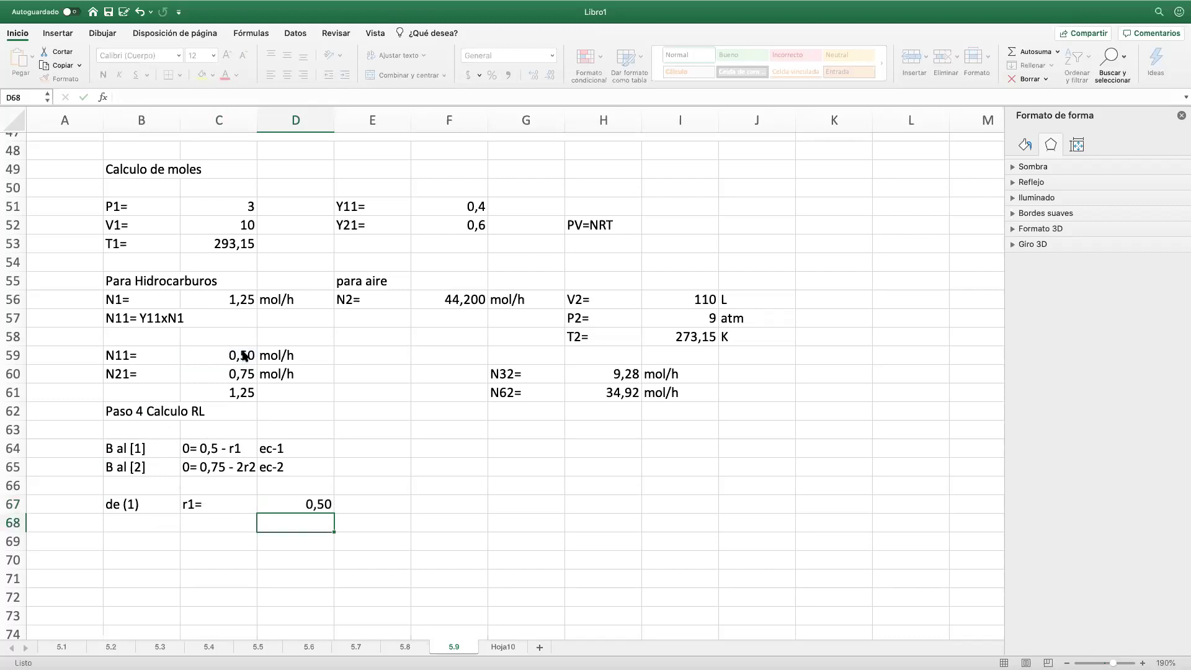
click(222, 526)
click(348, 510)
text(mol/h)
key(Return)
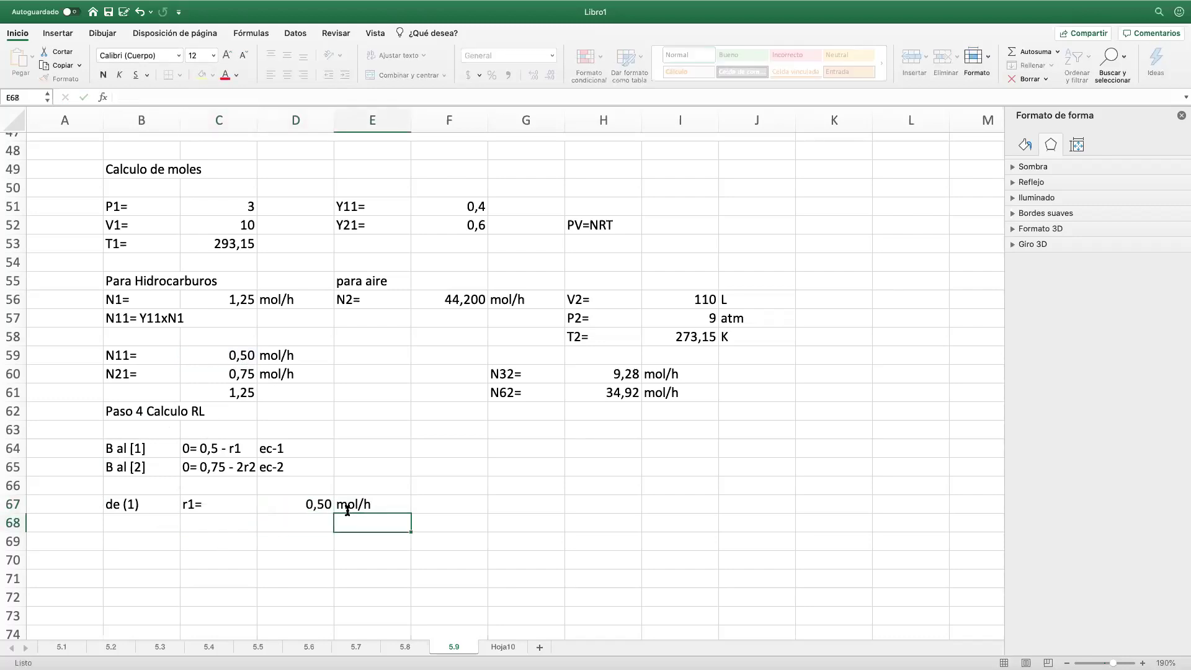
Step: Label C69 as r2= and calculate r2 in D69 with the formula +C60/2
click(212, 533)
text(r)
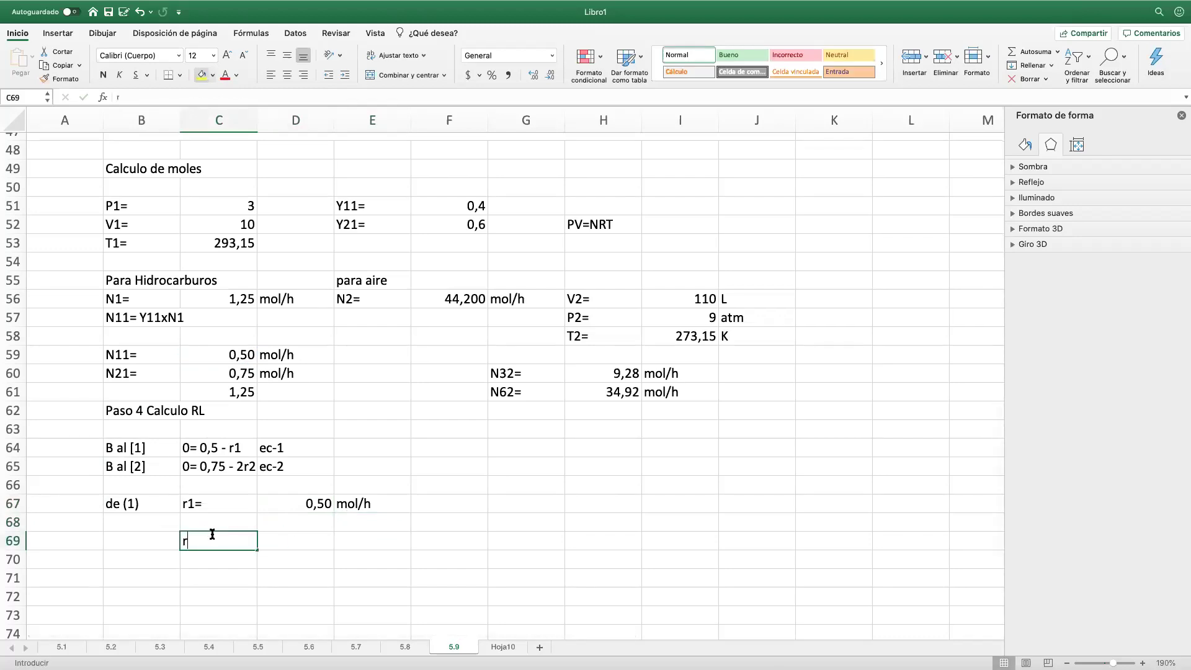
text(2=)
key(Tab)
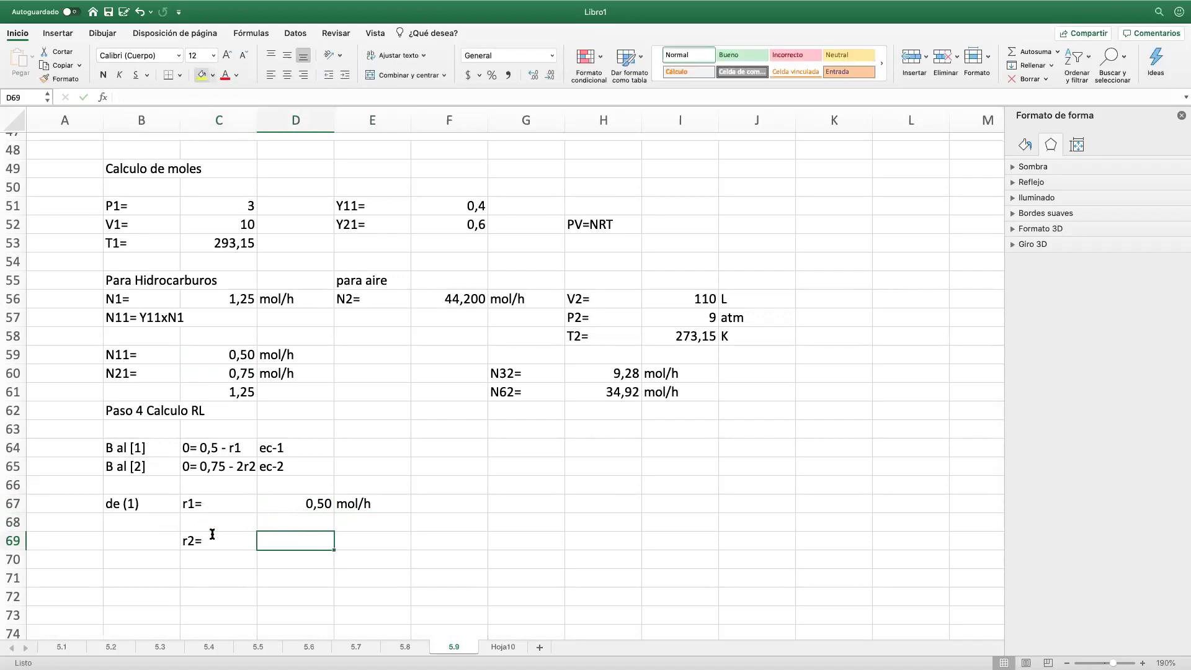
text(+)
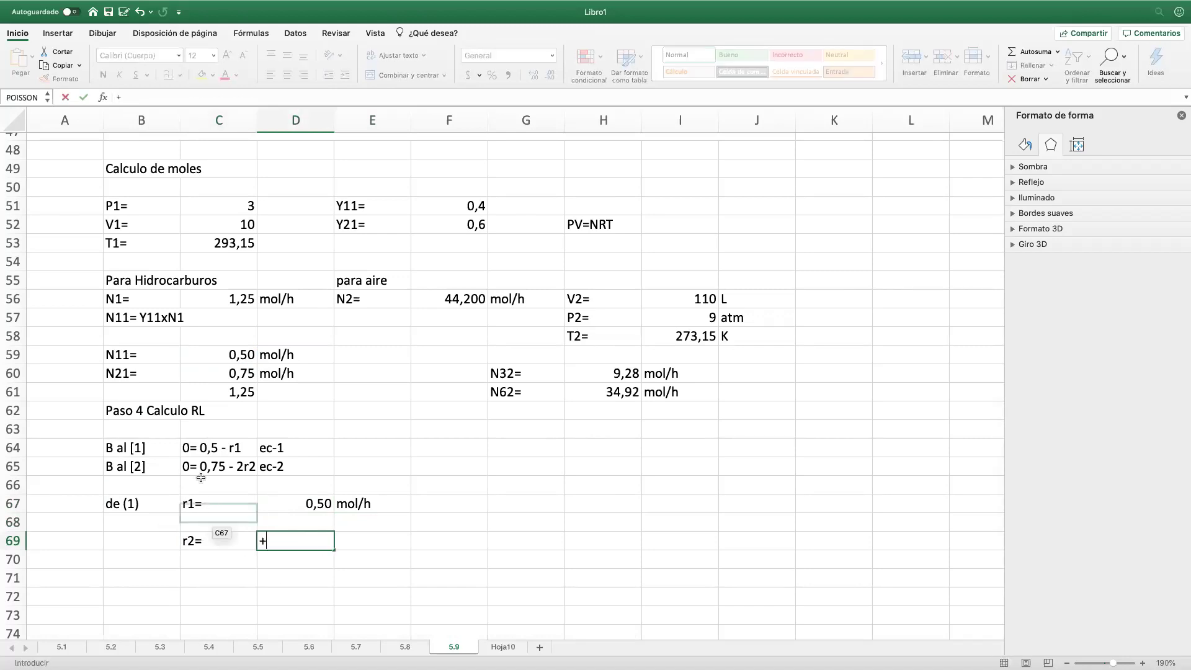
click(242, 375)
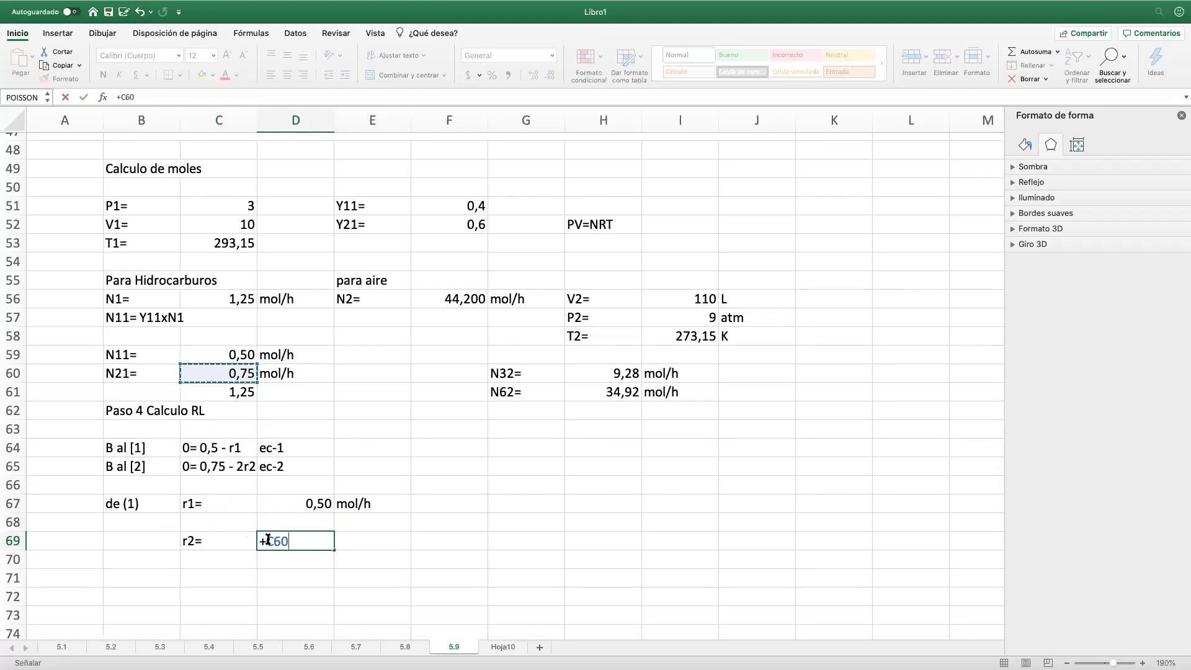
text(/2)
key(Return)
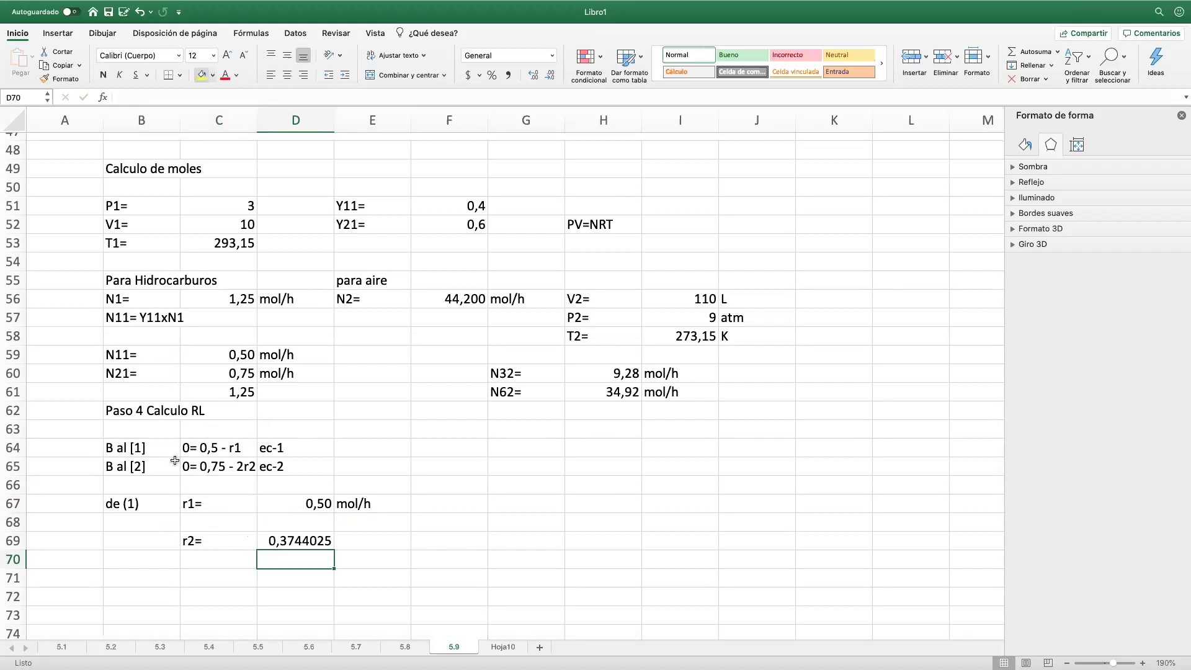
Step: Reduce the r2 value in D69 to two decimals and add the unit mol/h in E69
click(303, 544)
click(550, 75)
click(550, 75)
click(550, 75)
click(550, 76)
click(385, 540)
text(mol/h)
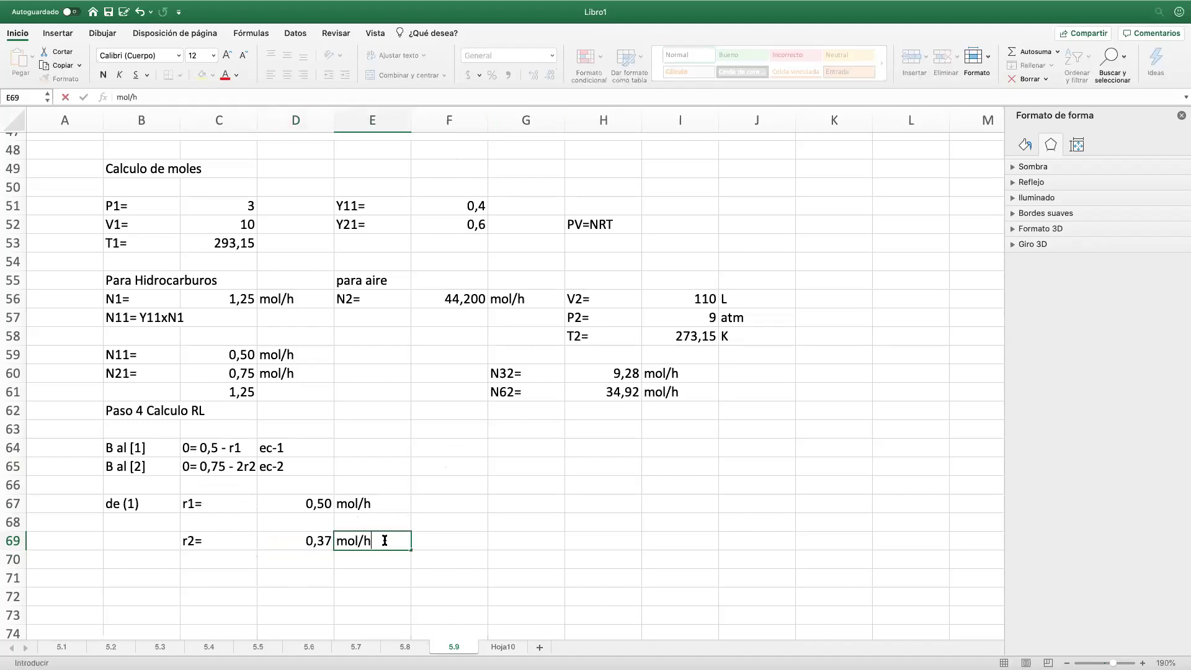
key(Return)
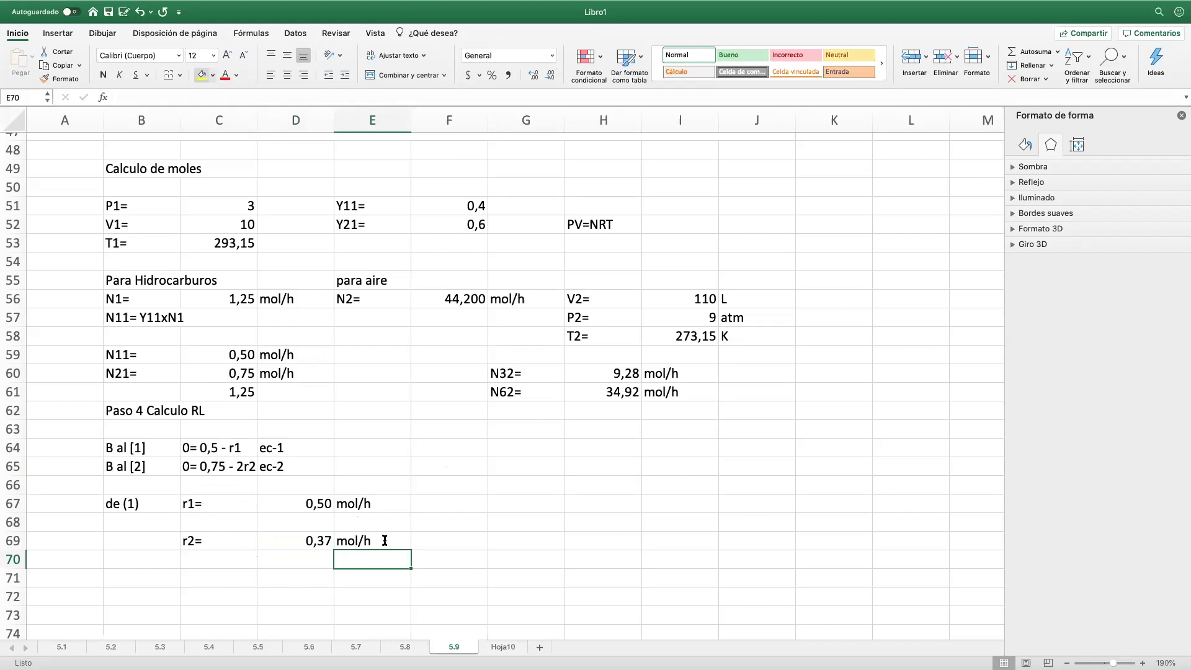
Step: Review stream 3's components and conditions in the reactor diagram and the quantities requested in the problem statement
scroll(343, 582, up, 1)
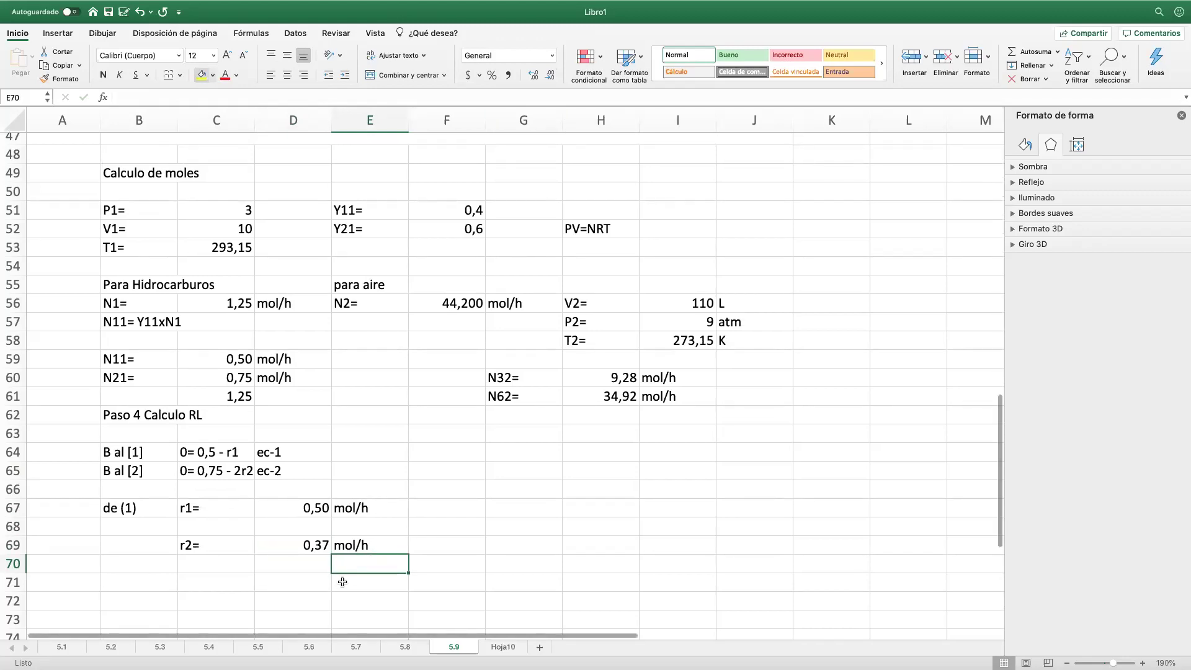
click(284, 583)
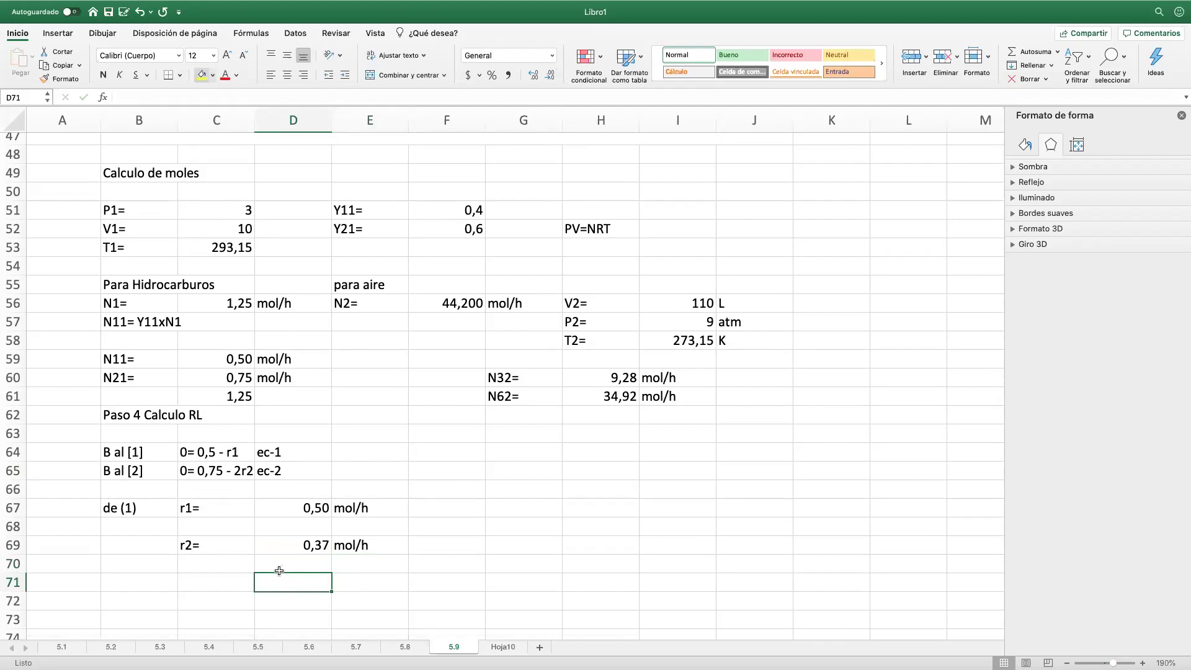
scroll(279, 570, up, 5)
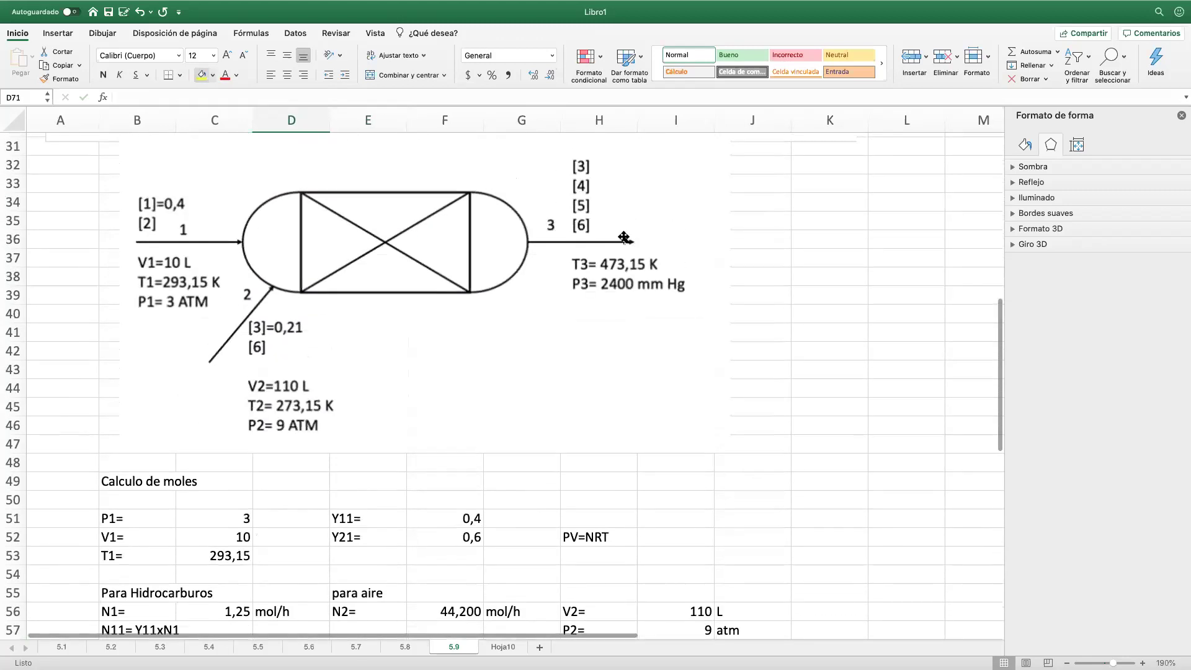
scroll(538, 346, down, 5)
scroll(538, 346, down, 3)
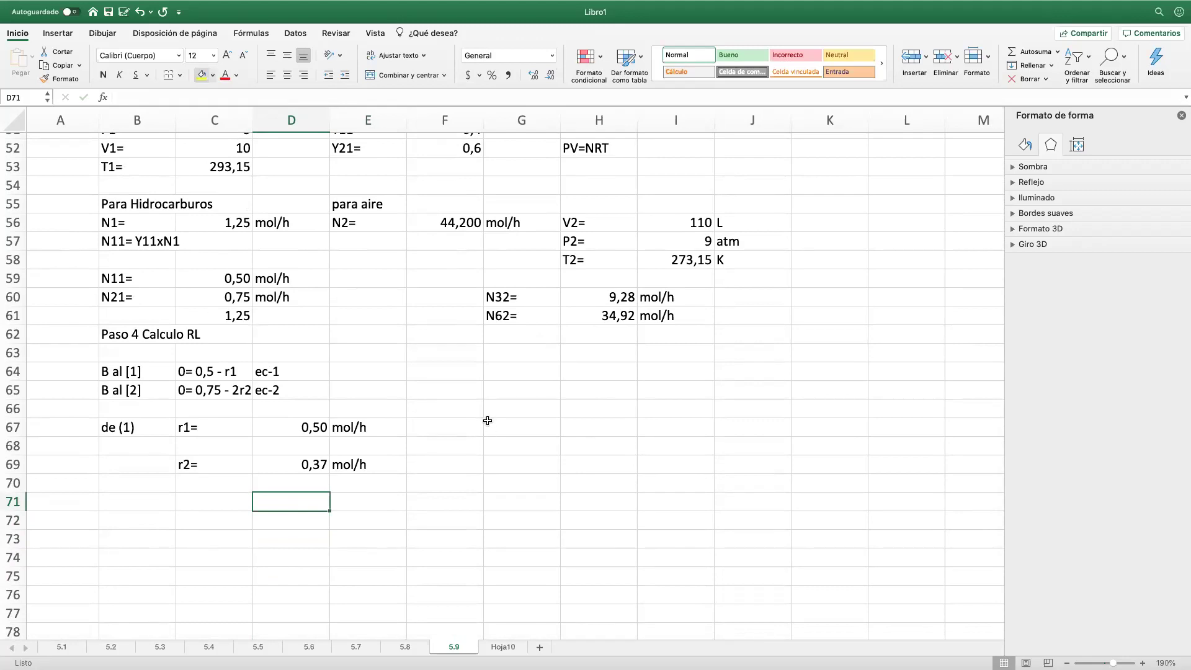
scroll(488, 420, up, 8)
scroll(488, 421, up, 2)
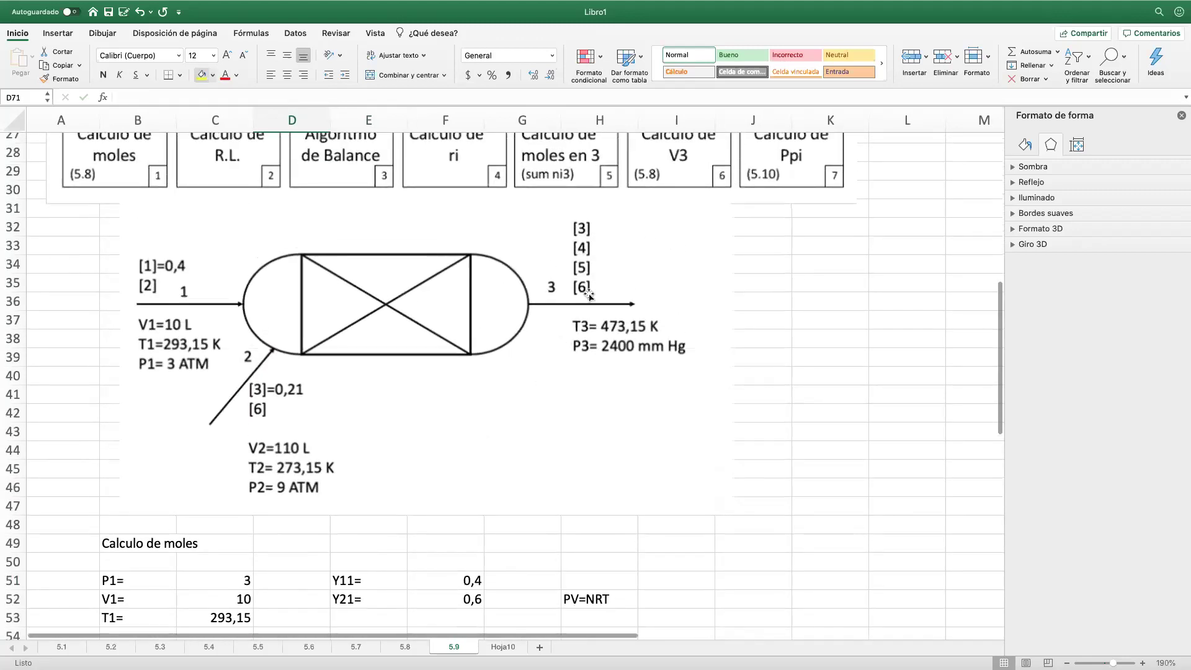
scroll(595, 281, up, 10)
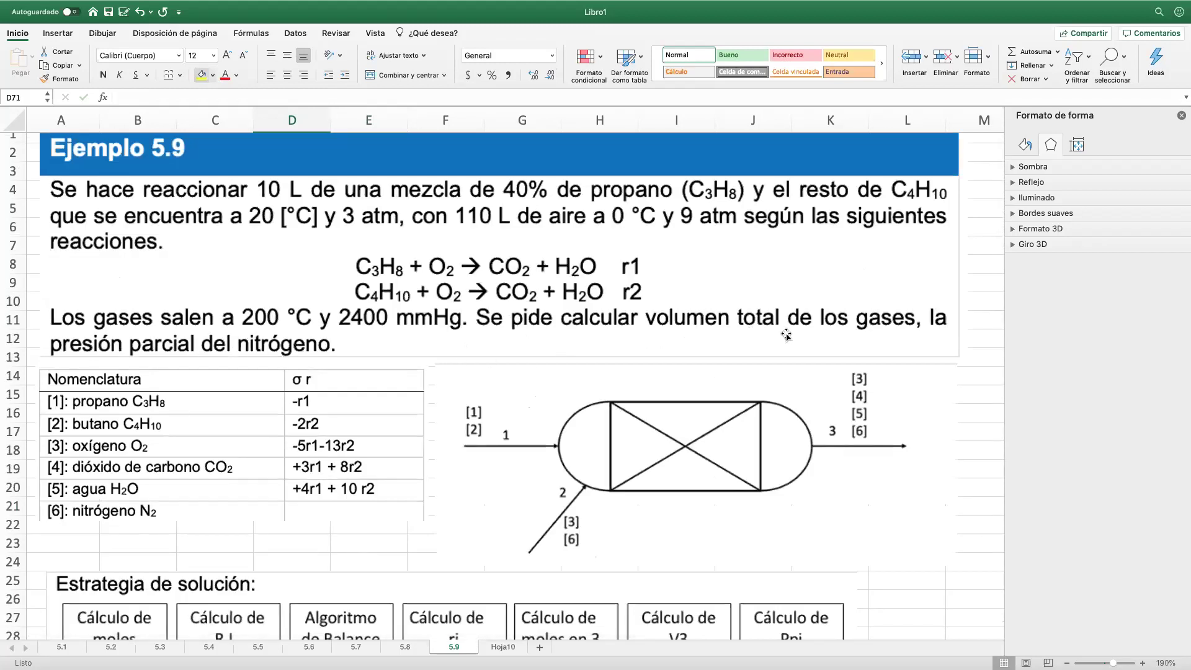
Step: Note the ideal gas equation PV=NRT in K33, beside the reactor diagram
scroll(787, 336, down, 4)
scroll(787, 336, down, 1)
scroll(787, 336, down, 1)
click(823, 392)
text(PV)
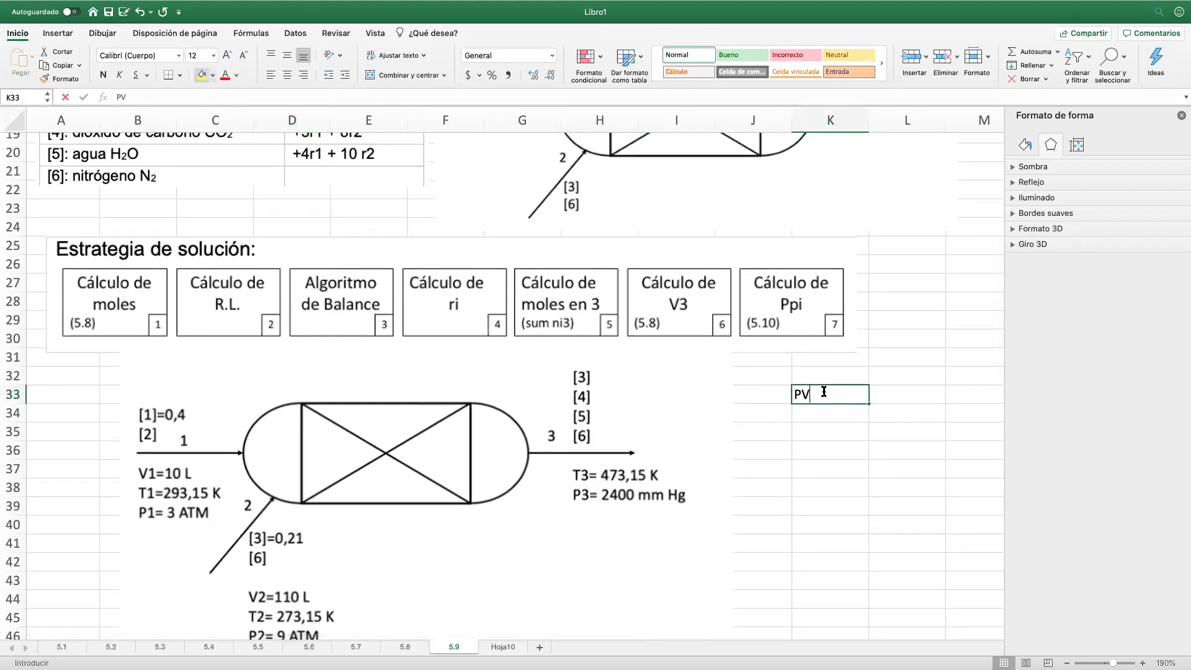
text(=NRT)
key(Return)
Step: Examine the reaction terms in the nomenclature table and stream 3's temperature and pressure against the ideal gas equation
scroll(824, 392, up, 2)
scroll(824, 392, up, 3)
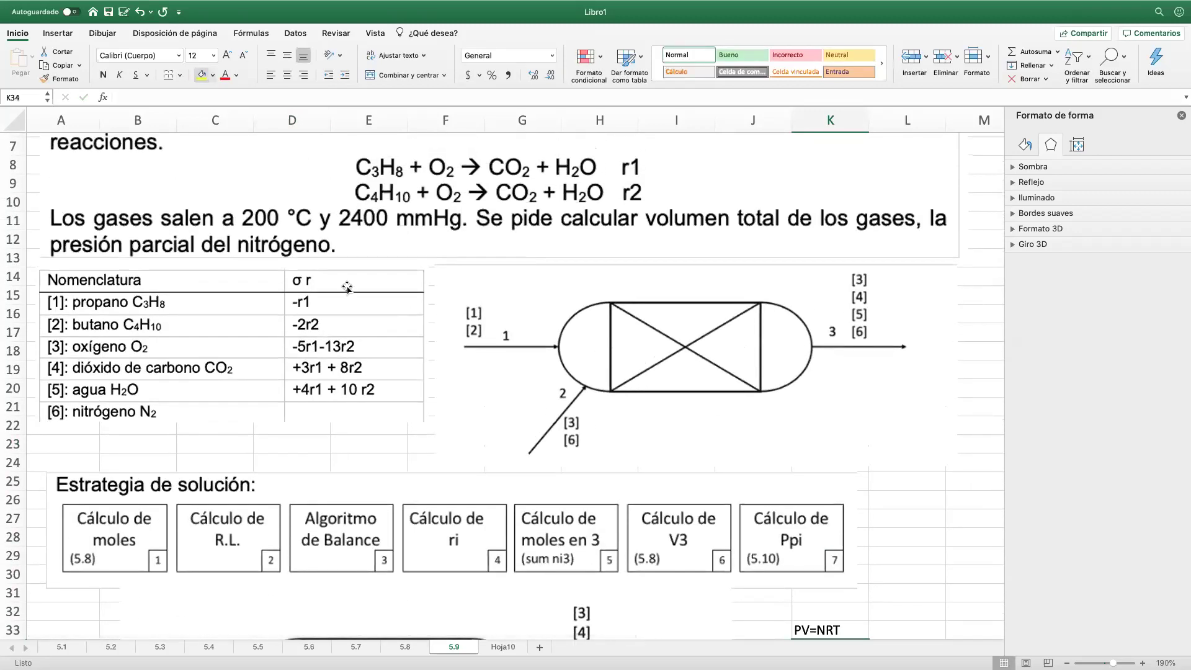
scroll(799, 422, down, 7)
scroll(799, 422, down, 2)
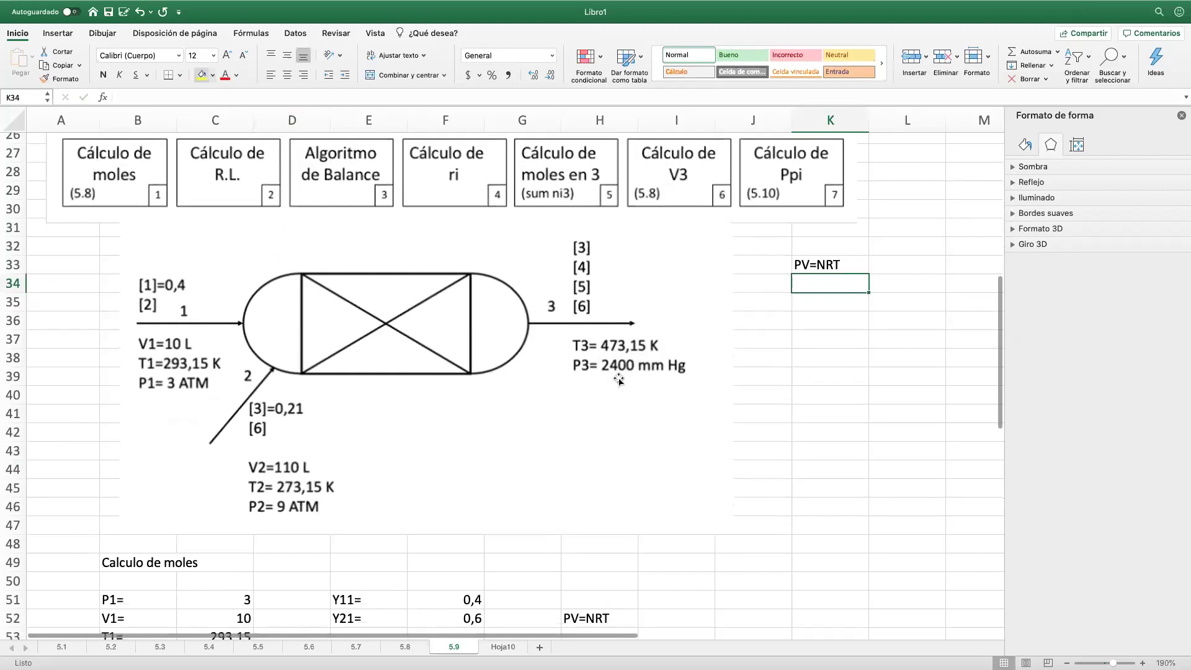
scroll(596, 359, up, 1)
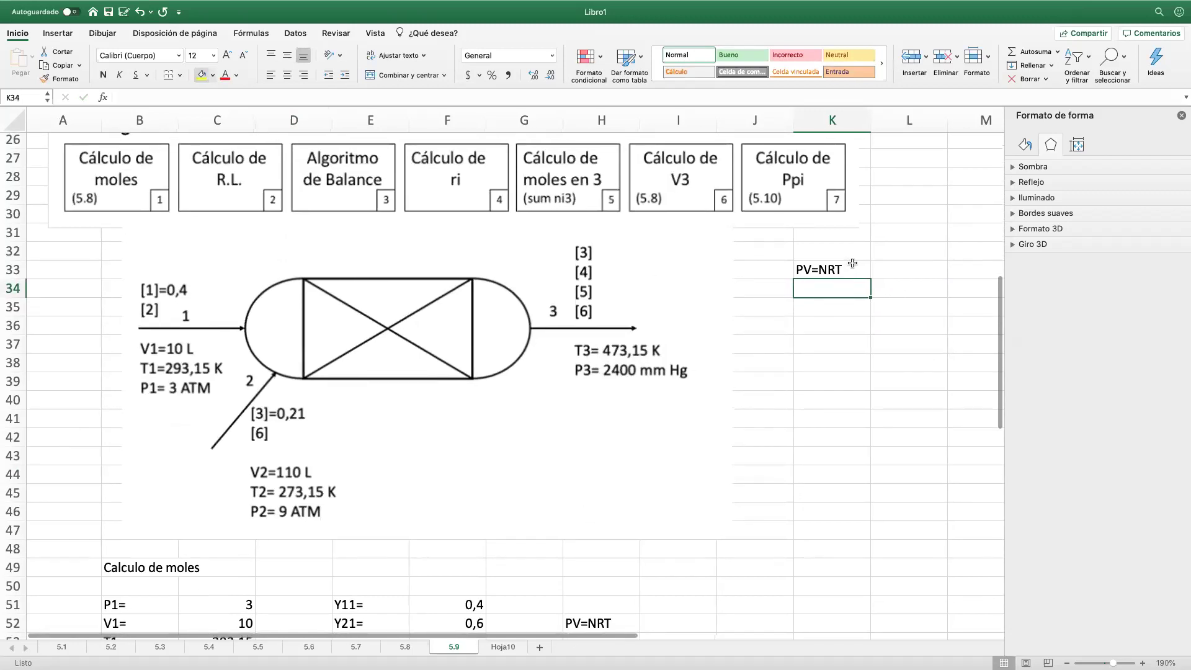
scroll(799, 259, up, 1)
scroll(798, 259, down, 1)
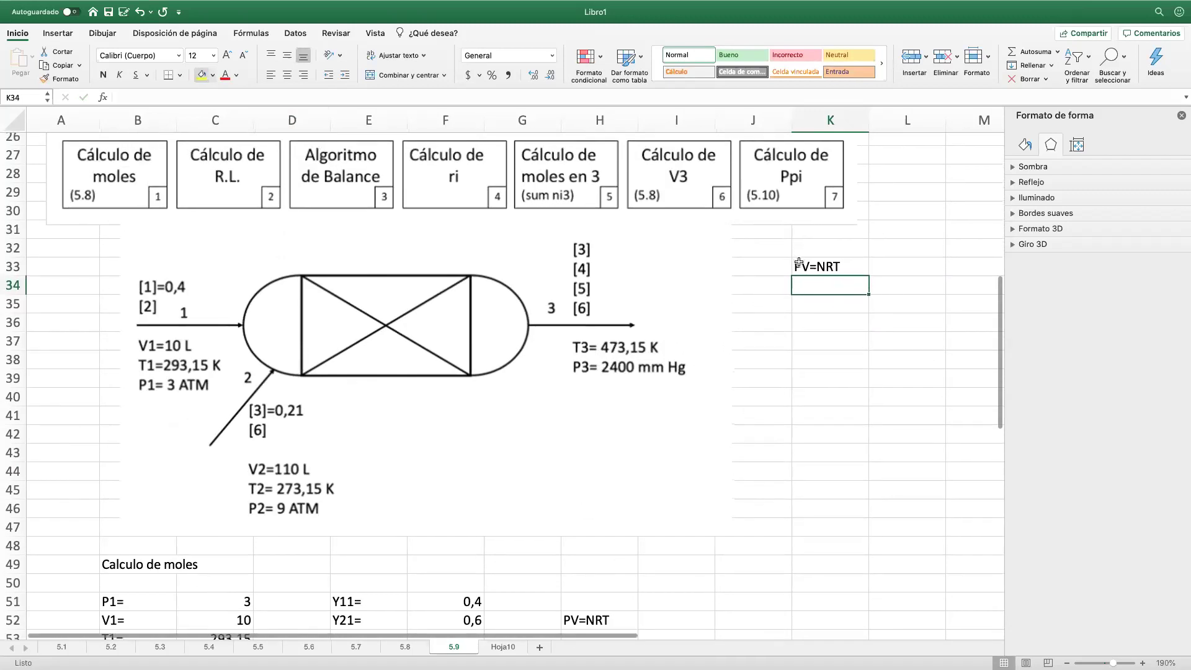
Step: Review the solution strategy boxes, stream 3's components and conditions in the reactor diagram, and the mole calculations below it
scroll(802, 277, up, 1)
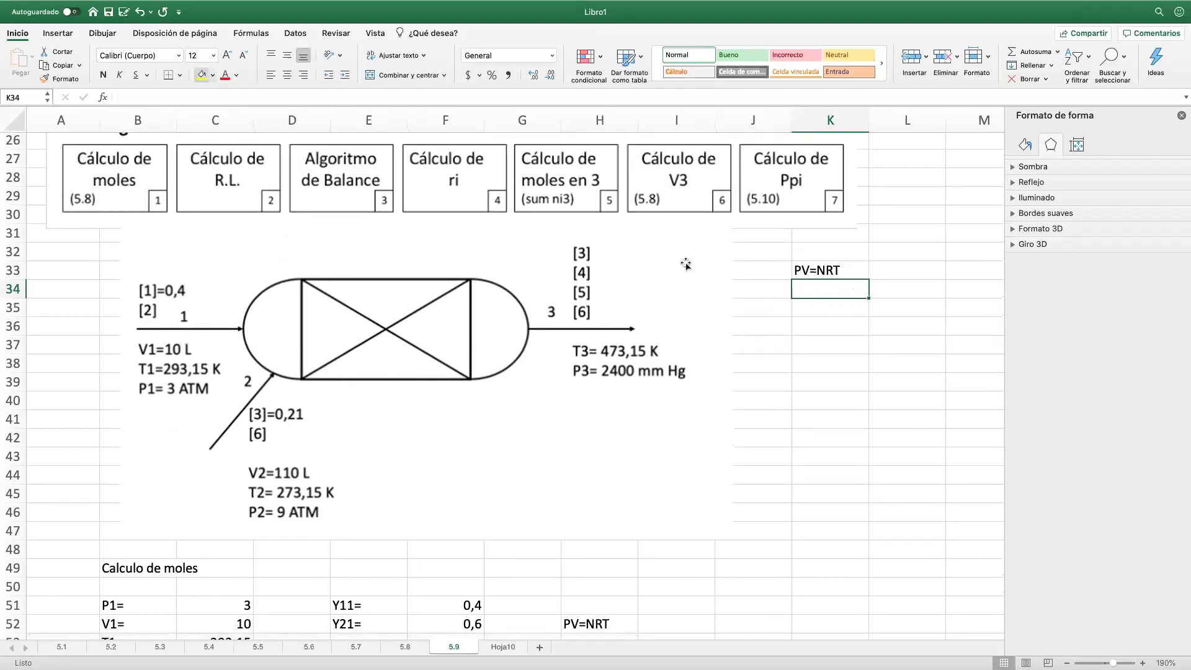
scroll(494, 438, down, 2)
scroll(494, 438, down, 10)
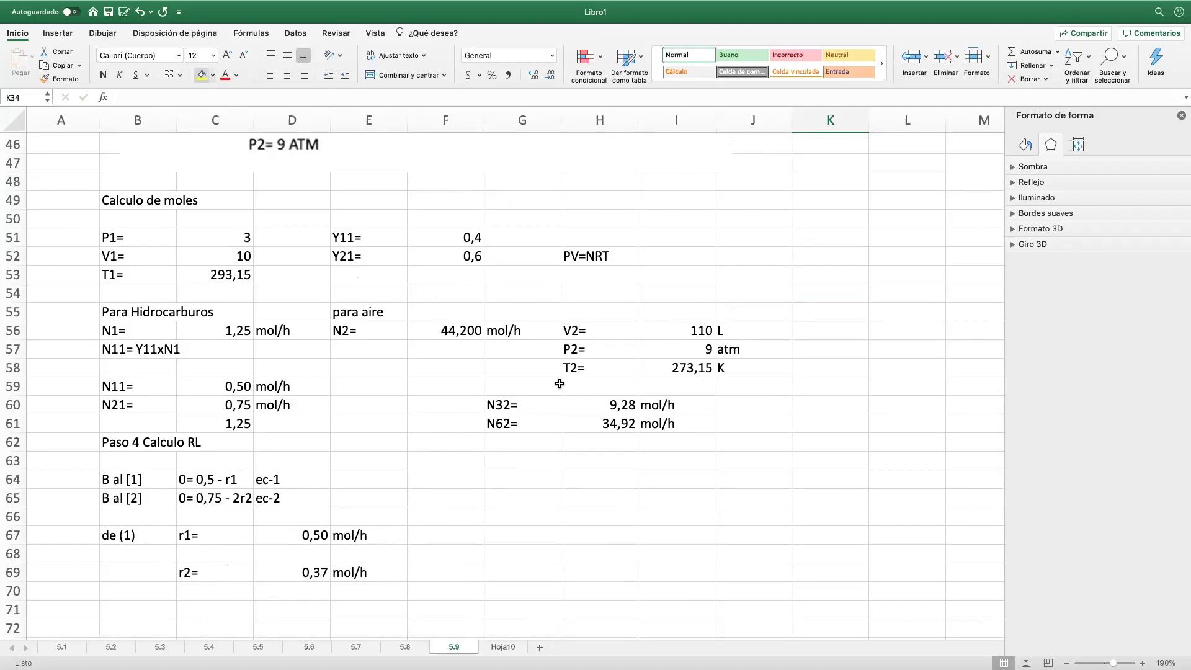
scroll(583, 409, up, 5)
scroll(610, 443, up, 8)
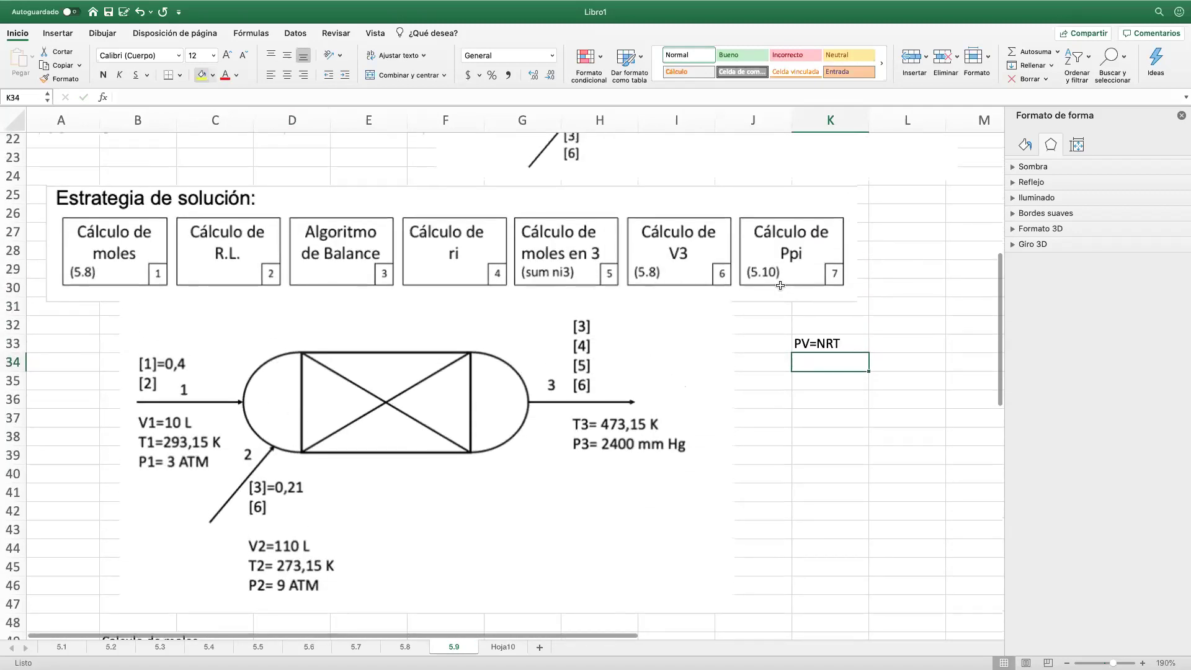
scroll(587, 345, left, 1)
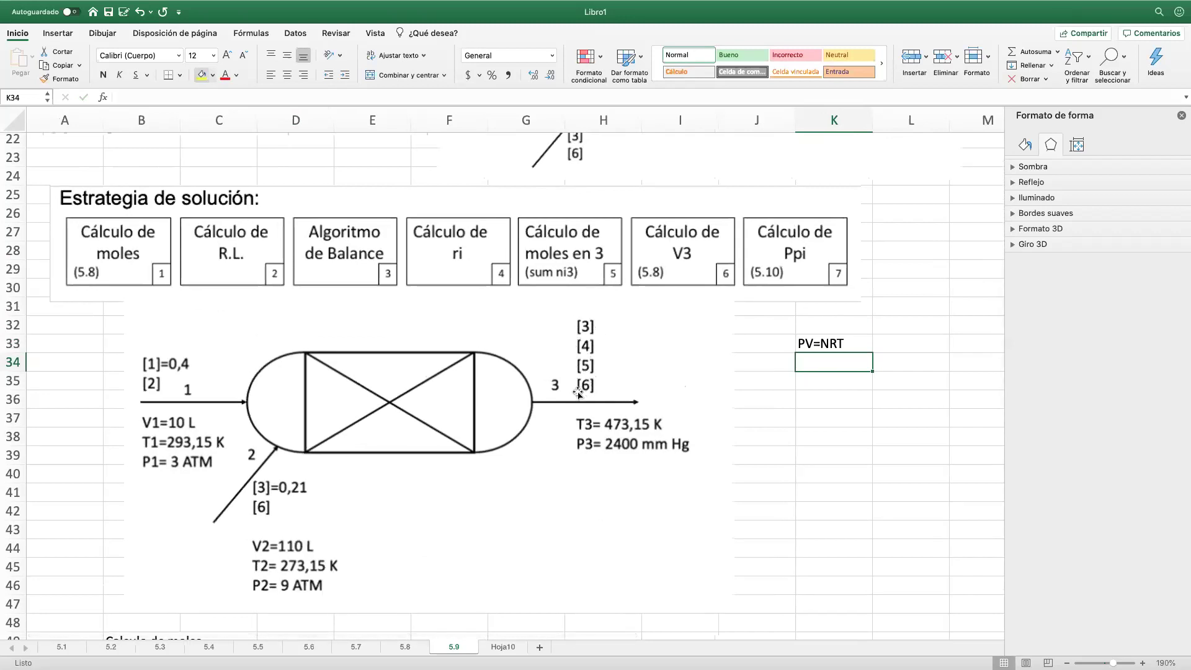
scroll(580, 391, right, 1)
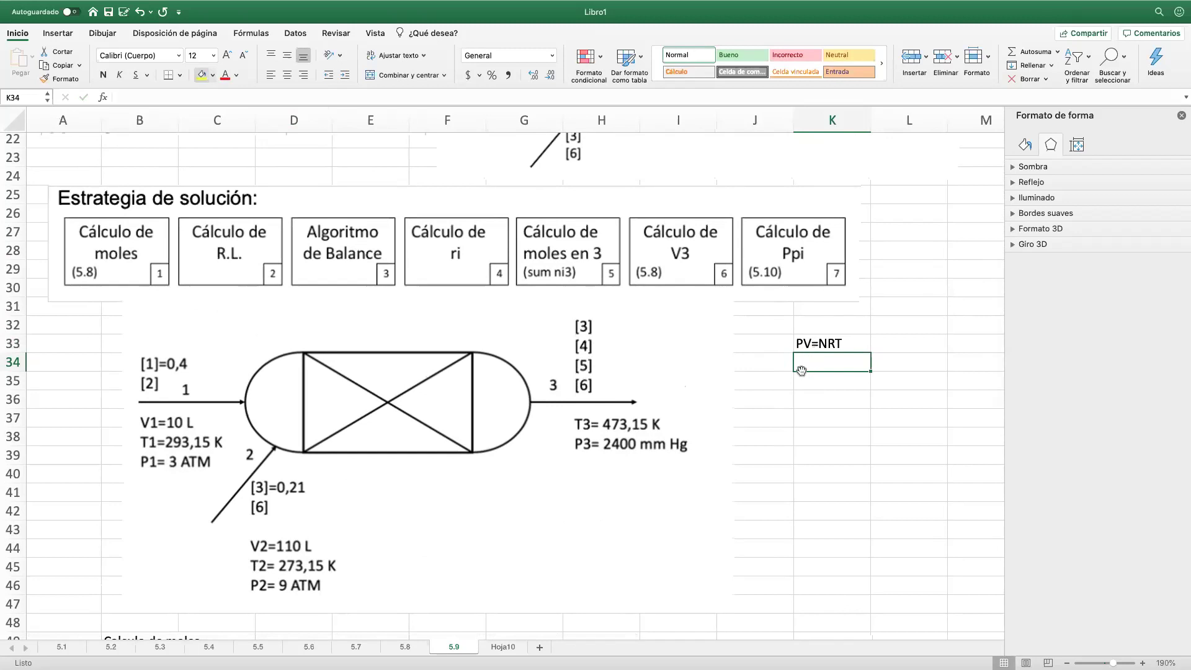
scroll(774, 374, down, 1)
scroll(774, 374, down, 6)
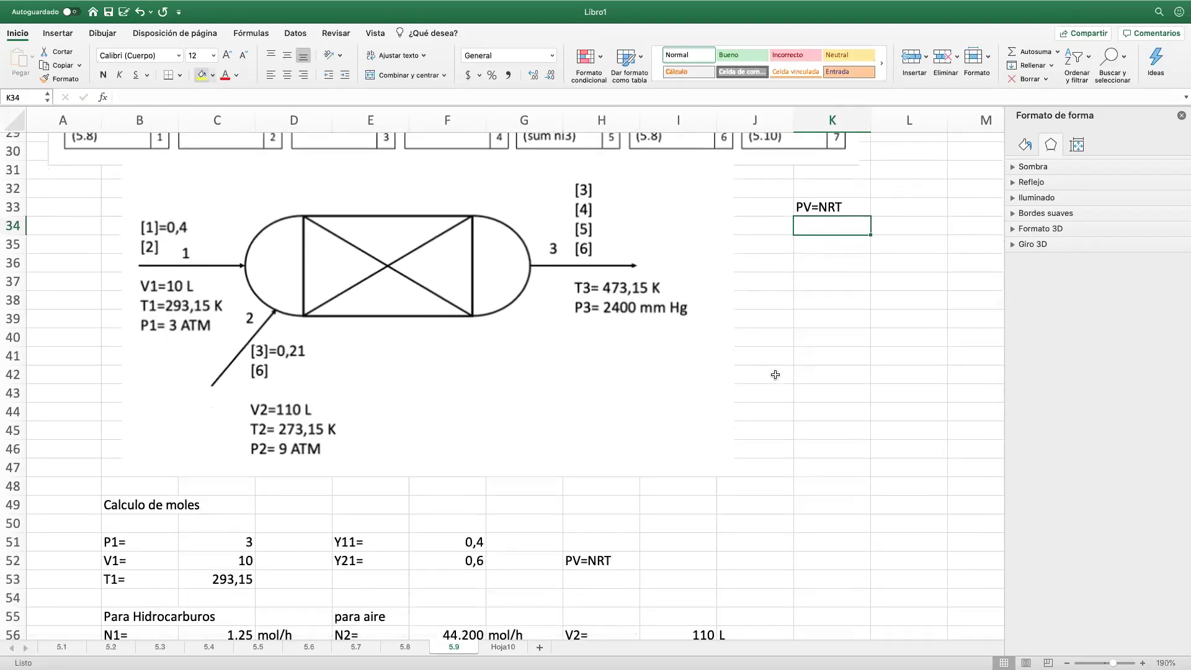
scroll(775, 375, down, 10)
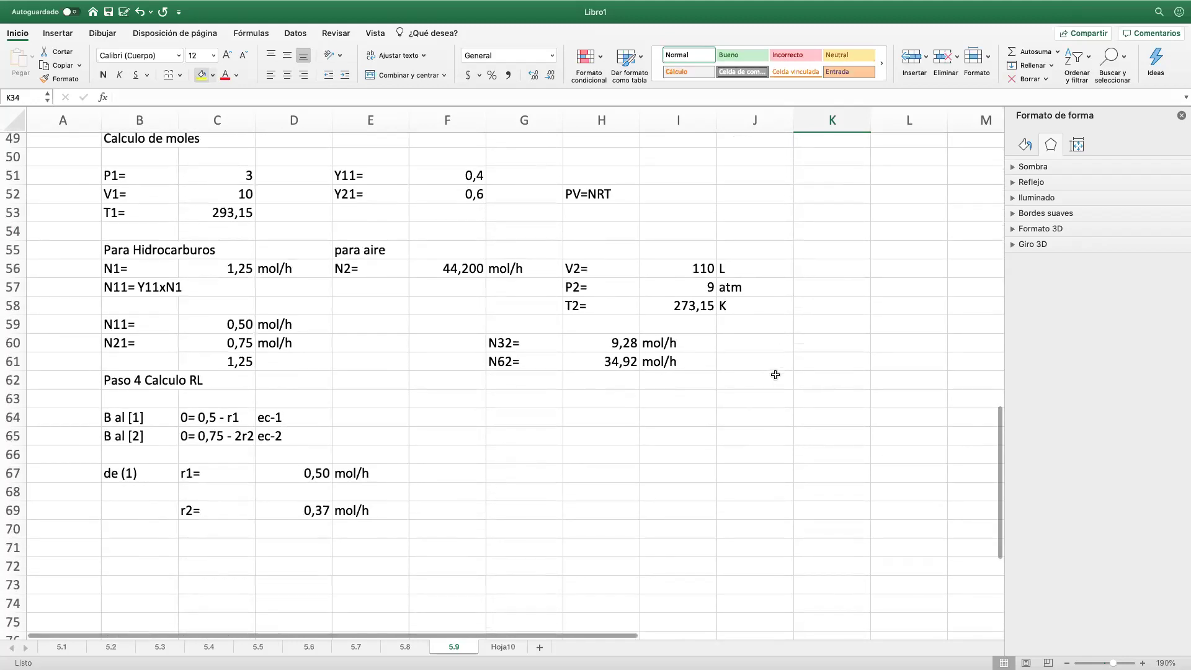
Step: Enter the heading text "Calculo de N" in B71, below the r2 result
scroll(774, 373, down, 1)
click(158, 534)
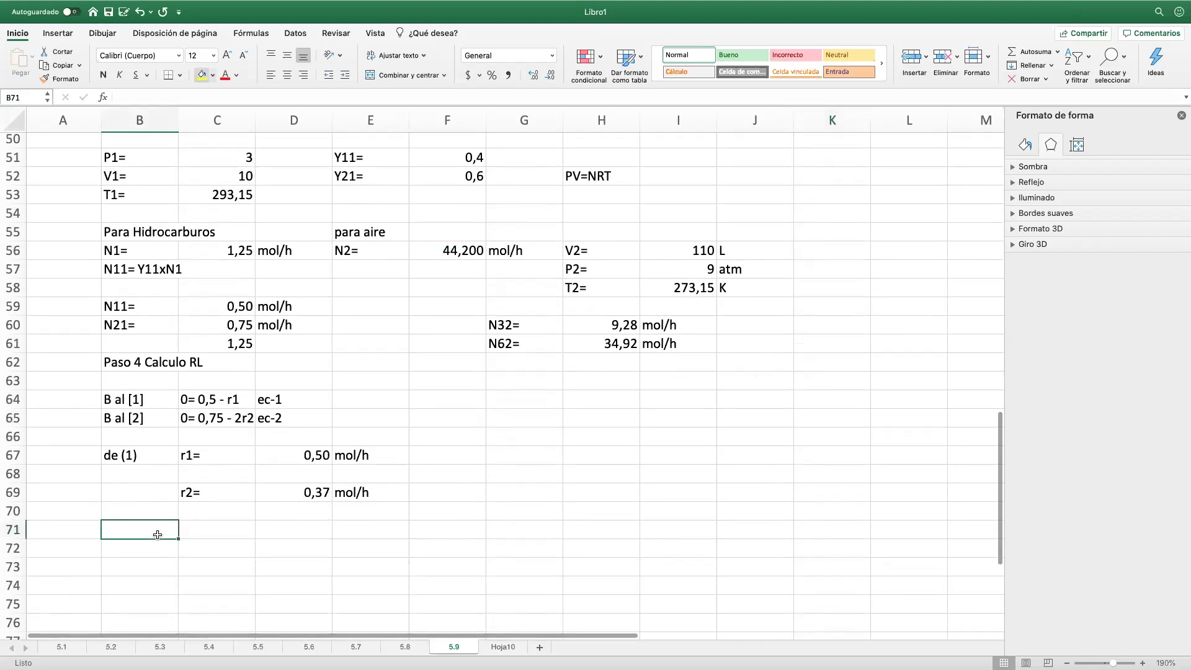
text(Calculo de N)
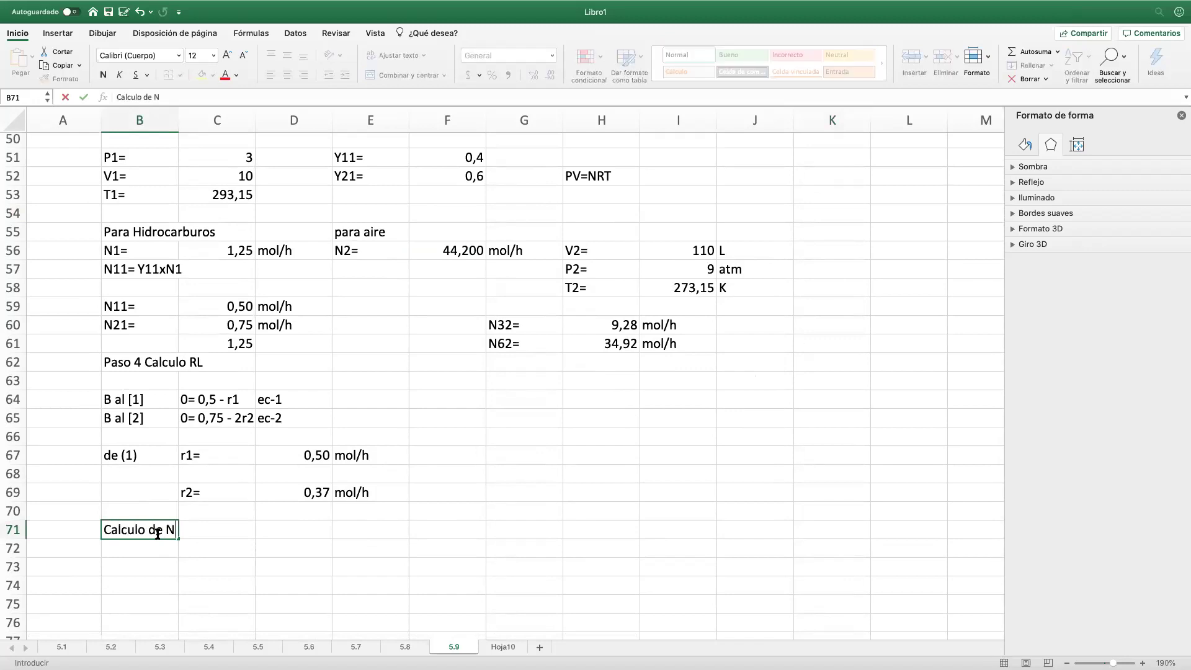
scroll(258, 446, up, 8)
scroll(224, 486, down, 20)
scroll(224, 486, up, 13)
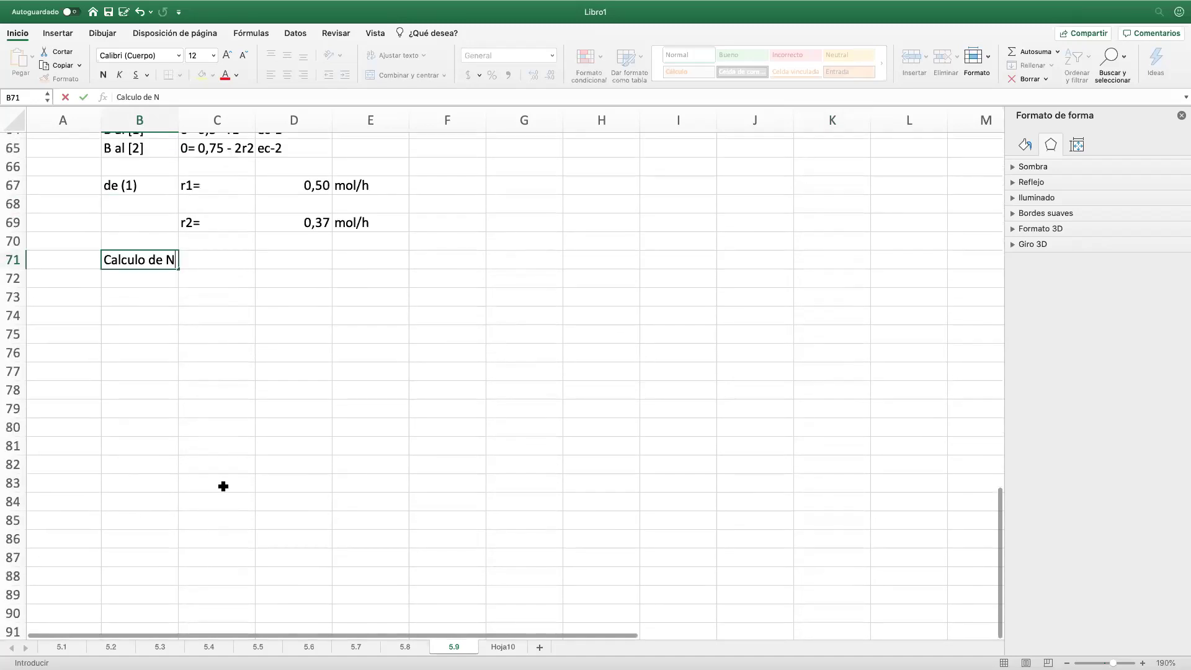
key(Return)
text(3)
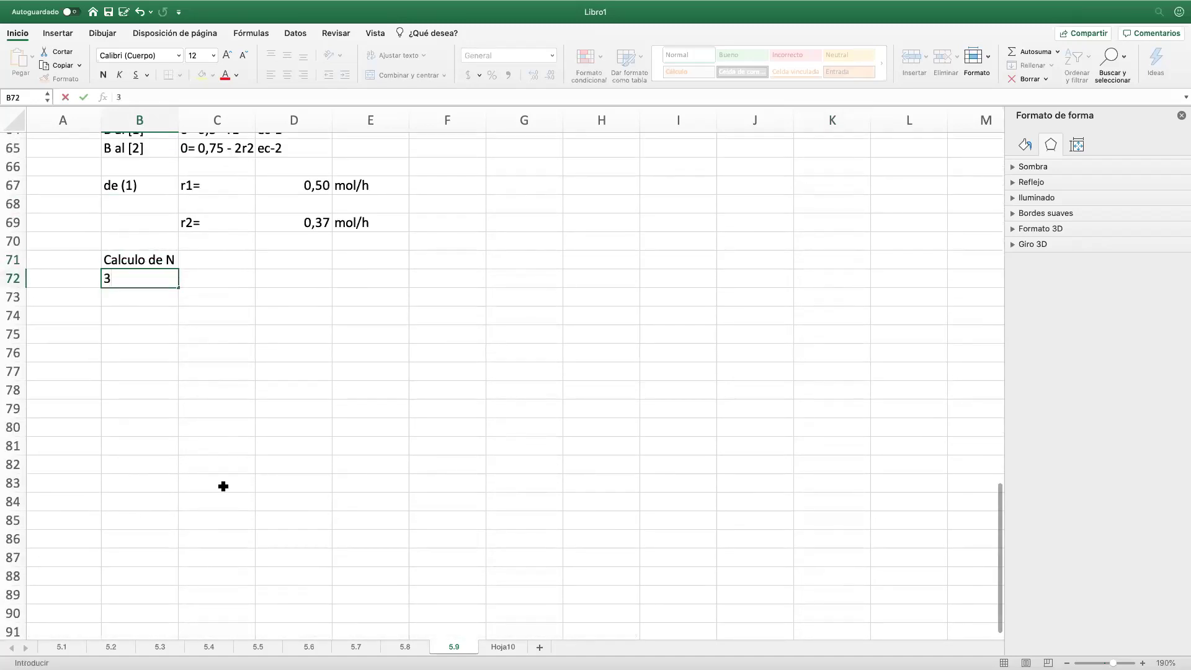
Step: Correct the heading in B71 to read "Calculo de N3"
click(164, 267)
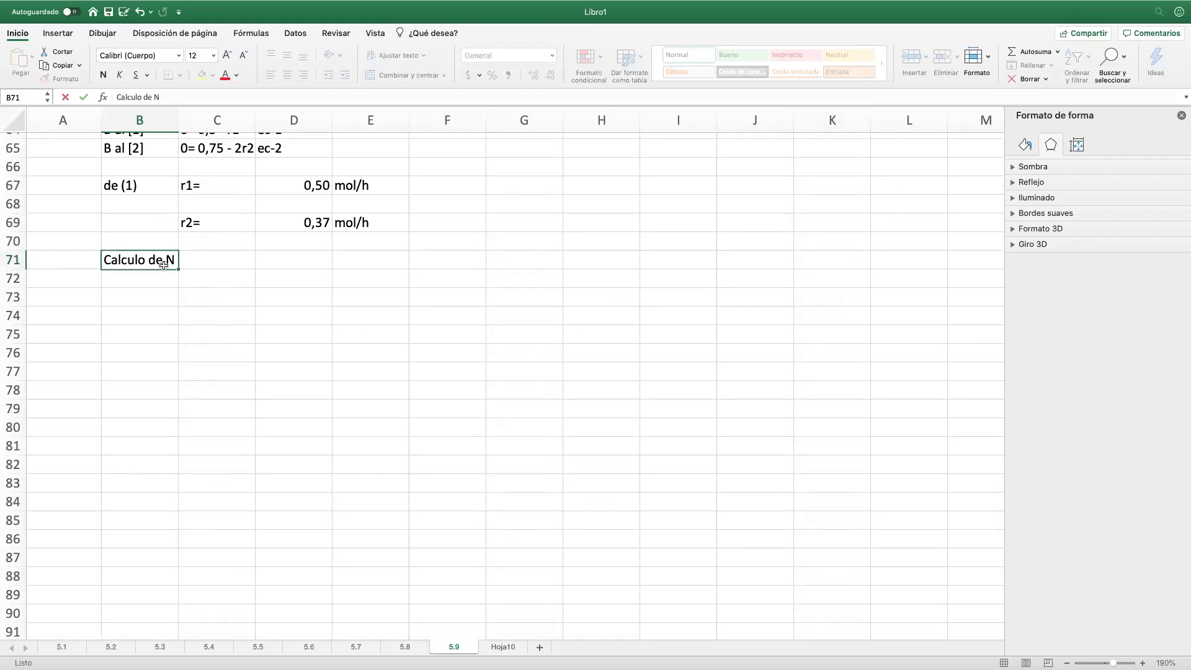
click(176, 93)
text(·)
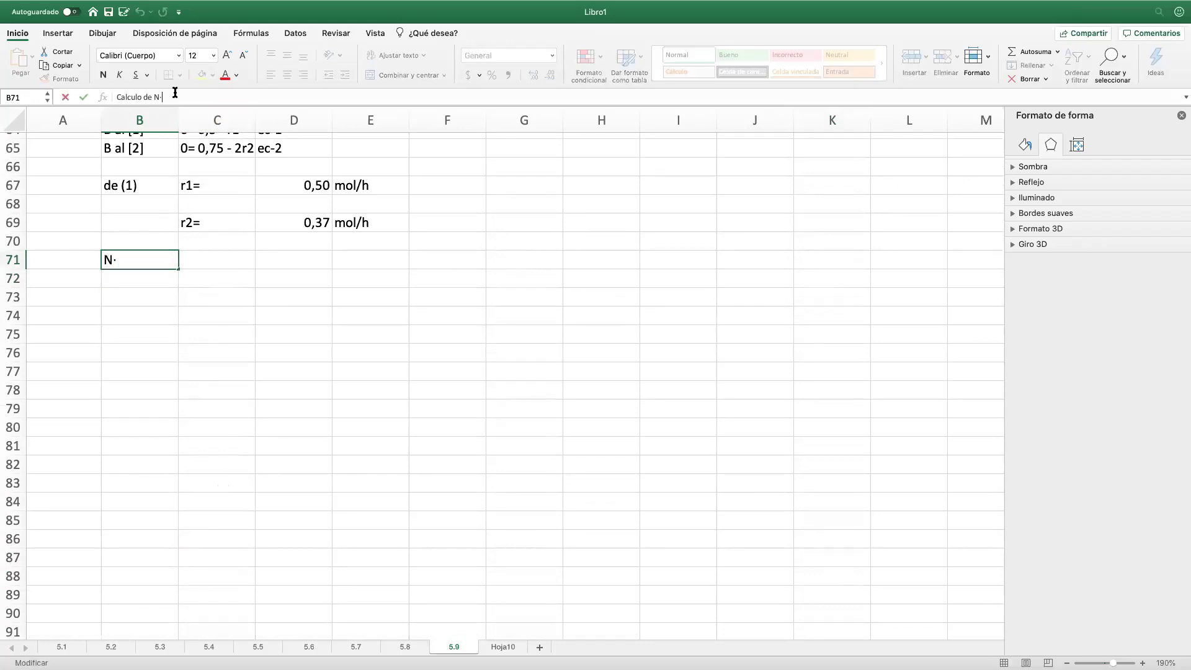
key(Return)
key(Return)
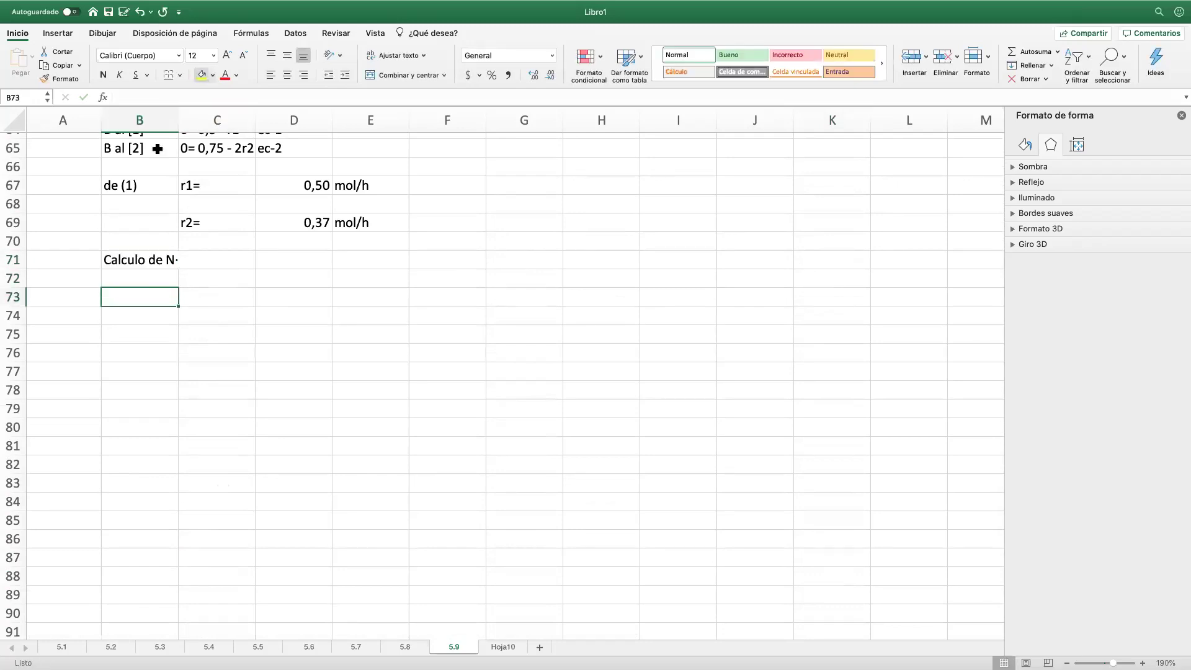
click(132, 248)
click(131, 255)
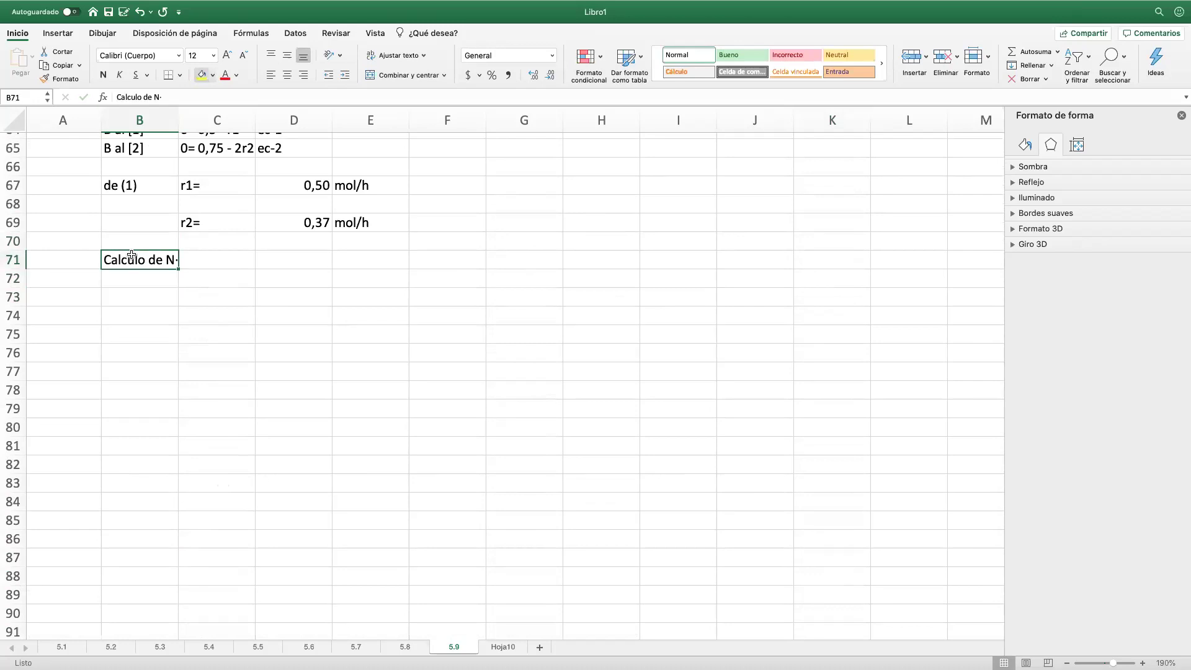
click(169, 93)
key(BackSpace)
text(3)
key(Return)
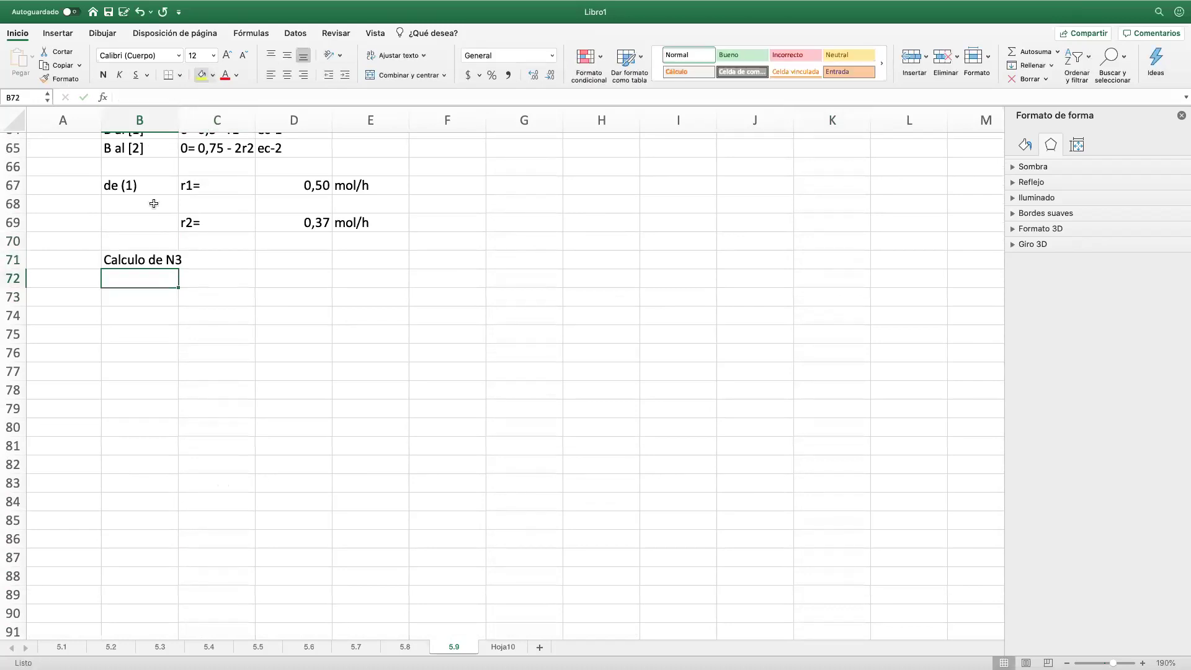
Step: Write the total outlet moles equation N3=N33+N43+N53+N63 in B73, taking the components from stream 3 in the reactor diagram
click(155, 295)
text(N3)
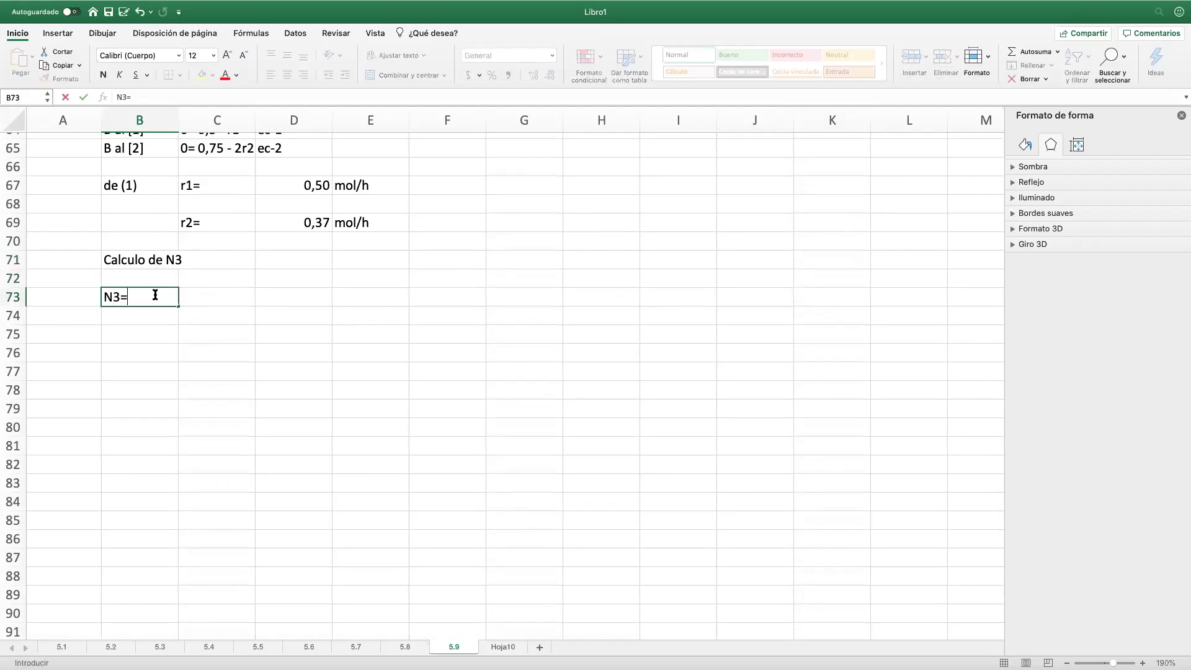
text(=N)
scroll(292, 317, up, 15)
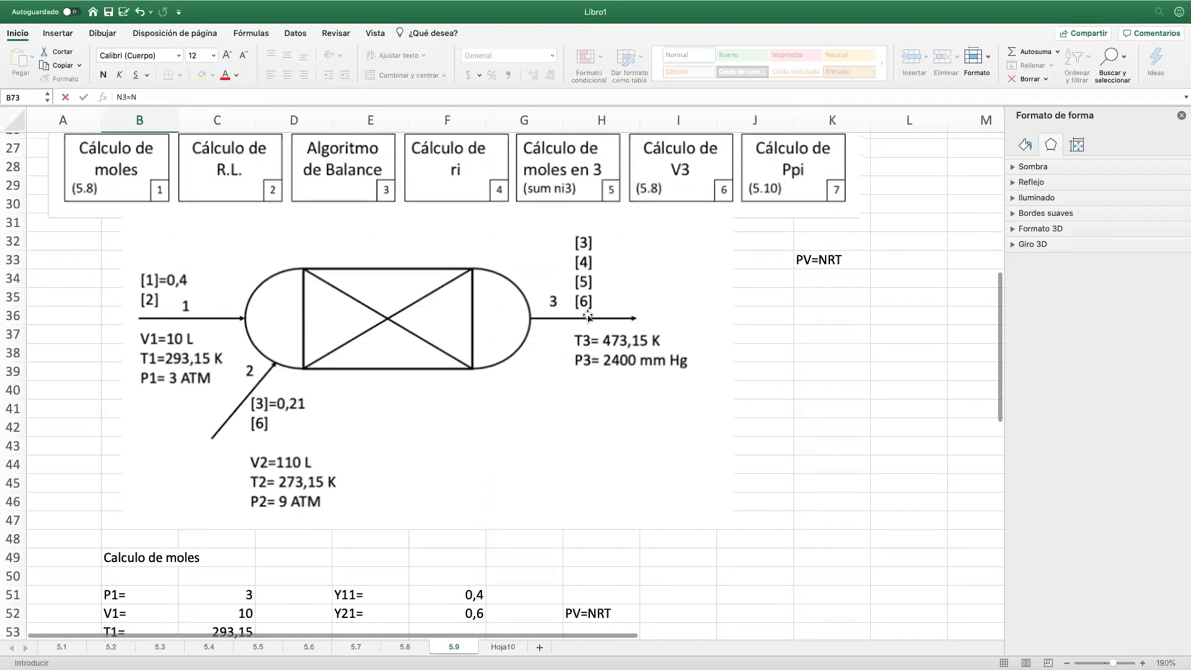
scroll(570, 278, down, 1)
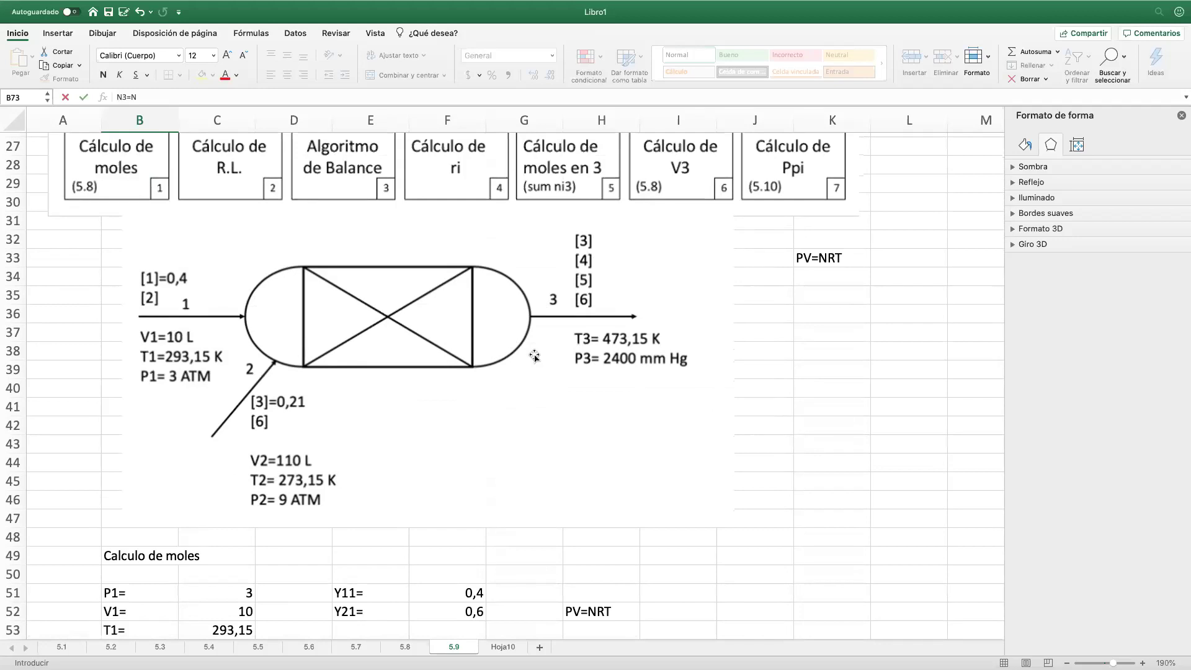
scroll(535, 356, down, 10)
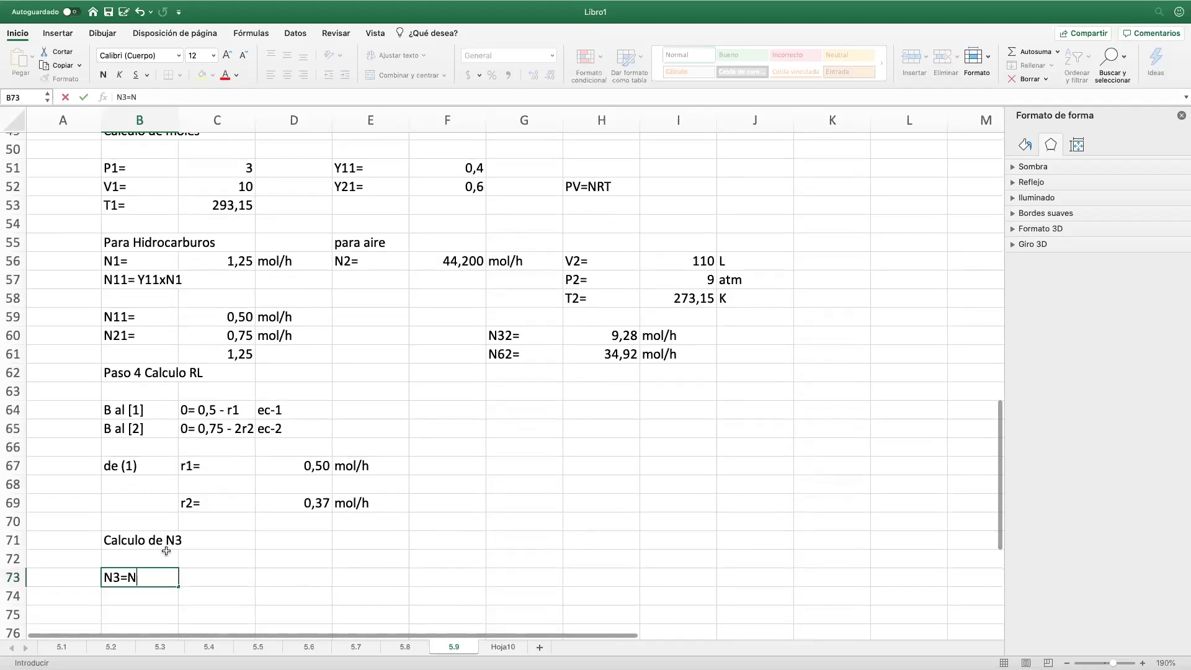
scroll(651, 244, up, 10)
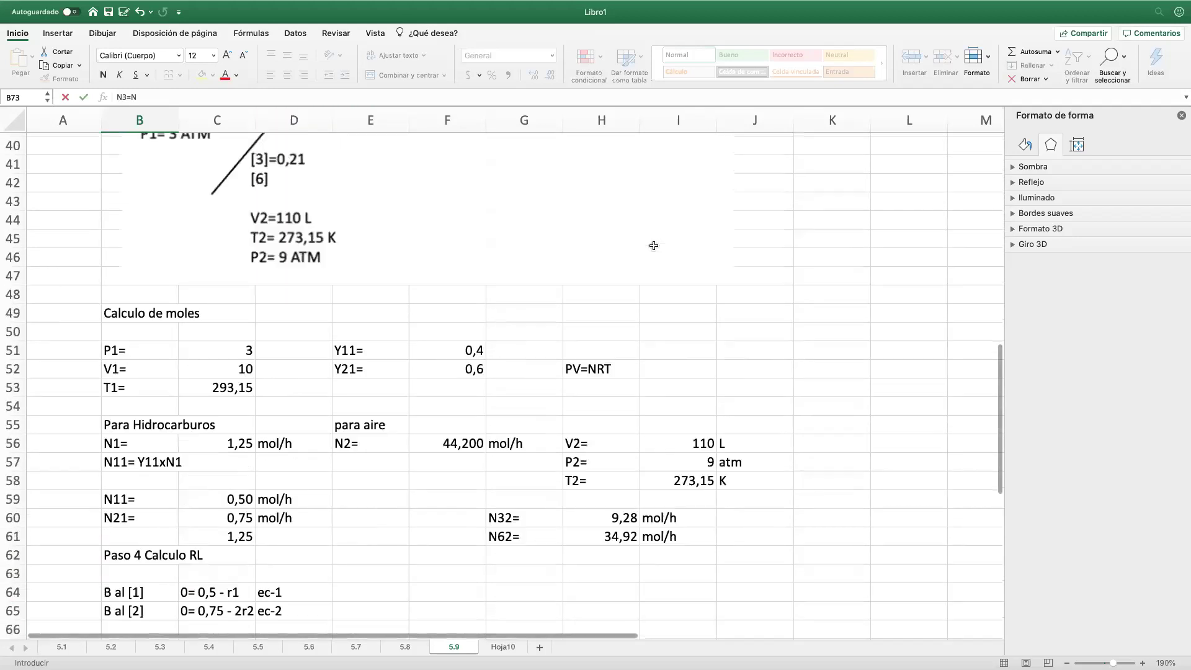
scroll(654, 245, down, 13)
scroll(653, 246, down, 2)
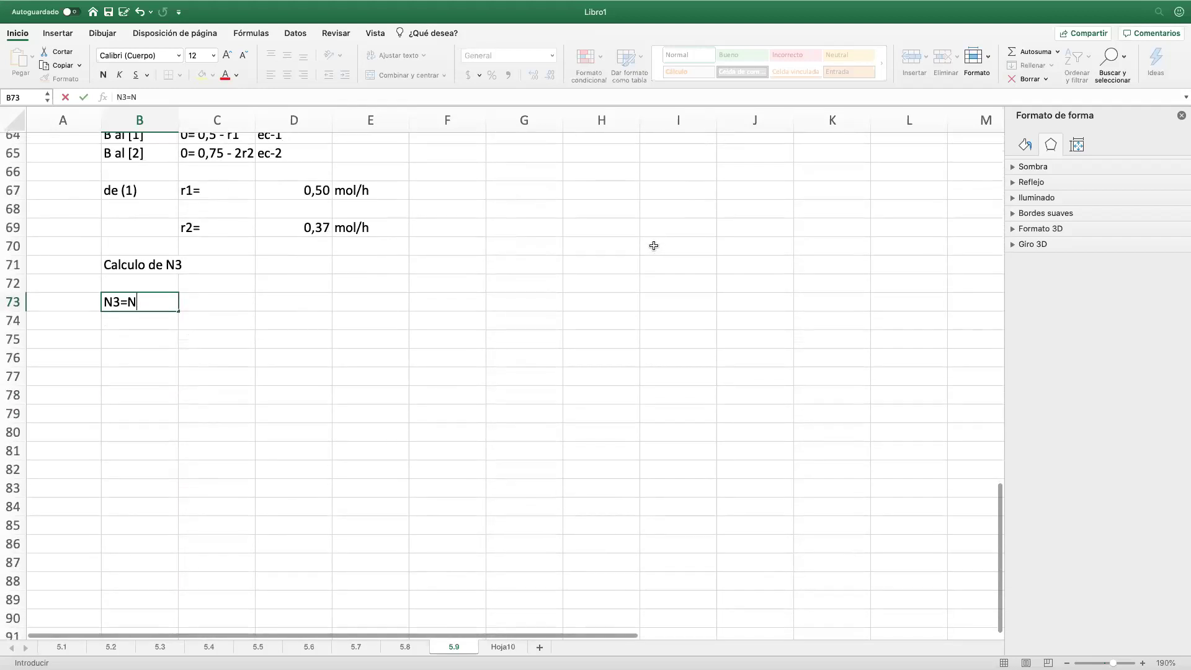
text(33)
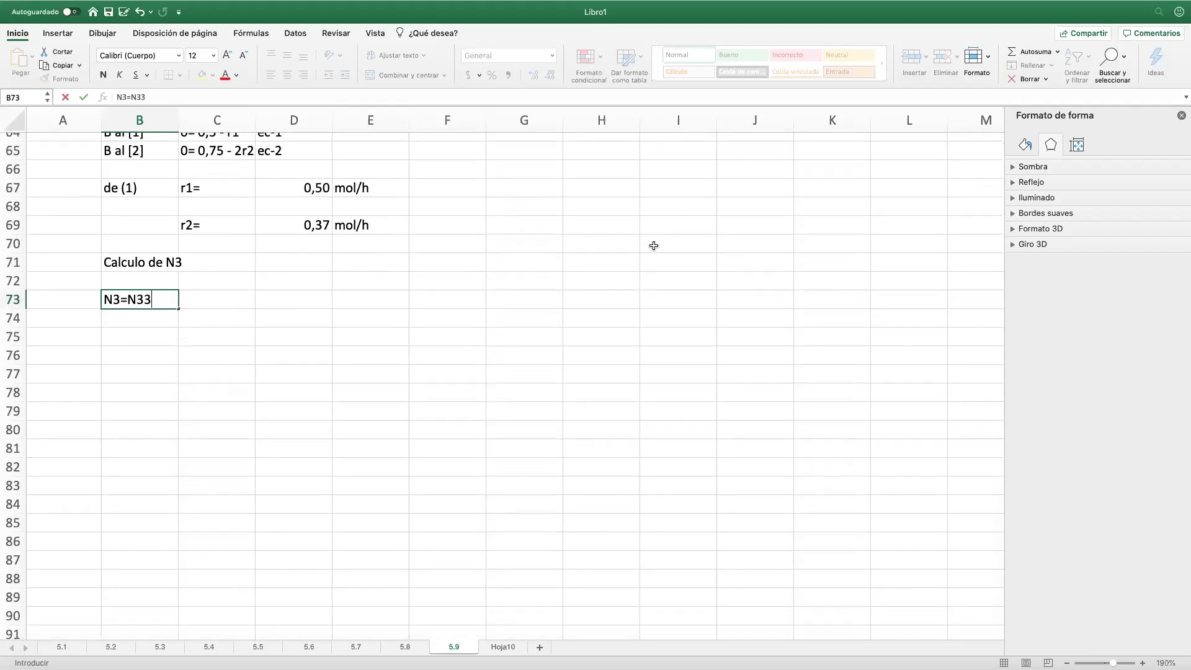
text(+N43+N53+N63)
key(Return)
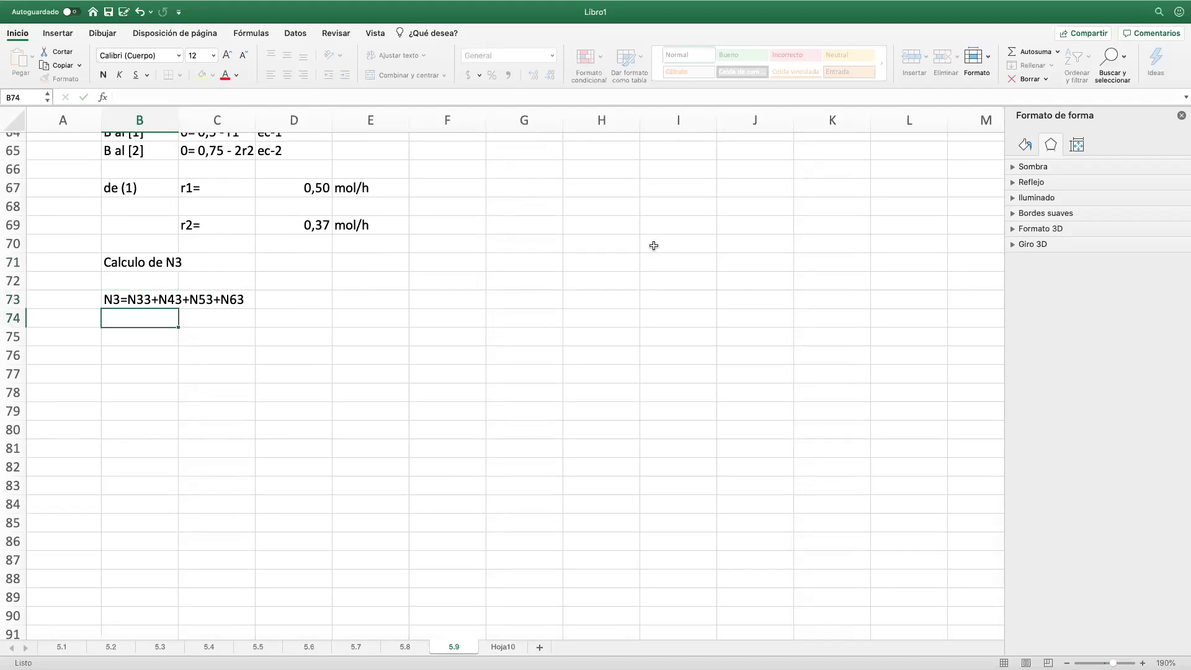
Step: Label the N3 sum equation as ec-3 in D73
click(325, 301)
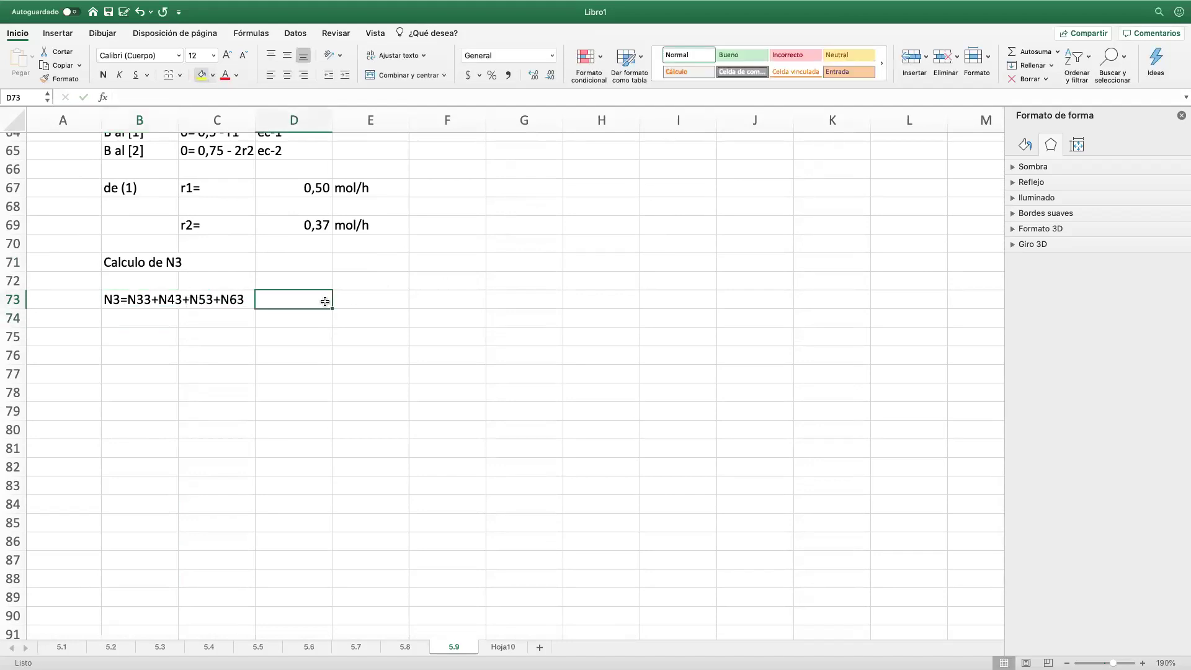
scroll(325, 302, up, 4)
text(ec-3)
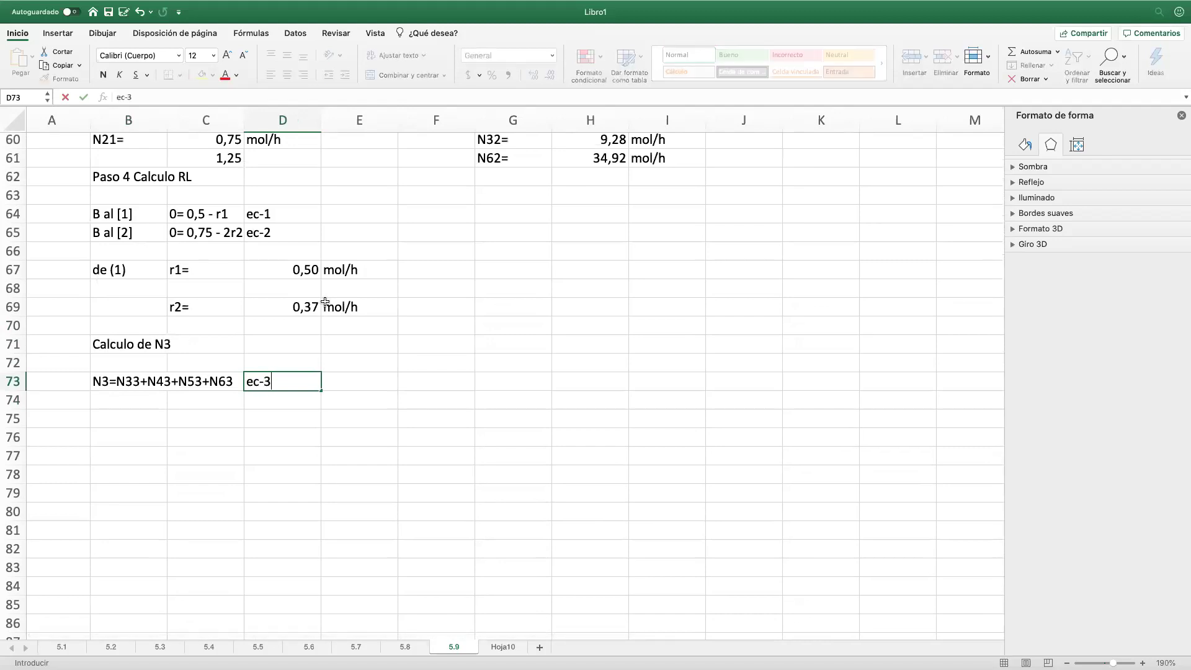
key(Return)
Step: Add the balance labels "B al [3]" in B75 and "bb al [4]" in B76 for components 3 and 4
click(206, 451)
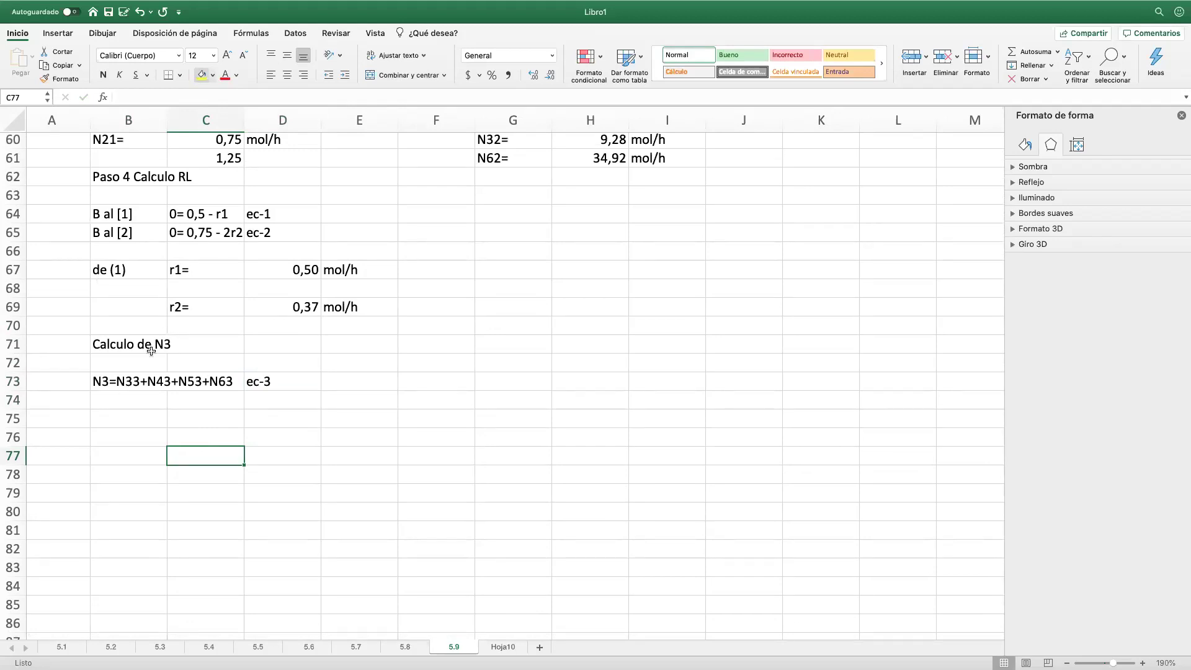
click(138, 420)
text(B al [3)
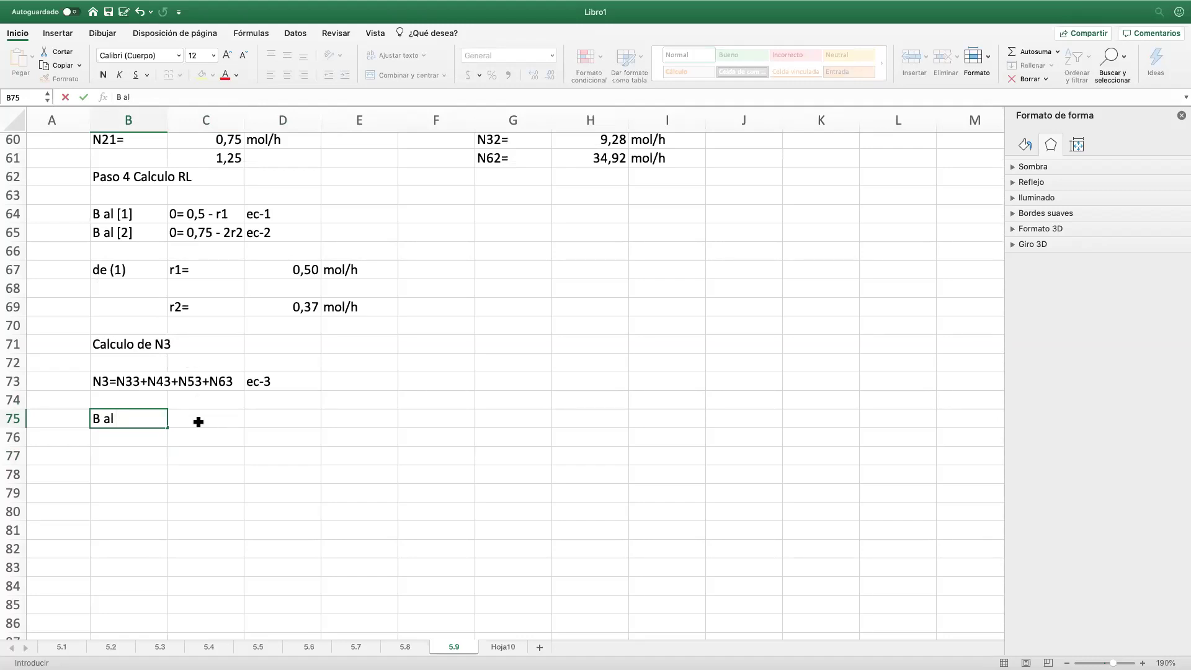
key(Return)
text(bb al [4)
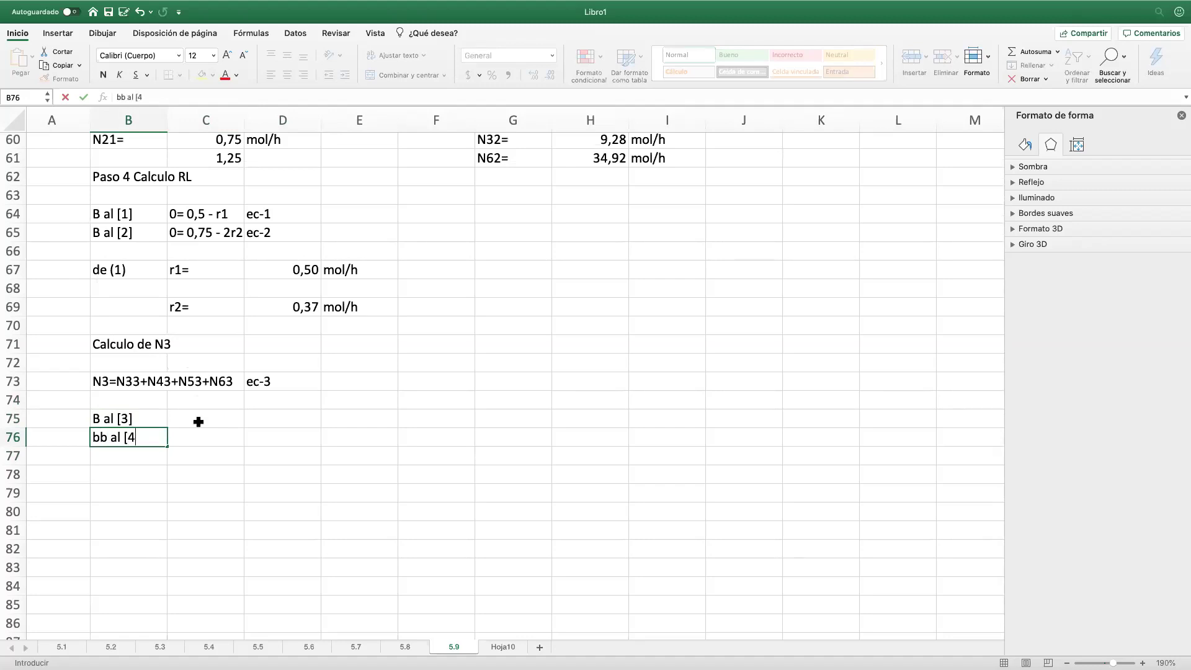
key(Return)
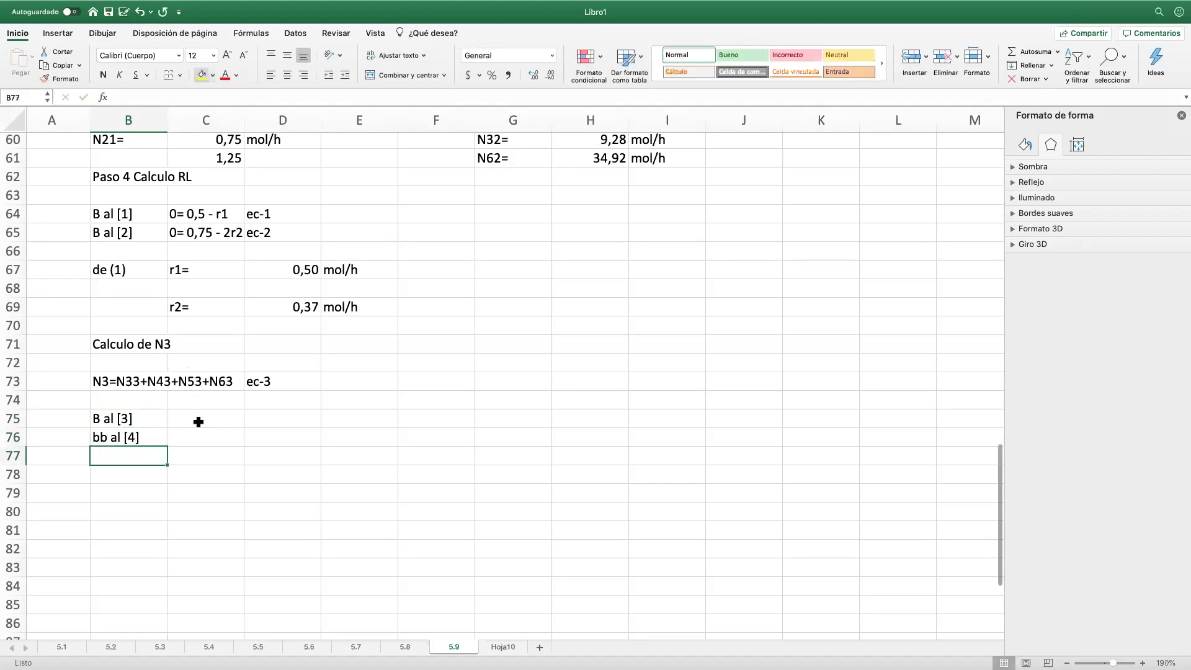
Step: Add the balance labels "B al [5]" in B77 and "B al [6]" in B78 for components 5 and 6
text(b)
key(BackSpace)
text(B al [5])
key(Return)
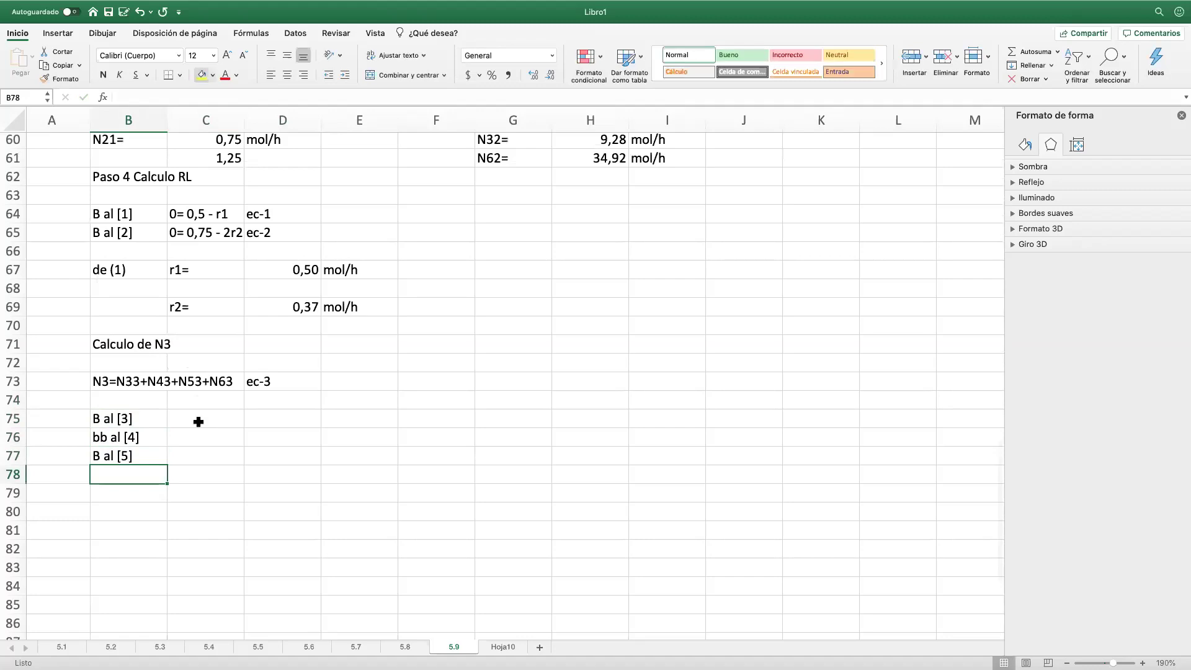
text(B al )
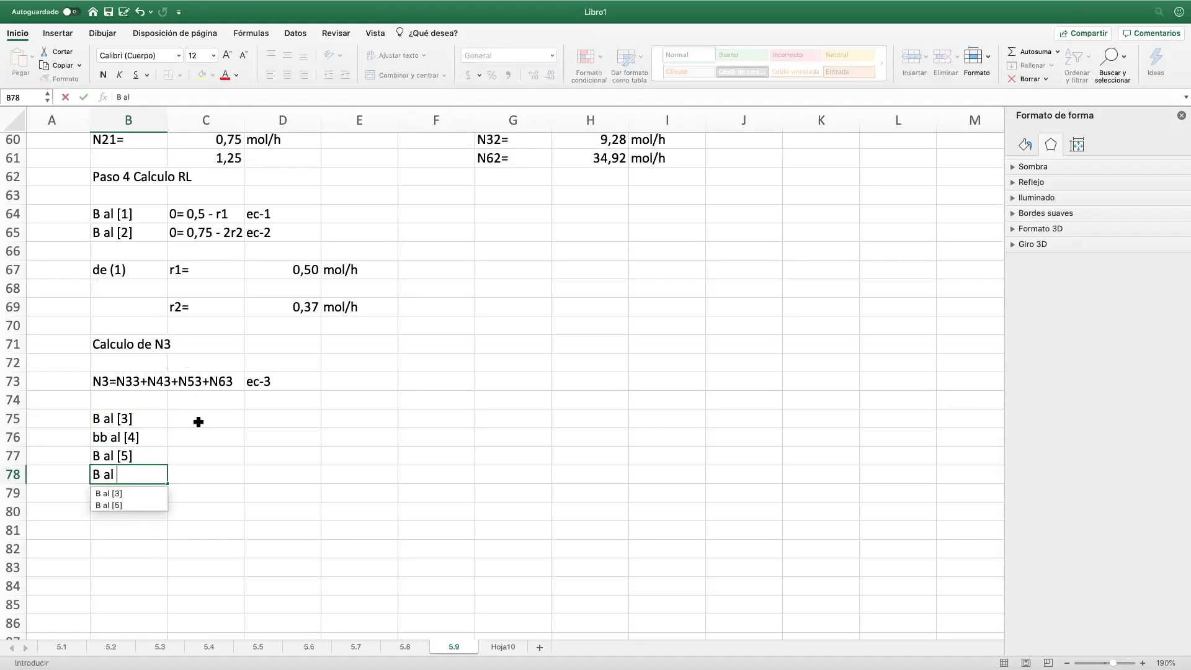
text([6)
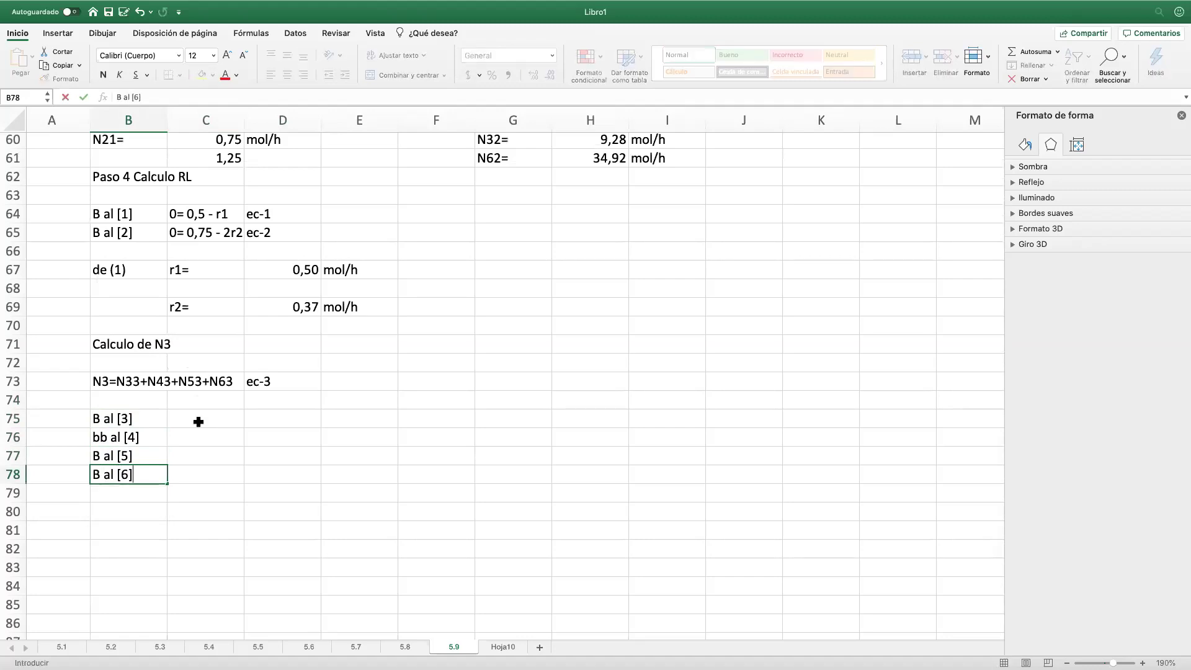
text(])
Step: Check the reactor diagram's outlet components and note the general balance "Ns=Ne + sigma r" in F73
click(186, 415)
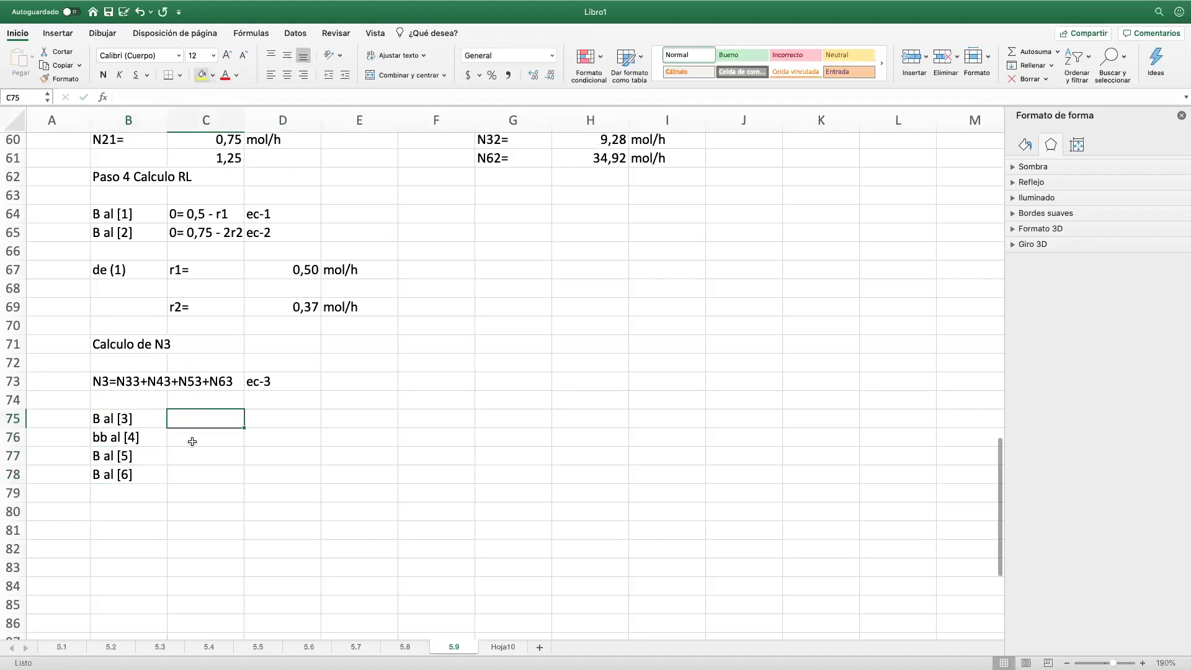
scroll(476, 366, up, 8)
scroll(475, 368, up, 3)
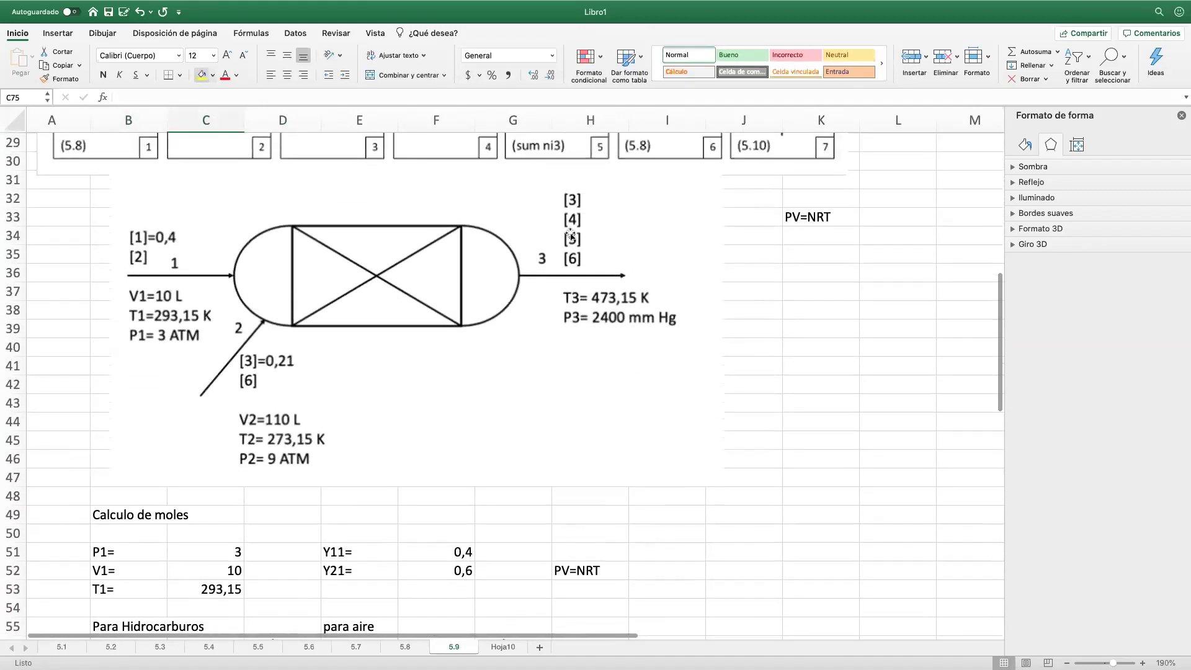
scroll(441, 421, down, 4)
scroll(441, 421, down, 5)
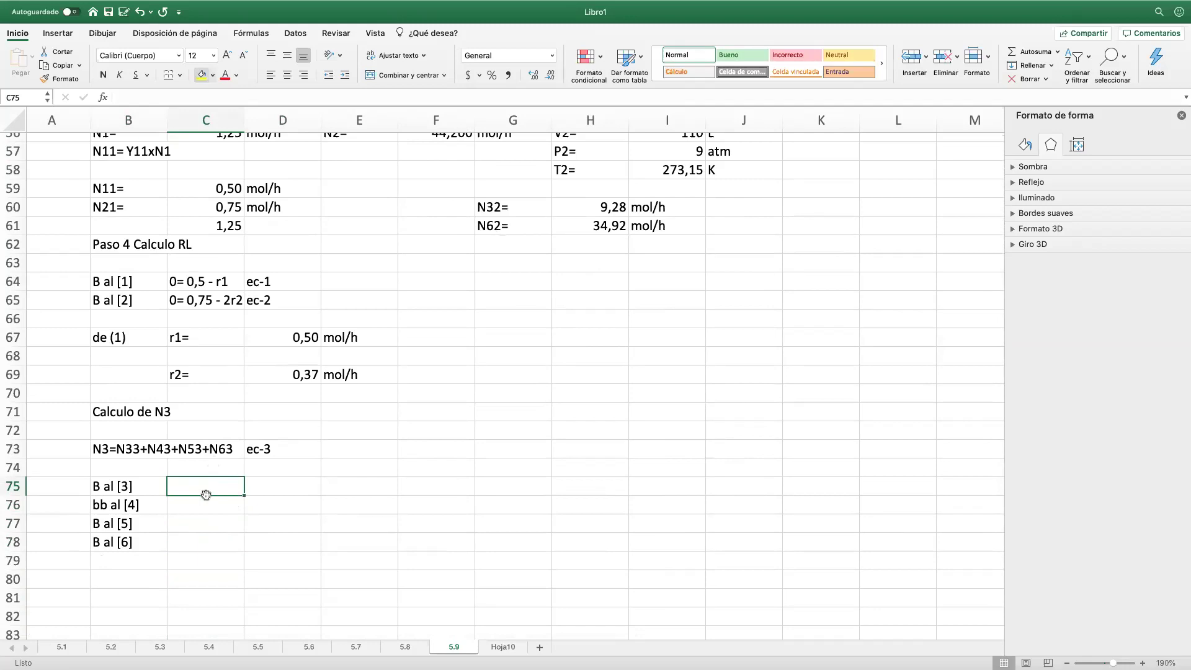
scroll(205, 494, left, 1)
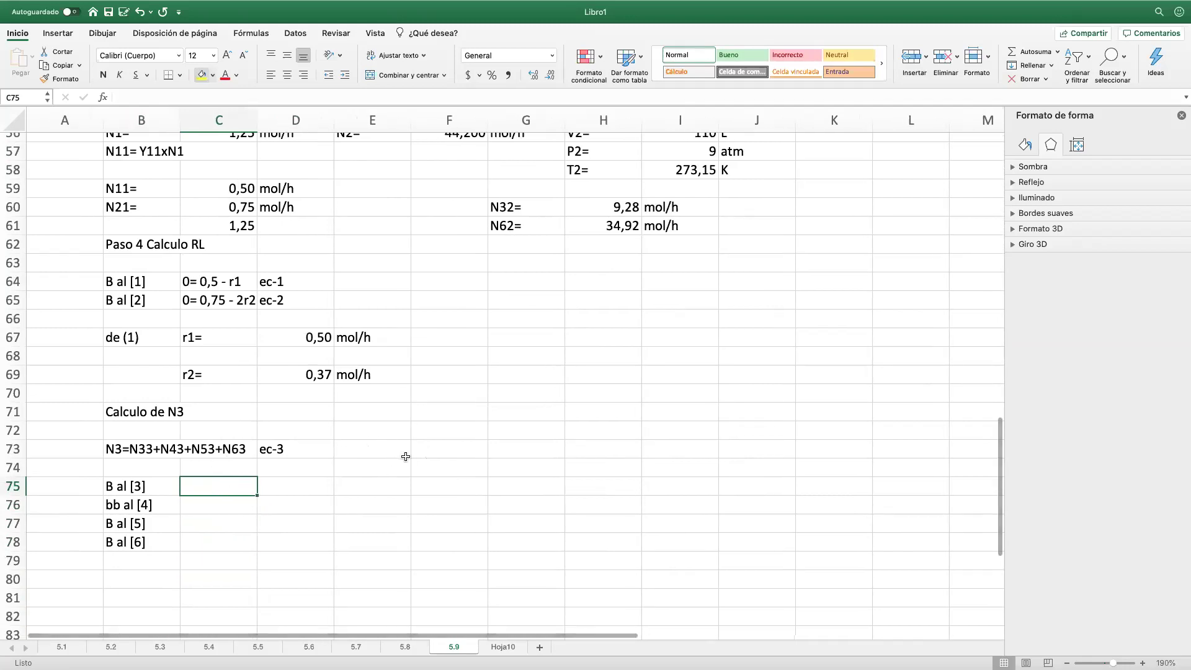
click(453, 453)
text(Ns=Ne)
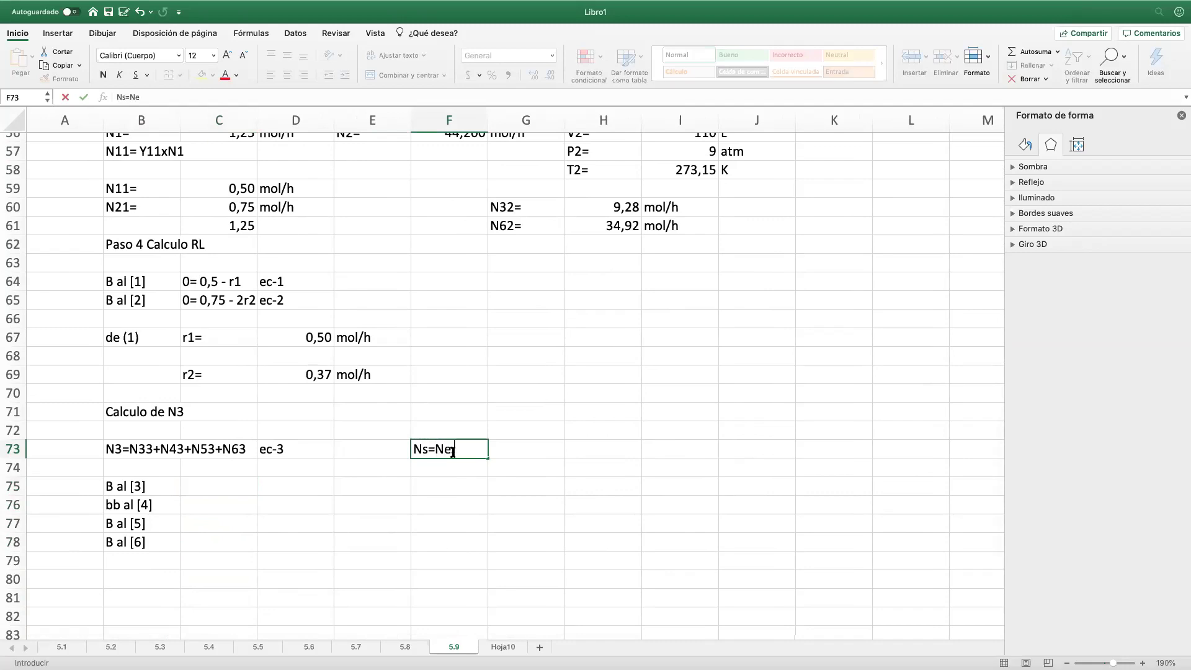
text( + sigma r)
key(Return)
Step: Begin the component 3 balance in C75 as "N33= 9,28", taking the inlet moles from N32 for stream 2
click(240, 484)
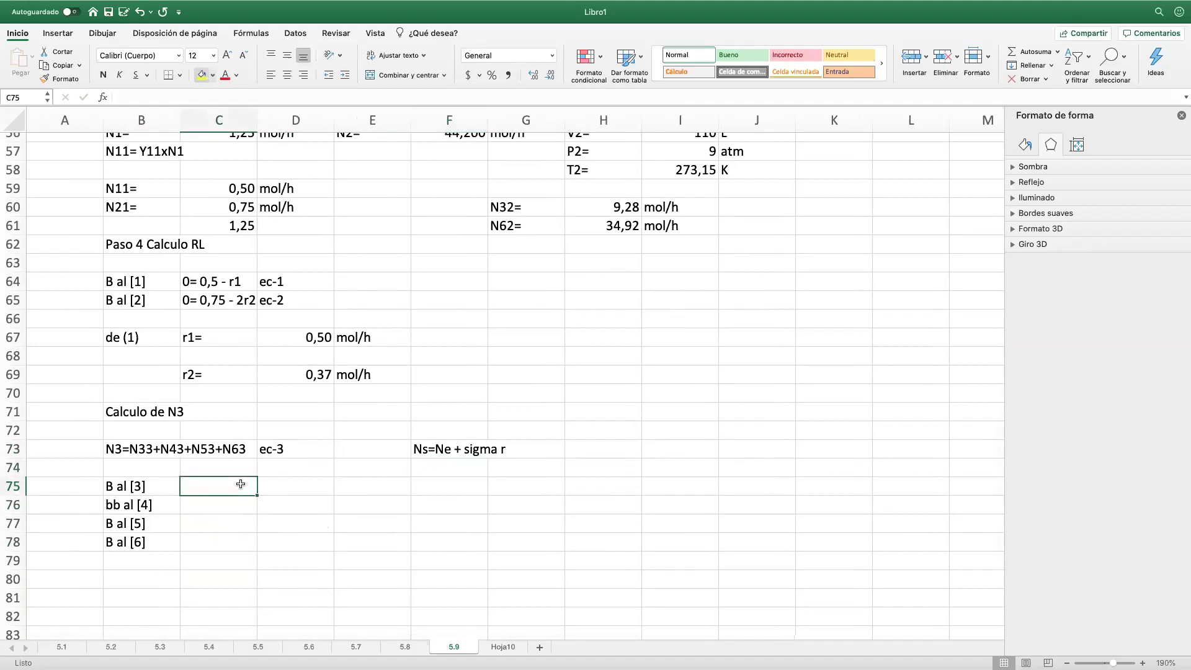
text(N33=)
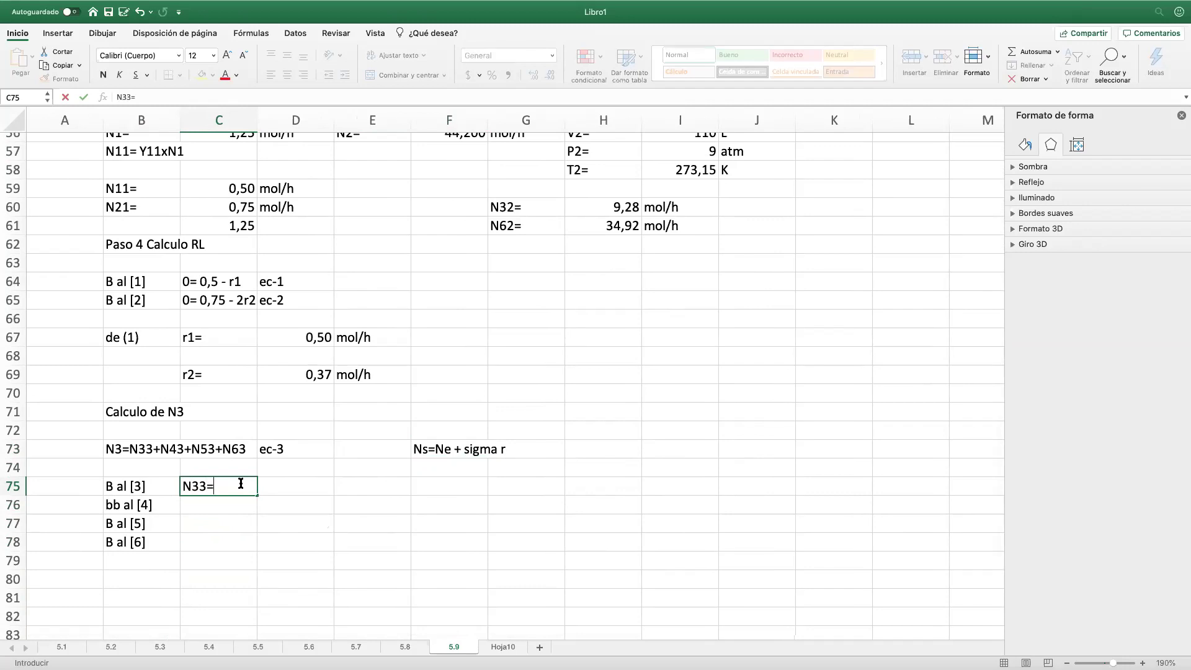
scroll(328, 393, up, 7)
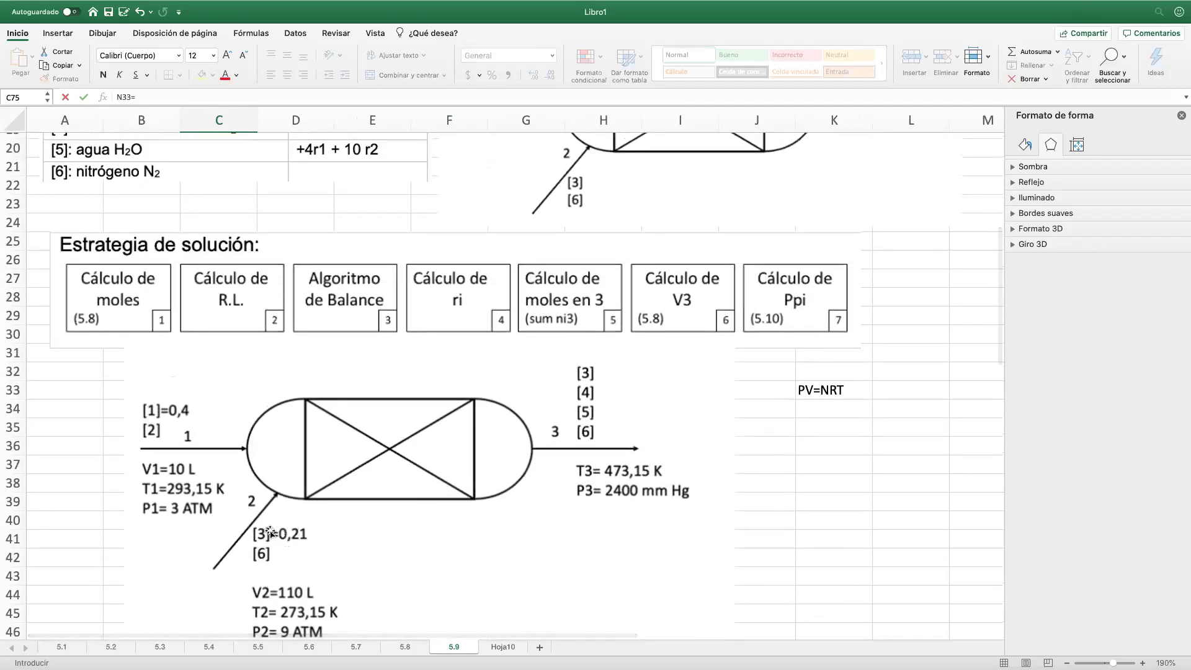
scroll(286, 536, up, 3)
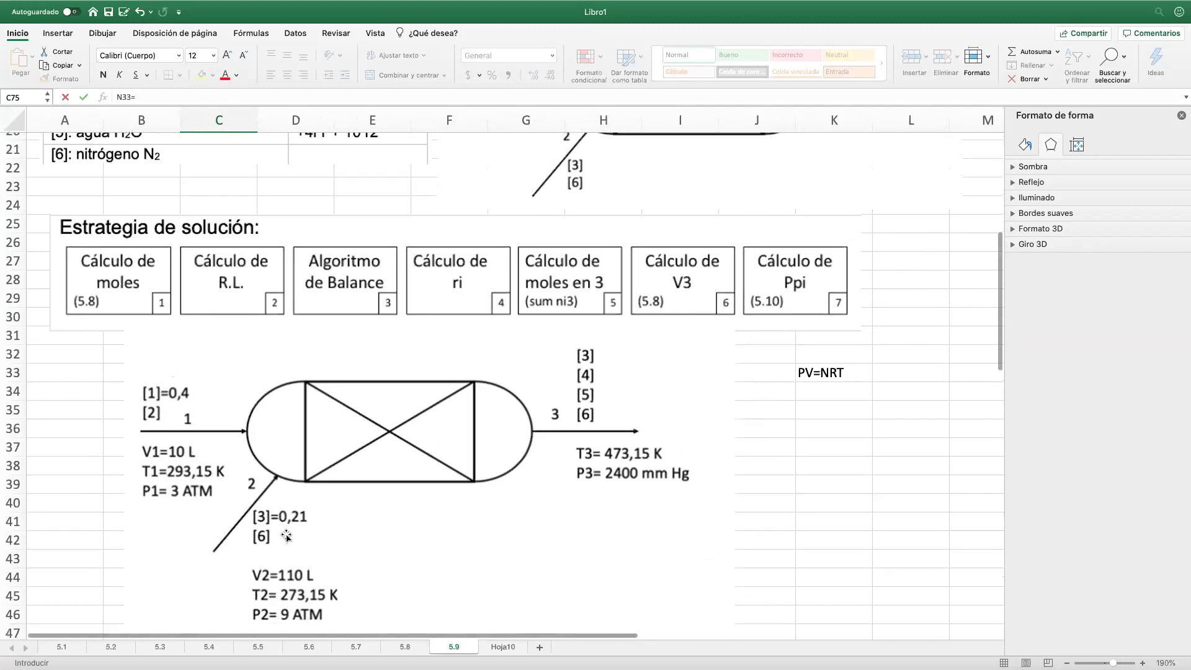
scroll(285, 537, down, 4)
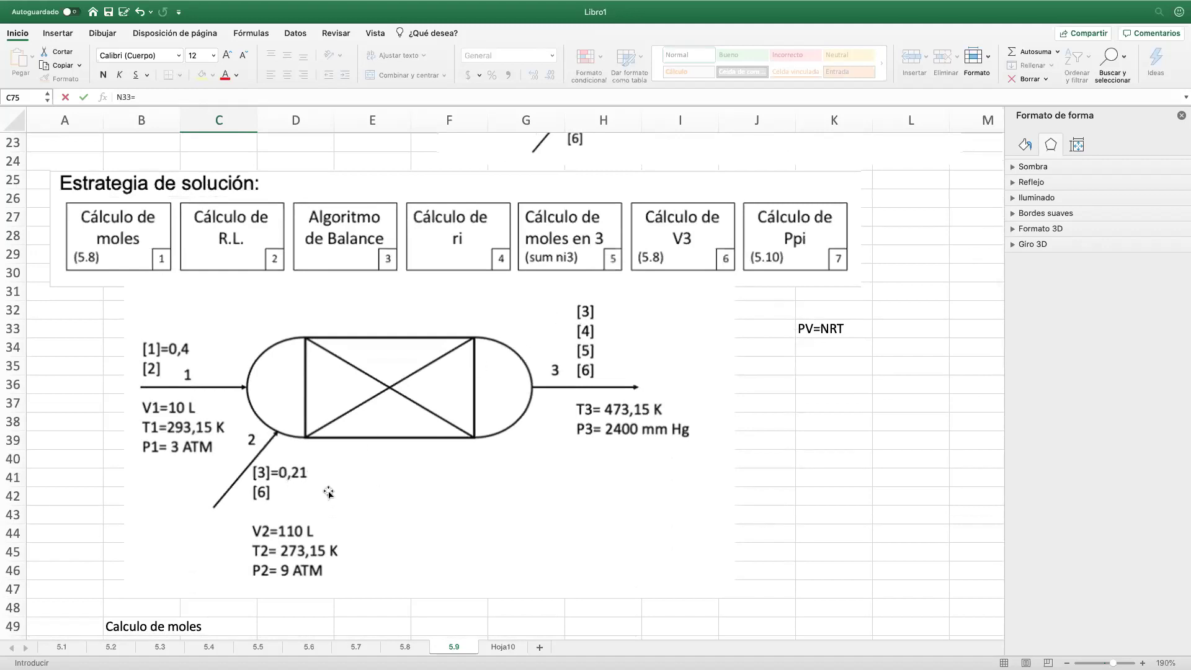
scroll(328, 491, down, 10)
scroll(329, 492, down, 6)
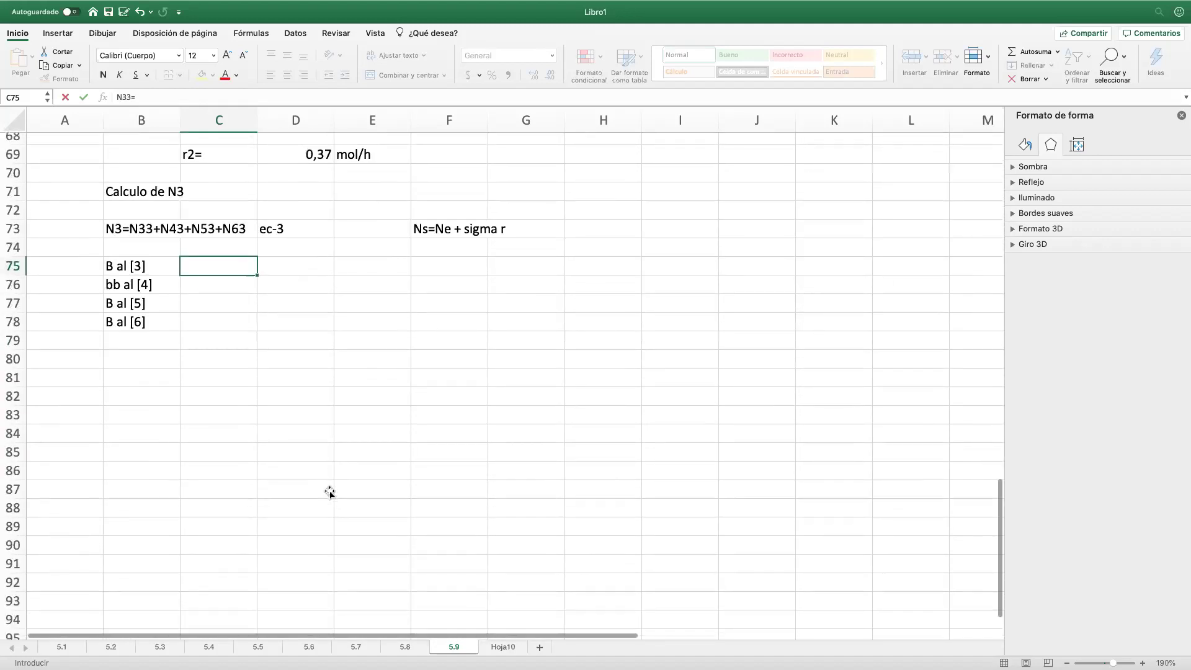
scroll(323, 335, up, 6)
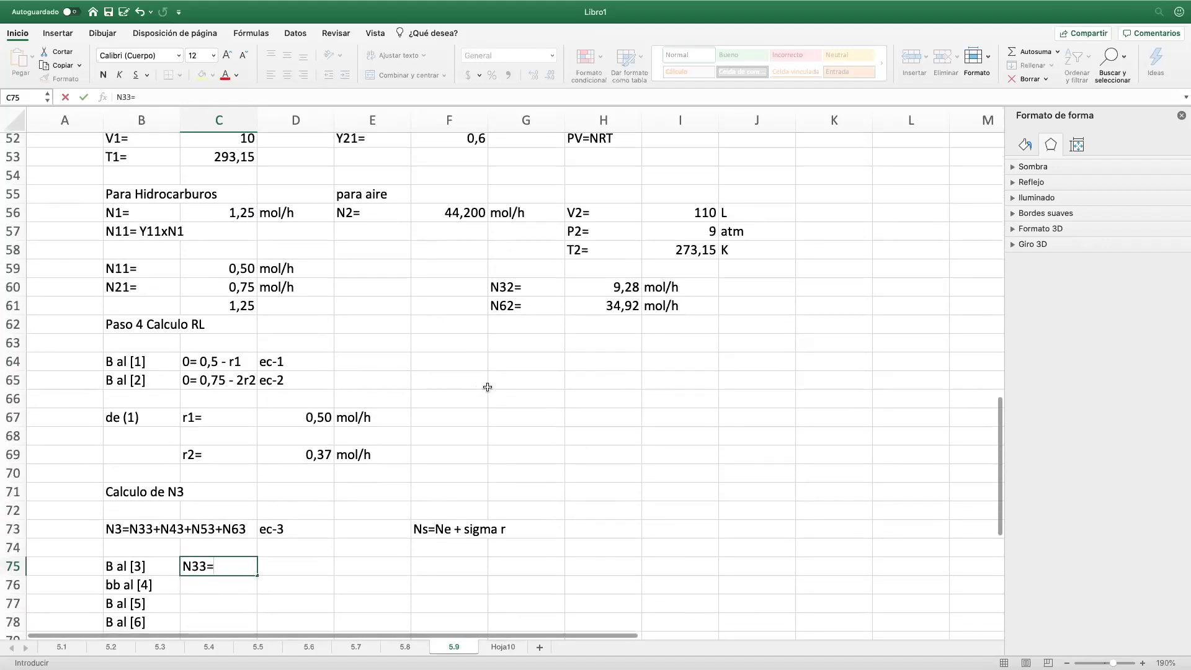
scroll(488, 386, up, 5)
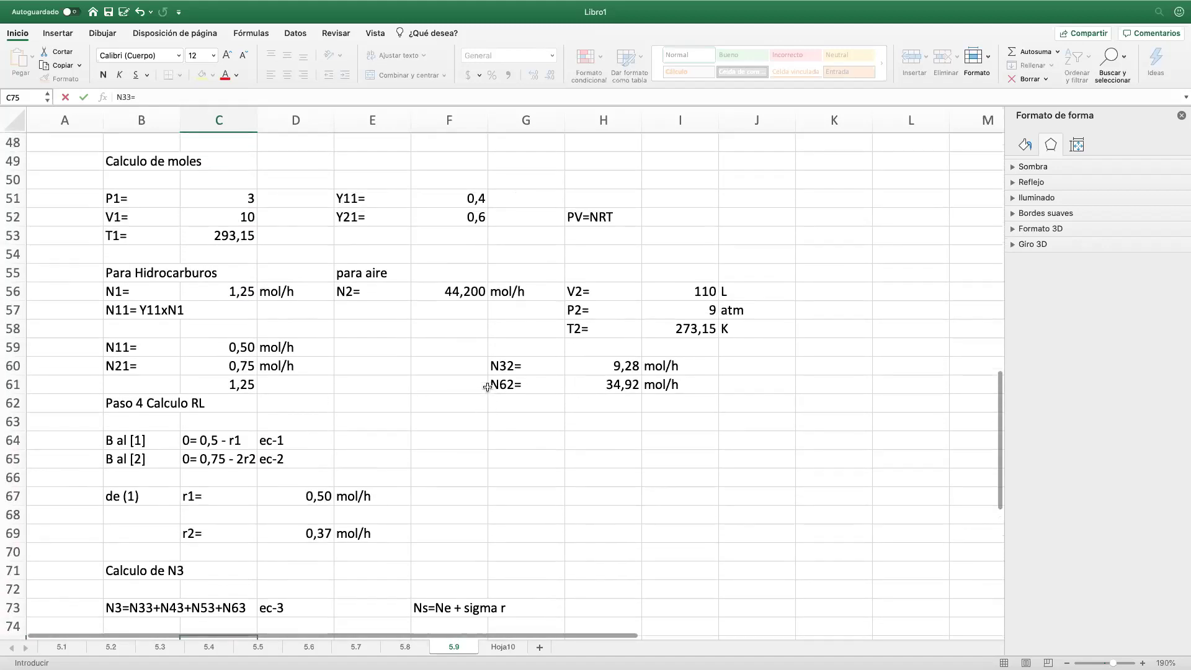
scroll(487, 387, up, 2)
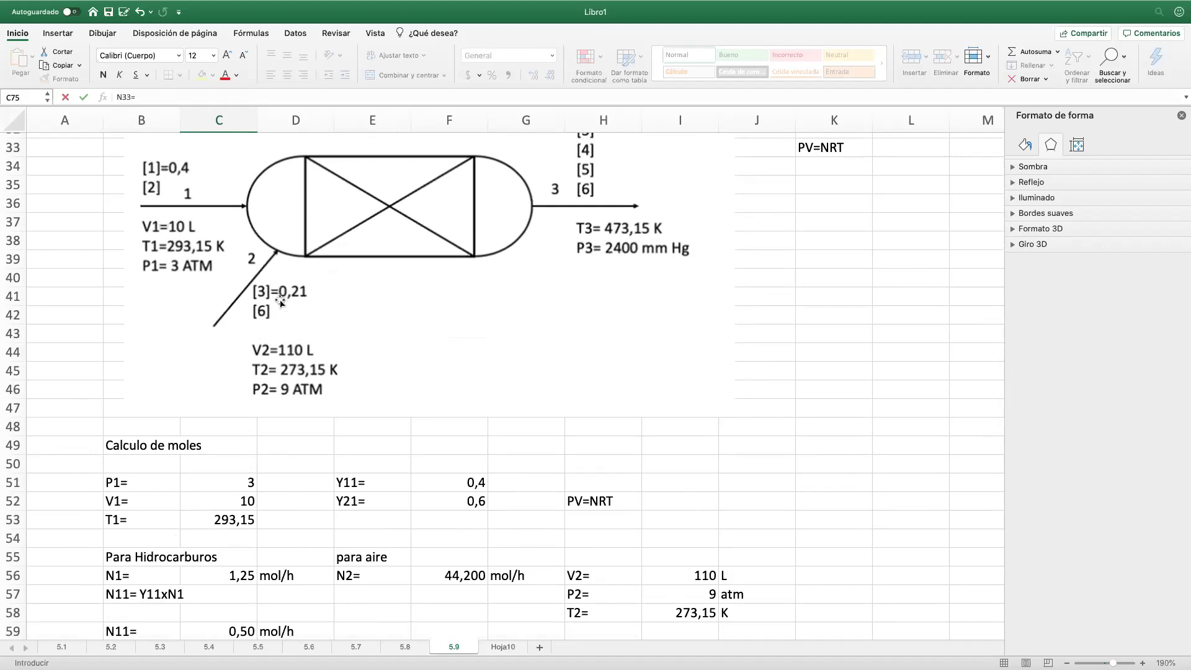
scroll(353, 344, down, 1)
scroll(353, 345, down, 10)
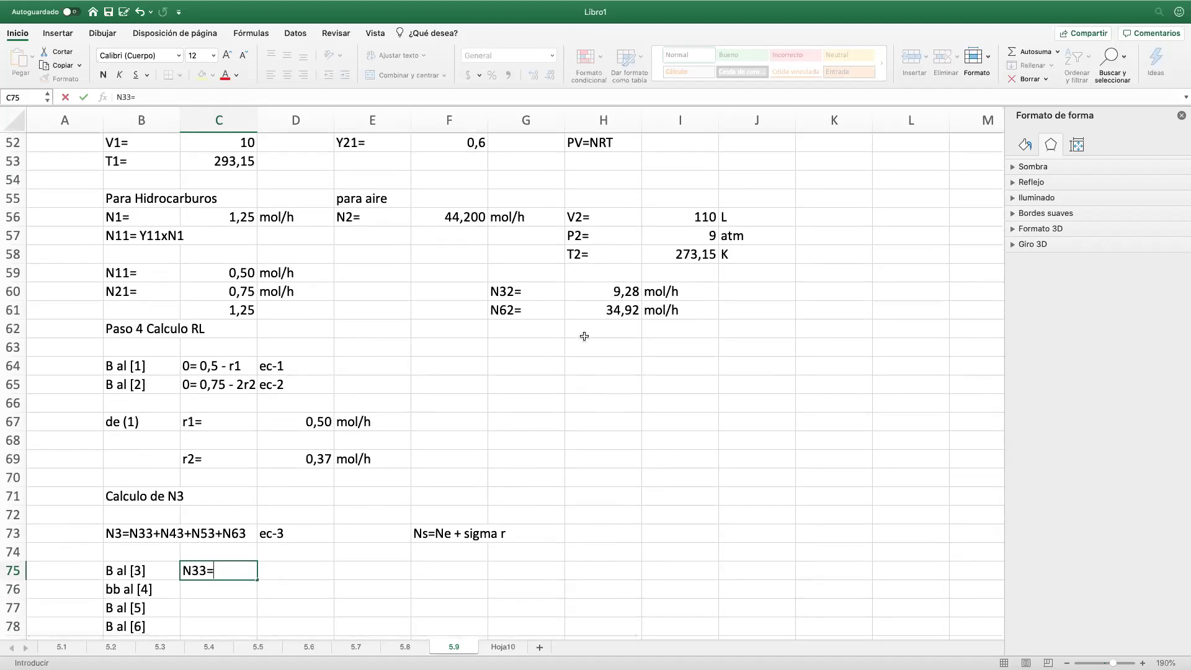
text(8)
Step: Complete the N33 balance in C75 with the reaction terms "-5r1 - 13r2" from the nomenclature table's oxygen row
scroll(385, 553, up, 10)
scroll(385, 553, up, 1)
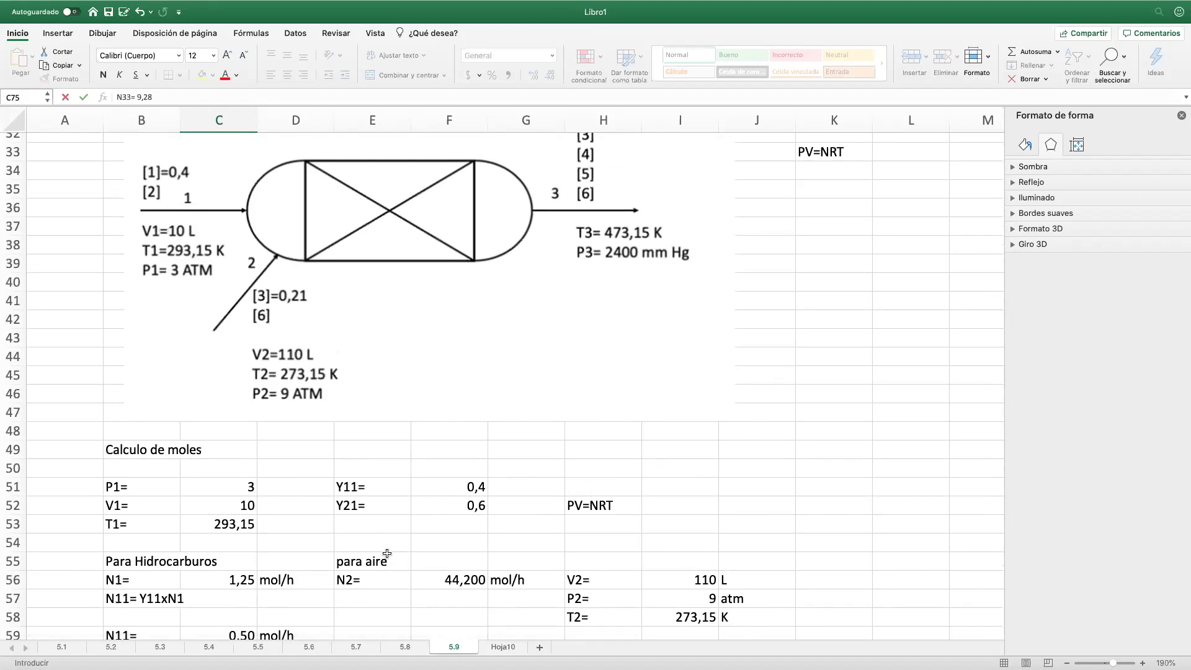
scroll(387, 553, up, 10)
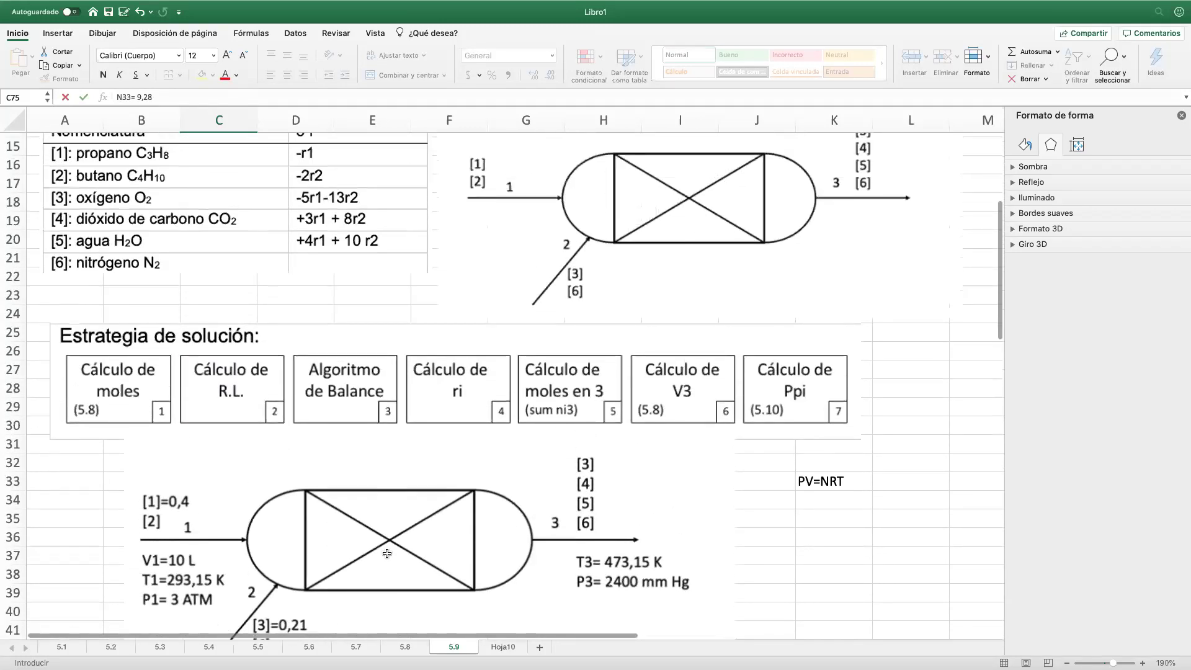
scroll(387, 554, down, 18)
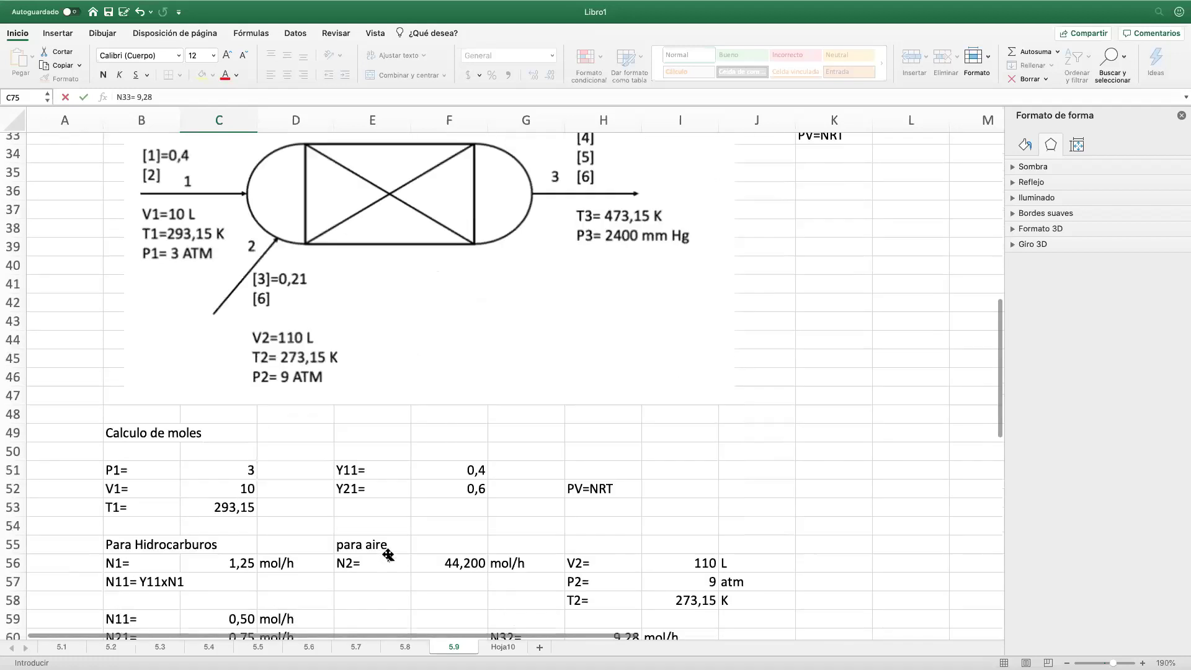
scroll(388, 554, down, 2)
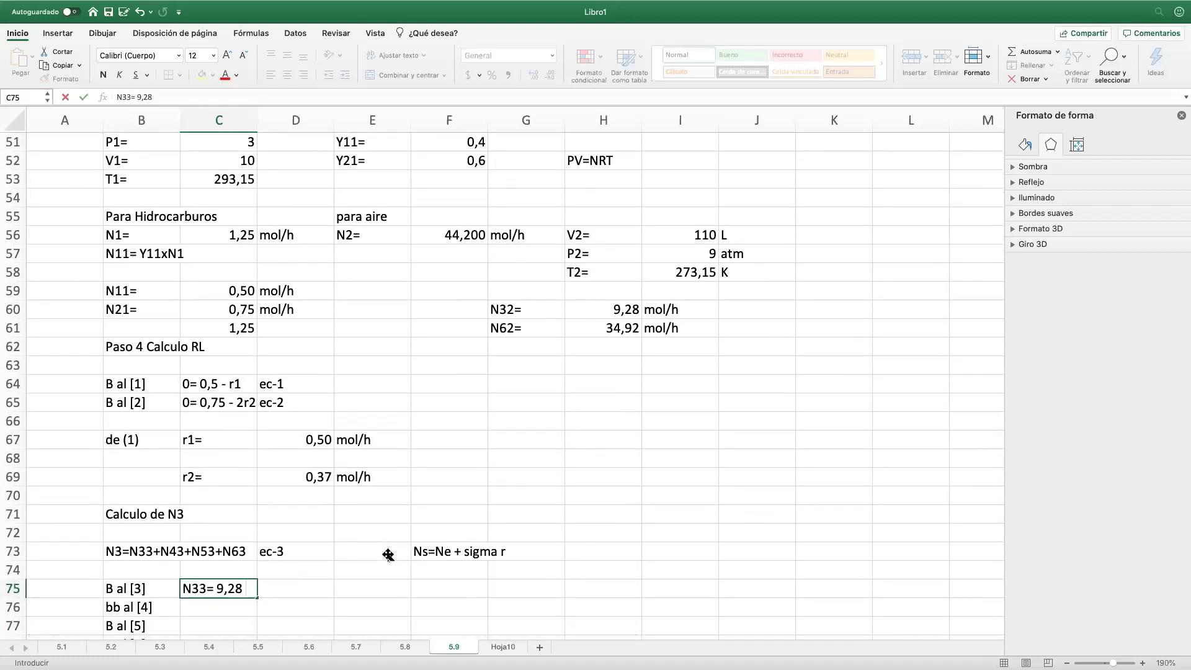
text(5r1)
key(BackSpace)
text(3r2)
key(Return)
Step: Label the component 3 balance as ec-4 in E75
click(385, 587)
text(e)
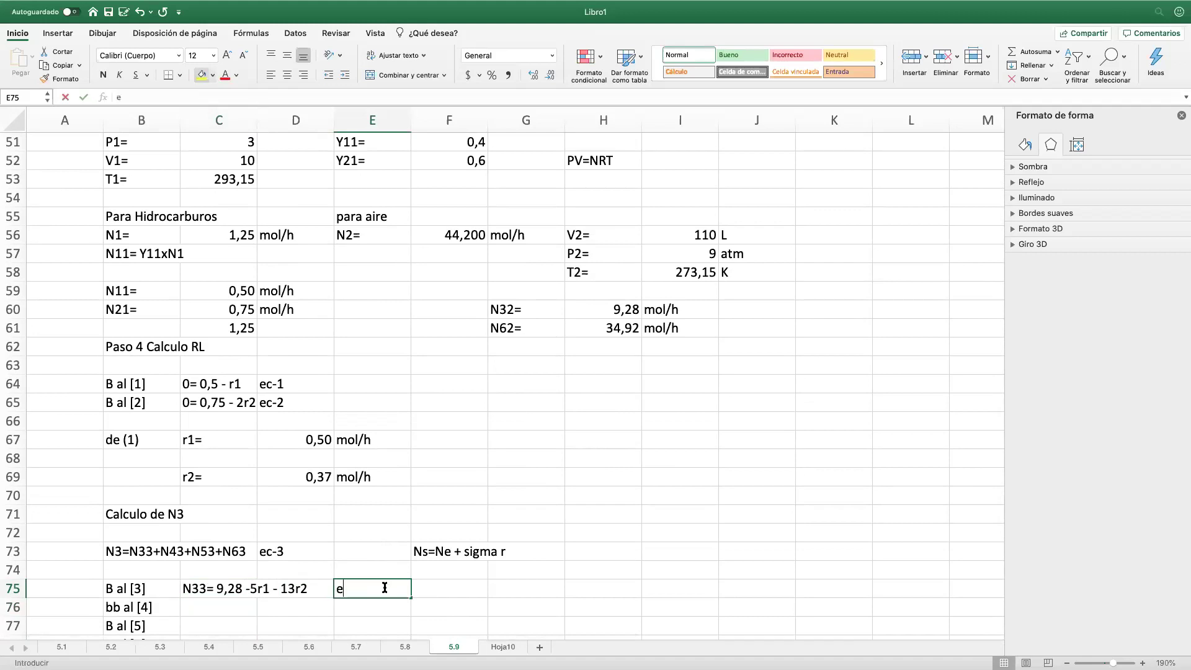
text(c-4)
key(Return)
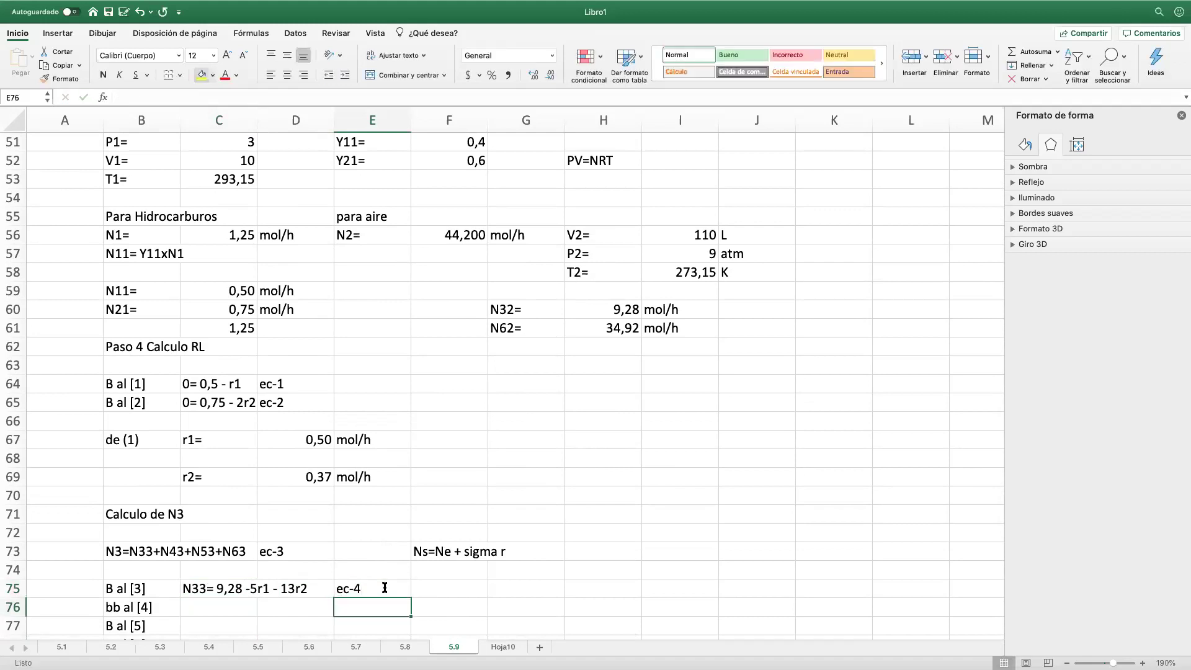
Step: Write the component 4 balance "N43=0 + 3r1 + 8 r2" in C76, using the carbon dioxide row of the nomenclature table
scroll(384, 587, down, 5)
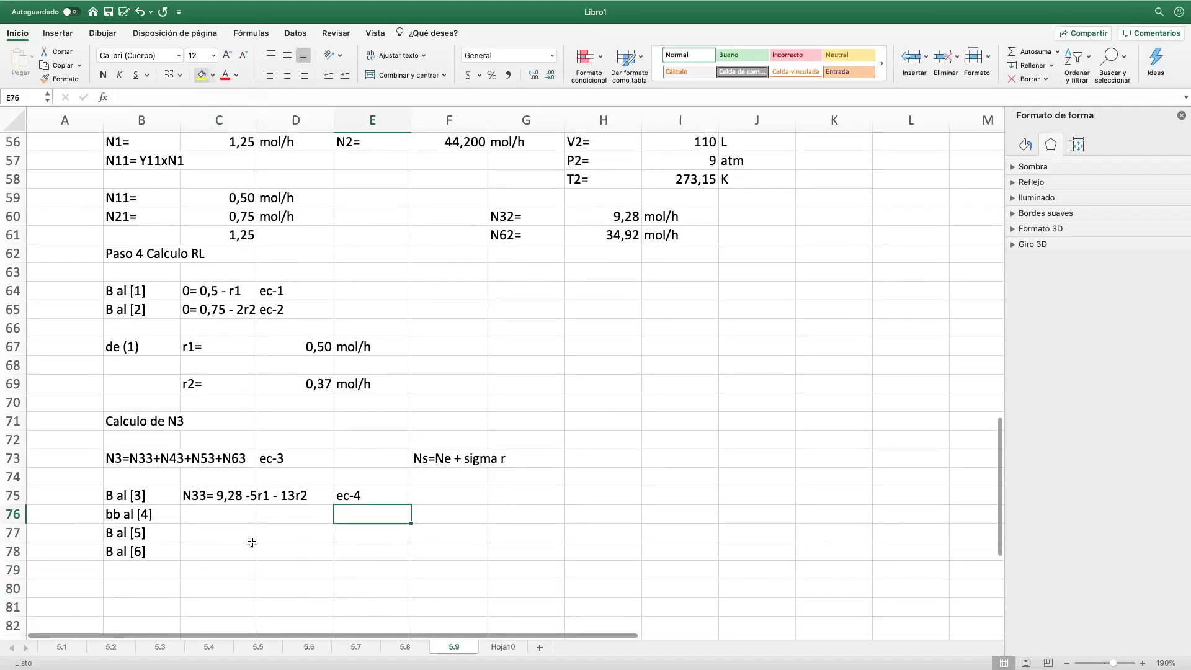
click(221, 518)
text(N43=)
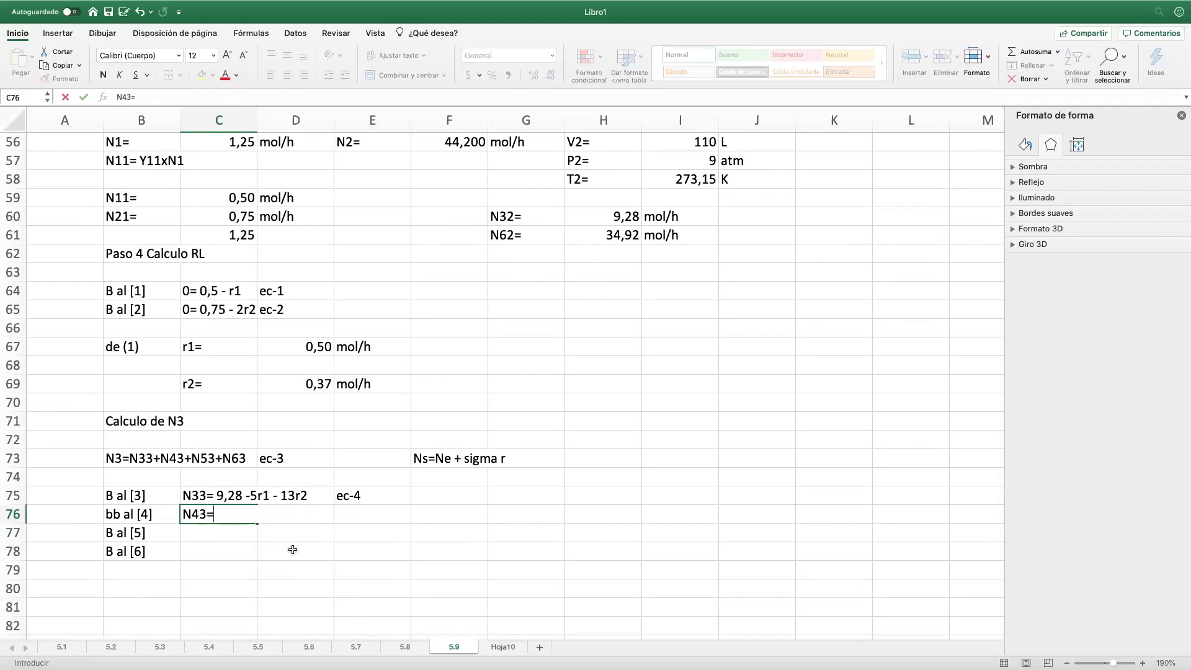
scroll(293, 550, up, 20)
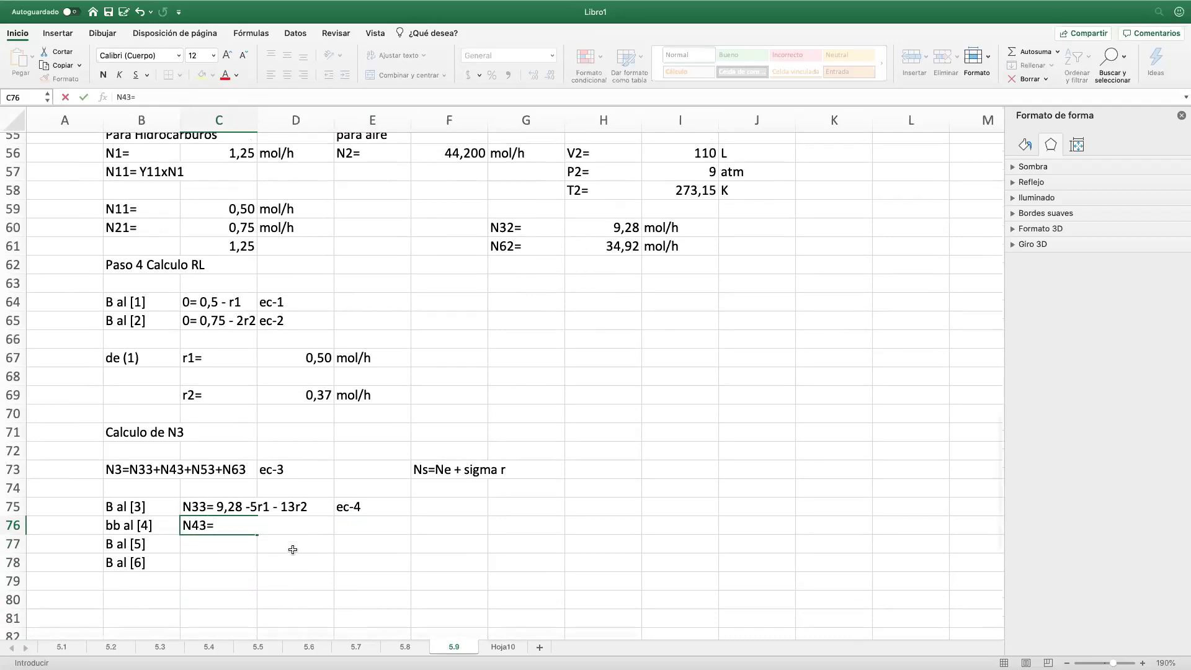
scroll(293, 549, up, 1)
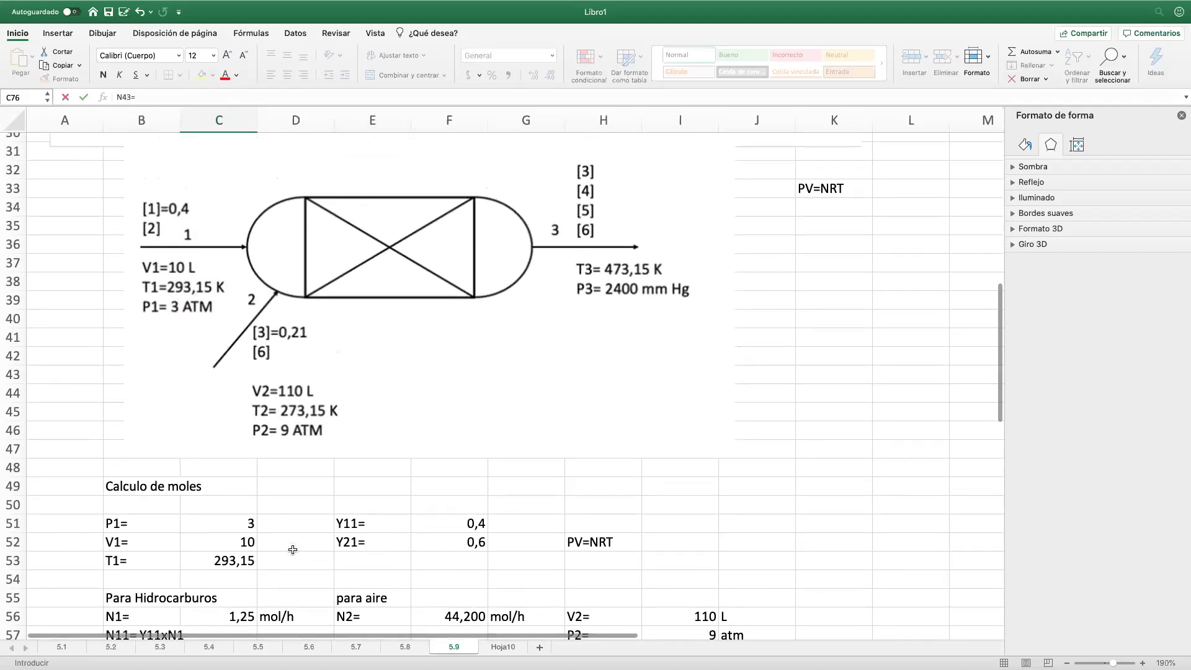
scroll(292, 550, down, 20)
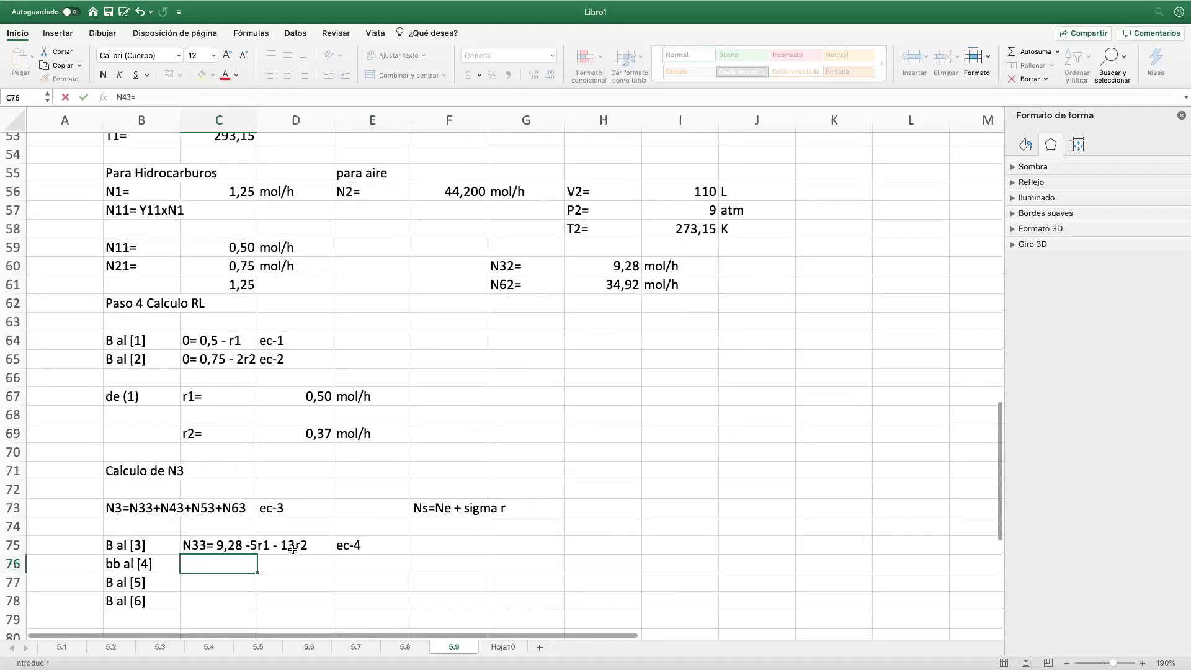
text(0)
scroll(293, 550, up, 3)
scroll(293, 549, up, 20)
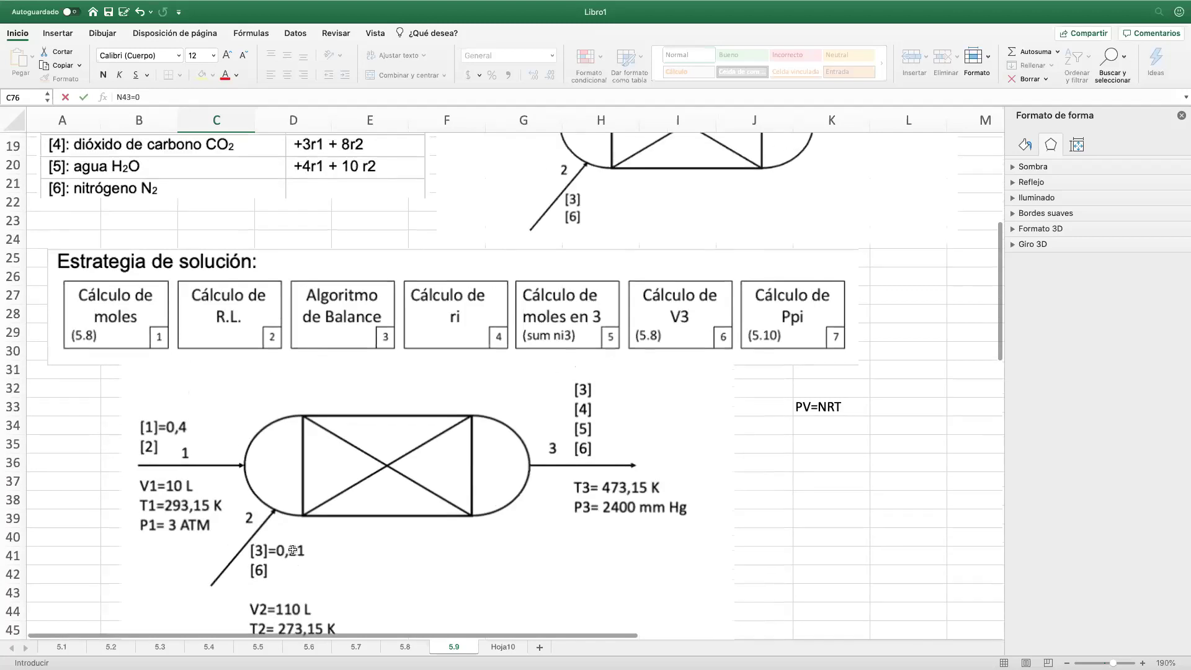
scroll(293, 549, up, 1)
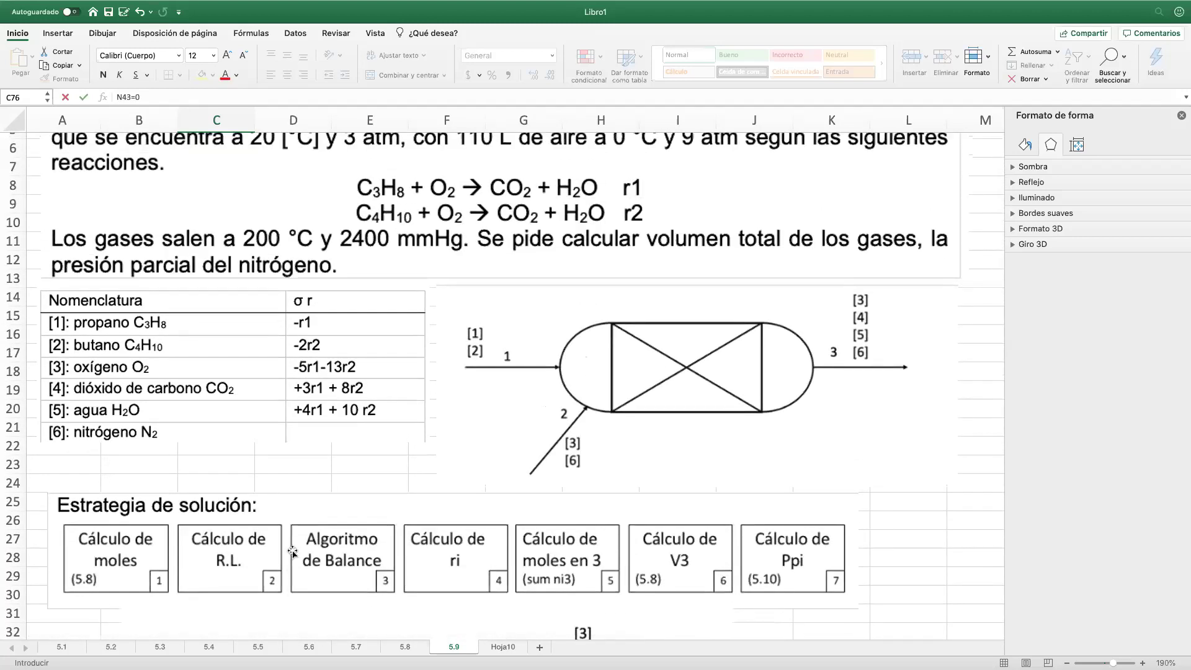
scroll(292, 550, down, 20)
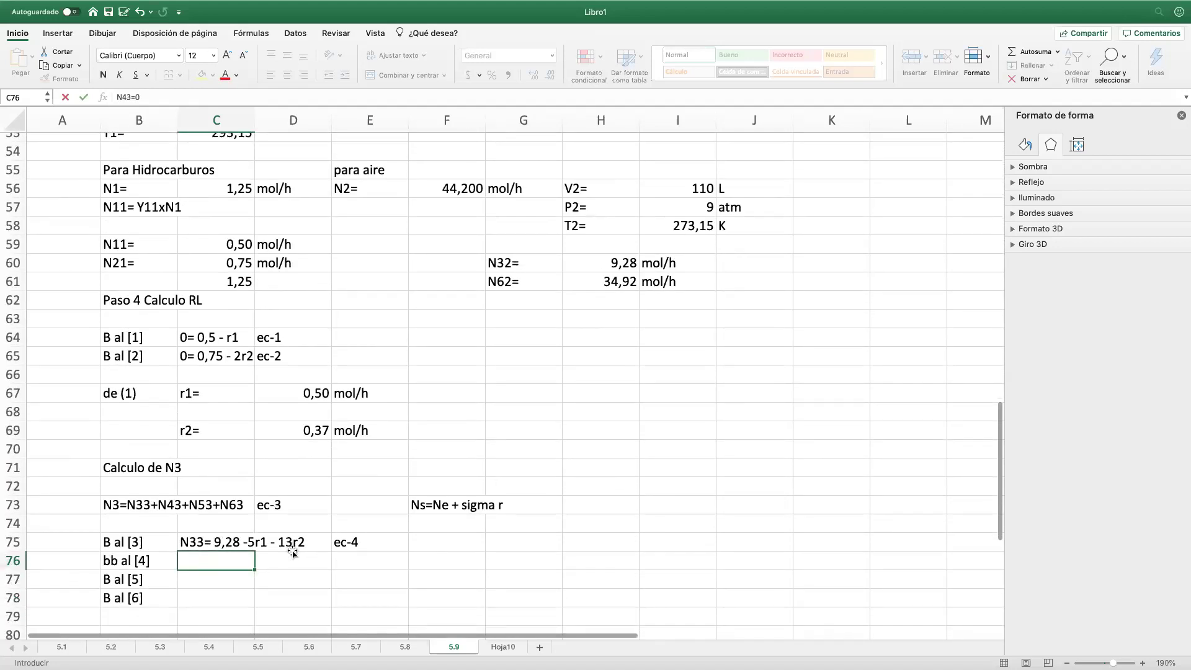
text(+ 3r1 + 8 r2)
key(Return)
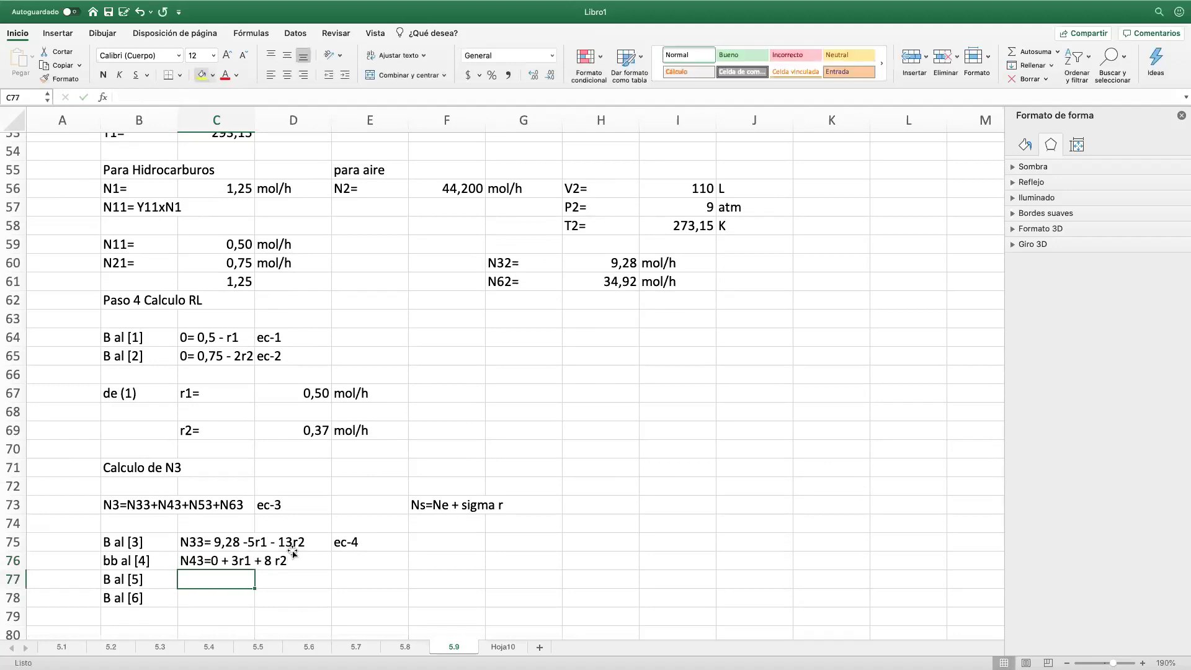
Step: Label the component 4 balance as ec-5 in E76
click(372, 564)
text(ec)
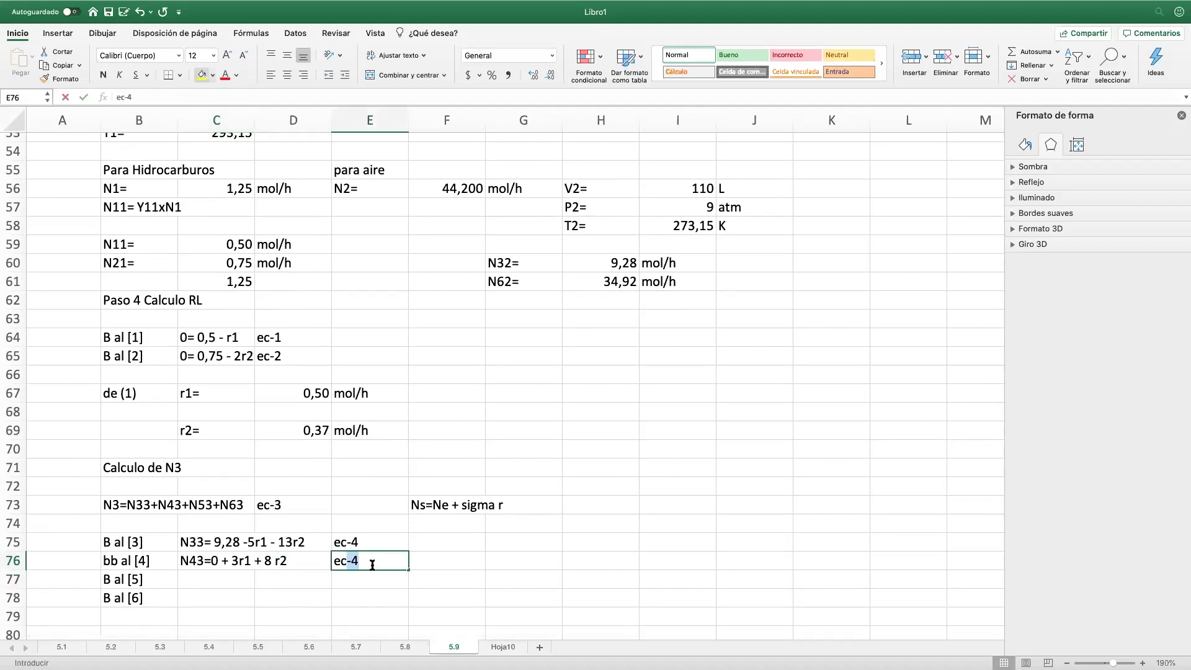
text(-5)
key(Return)
Step: Write the component 5 balance "N53= 0 ++ 4r1 + 10 r2" in C77, using the water row of the nomenclature table
click(225, 577)
text(N)
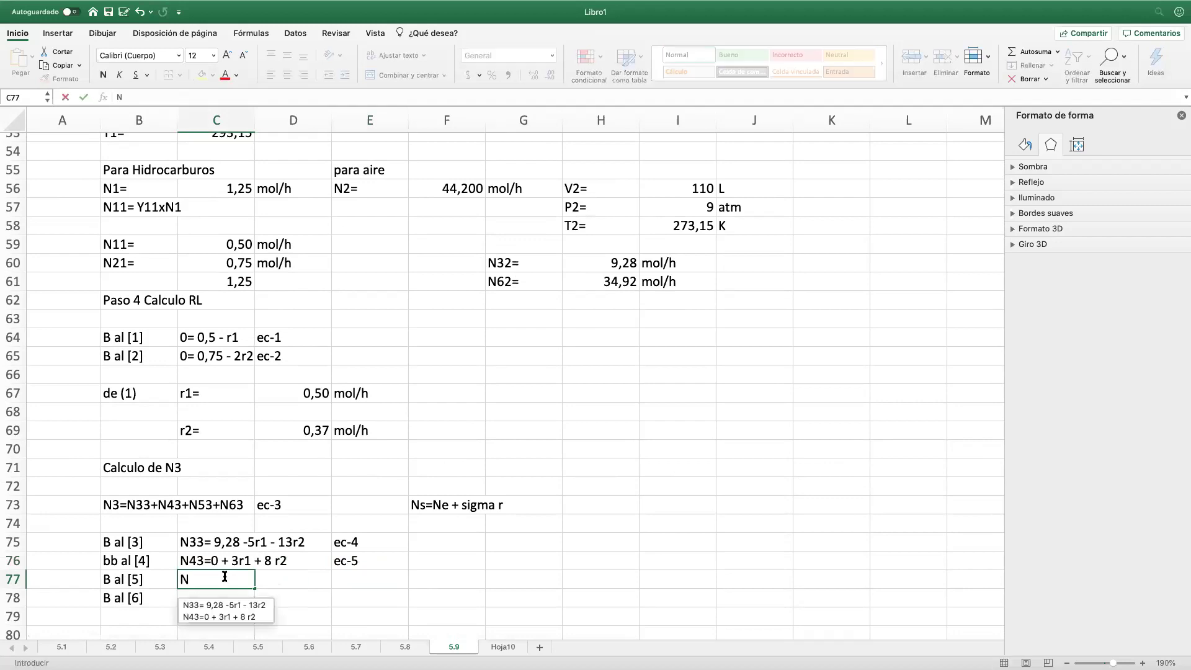
text(53=)
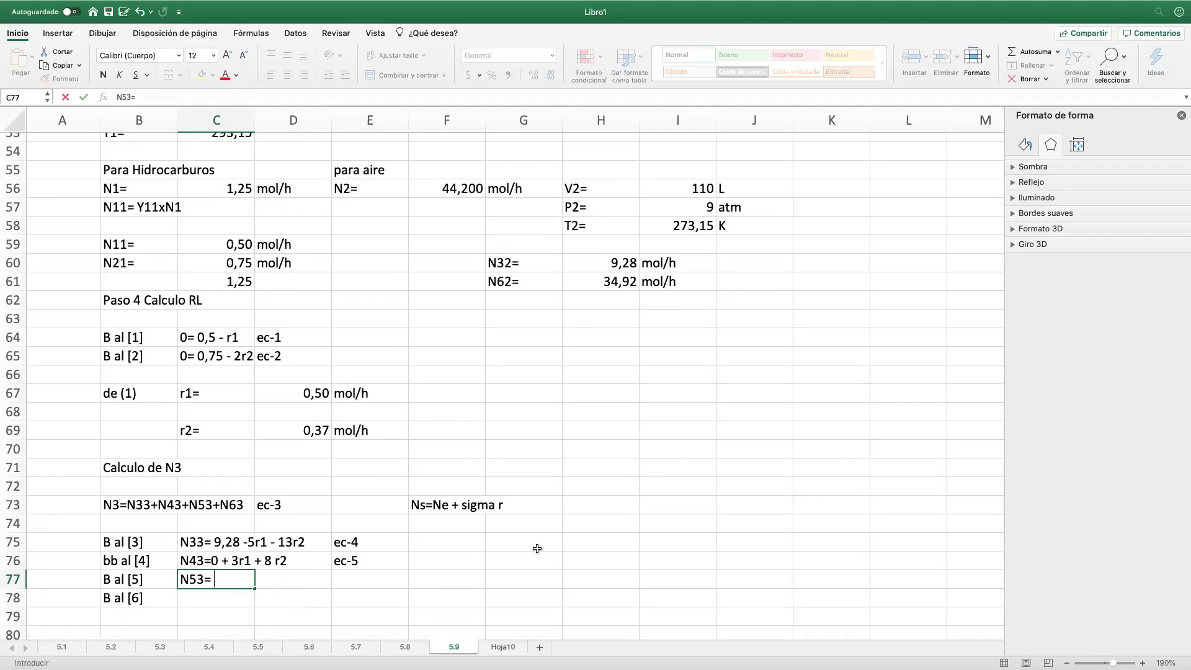
scroll(558, 548, up, 10)
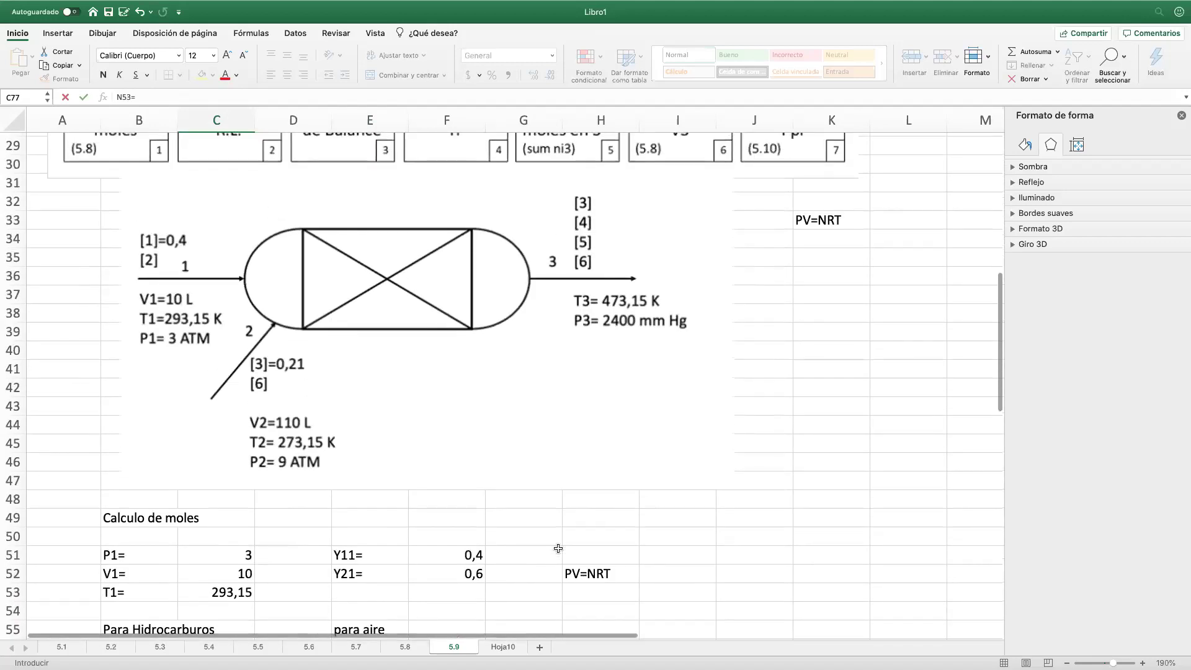
scroll(558, 548, down, 10)
text(= 0 +)
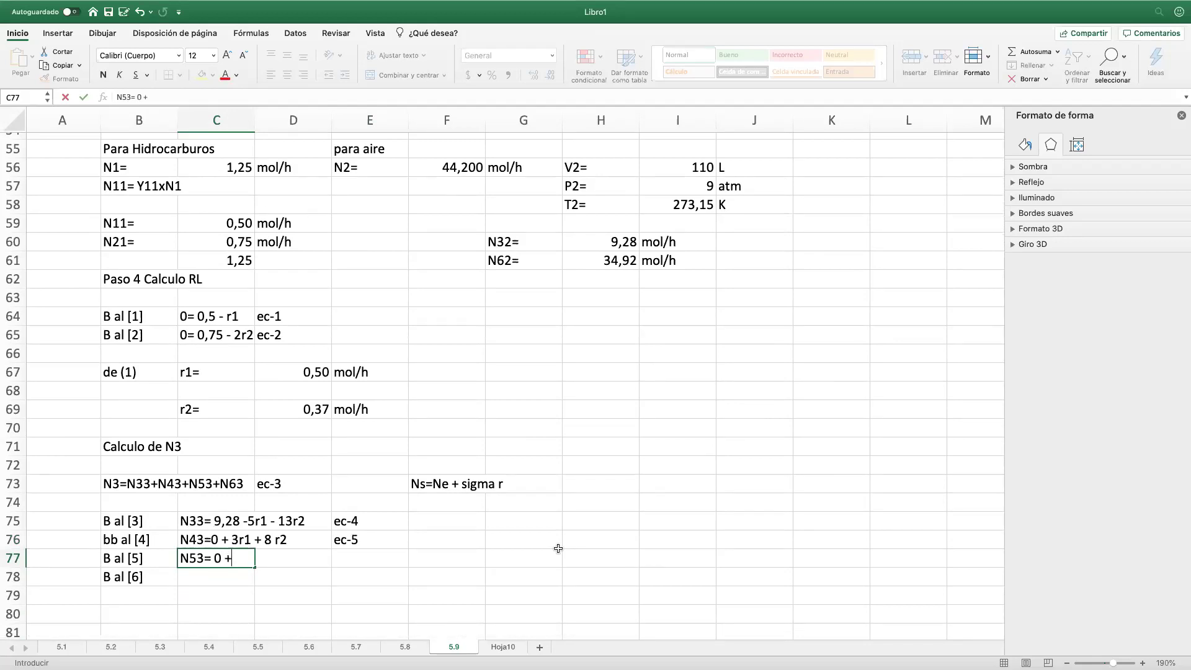
scroll(558, 548, up, 15)
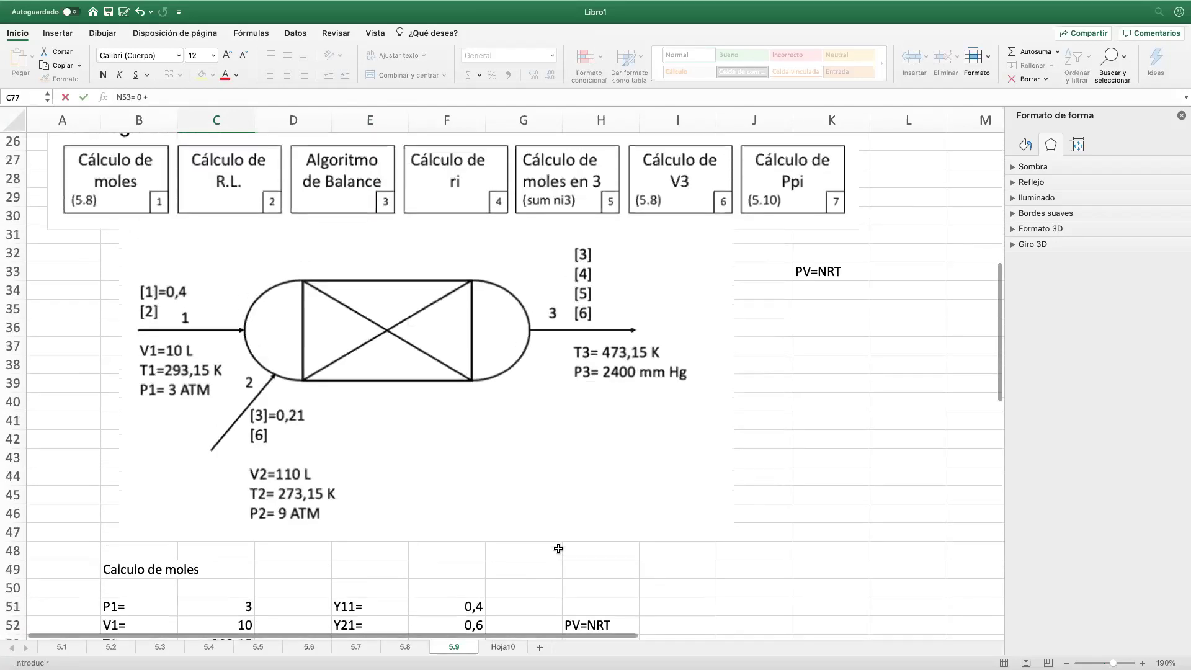
scroll(558, 548, up, 2)
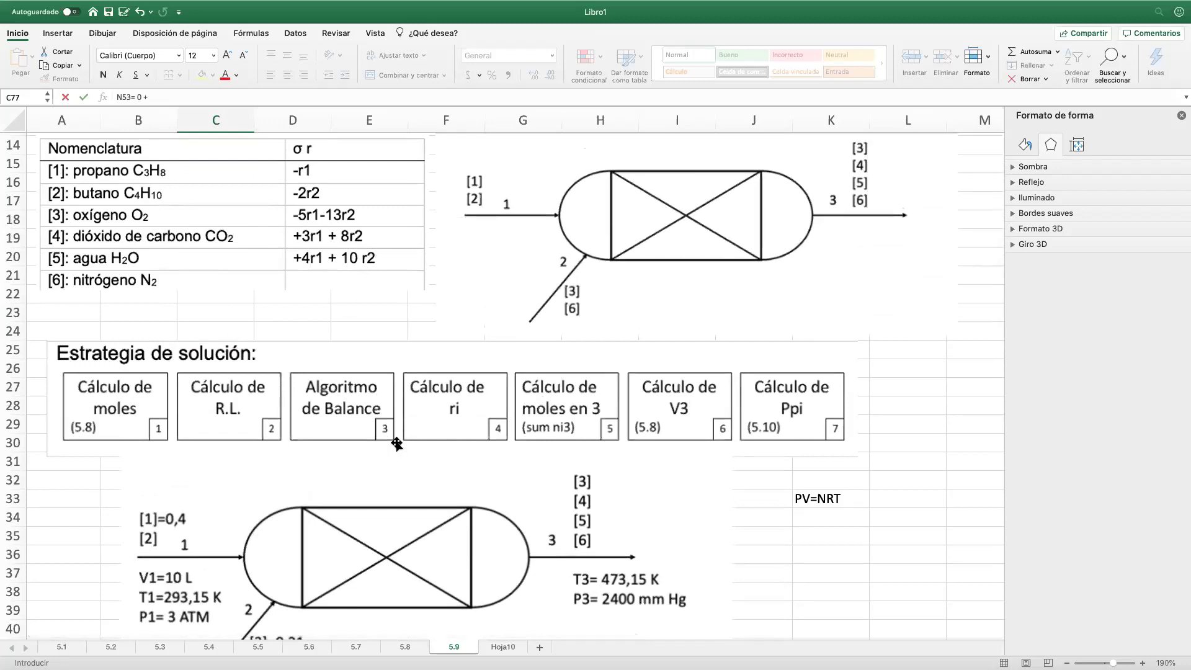
scroll(397, 444, down, 10)
scroll(396, 443, down, 5)
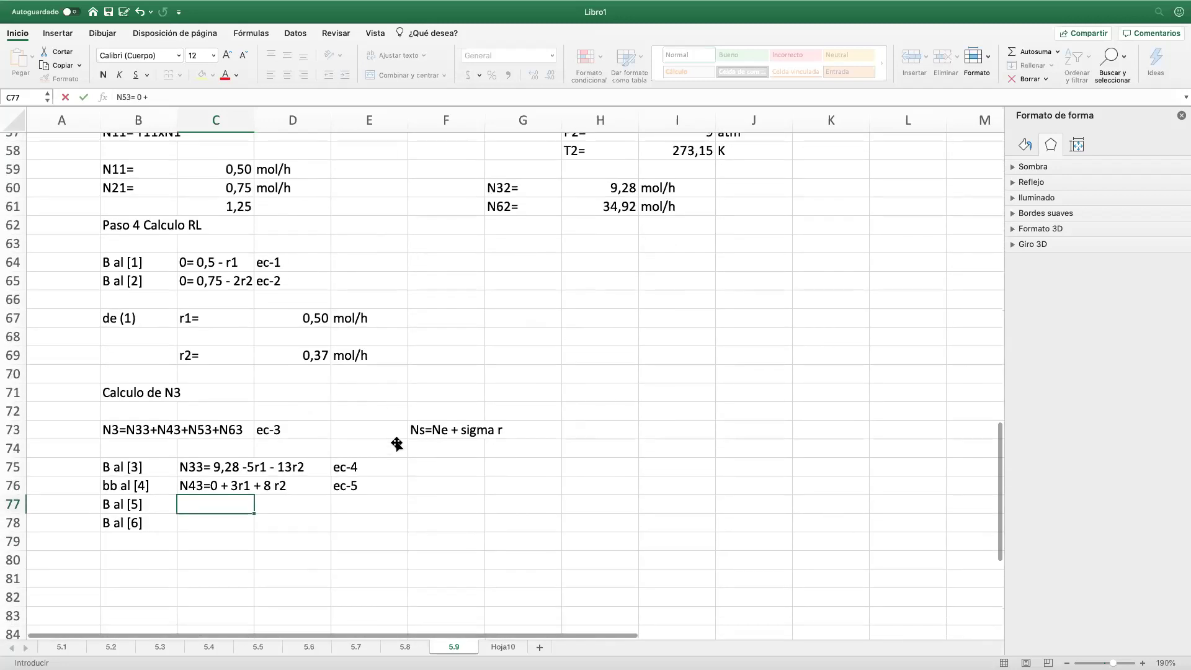
text(+ 4r1)
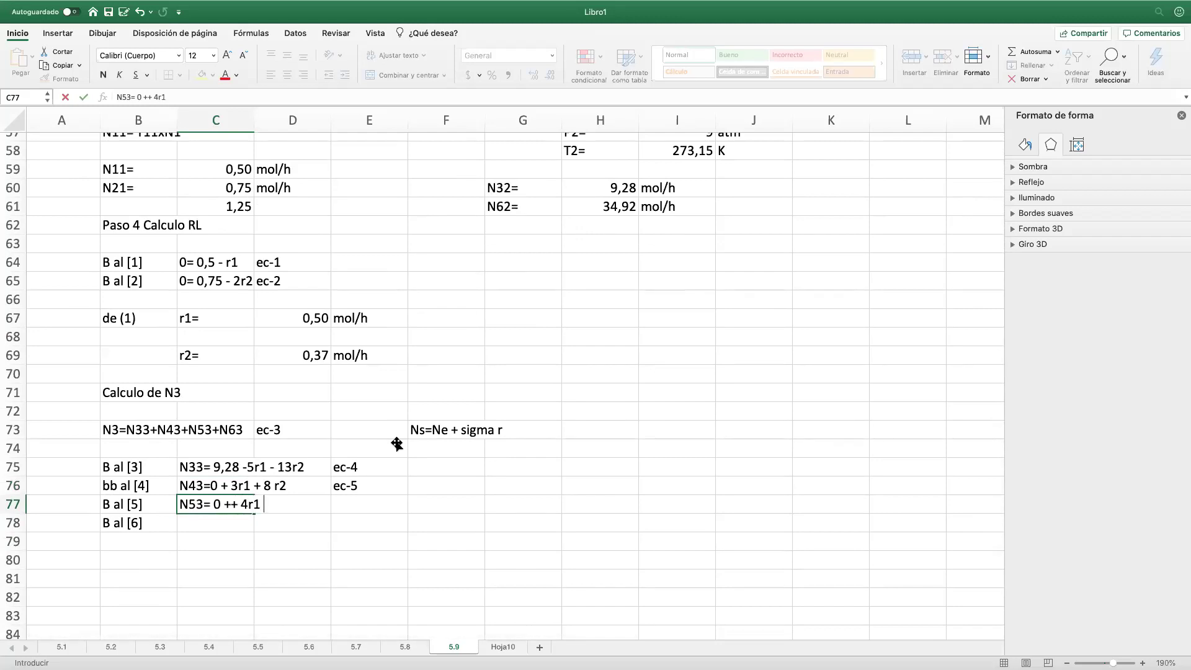
text( + 10 r2)
Step: Label the component 5 balance as ec-6 in E77
key(Tab)
key(Tab)
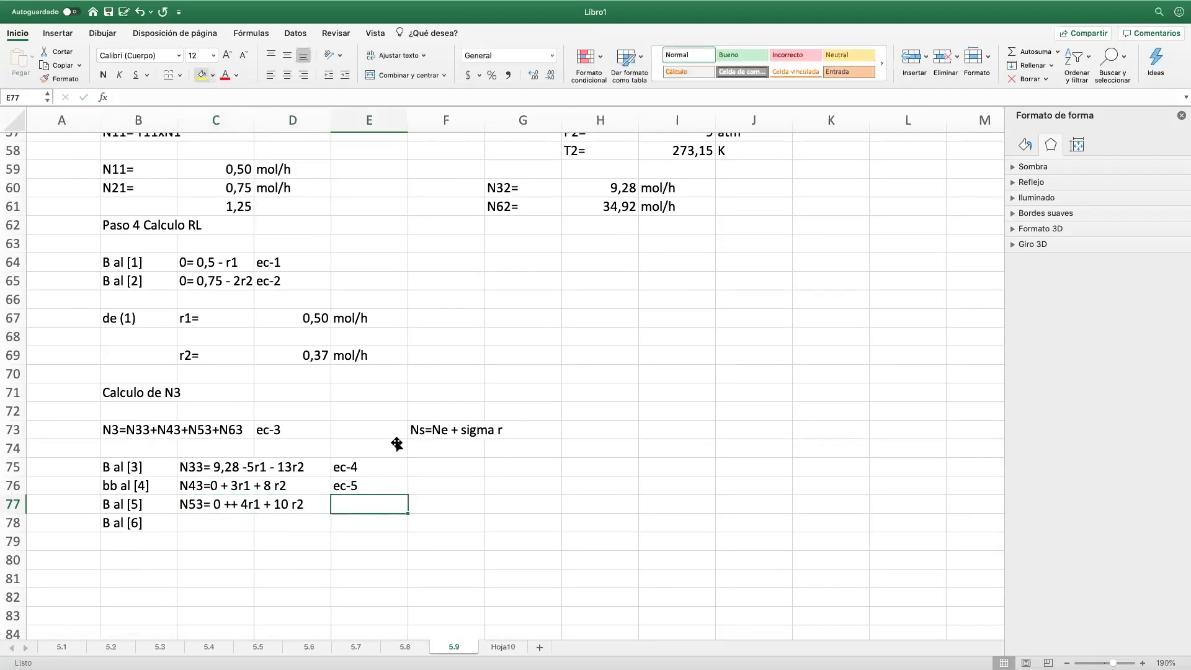
text(ec-6)
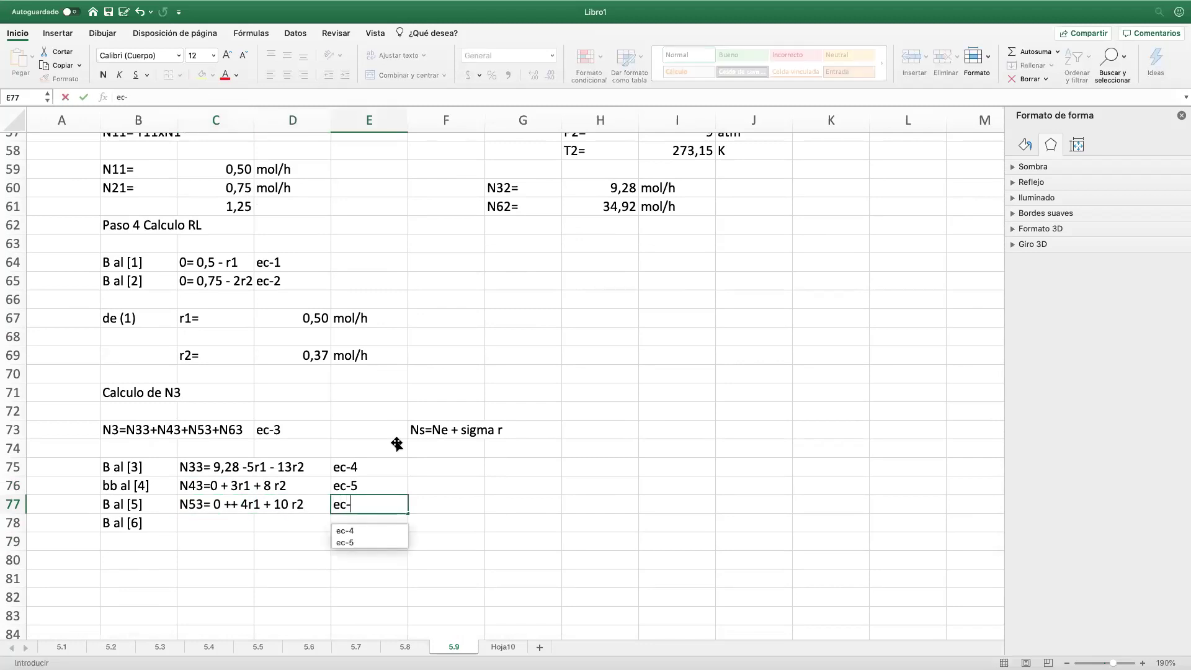
key(Return)
Step: Write the component 6 balance "N63= 34,92" in C78, checking the flow diagram and the nitrogen row of the nomenclature table
key(Left)
key(Left)
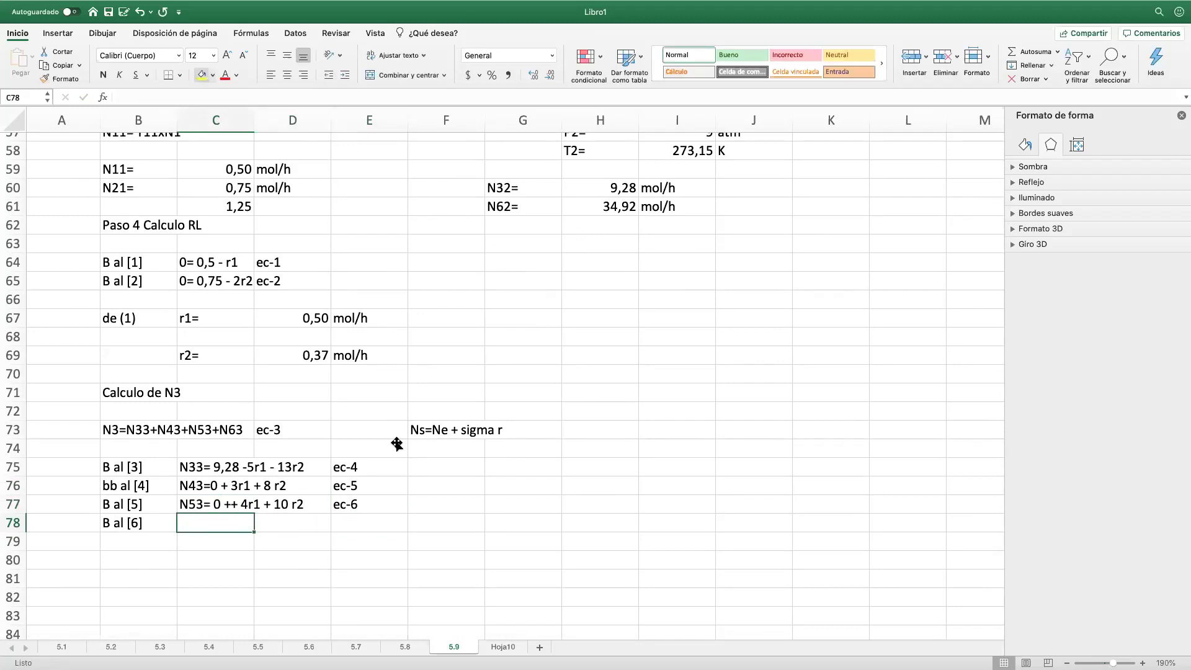
text(N)
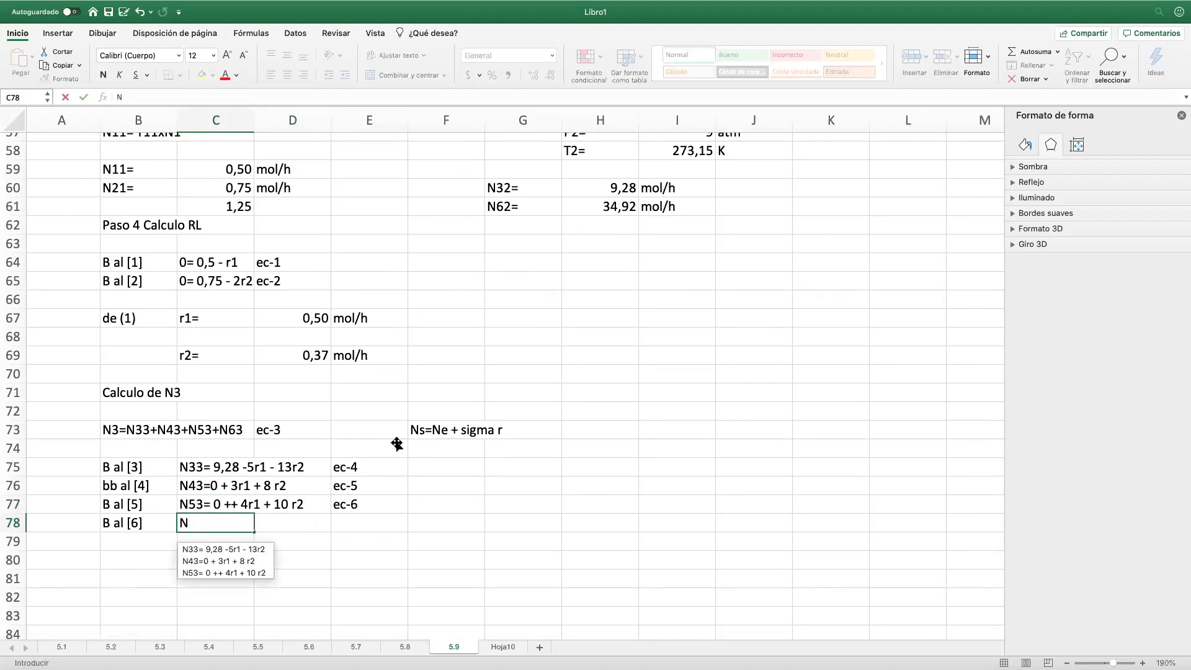
text(63=)
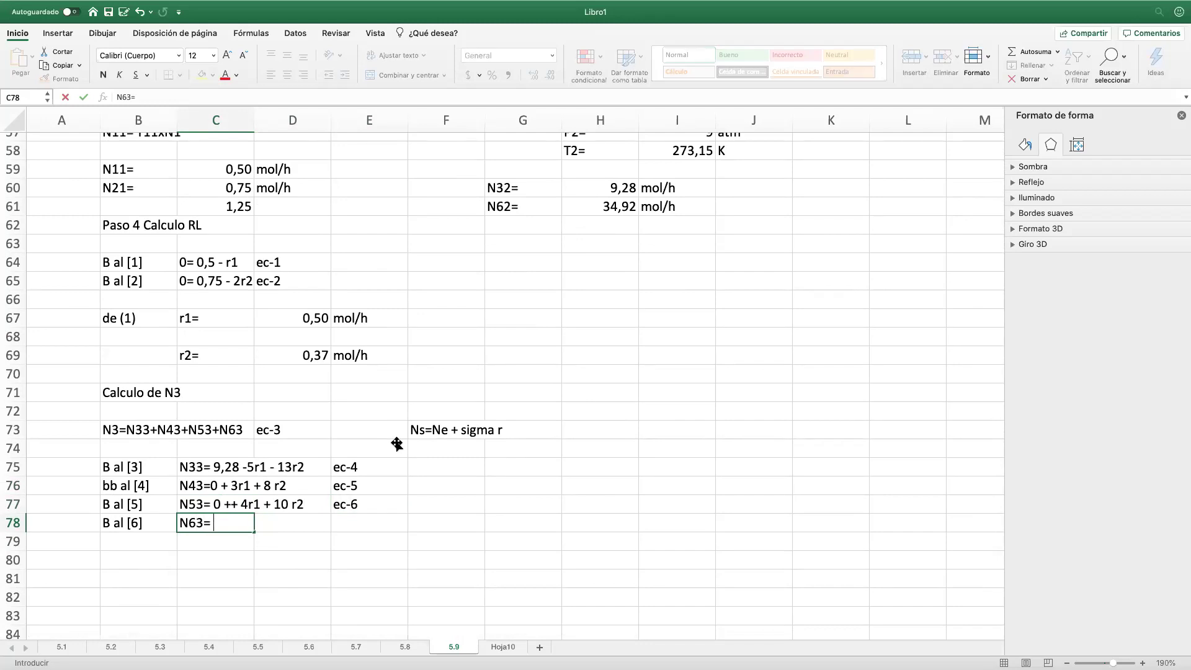
scroll(400, 442, up, 10)
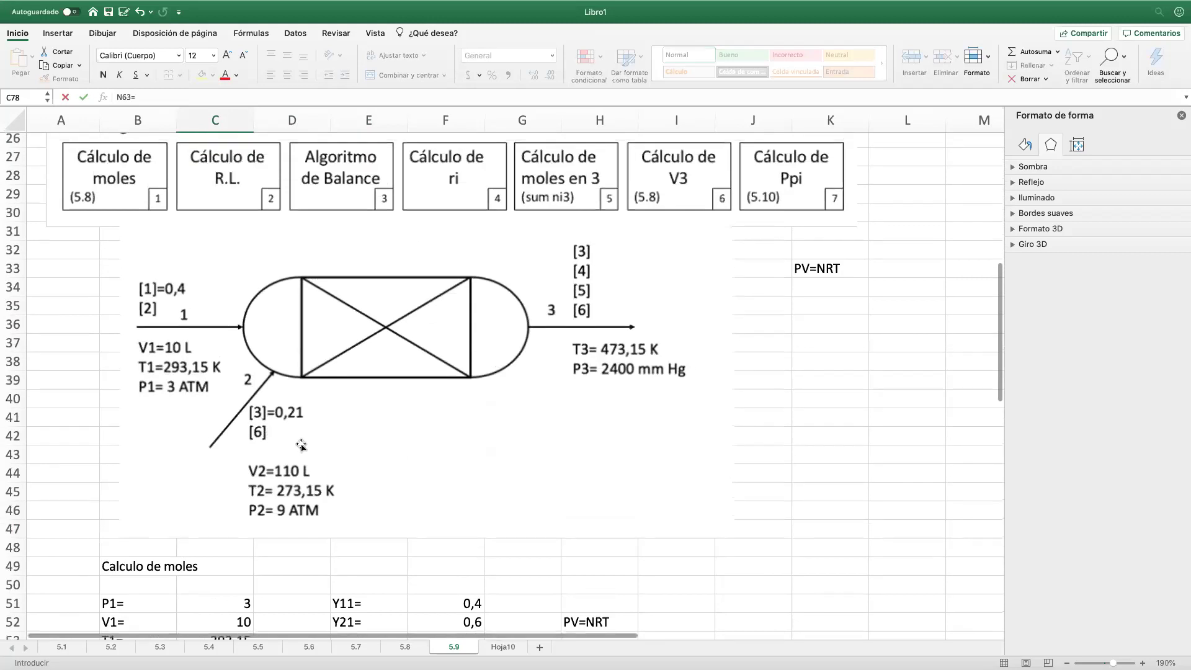
scroll(314, 428, down, 10)
scroll(313, 429, down, 1)
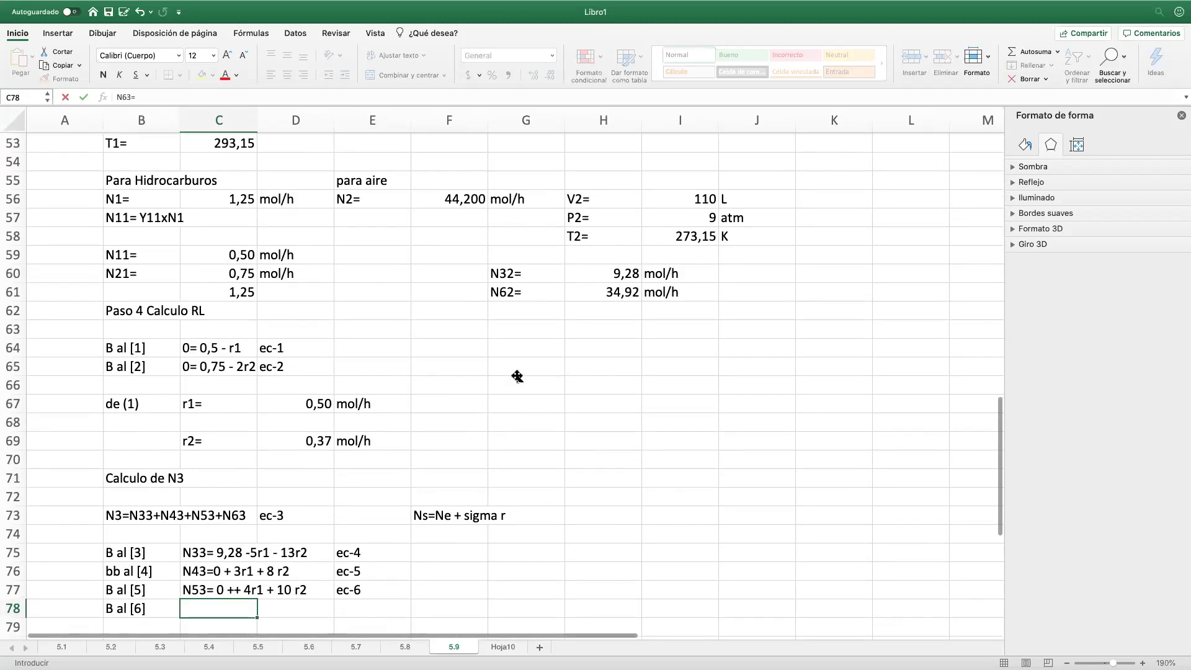
scroll(517, 377, up, 15)
scroll(516, 376, down, 10)
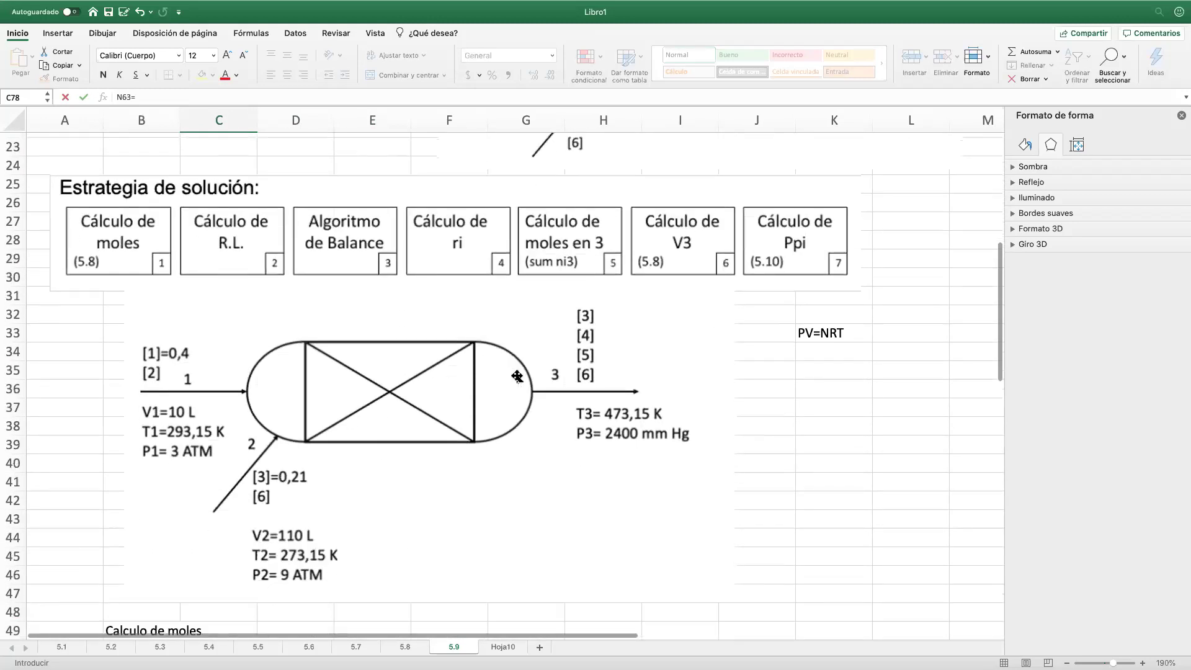
scroll(350, 485, down, 8)
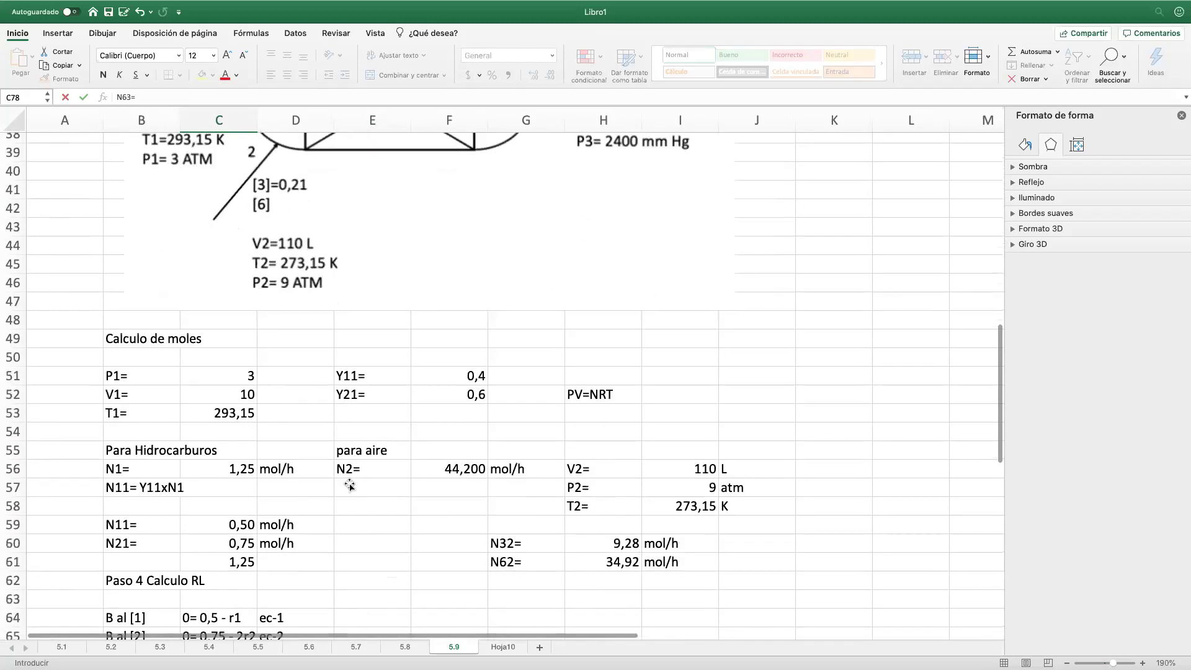
scroll(532, 491, down, 7)
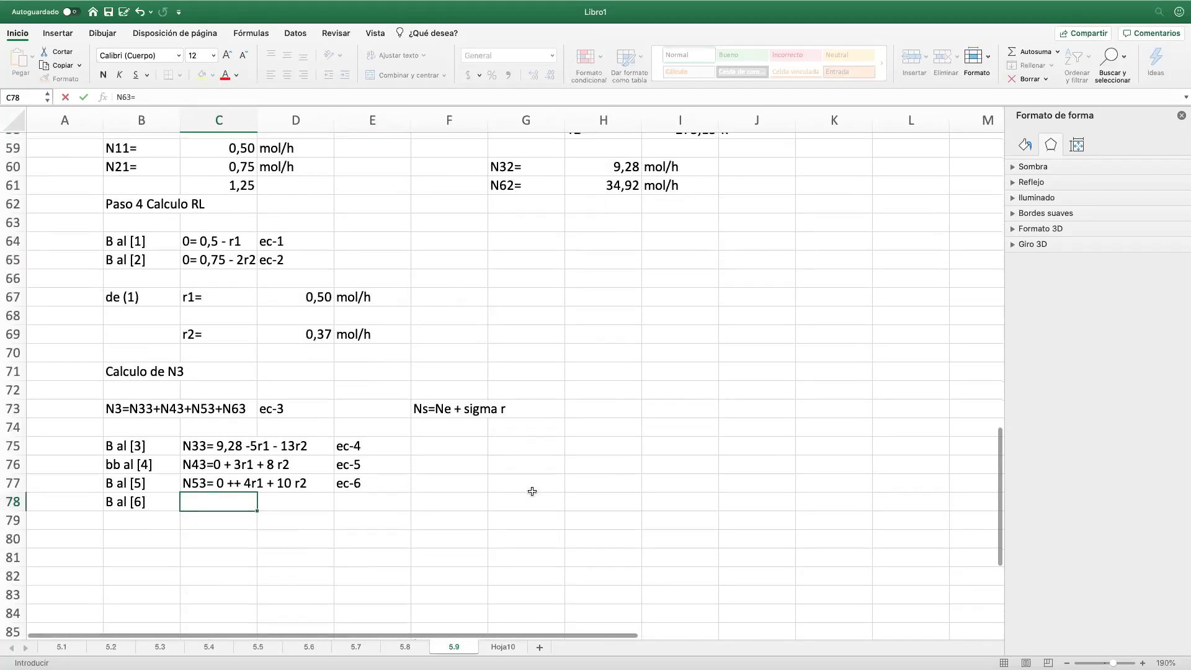
text(34,92)
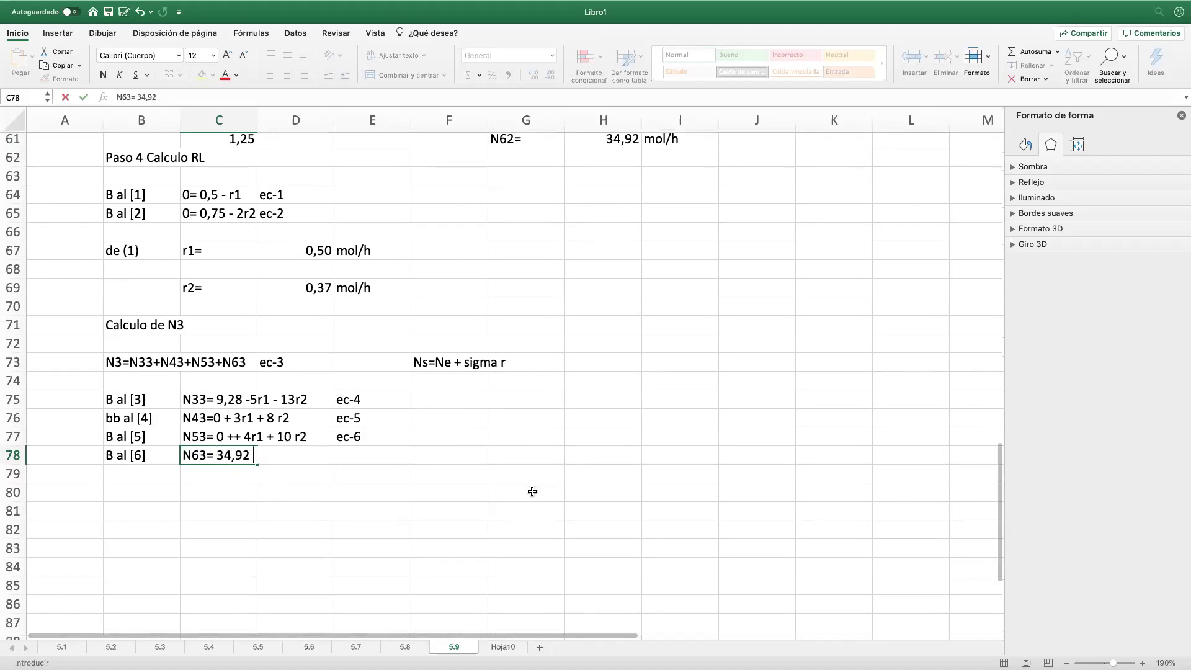
scroll(532, 491, up, 20)
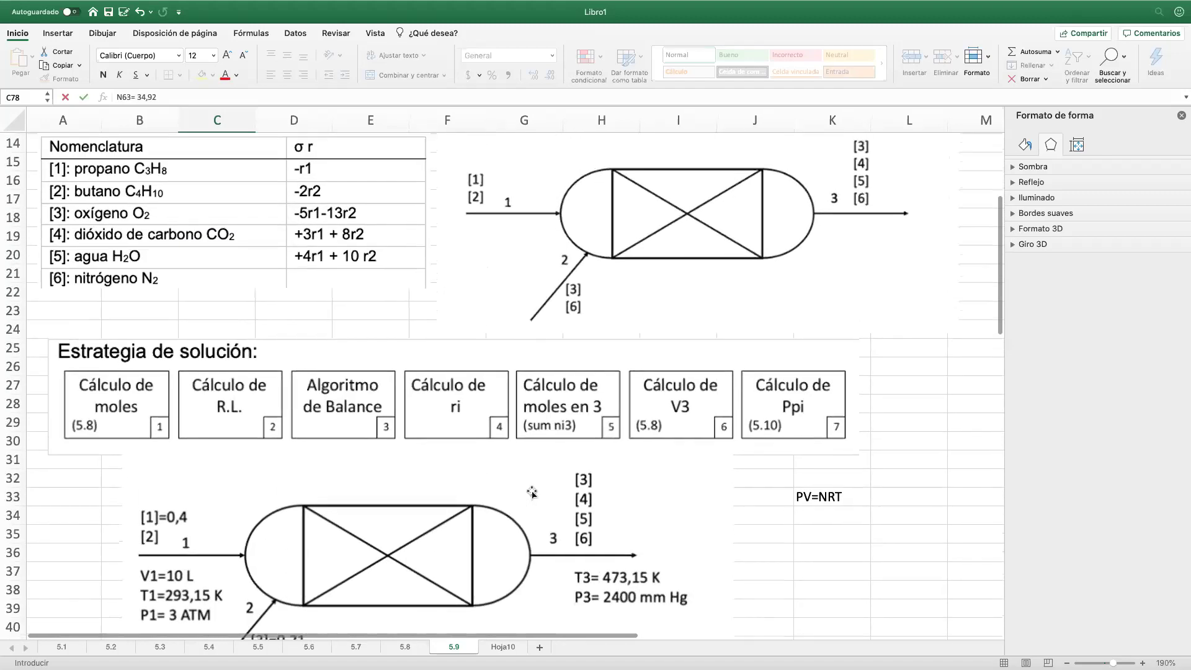
scroll(532, 492, down, 20)
scroll(532, 491, up, 6)
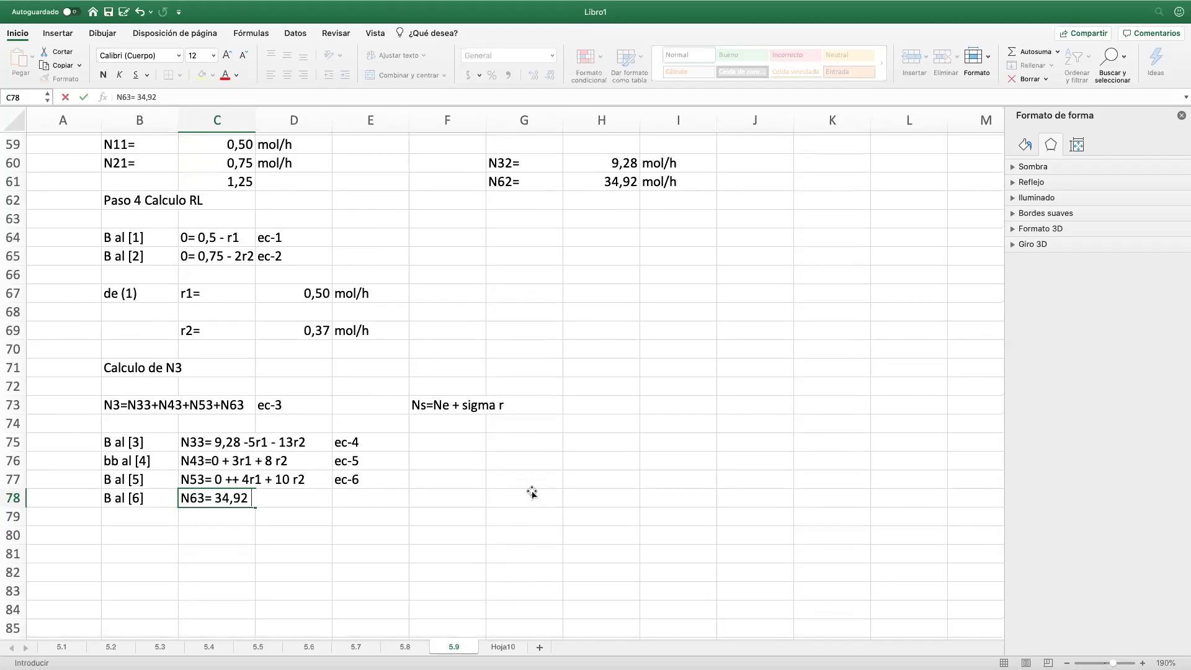
key(Return)
click(377, 496)
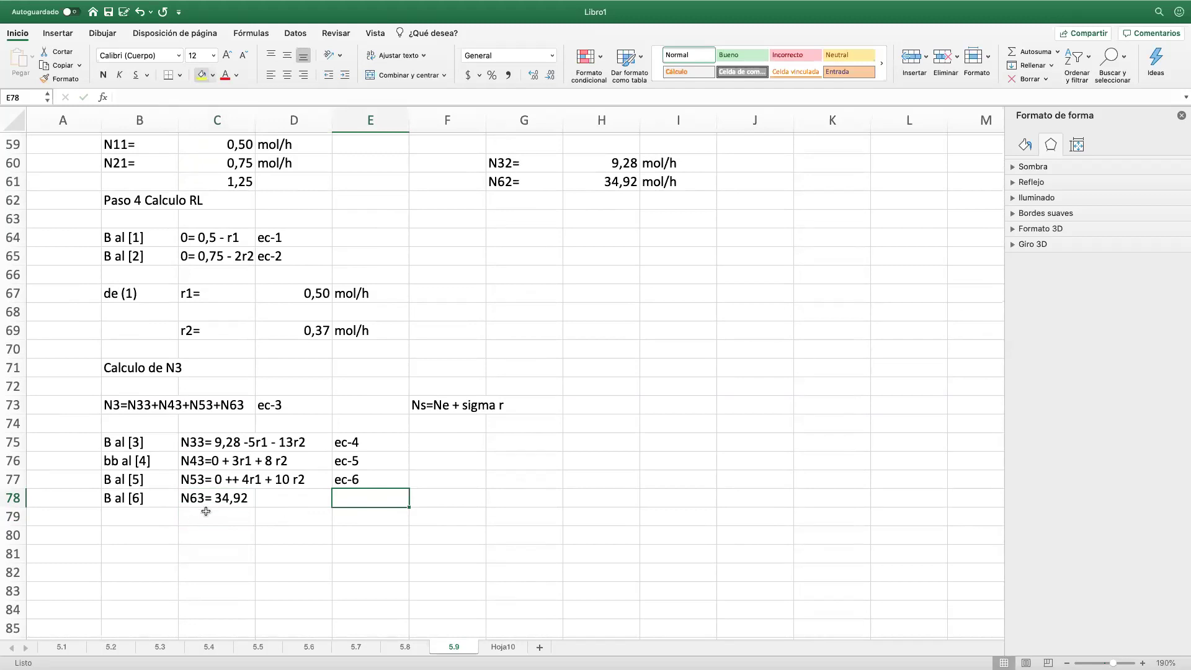
Step: Label C80 as "N33=" and calculate it in D80 with the formula +H60-5*D67-13*D69
click(222, 530)
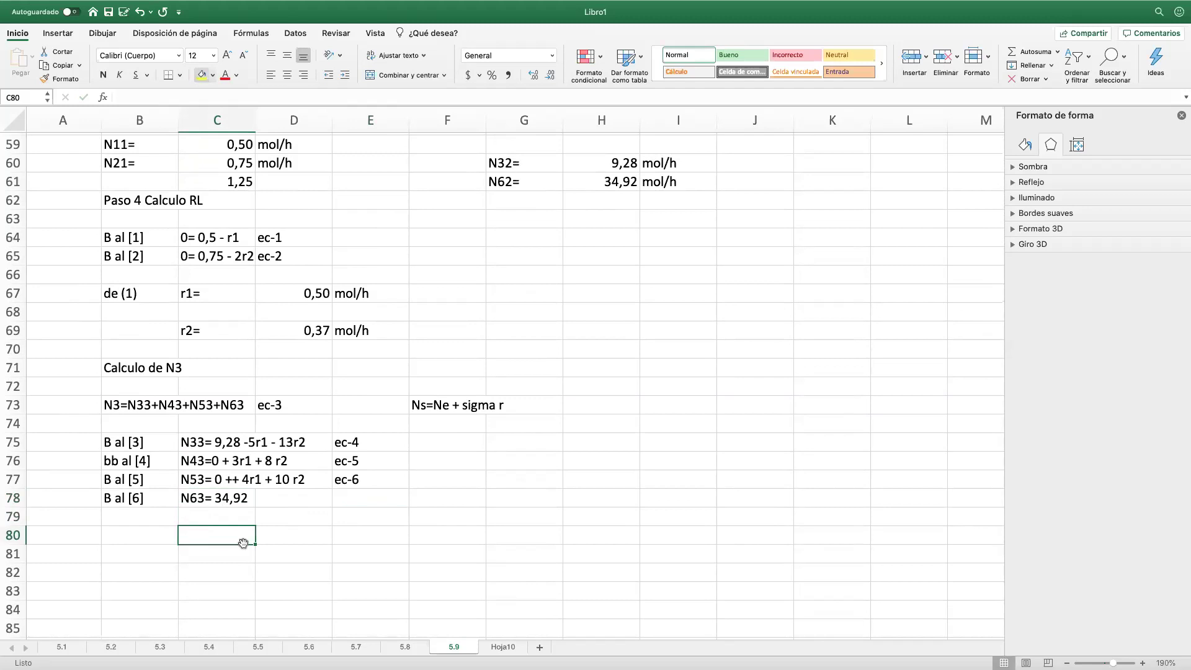
text(N33=)
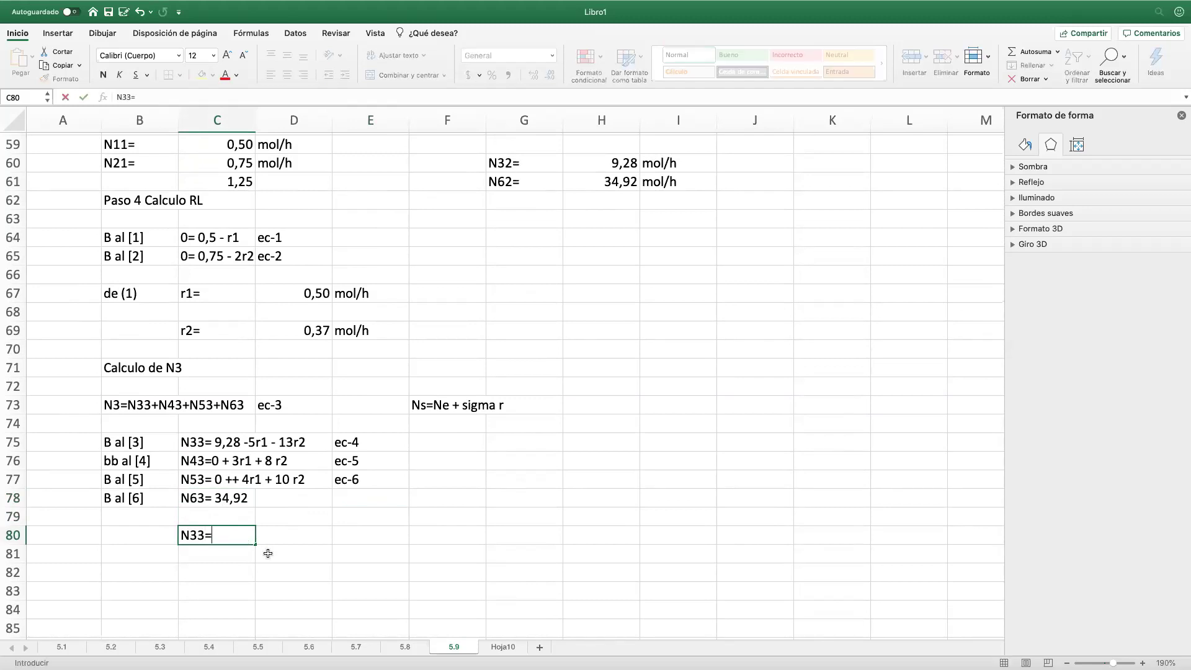
key(Tab)
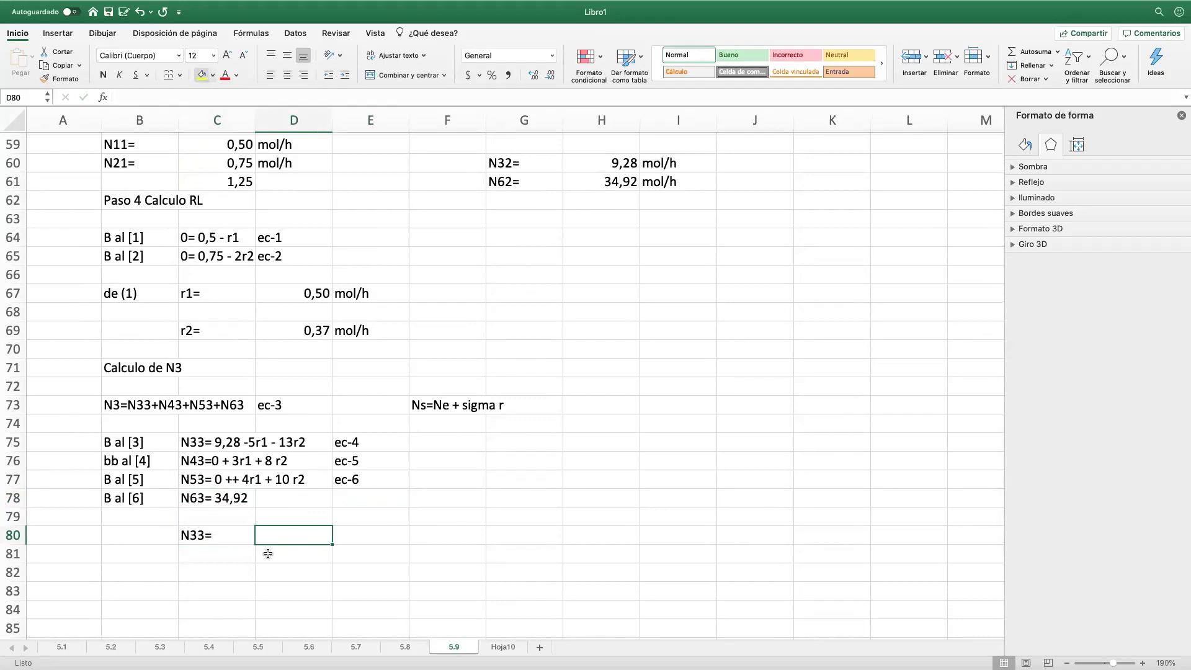
text(+)
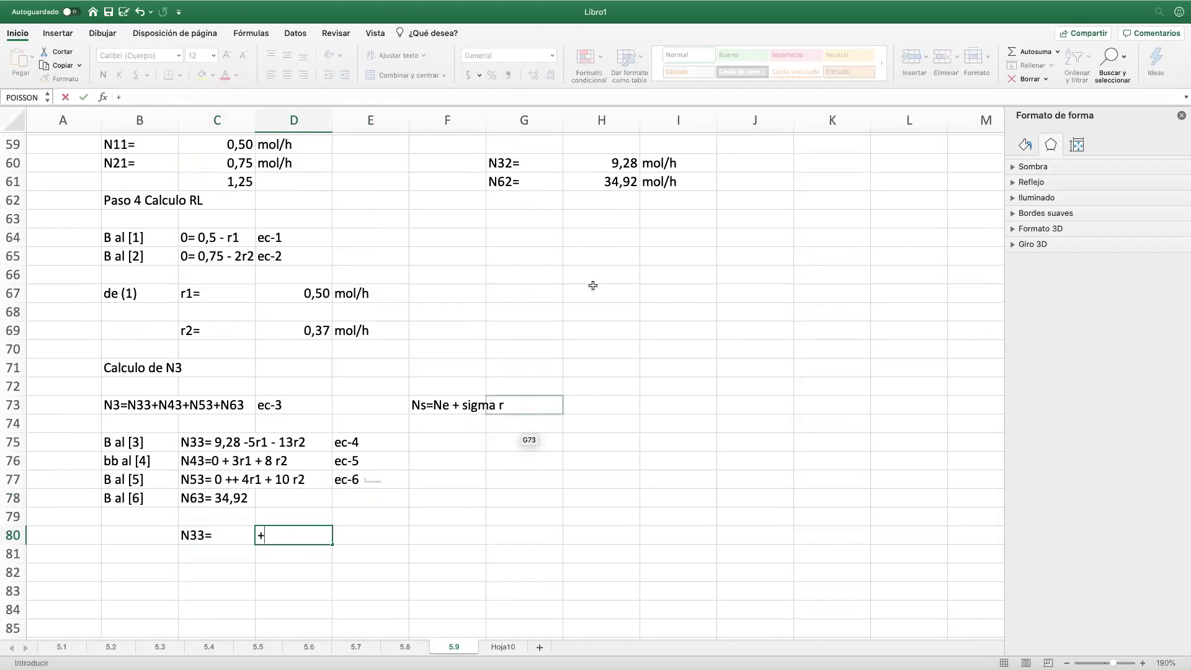
click(611, 161)
text(+)
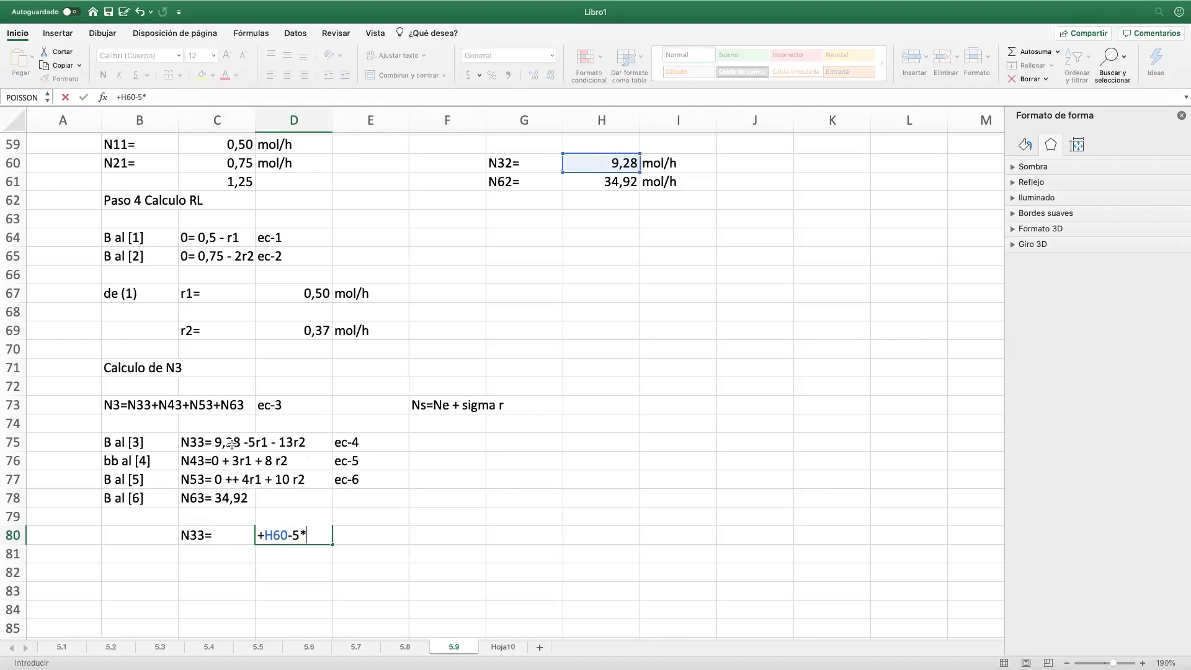
click(315, 291)
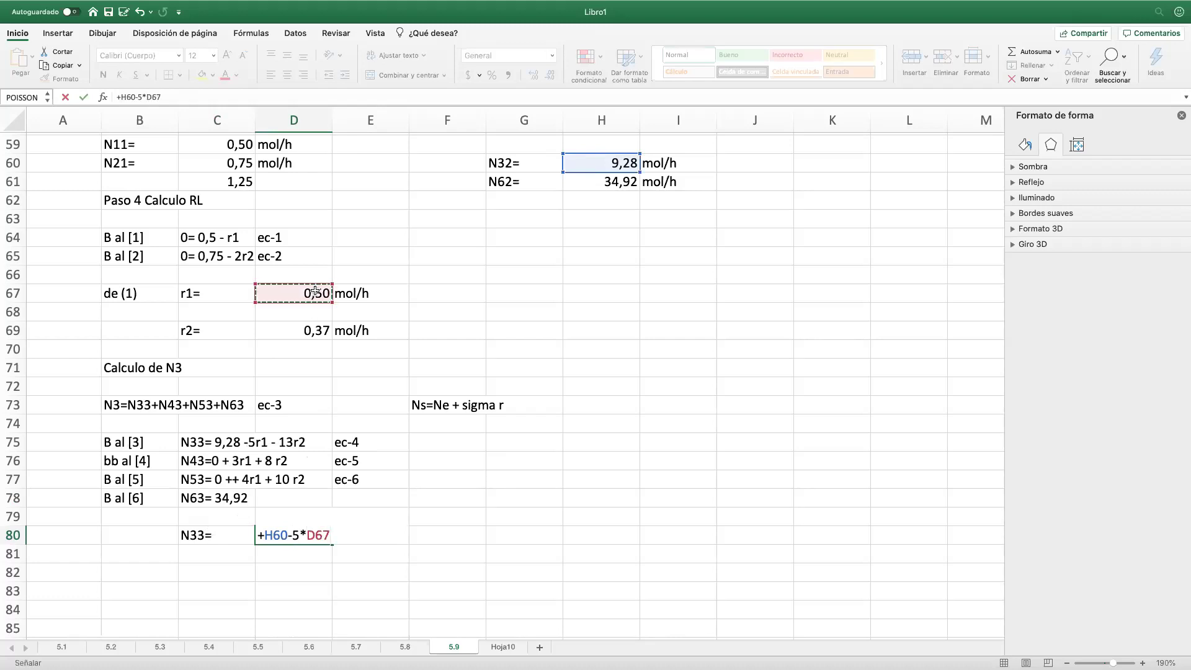
text(-13*)
click(316, 334)
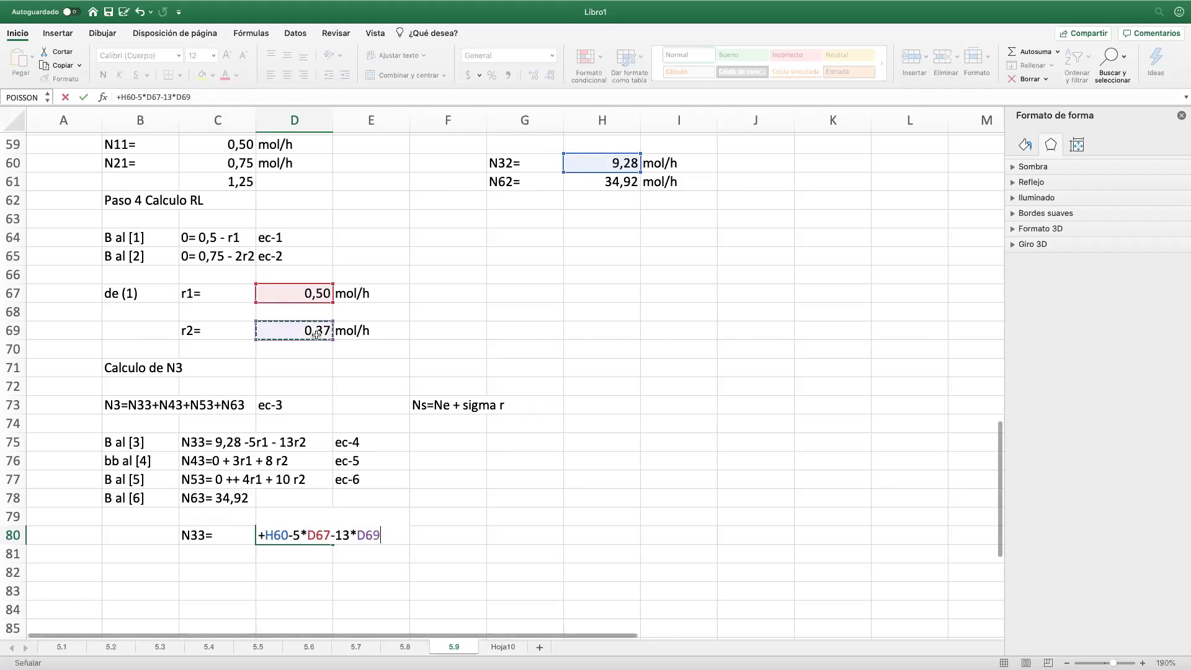
key(Return)
Step: Add the unit mol/h for N33 in E80
click(371, 535)
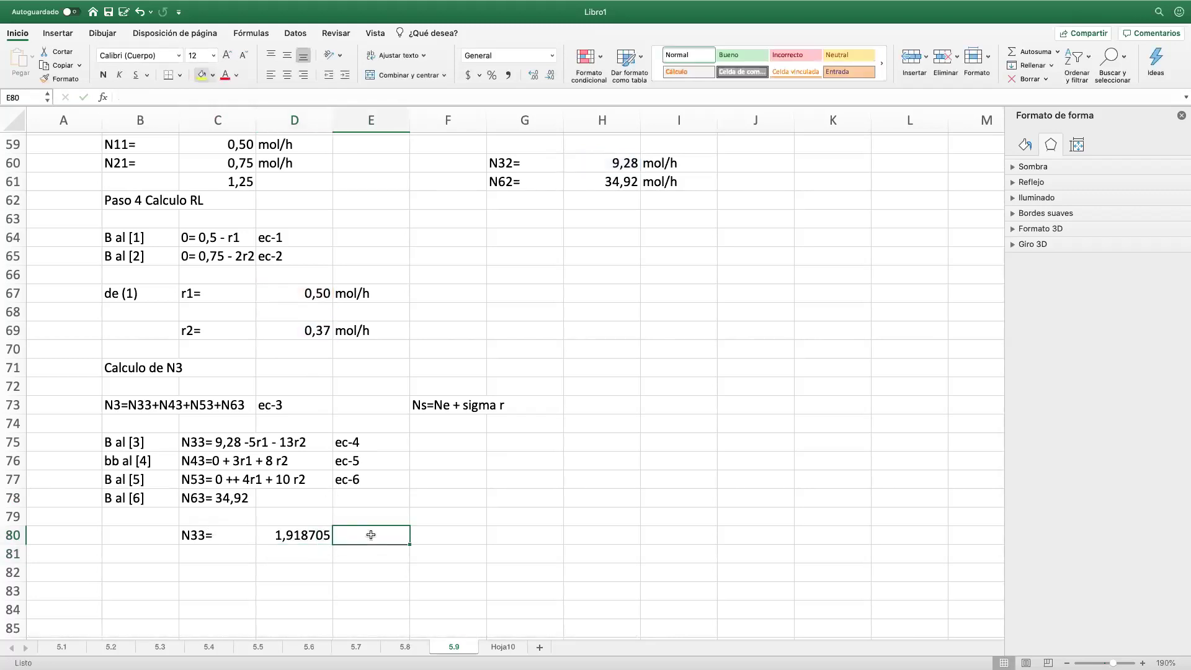
text(mol/h)
key(Return)
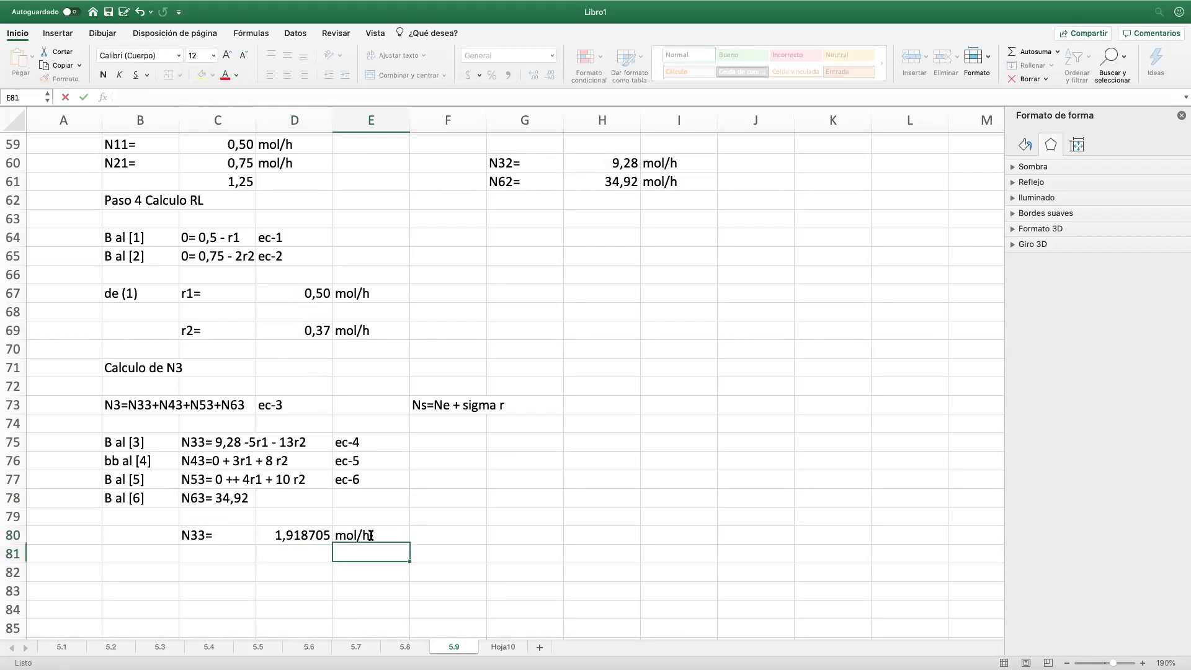
Step: Label C81 as "N43=" and calculate it in D81 with the formula +3*D67+8*D69
click(223, 551)
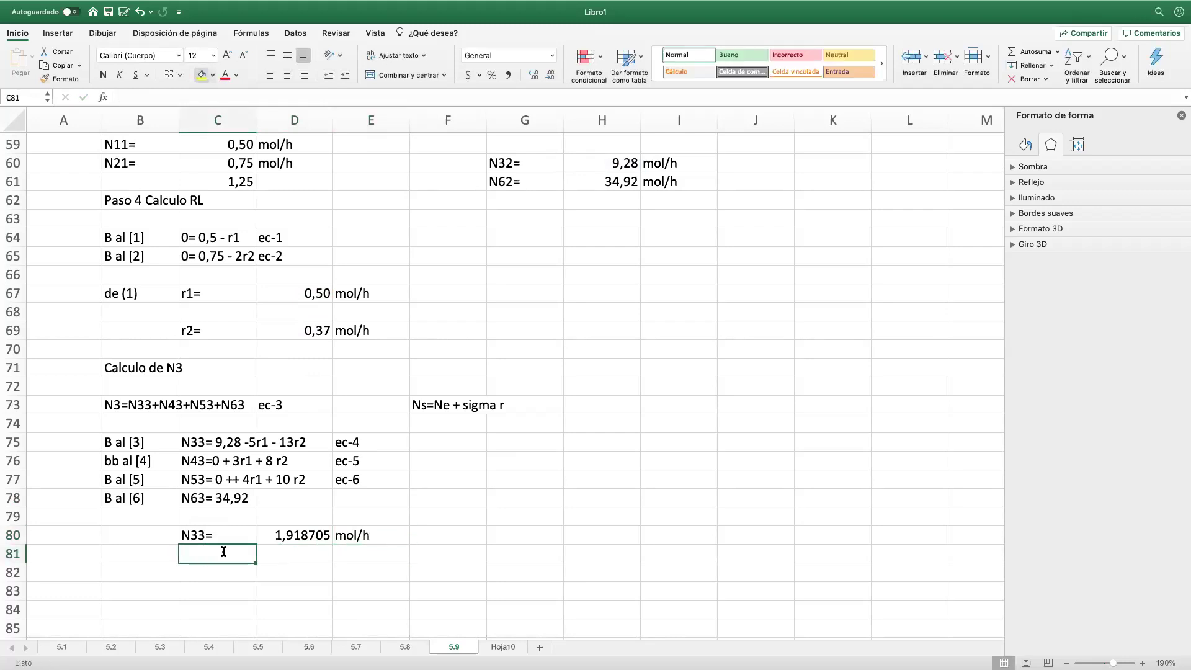
text(N43=)
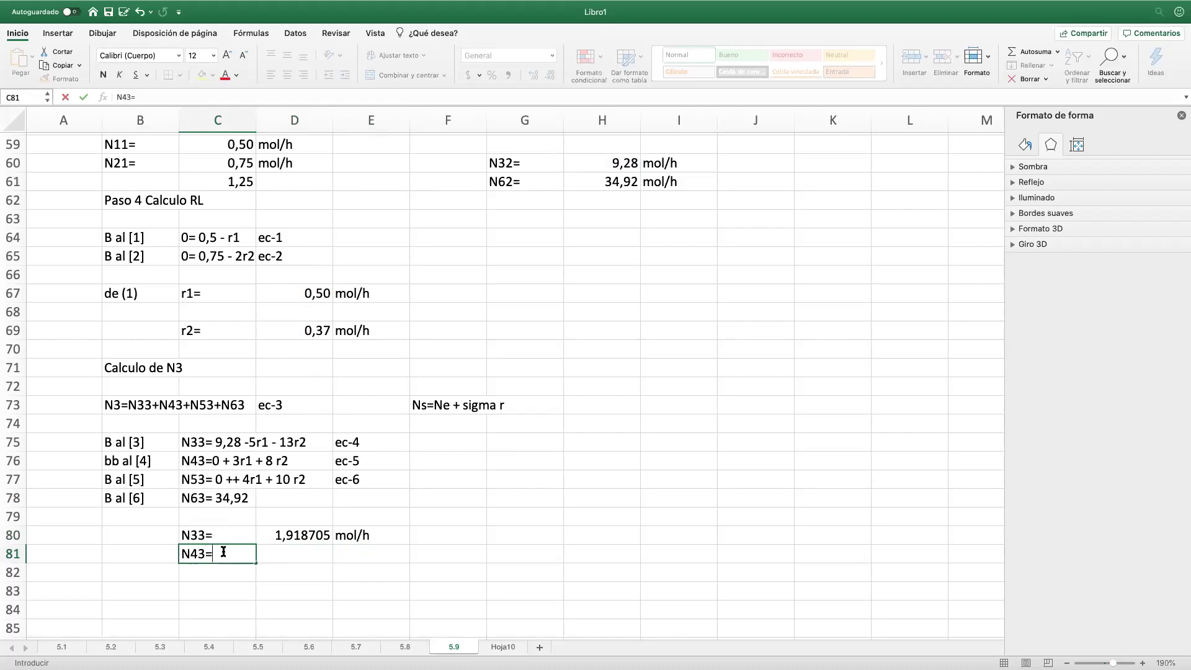
key(Tab)
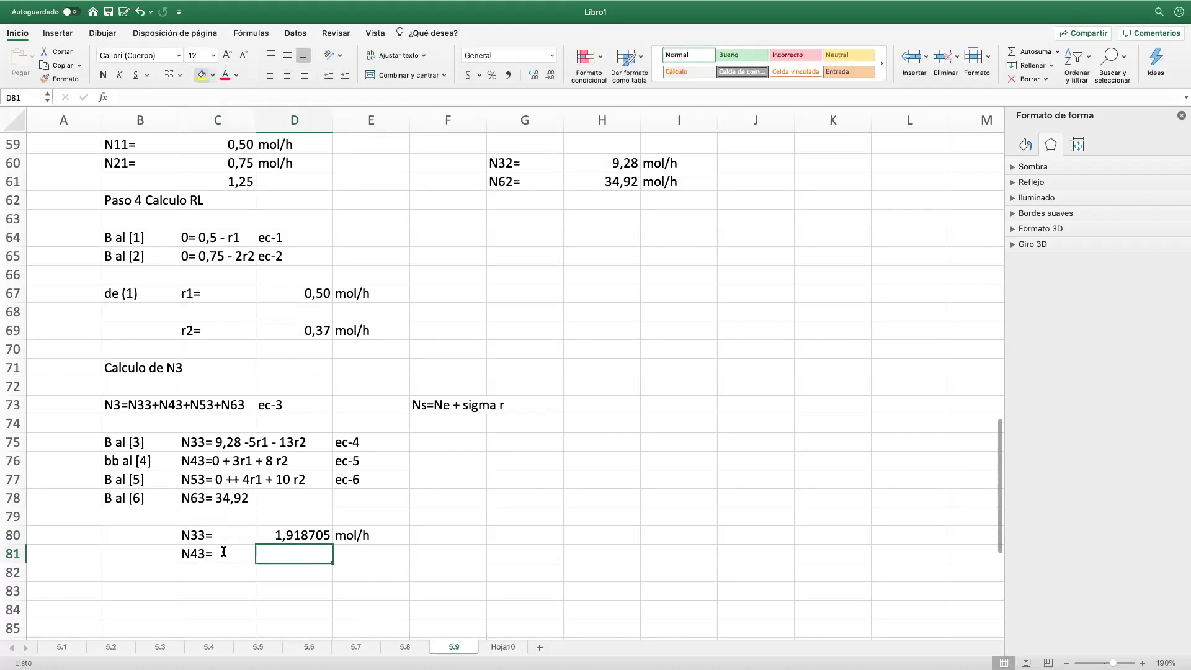
text(+)
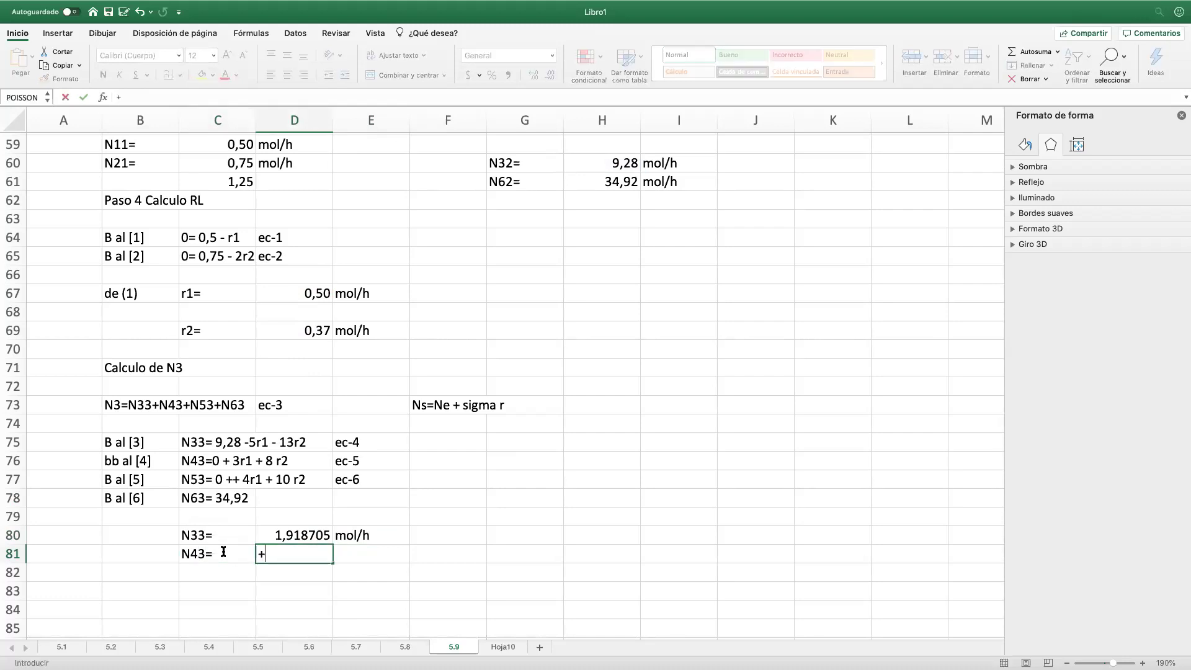
text(3*)
click(320, 296)
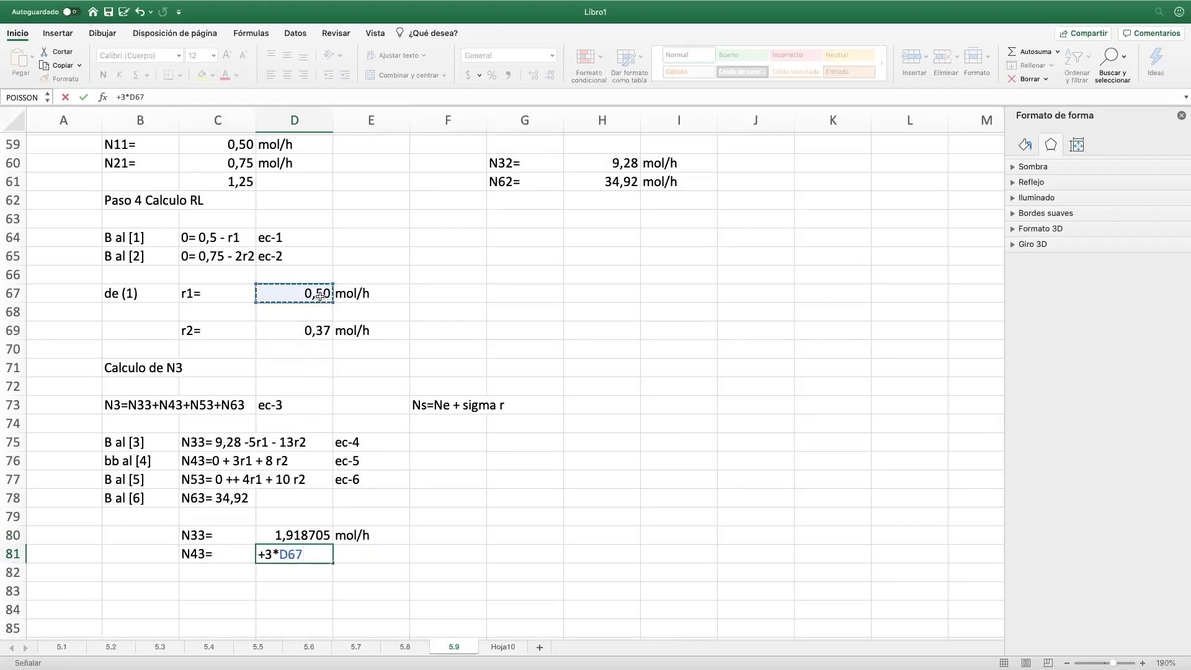
text(+8*)
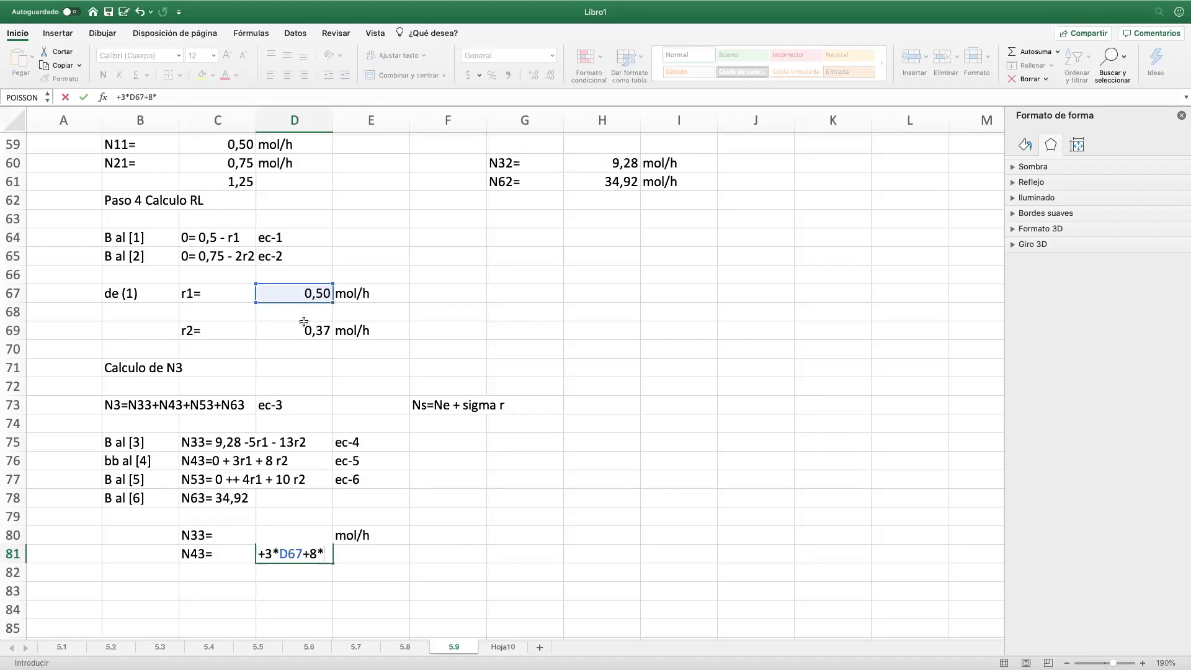
click(303, 331)
key(Return)
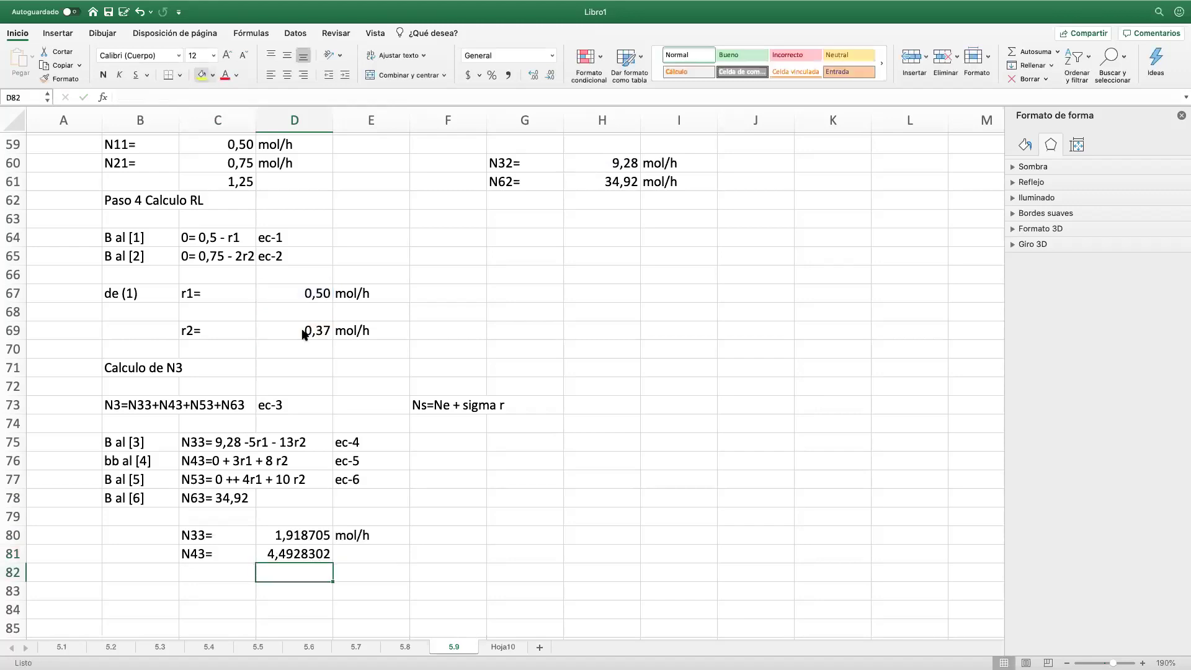
Step: Add the unit mol/h for N43 in E81
click(367, 551)
text(mol/h)
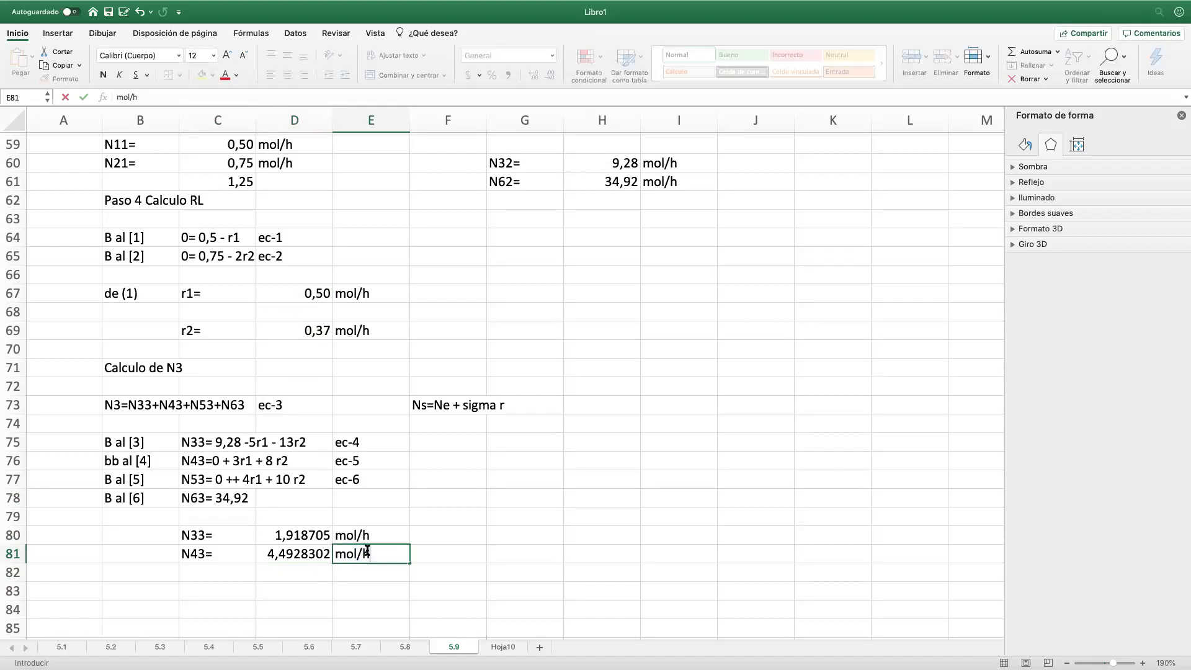
key(Return)
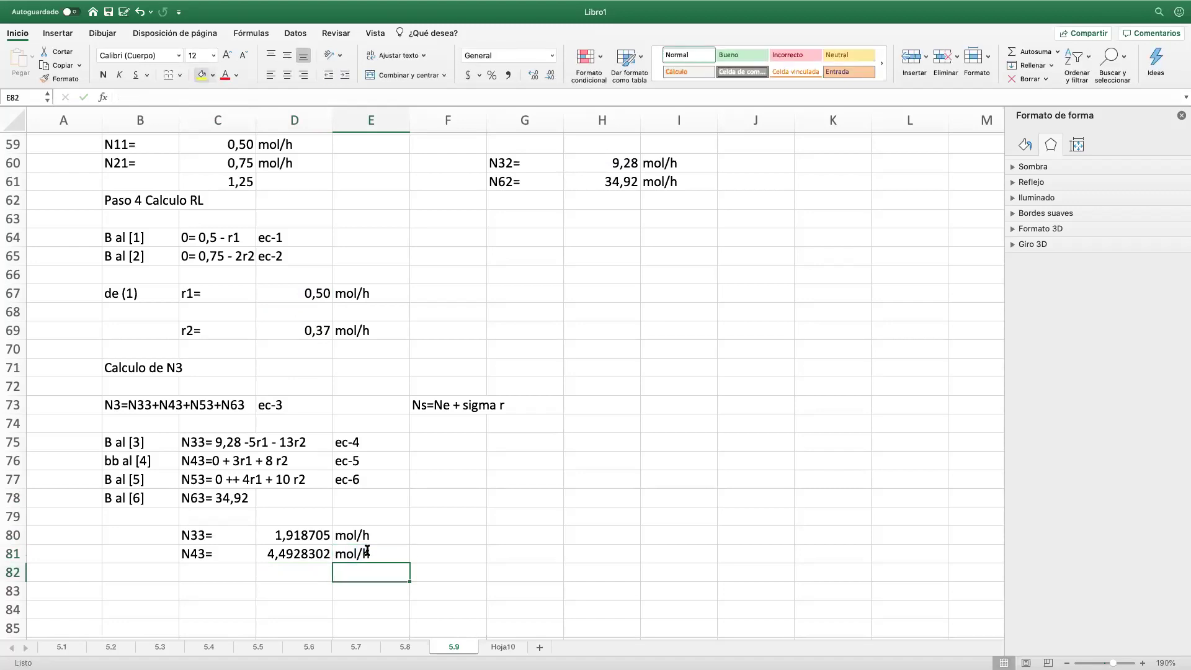
Step: Label C82 as "N53=" and calculate it in D82 with the formula +4*D67+10*D69
click(208, 571)
text(N53=)
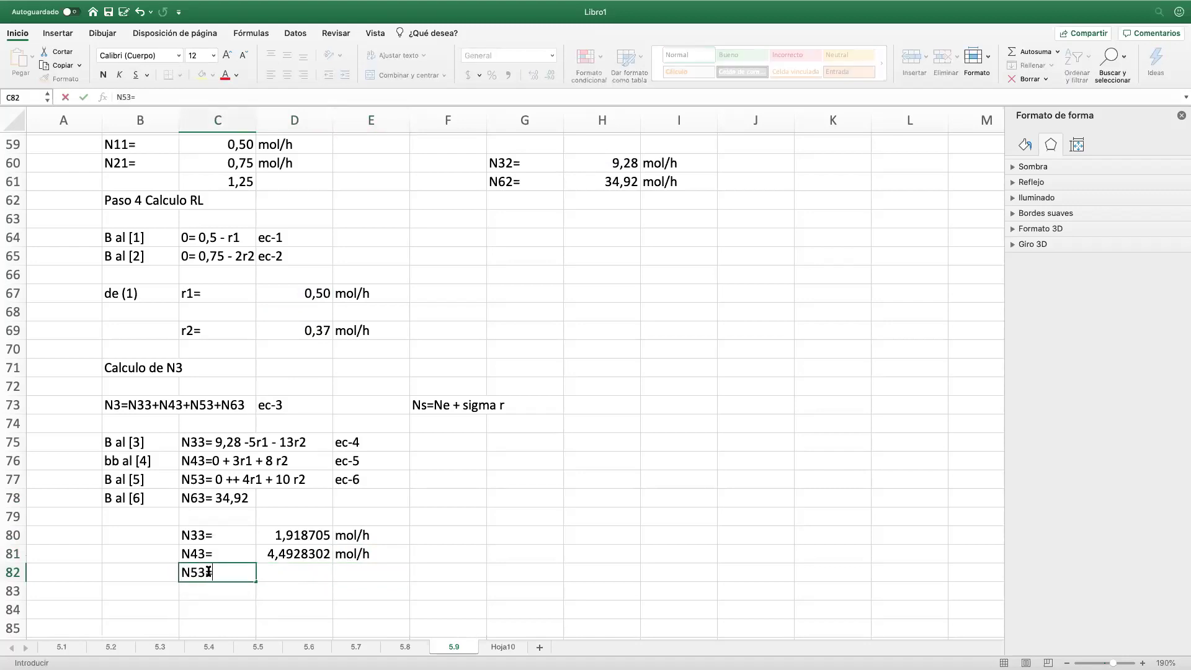
key(Tab)
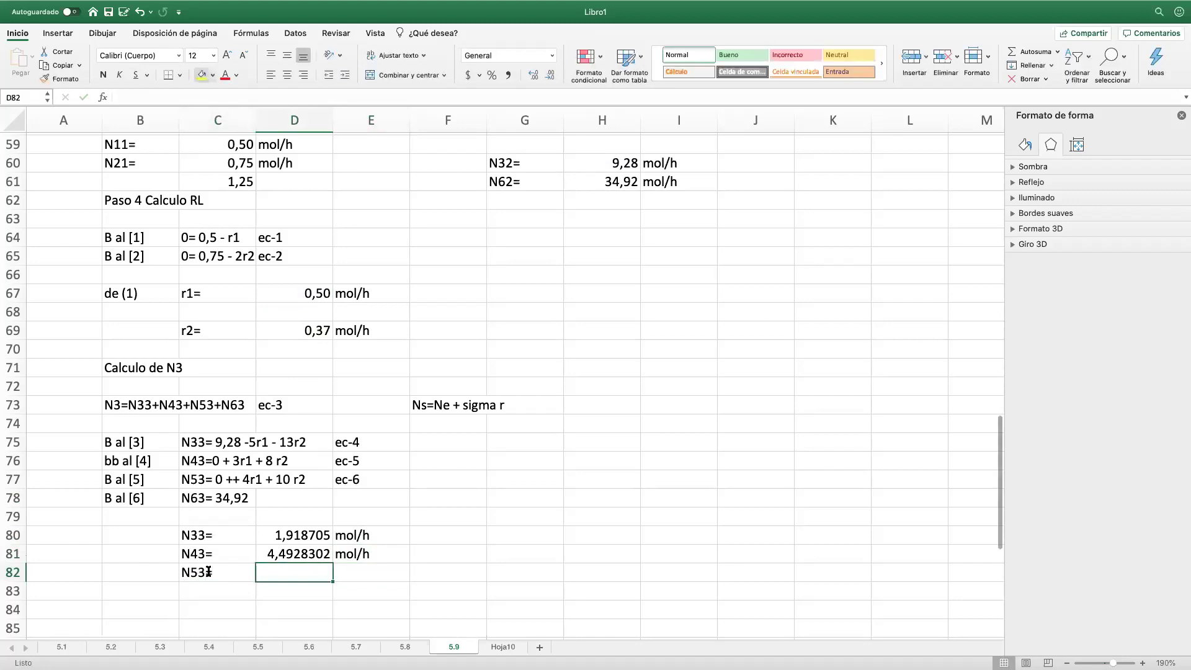
text(+)
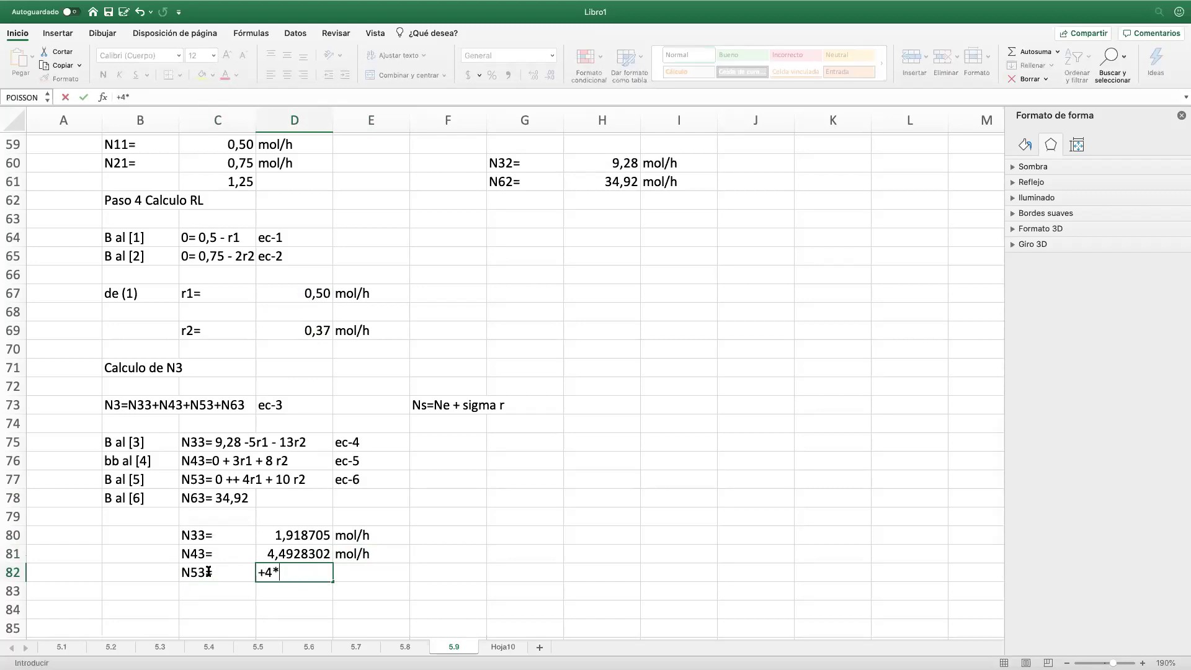
text(4*)
click(318, 292)
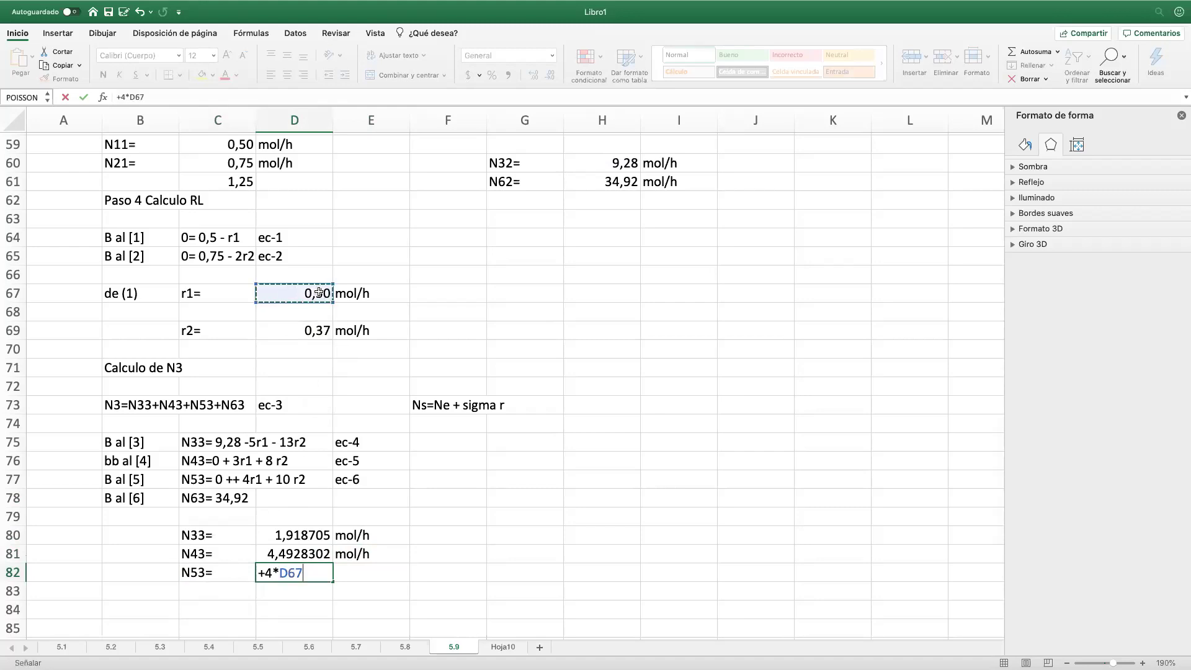
text(+)
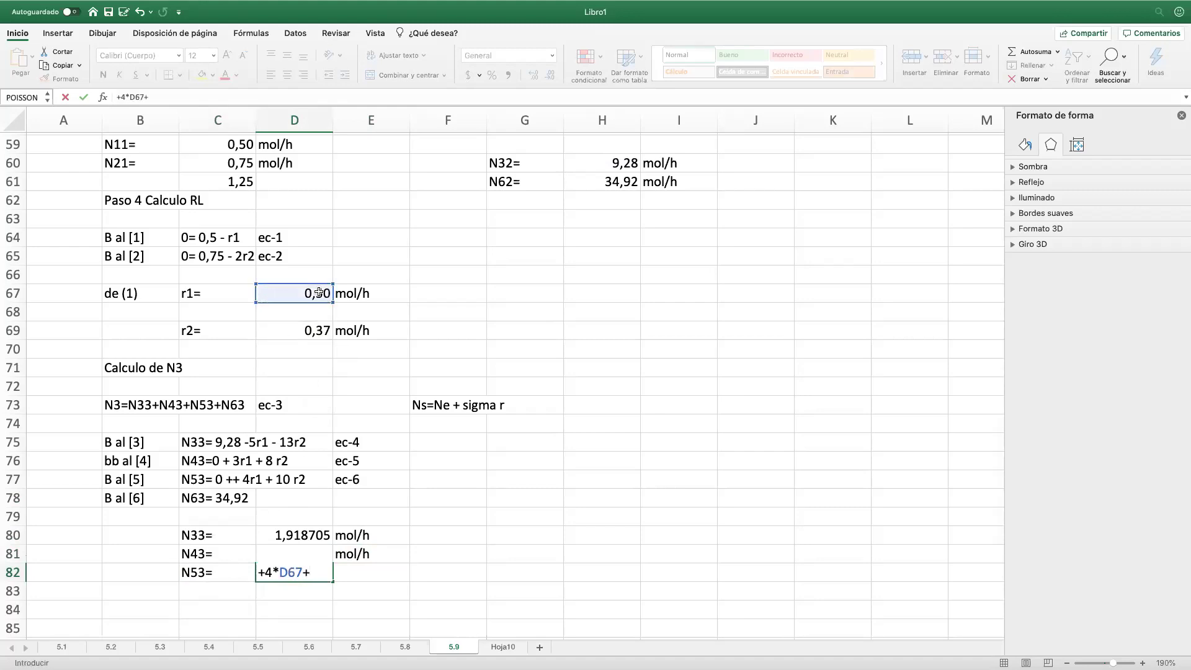
text(10*)
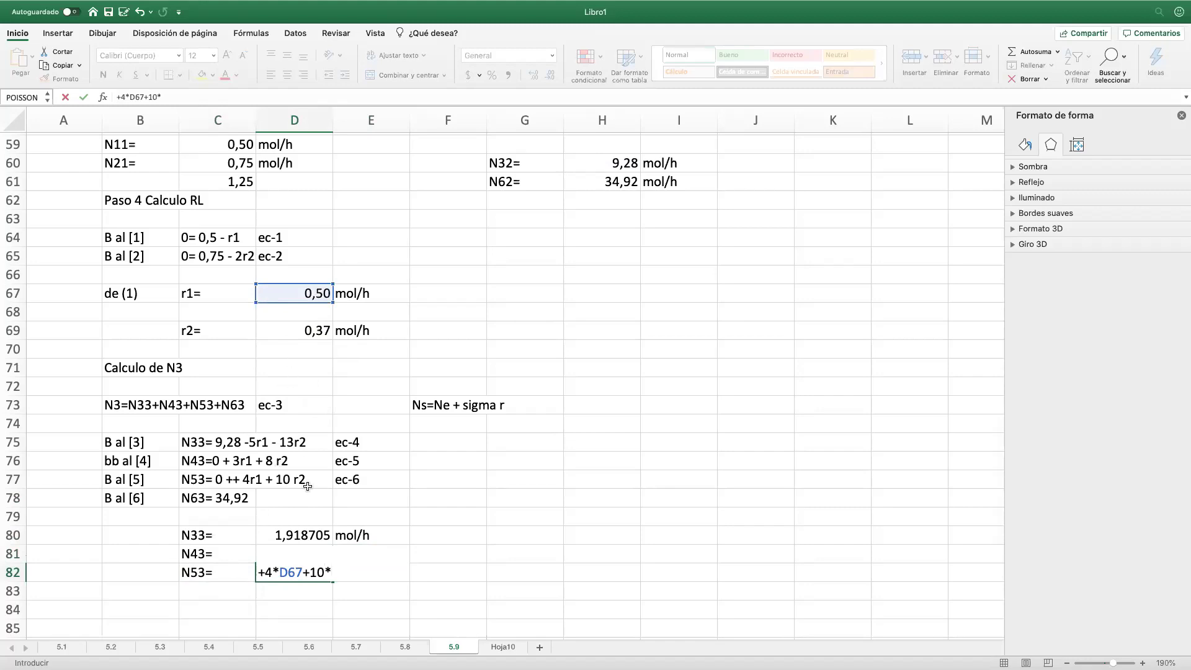
click(312, 331)
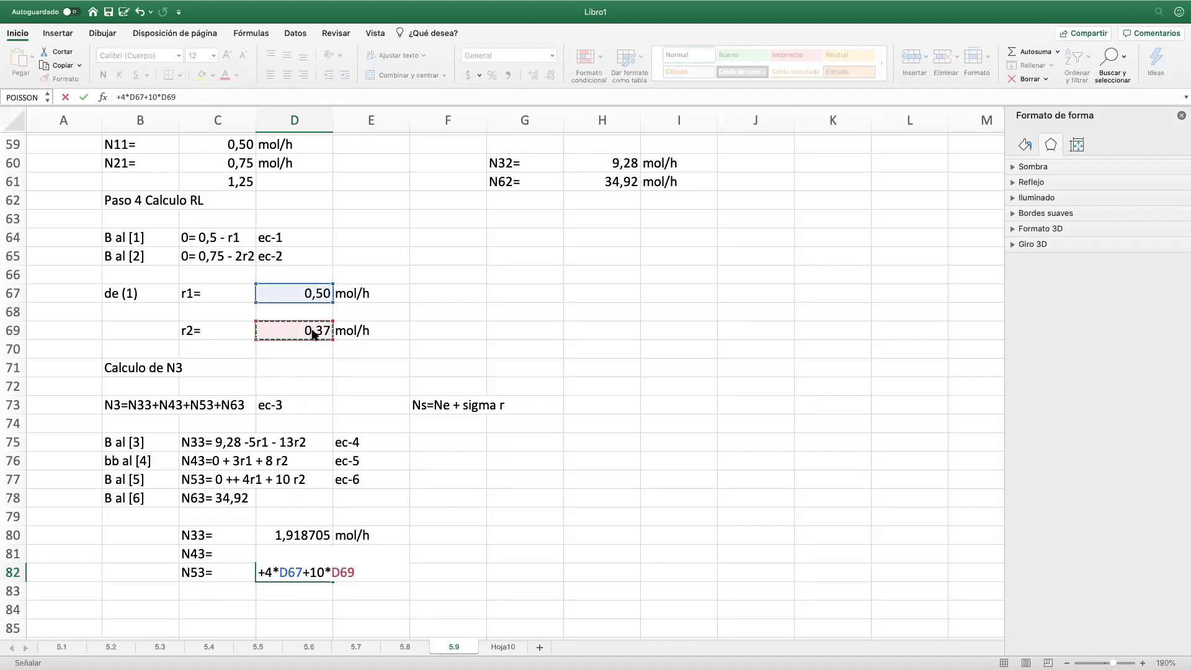
key(Return)
Step: Add the unit mol/h for N53 in E82
click(363, 570)
text(mol)
key(Return)
Step: Label C84 as "N3=" and total the outlet moles in D84 with =SUMA(D80:D83)
click(217, 589)
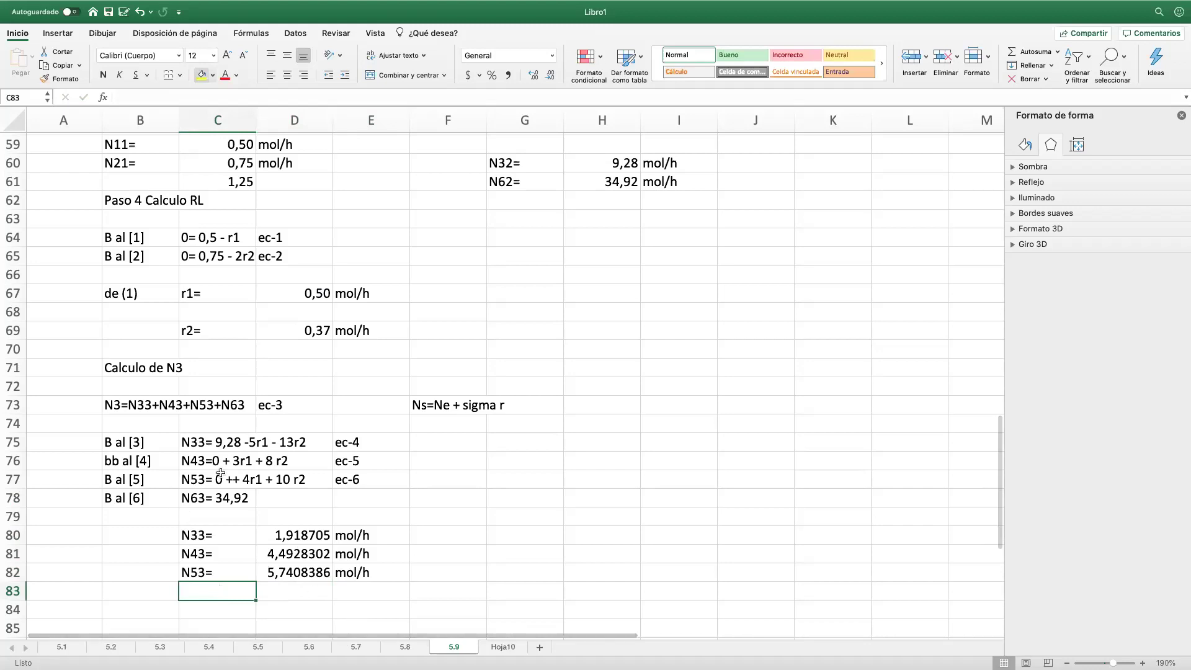
scroll(273, 592, down, 1)
click(246, 581)
text(N3)
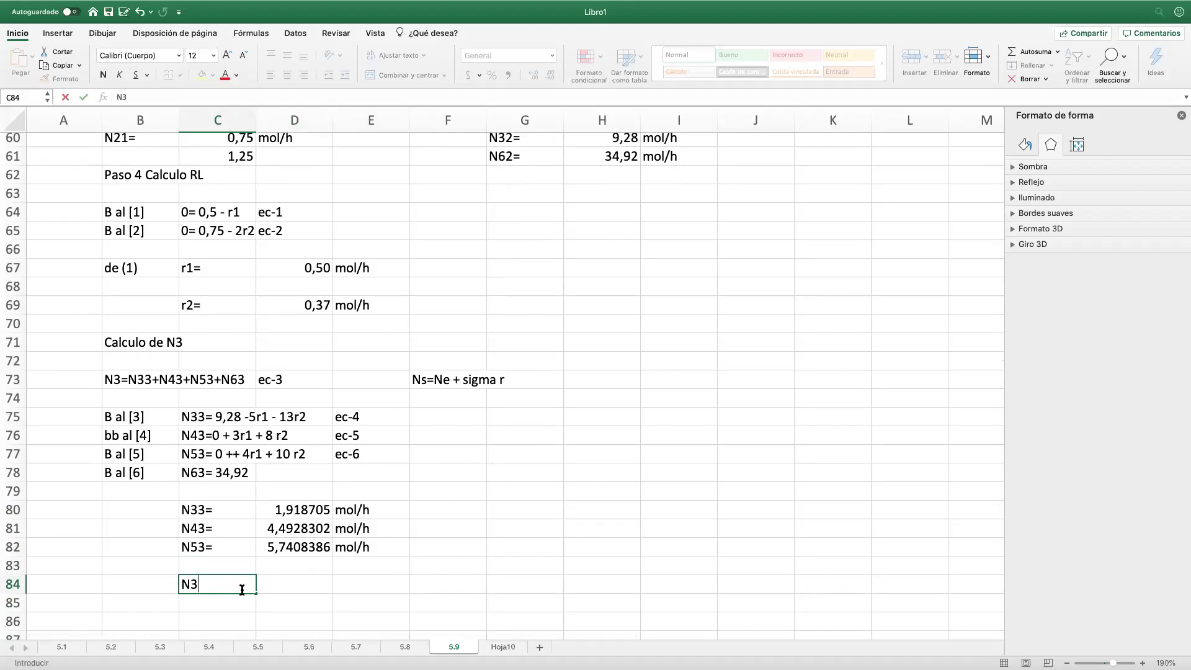
text(=)
key(Tab)
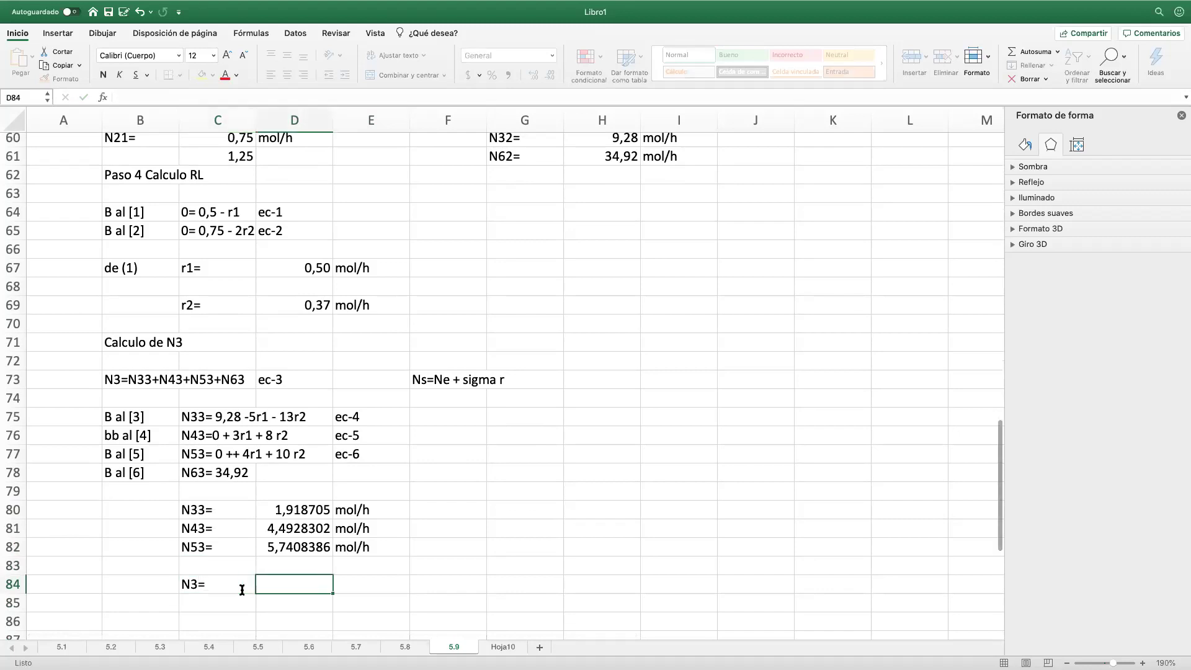
click(1036, 52)
key(Return)
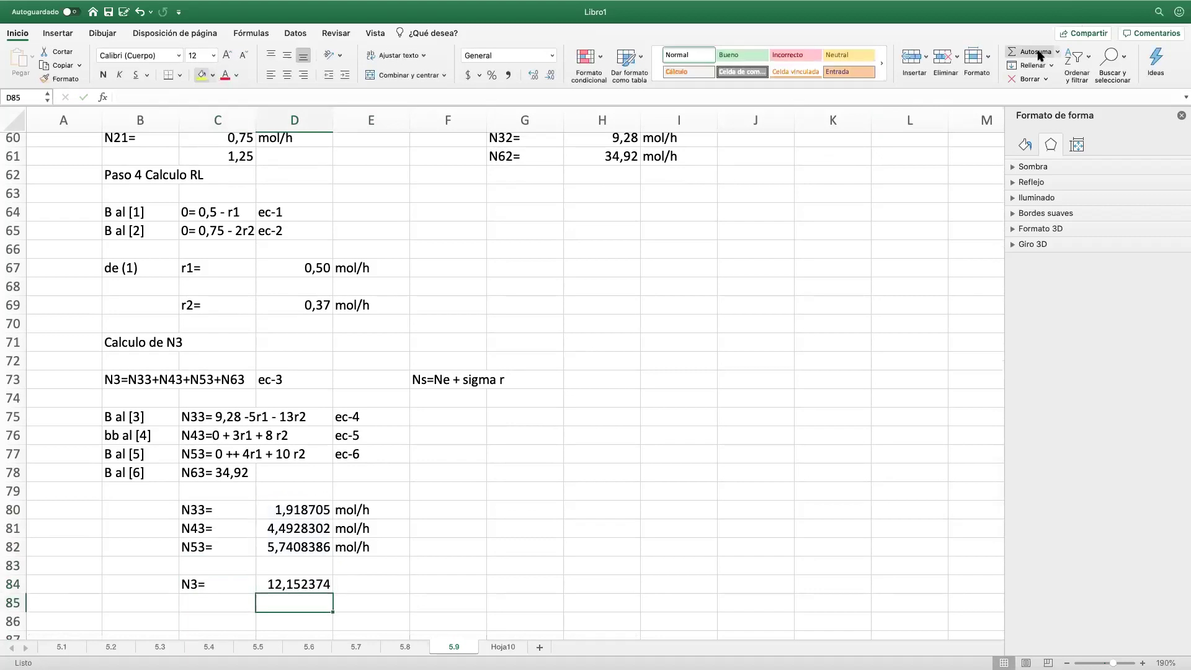
Step: Extend the N3 formula in D84 by adding the N62 value from H61 to the sum
click(302, 589)
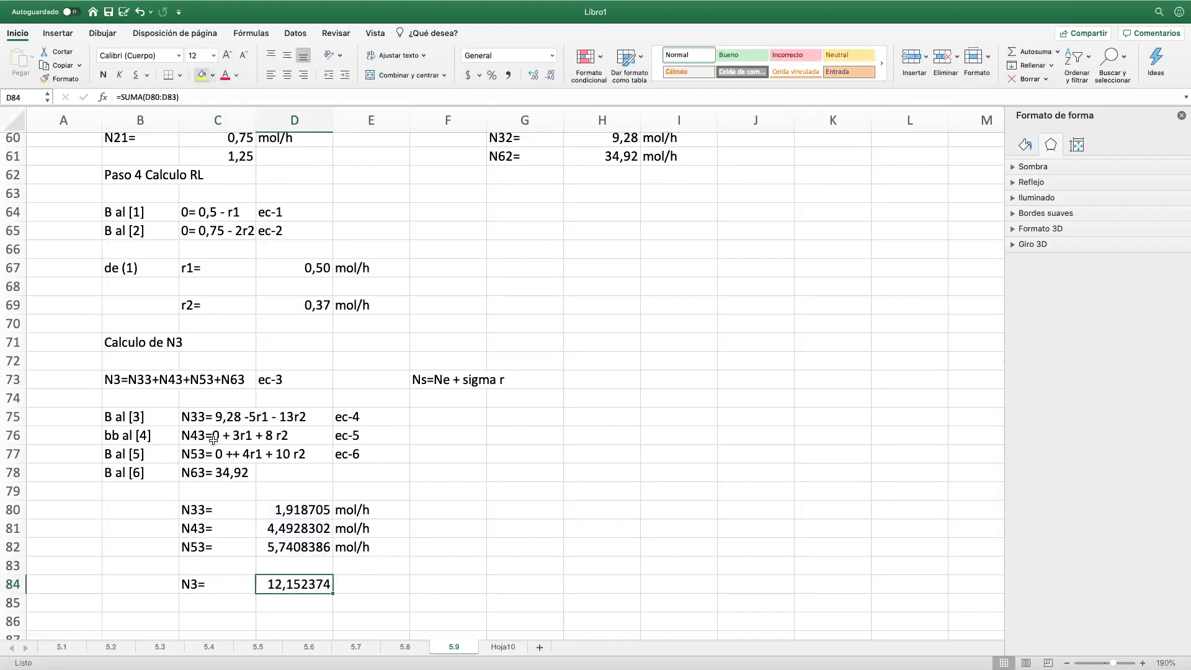
click(205, 95)
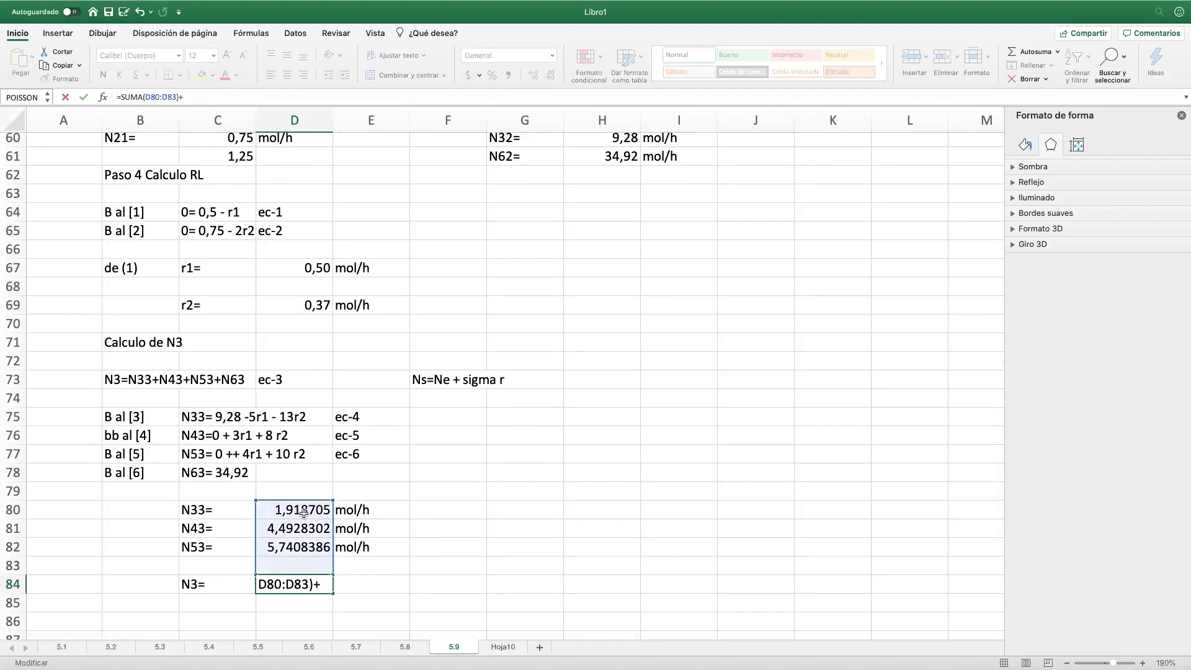
click(617, 155)
key(Return)
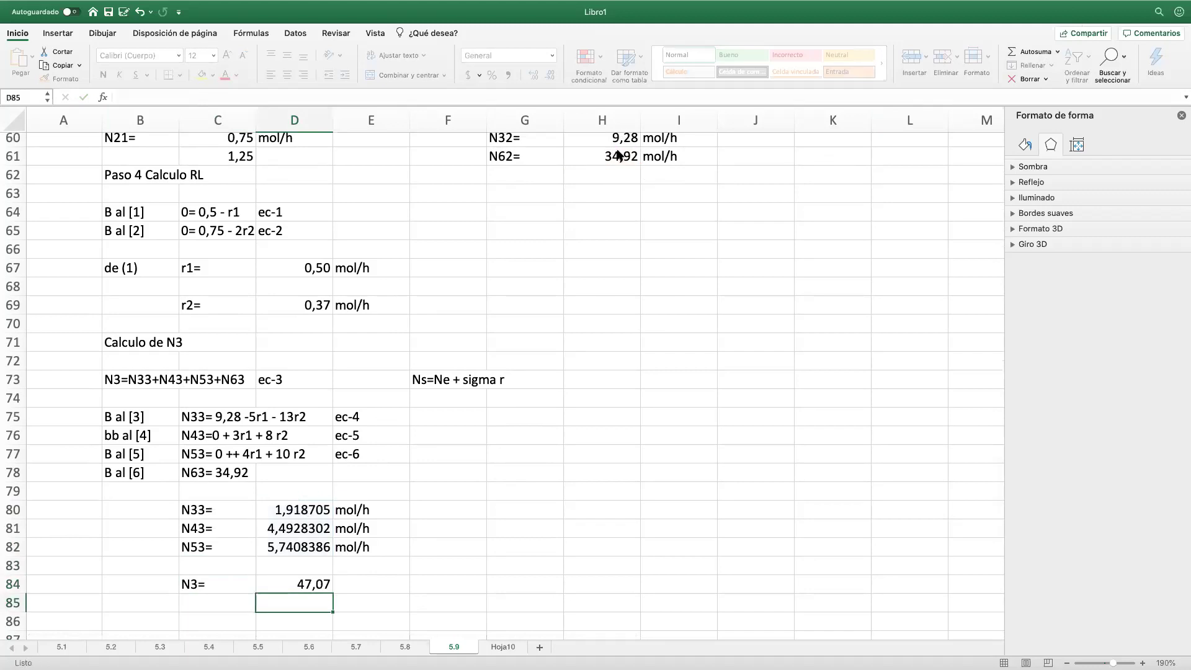
Step: Add the unit mol/h for N3 in E84
click(367, 581)
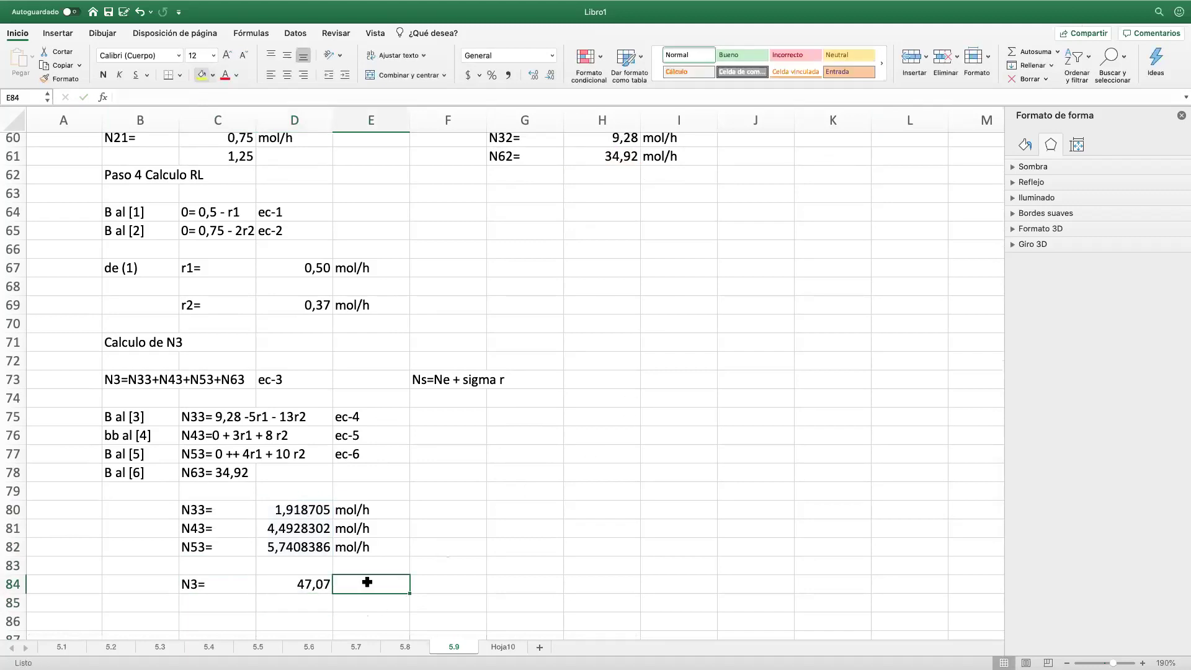
text(mol/h)
key(Return)
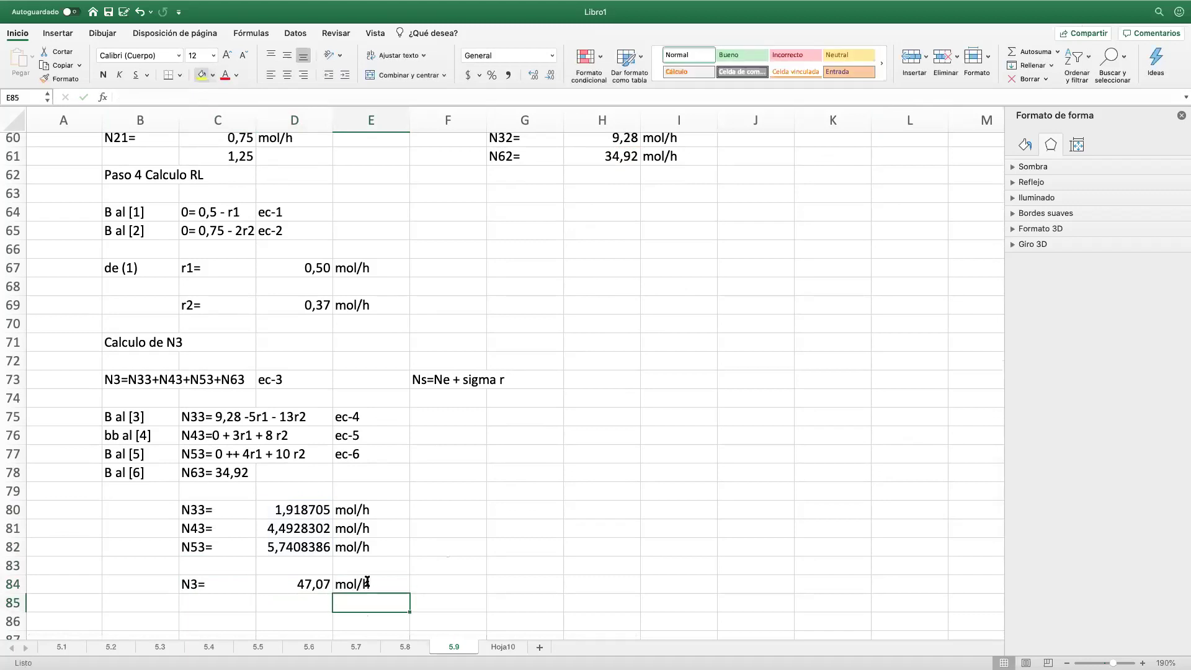
Step: Review the earlier mole calculations and the outlet stream 3 temperature and pressure in the flow diagram
click(432, 535)
scroll(481, 497, up, 4)
scroll(483, 497, down, 12)
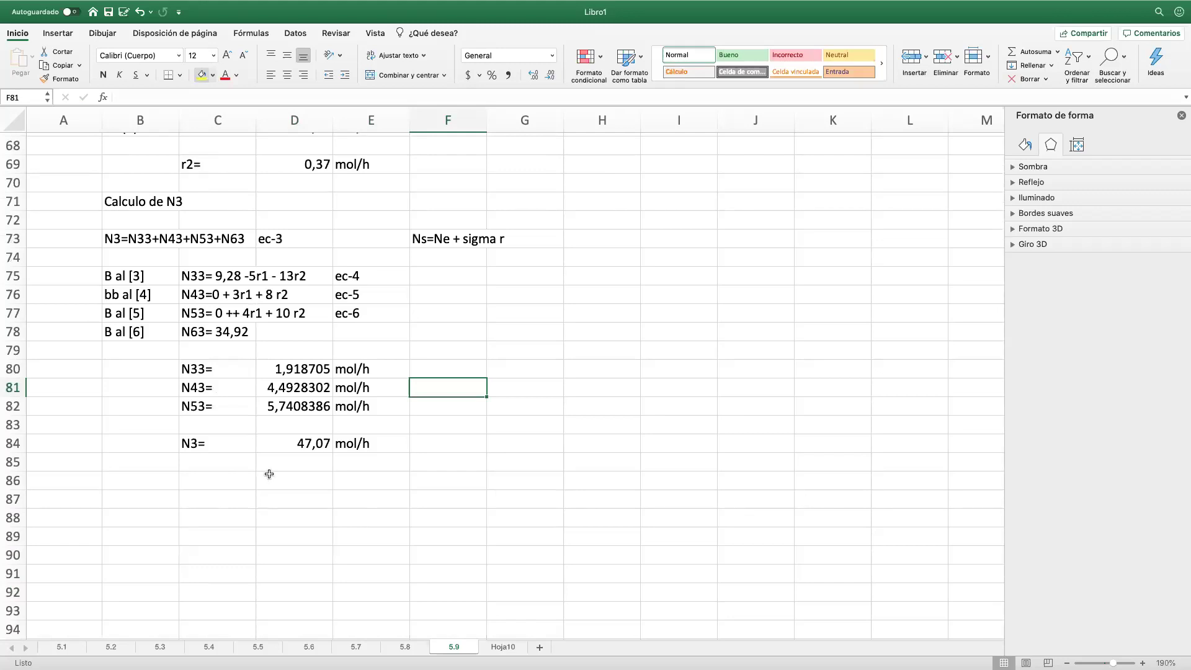
click(265, 505)
click(246, 483)
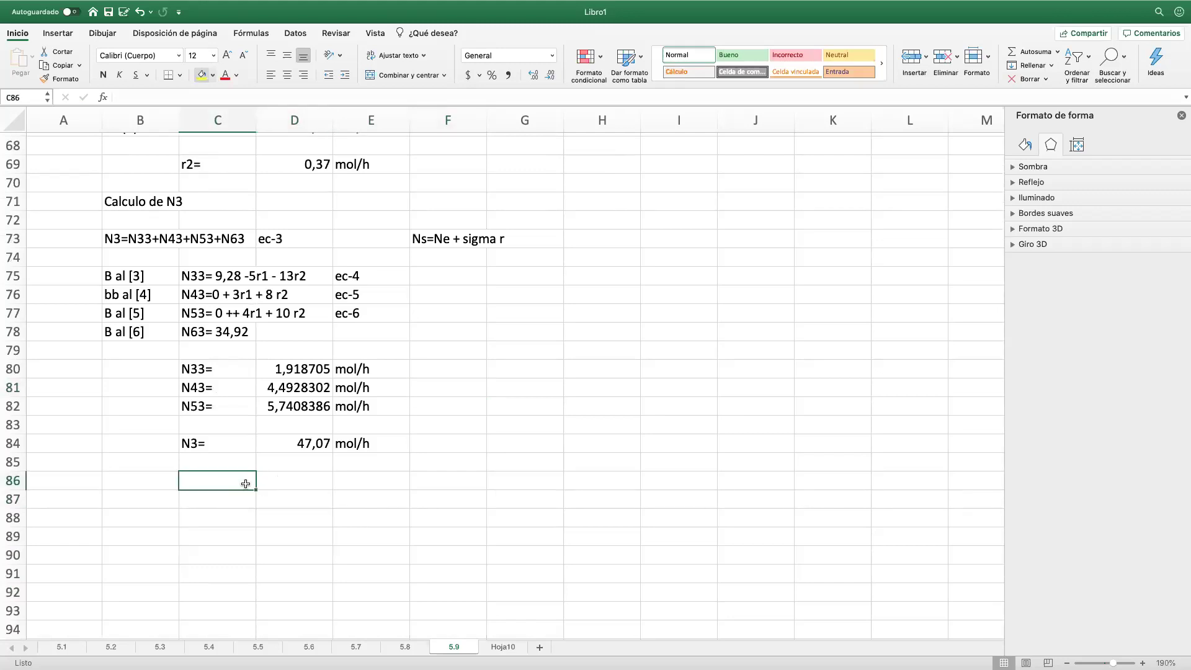
scroll(246, 483, up, 20)
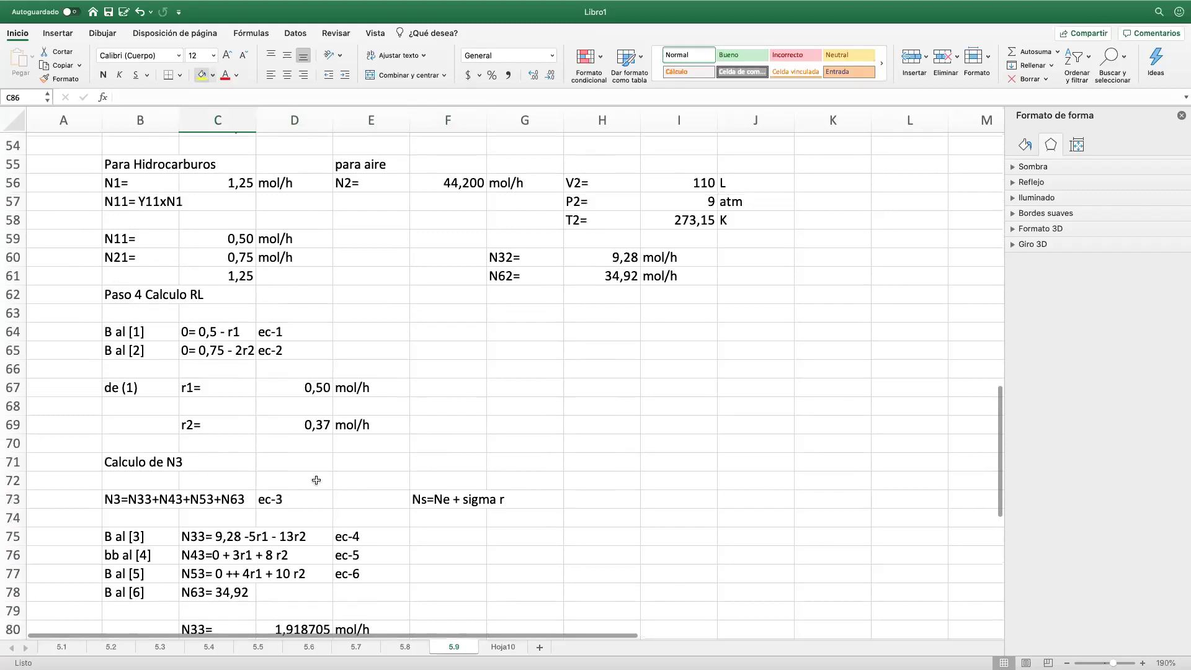
scroll(391, 475, up, 12)
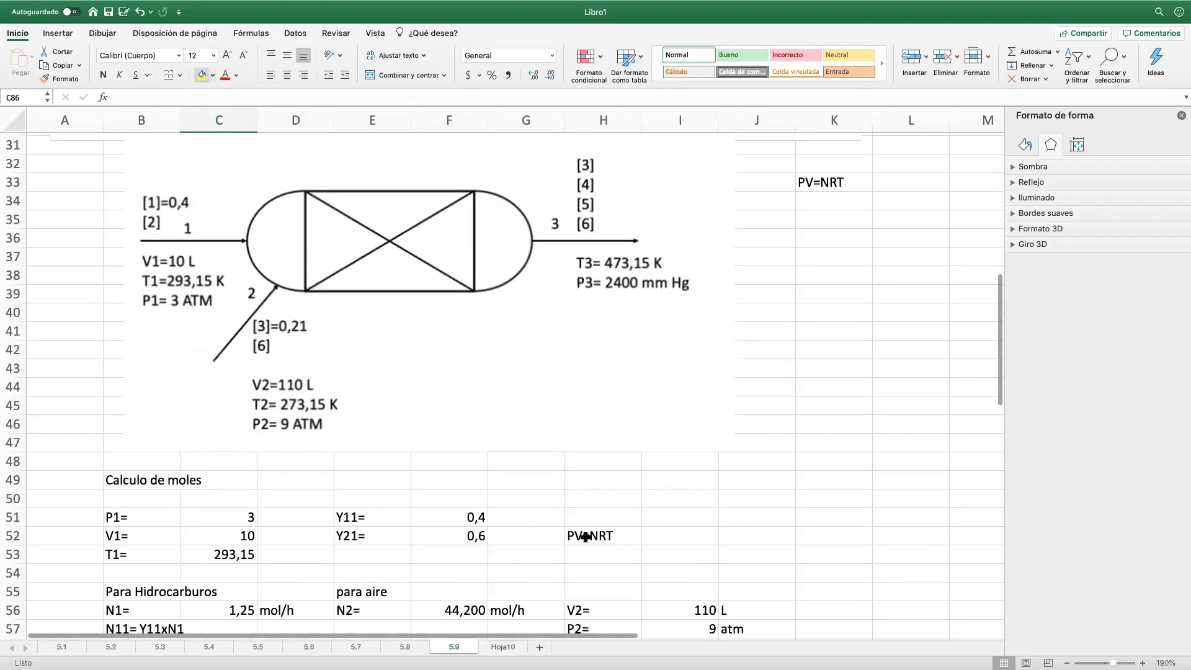
scroll(588, 542, down, 13)
scroll(588, 542, down, 20)
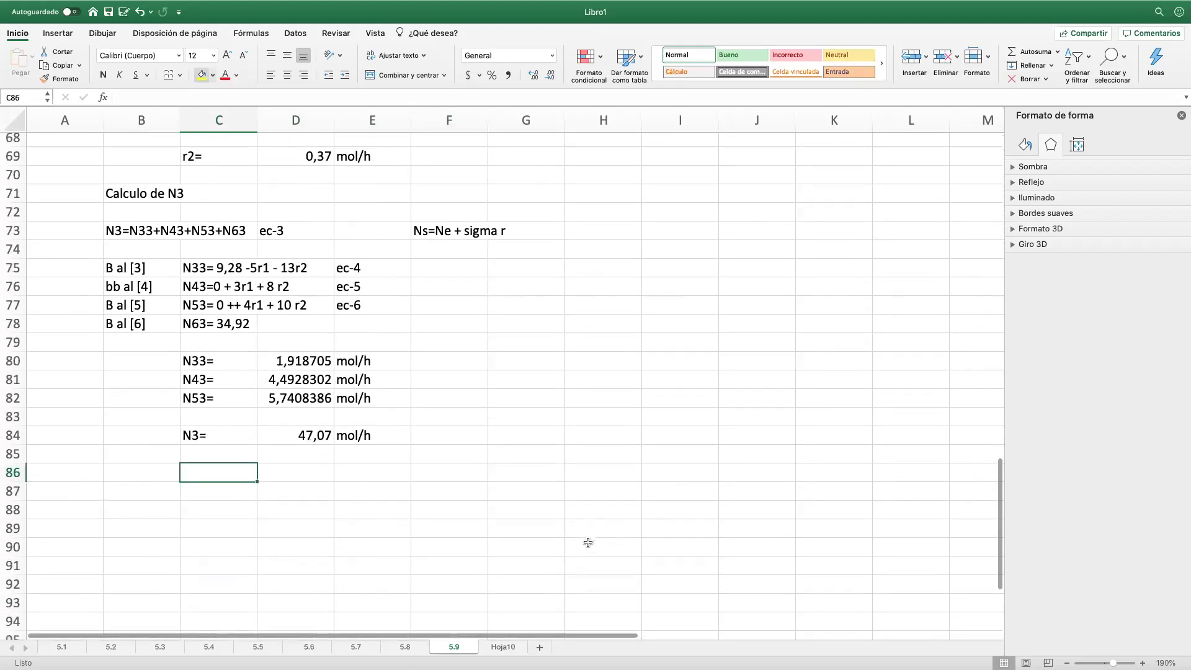
Step: Label G80 as "V=" for the outlet gas volume
click(513, 360)
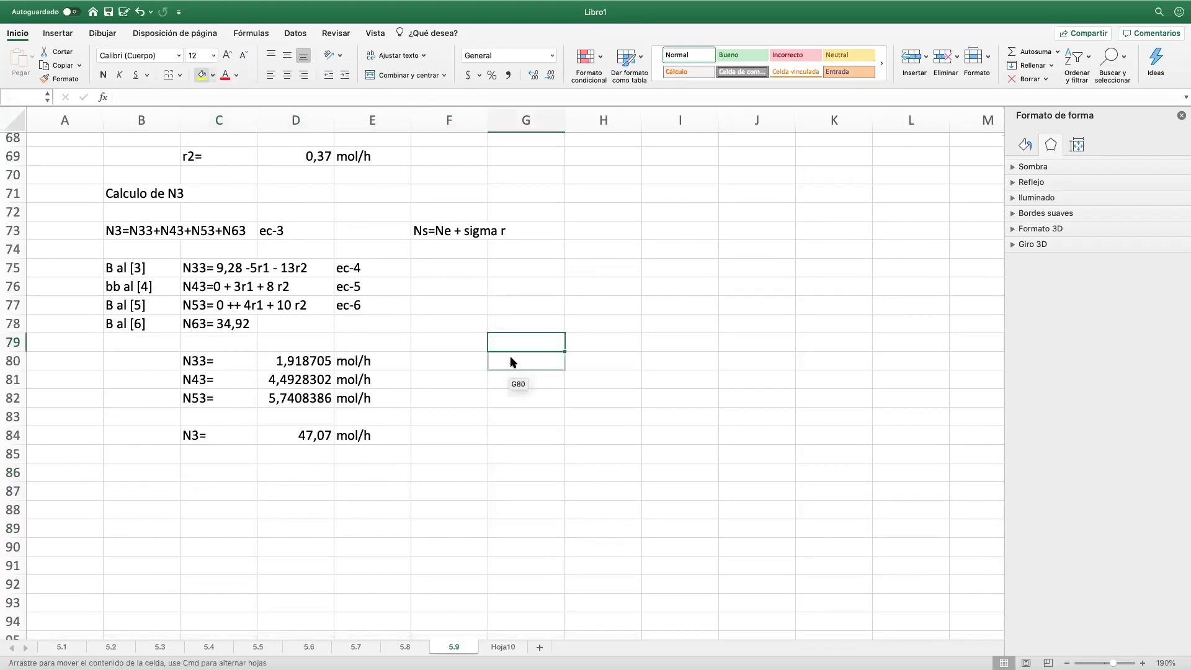
text(V=)
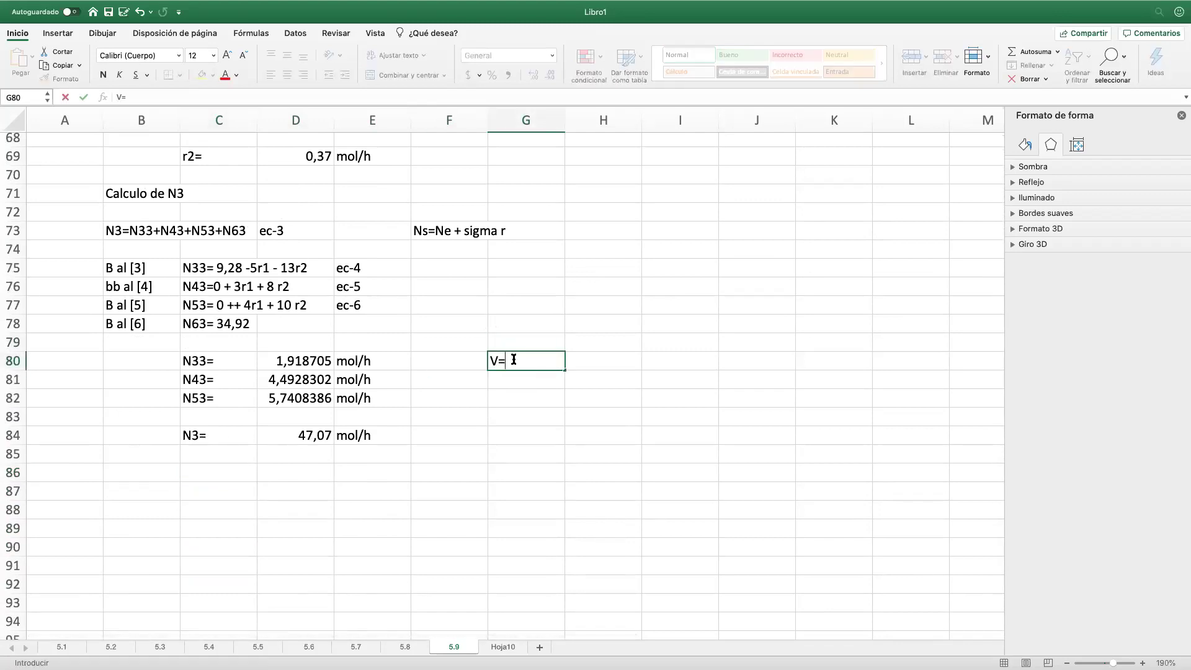
key(Tab)
Step: Move the ideal gas equation PV=NRT from H52 down to G76, above the volume label, and select H80
scroll(514, 359, up, 5)
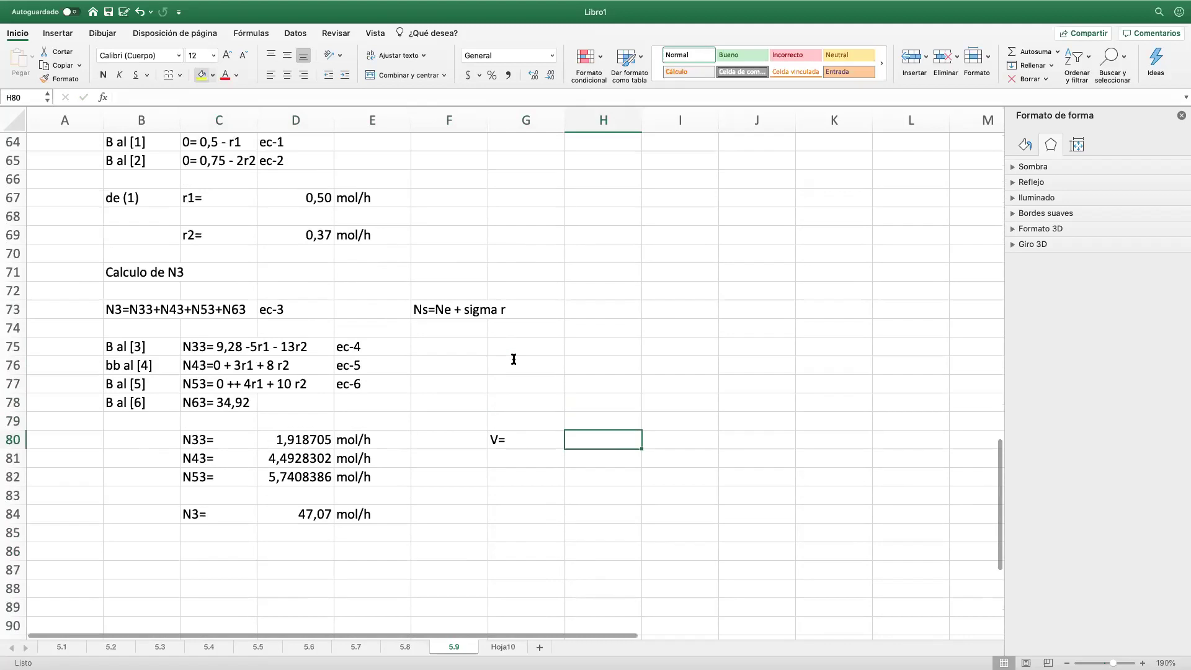
scroll(514, 360, up, 3)
click(588, 218)
drag(588, 221, 571, 615)
scroll(571, 614, down, 5)
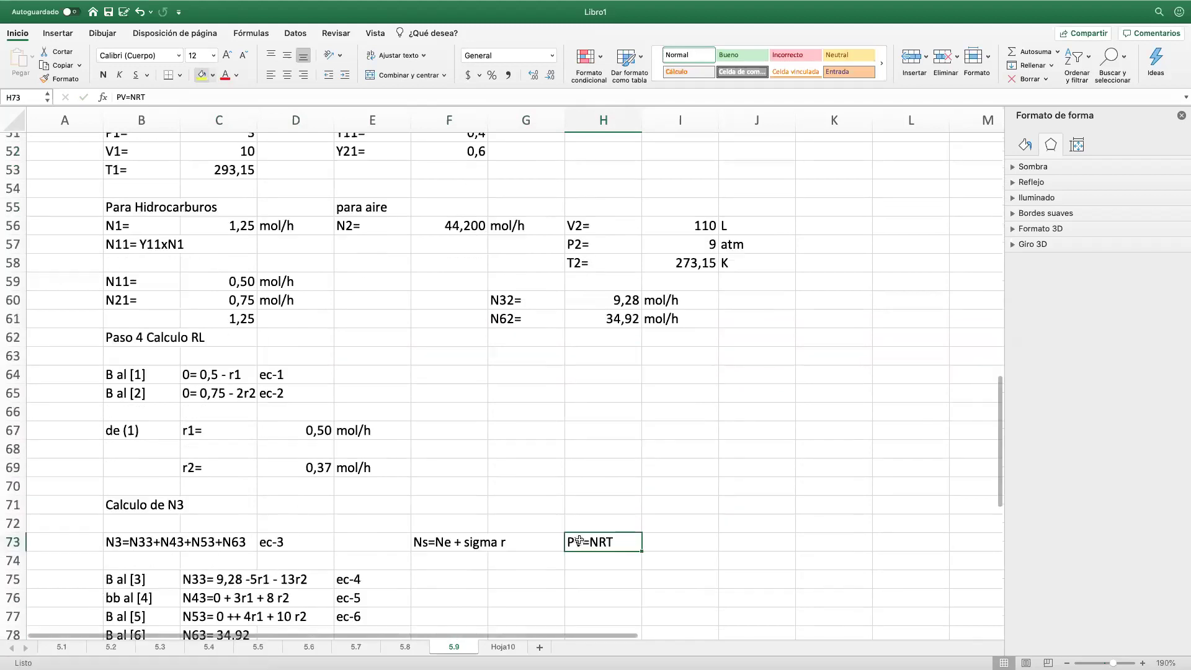
drag(588, 363, 533, 420)
click(536, 457)
click(568, 490)
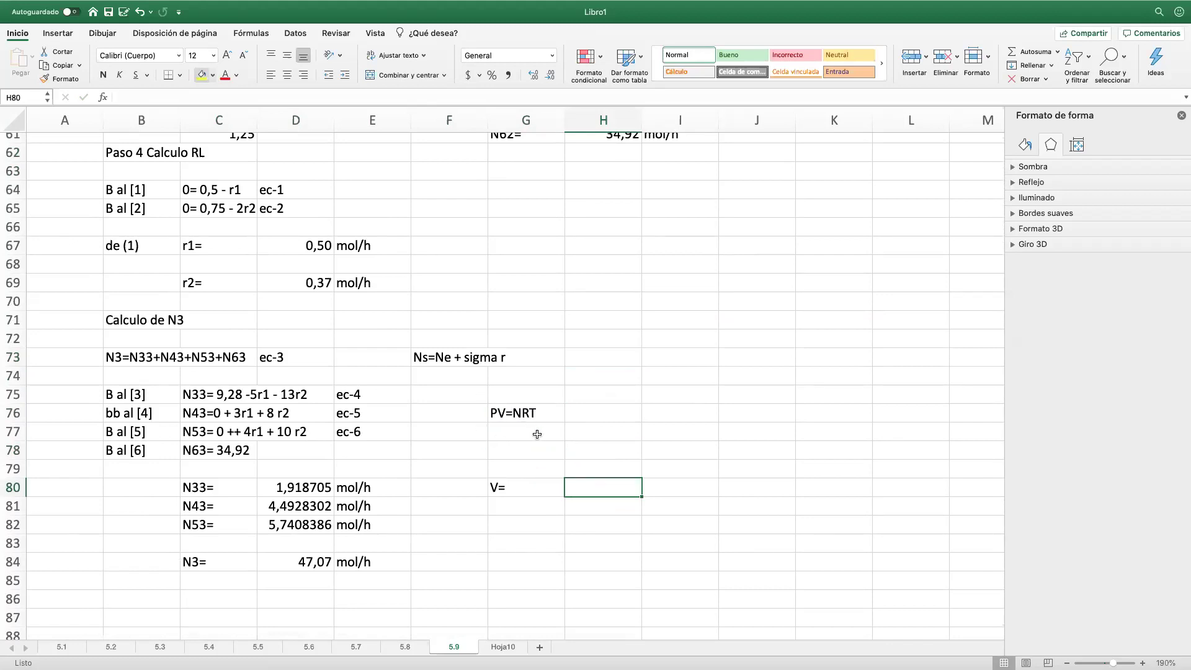
Step: Calculate the outlet gas volume in H80 with the formula +D84*0,082*473,15/(2400/760), using stream 3's temperature and pressure
text(+)
click(305, 560)
text(*)
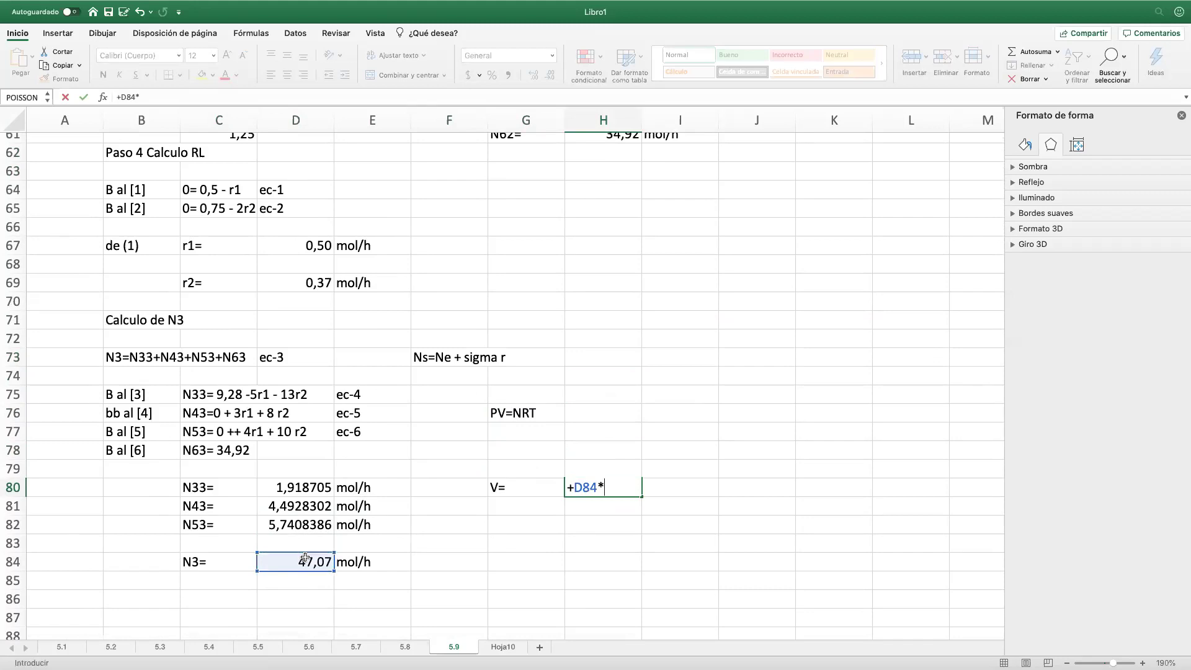
text(0,082*)
scroll(470, 404, up, 10)
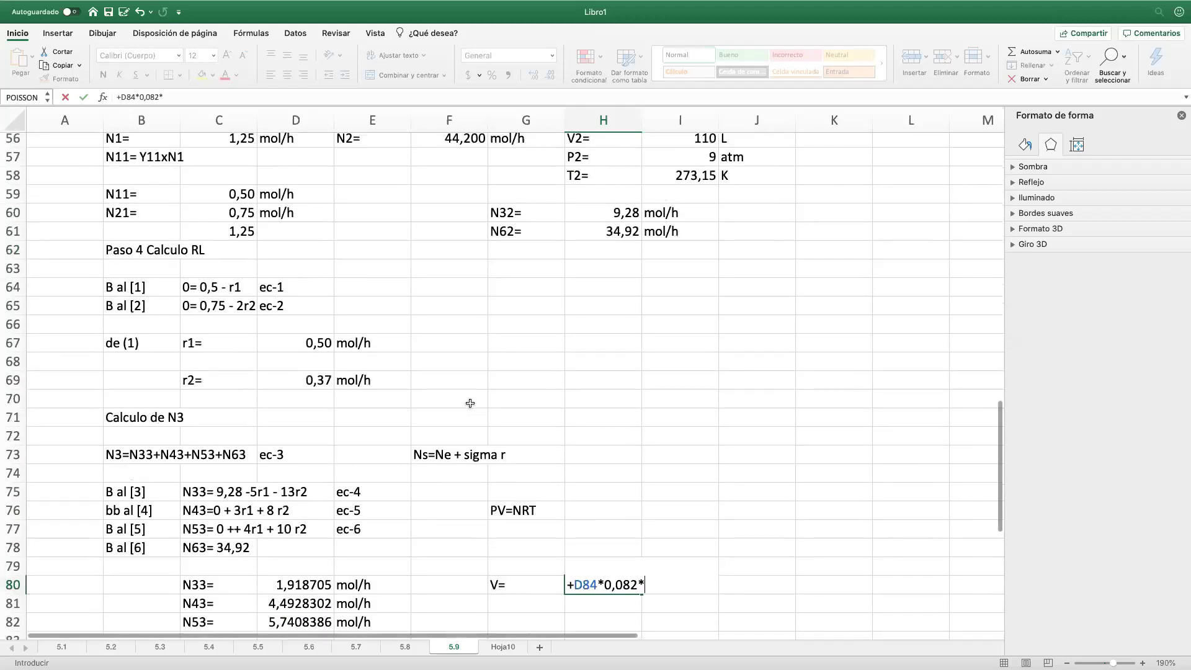
scroll(470, 403, up, 3)
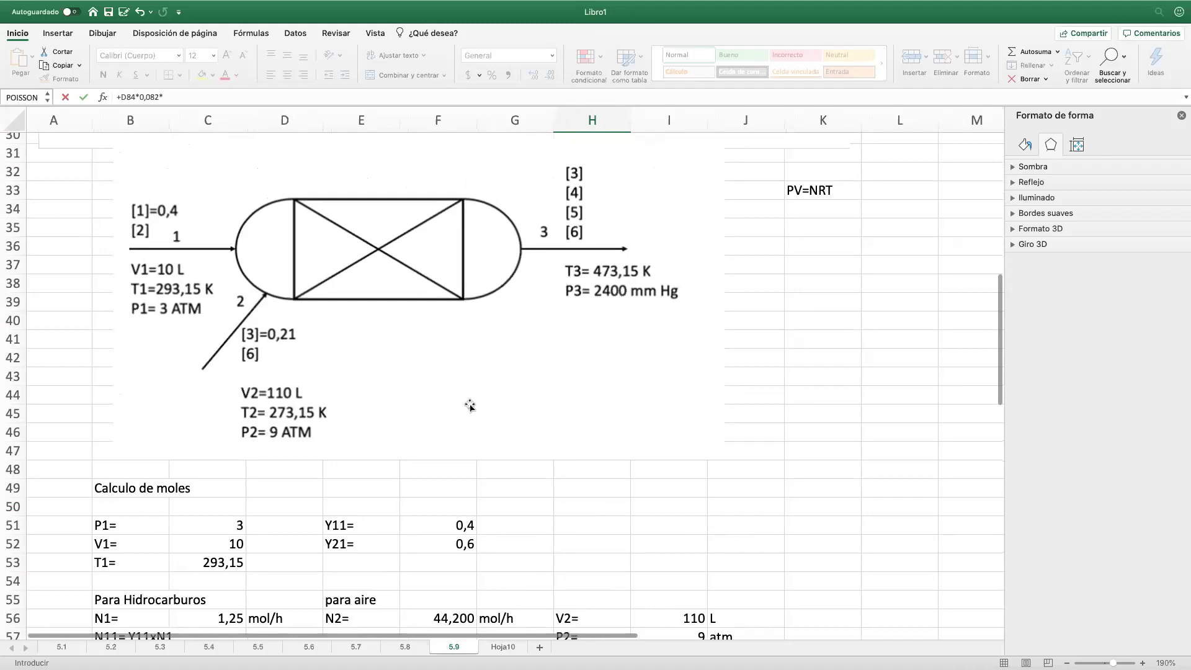
scroll(469, 405, down, 13)
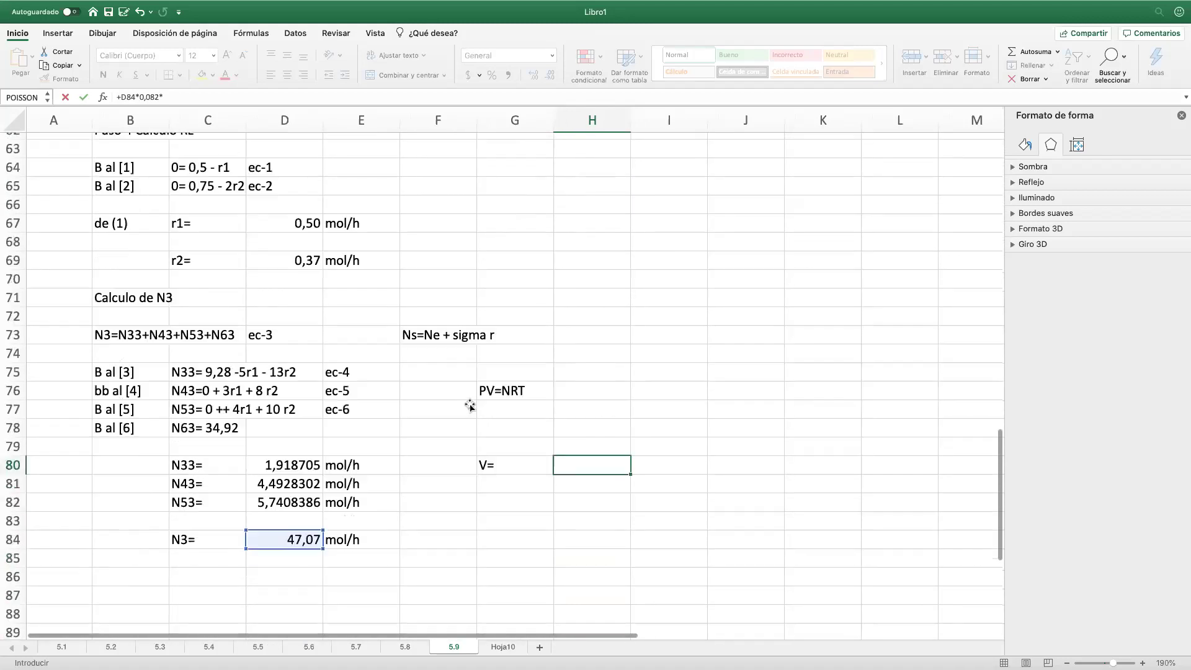
scroll(469, 404, down, 1)
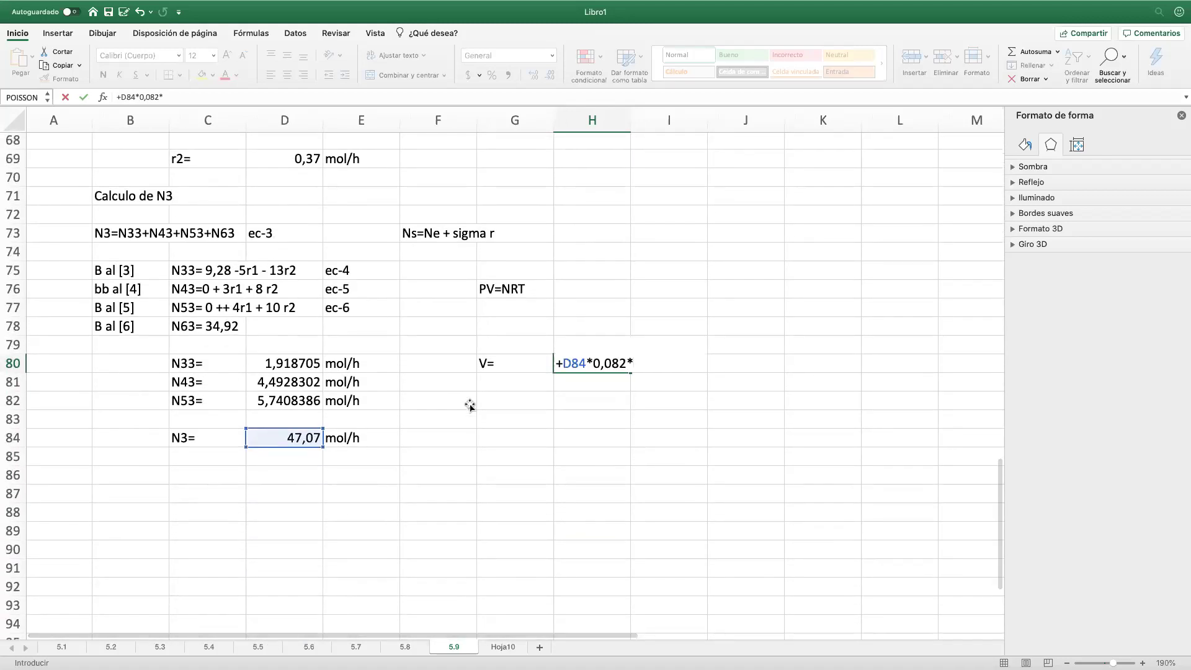
text(473)
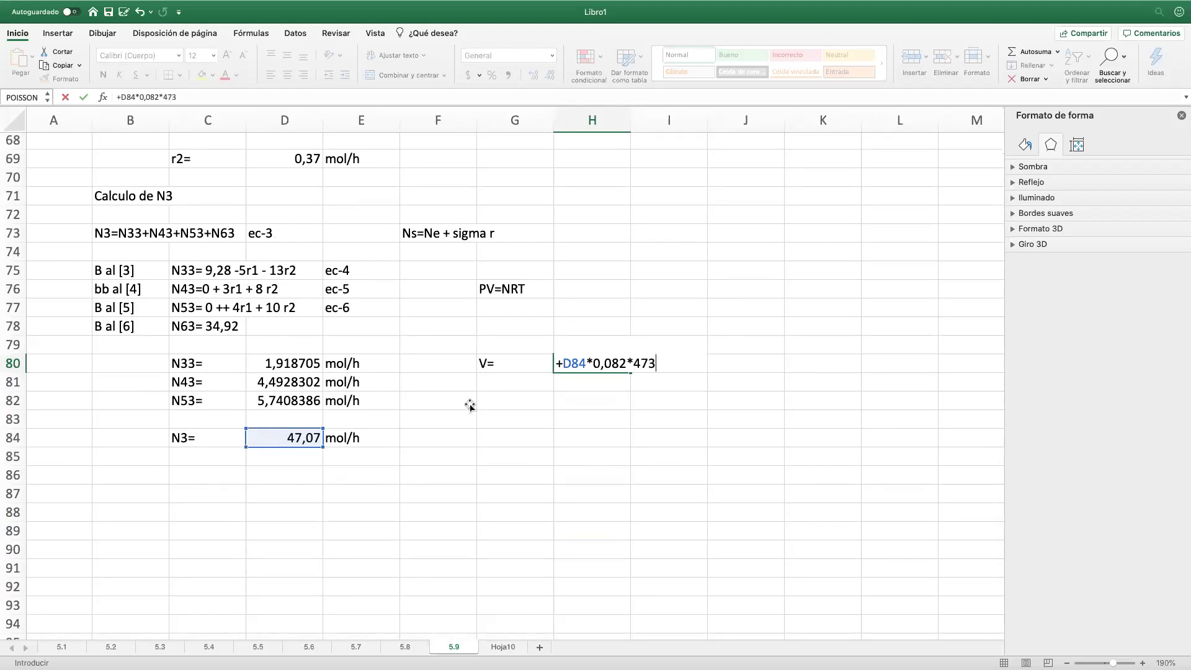
text(,15/()
scroll(470, 405, up, 14)
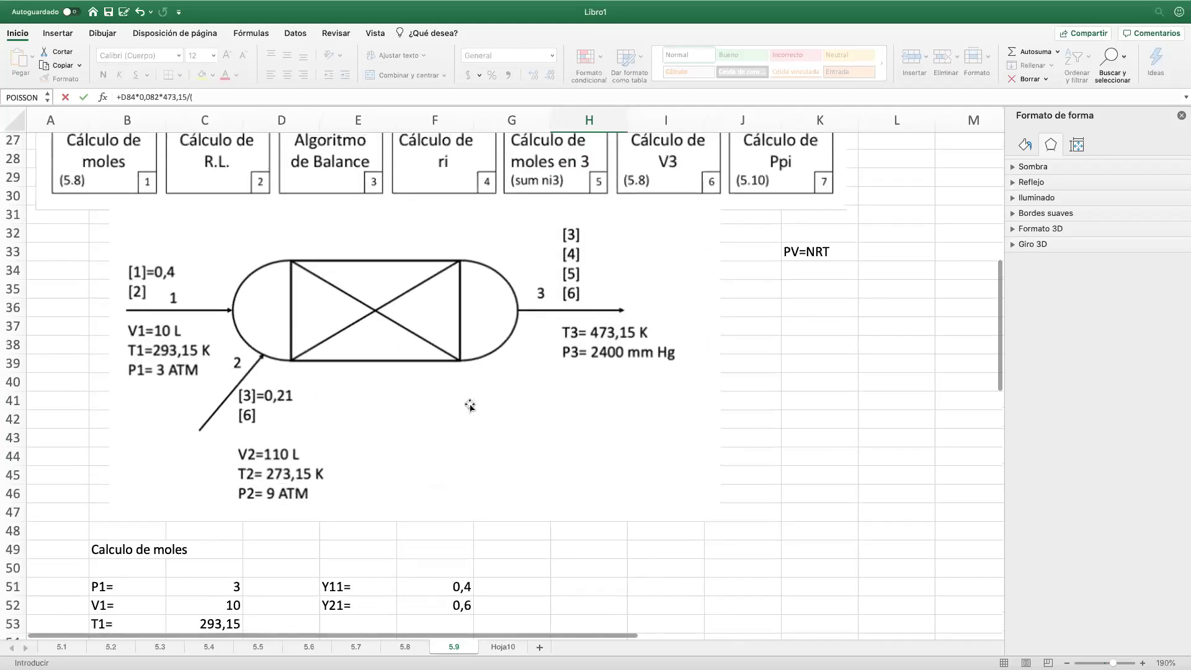
scroll(470, 405, down, 15)
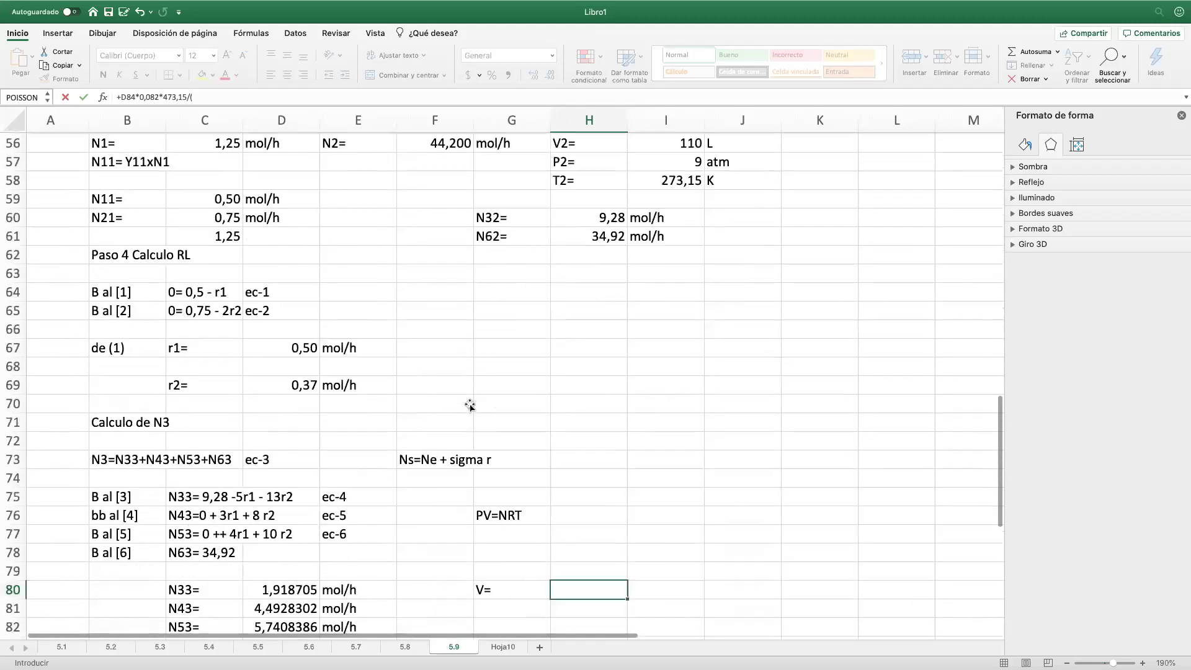
scroll(470, 405, down, 1)
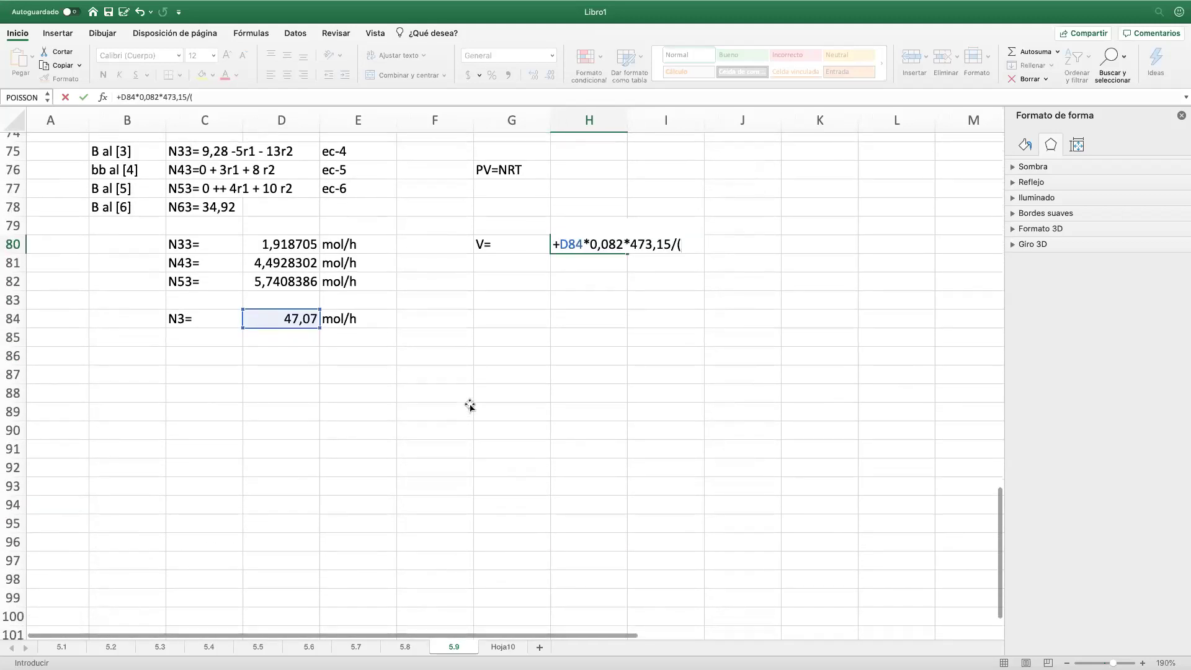
text(00)
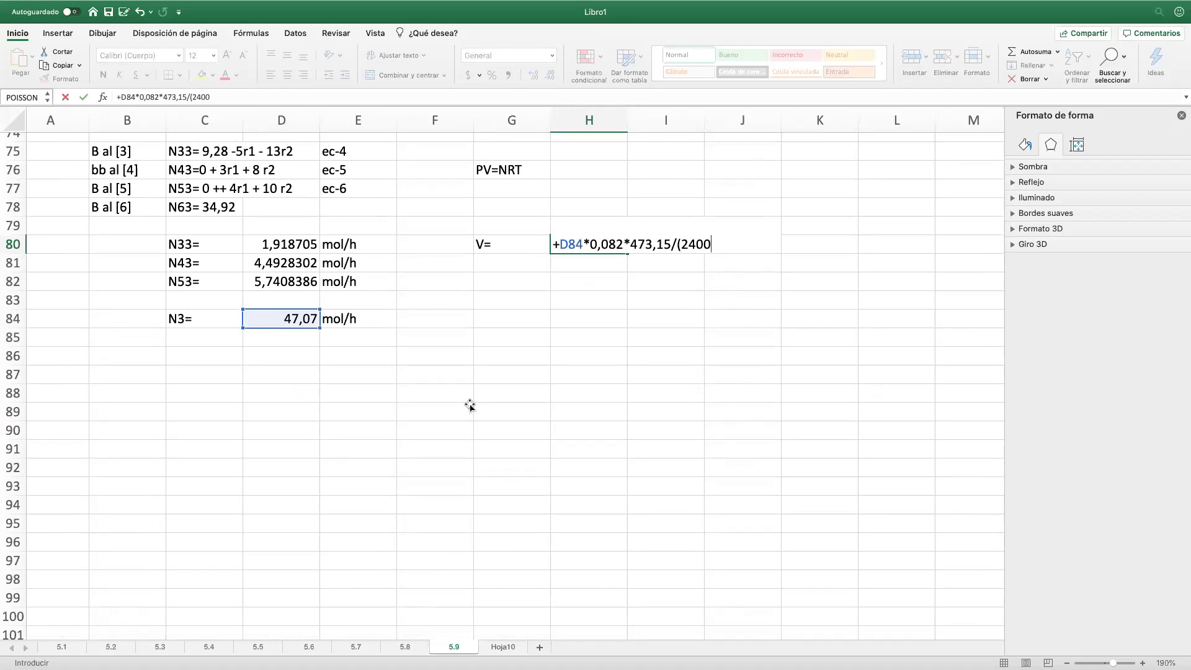
text(760))
key(Return)
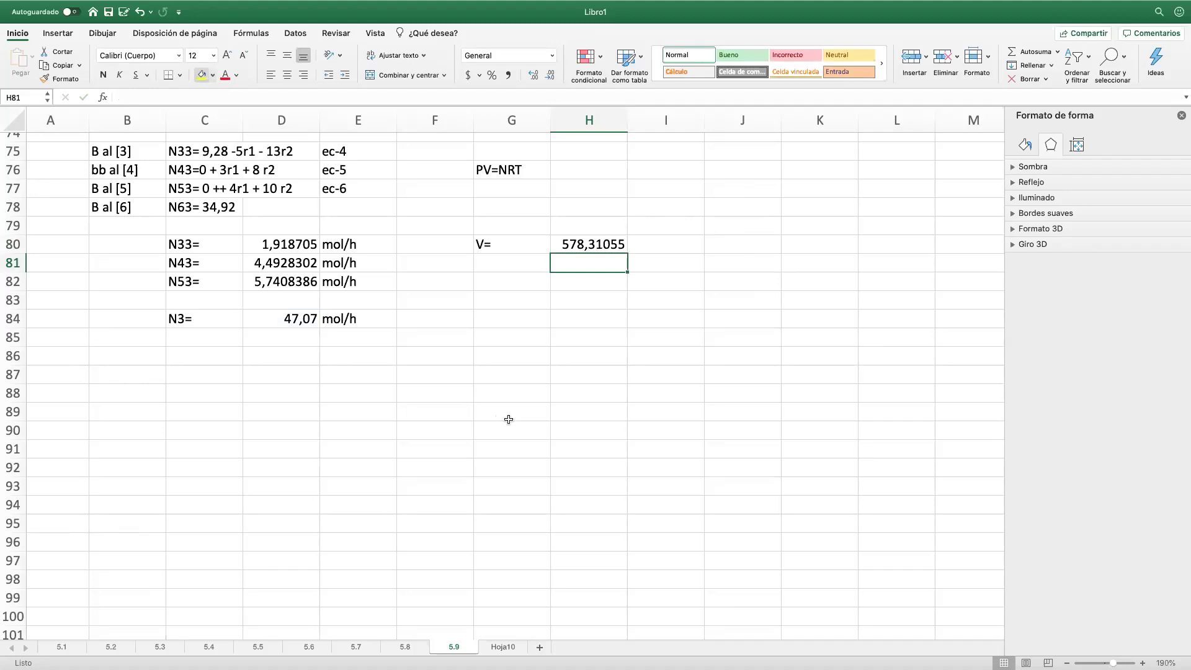
Step: Show the volume in H80 with two decimals and add the unit L in I80
click(611, 248)
scroll(590, 345, up, 2)
scroll(590, 344, up, 5)
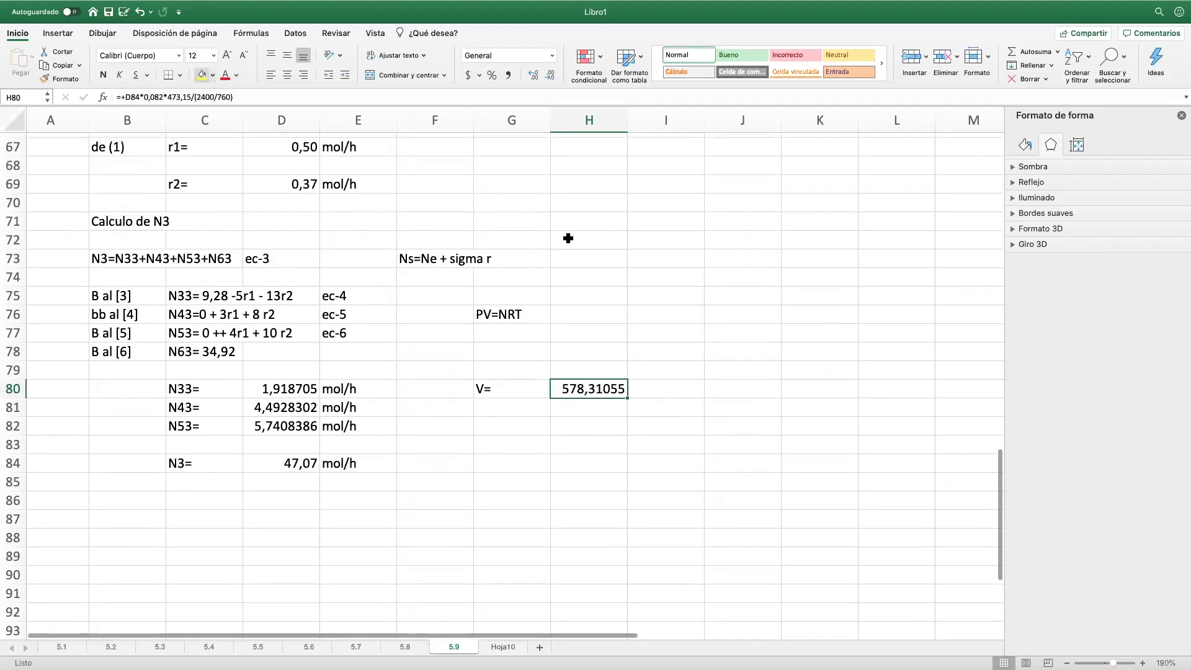
click(549, 79)
click(548, 78)
click(549, 79)
click(668, 428)
text(L)
key(Return)
Step: Check what the exercise statement asks for and label G82 as "Y63=" for the outlet nitrogen mole fraction
key(Return)
key(Left)
key(Left)
scroll(668, 427, up, 20)
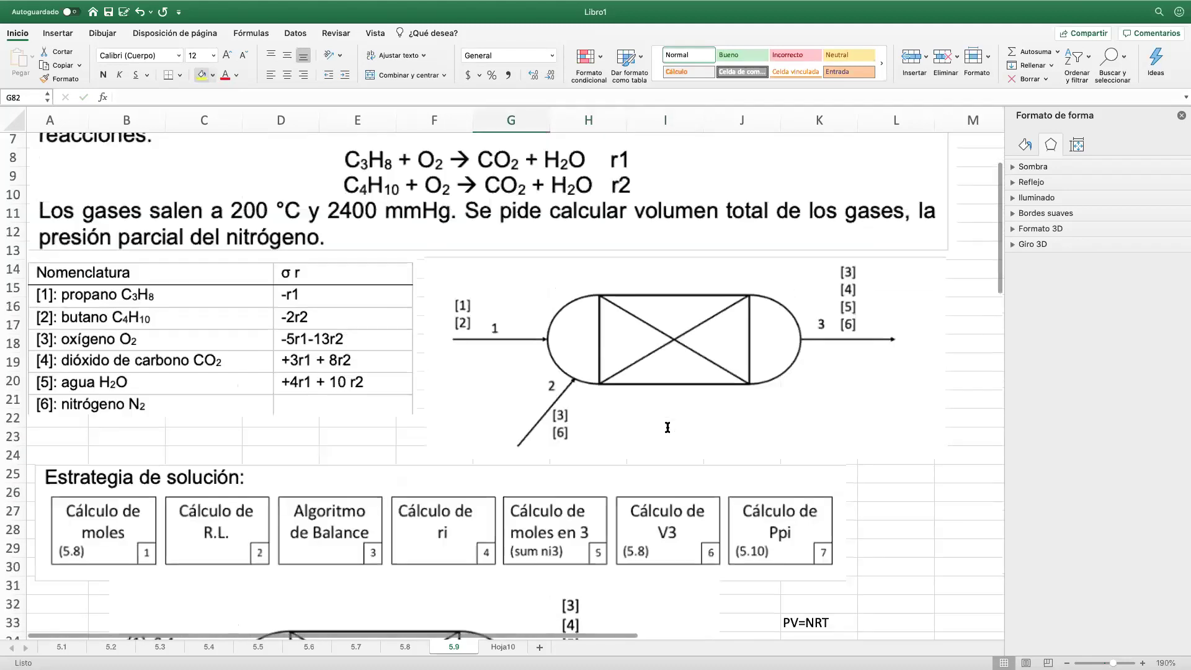
scroll(667, 427, up, 2)
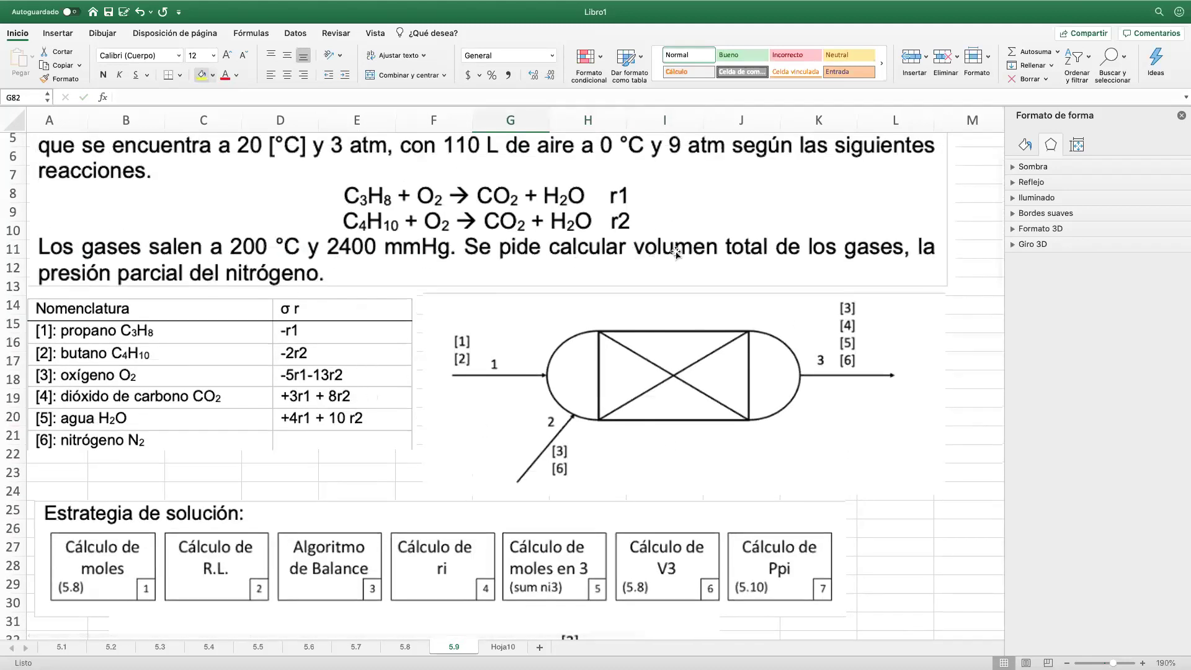
scroll(397, 374, down, 5)
scroll(397, 374, down, 16)
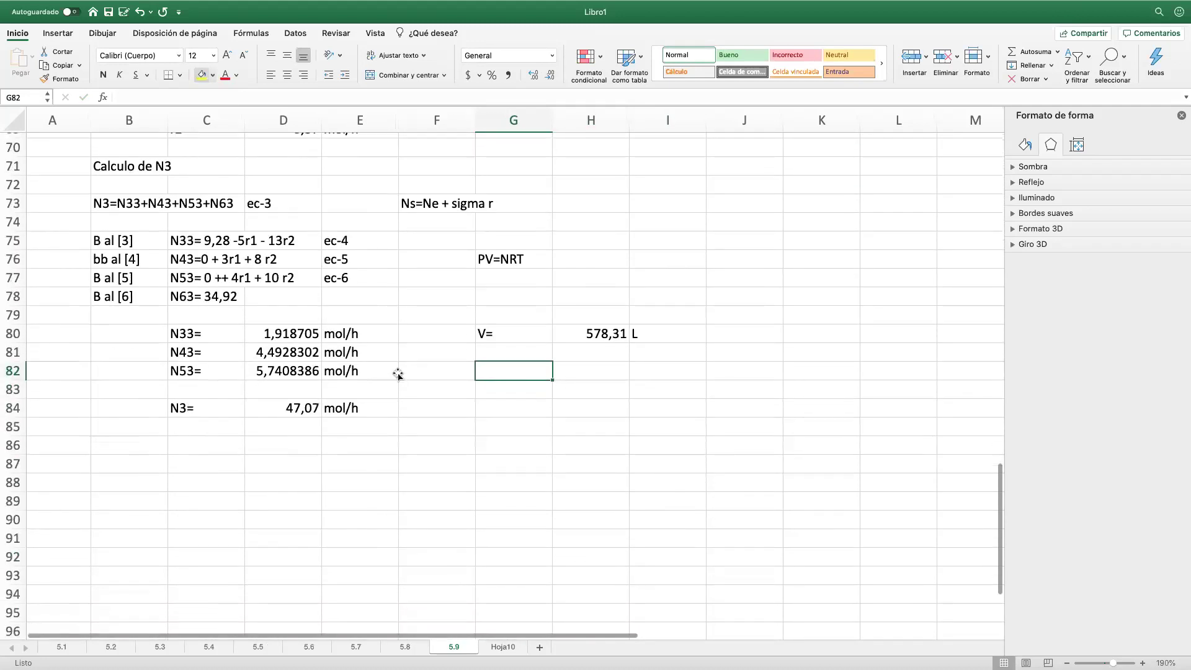
scroll(398, 374, down, 2)
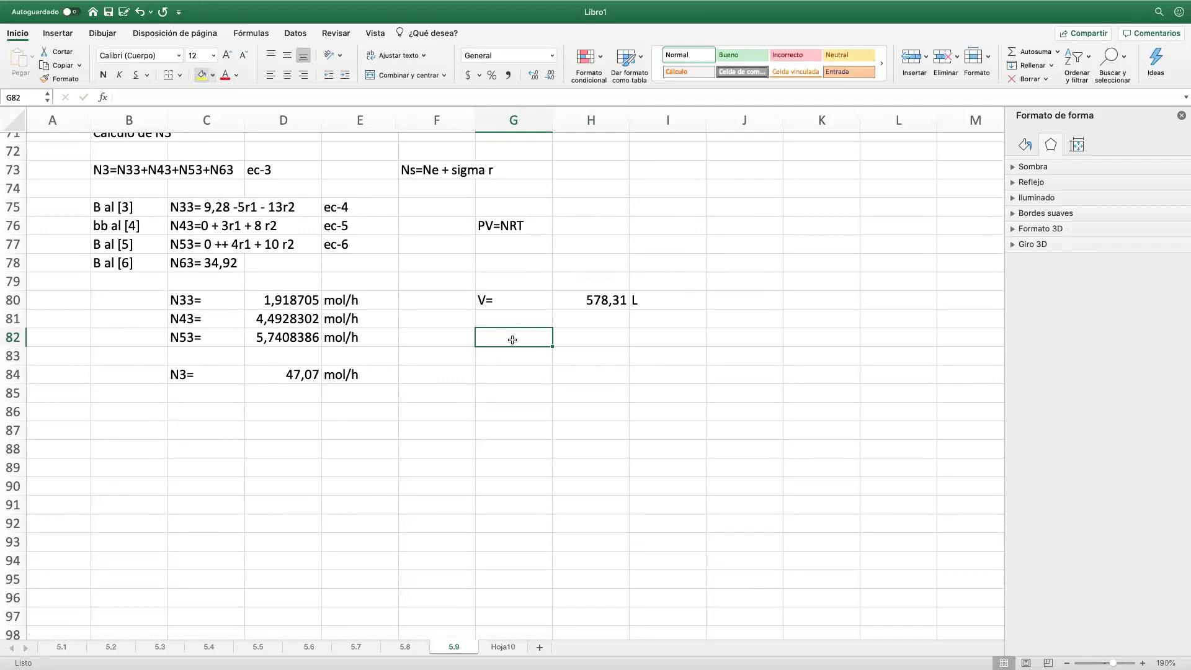
text(Y)
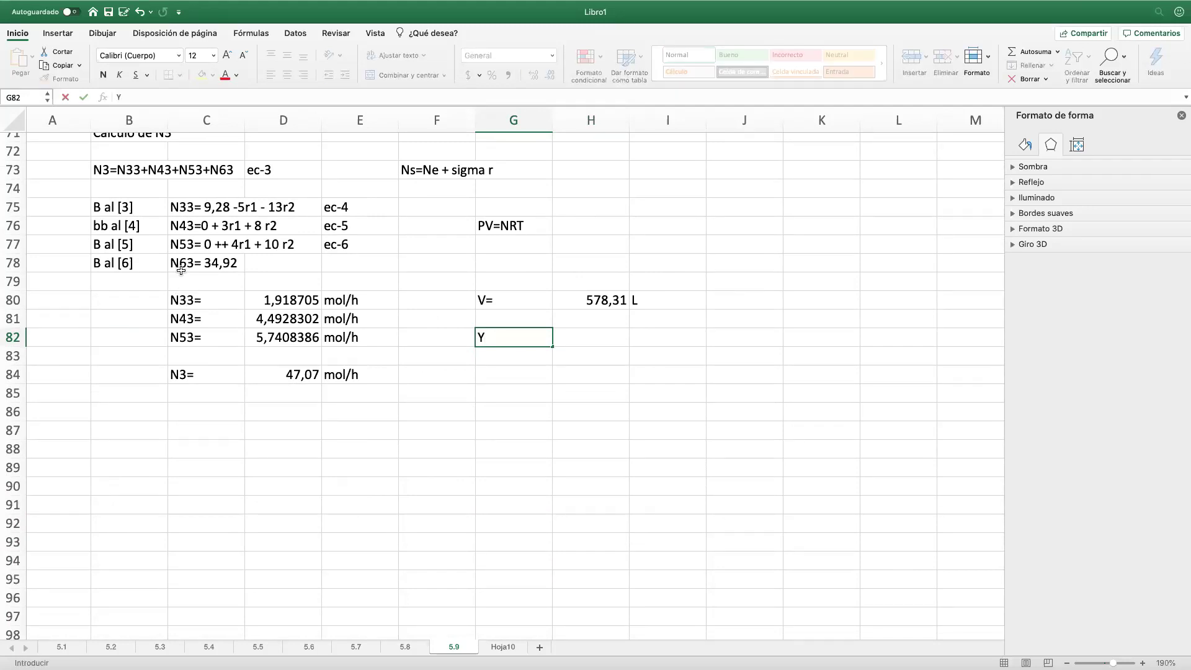
text(63=)
key(Tab)
Step: Calculate the nitrogen mole fraction in H82 by dividing the nitrogen moles in H61 by N3 in D84
text(+)
scroll(180, 270, up, 5)
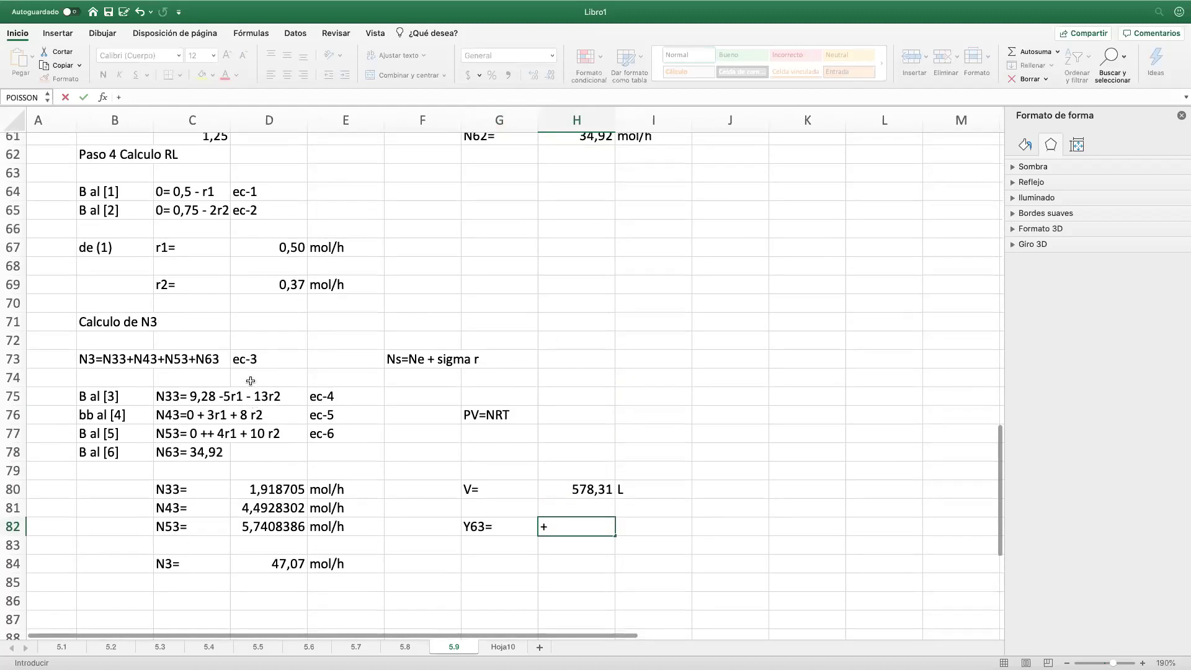
click(593, 217)
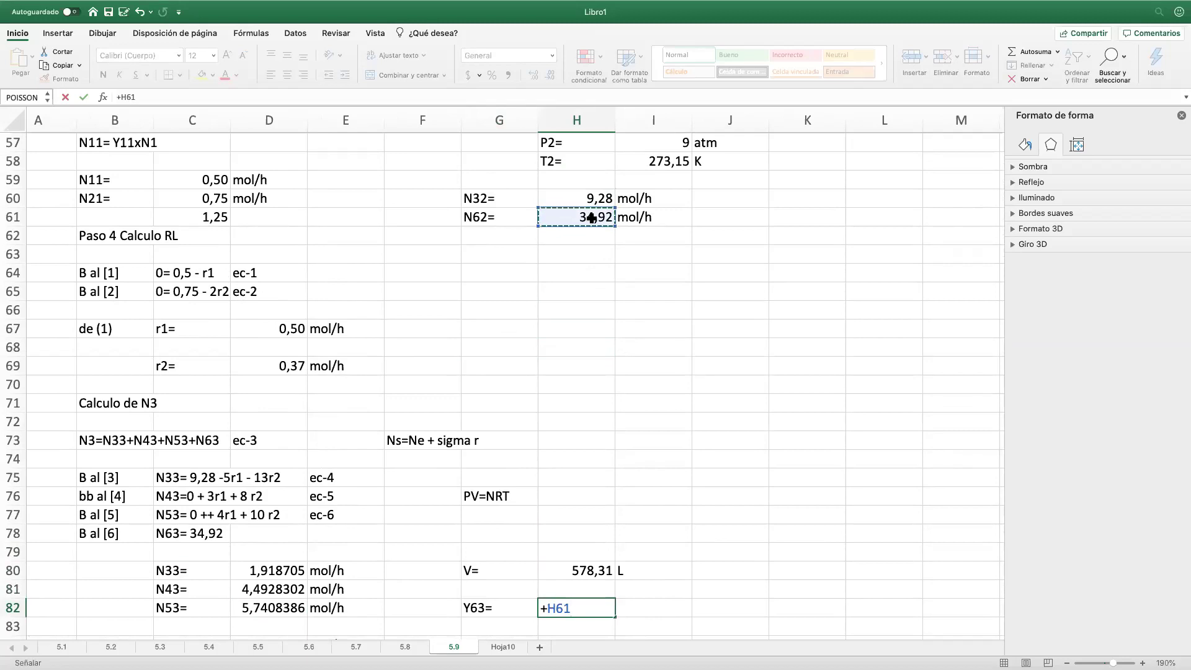
text(/)
scroll(571, 359, down, 5)
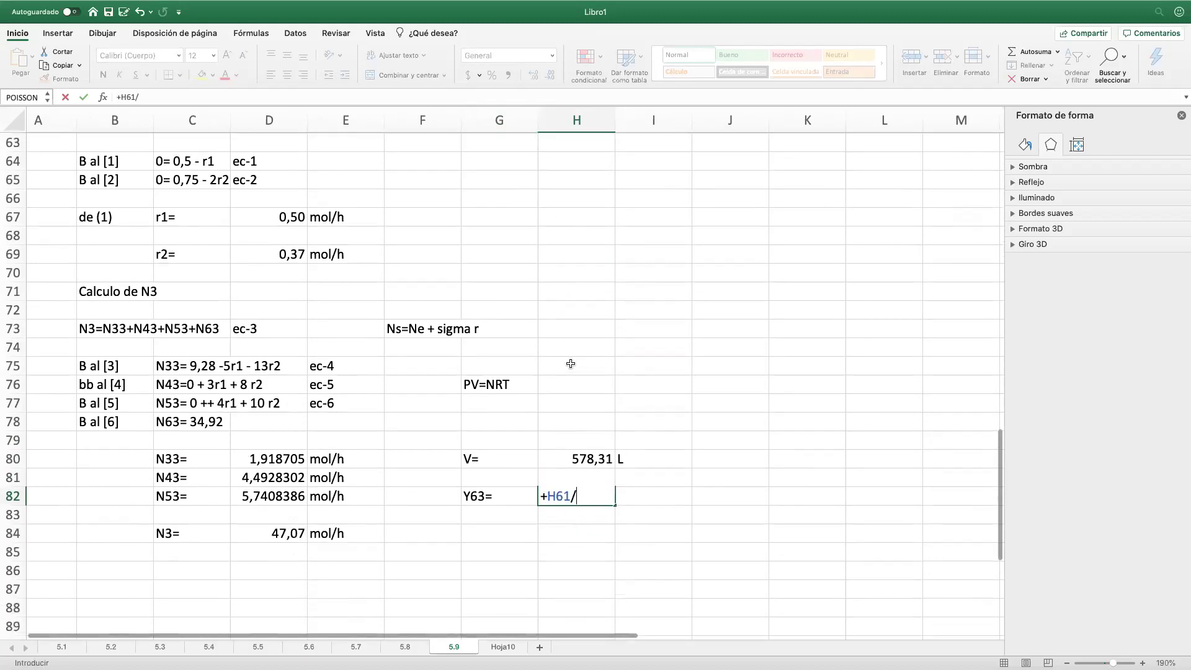
click(295, 456)
key(Return)
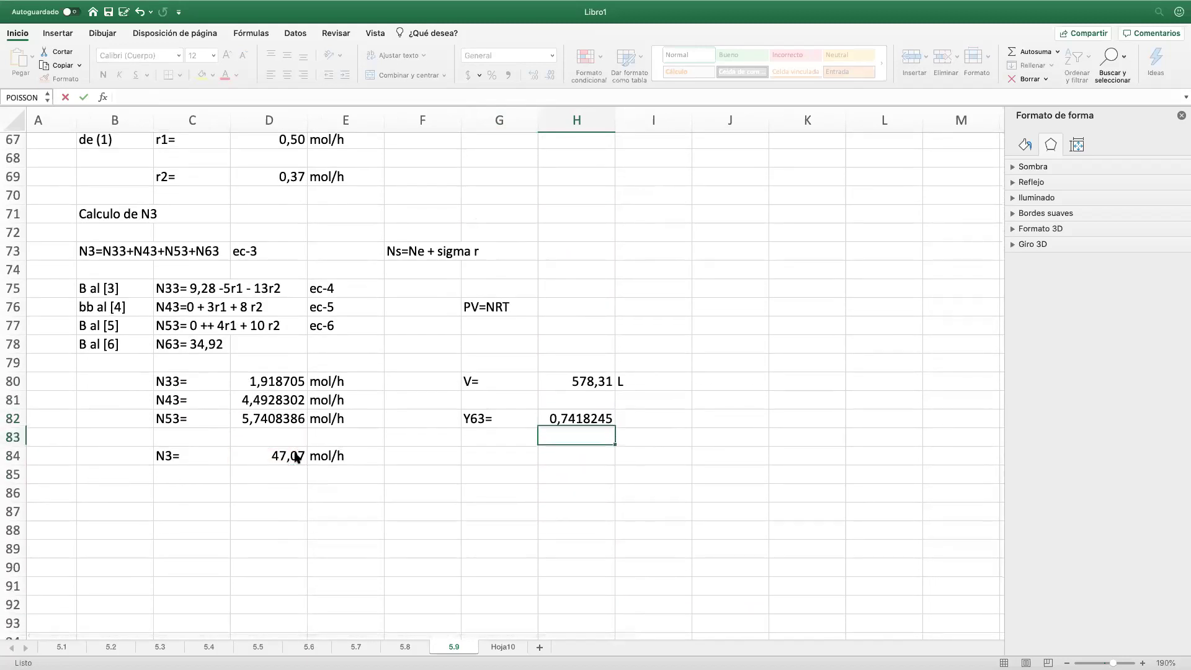
Step: Show the nitrogen mole fraction in H82 with three decimals
click(629, 423)
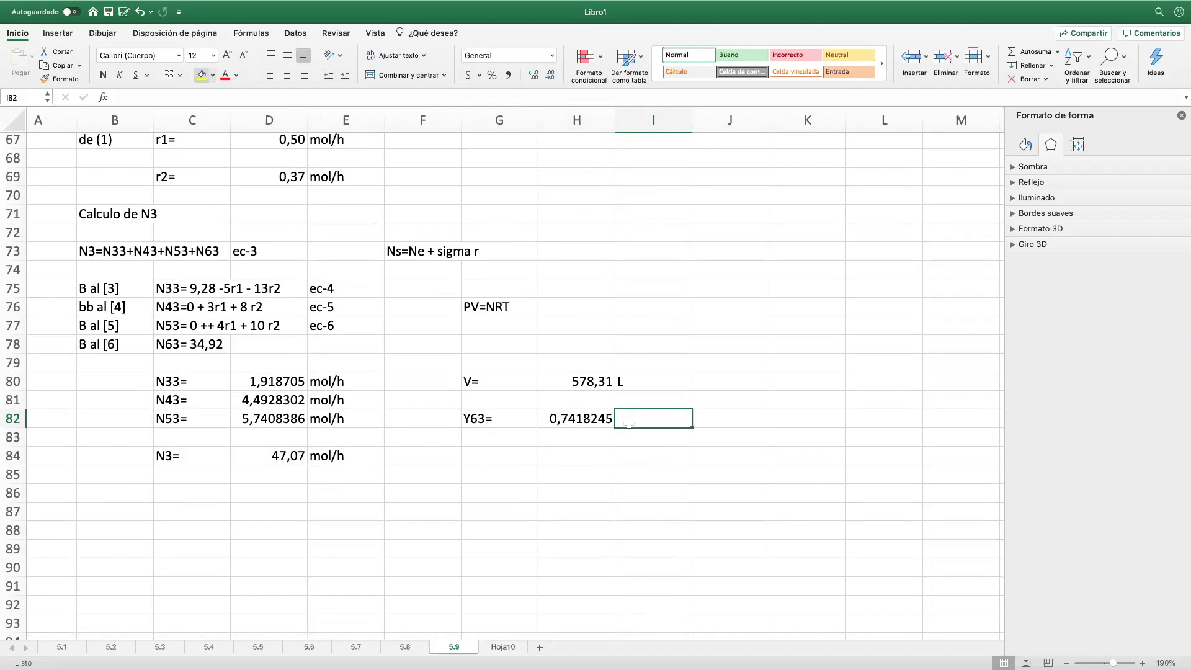
click(591, 422)
scroll(571, 280, down, 1)
click(550, 77)
click(550, 78)
click(550, 77)
click(549, 77)
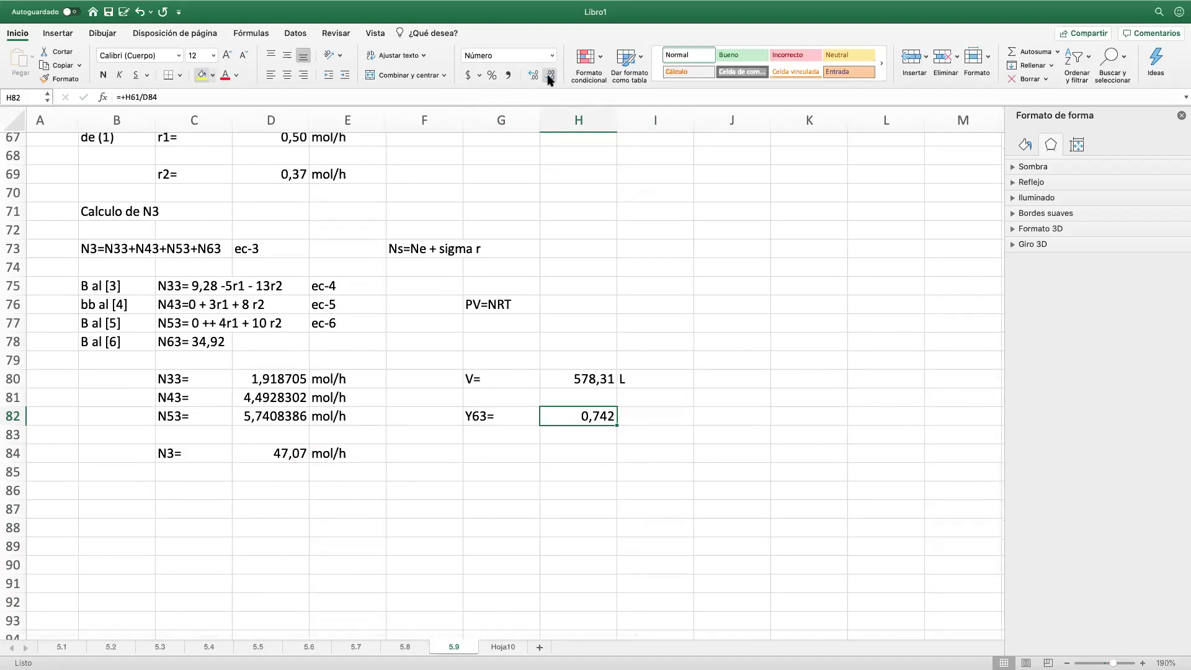
Step: Review the exercise statement on sheet 5.9 and the partial pressure formula on sheet Hoja10, keeping G84 selected for the result label
click(561, 464)
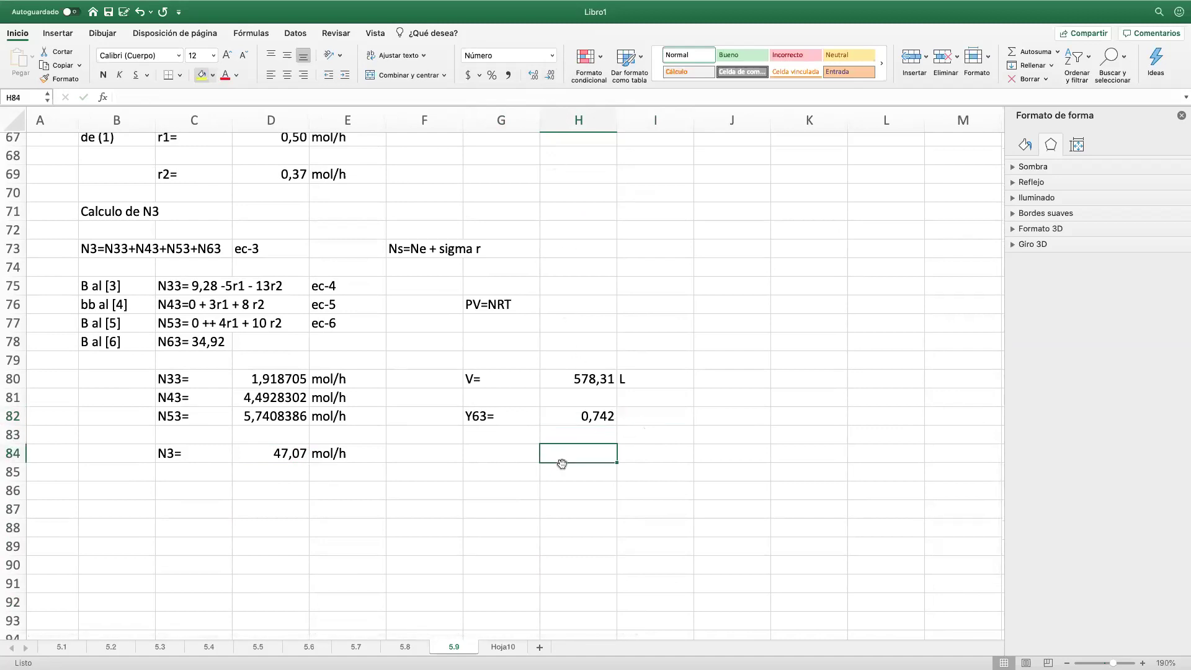
click(517, 461)
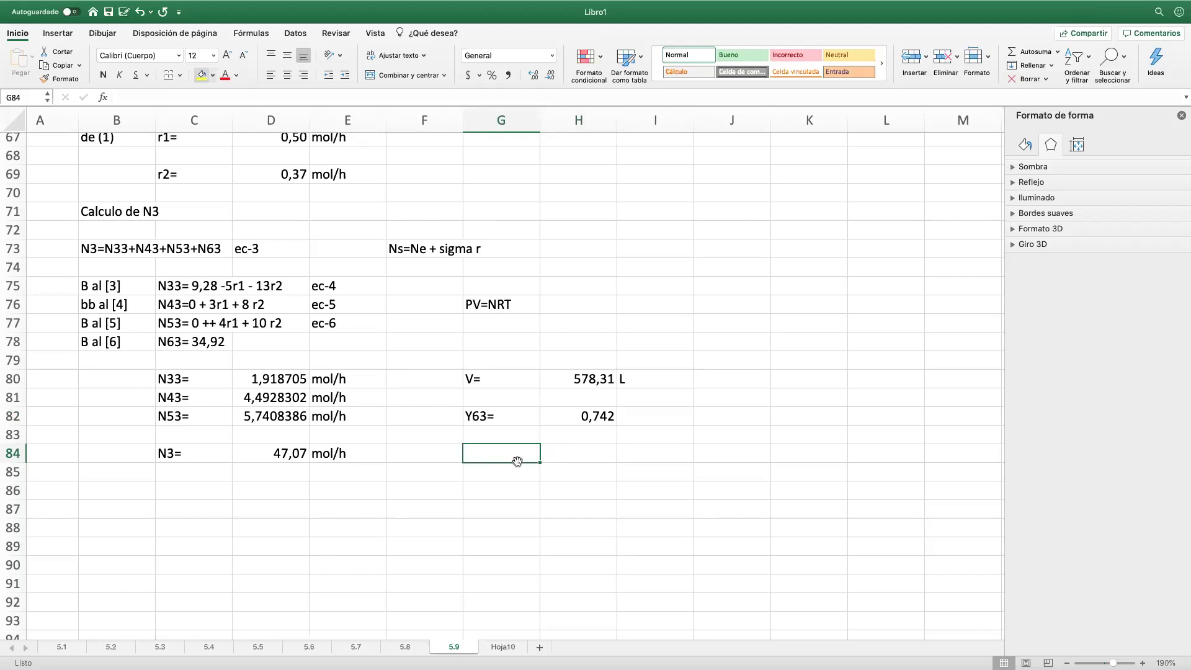
scroll(517, 461, up, 15)
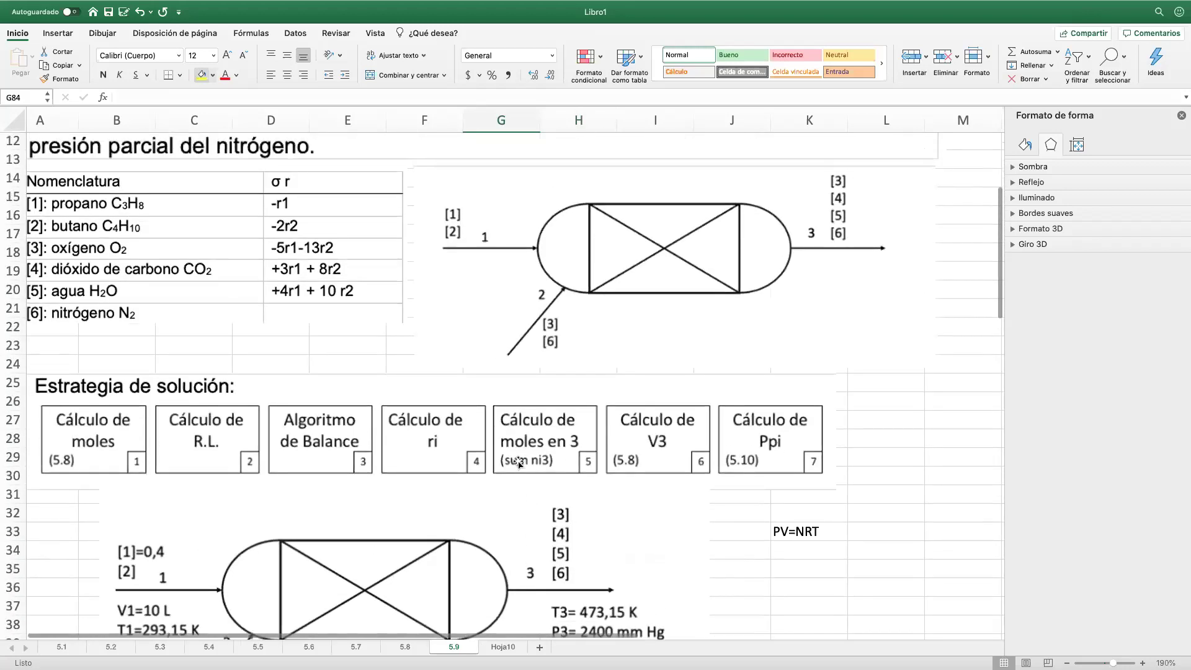
scroll(518, 461, up, 3)
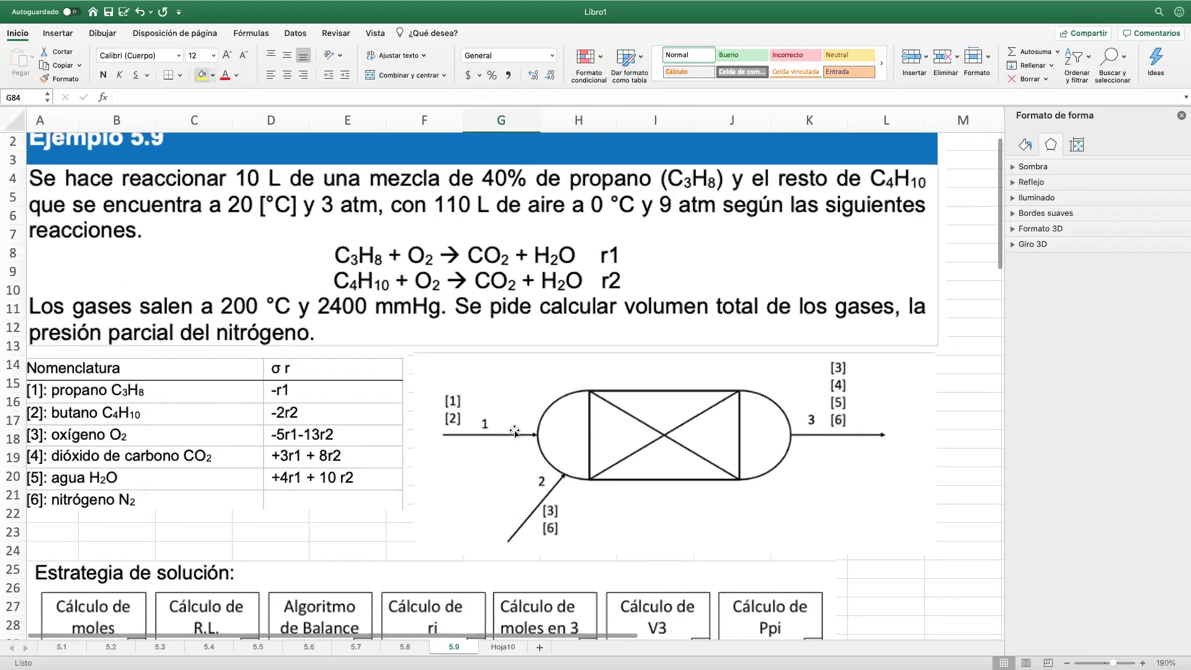
scroll(456, 360, down, 16)
scroll(455, 361, down, 3)
click(502, 647)
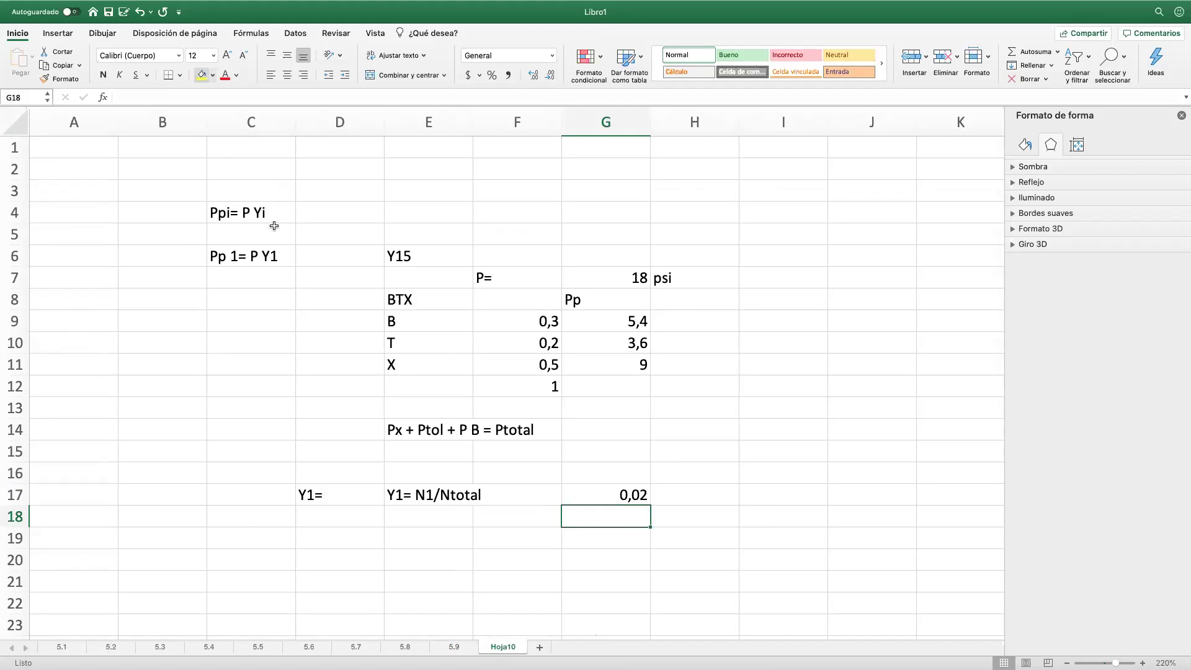
scroll(369, 354, down, 1)
click(446, 646)
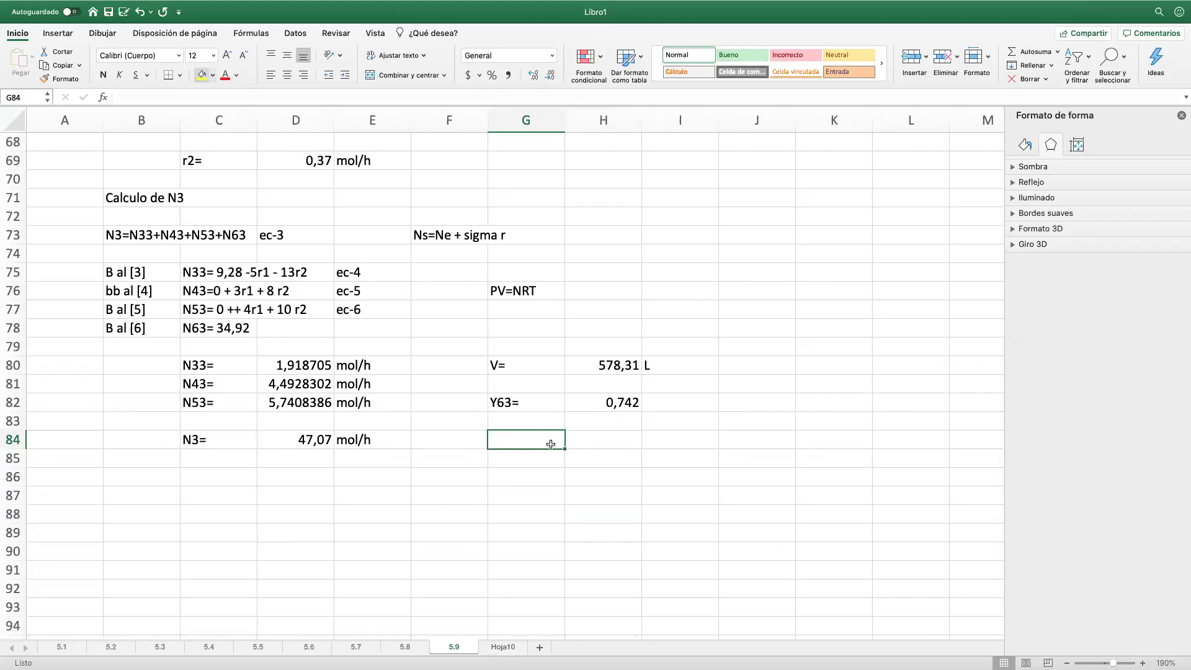
Step: Label G84 as "Pp=" and calculate the nitrogen partial pressure in H84 as 2400 times the mole fraction in H82
text(Pp)
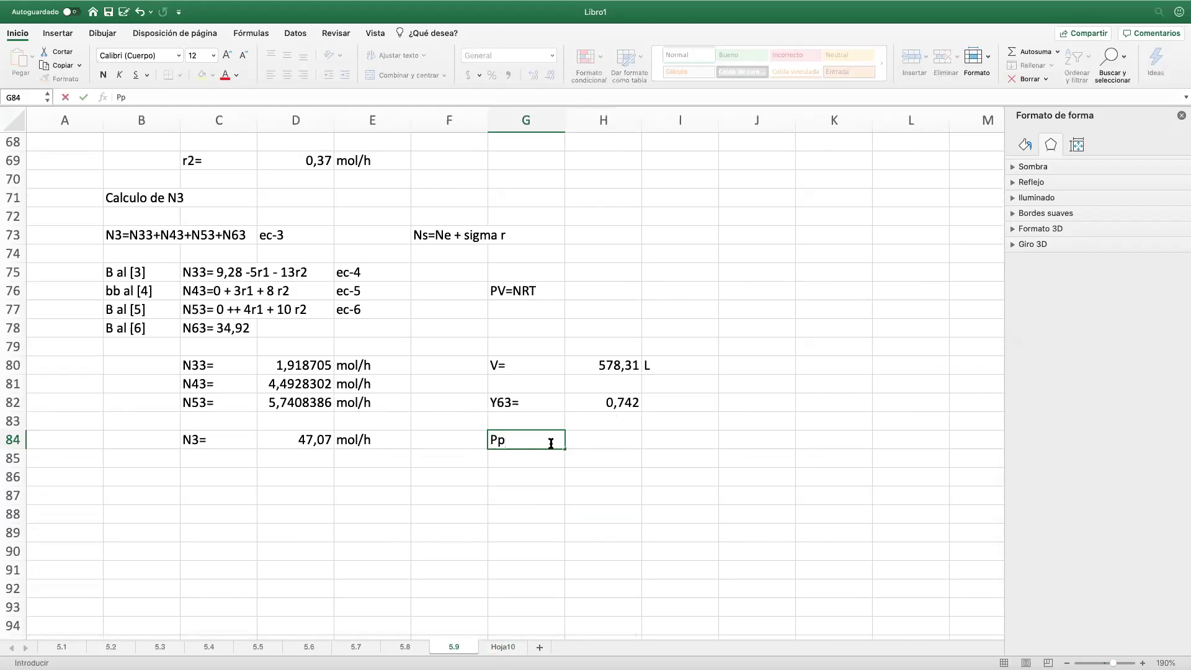
key(Tab)
text(+)
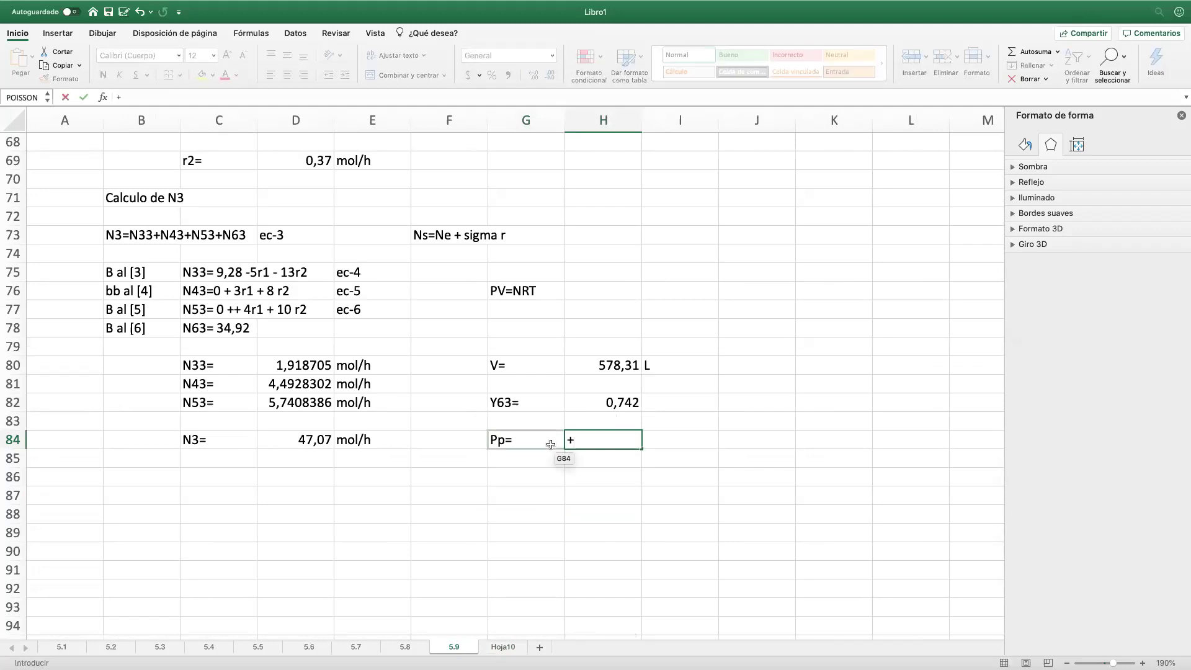
scroll(551, 444, up, 15)
scroll(550, 444, down, 16)
text(2400)
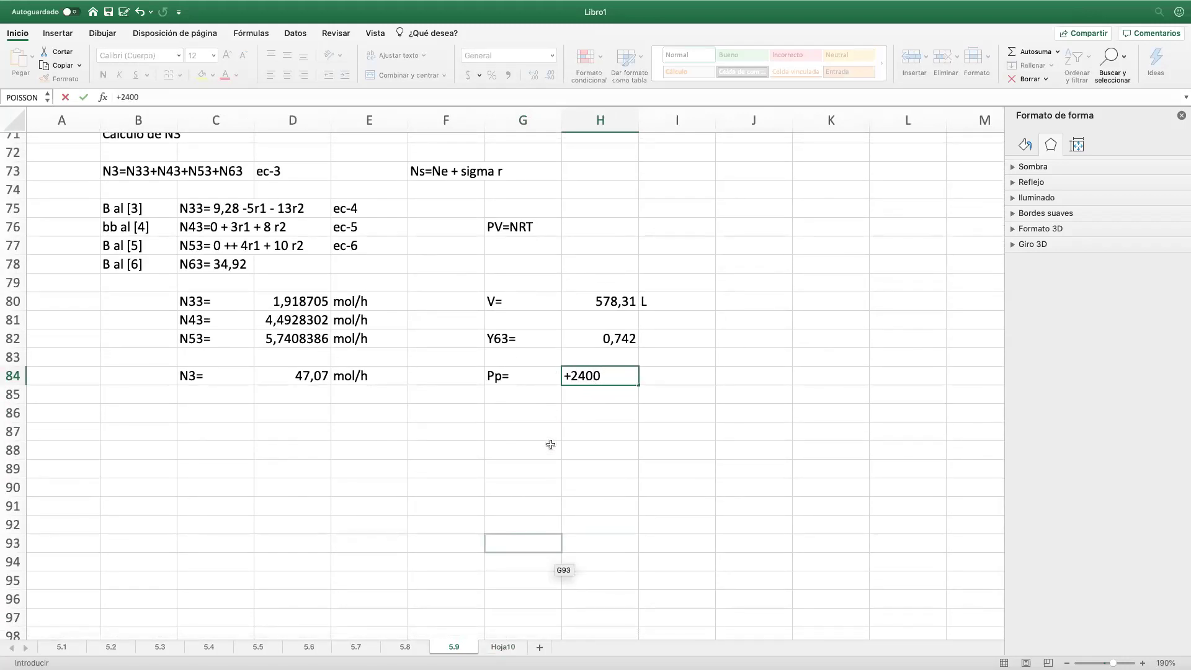
text(*)
click(621, 342)
key(Return)
Step: Add the unit mmHg in I84 and show the partial pressure in H84 with two decimals
click(665, 376)
text(mmH)
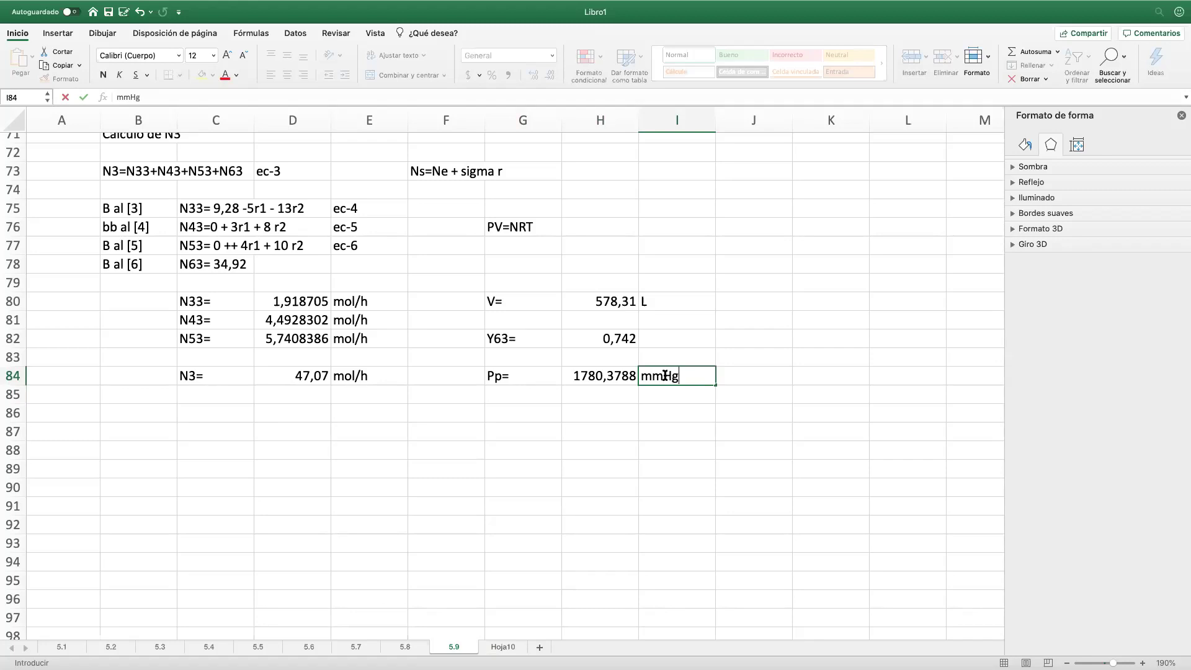
text(g)
key(Return)
click(590, 375)
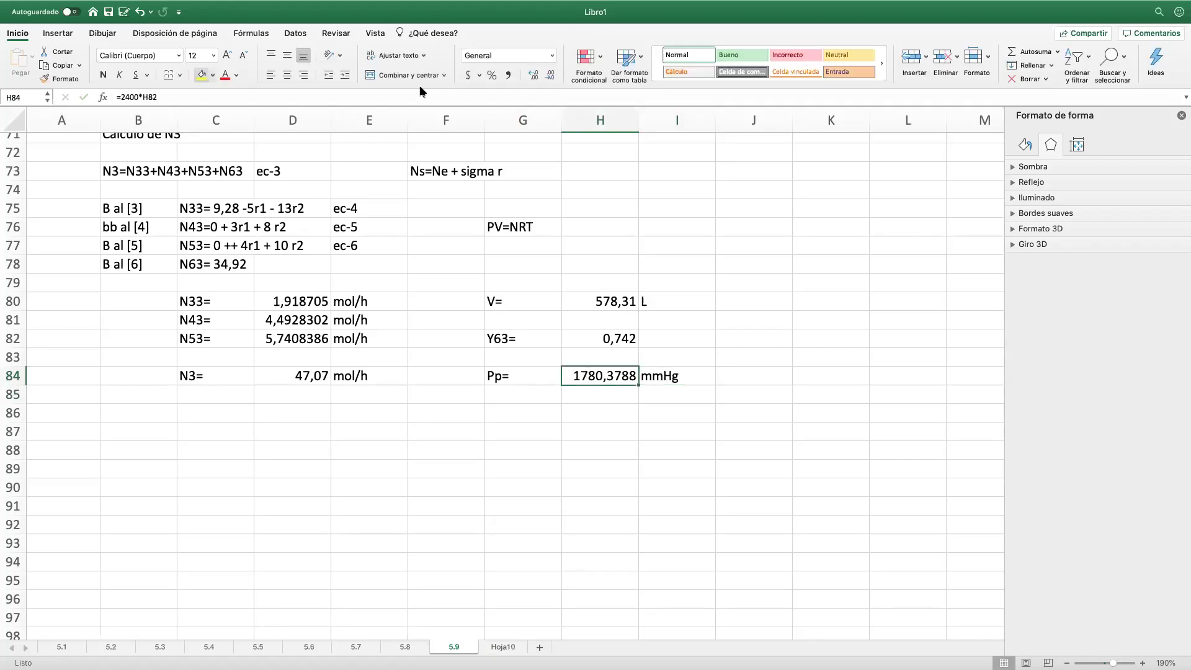
click(550, 75)
click(550, 75)
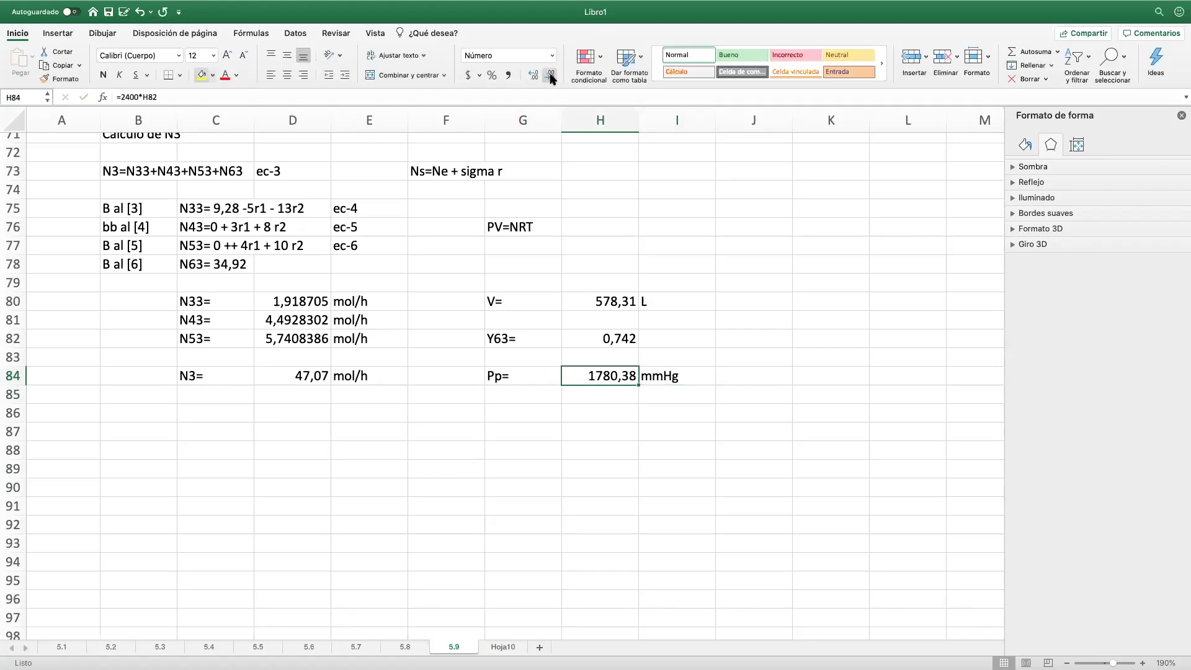
Step: Review the finished results, the preceding mole calculations and the process diagram of exercise 5.9
click(544, 477)
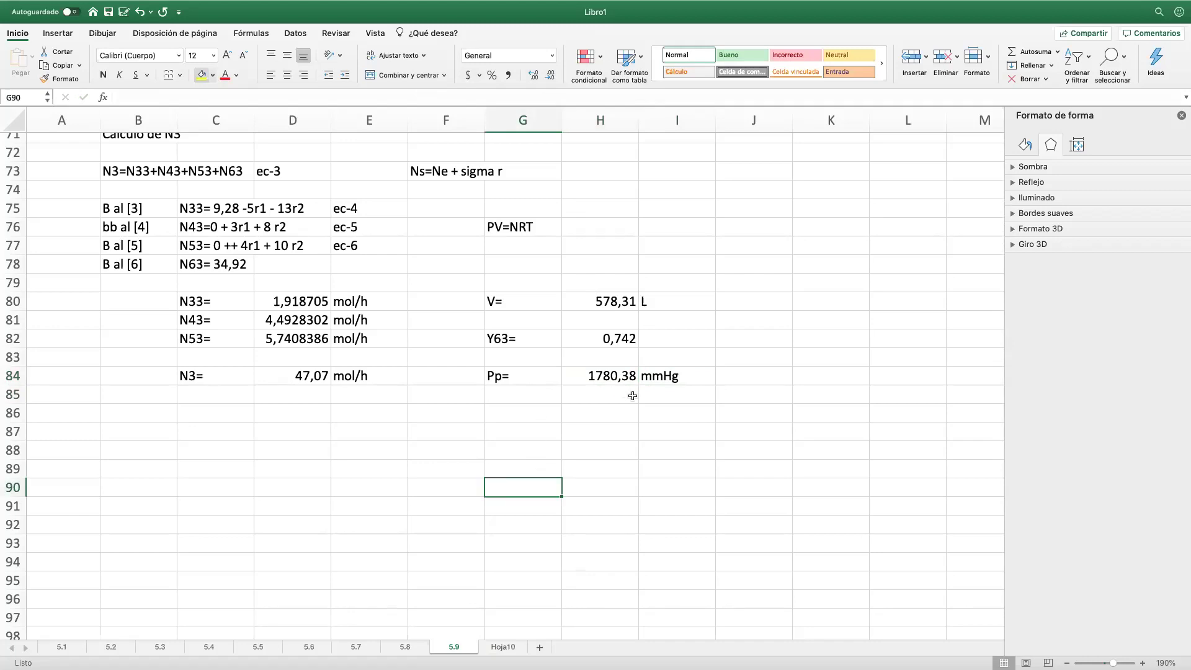
click(594, 423)
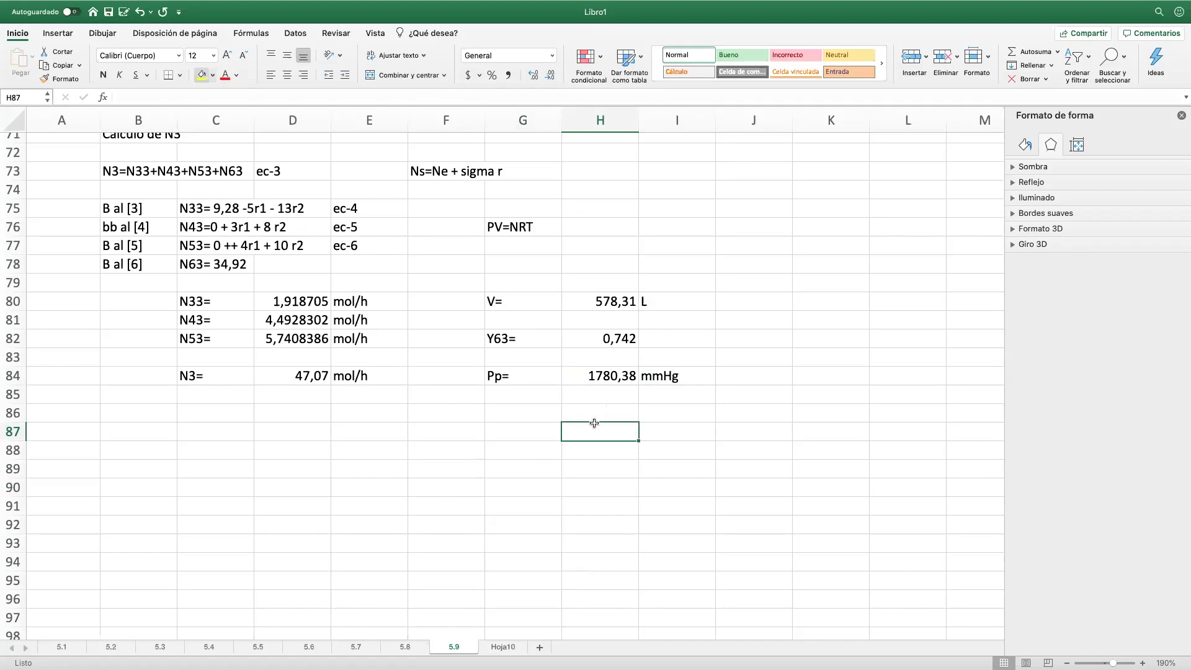
click(469, 467)
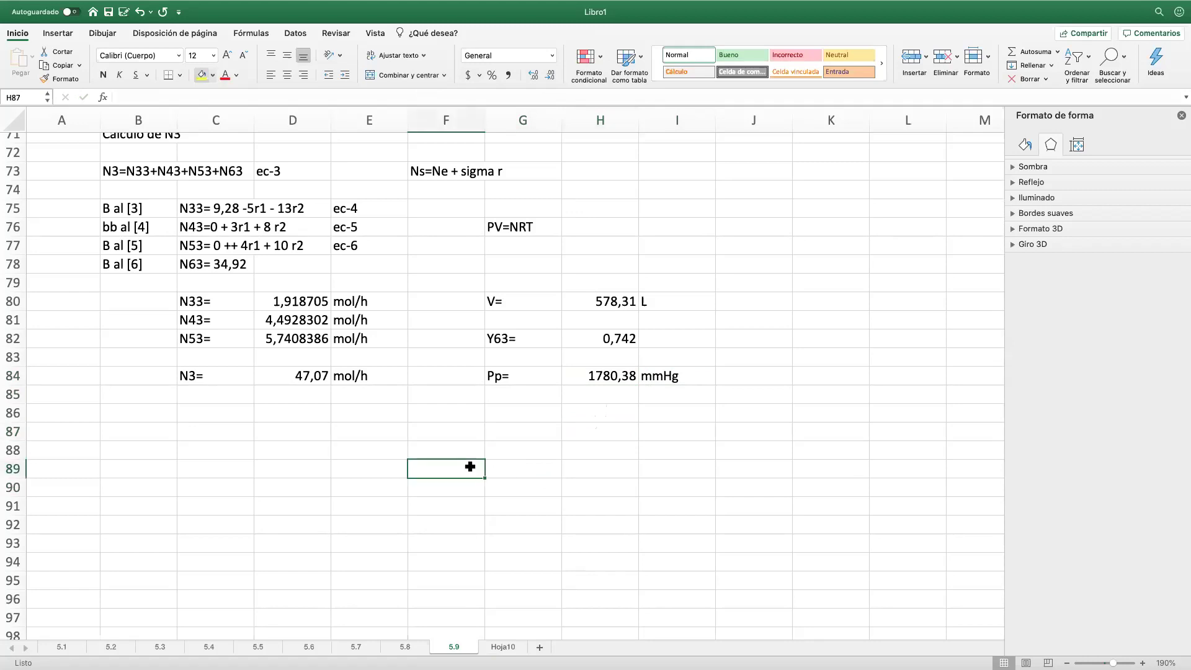
scroll(327, 428, up, 2)
scroll(328, 428, up, 5)
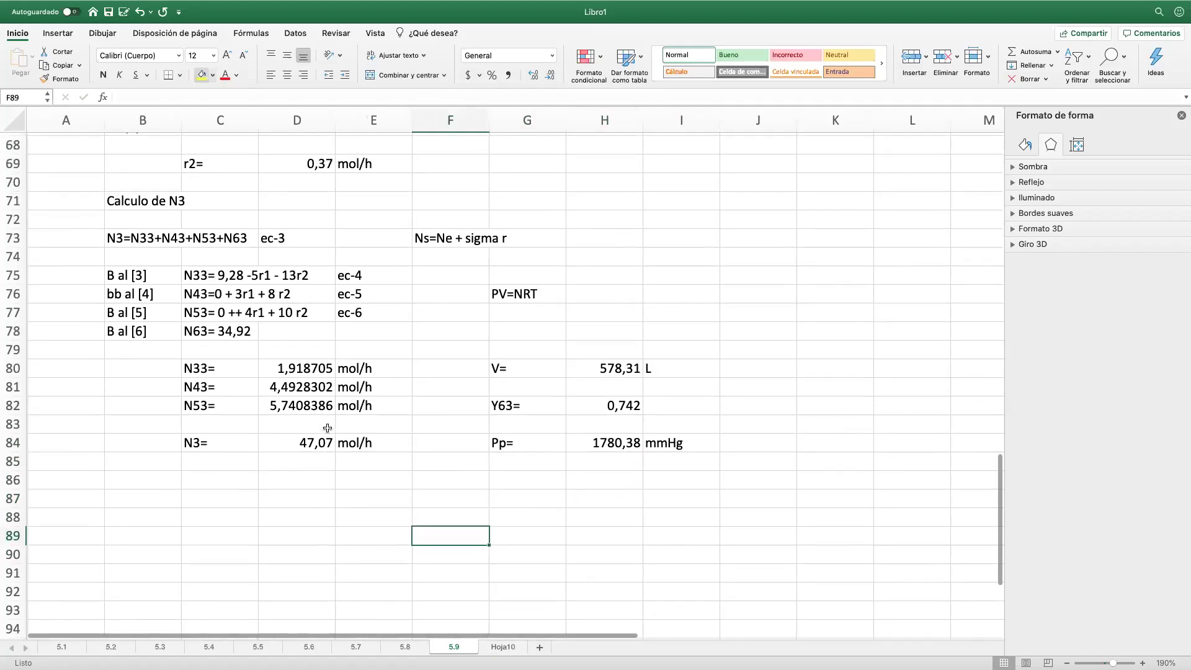
scroll(327, 428, right, 1)
scroll(327, 428, up, 15)
scroll(327, 428, left, 1)
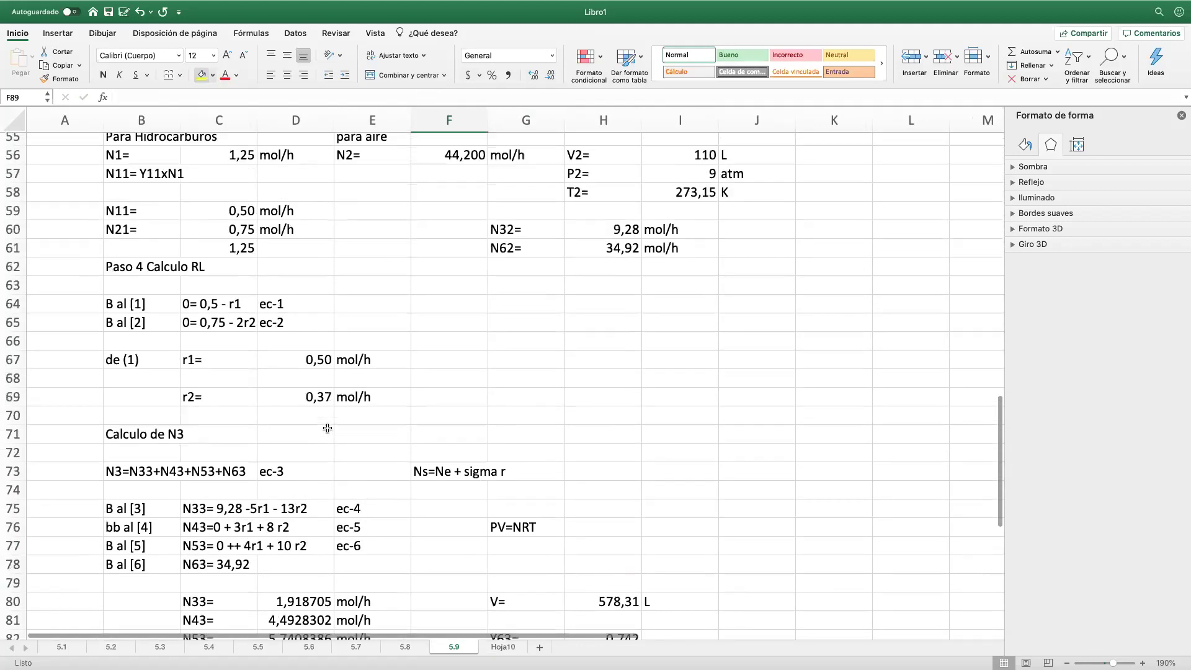
scroll(328, 428, up, 7)
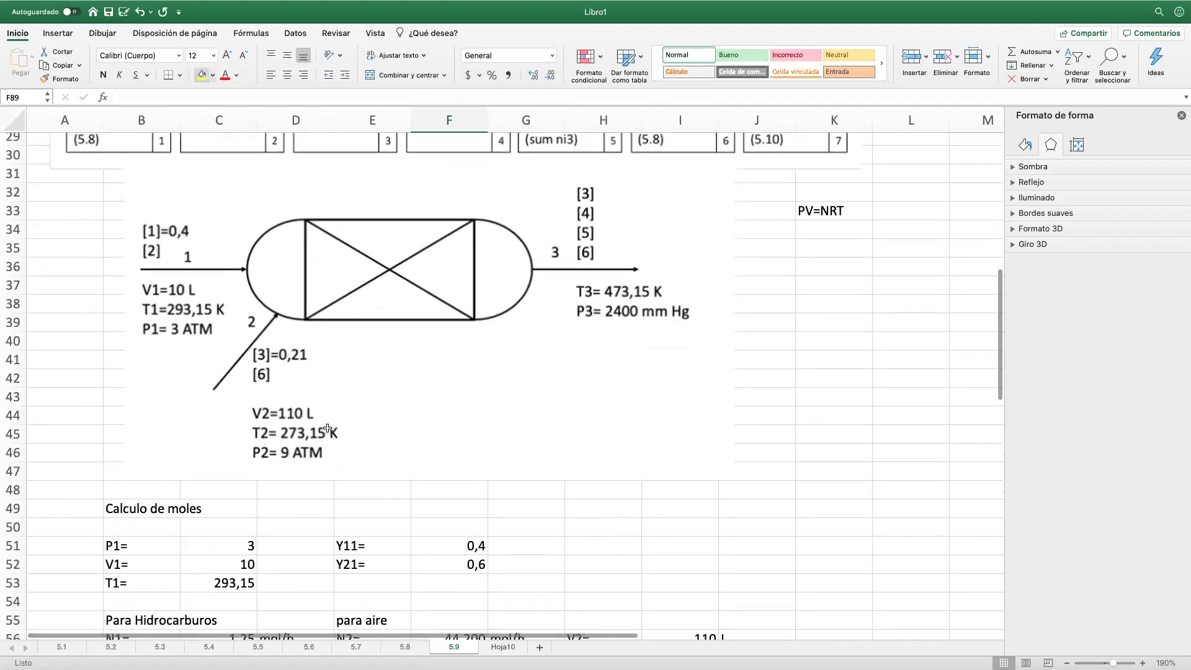
scroll(606, 413, down, 16)
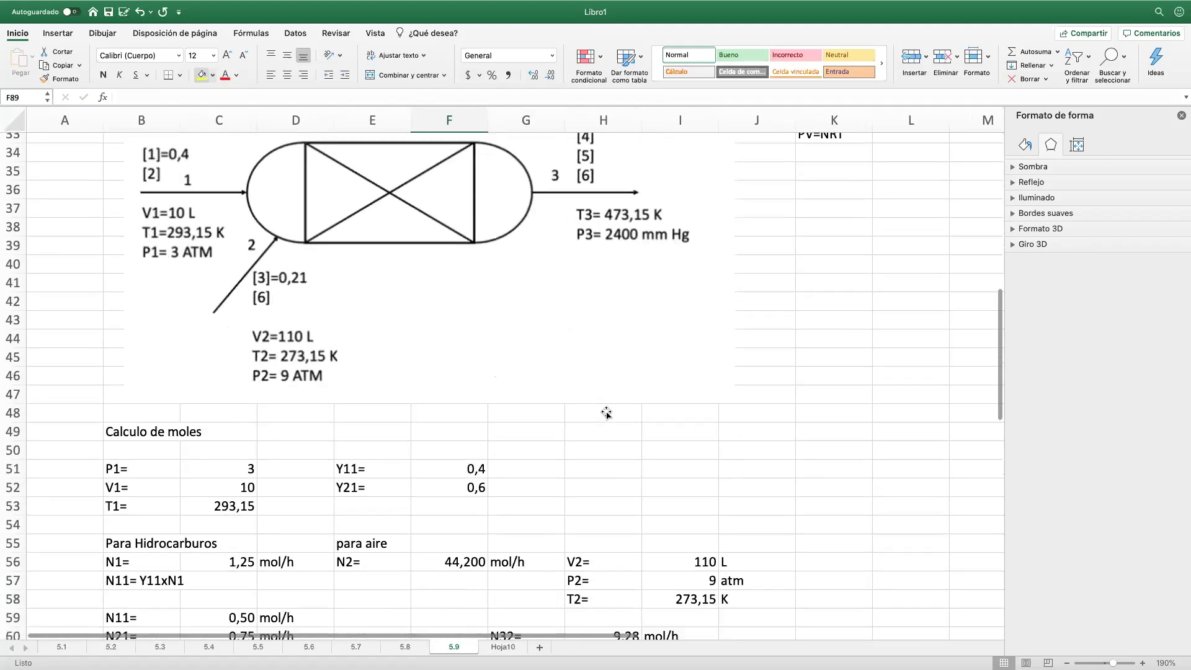
scroll(605, 413, down, 15)
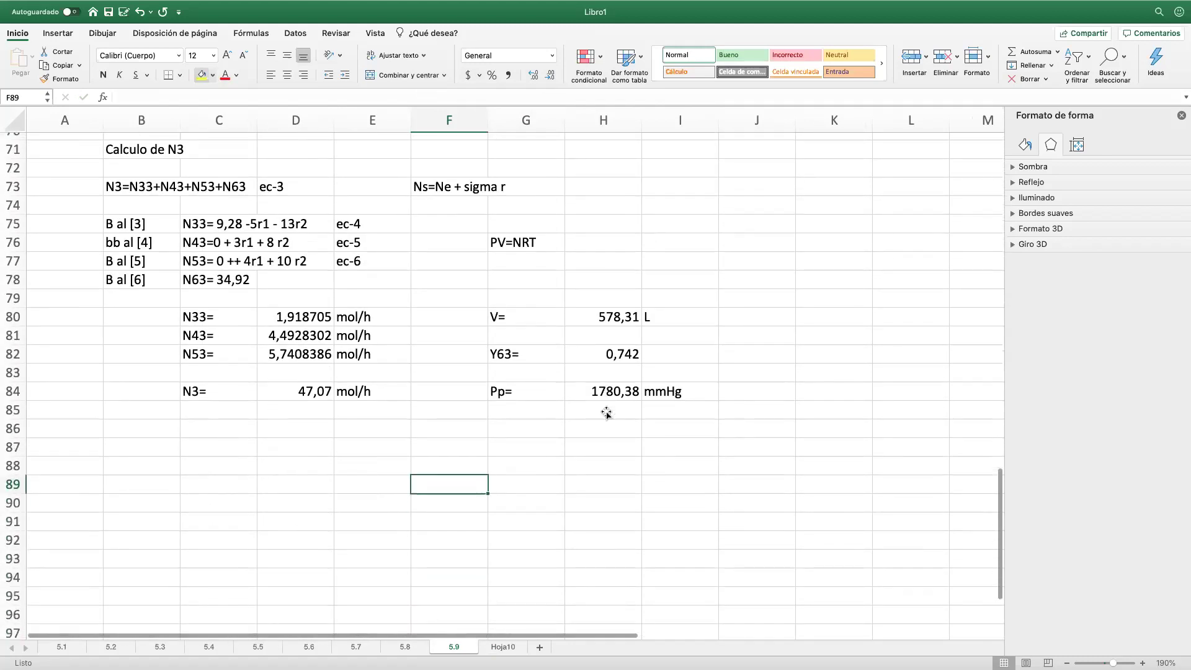
Step: Write the density definition below the results, with "Densidad=" in E87 and "M/V" in F87
click(400, 379)
text(Densidad=)
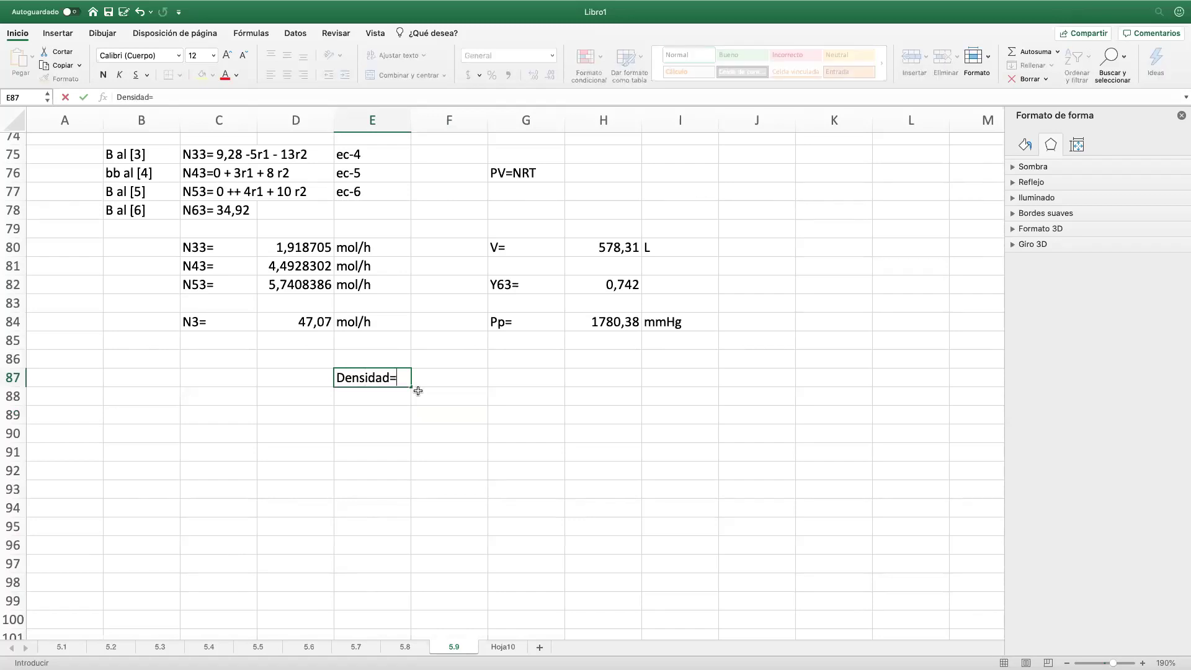
key(Tab)
text(M/V)
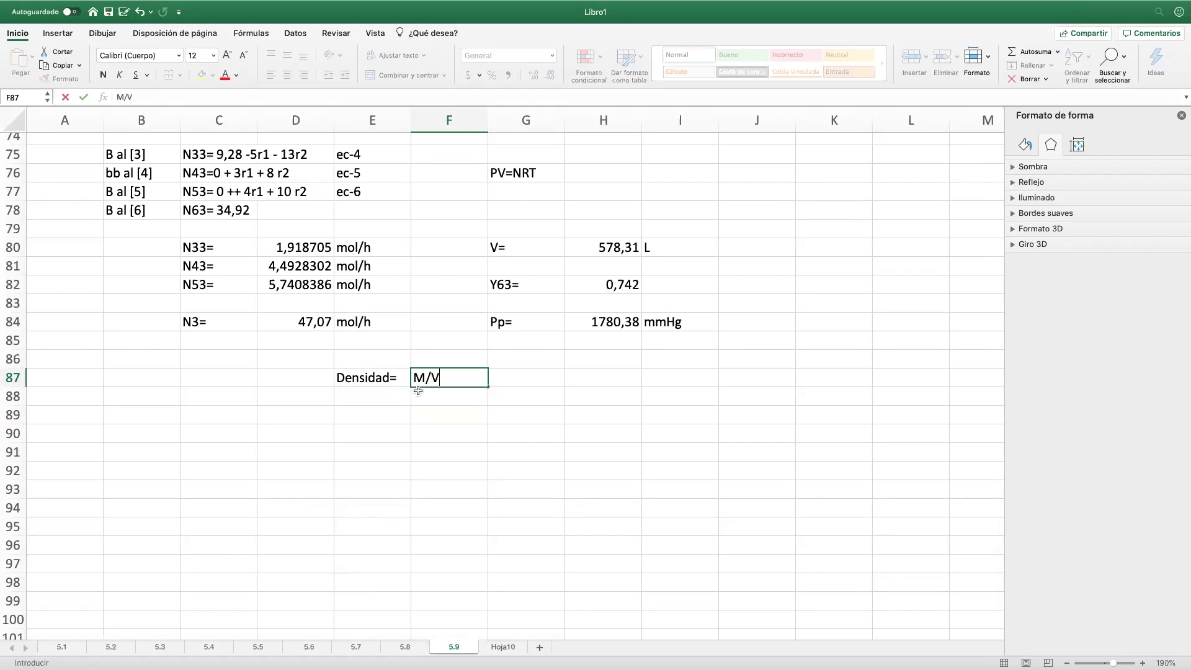
key(Return)
key(Return)
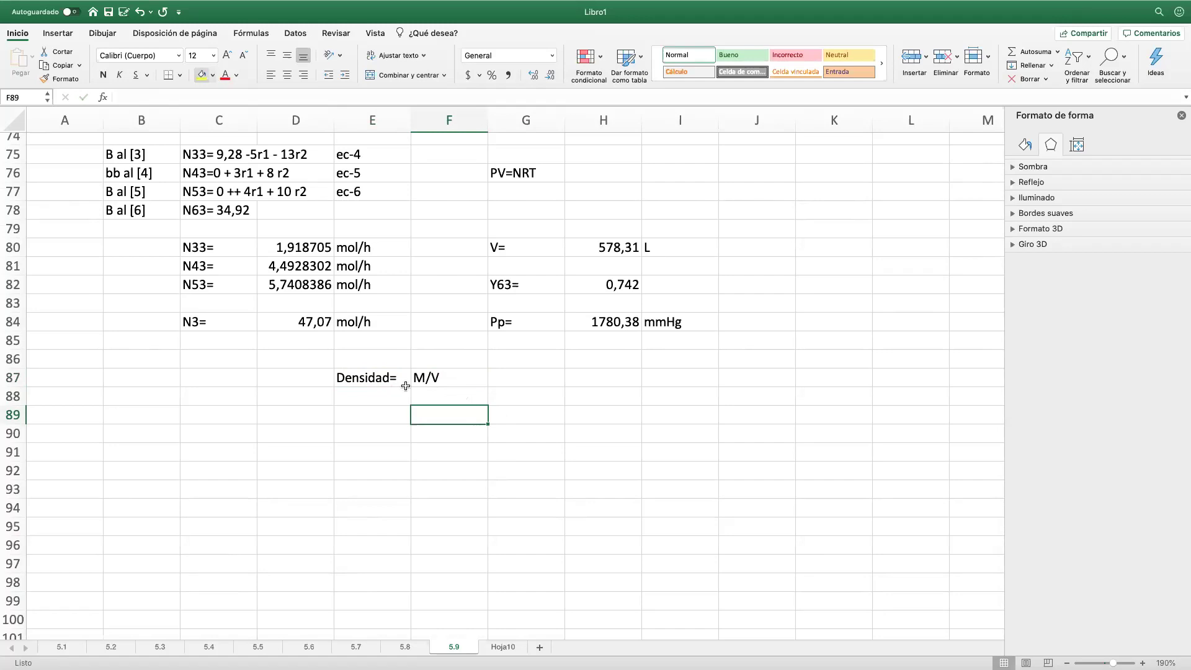
Step: Write the ideal gas law "PV=NRT" in E89 and the mole definition "N= M/PM" in E91
click(387, 410)
text(PV=NRT)
key(Return)
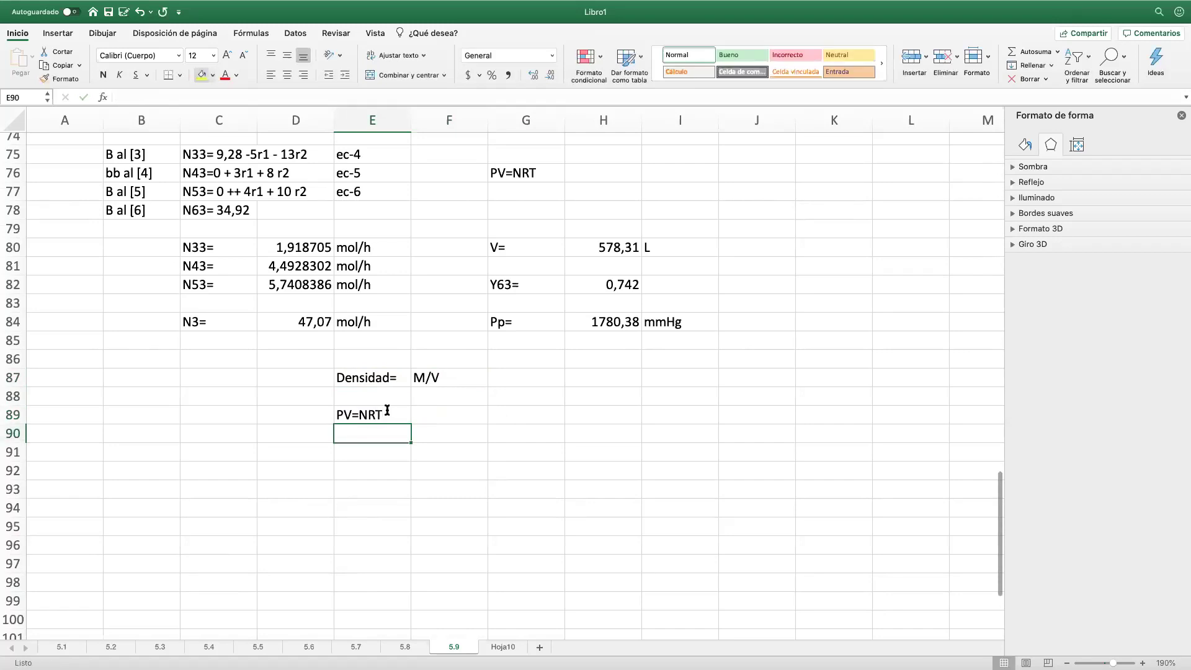
key(Return)
text(N= M)
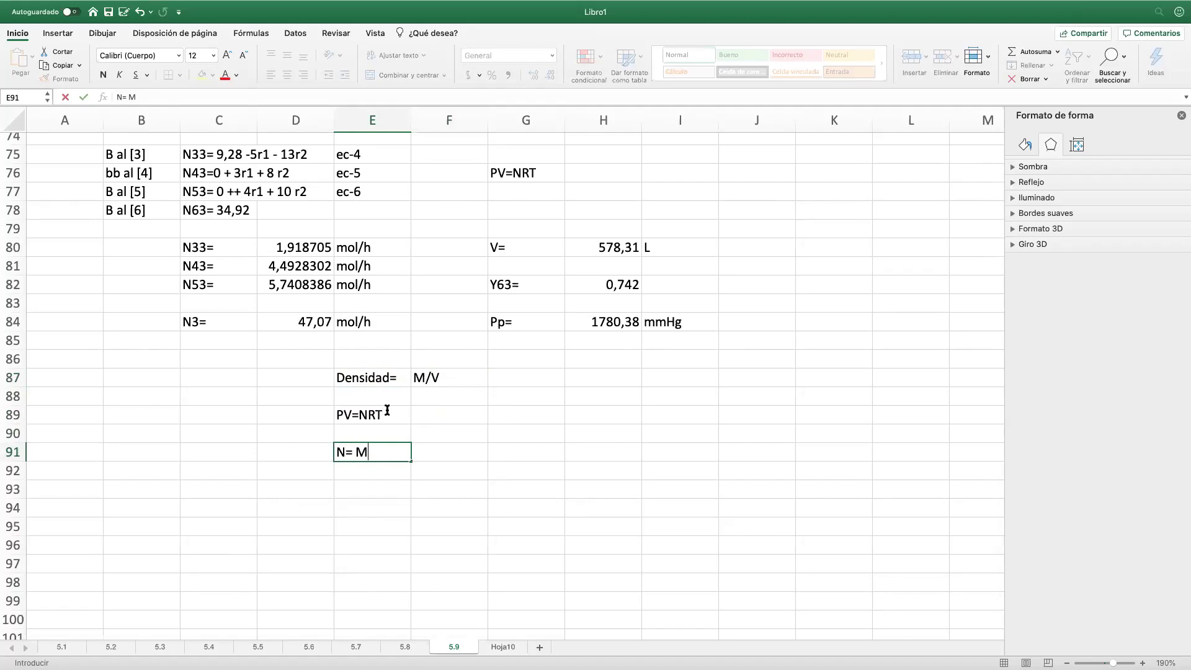
text(/PM)
key(Return)
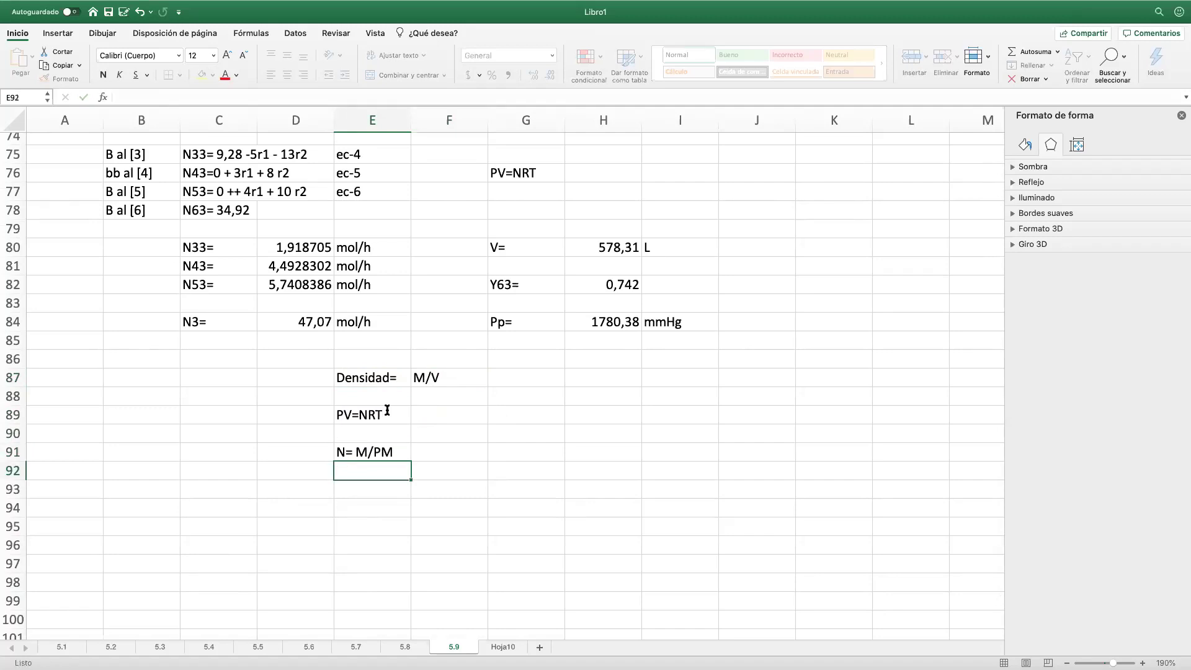
Step: Write the gas law with the moles substituted, "PV= M R T / PM+", in E93
scroll(378, 422, down, 1)
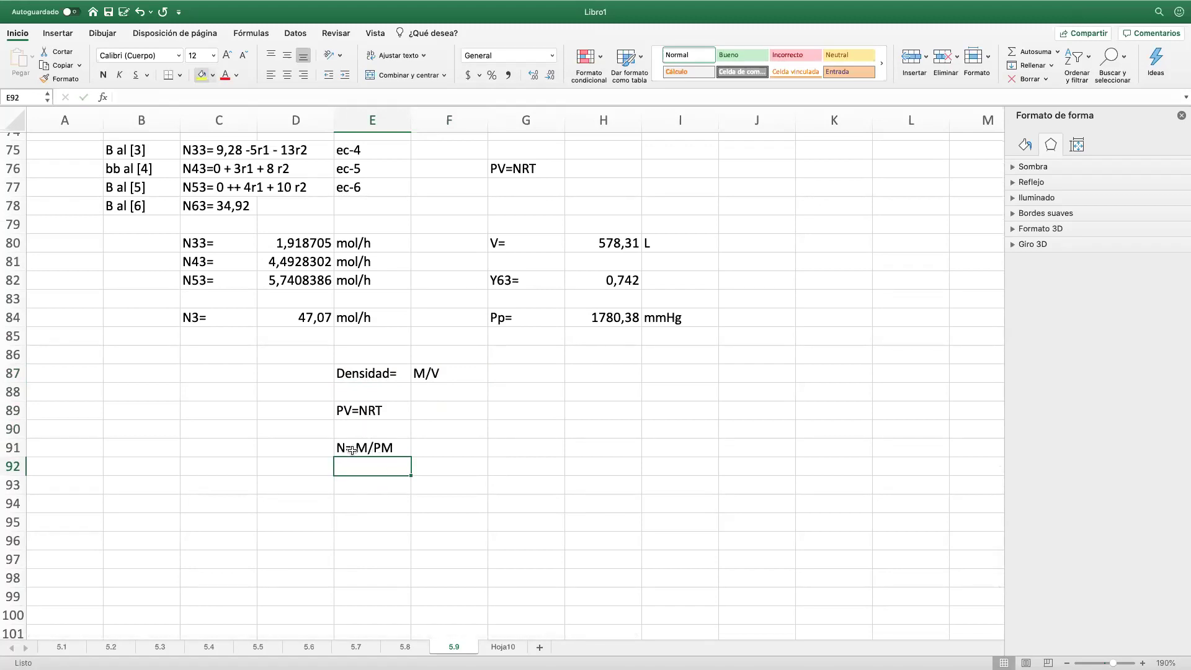
click(369, 488)
text(PV=)
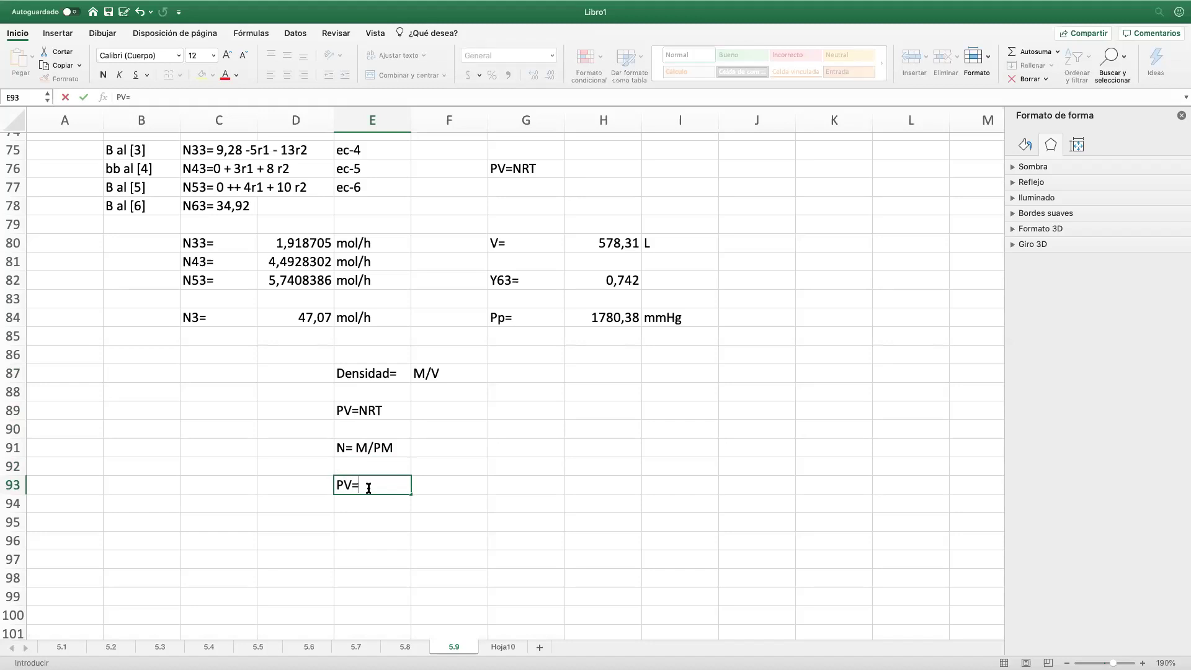
text(M R T / PM+)
key(Return)
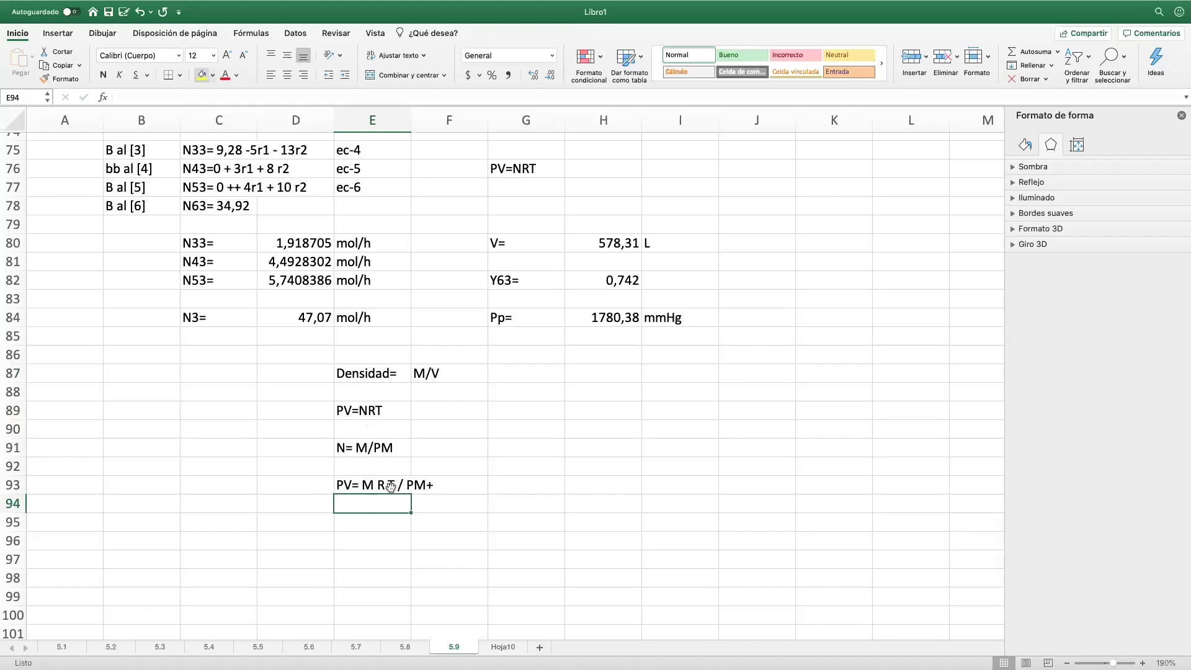
Step: Write the density form of the gas law, "P= D R T / PM", in E95
click(369, 527)
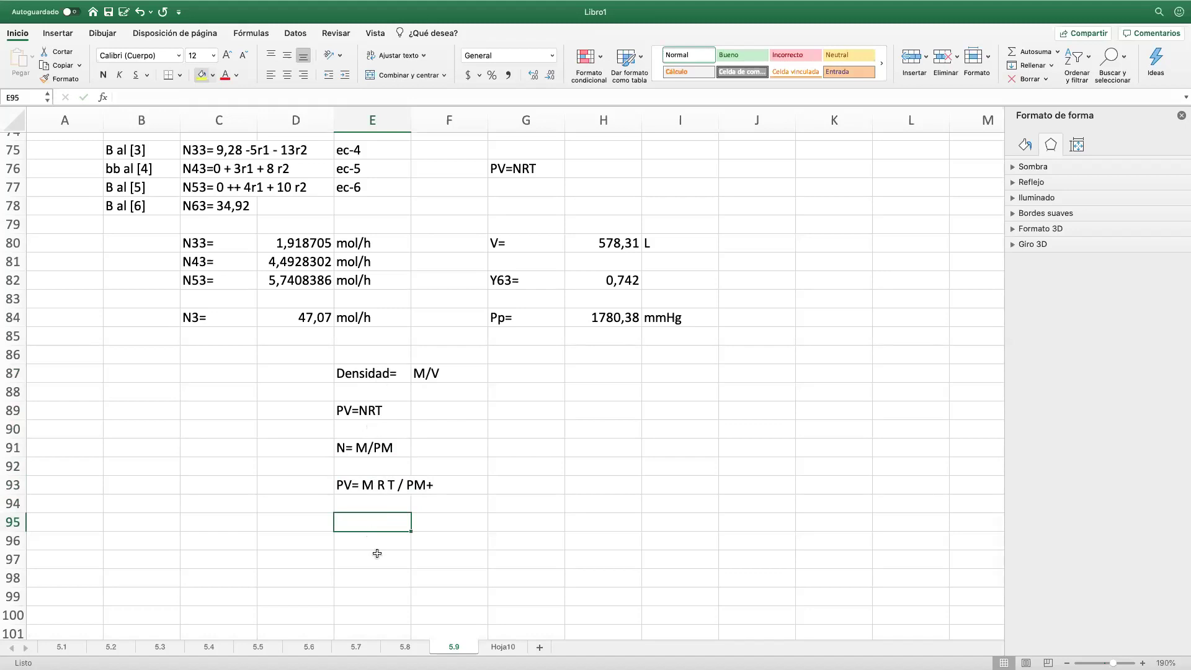
text(P= D R T)
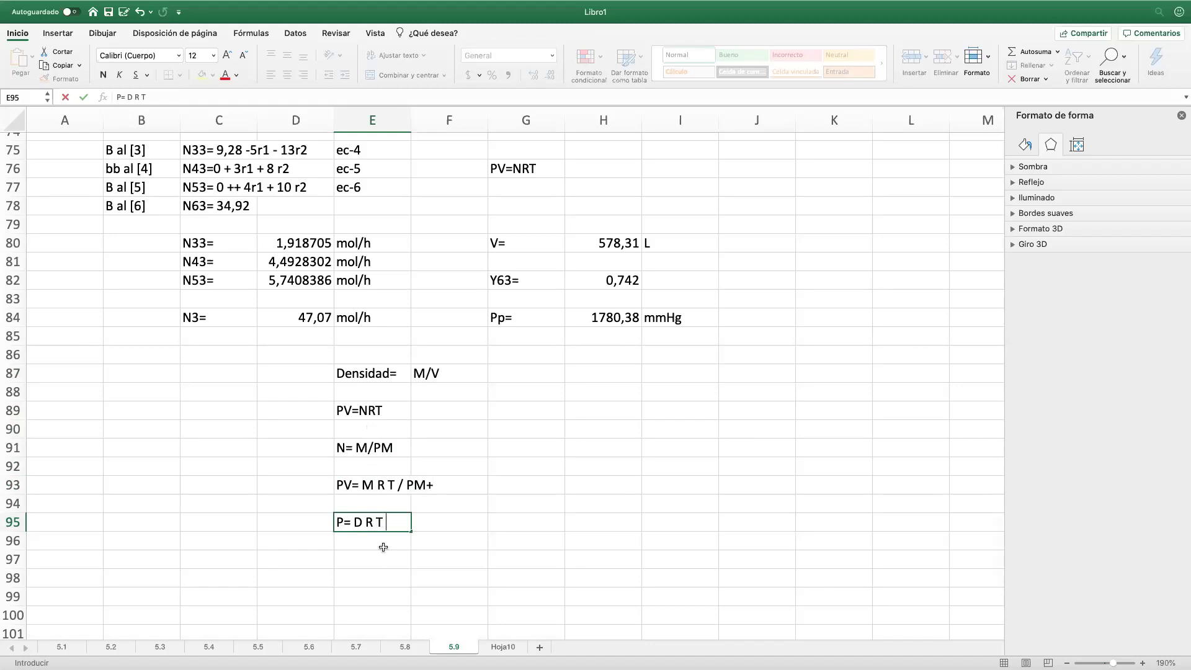
text( / PM)
key(Return)
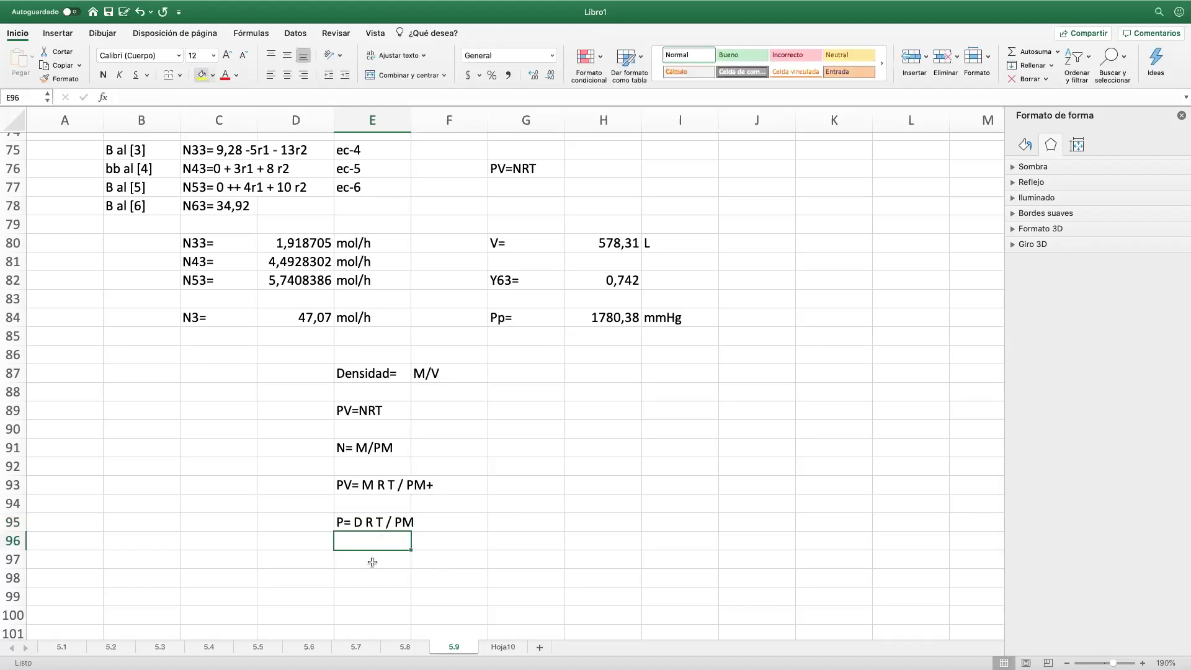
click(404, 570)
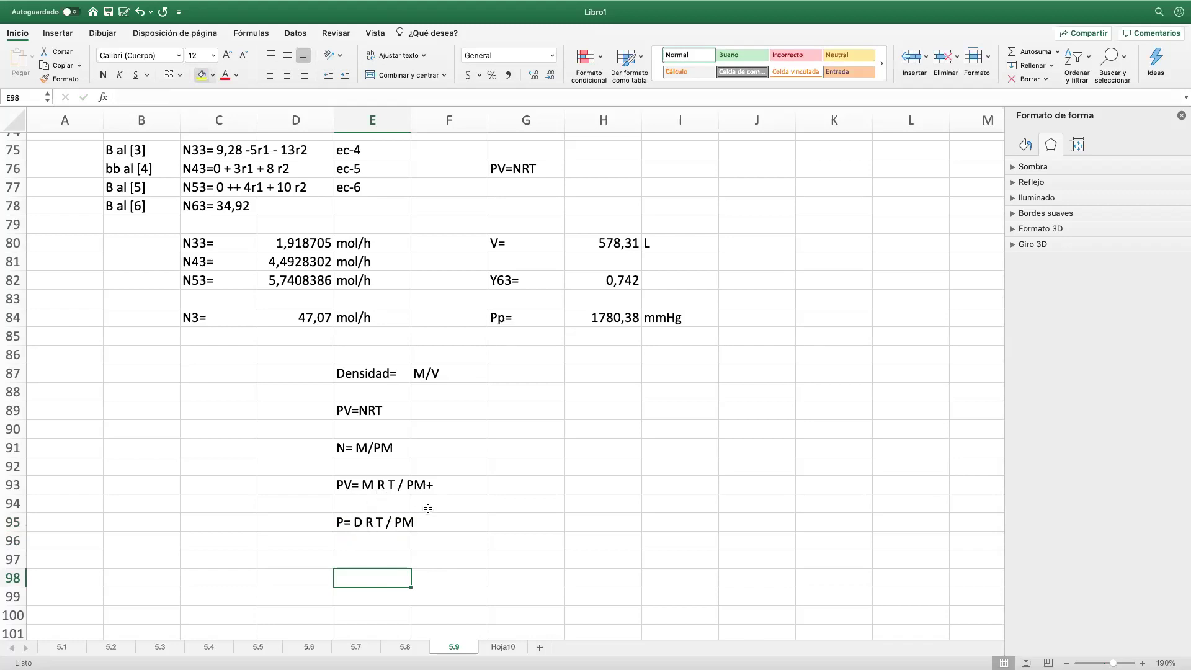
Step: Review sheet 5.9 from the density derivation back through the process diagram and solution strategy to the exercise statement
click(533, 524)
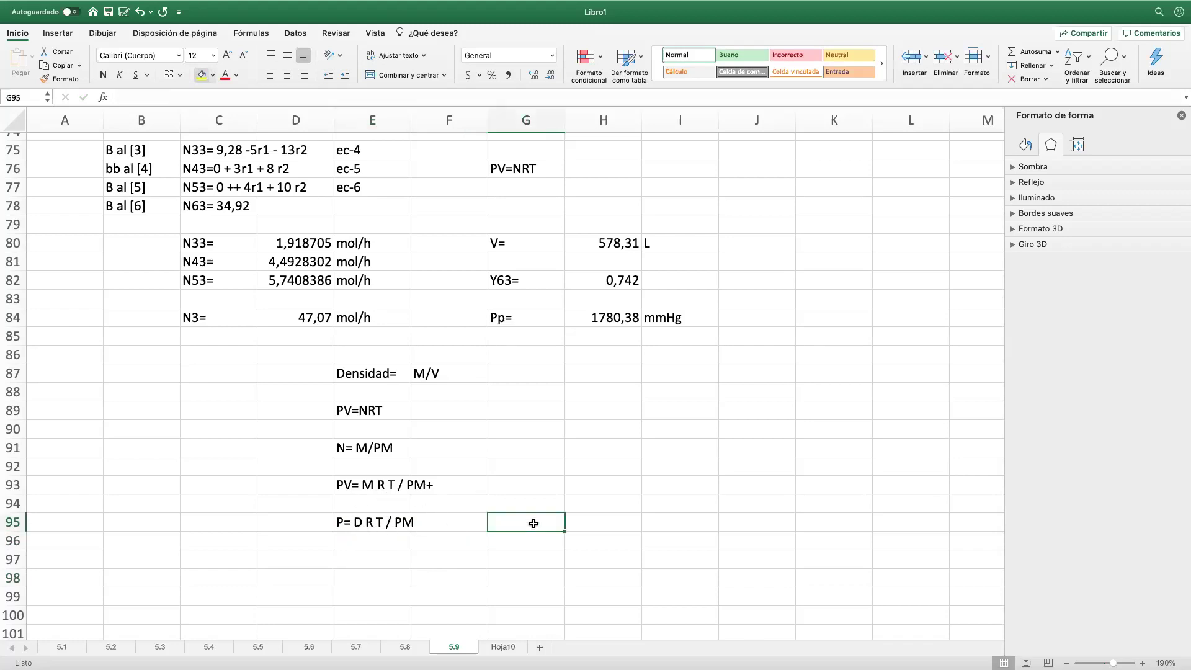
scroll(533, 523, up, 5)
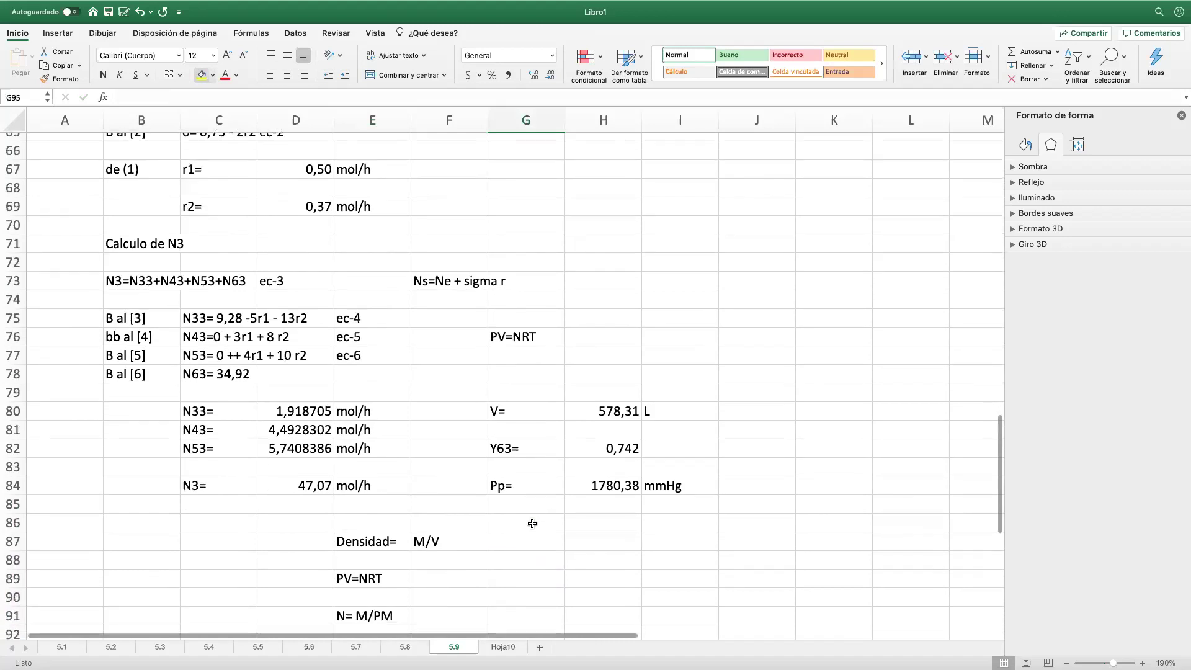
scroll(533, 523, up, 10)
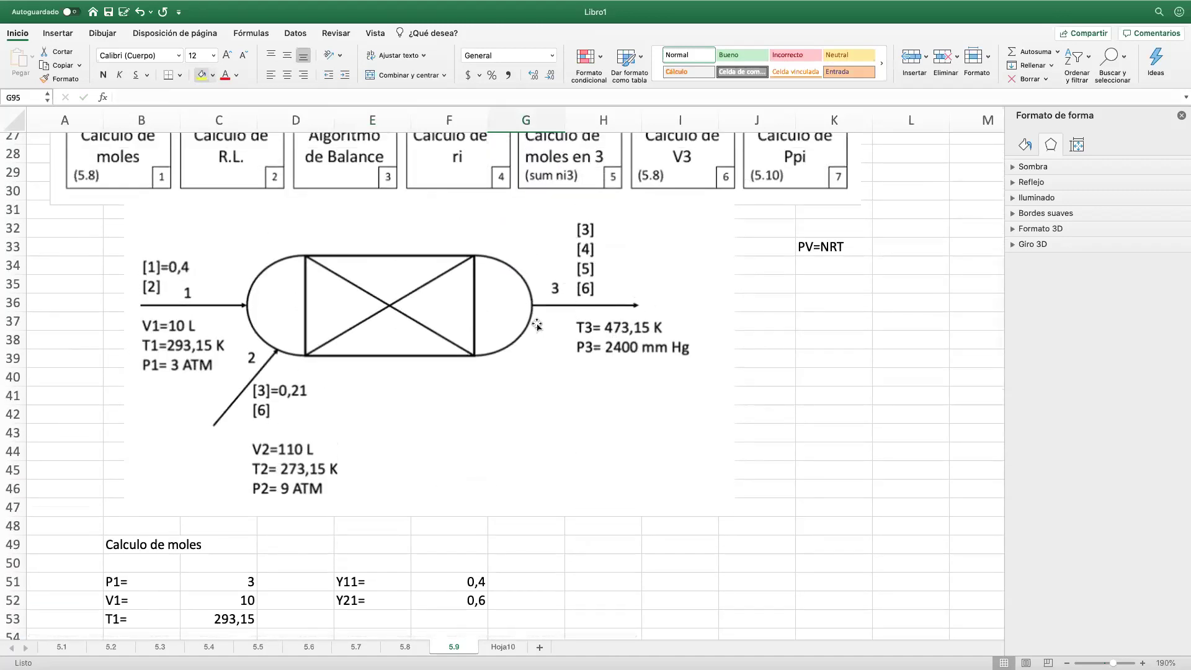
scroll(598, 360, up, 3)
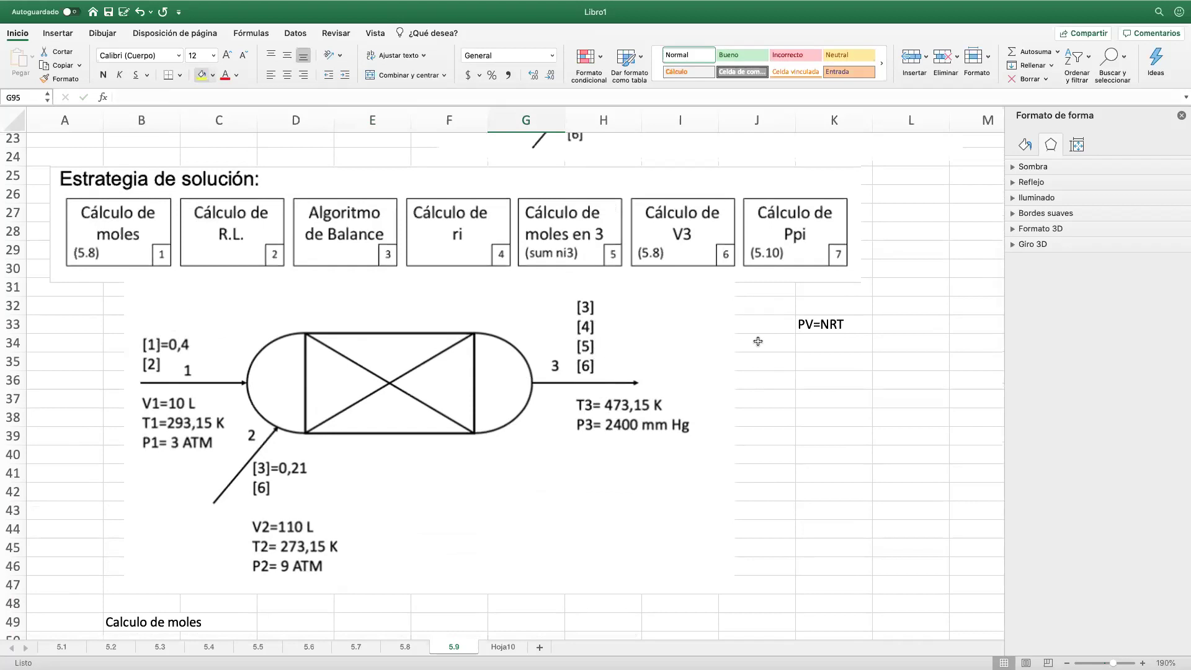
click(766, 361)
scroll(869, 404, up, 3)
scroll(872, 404, up, 10)
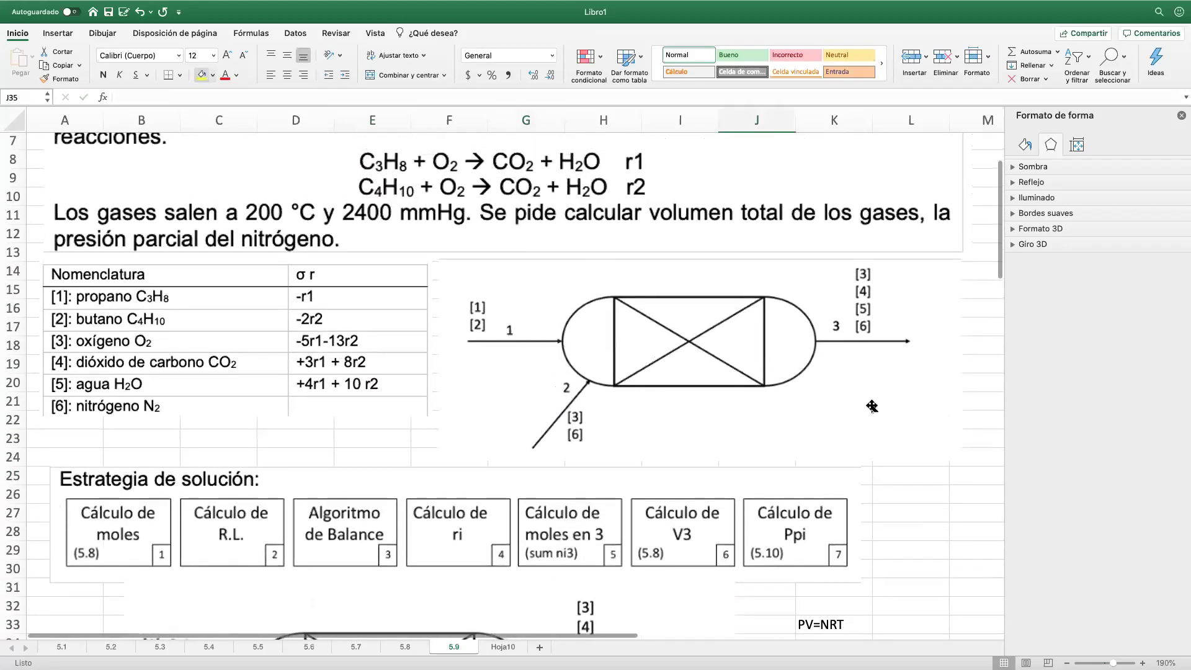
scroll(872, 405, up, 5)
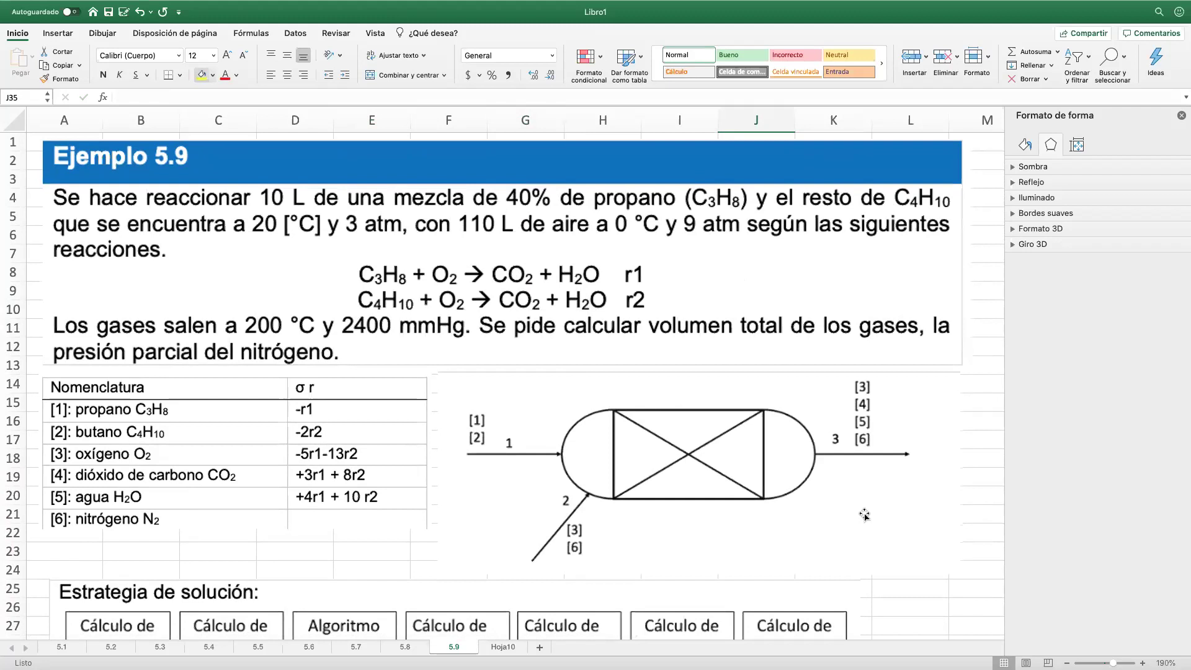
click(911, 590)
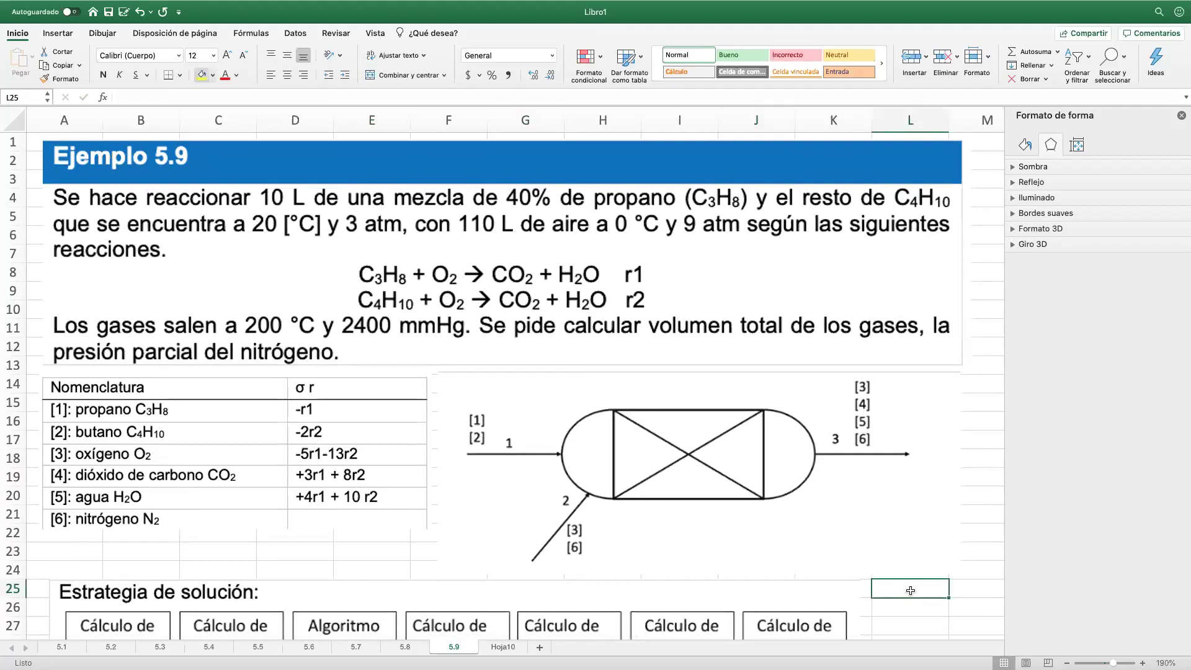